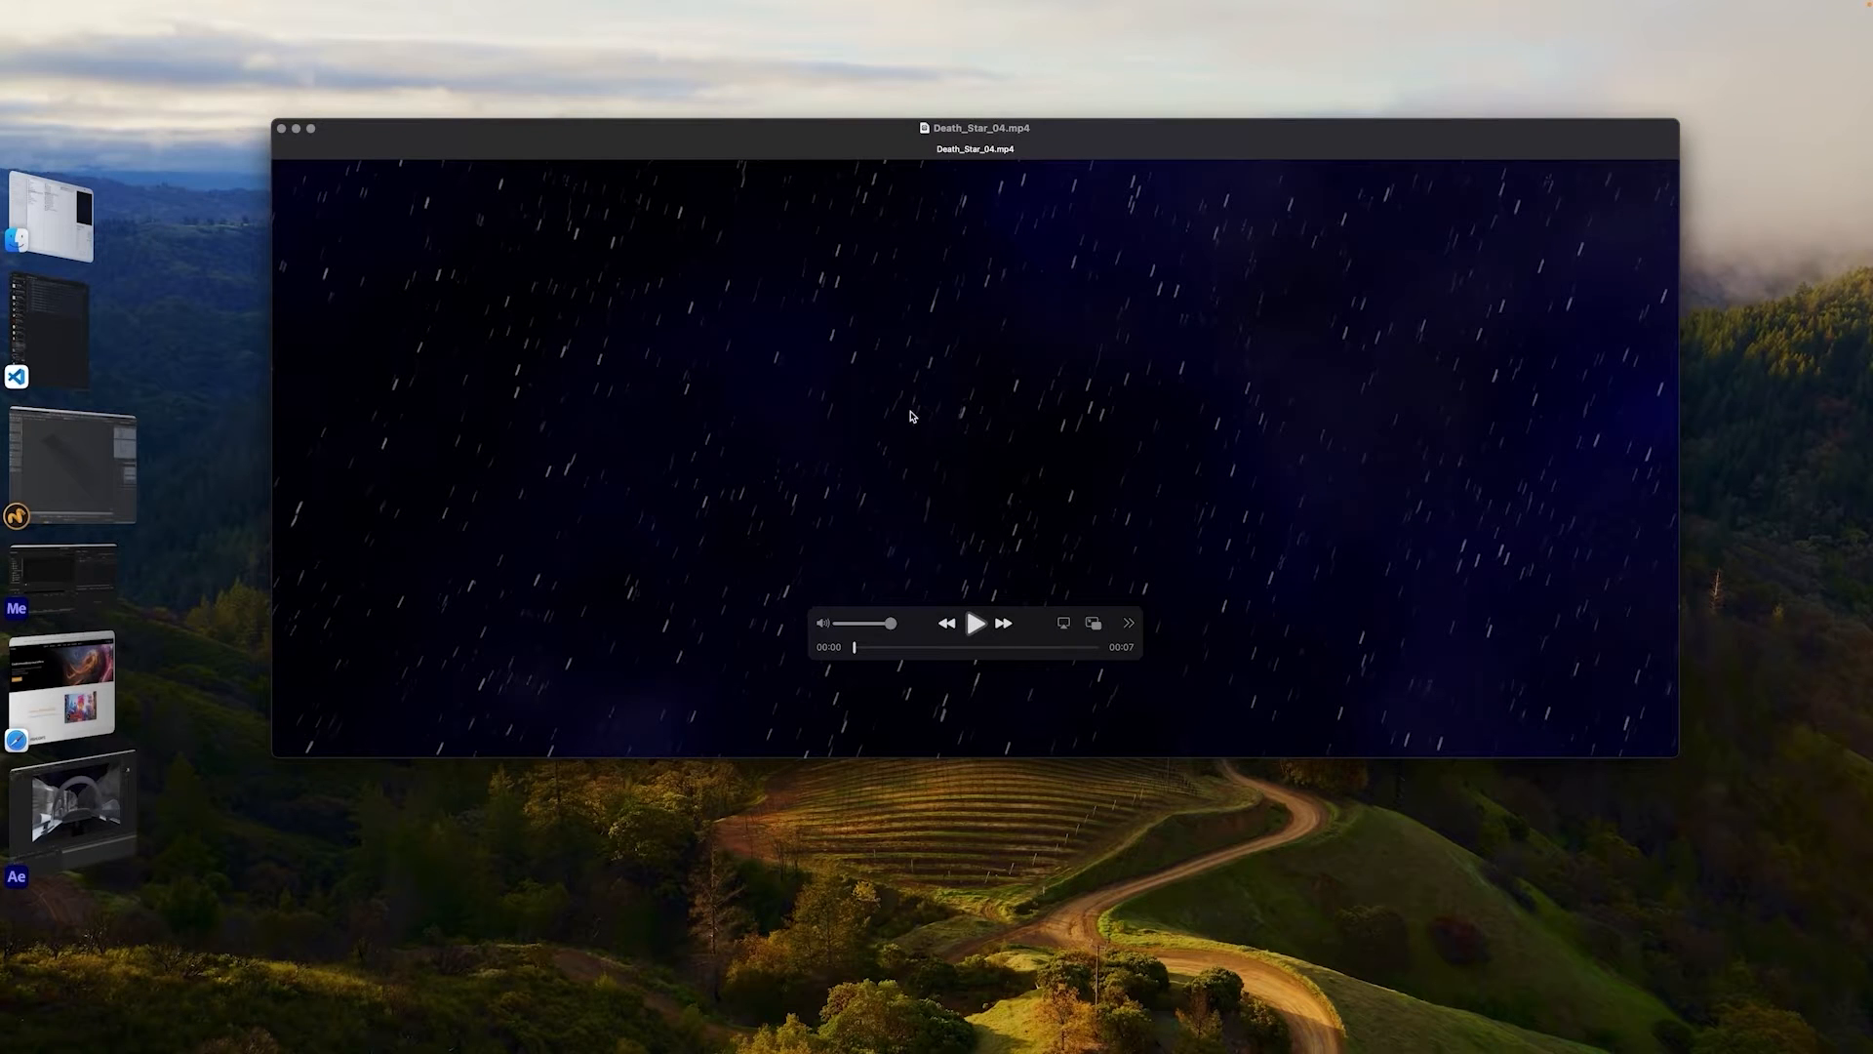
# Play the Death_Star_04.mp4 animation and scrub to the cockpit view with the target display
pyautogui.moveTo(1098, 131)
pyautogui.mouseDown()
pyautogui.moveTo(1107, 150)
pyautogui.moveTo(1102, 128)
pyautogui.mouseUp()
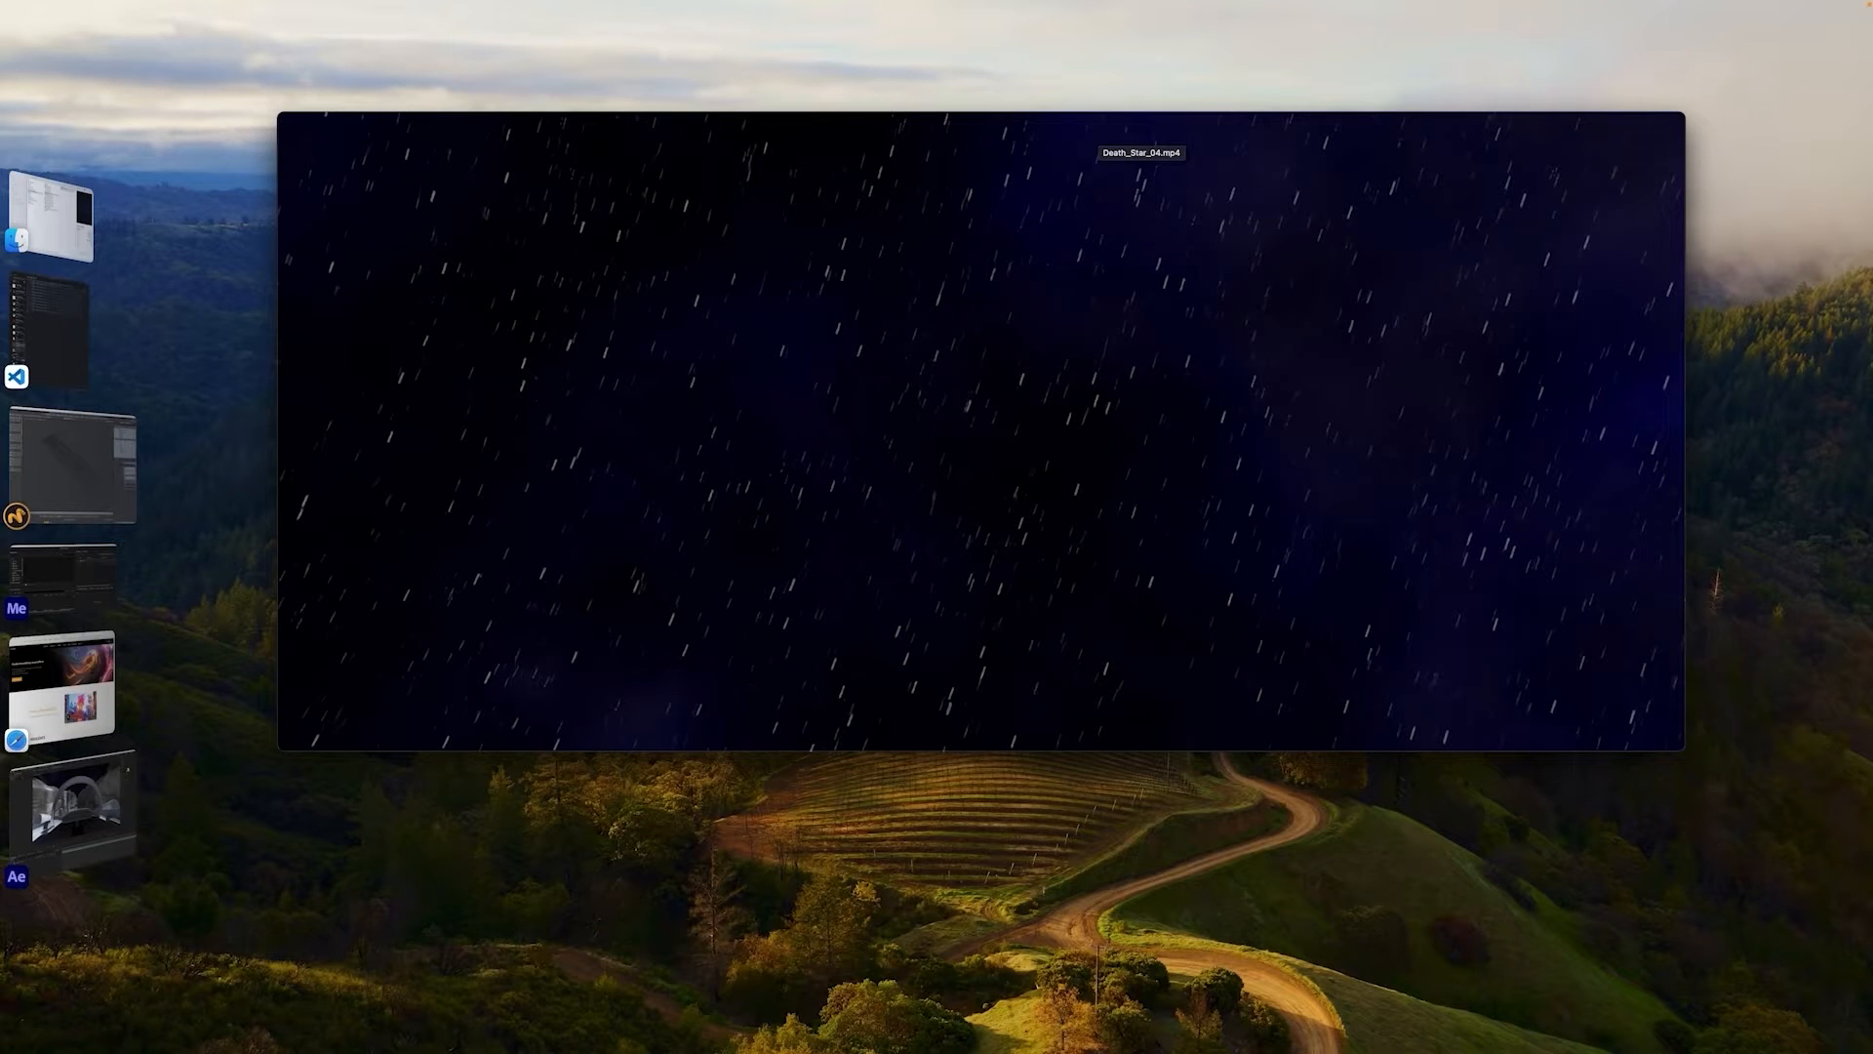
pyautogui.moveTo(1103, 130)
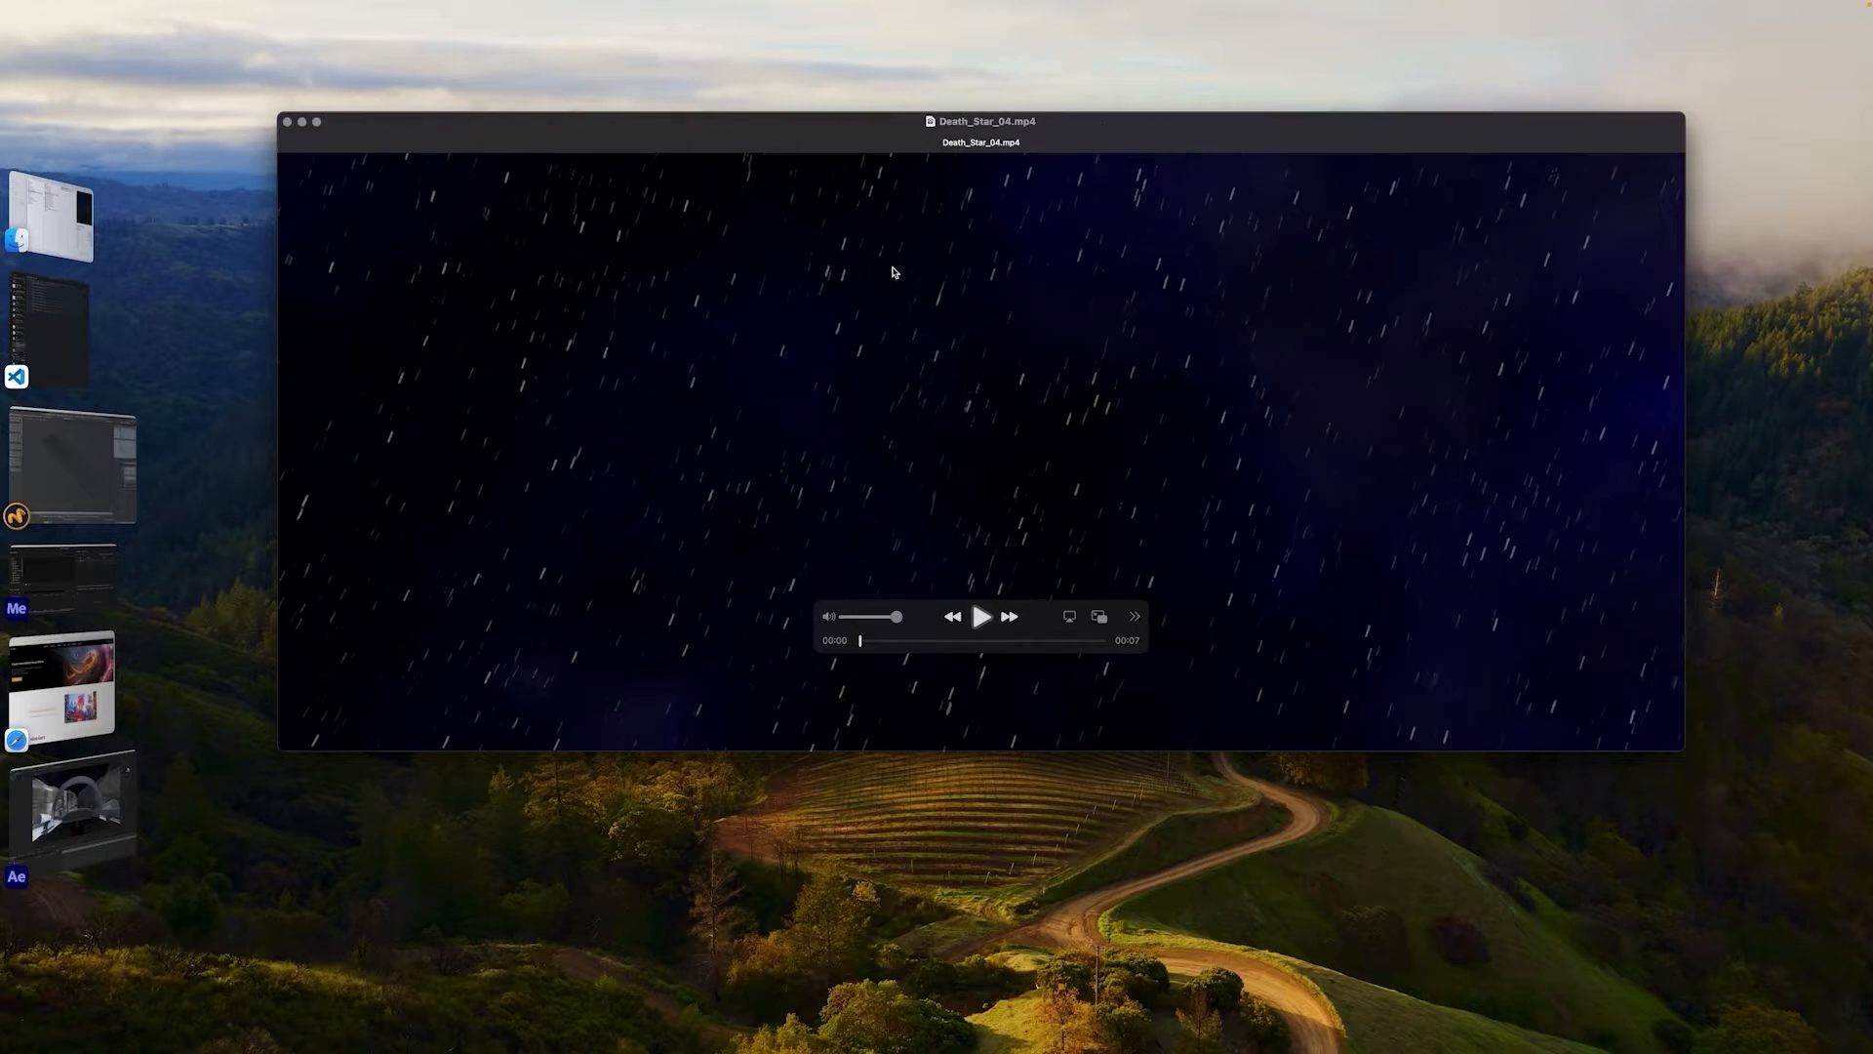
pyautogui.moveTo(877, 128); pyautogui.dragTo(885, 132)
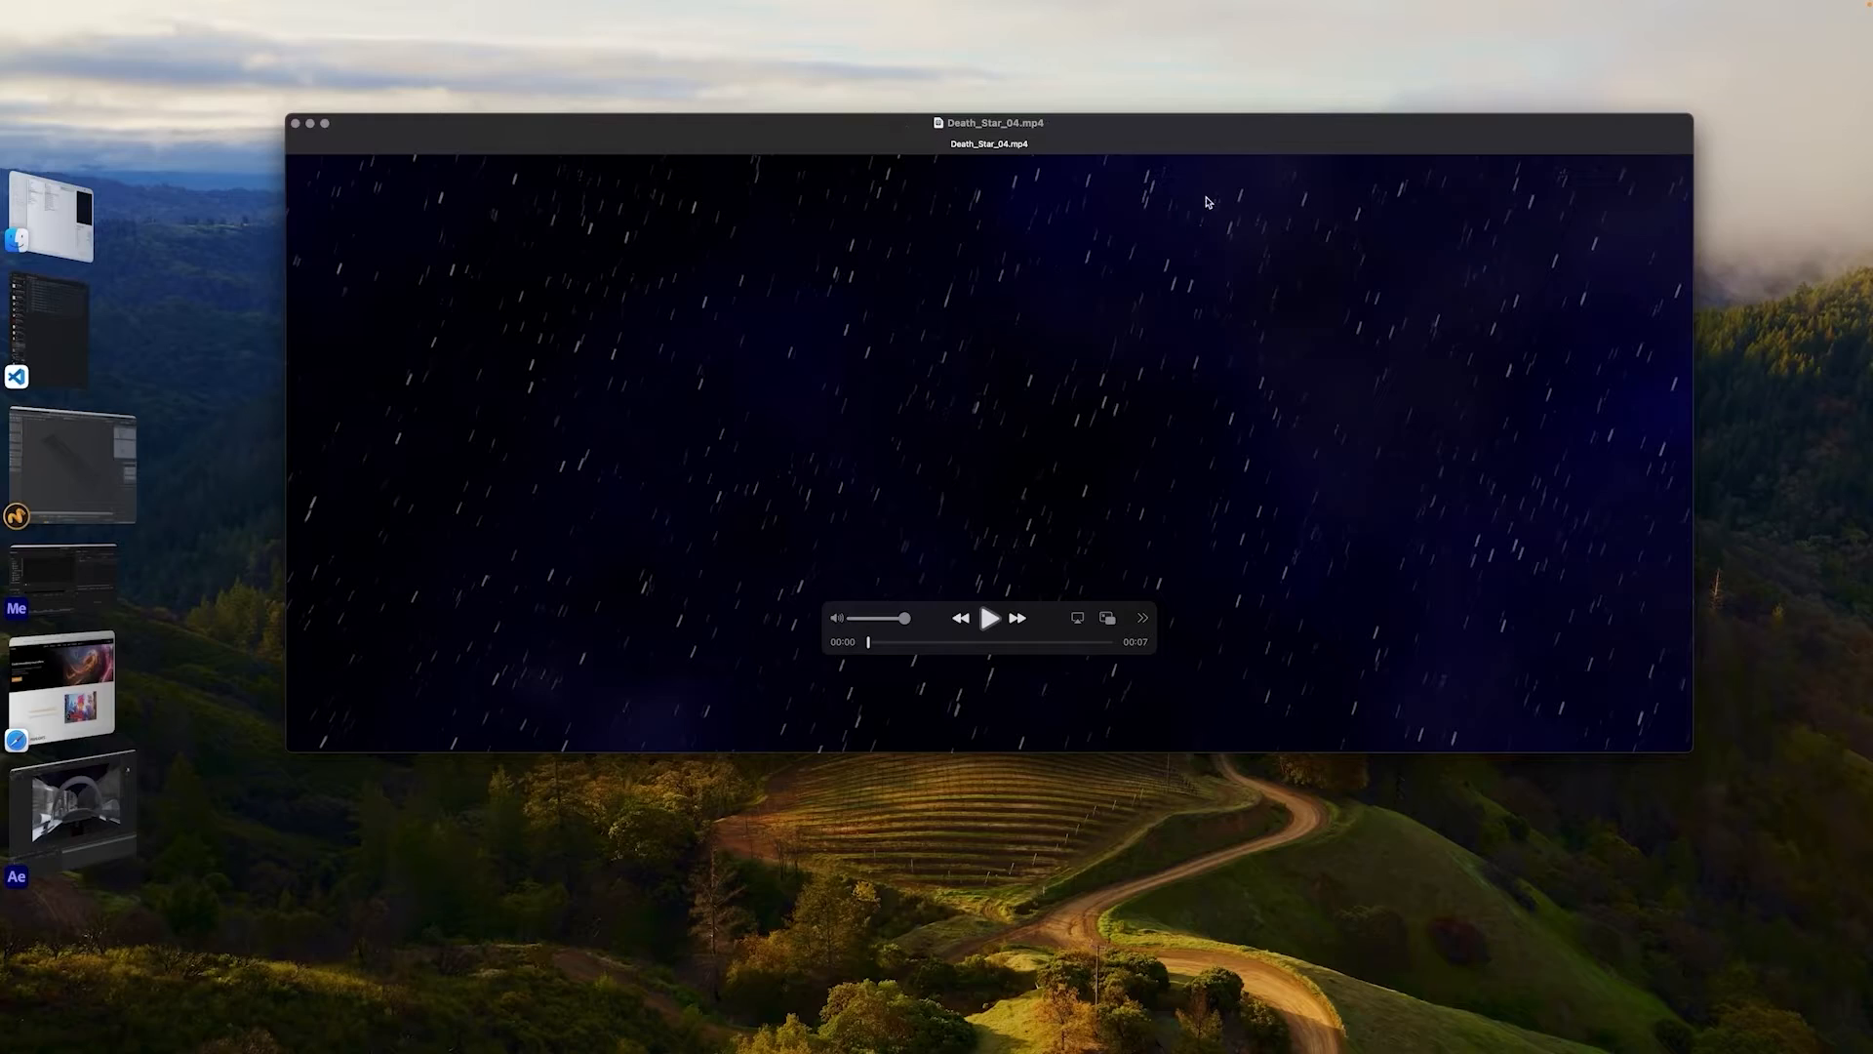
pyautogui.click(988, 619)
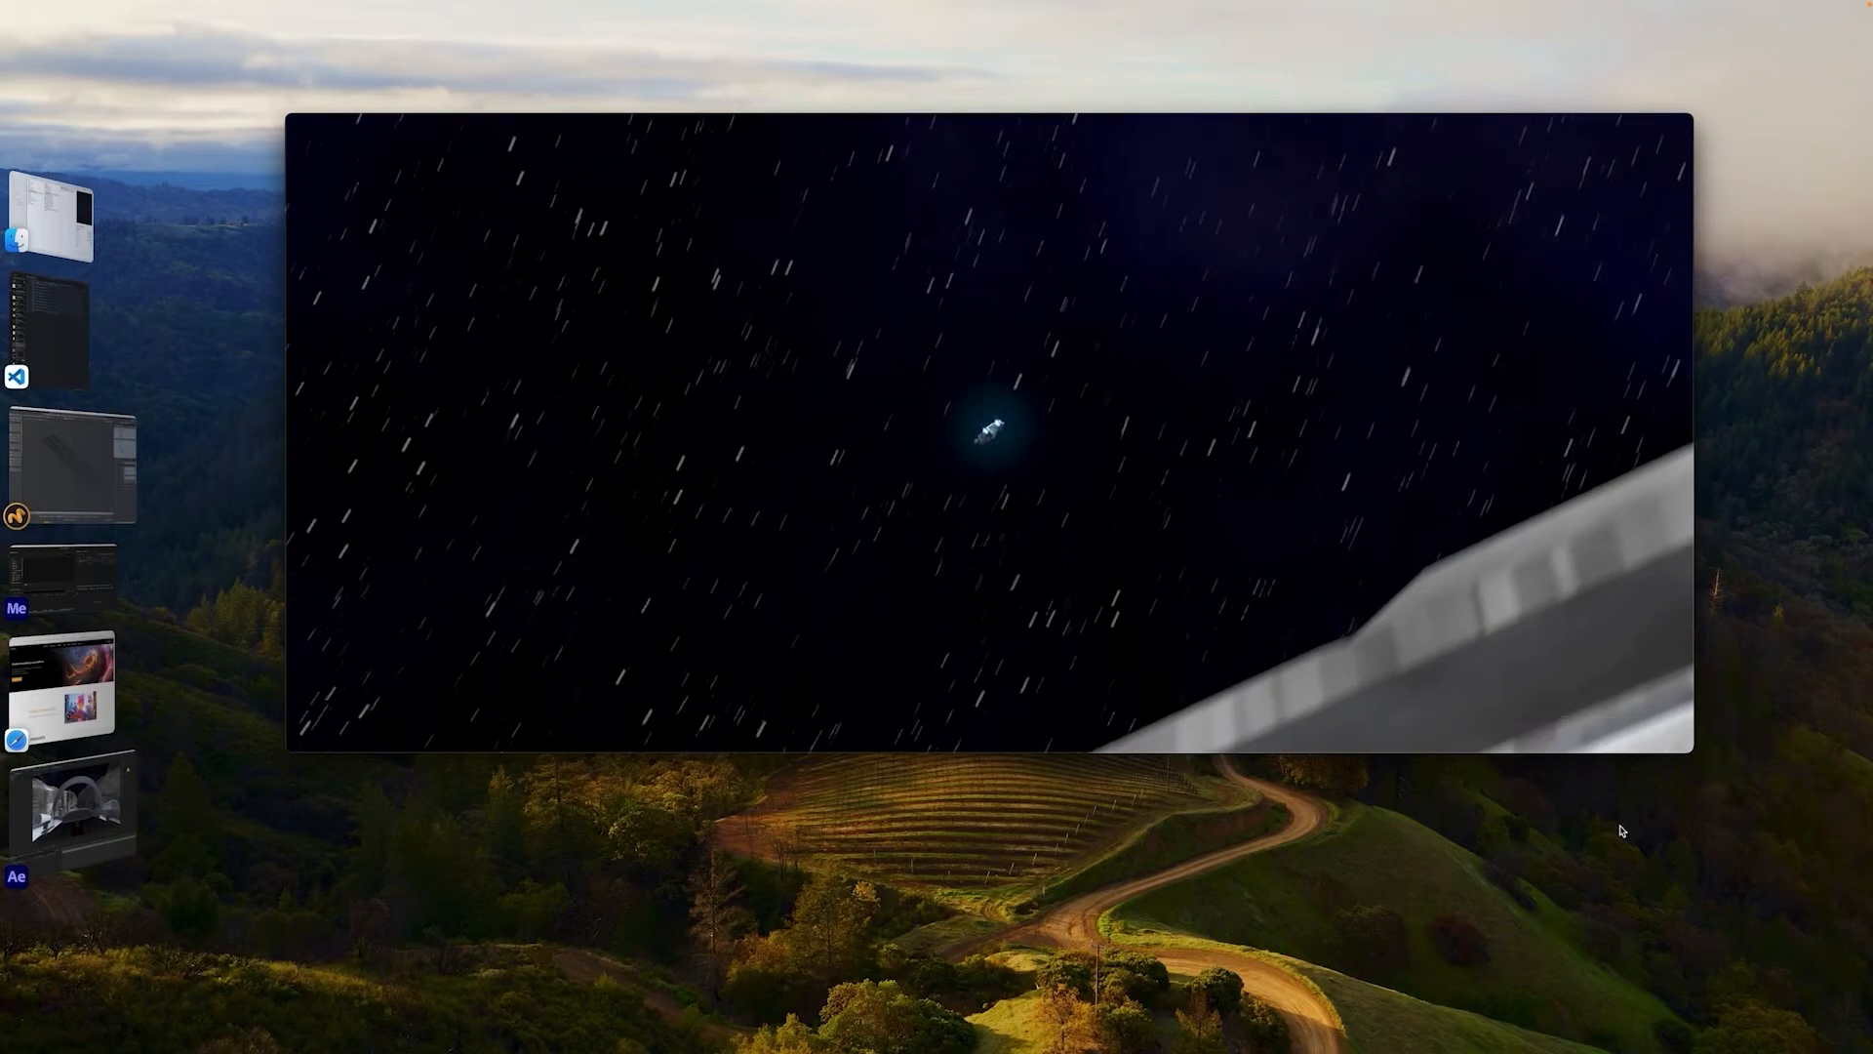
pyautogui.moveTo(1289, 320)
pyautogui.moveTo(1112, 643); pyautogui.dragTo(973, 642)
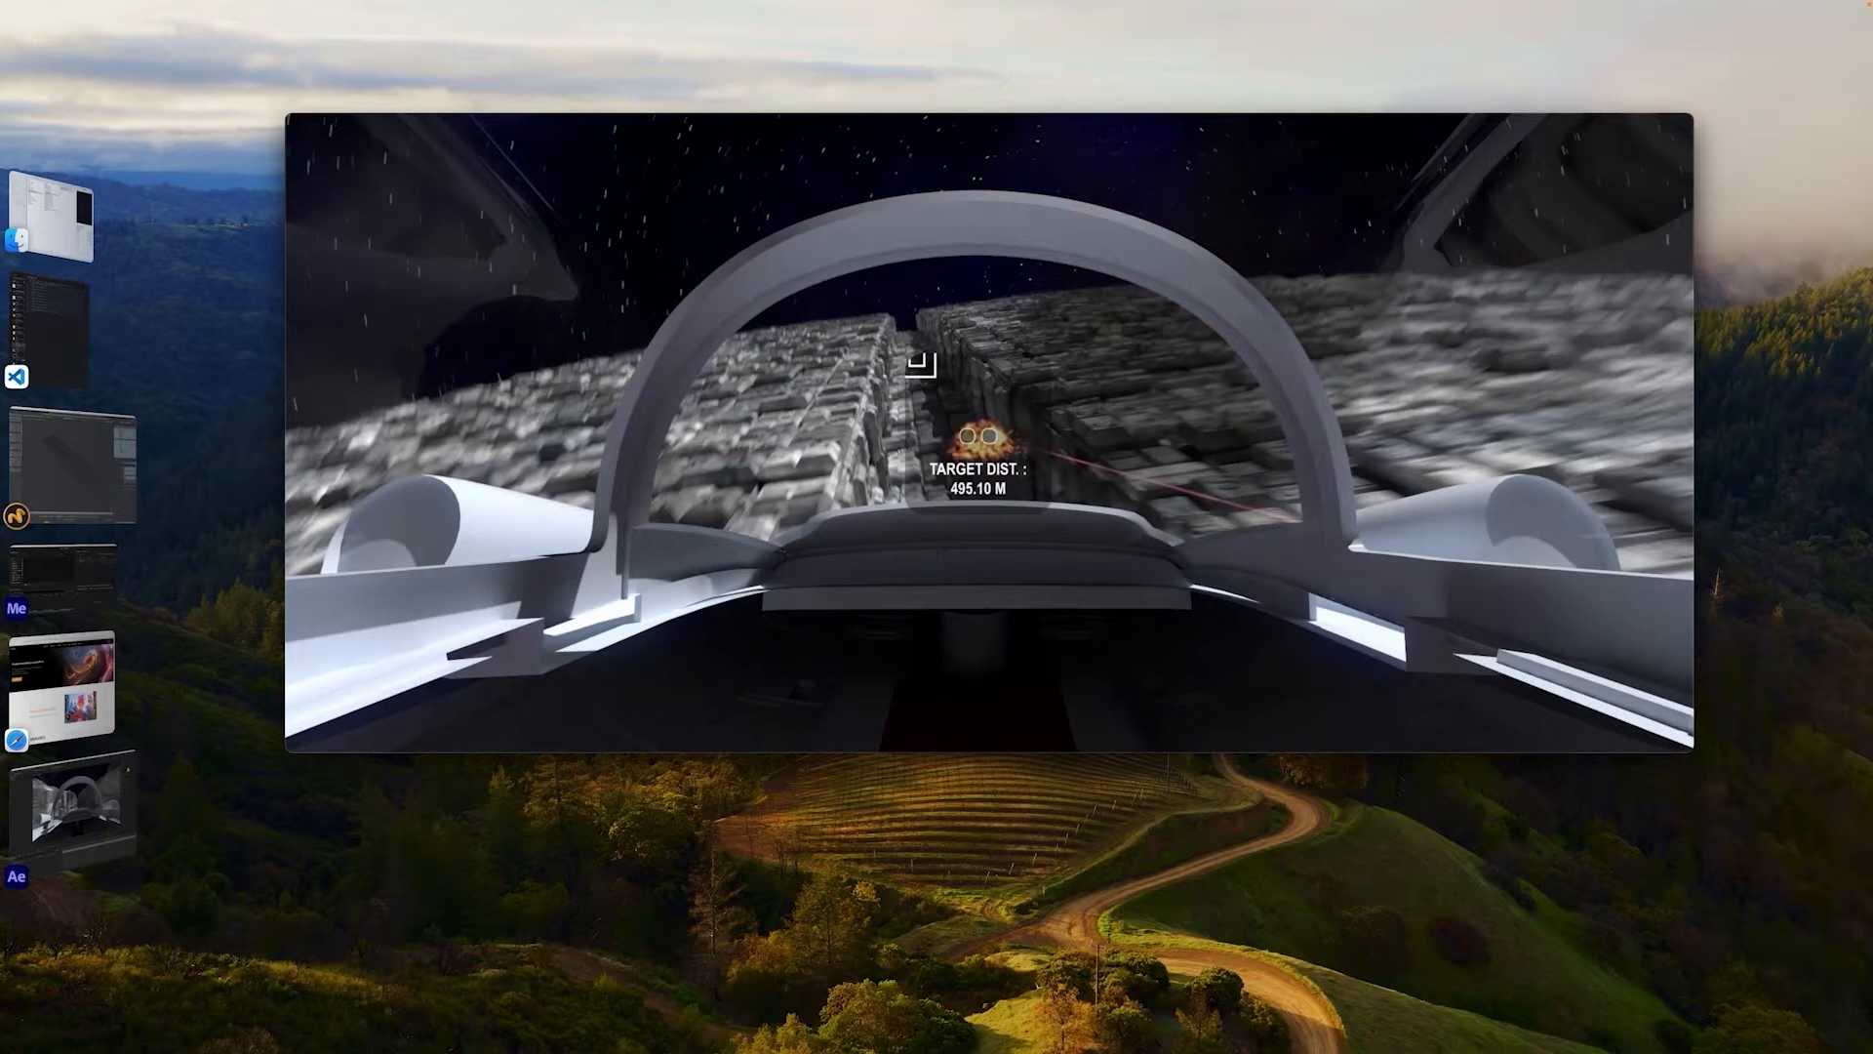
pyautogui.moveTo(913, 507)
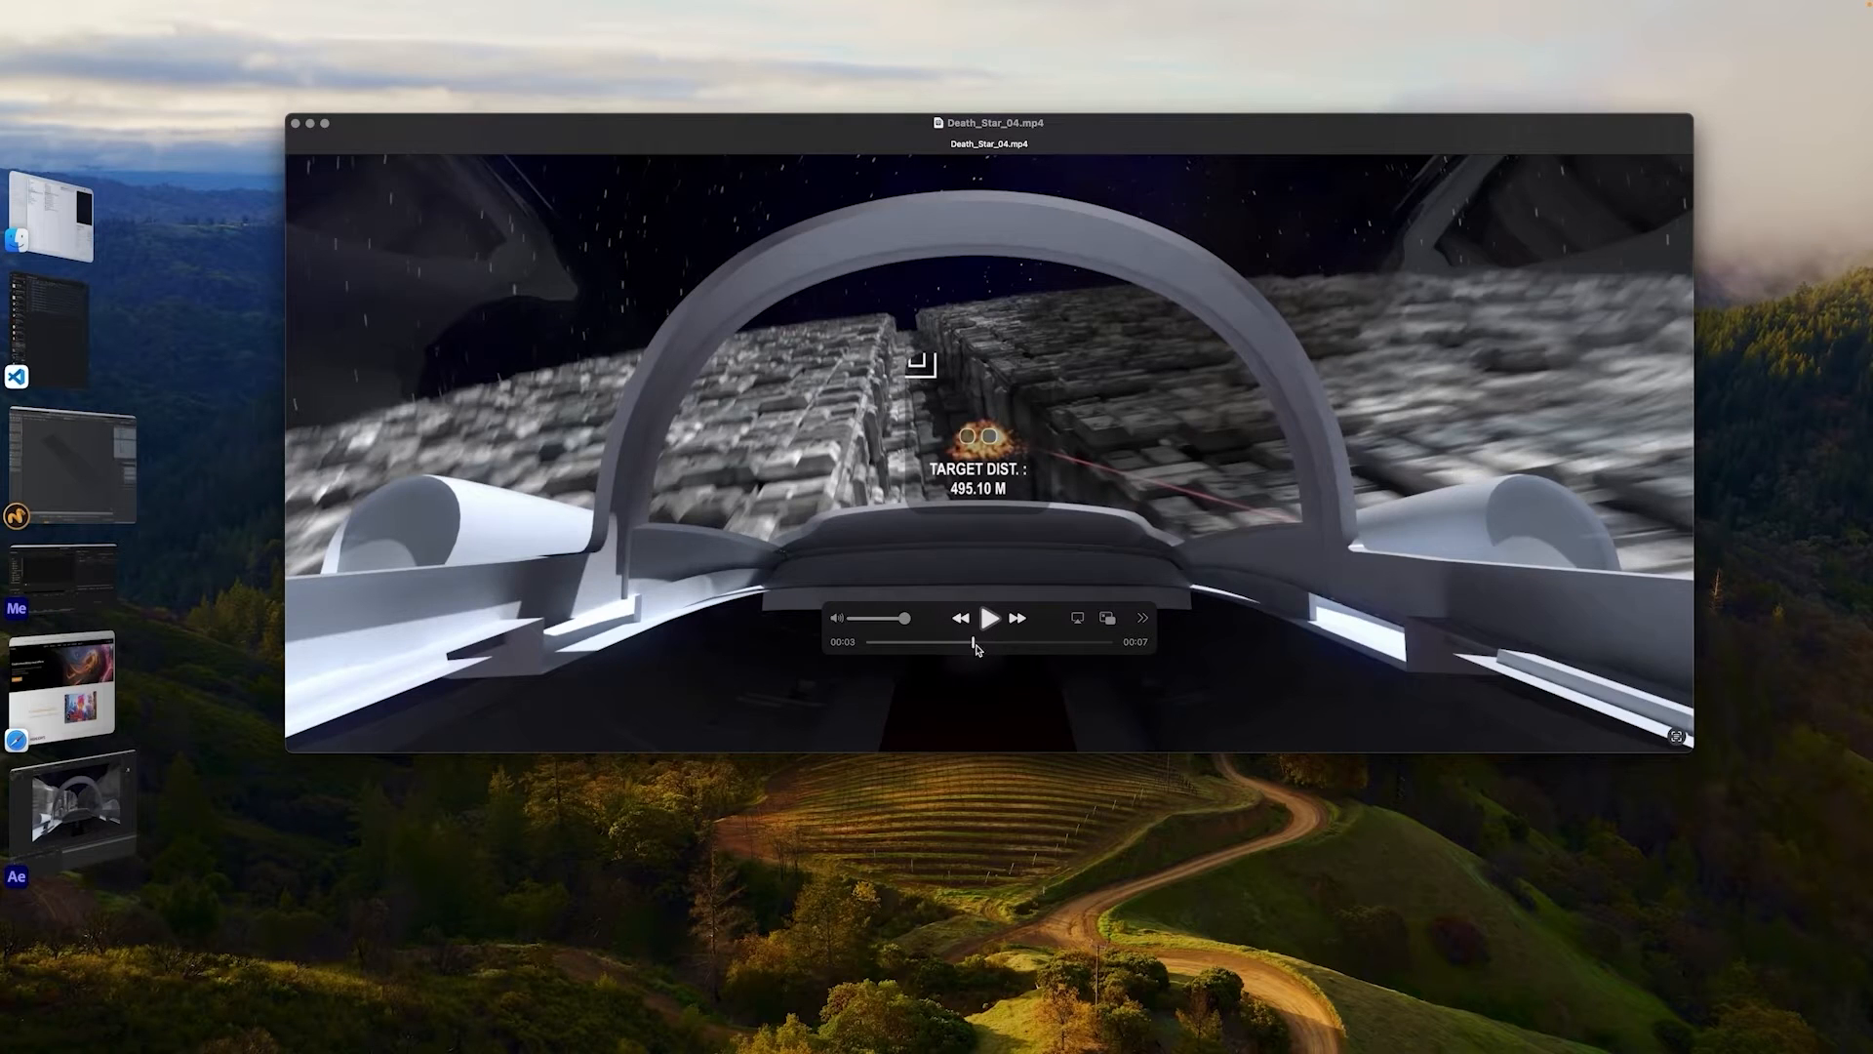
pyautogui.click(993, 642)
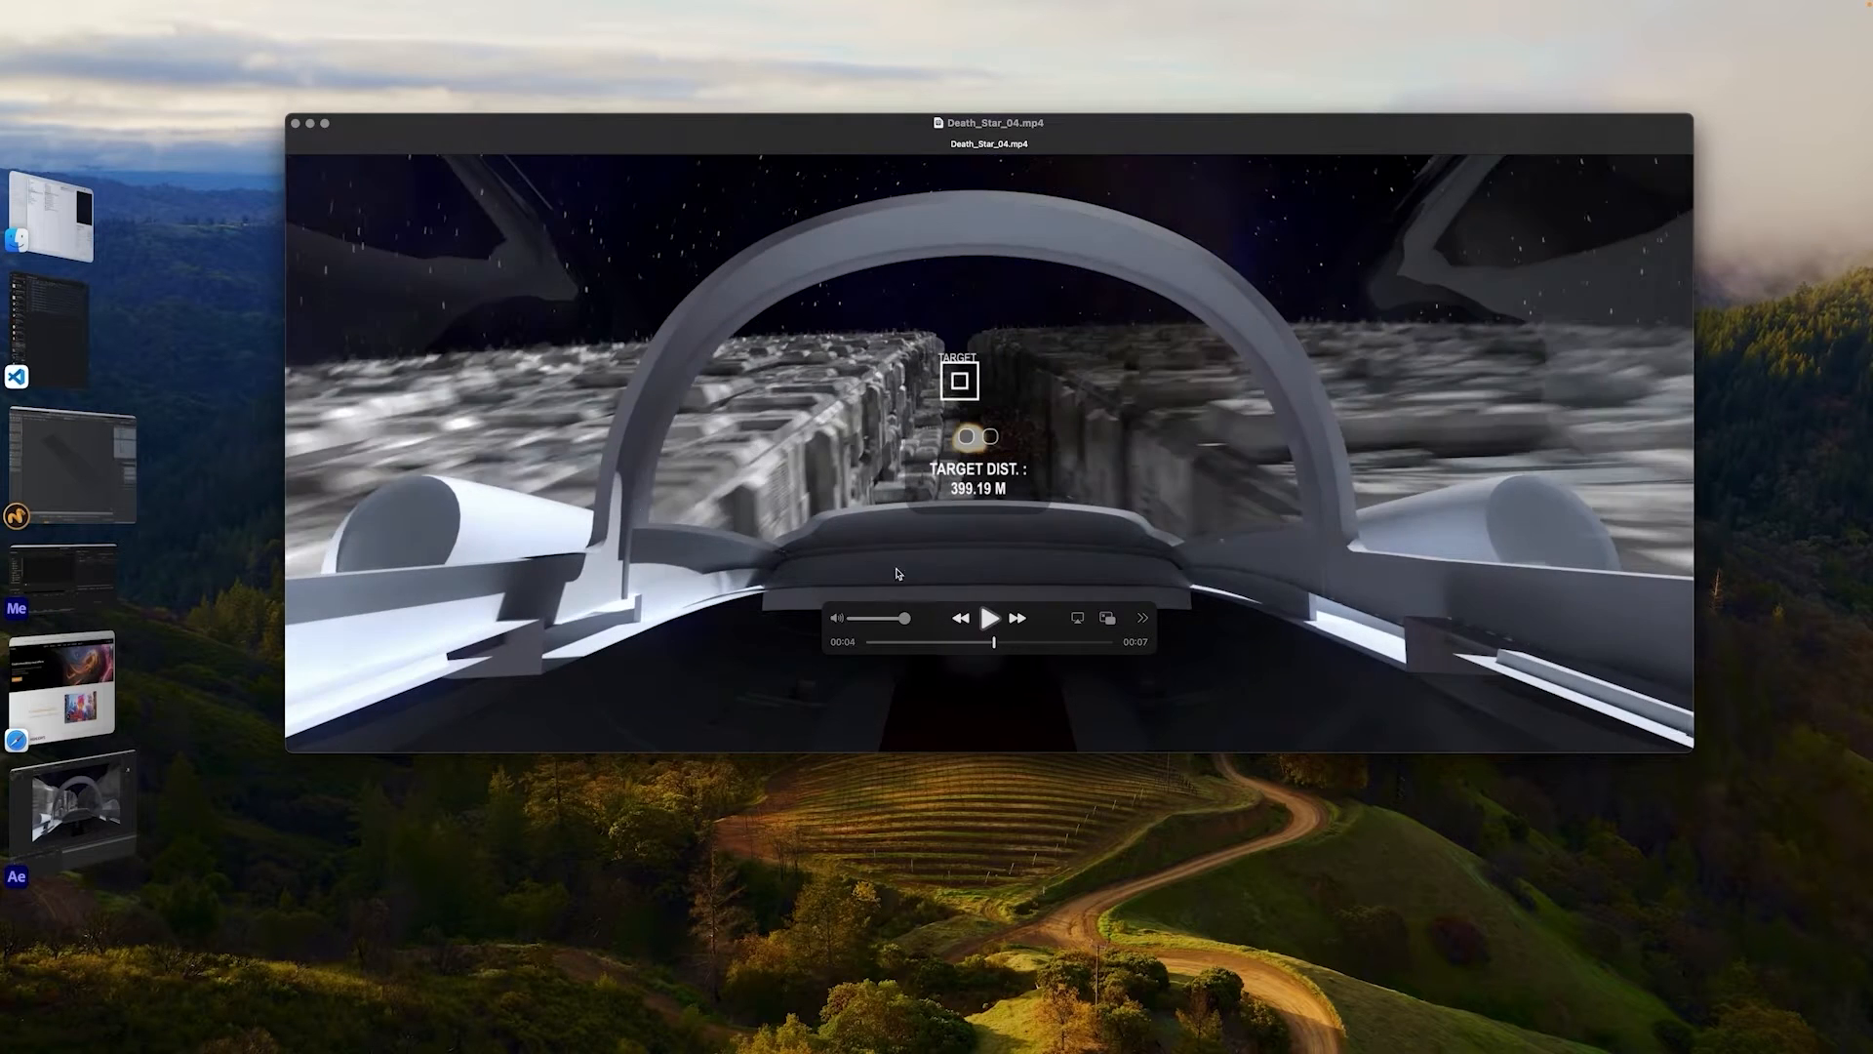
# Switch to the browser and open the Modo product page on the Foundry website
pyautogui.click(71, 672)
pyautogui.scroll(-4, 917, 546)
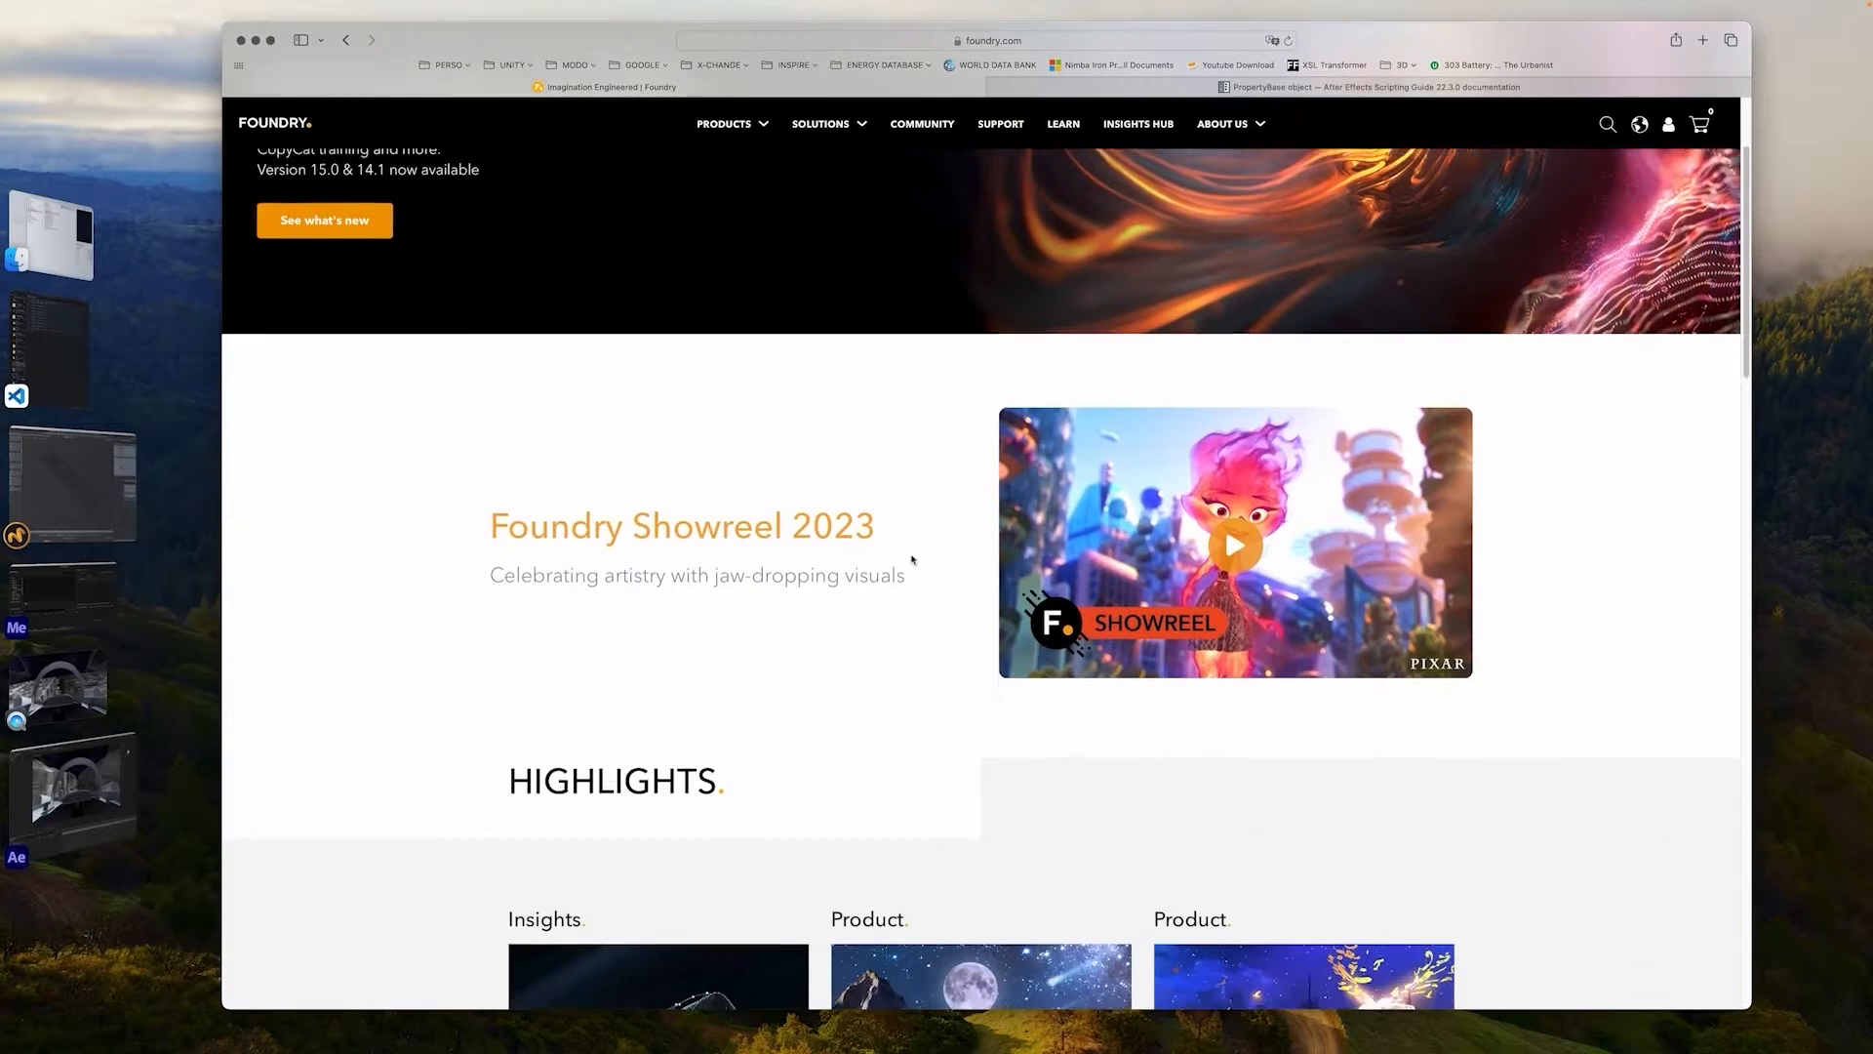
pyautogui.scroll(4, 909, 561)
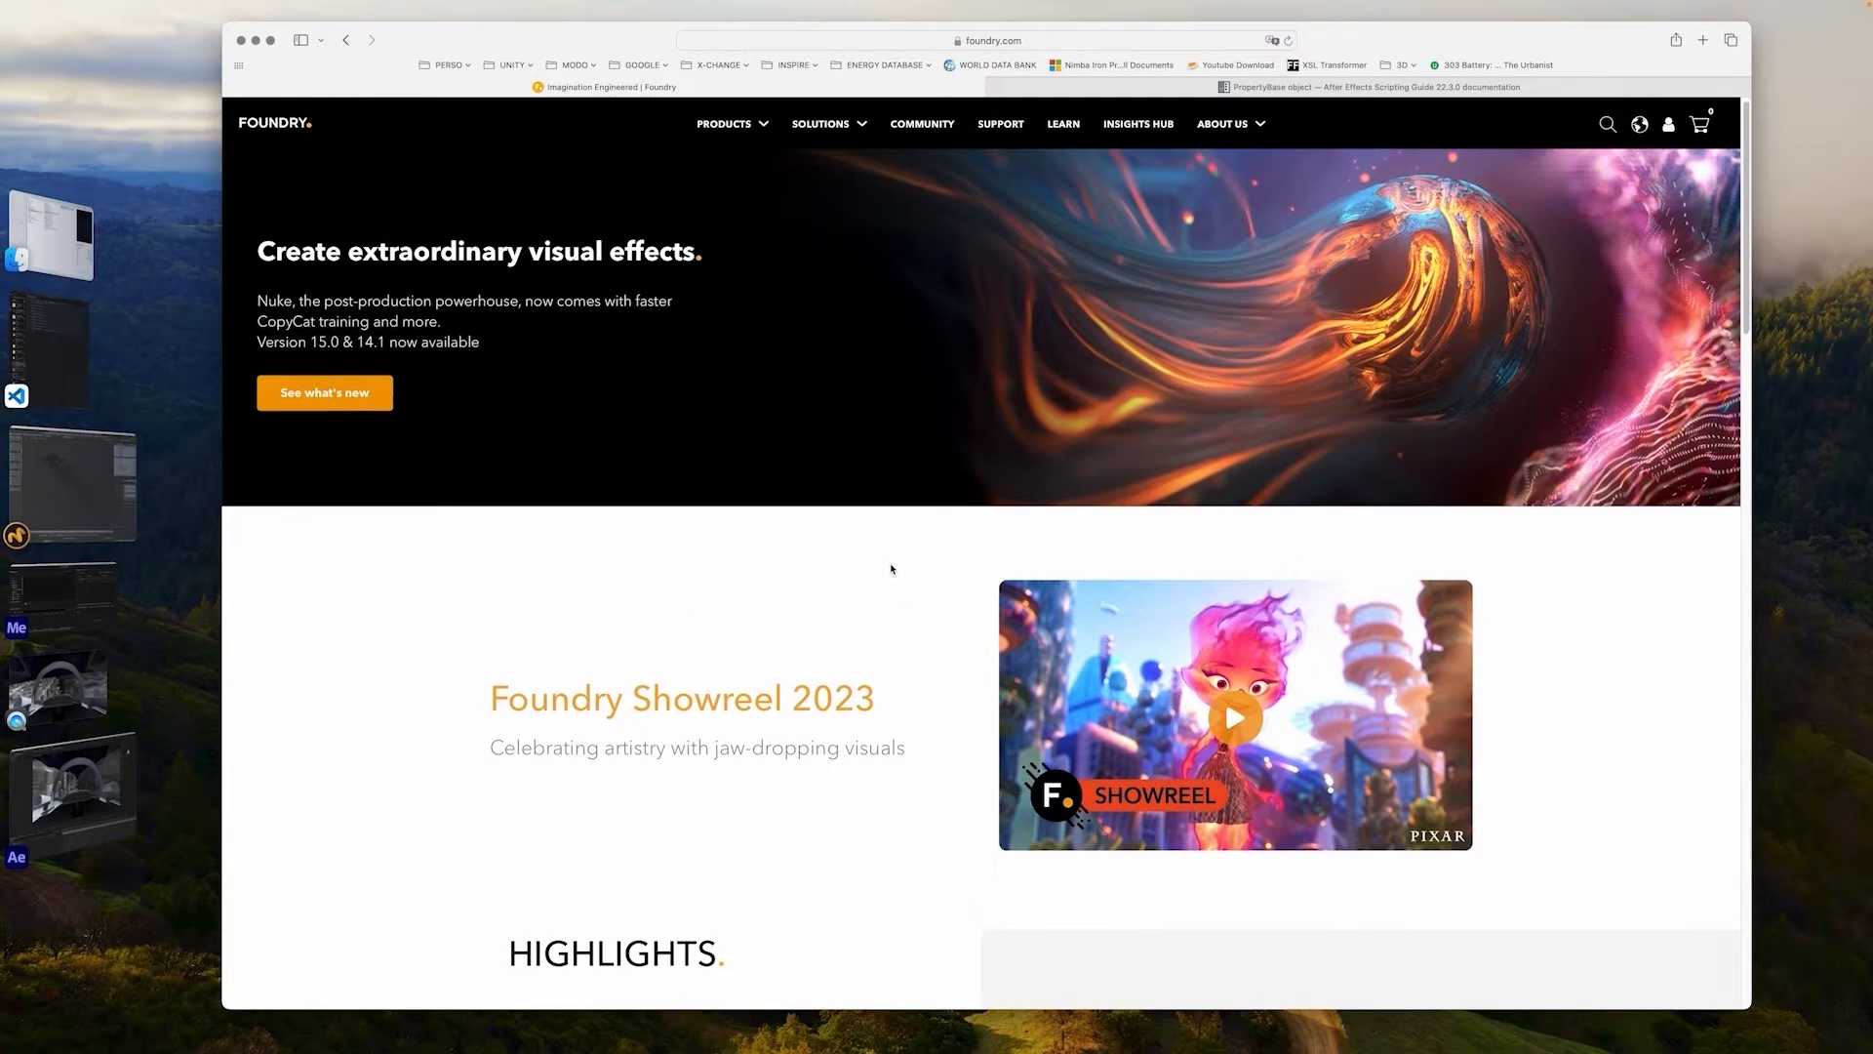
pyautogui.click(724, 124)
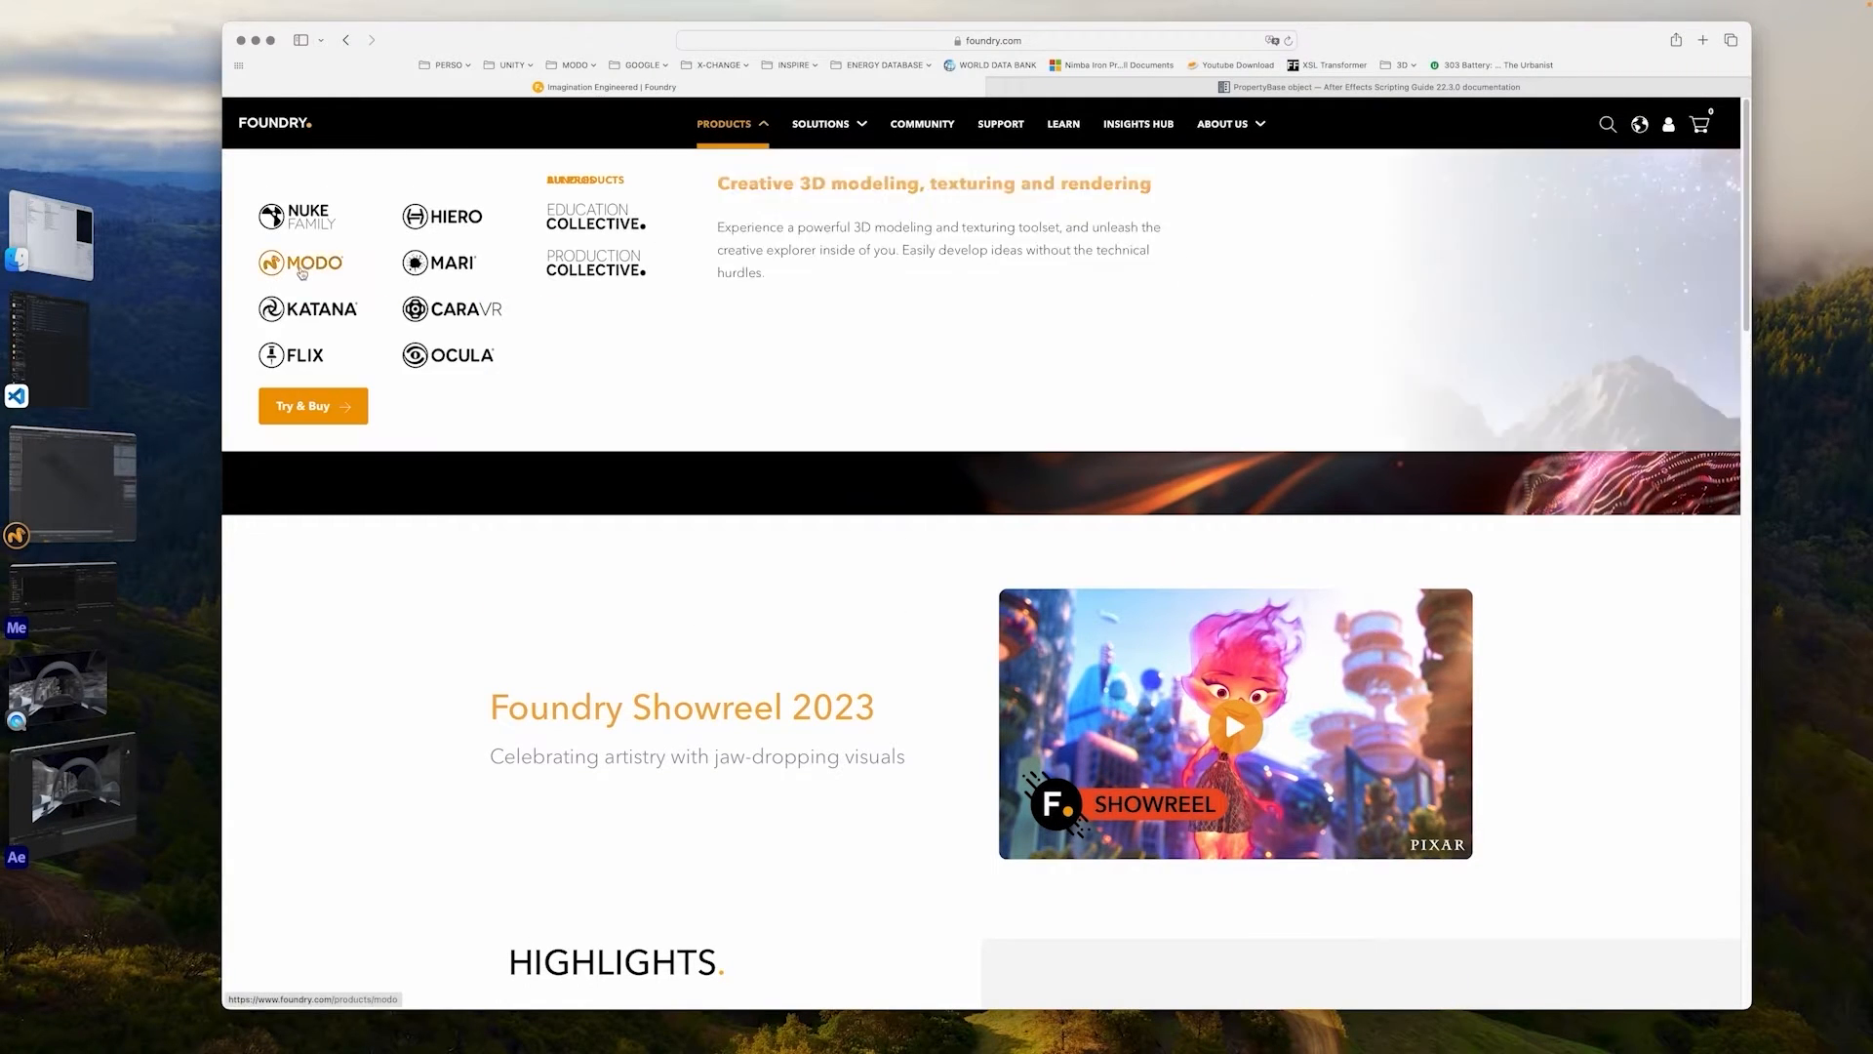
pyautogui.click(302, 265)
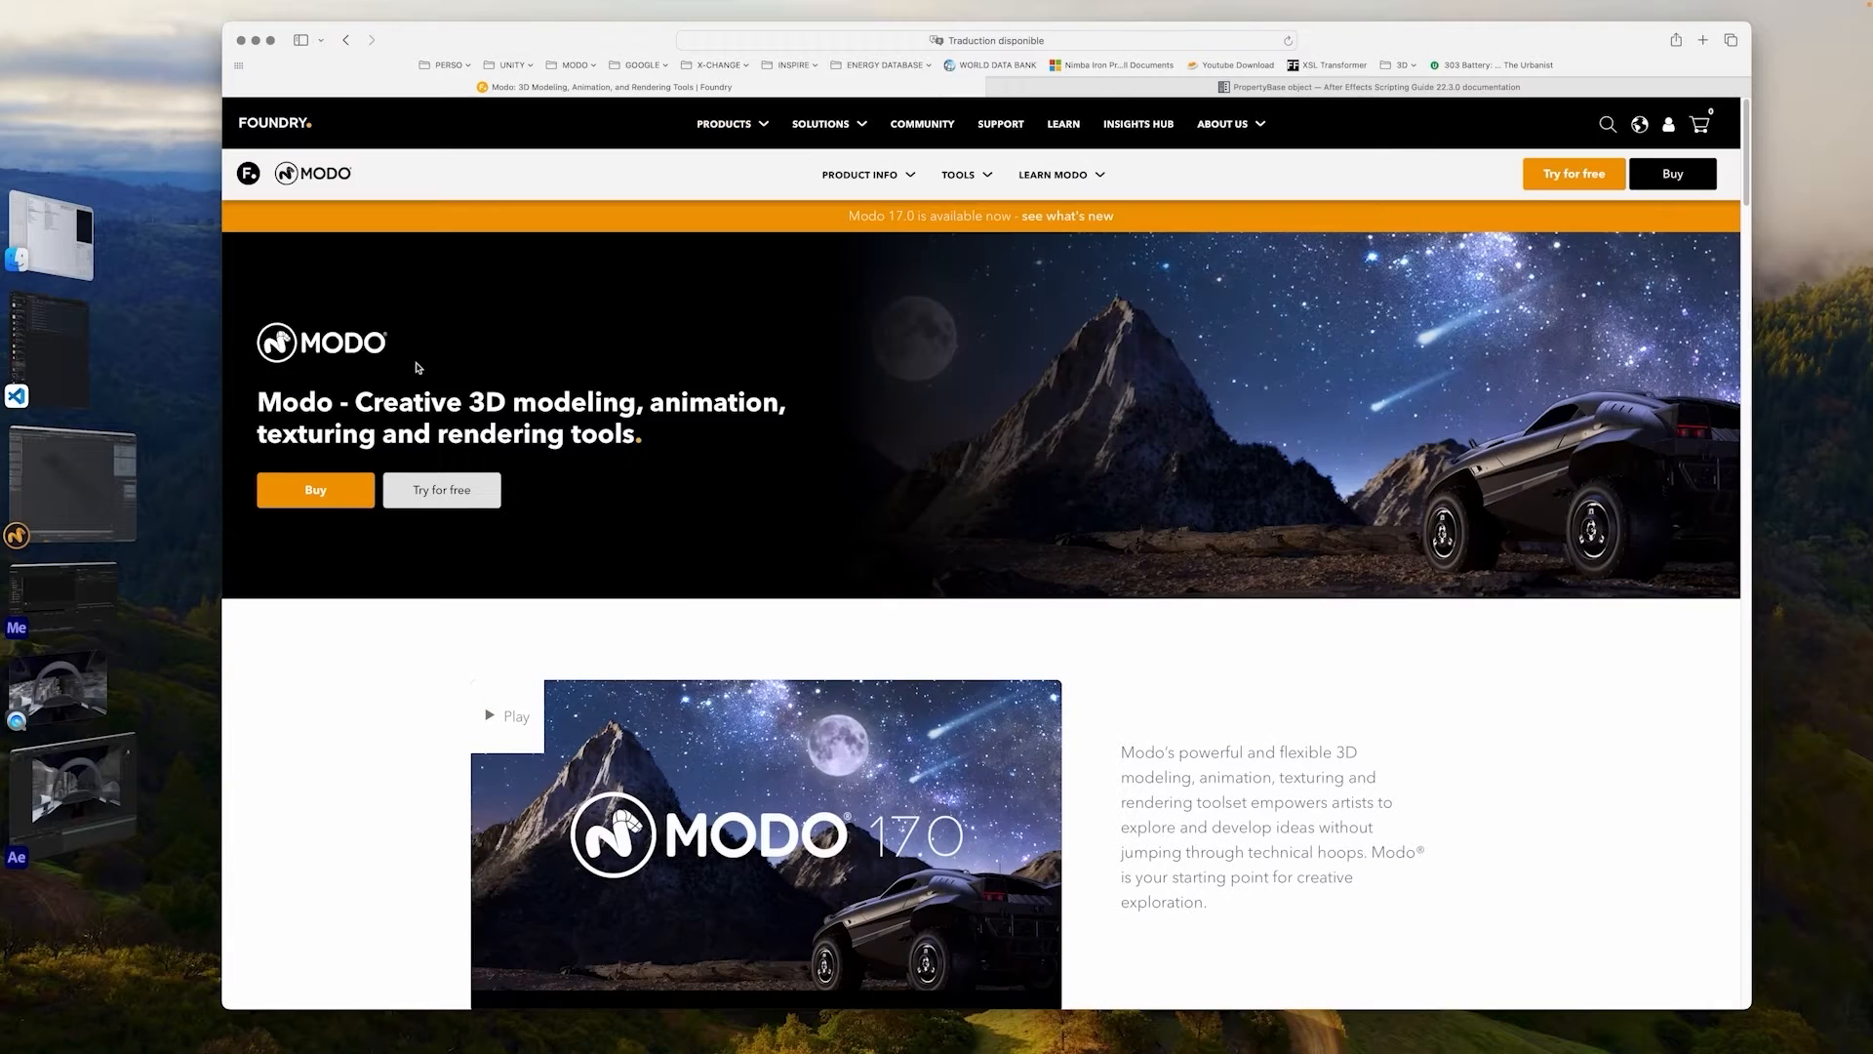
# Find the Modo After Effects I/O Bridge among the Modo add-ons and open its page
pyautogui.click(969, 184)
pyautogui.click(991, 231)
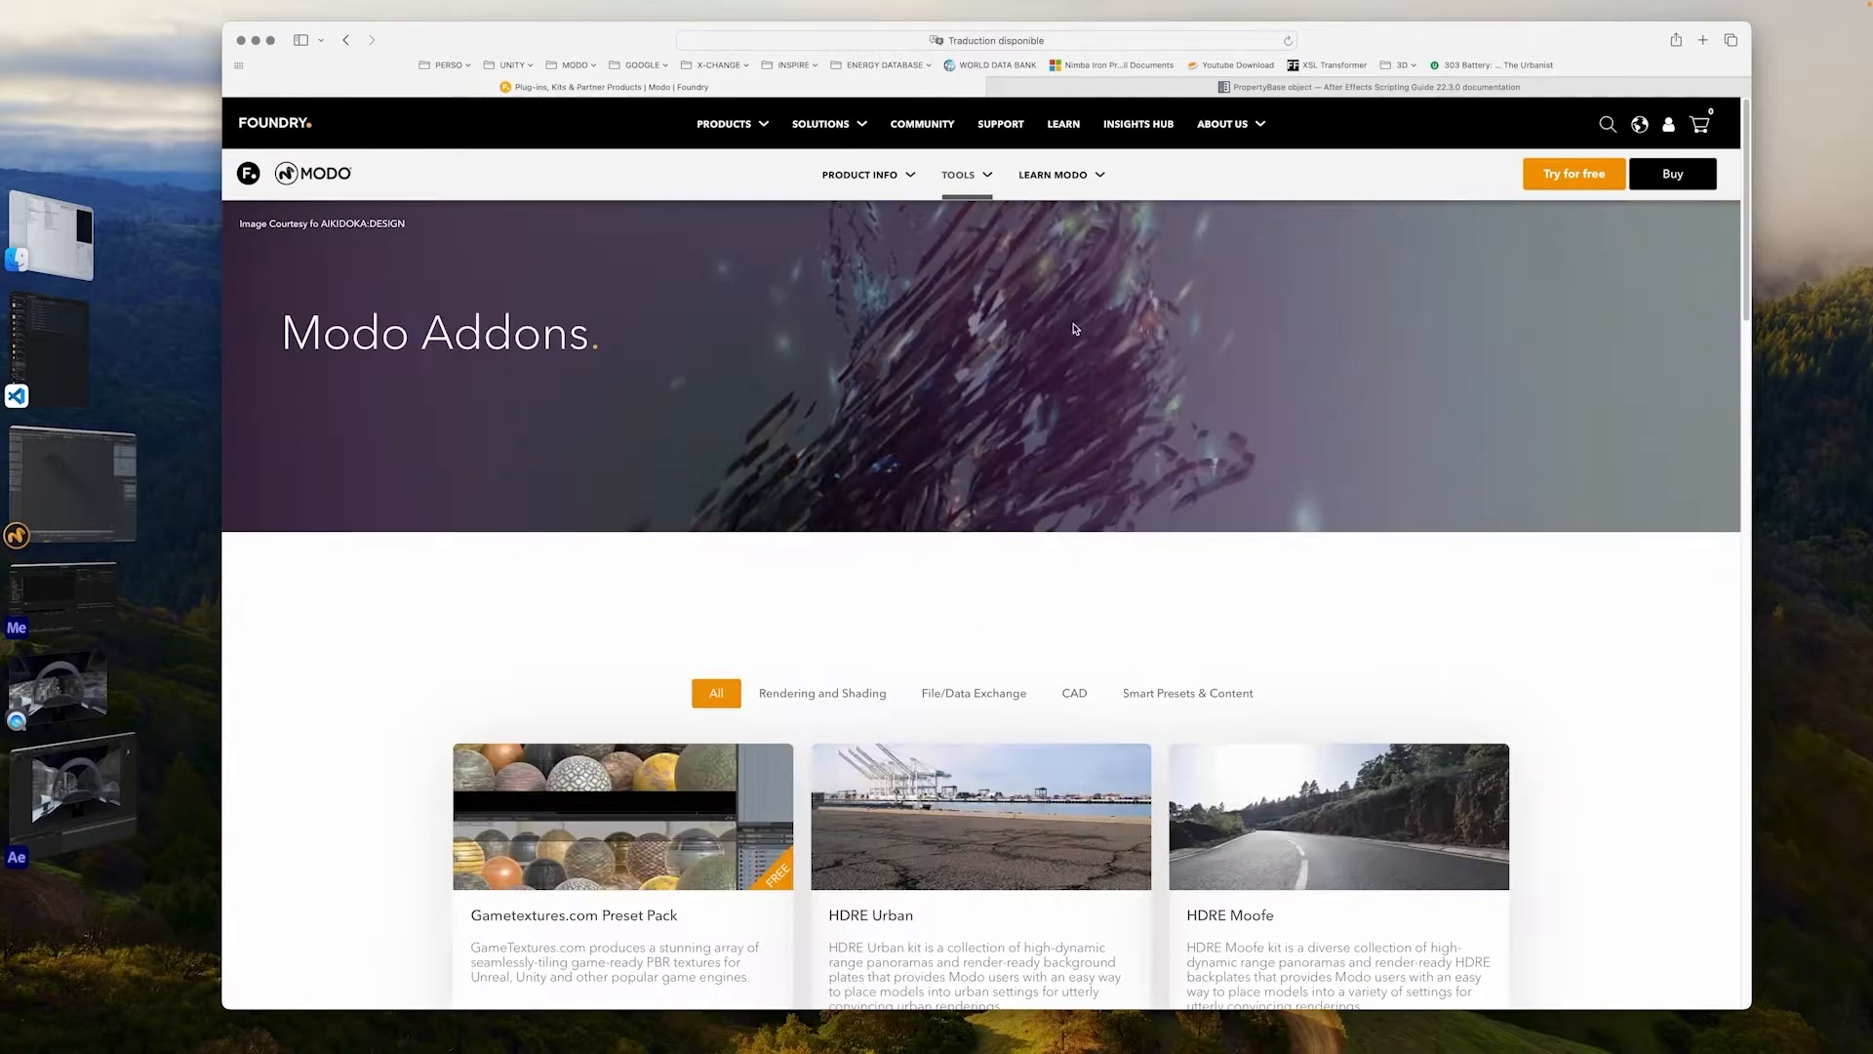
pyautogui.scroll(-5, 1088, 391)
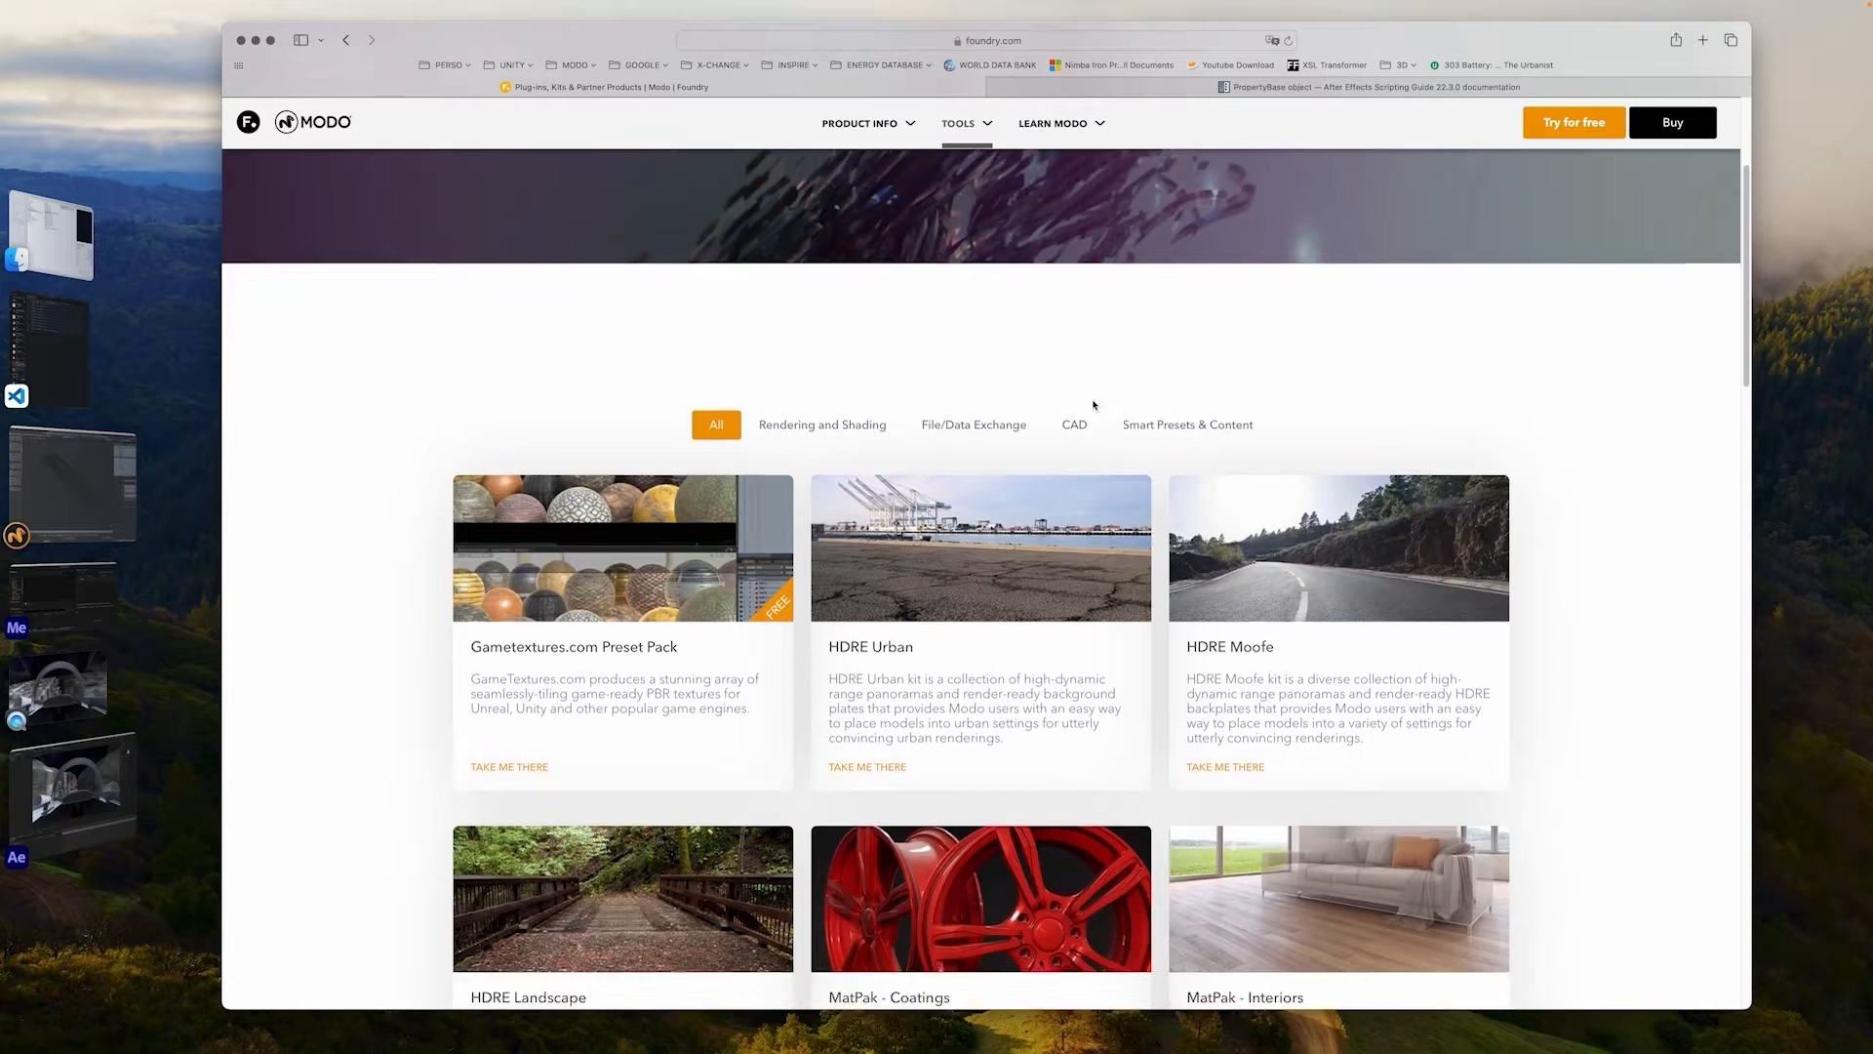
pyautogui.scroll(-15, 1093, 405)
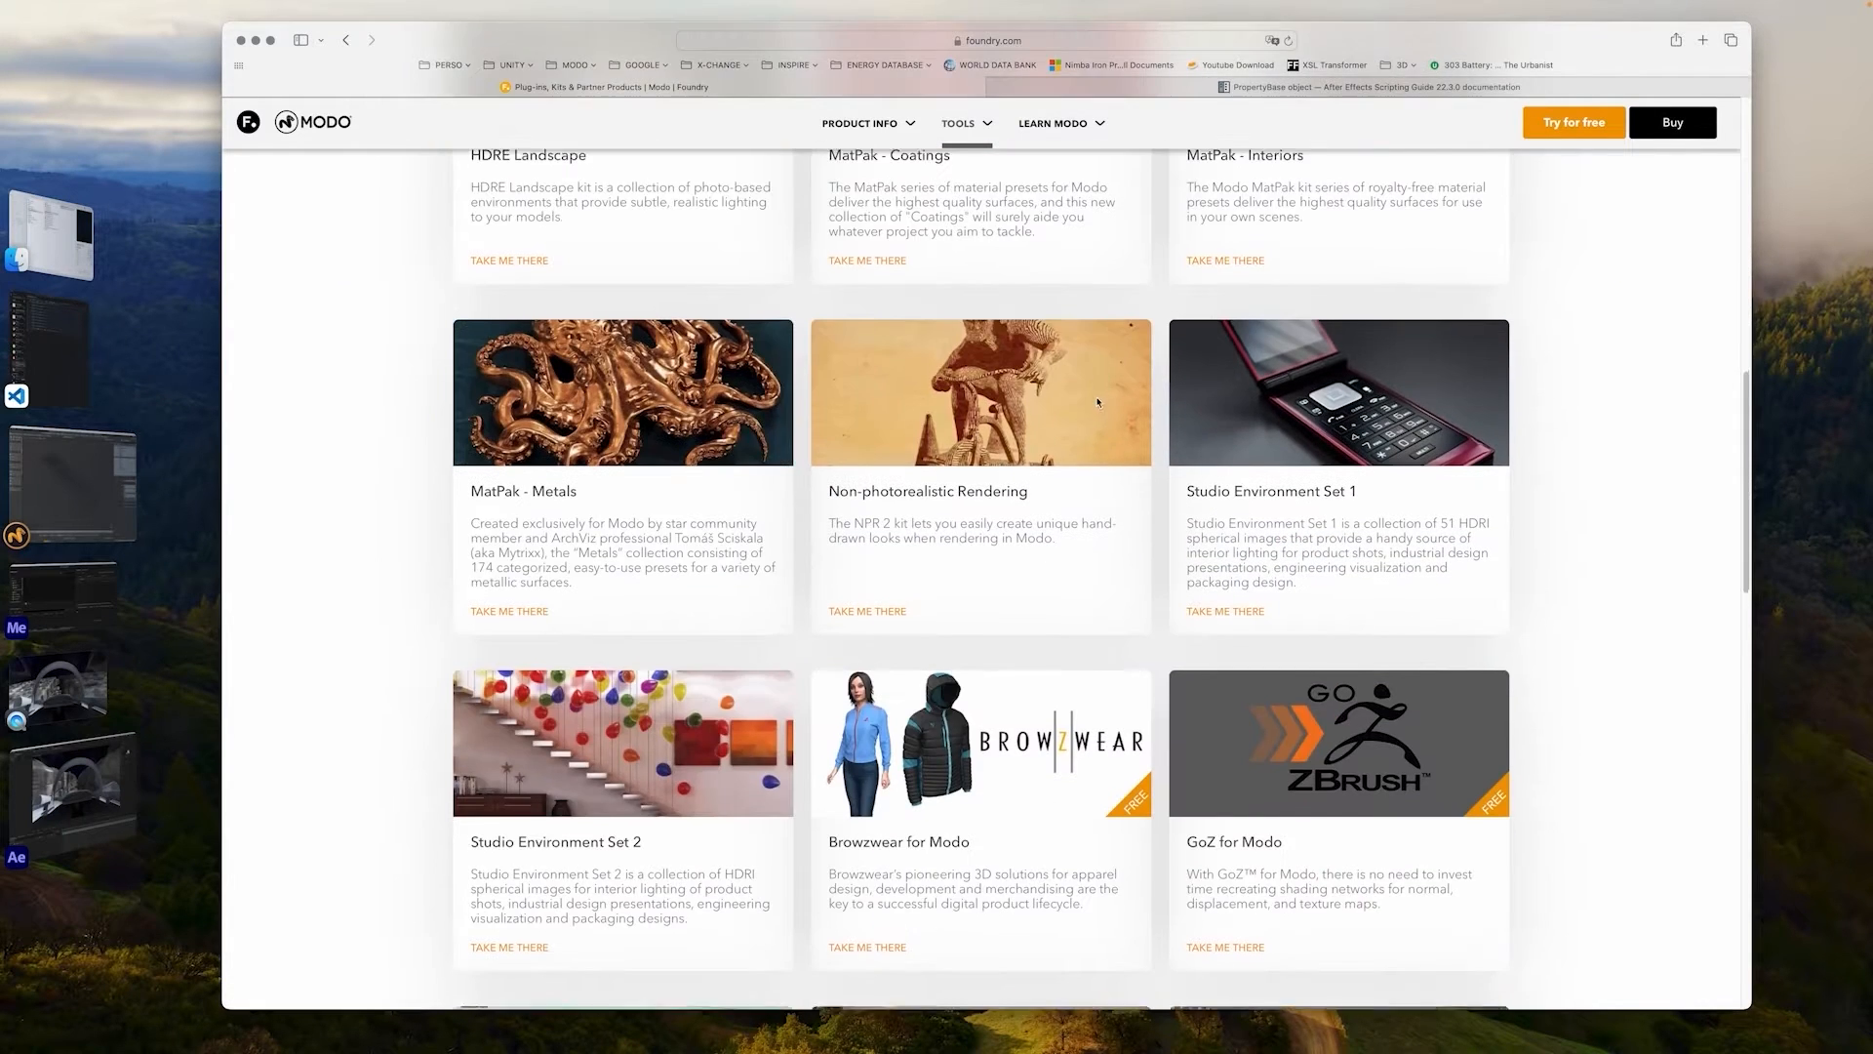
pyautogui.scroll(-10, 1098, 402)
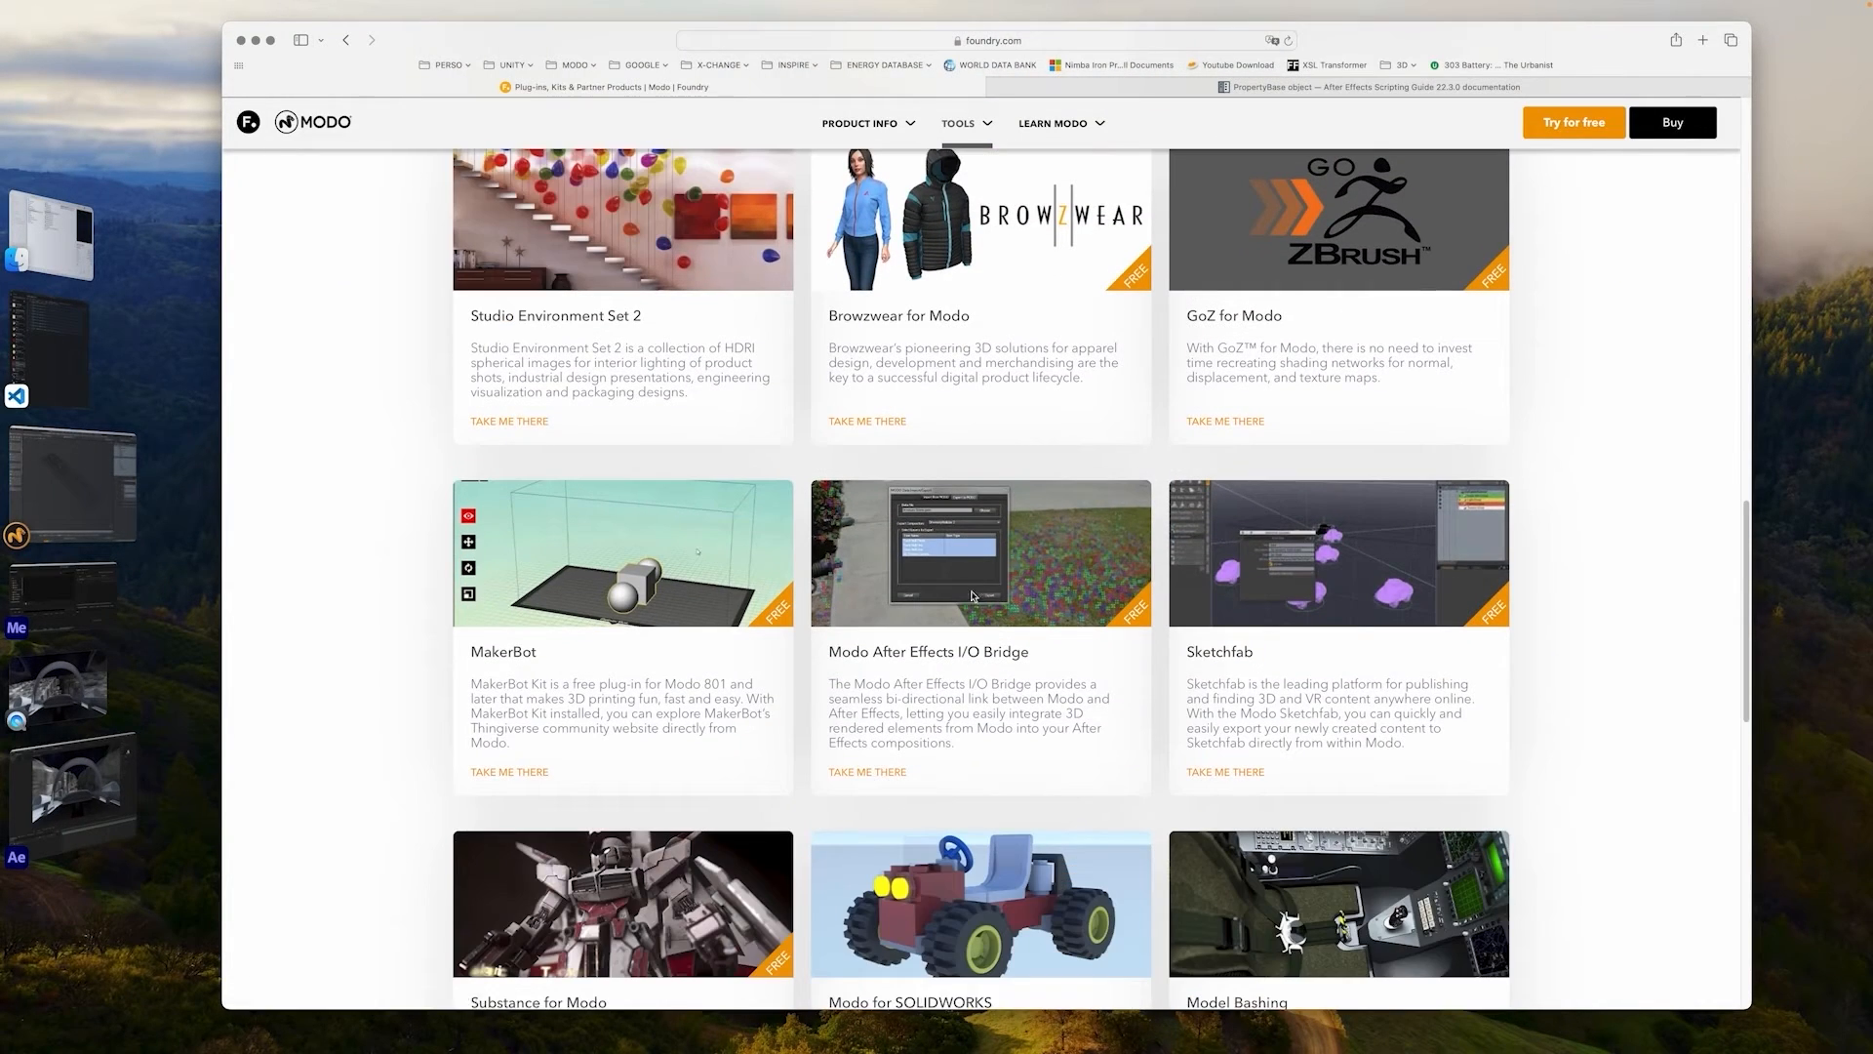
pyautogui.click(881, 776)
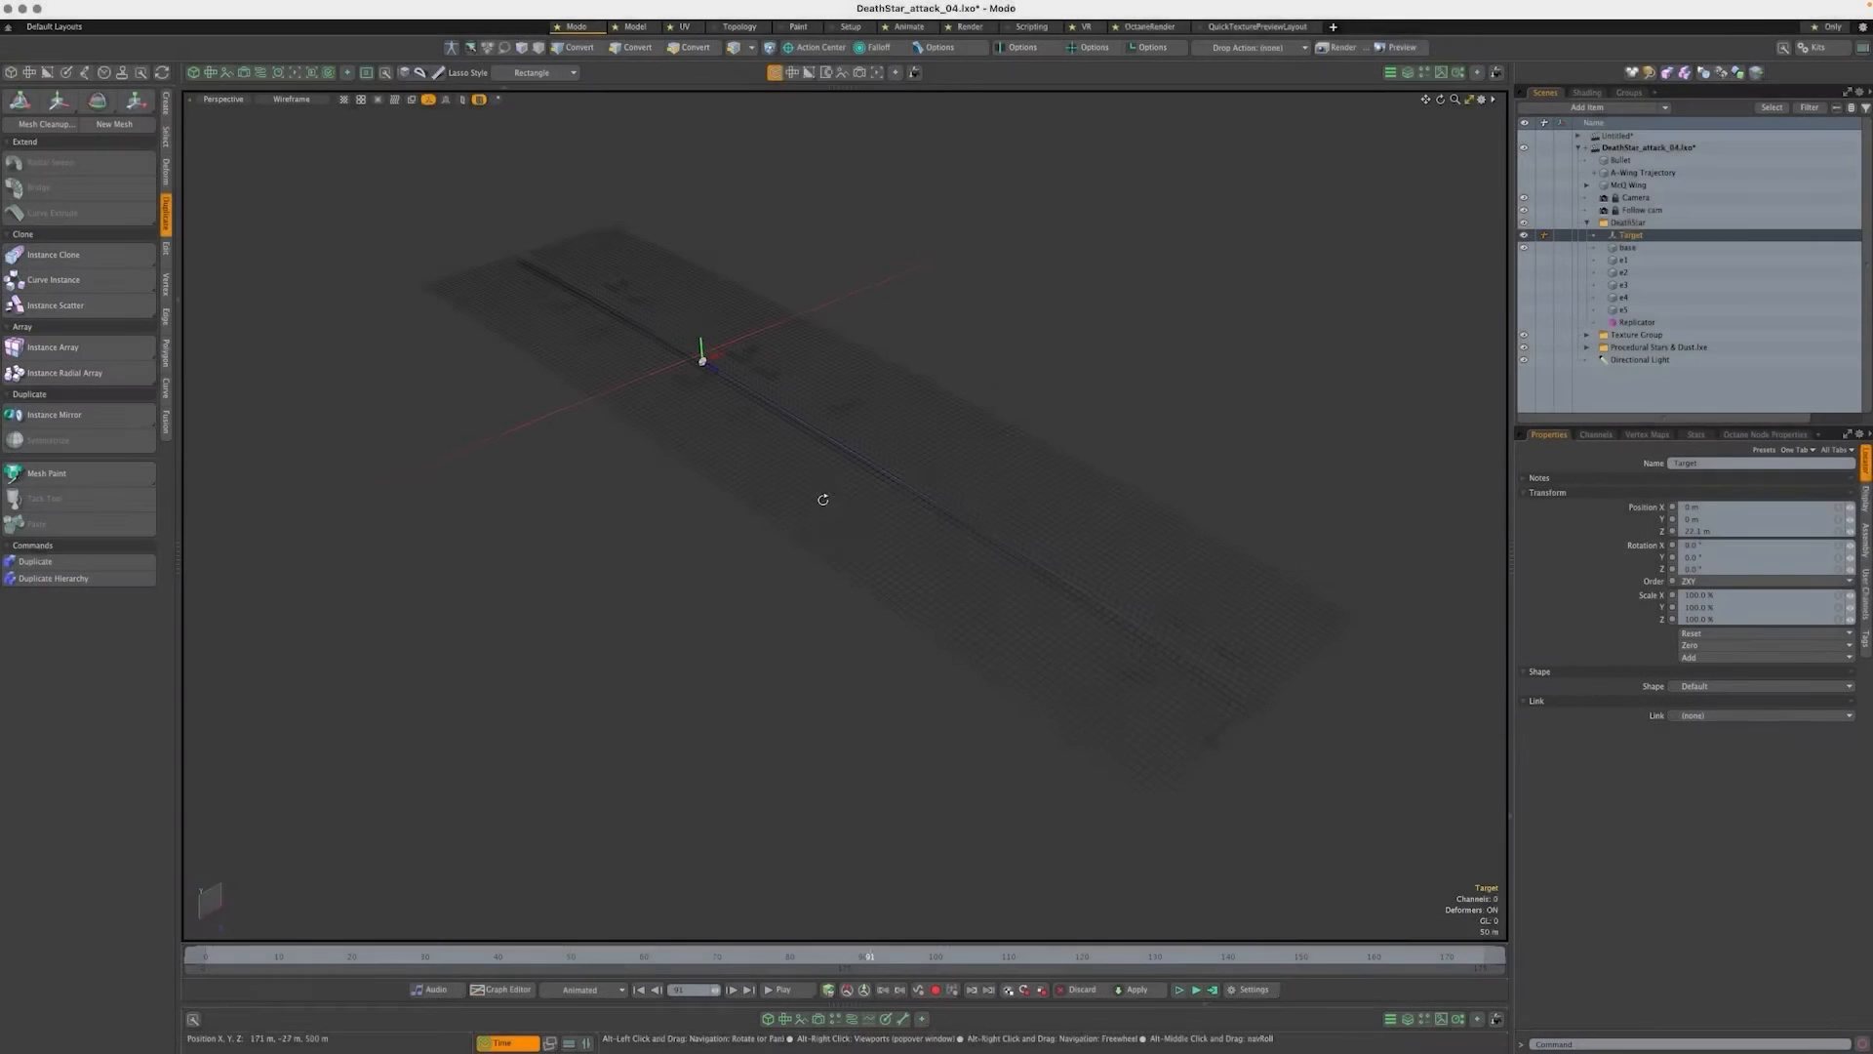
# Display the five meshes e1 to e5 of the DeathStar group and frame them to examine their shapes
pyautogui.keyDown('alt'); pyautogui.moveTo(823, 500); pyautogui.dragTo(924, 466); pyautogui.keyUp('alt')
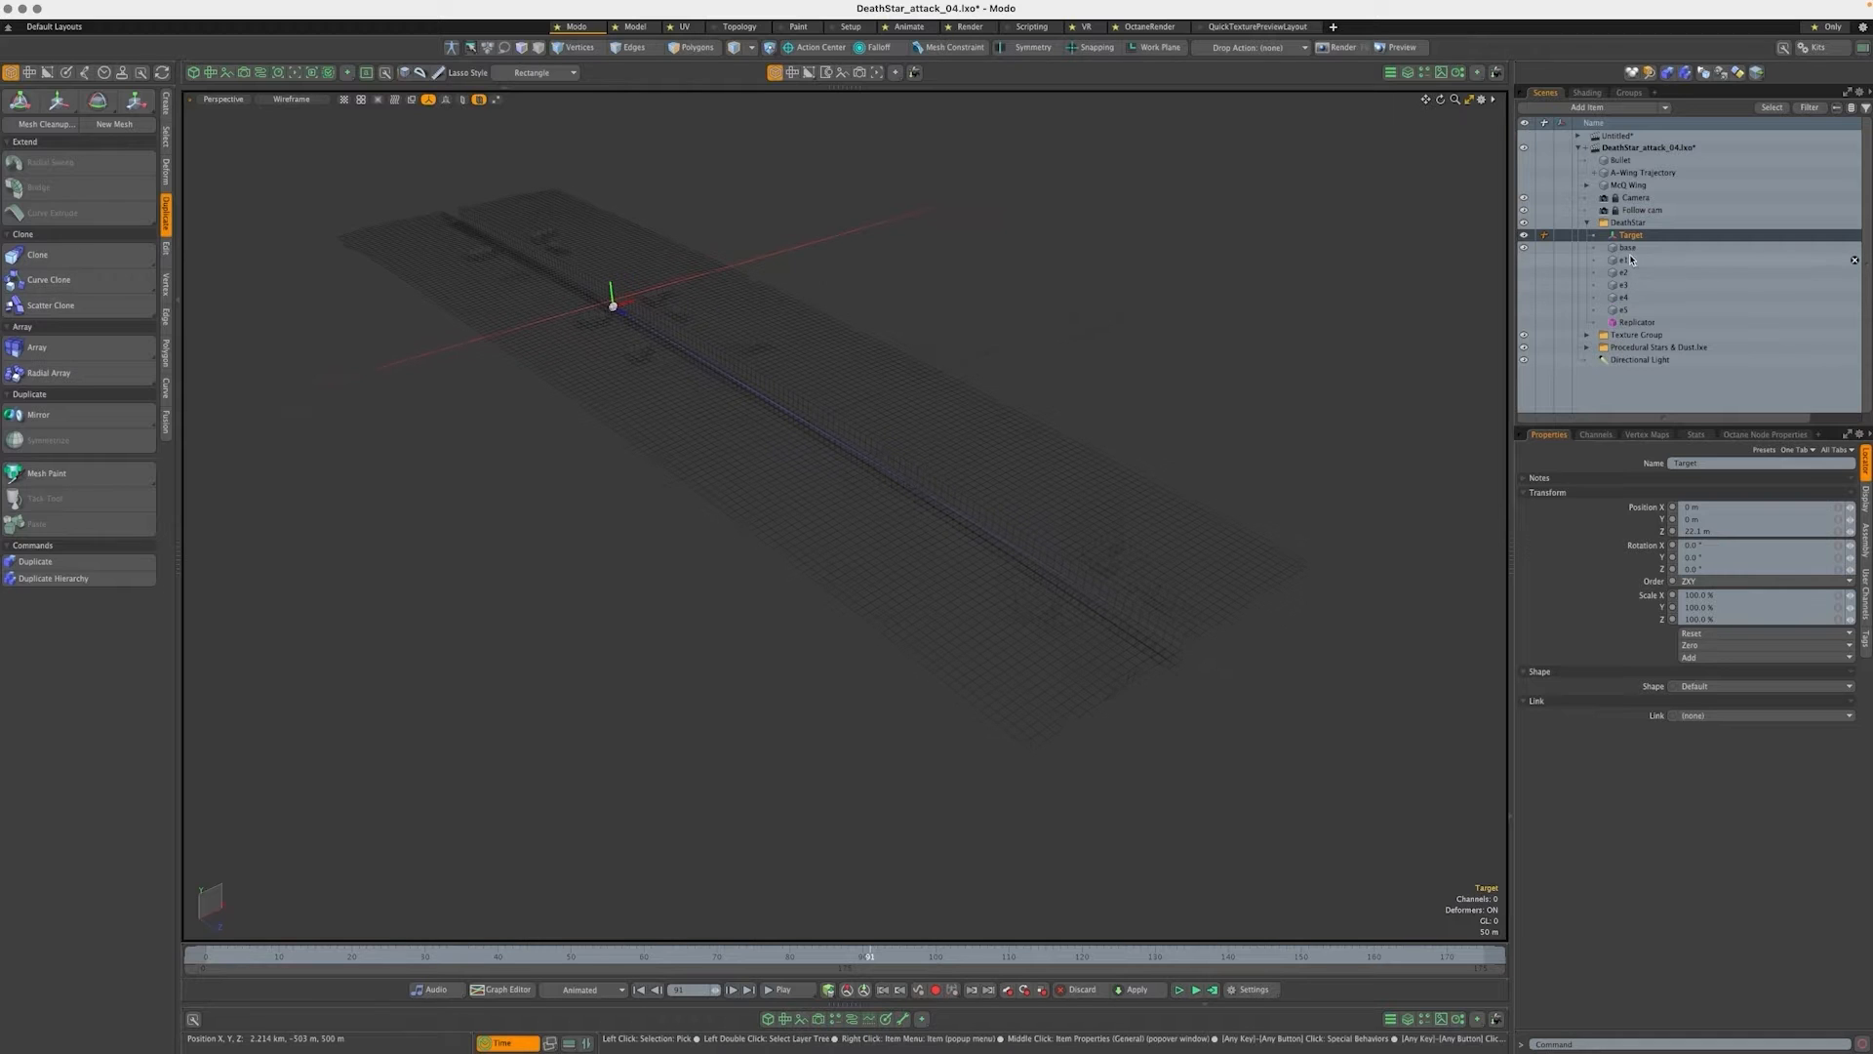
pyautogui.moveTo(1622, 260); pyautogui.dragTo(1623, 309)
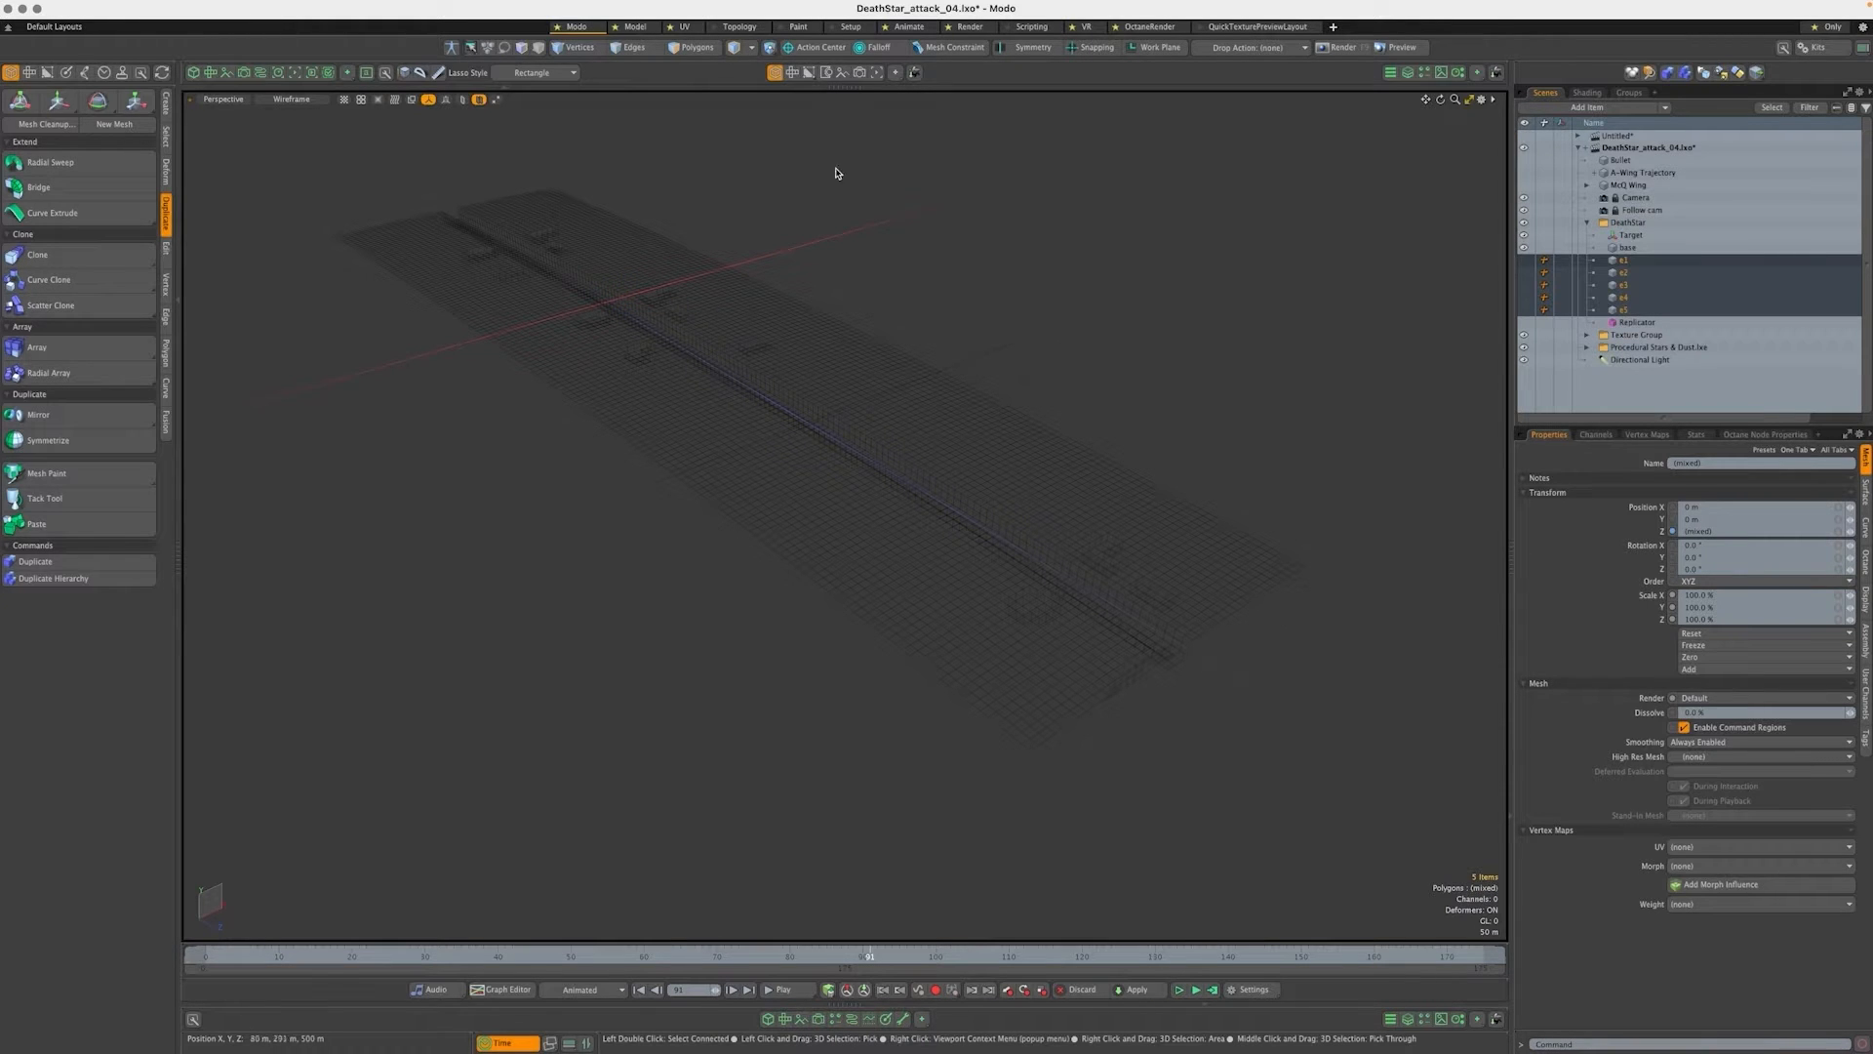
pyautogui.press('u')
pyautogui.hotkey('shift', 'a')
pyautogui.keyDown('alt'); pyautogui.moveTo(1009, 284); pyautogui.dragTo(908, 389); pyautogui.keyUp('alt')
pyautogui.scroll(-3, 840, 385)
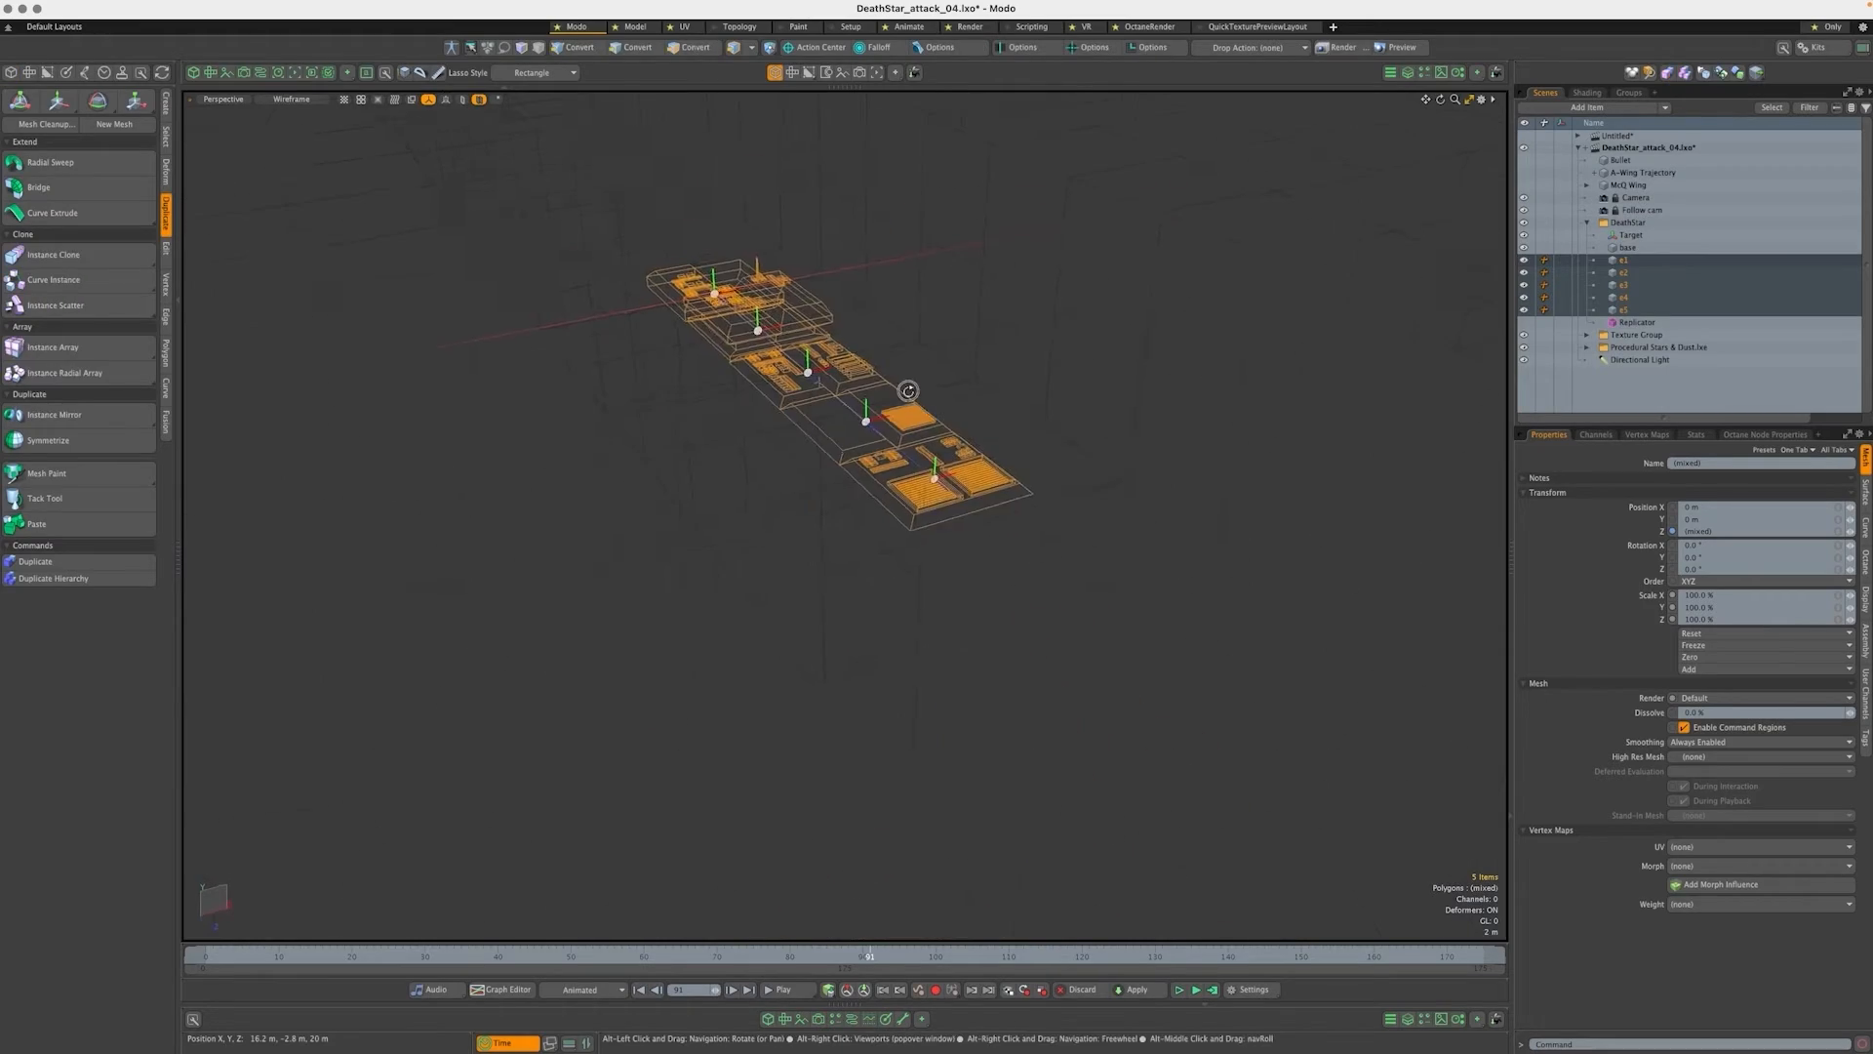
# Hide the meshes e1 to e5 and show the Replicator's instances over the base mesh in Advanced shading
pyautogui.click(1524, 261)
pyautogui.keyDown('shift'); pyautogui.click(1097, 394); pyautogui.keyUp('shift')
pyautogui.scroll(-6, 1122, 400)
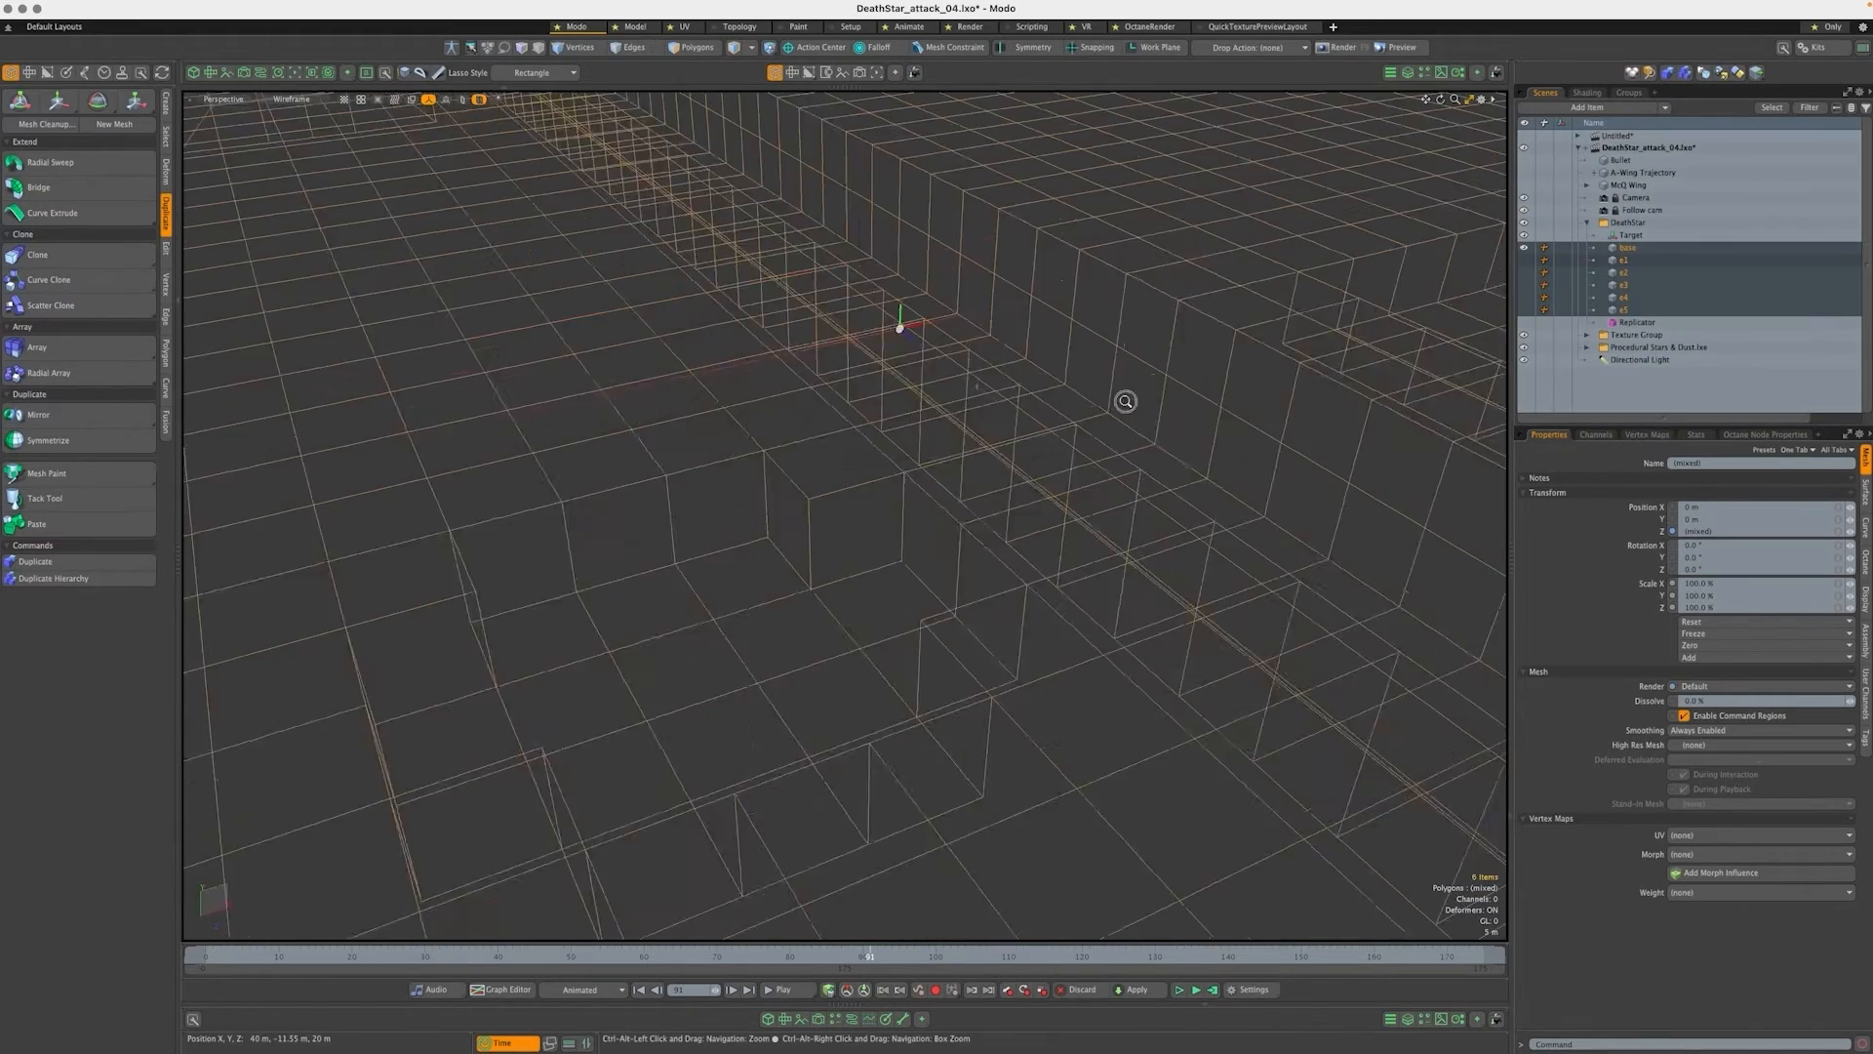
pyautogui.scroll(1, 1214, 361)
pyautogui.click(1524, 322)
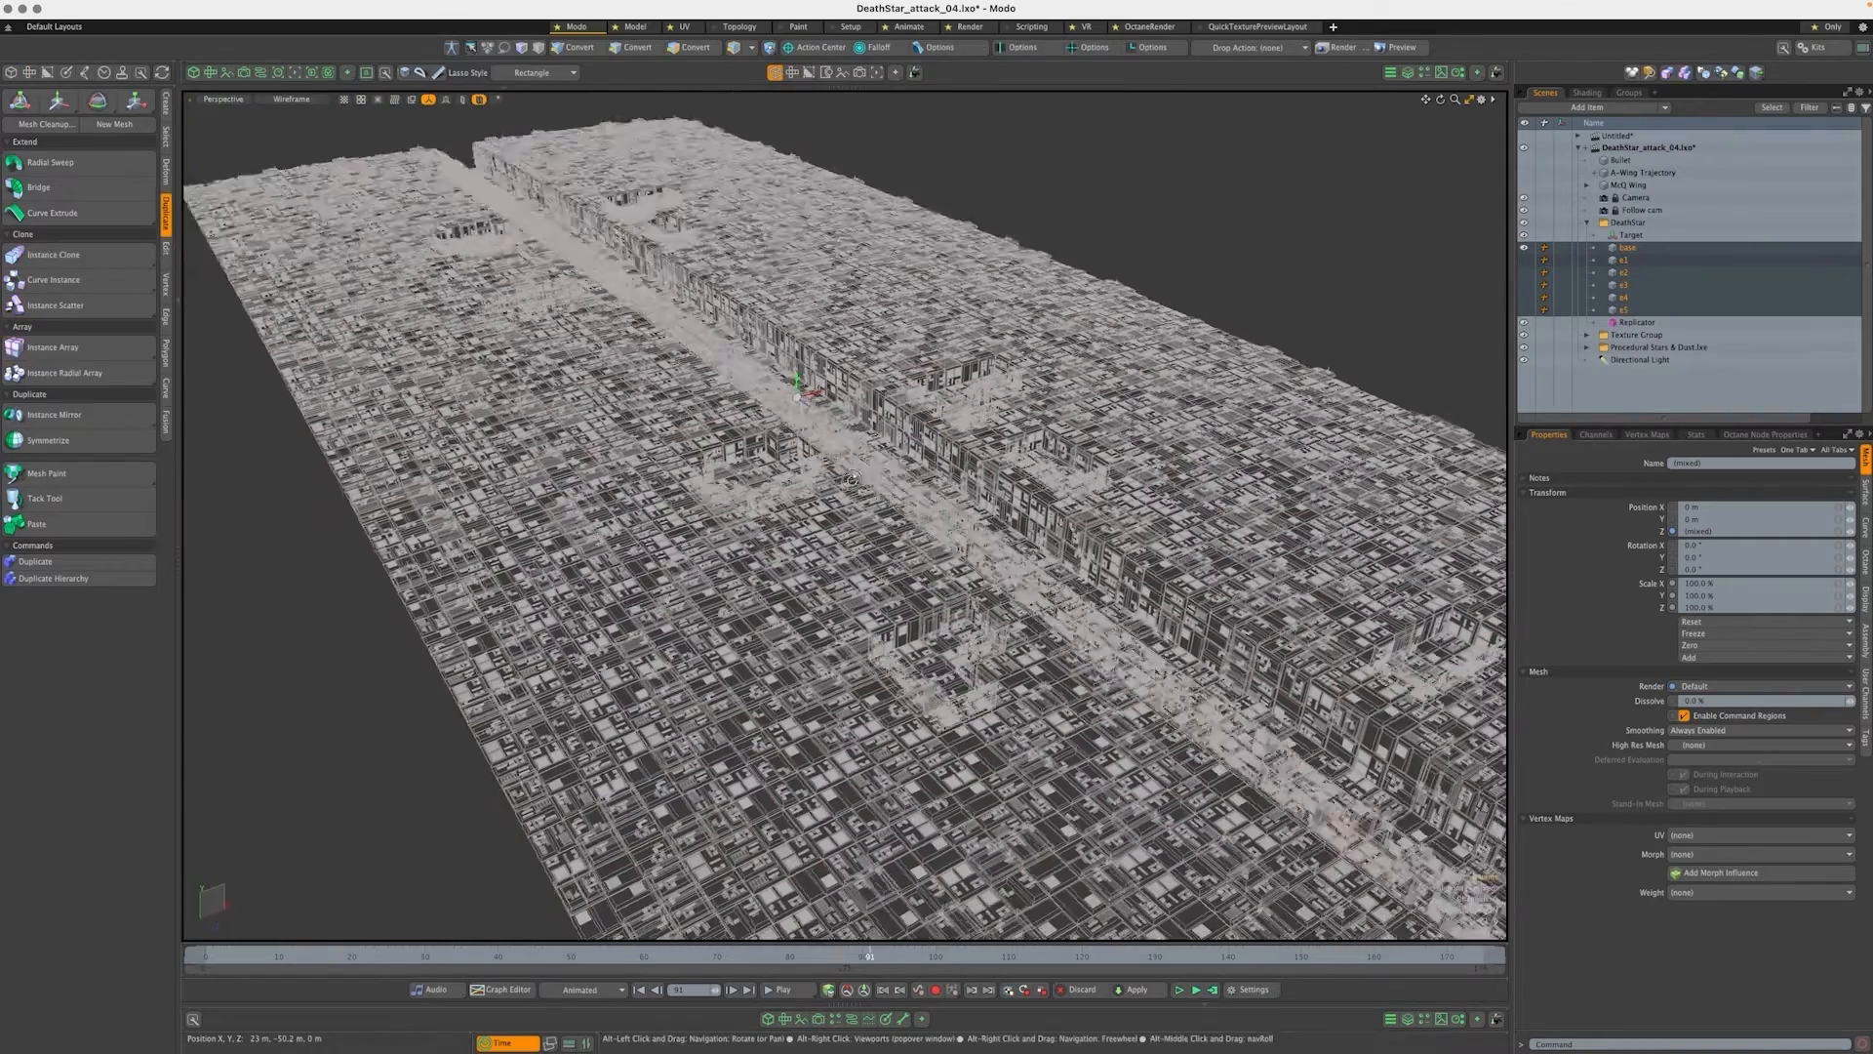
pyautogui.keyDown('alt'); pyautogui.moveTo(852, 479); pyautogui.dragTo(869, 473); pyautogui.keyUp('alt')
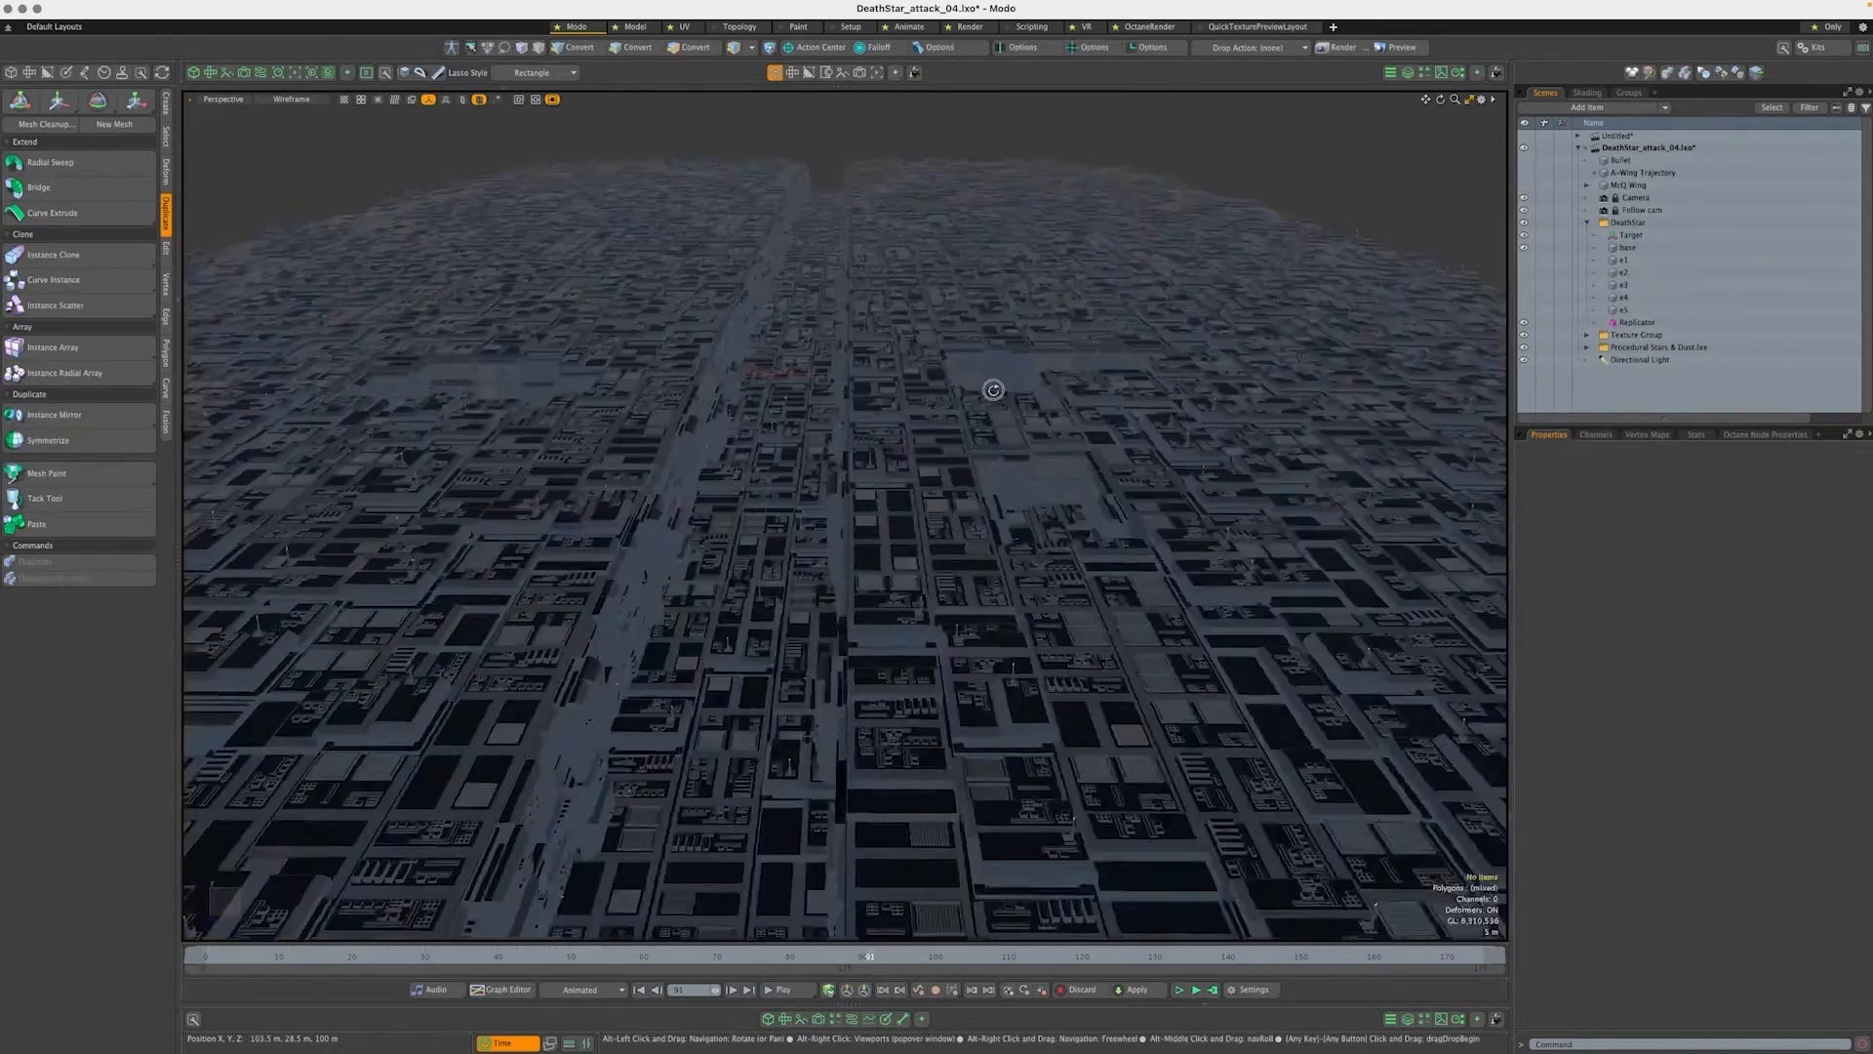
pyautogui.moveTo(991, 389)
pyautogui.keyDown('alt'); pyautogui.mouseDown()
pyautogui.moveTo(1022, 376)
pyautogui.moveTo(893, 397)
pyautogui.mouseUp(); pyautogui.keyUp('alt')
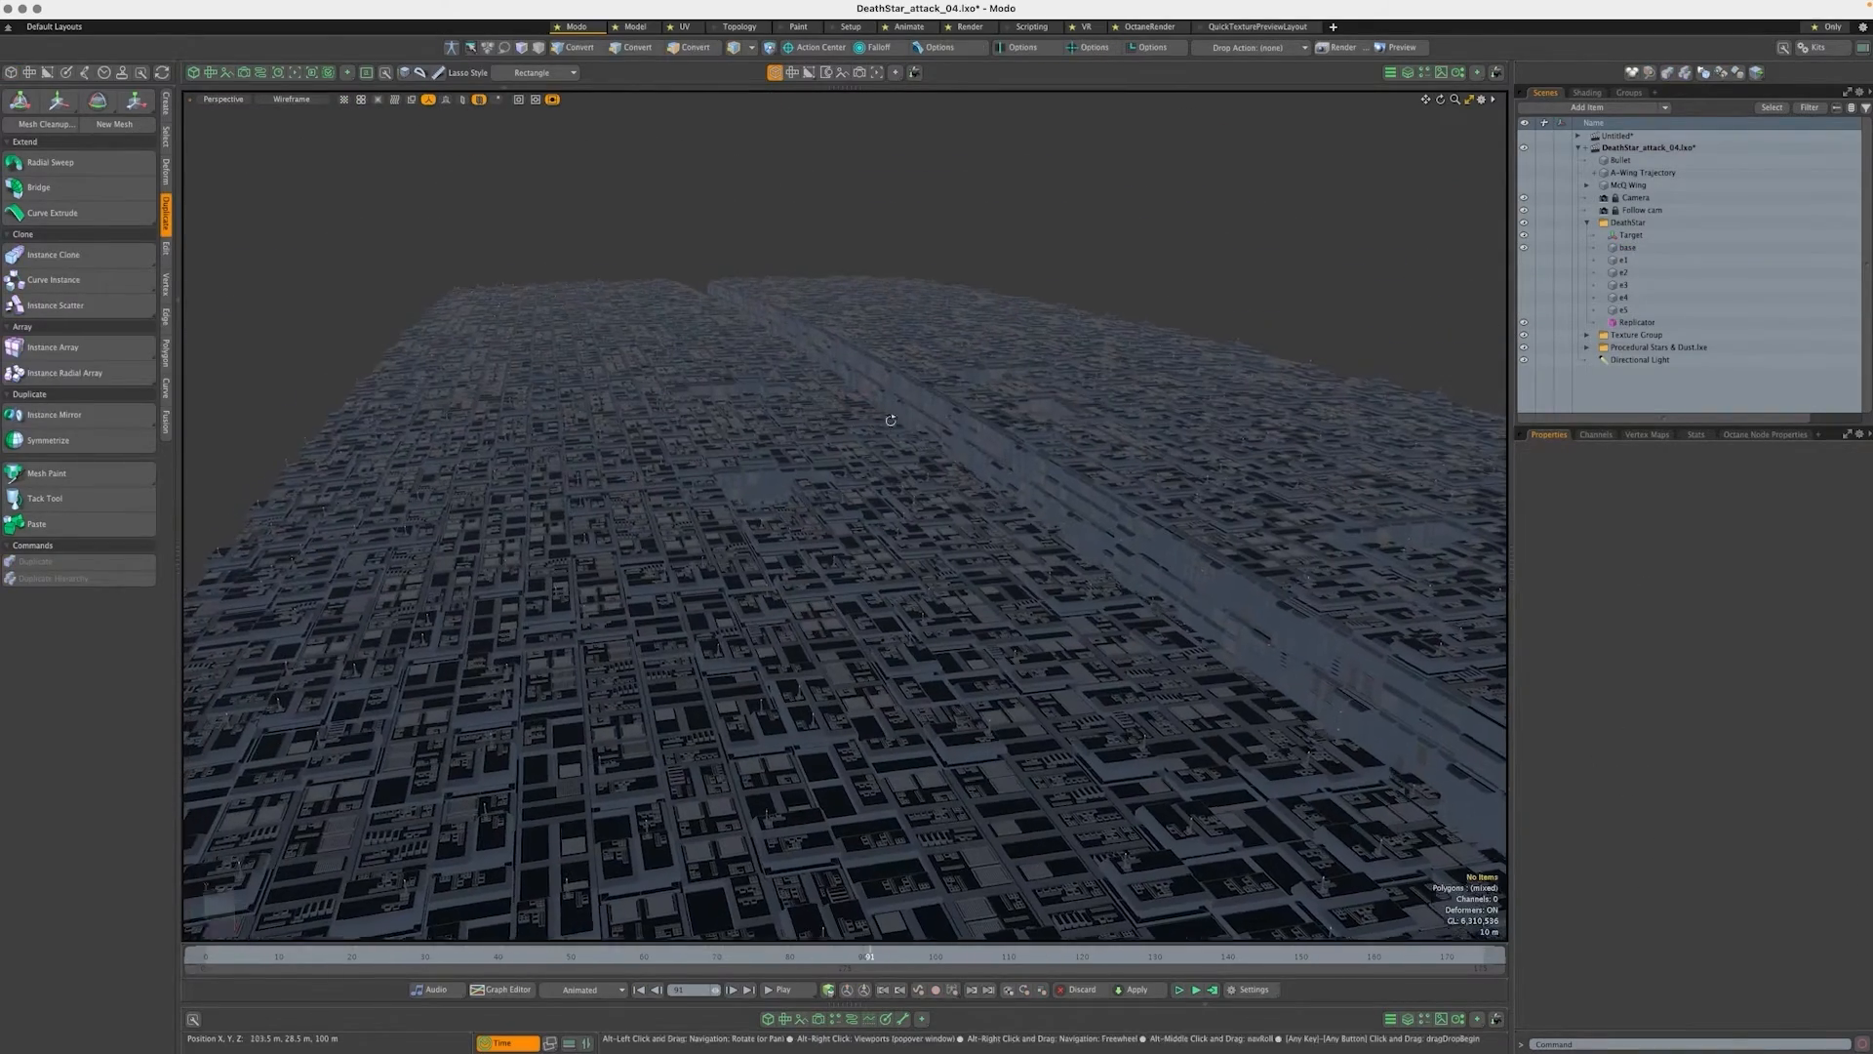
# Show the McQ Wing ship, select it and fit the view to it above the trench
pyautogui.click(1524, 184)
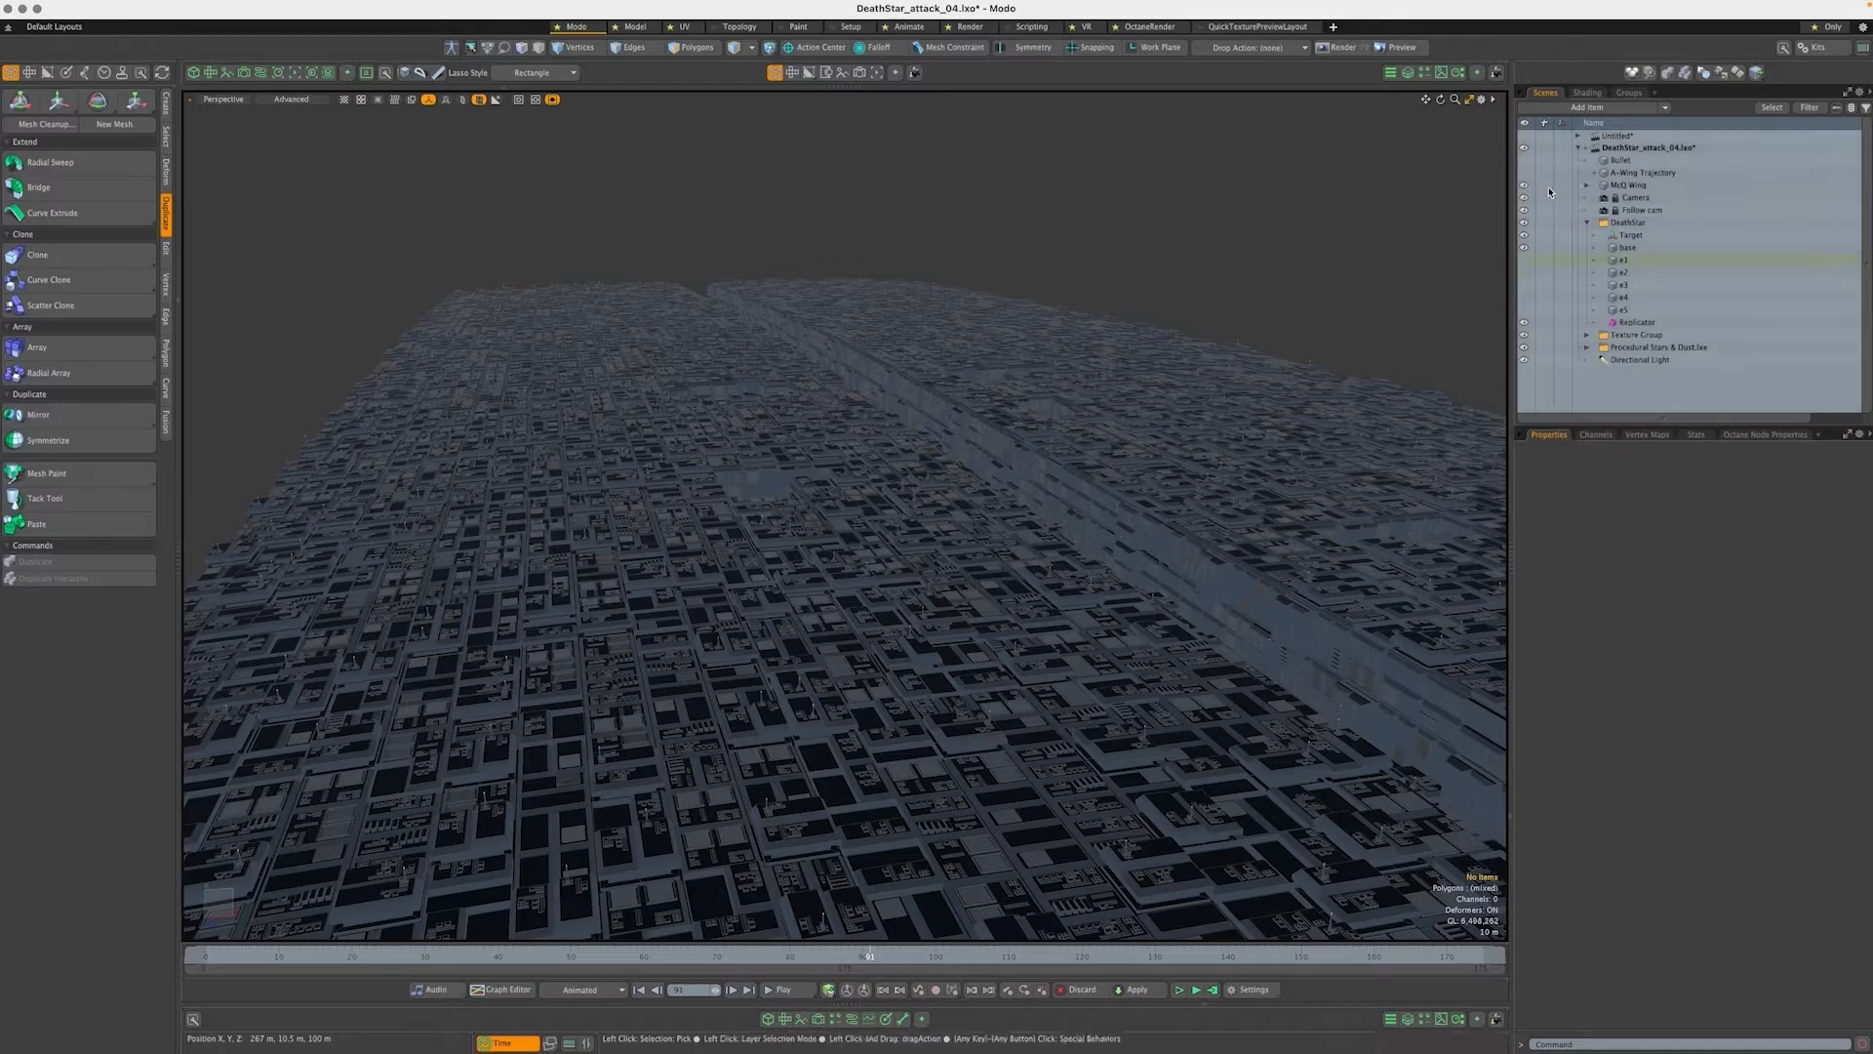
pyautogui.click(1628, 184)
pyautogui.hotkey('shift', 'a')
pyautogui.keyDown('alt'); pyautogui.moveTo(996, 512); pyautogui.dragTo(886, 530); pyautogui.keyUp('alt')
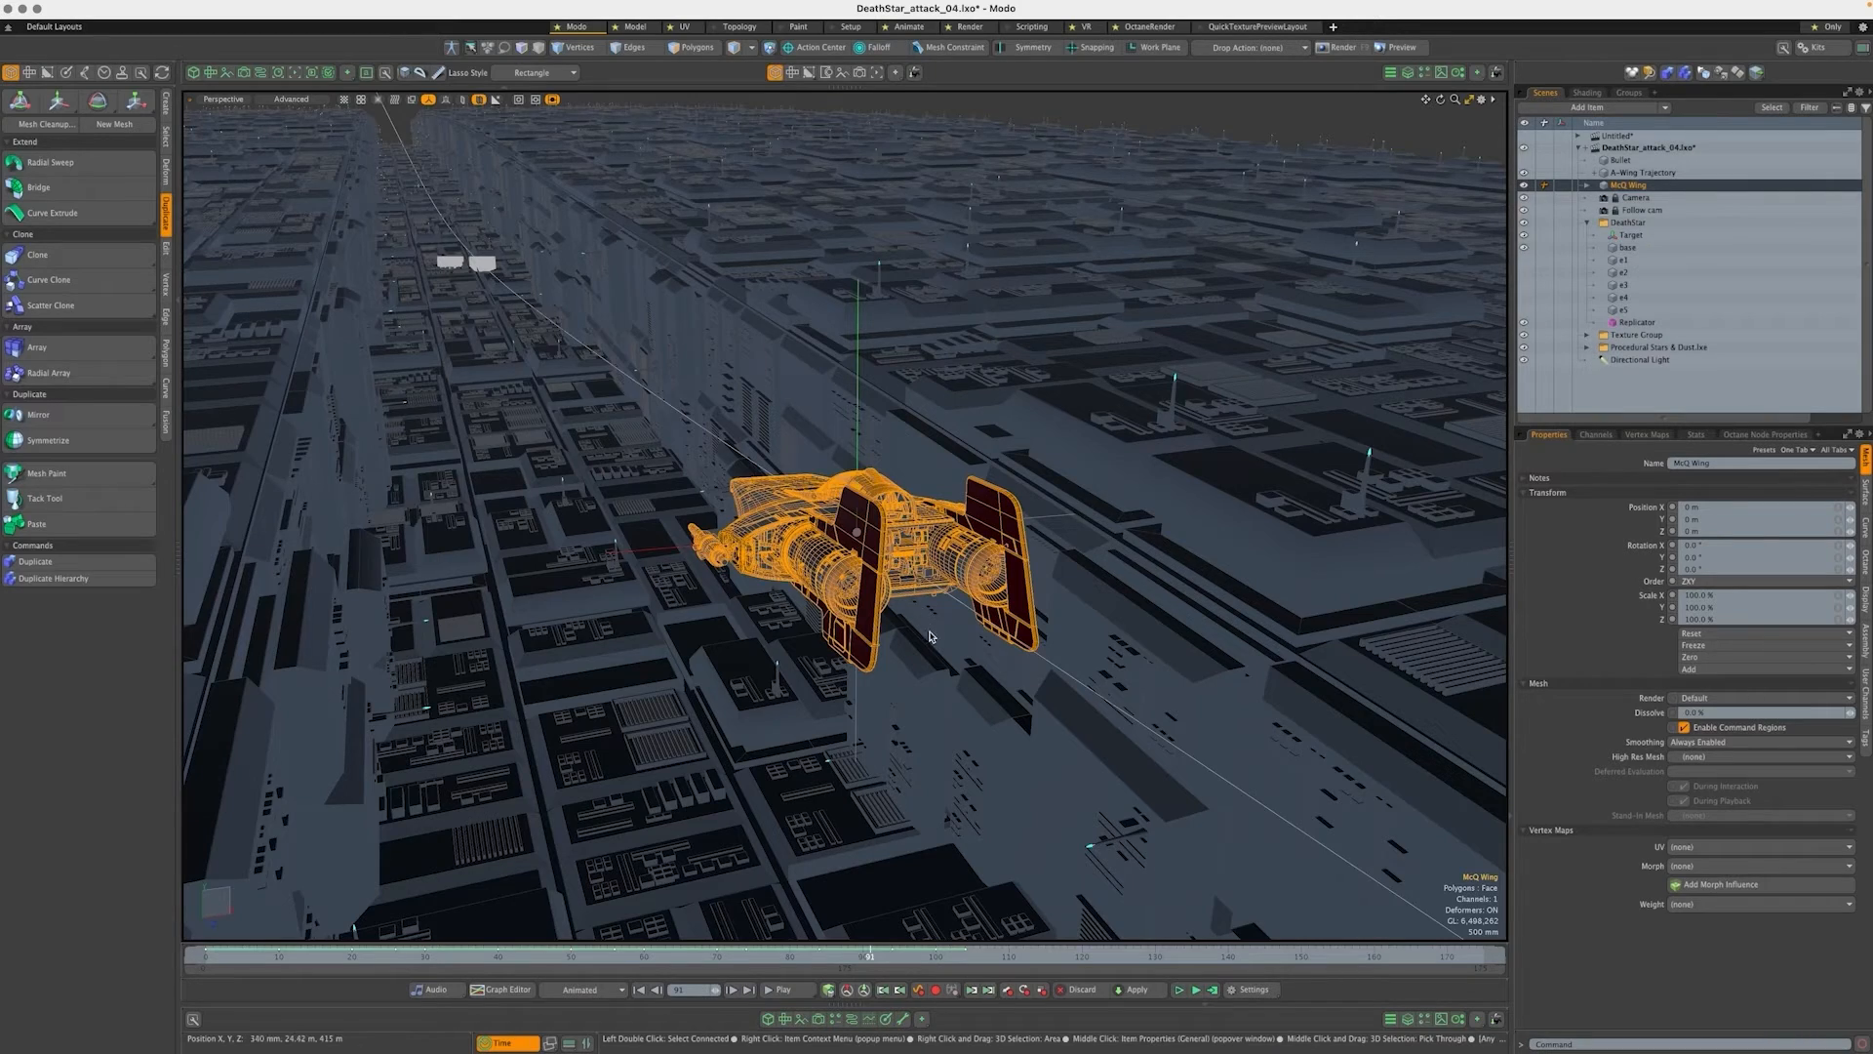
pyautogui.keyDown('ctrl'); pyautogui.keyDown('alt'); pyautogui.moveTo(930, 636); pyautogui.dragTo(943, 478); pyautogui.keyUp('alt'); pyautogui.keyUp('ctrl')
# Scrub through the timeline to examine the McQ Wing's flight path over the Death Star trench
pyautogui.moveTo(859, 955); pyautogui.dragTo(187, 920)
pyautogui.moveTo(1253, 347)
pyautogui.keyDown('ctrl'); pyautogui.keyDown('alt'); pyautogui.mouseDown()
pyautogui.moveTo(1317, 335)
pyautogui.moveTo(1289, 340)
pyautogui.mouseUp(); pyautogui.keyUp('alt'); pyautogui.keyUp('ctrl')
pyautogui.keyDown('alt'); pyautogui.moveTo(1222, 422); pyautogui.dragTo(887, 358); pyautogui.keyUp('alt')
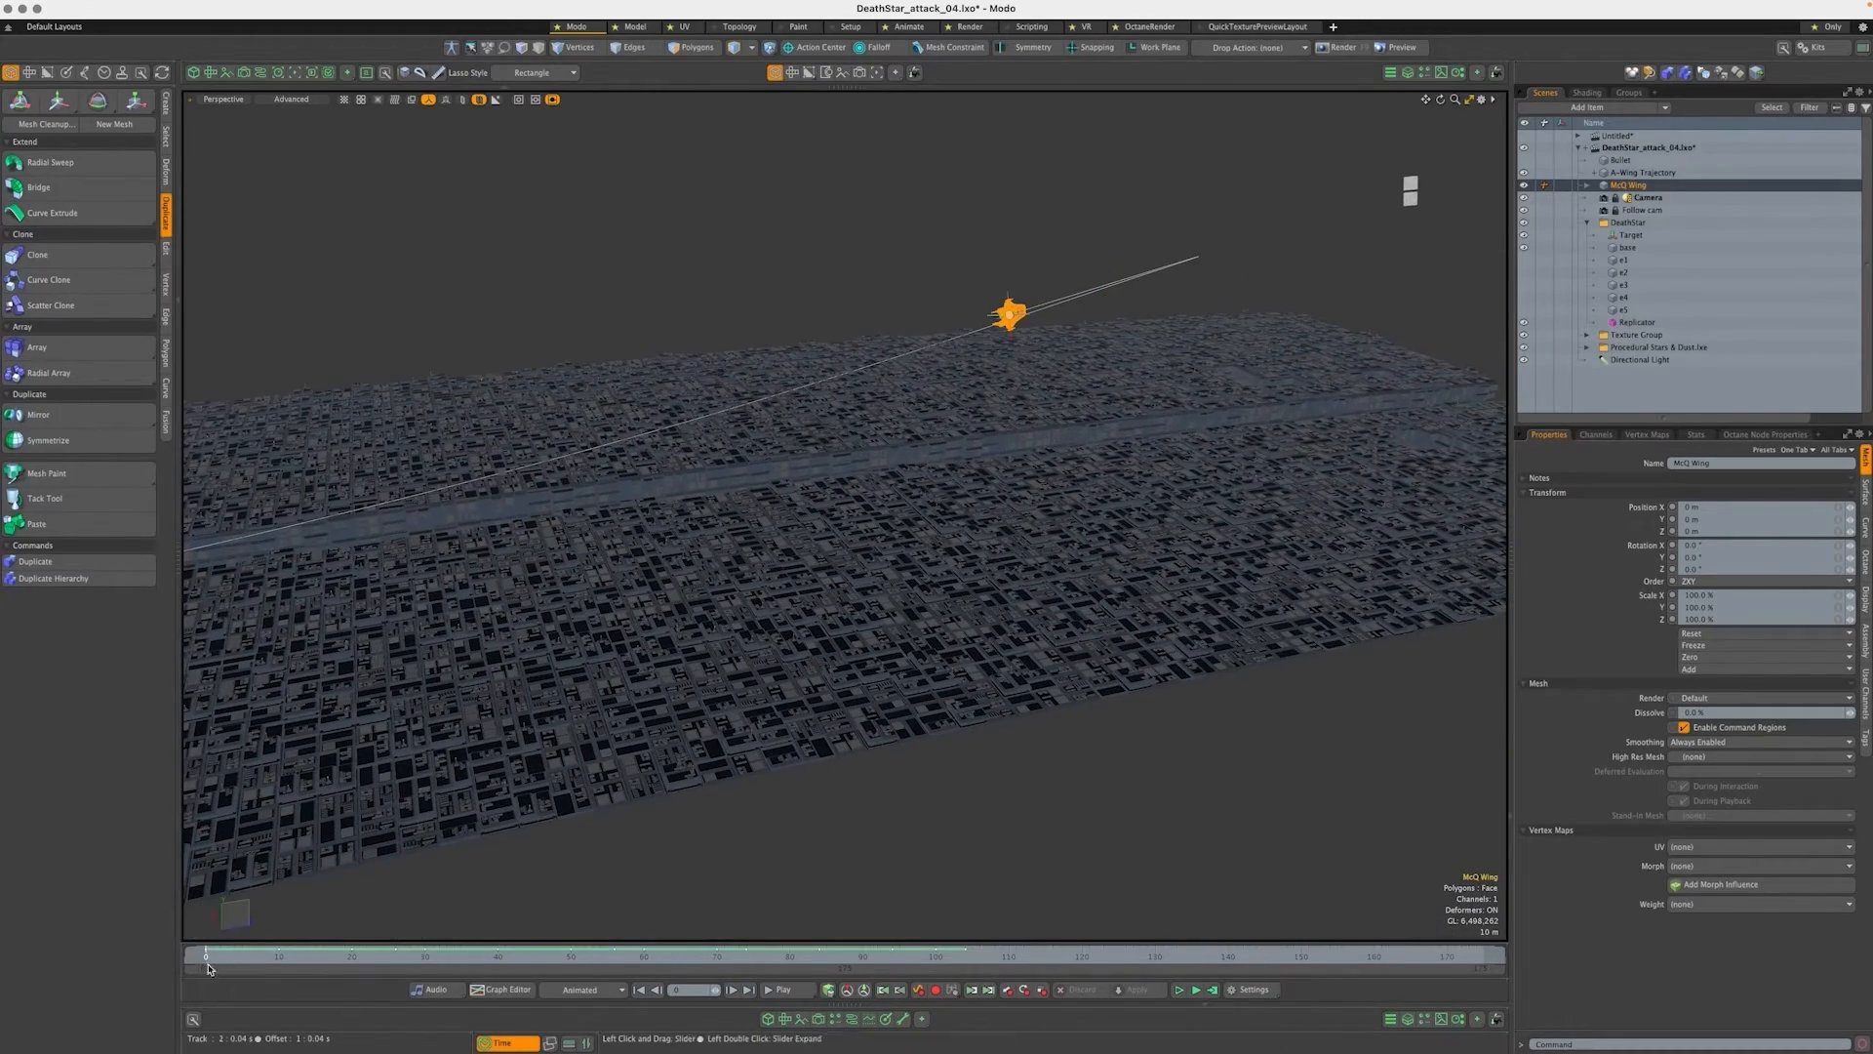
pyautogui.moveTo(206, 952); pyautogui.dragTo(888, 956)
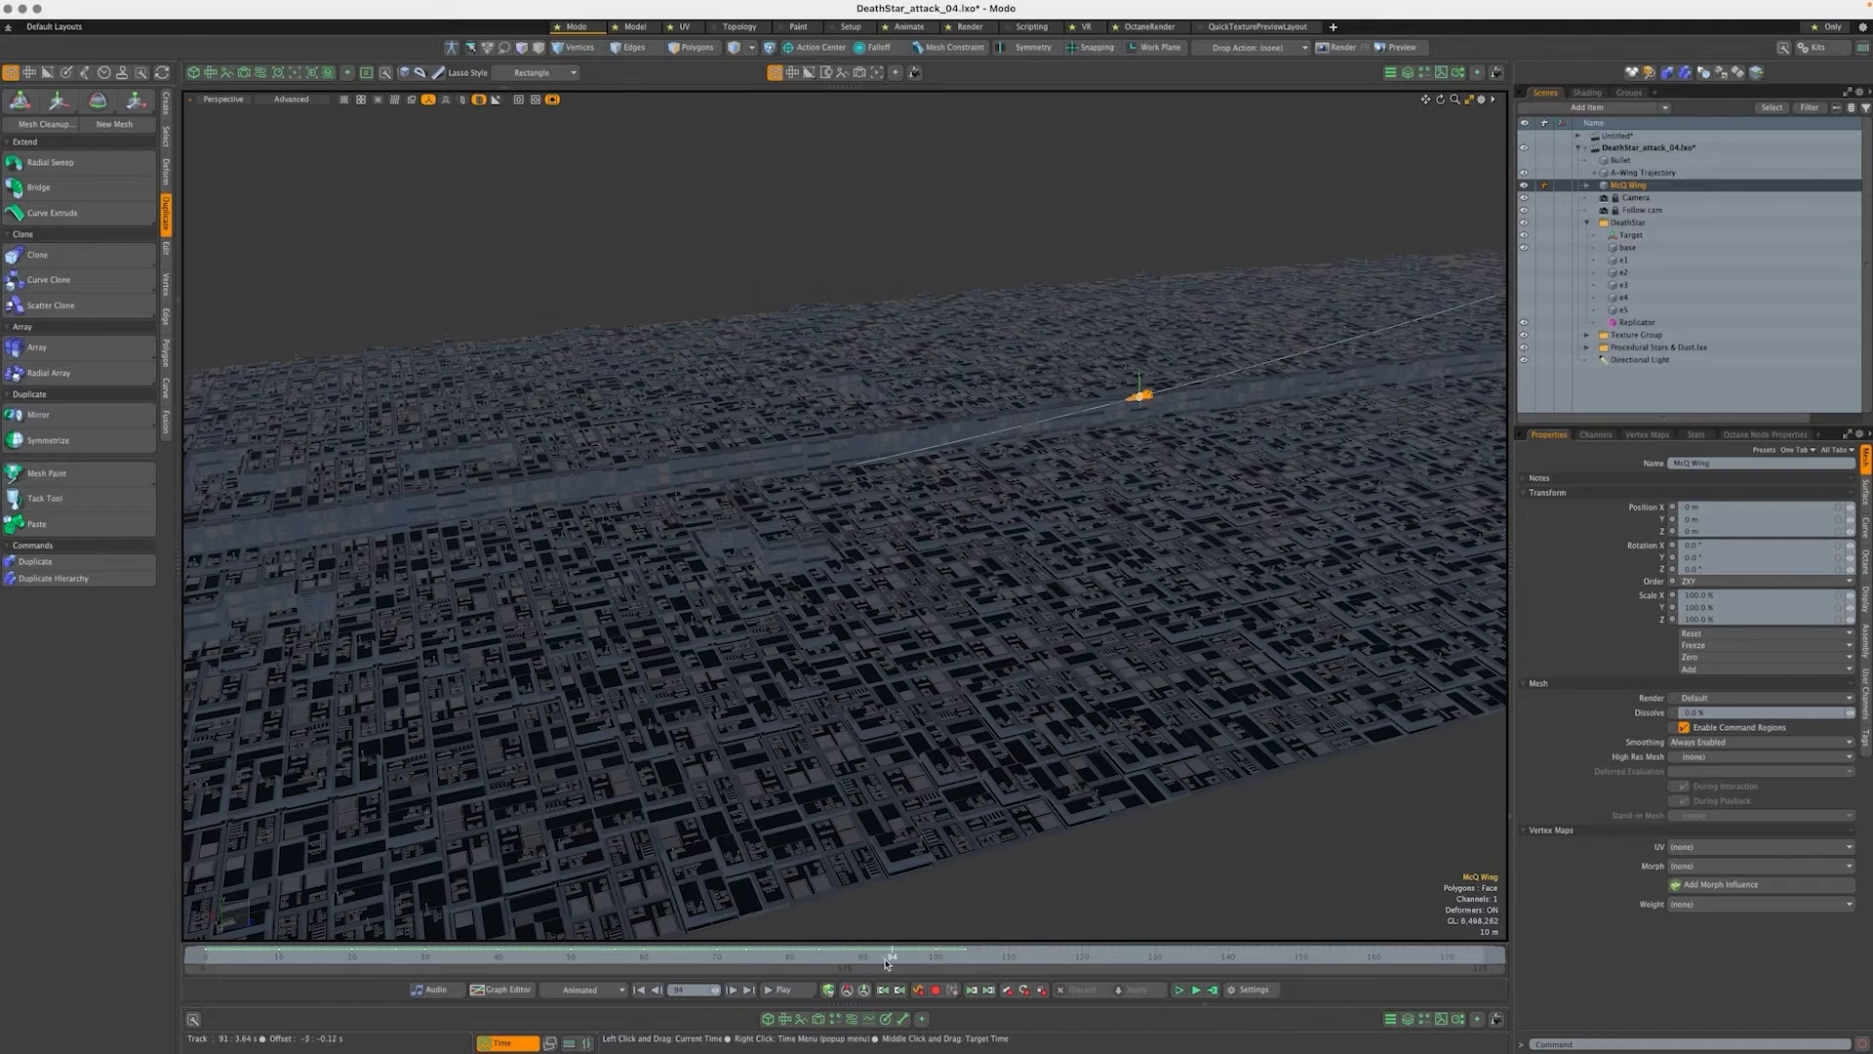
pyautogui.moveTo(888, 964); pyautogui.dragTo(1020, 942)
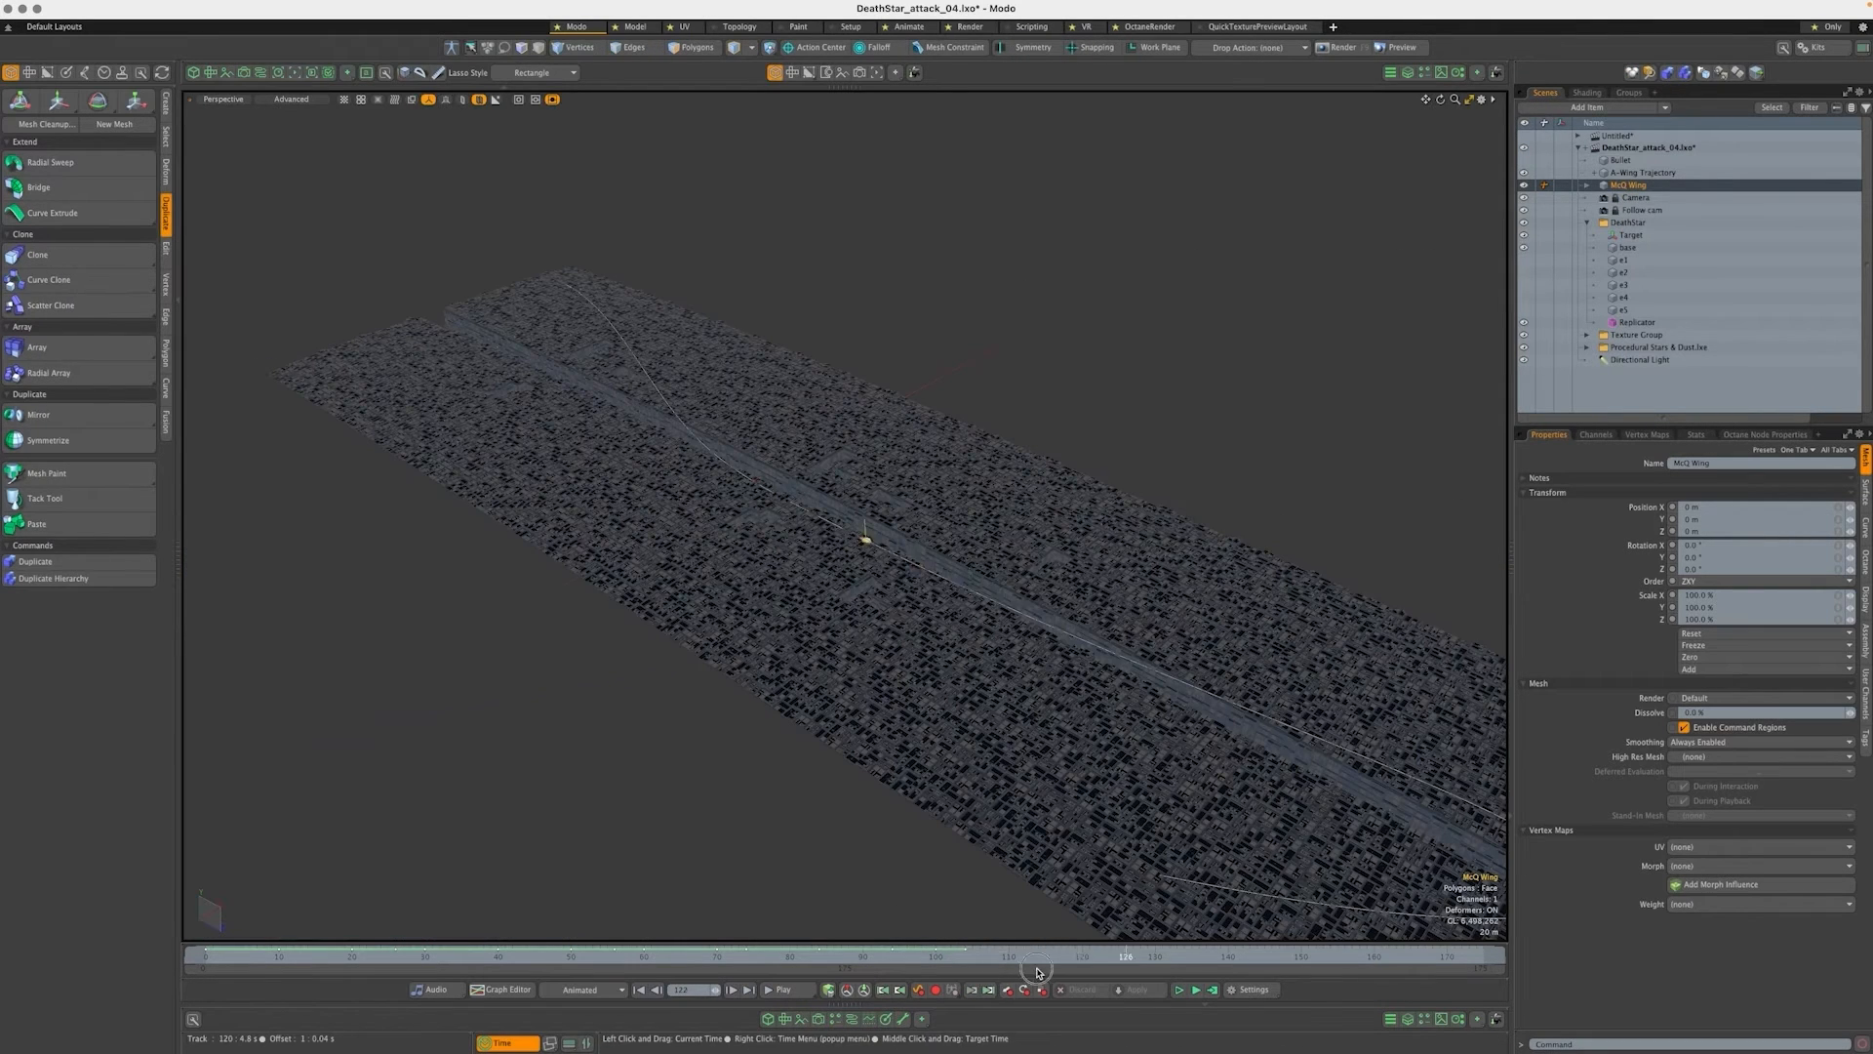
pyautogui.moveTo(1039, 973); pyautogui.dragTo(861, 954)
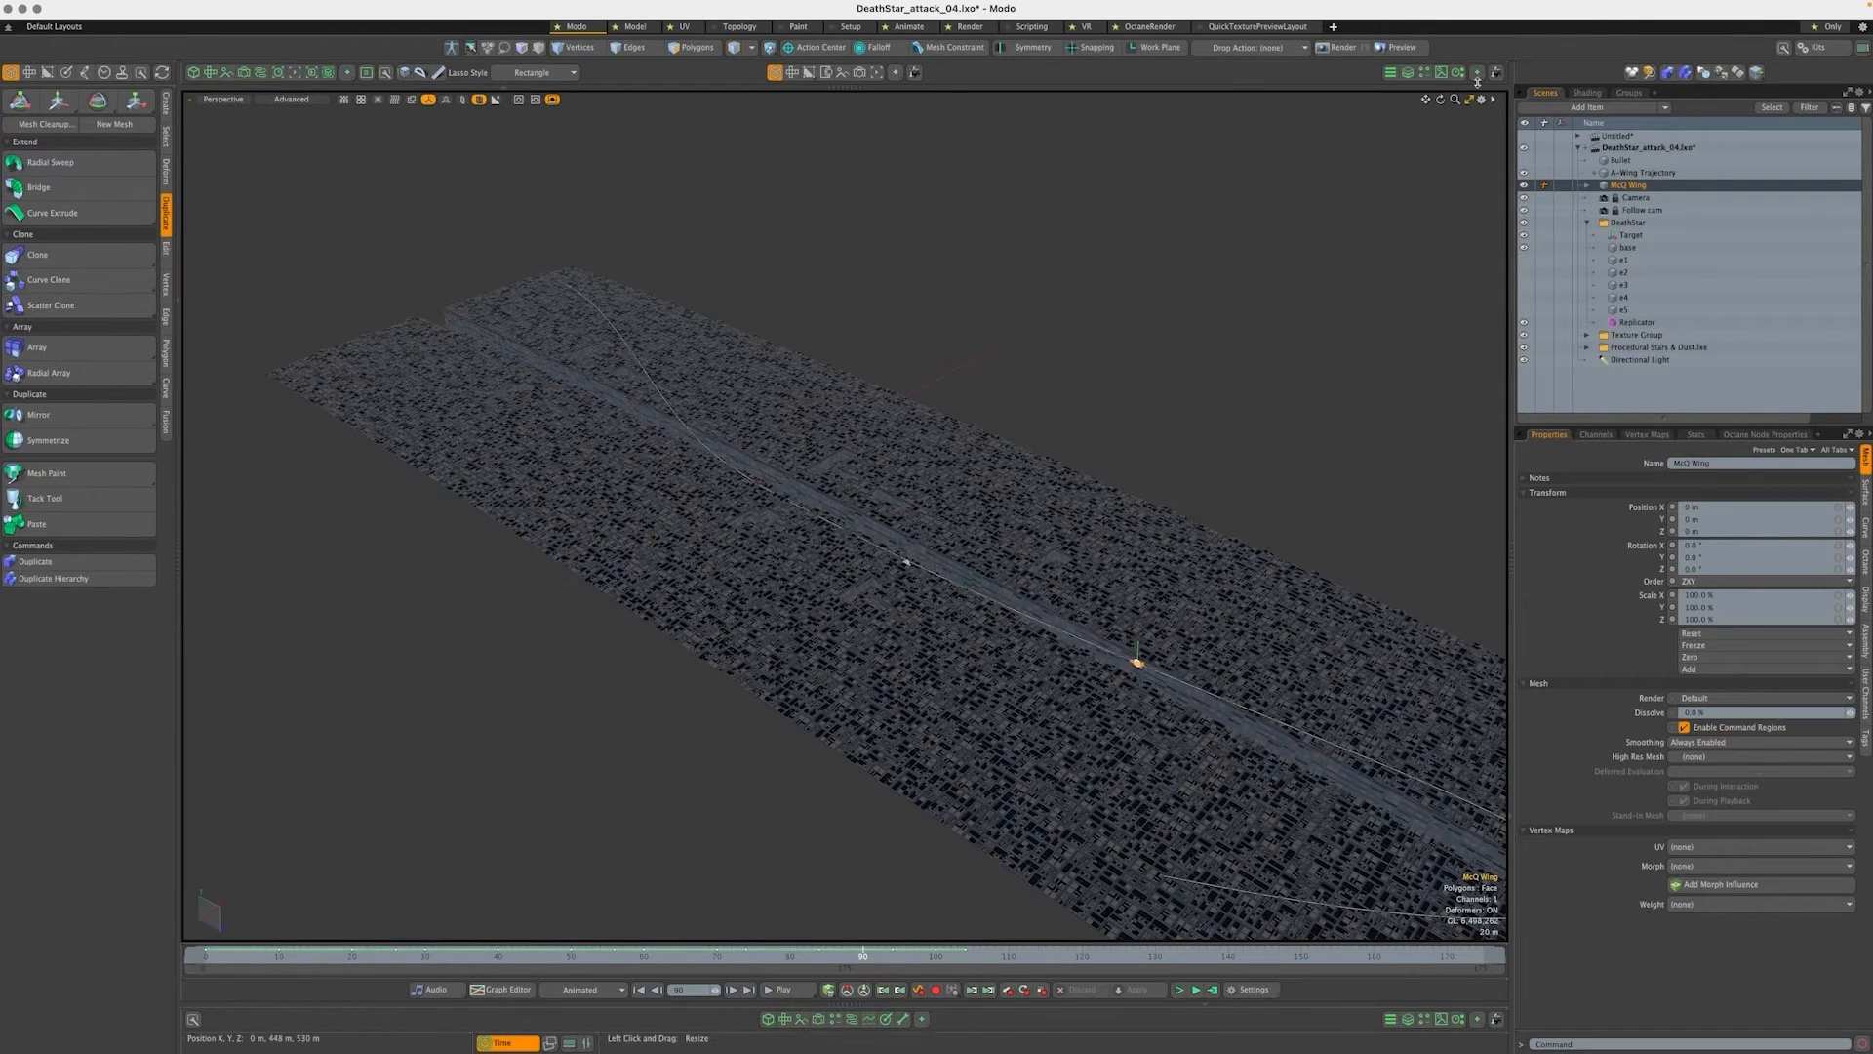
# Collapse the DeathStar group, expand McQ Wing's children and look through the Onboard camera
pyautogui.click(1588, 222)
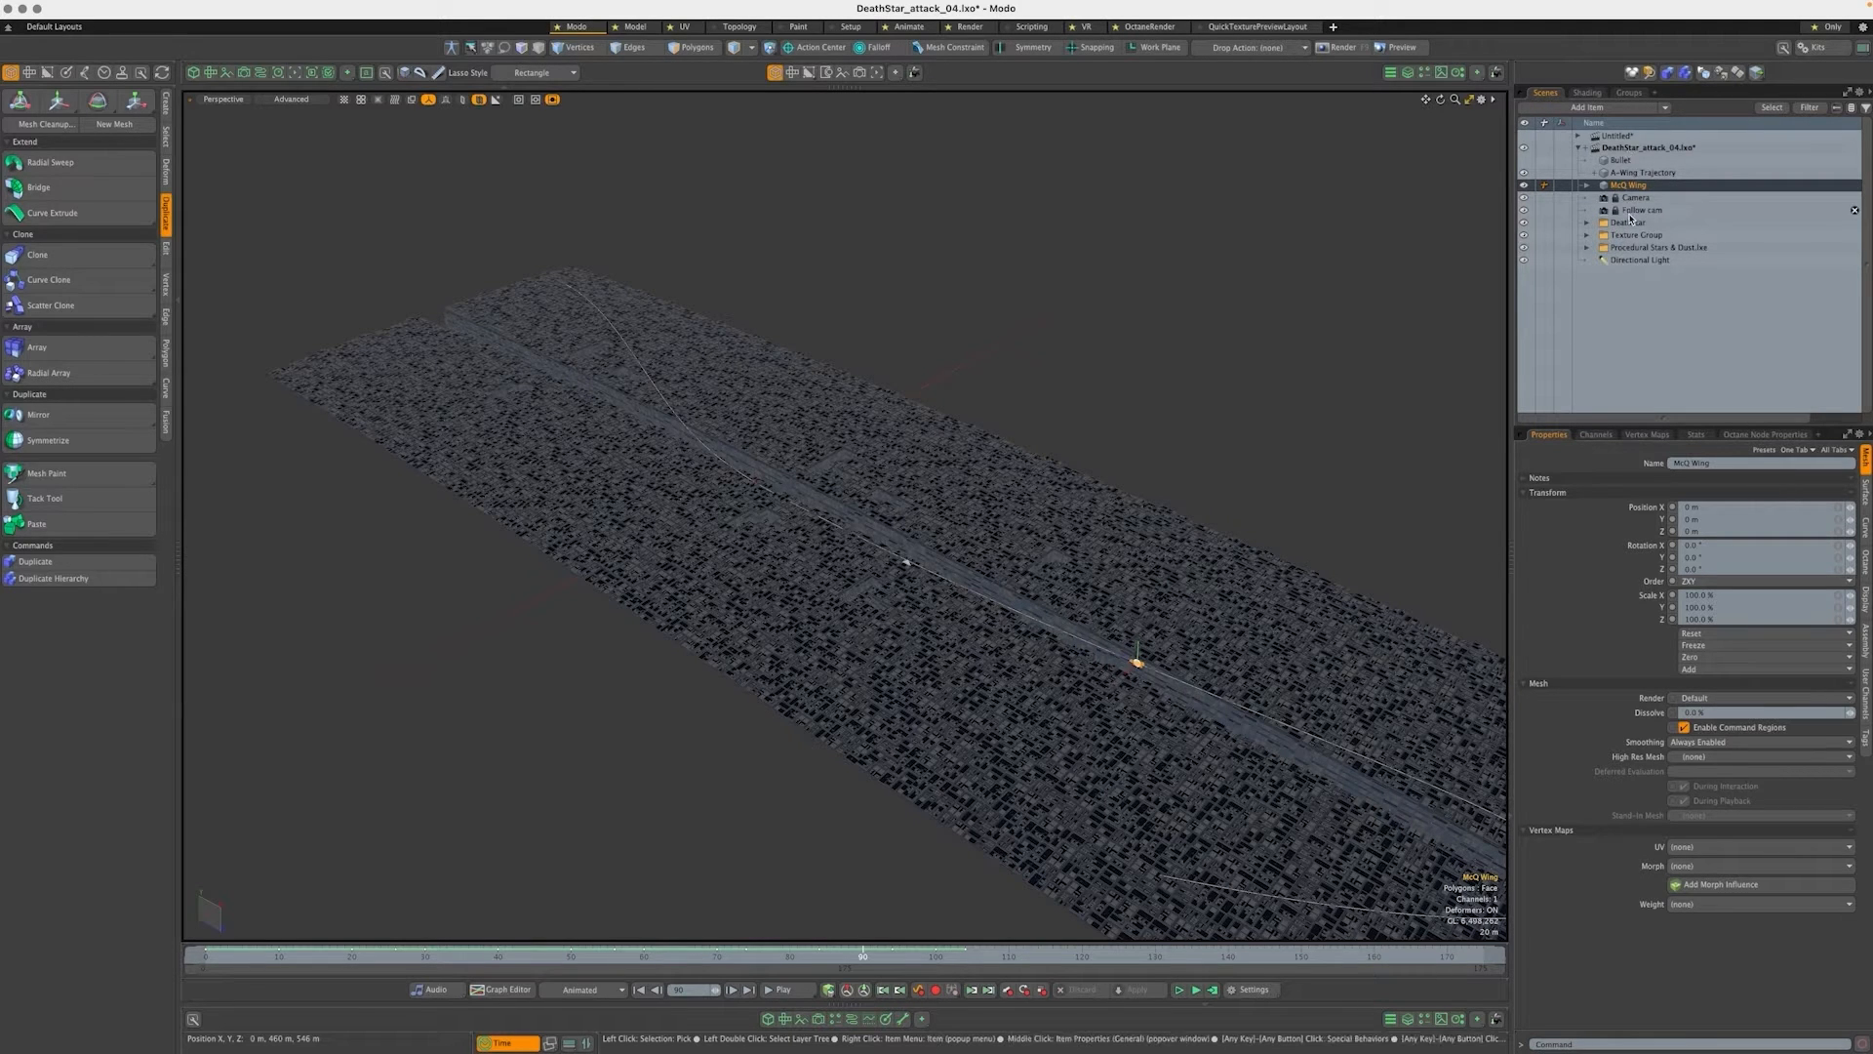
pyautogui.click(1587, 185)
pyautogui.click(1656, 235)
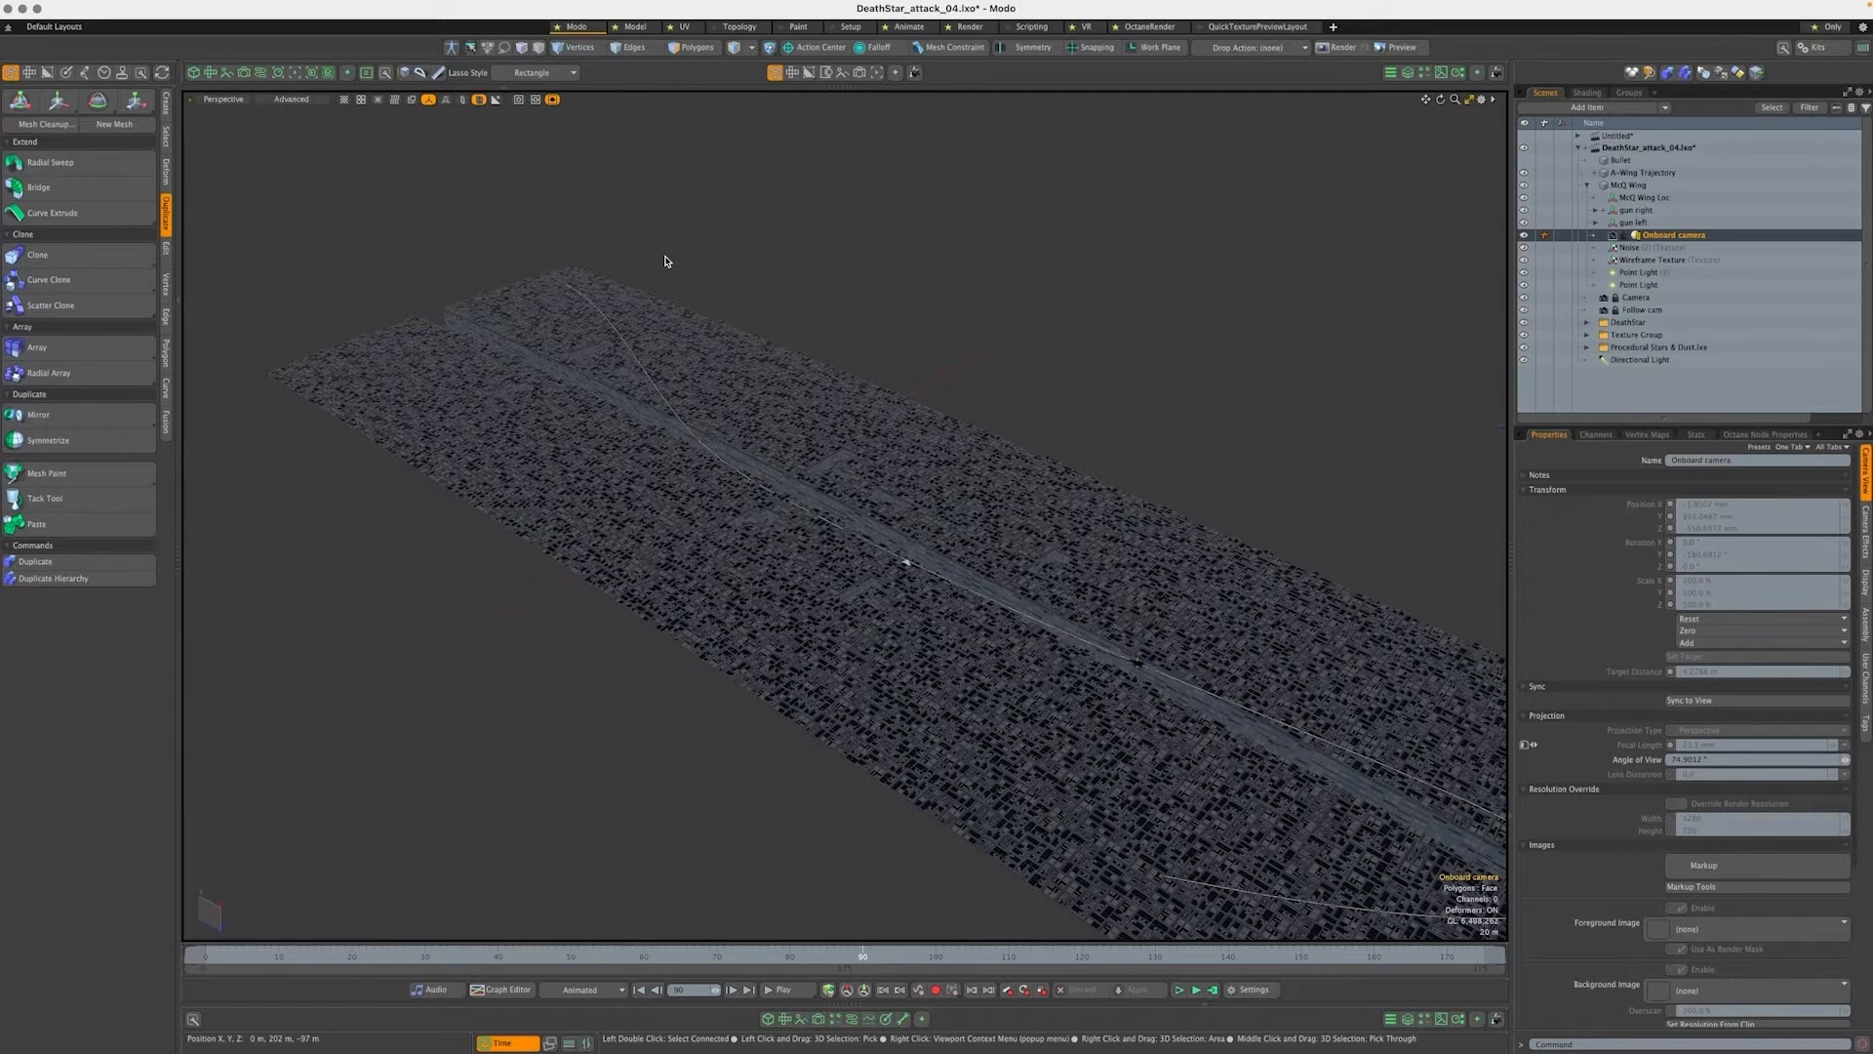
pyautogui.press('KP_Decimal')
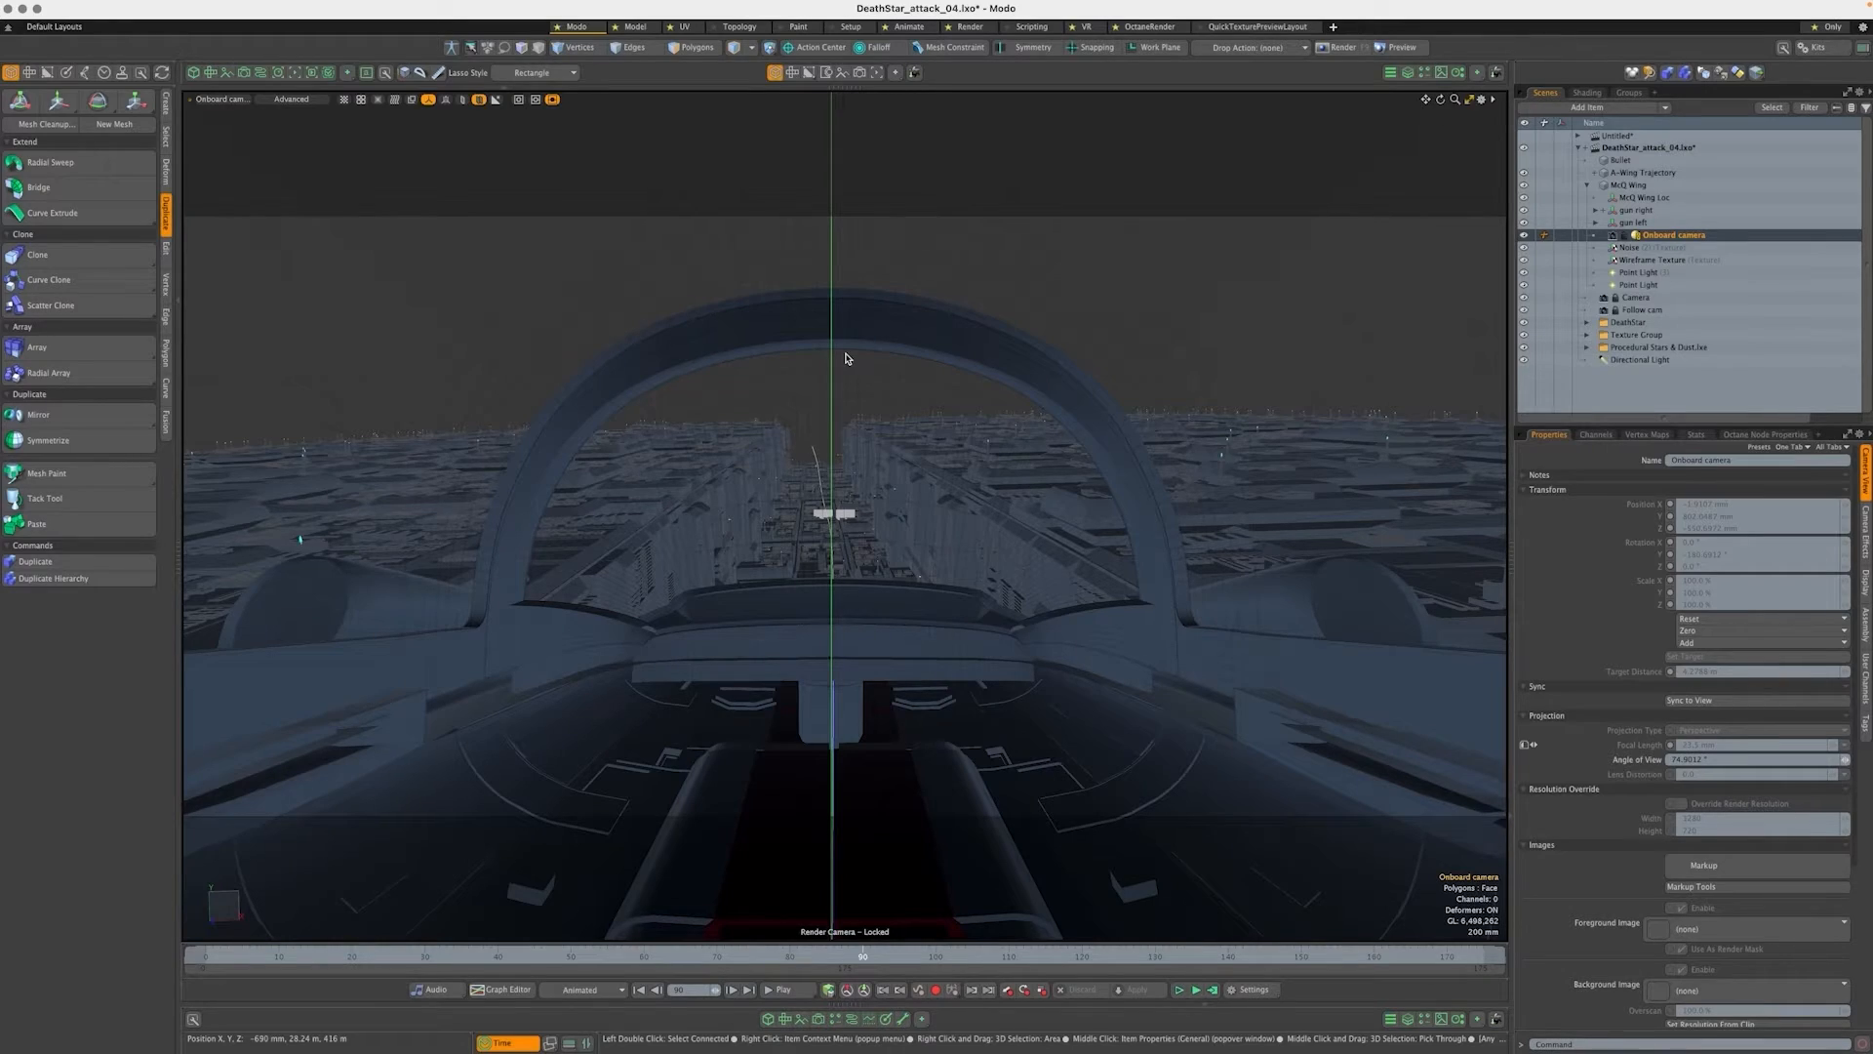
# Look through the Follow cam and scrub the timeline back to frame 18 to examine its shot
pyautogui.click(1639, 297)
pyautogui.moveTo(851, 970); pyautogui.dragTo(1024, 858)
pyautogui.click(1683, 311)
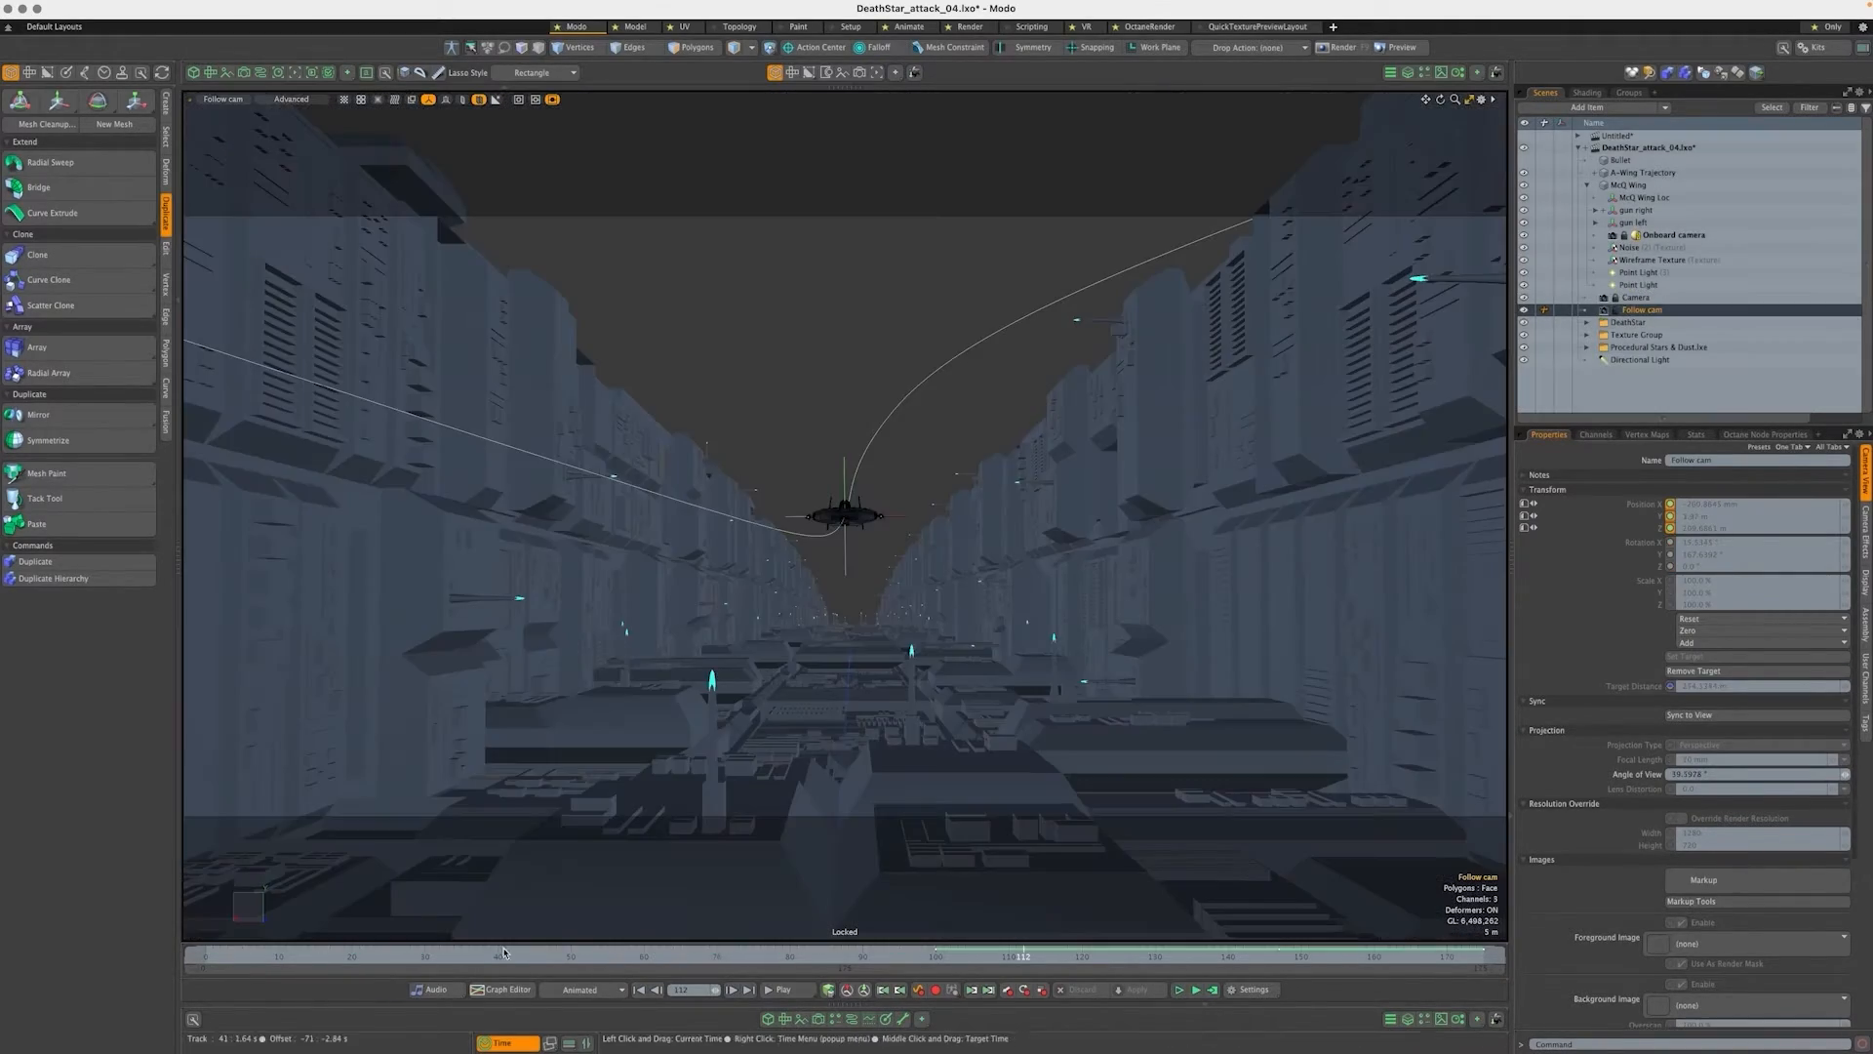
pyautogui.moveTo(1010, 954)
pyautogui.mouseDown()
pyautogui.moveTo(674, 938)
pyautogui.moveTo(1070, 899)
pyautogui.moveTo(1455, 890)
pyautogui.moveTo(932, 927)
pyautogui.moveTo(904, 954)
pyautogui.moveTo(405, 954)
pyautogui.moveTo(775, 954)
pyautogui.moveTo(513, 964)
pyautogui.moveTo(418, 988)
pyautogui.moveTo(879, 991)
pyautogui.moveTo(1027, 1025)
pyautogui.moveTo(622, 1010)
pyautogui.moveTo(620, 954)
pyautogui.moveTo(1273, 985)
pyautogui.moveTo(703, 928)
pyautogui.moveTo(468, 928)
pyautogui.moveTo(848, 925)
pyautogui.moveTo(944, 976)
pyautogui.moveTo(1175, 953)
pyautogui.moveTo(698, 928)
pyautogui.moveTo(337, 948)
pyautogui.mouseUp()
# Switch the viewport to the Render Camera view to check its shot of the ship
pyautogui.click(223, 98)
pyautogui.moveTo(225, 98)
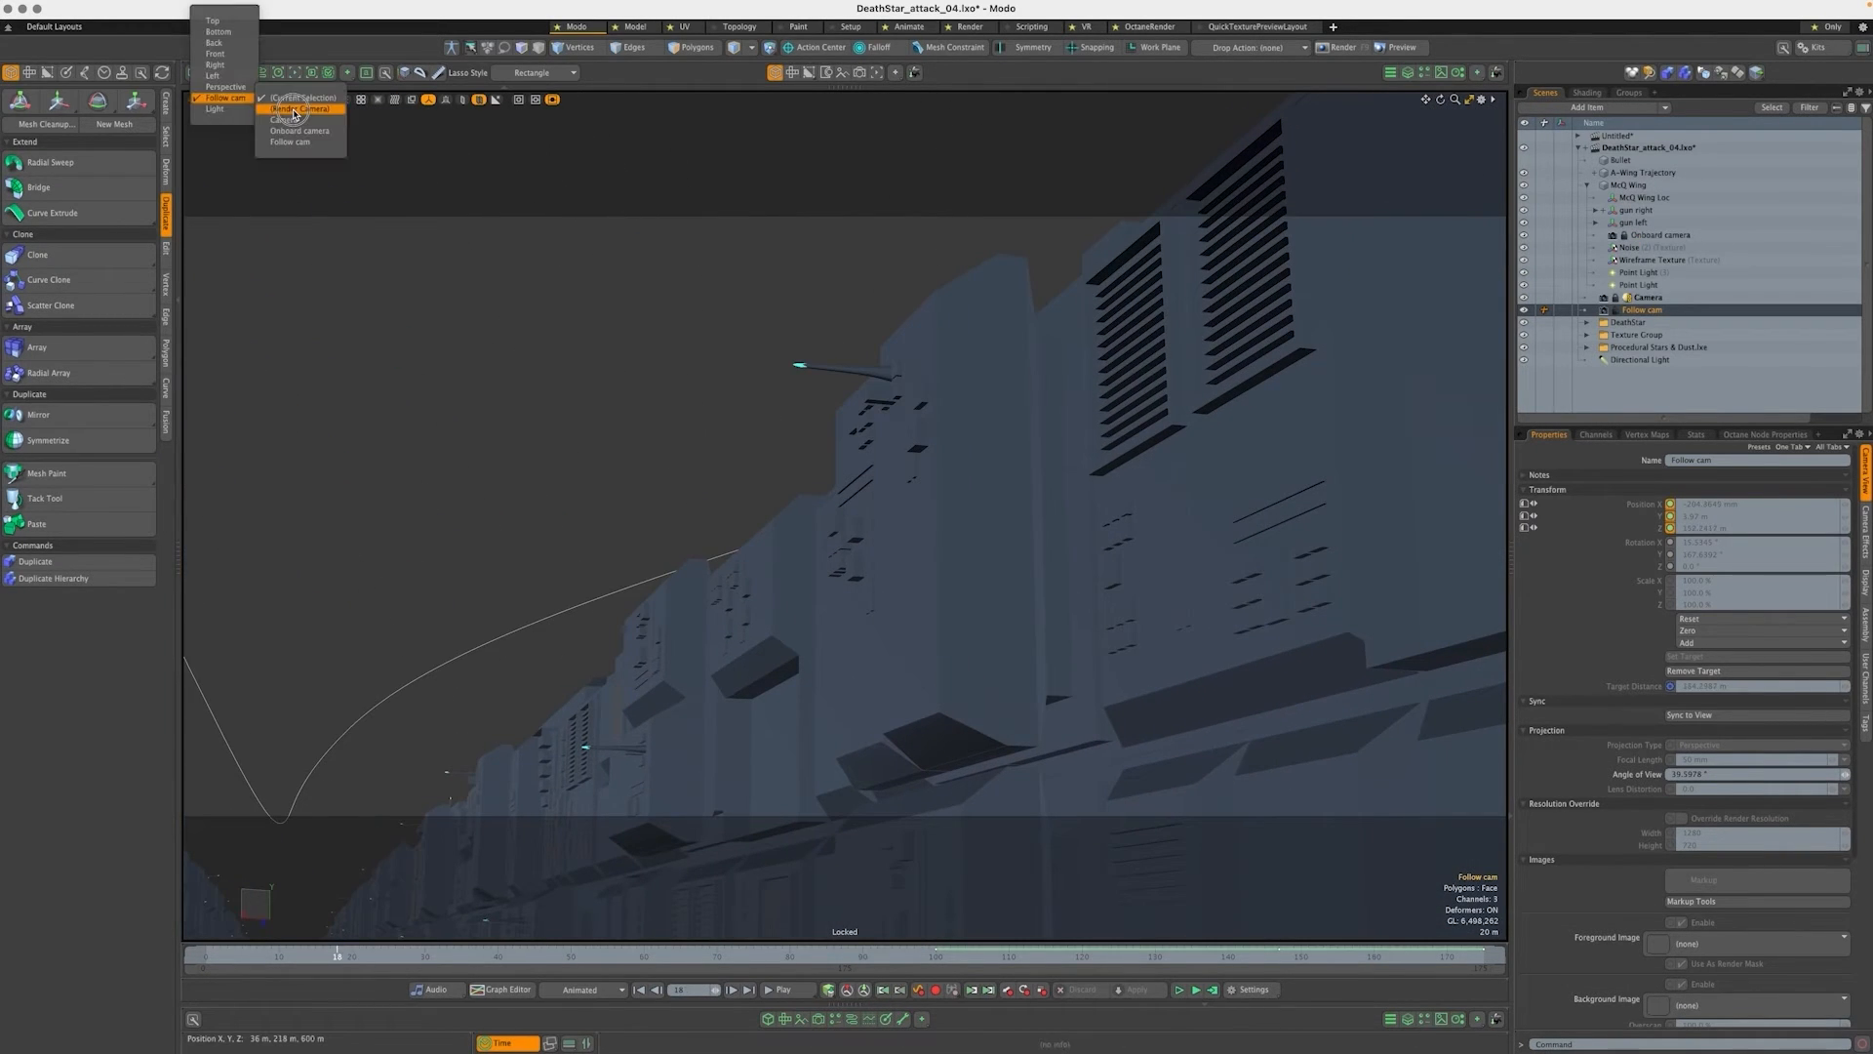
pyautogui.click(293, 111)
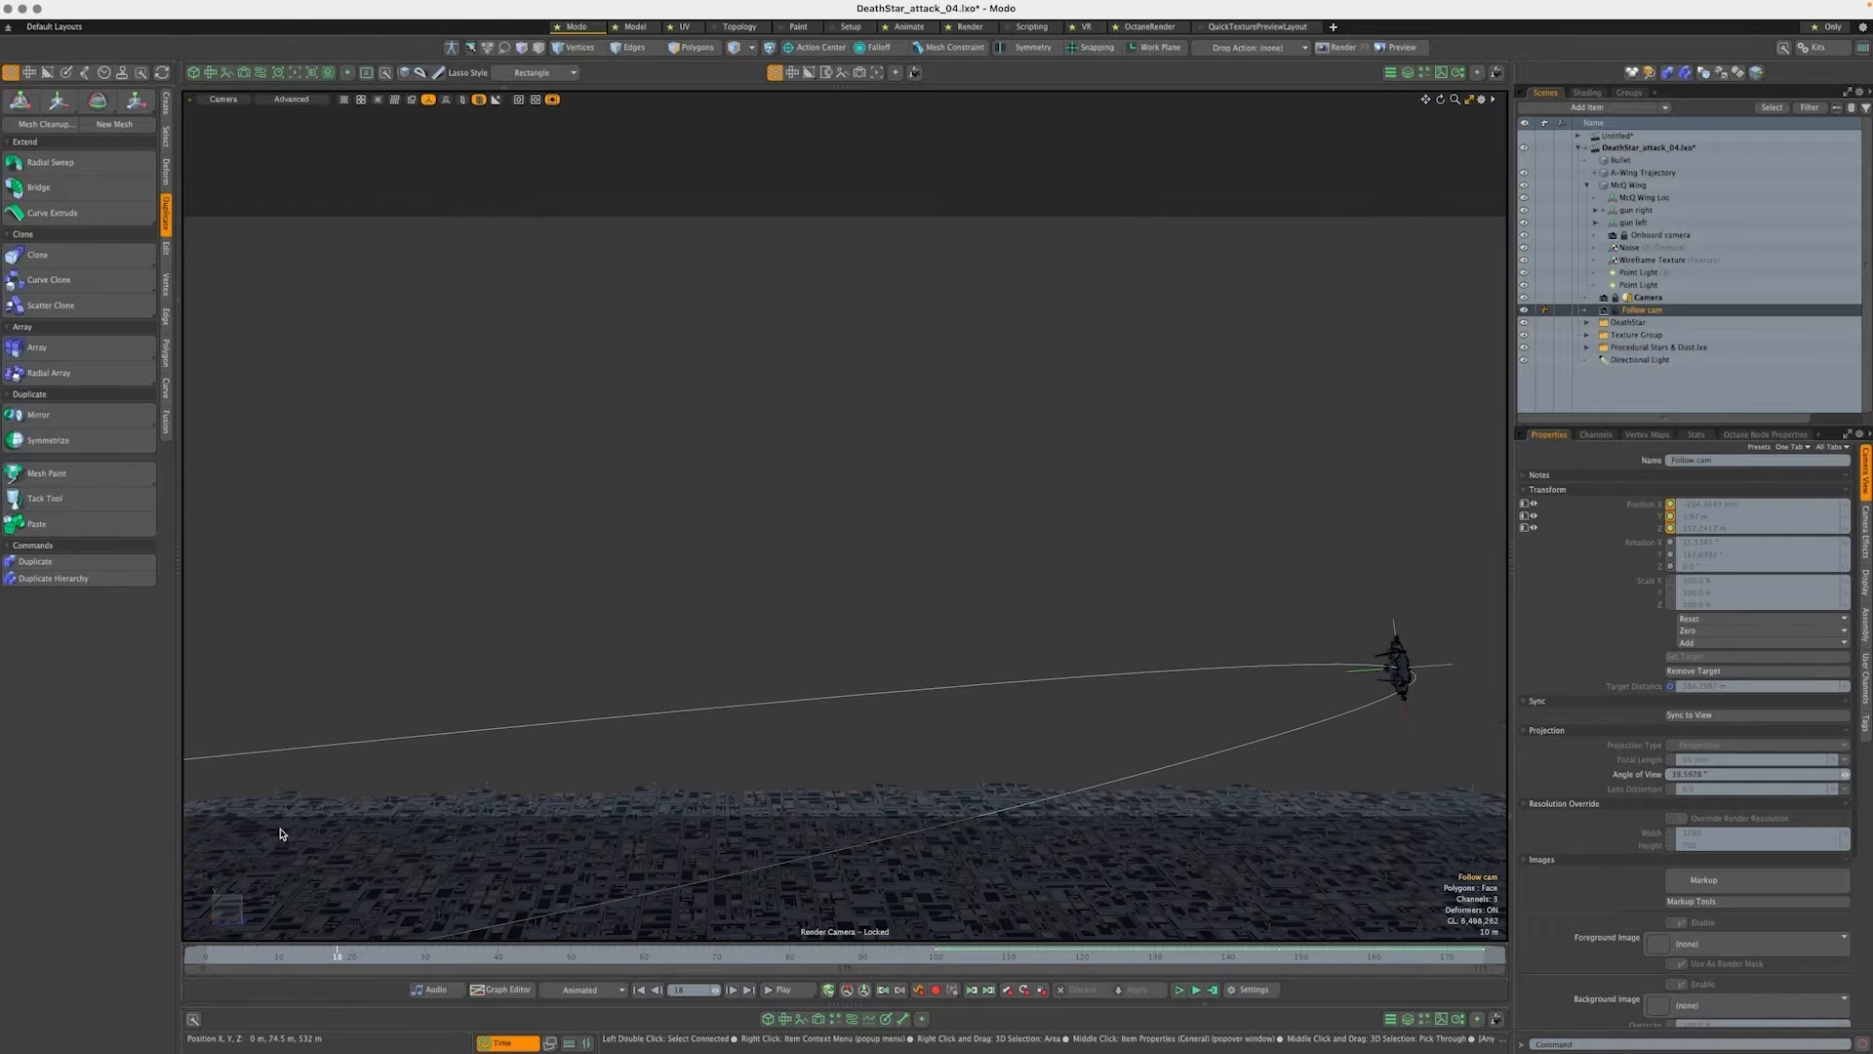
# Scrub the timeline forward to frame 44 to examine how the ship moves in the Render Camera's shot
pyautogui.moveTo(272, 953)
pyautogui.mouseDown()
pyautogui.moveTo(1242, 1017)
pyautogui.moveTo(1386, 1046)
pyautogui.moveTo(593, 1034)
pyautogui.moveTo(820, 1005)
pyautogui.moveTo(615, 1003)
pyautogui.moveTo(942, 1011)
pyautogui.moveTo(389, 987)
pyautogui.moveTo(733, 993)
pyautogui.moveTo(1183, 954)
pyautogui.moveTo(527, 961)
pyautogui.mouseUp()
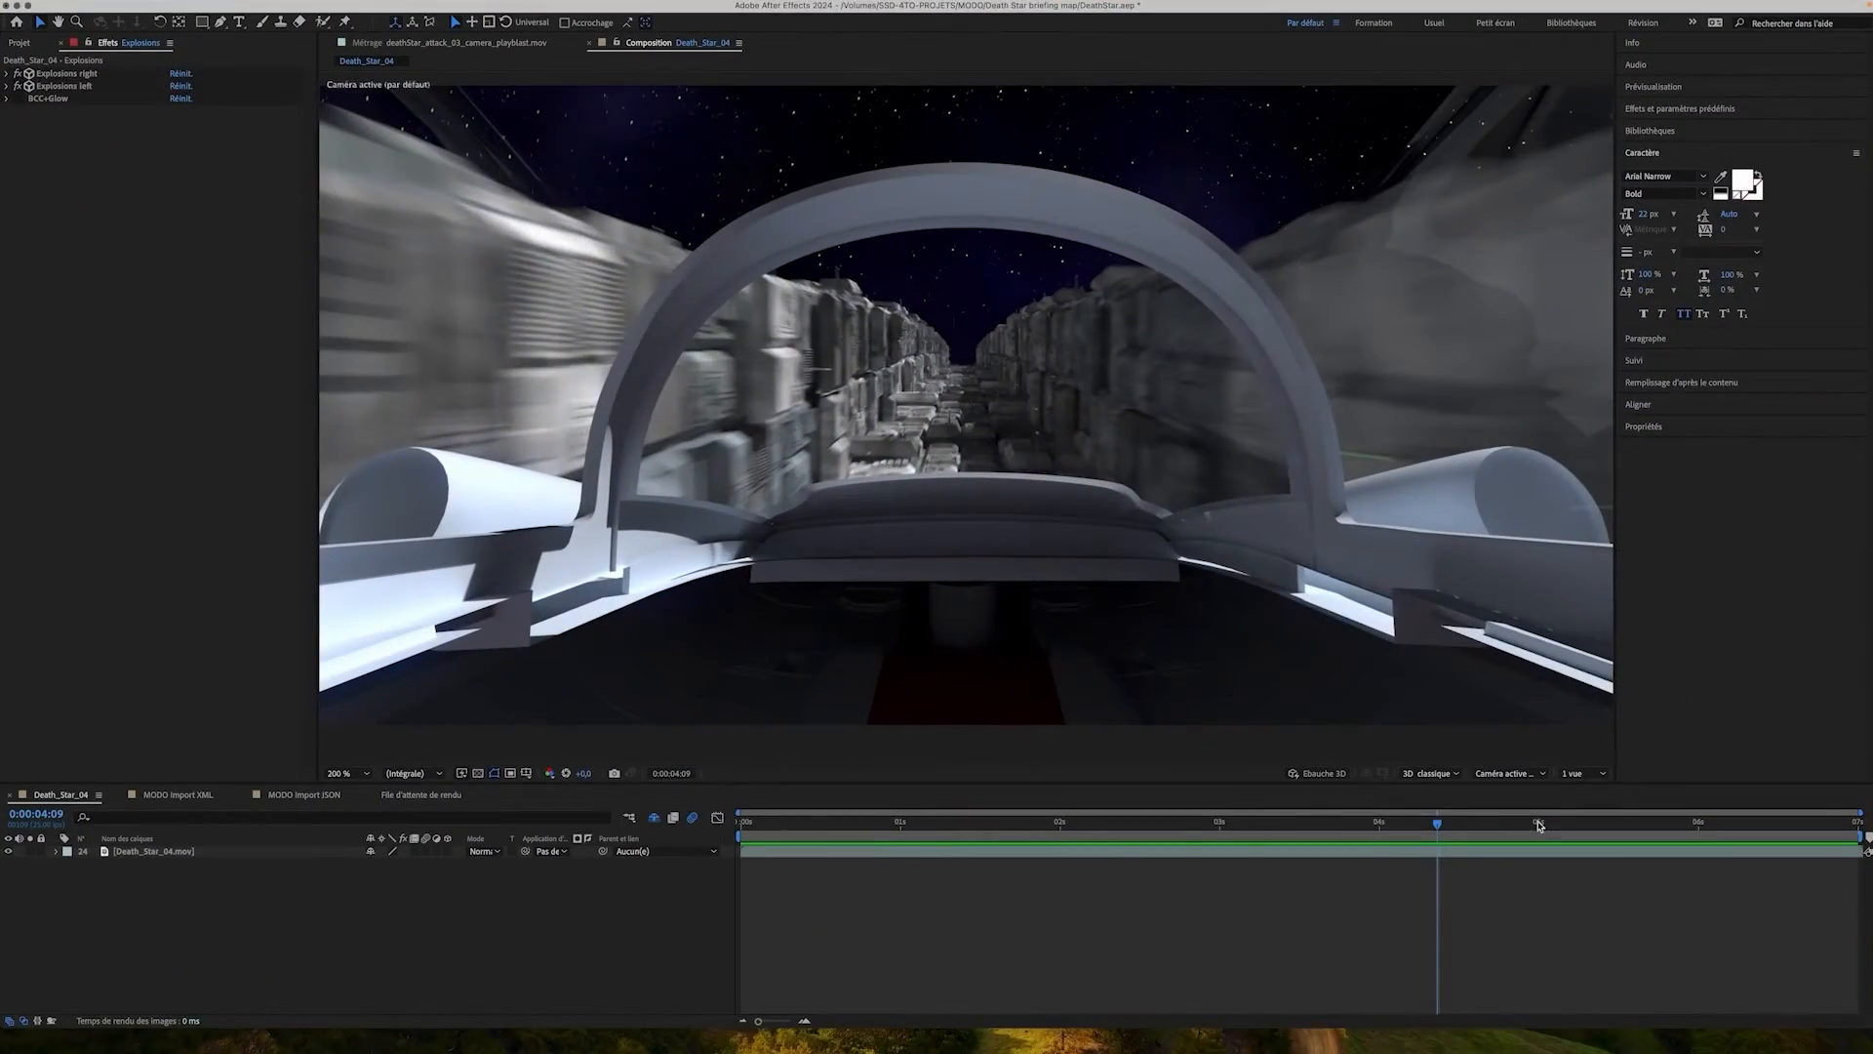
# Switch to After Effects, move the Death_Star_04 composition to 0:00:03:00 and reveal its hidden layers in an enlarged timeline
pyautogui.moveTo(1439, 823); pyautogui.dragTo(1220, 824)
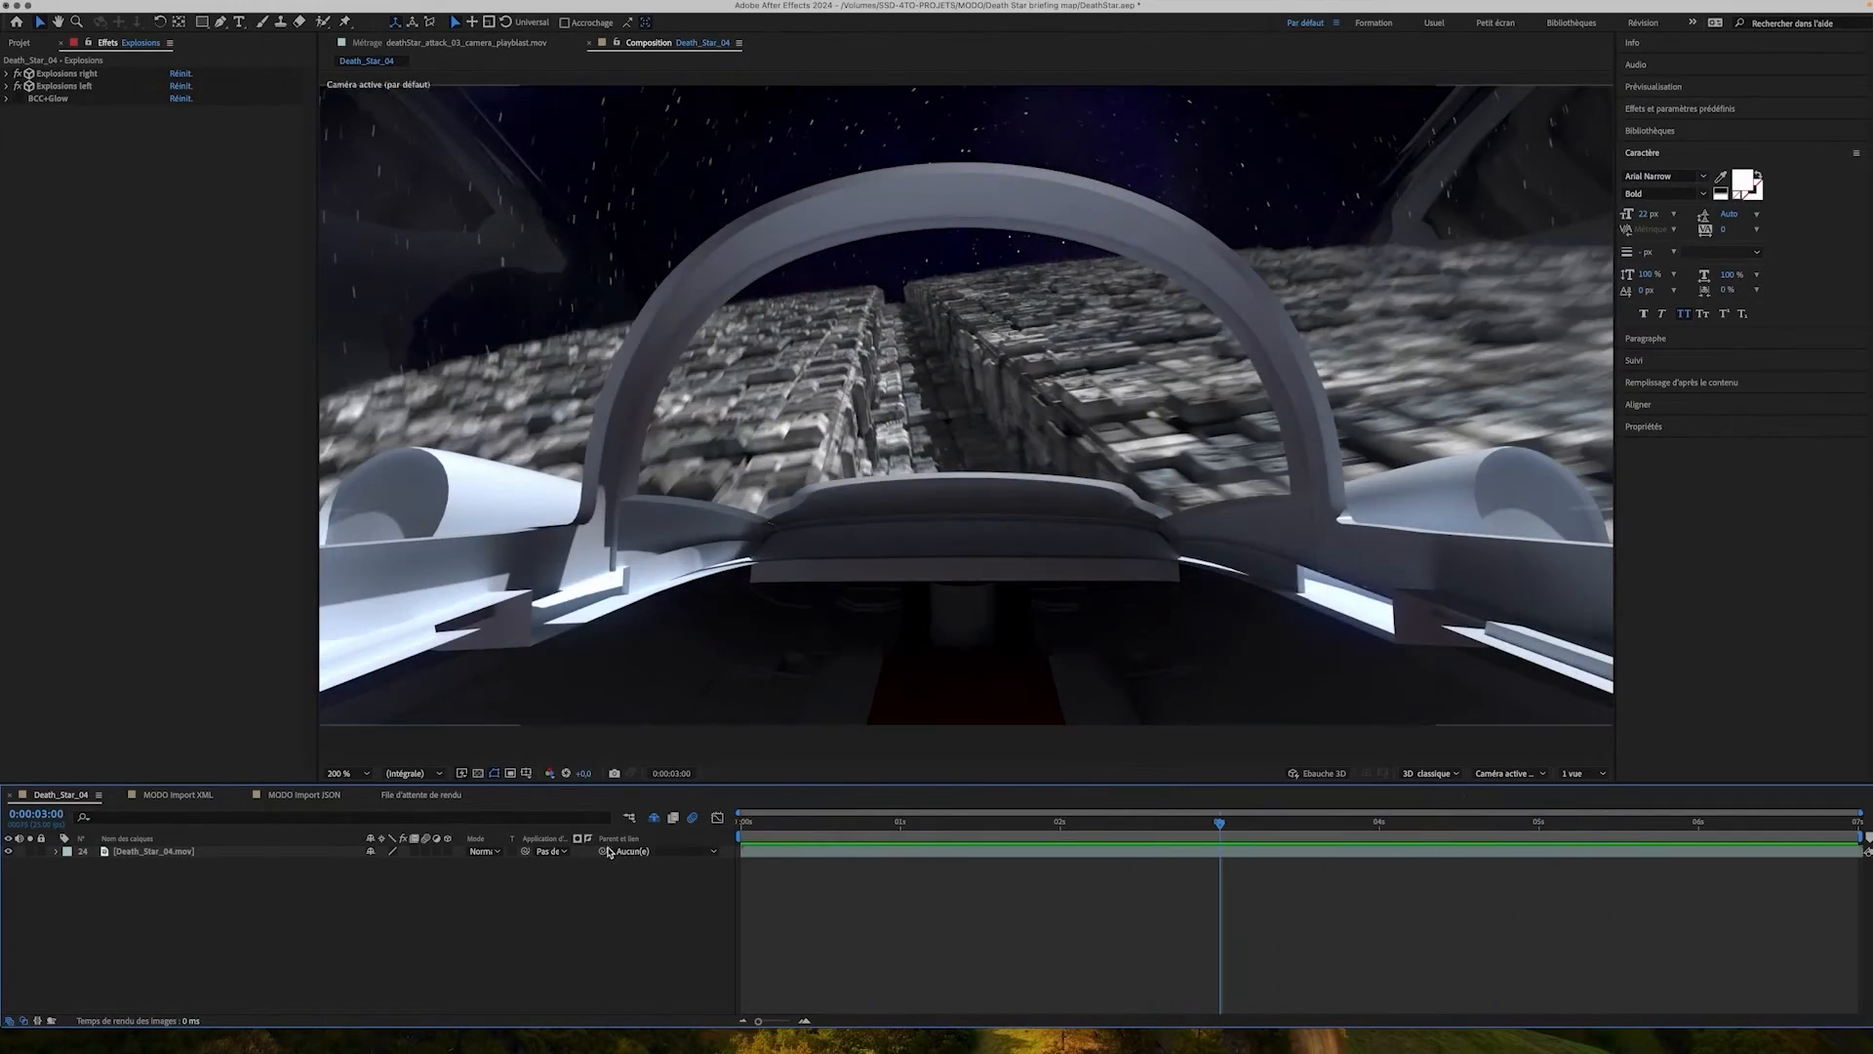
pyautogui.click(654, 820)
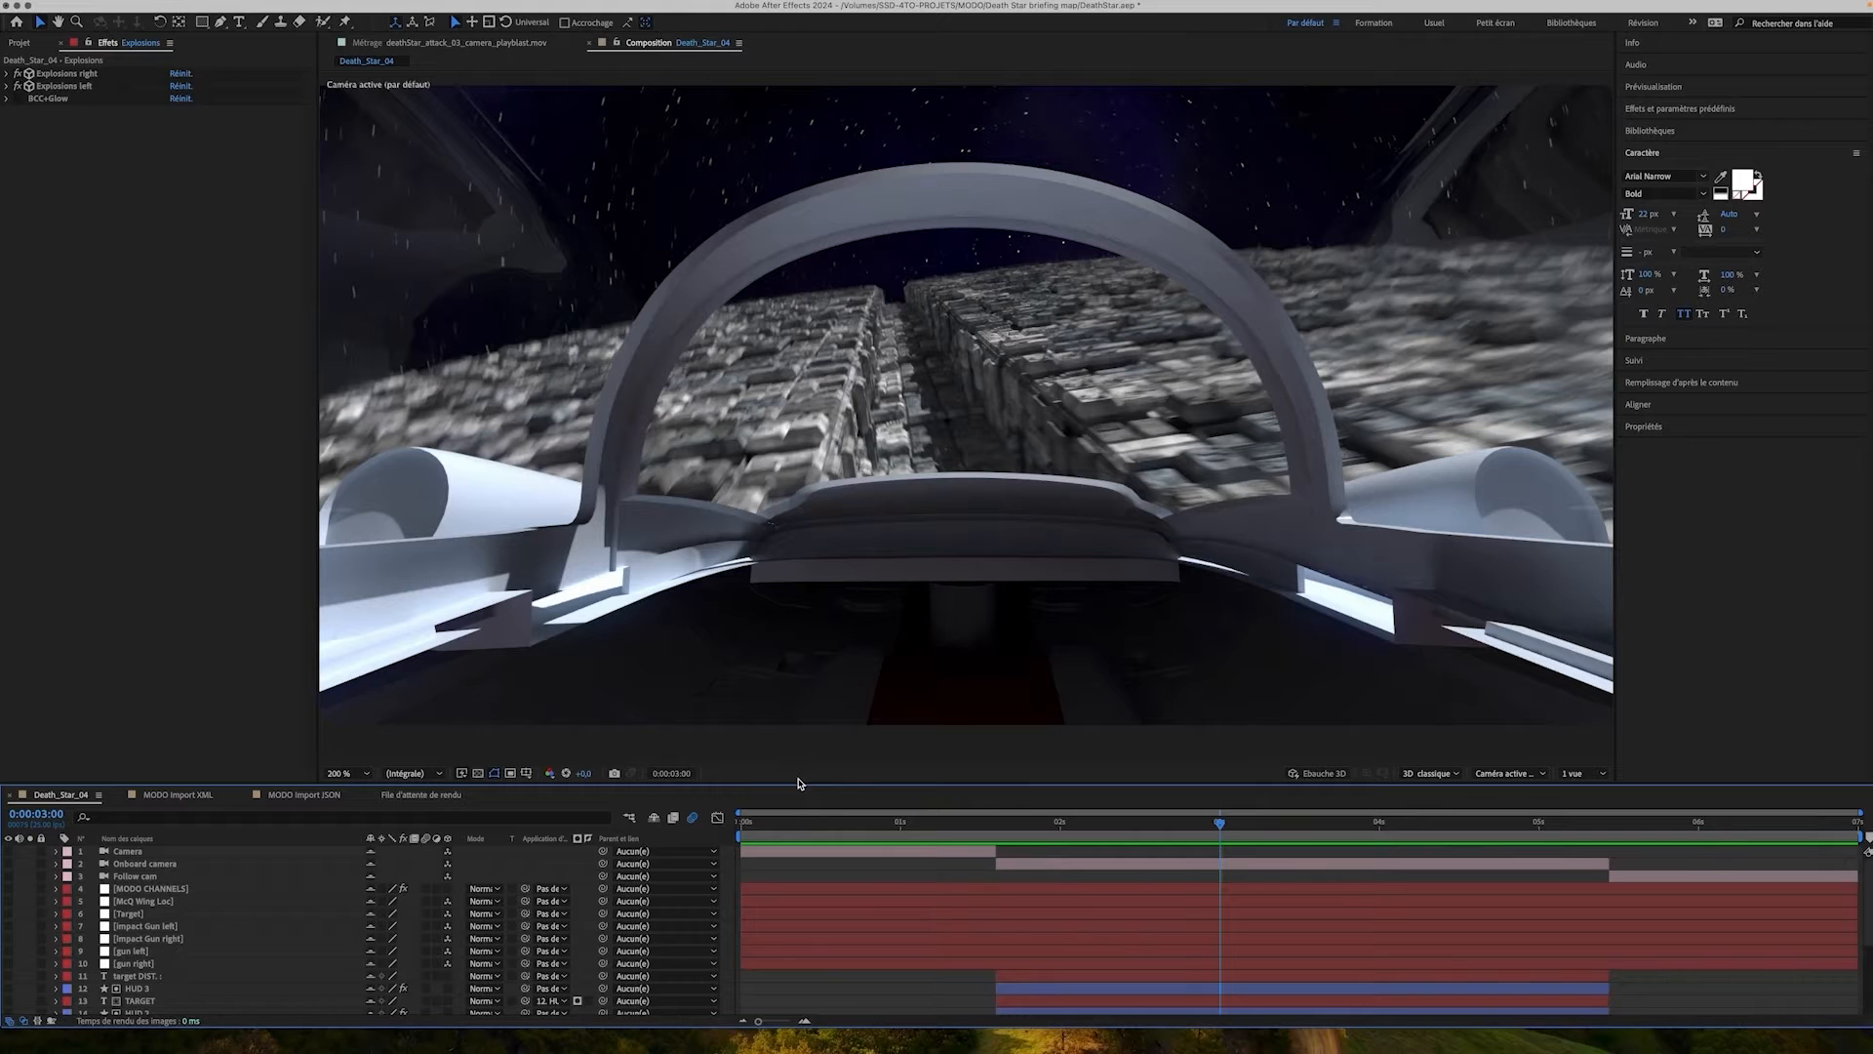
pyautogui.moveTo(801, 785); pyautogui.dragTo(808, 640)
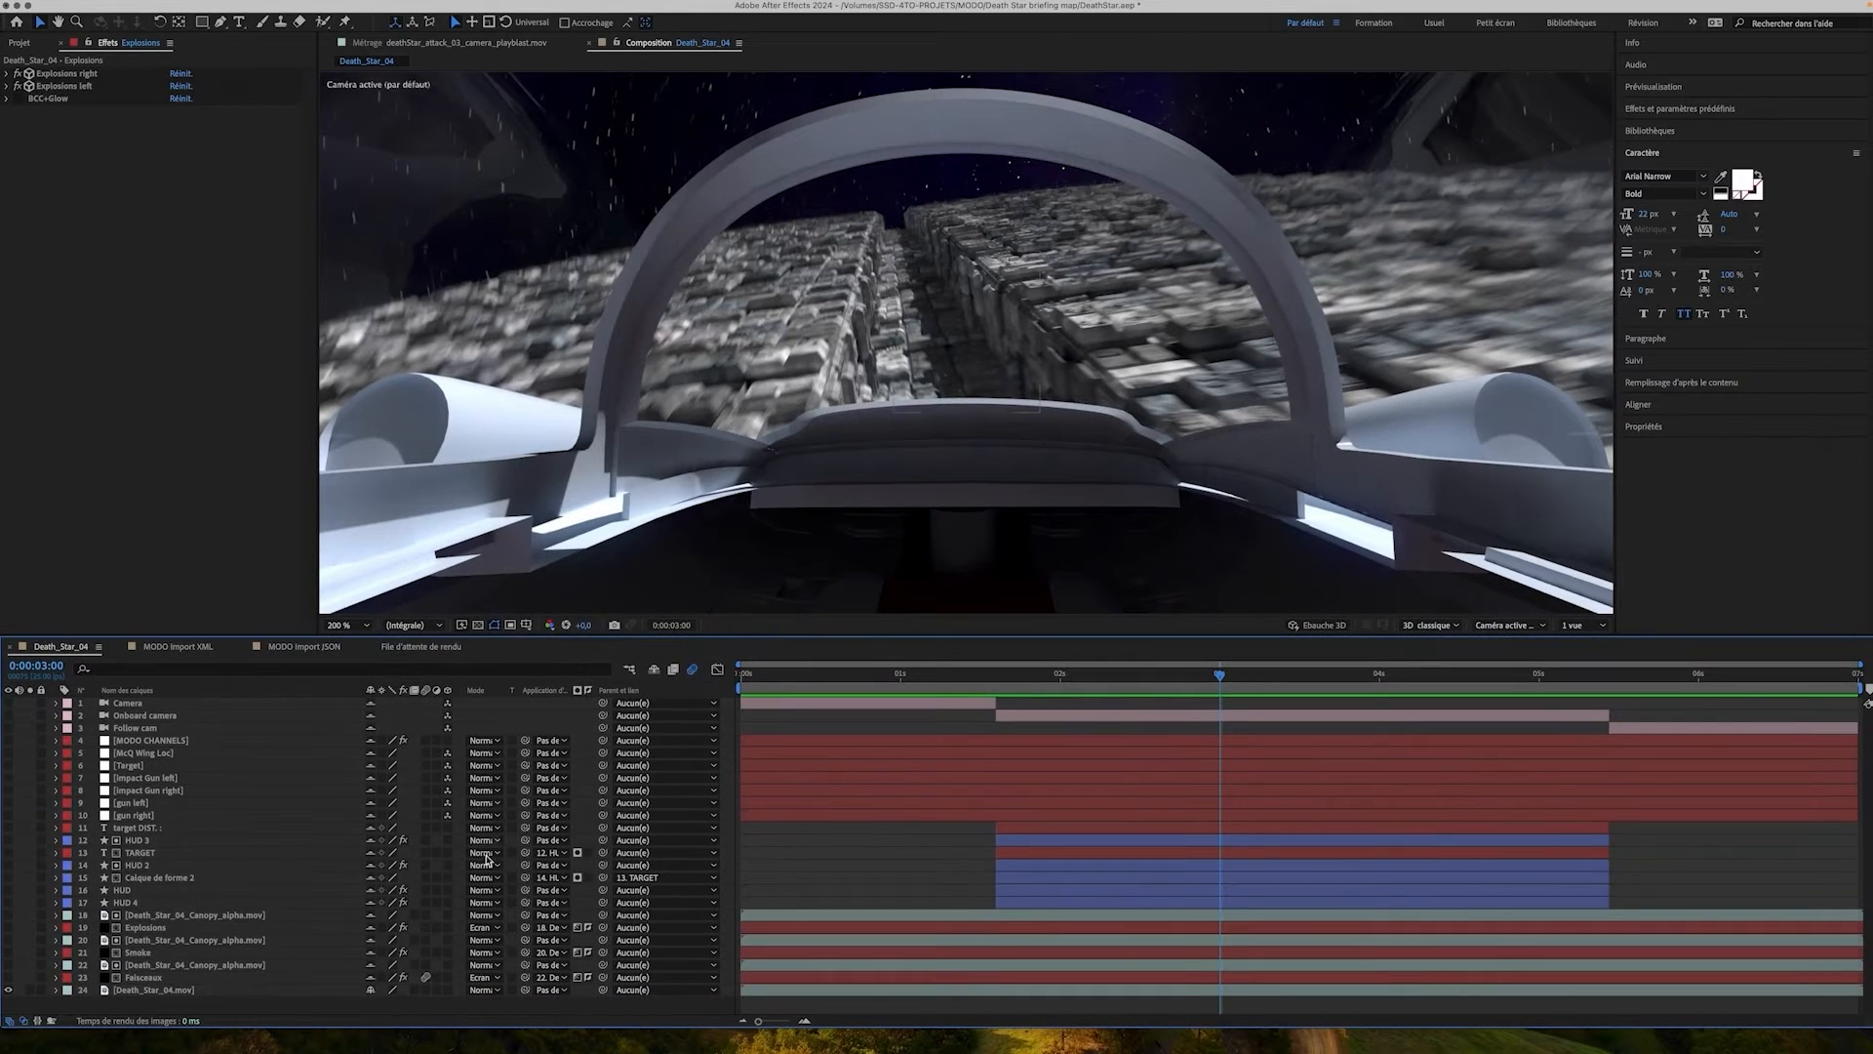
# Make the Faisceaux, Smoke and Explosions layers visible and scrub back to 0:00:02:13 to check the effects
pyautogui.click(7, 976)
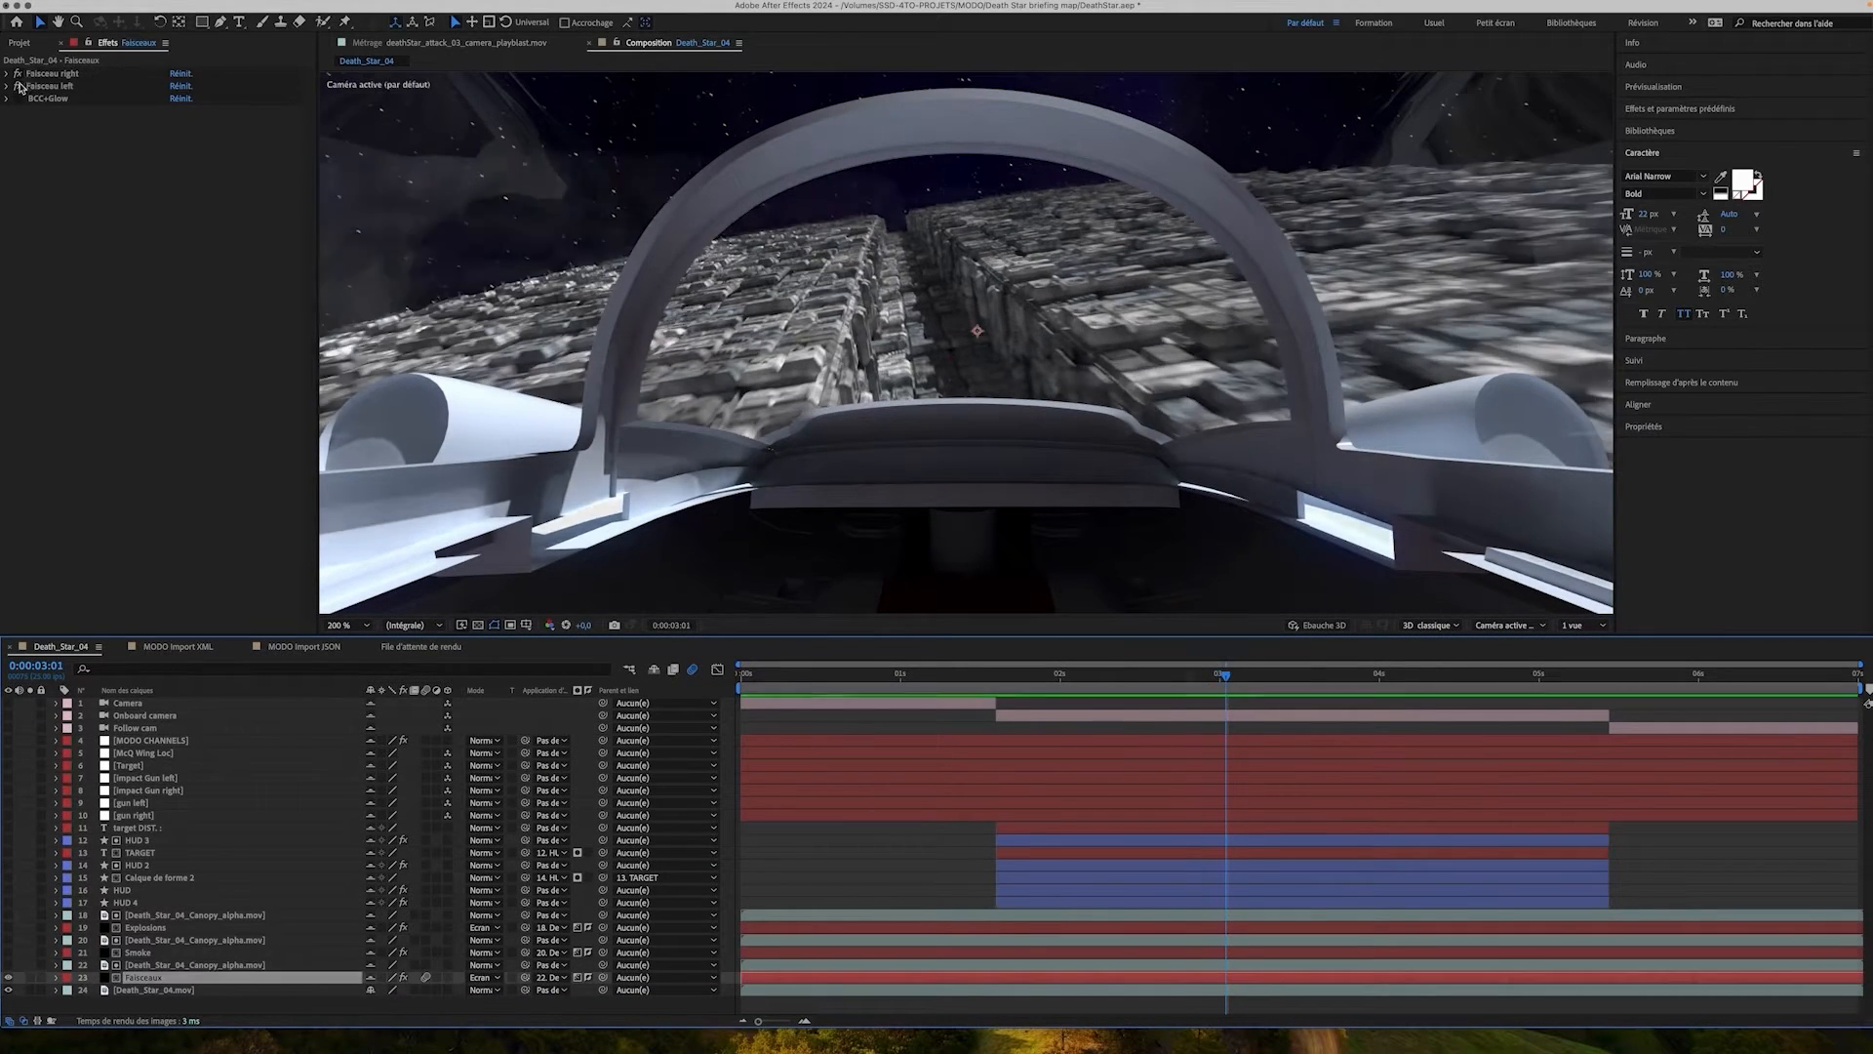
pyautogui.moveTo(1225, 675); pyautogui.dragTo(1277, 718)
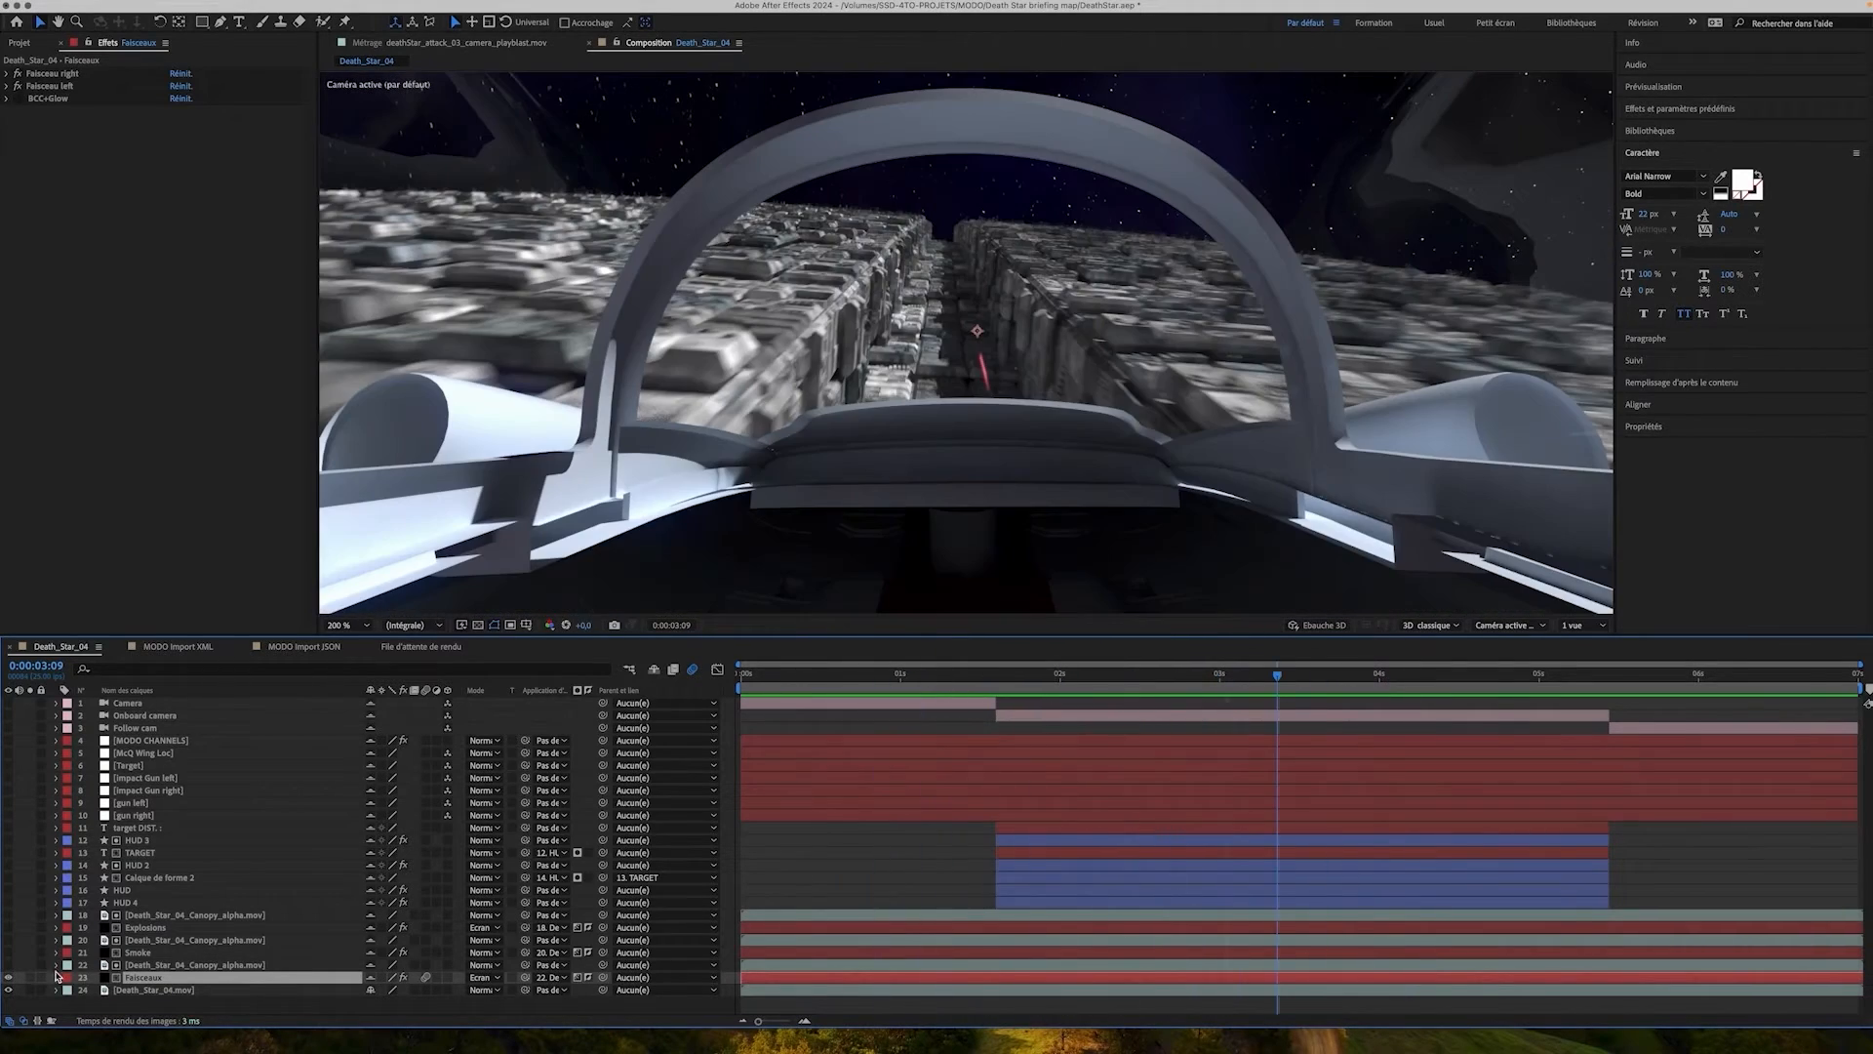
pyautogui.click(7, 952)
pyautogui.moveTo(1277, 675)
pyautogui.mouseDown()
pyautogui.moveTo(1136, 685)
pyautogui.moveTo(1270, 685)
pyautogui.mouseUp()
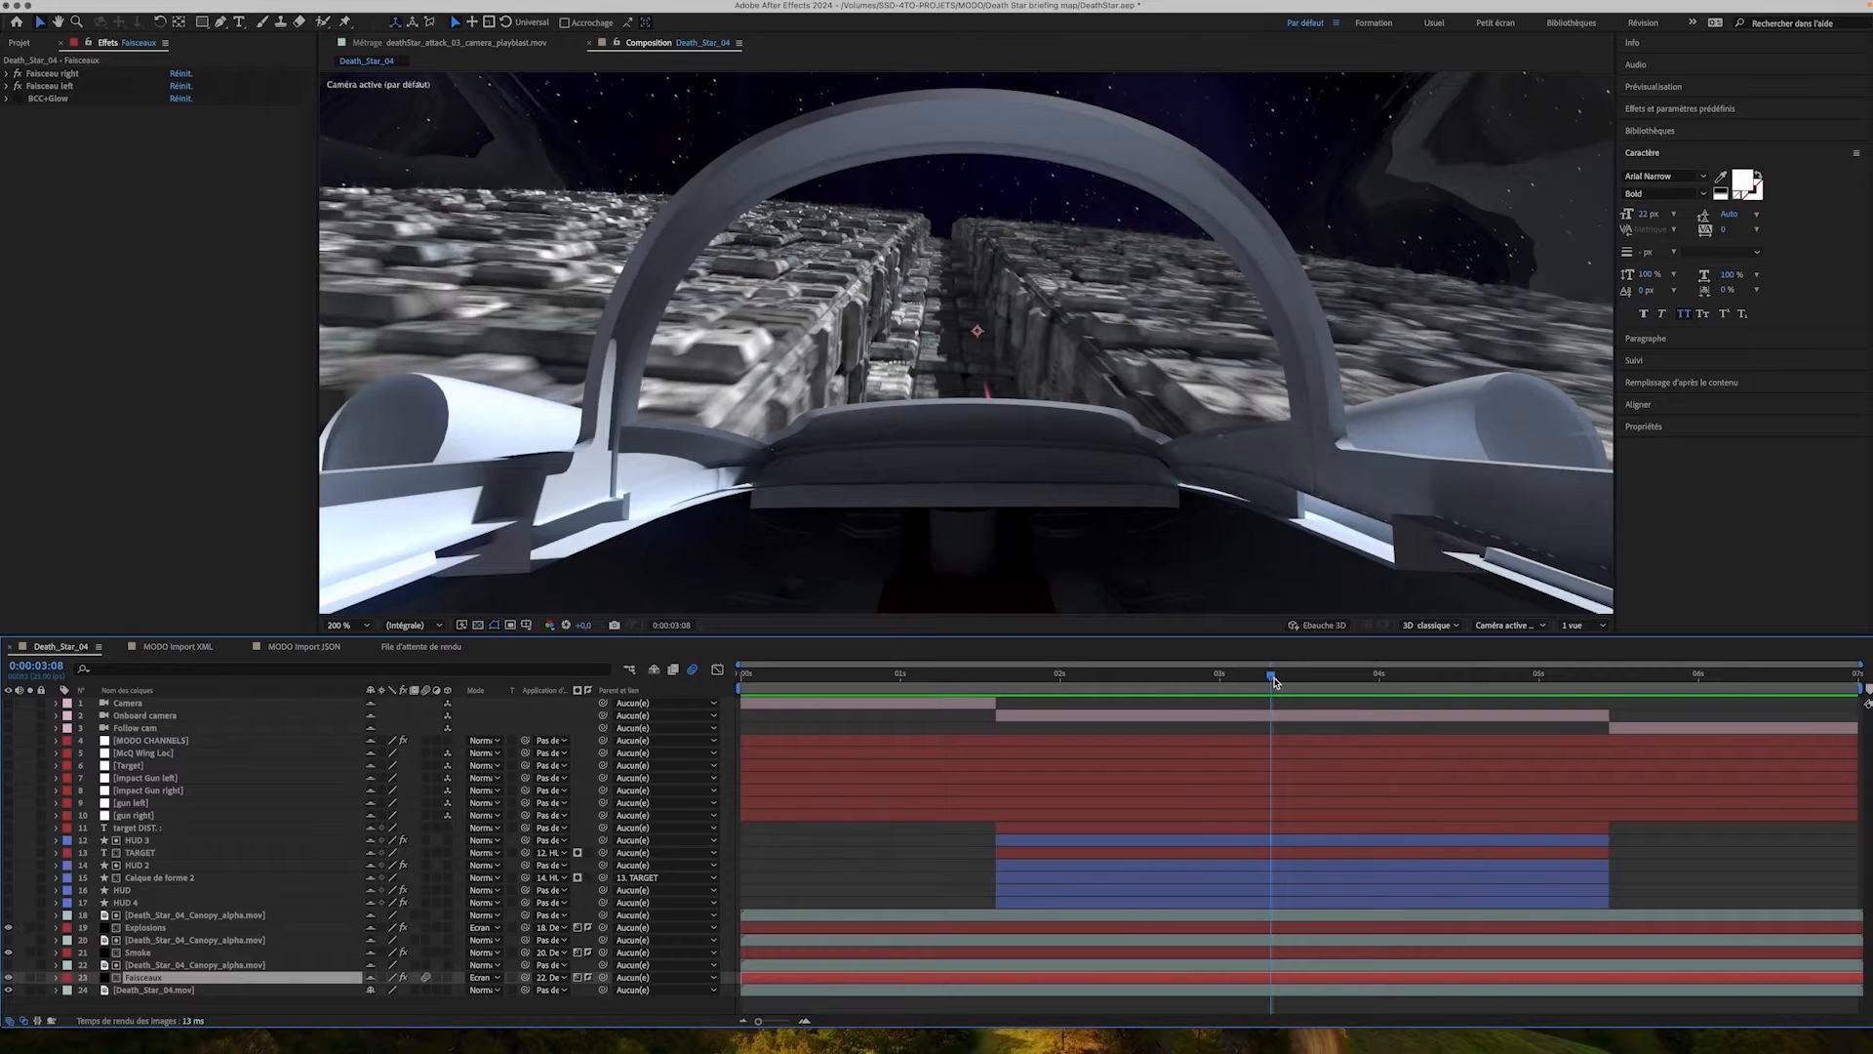
pyautogui.moveTo(1272, 680); pyautogui.dragTo(1143, 680)
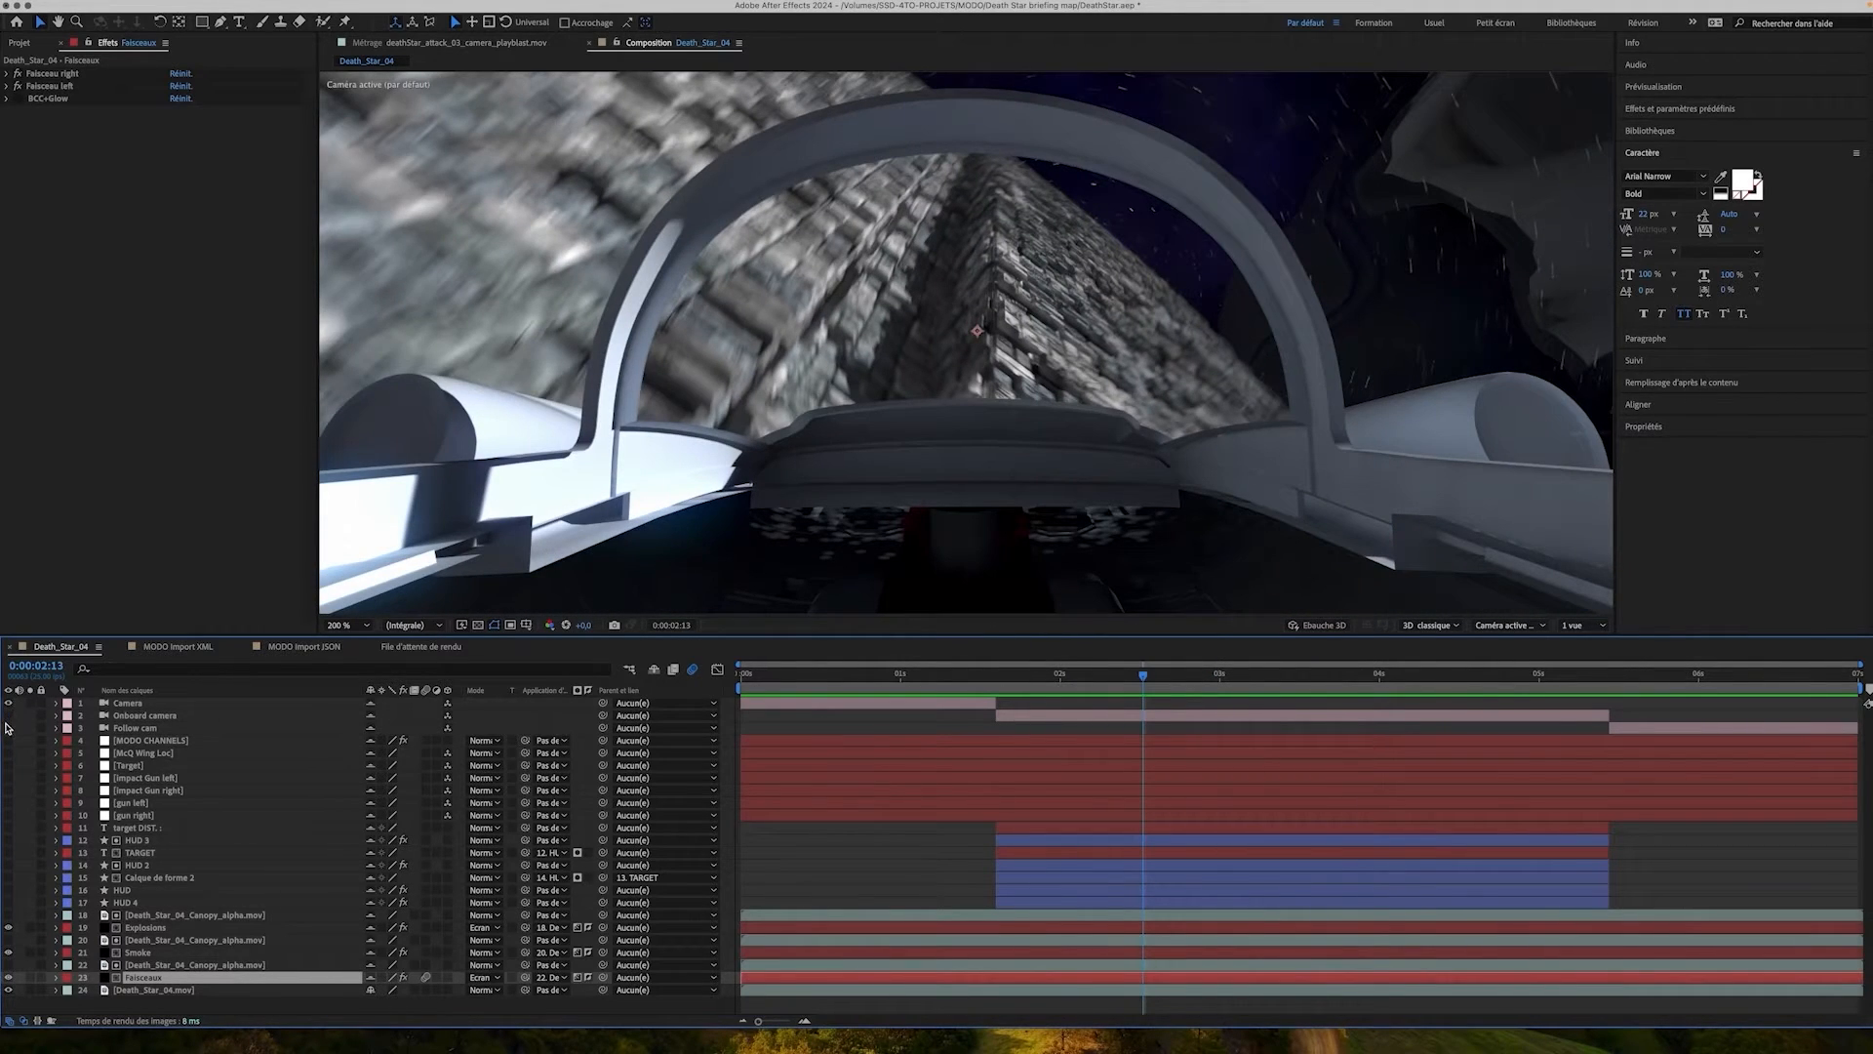
# Enable the Onboard camera and Follow cam layers, scrub to 0:00:04:20 to check the effects, and select the Camera layer
pyautogui.moveTo(8, 716); pyautogui.dragTo(8, 729)
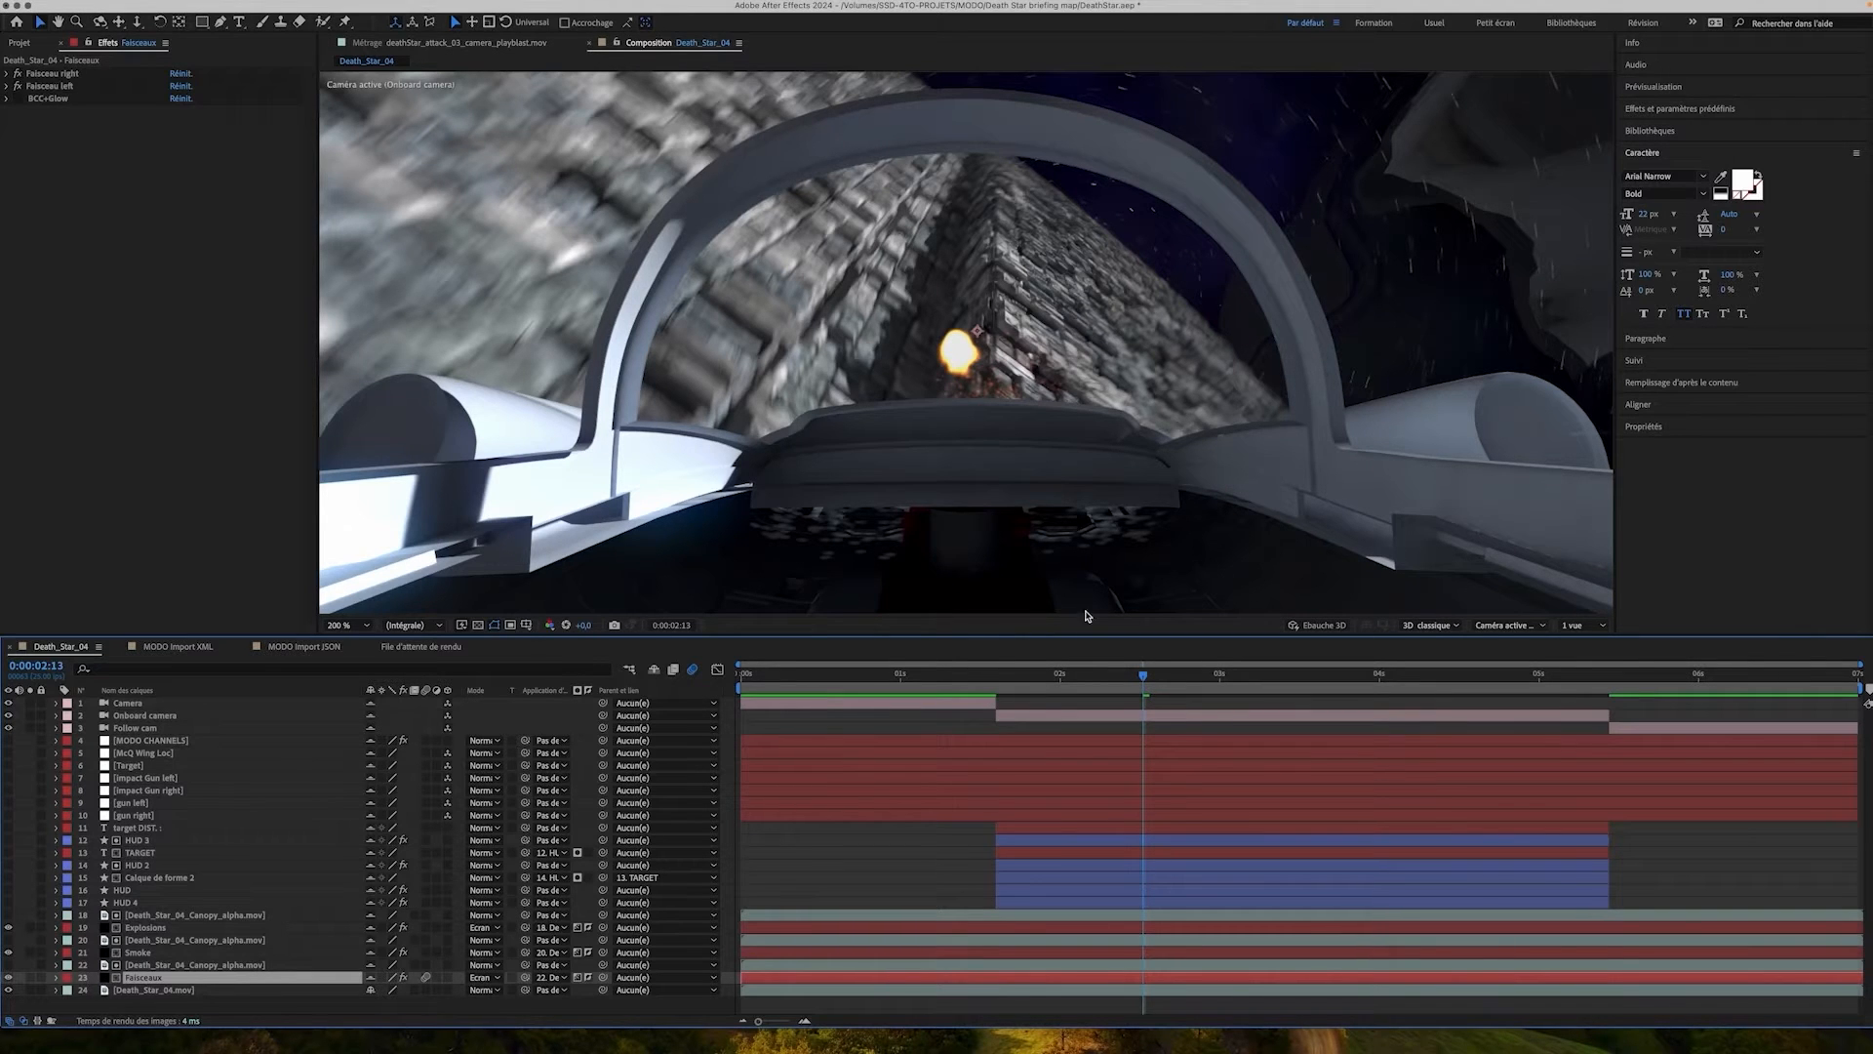
pyautogui.moveTo(1142, 675); pyautogui.dragTo(999, 672)
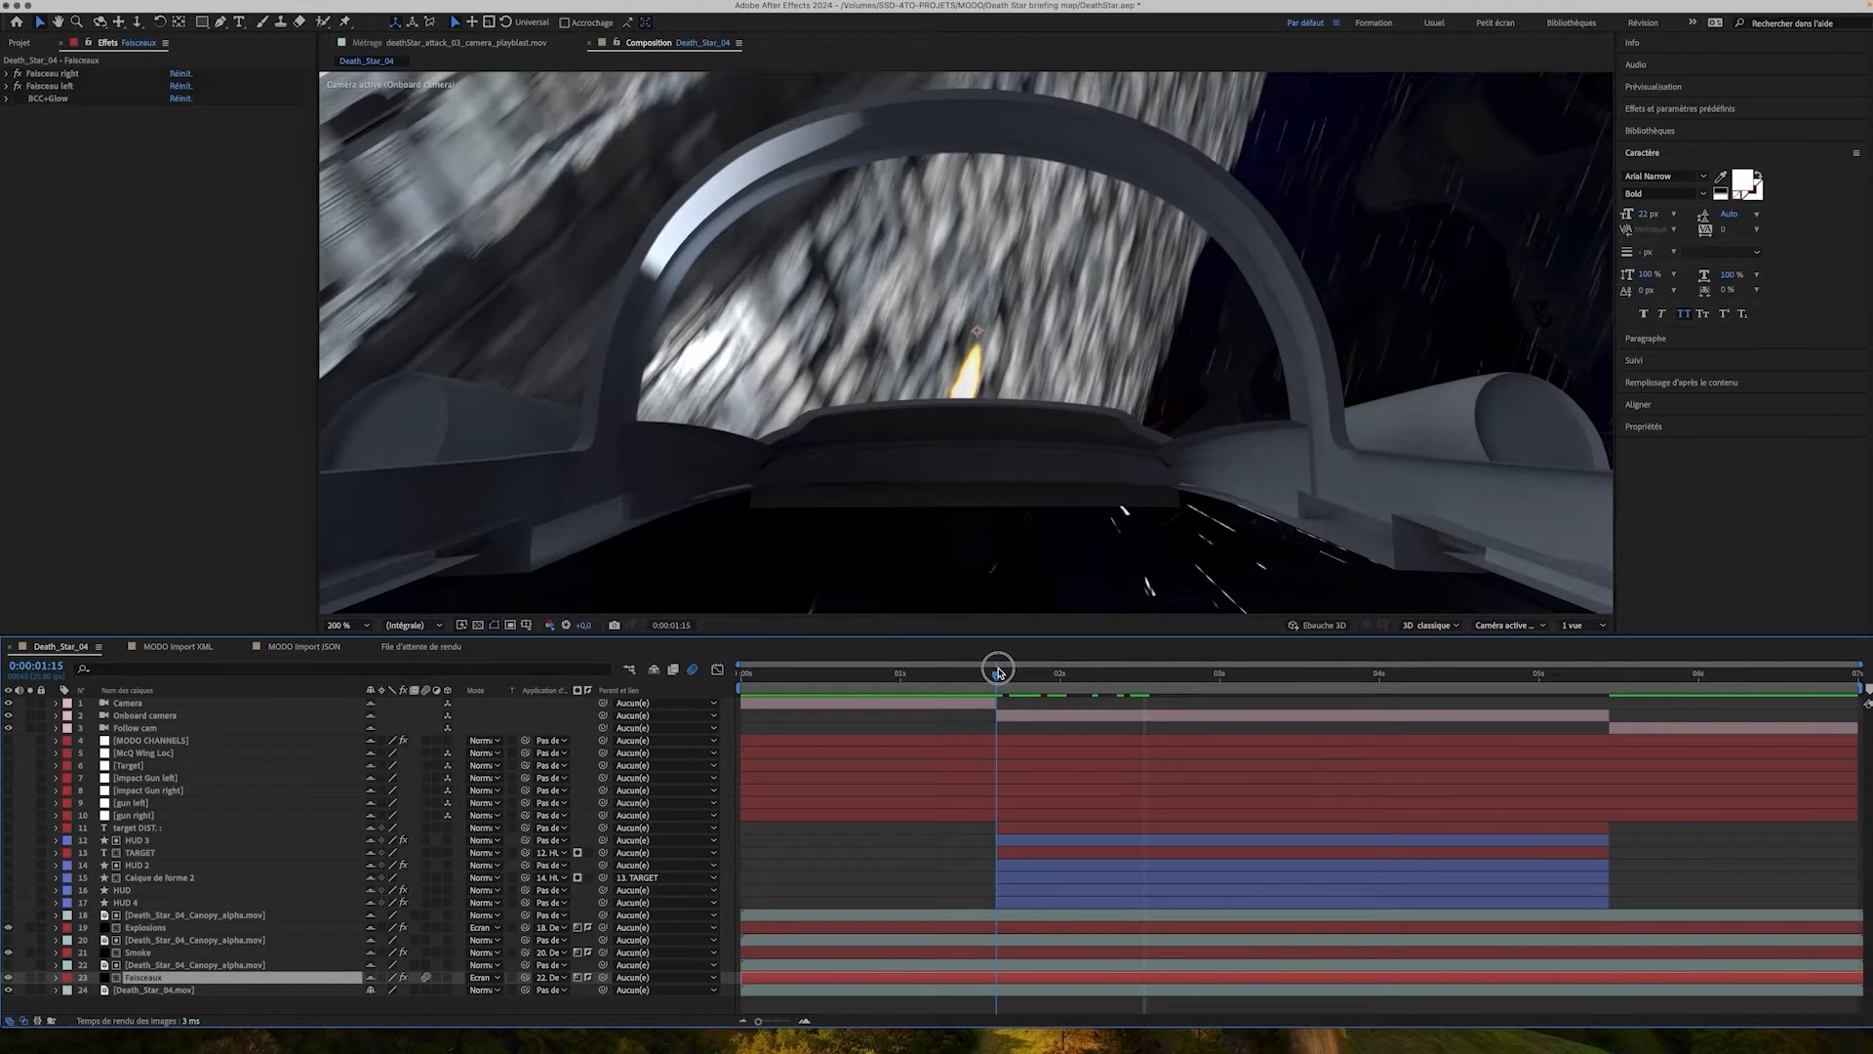
pyautogui.moveTo(998, 672); pyautogui.dragTo(1507, 719)
pyautogui.click(992, 703)
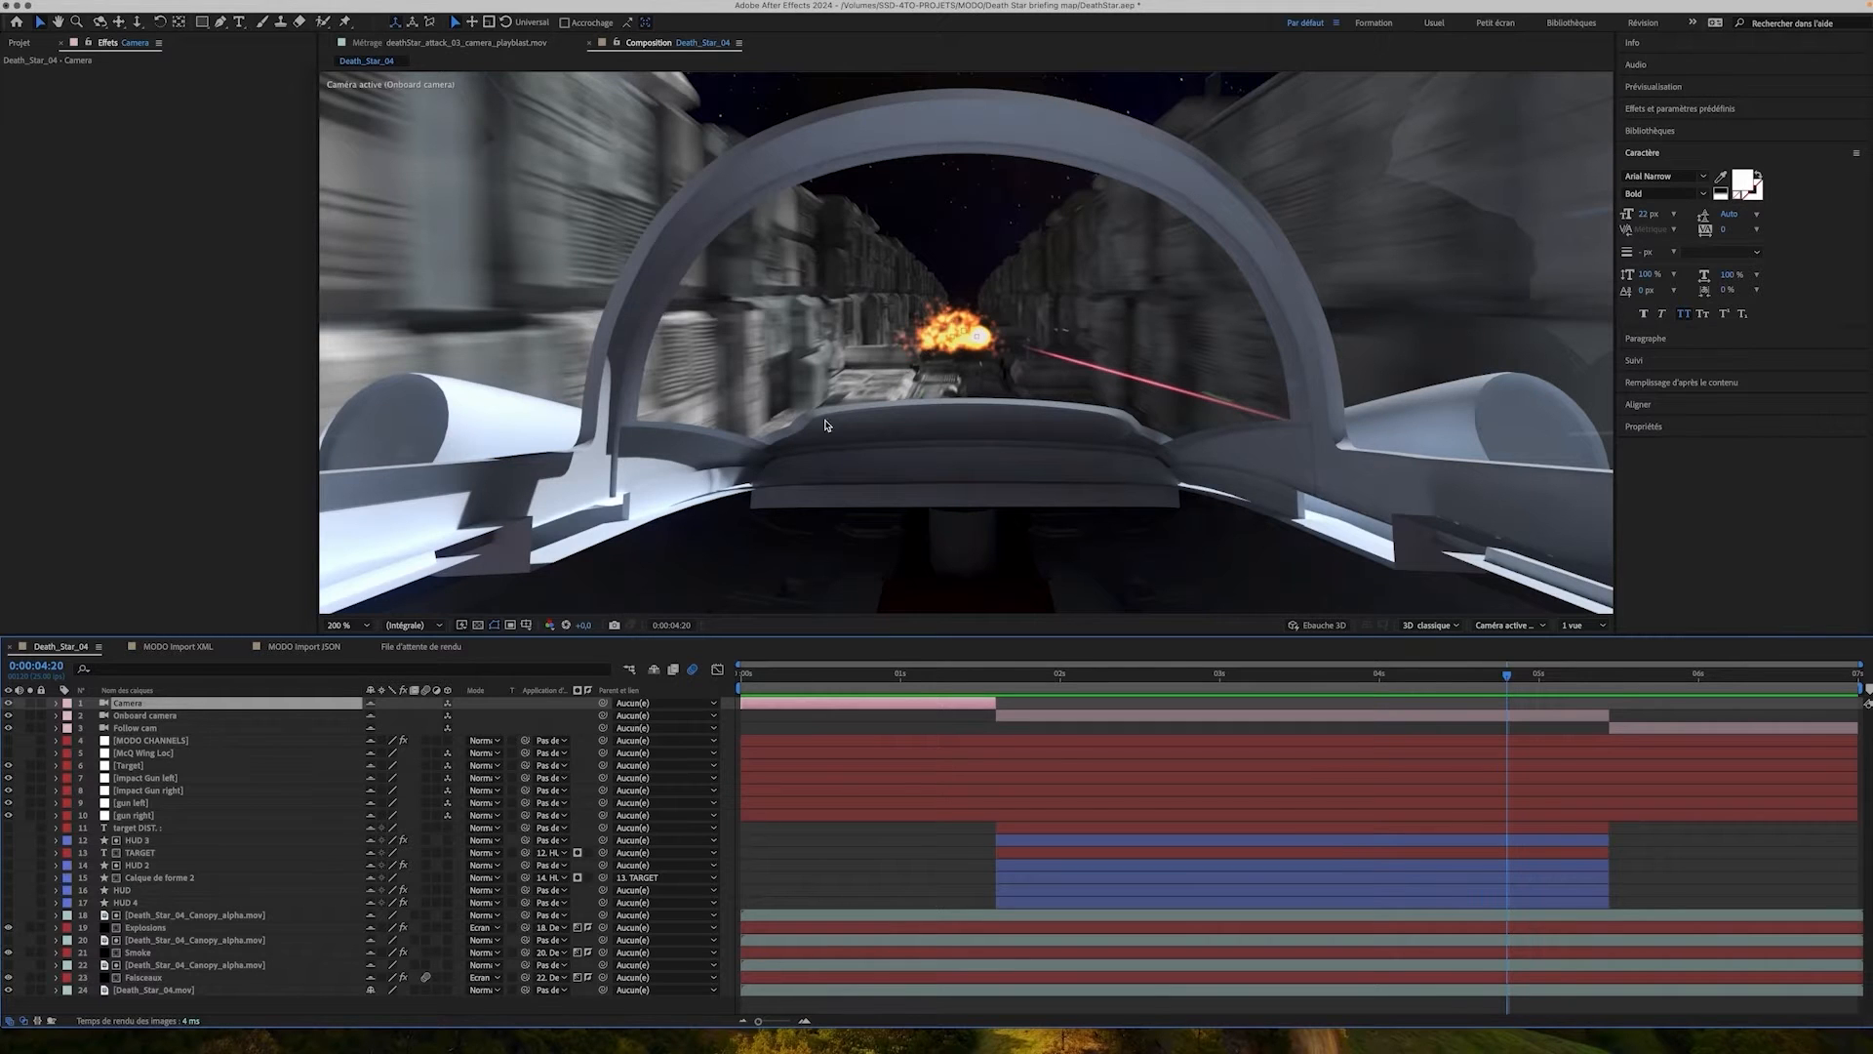
# Turn on the MODO CHANNELS, HUD and TARGET layers and play the composition from an earlier frame
pyautogui.click(9, 741)
pyautogui.moveTo(12, 904); pyautogui.dragTo(13, 842)
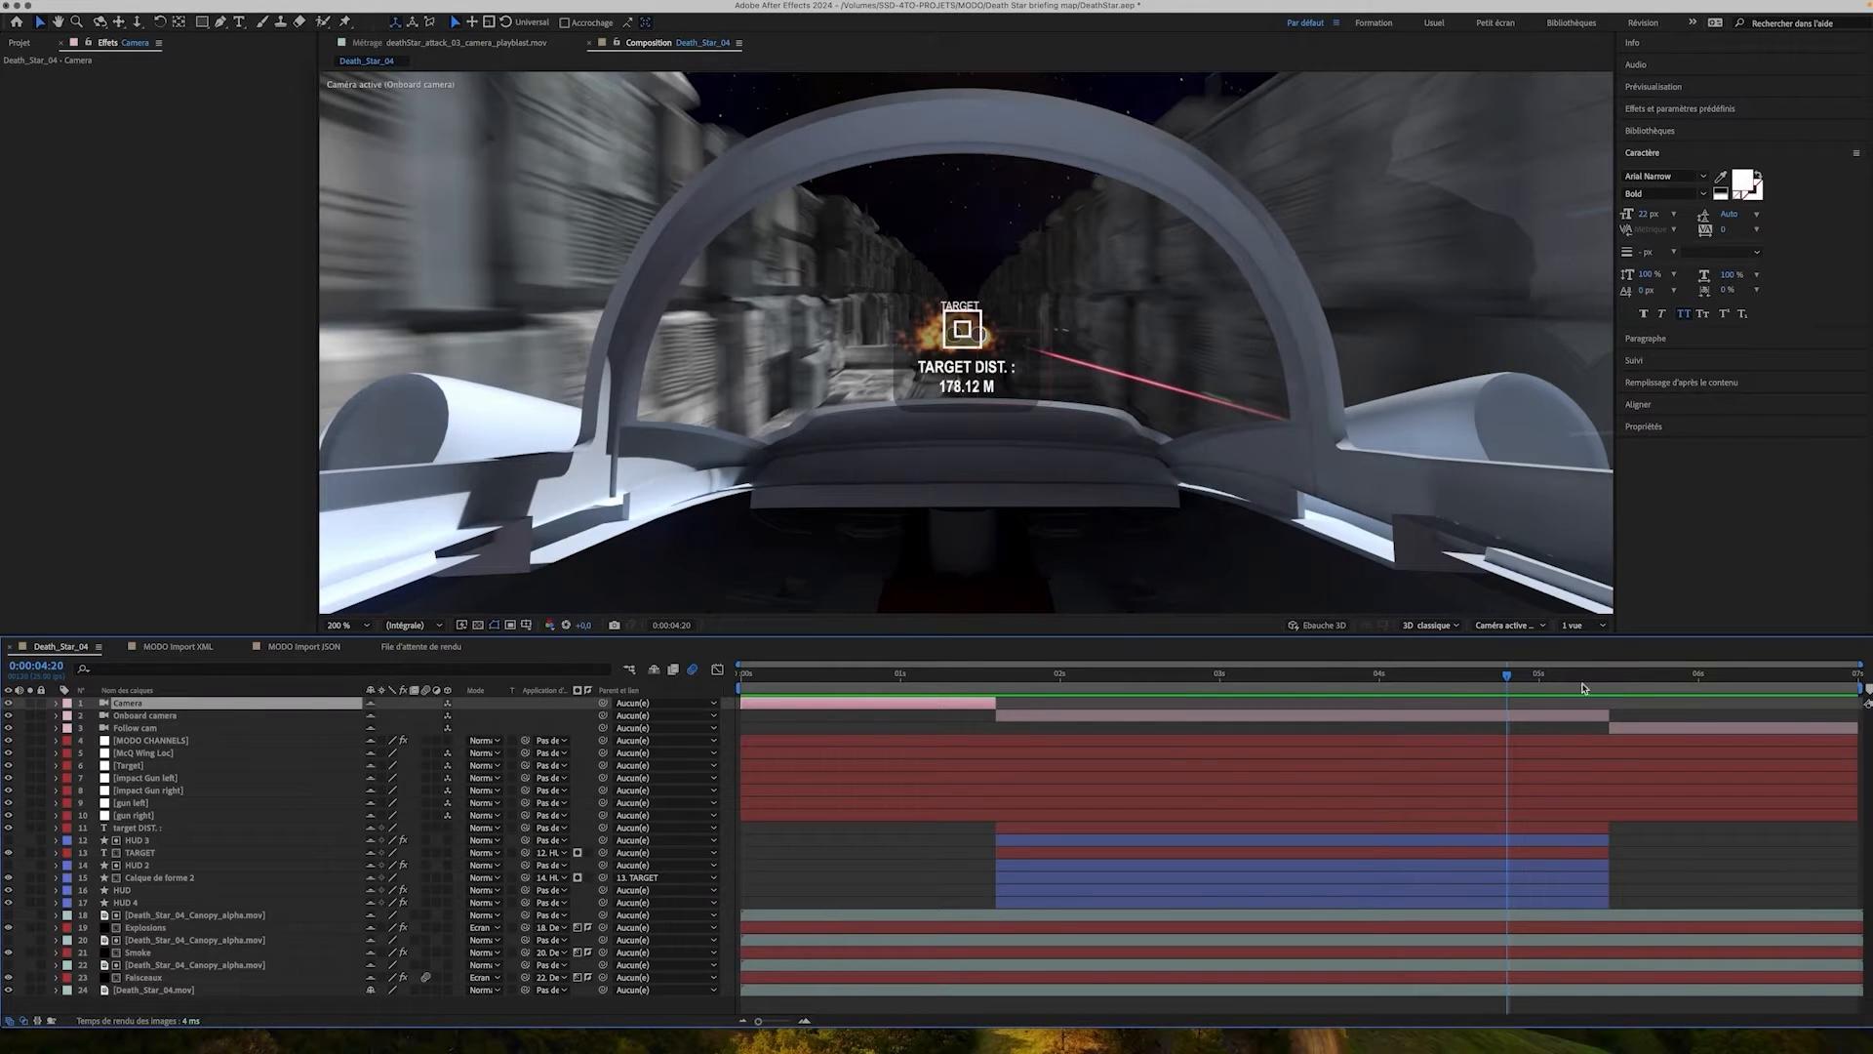
pyautogui.moveTo(1508, 674); pyautogui.dragTo(1299, 699)
pyautogui.press('space')
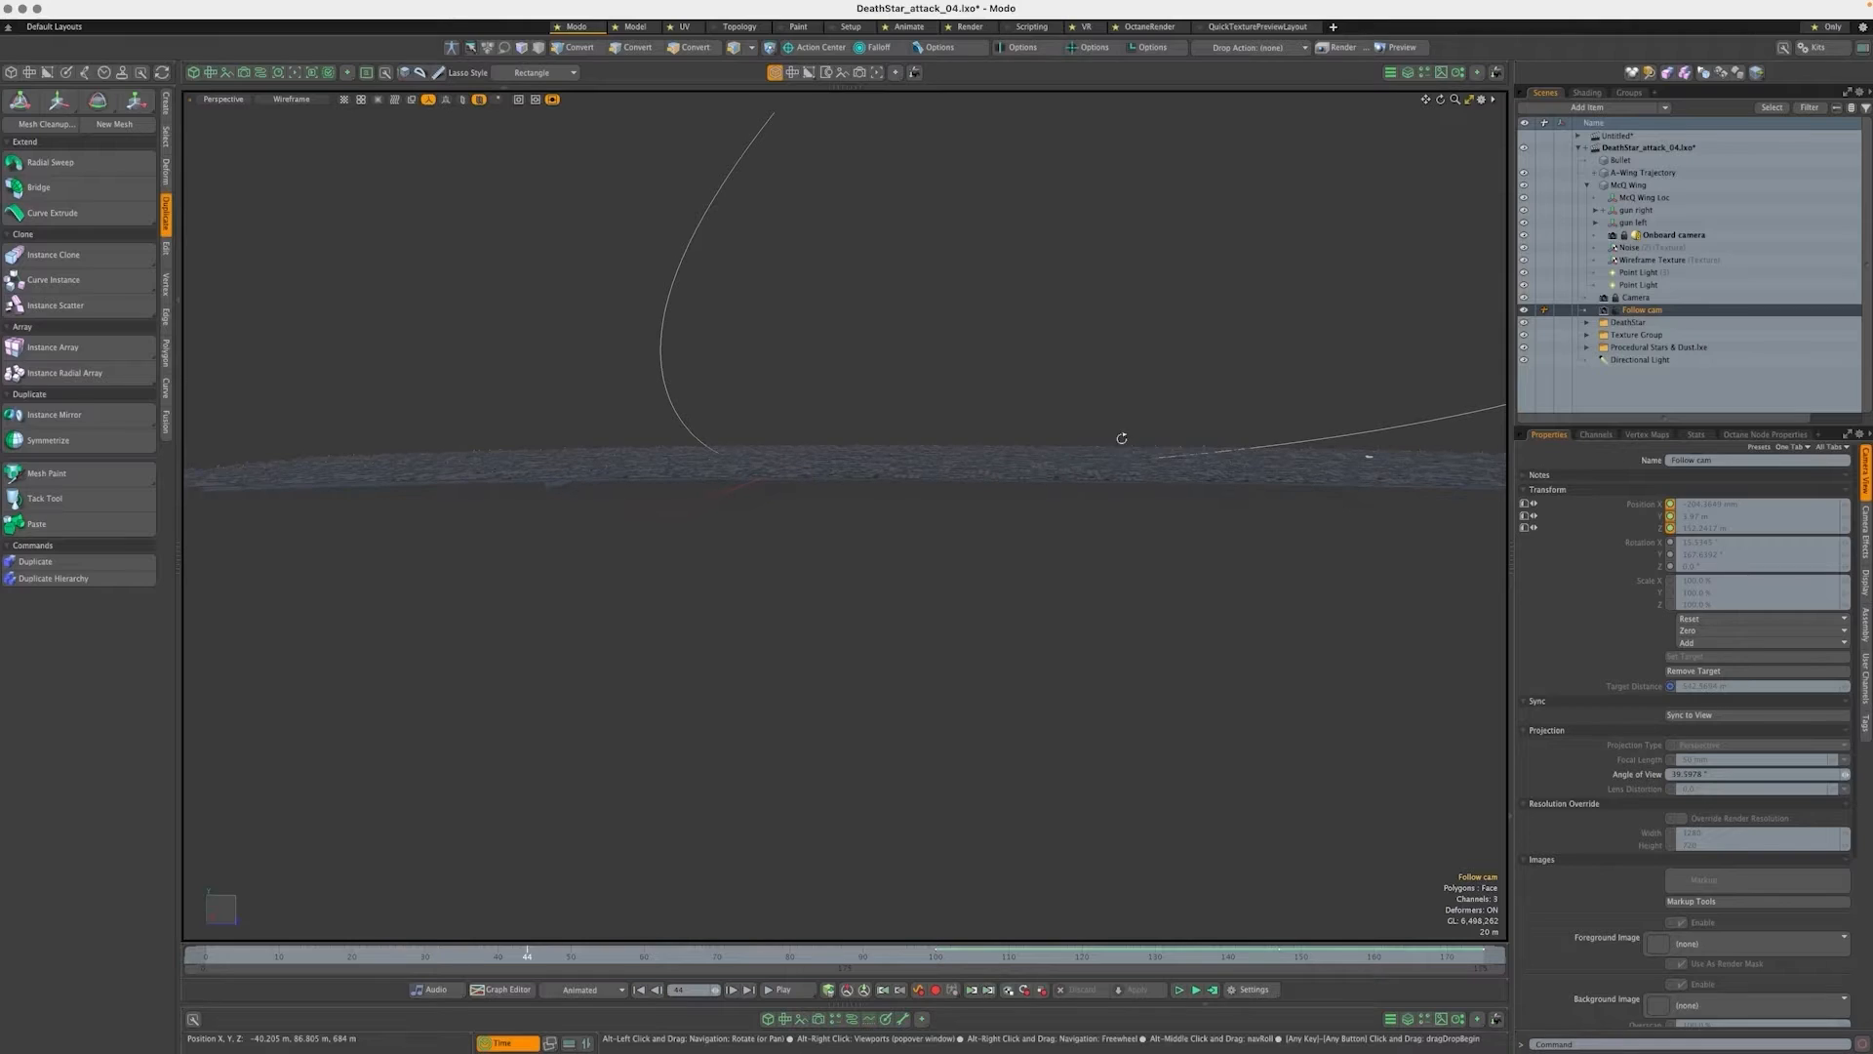
# Switch to Modo, show the schematic beneath the 3D view and select the gun right and gun left nodes
pyautogui.keyDown('ctrl'); pyautogui.keyDown('alt'); pyautogui.moveTo(1121, 431); pyautogui.dragTo(1502, 388); pyautogui.keyUp('alt'); pyautogui.keyUp('ctrl')
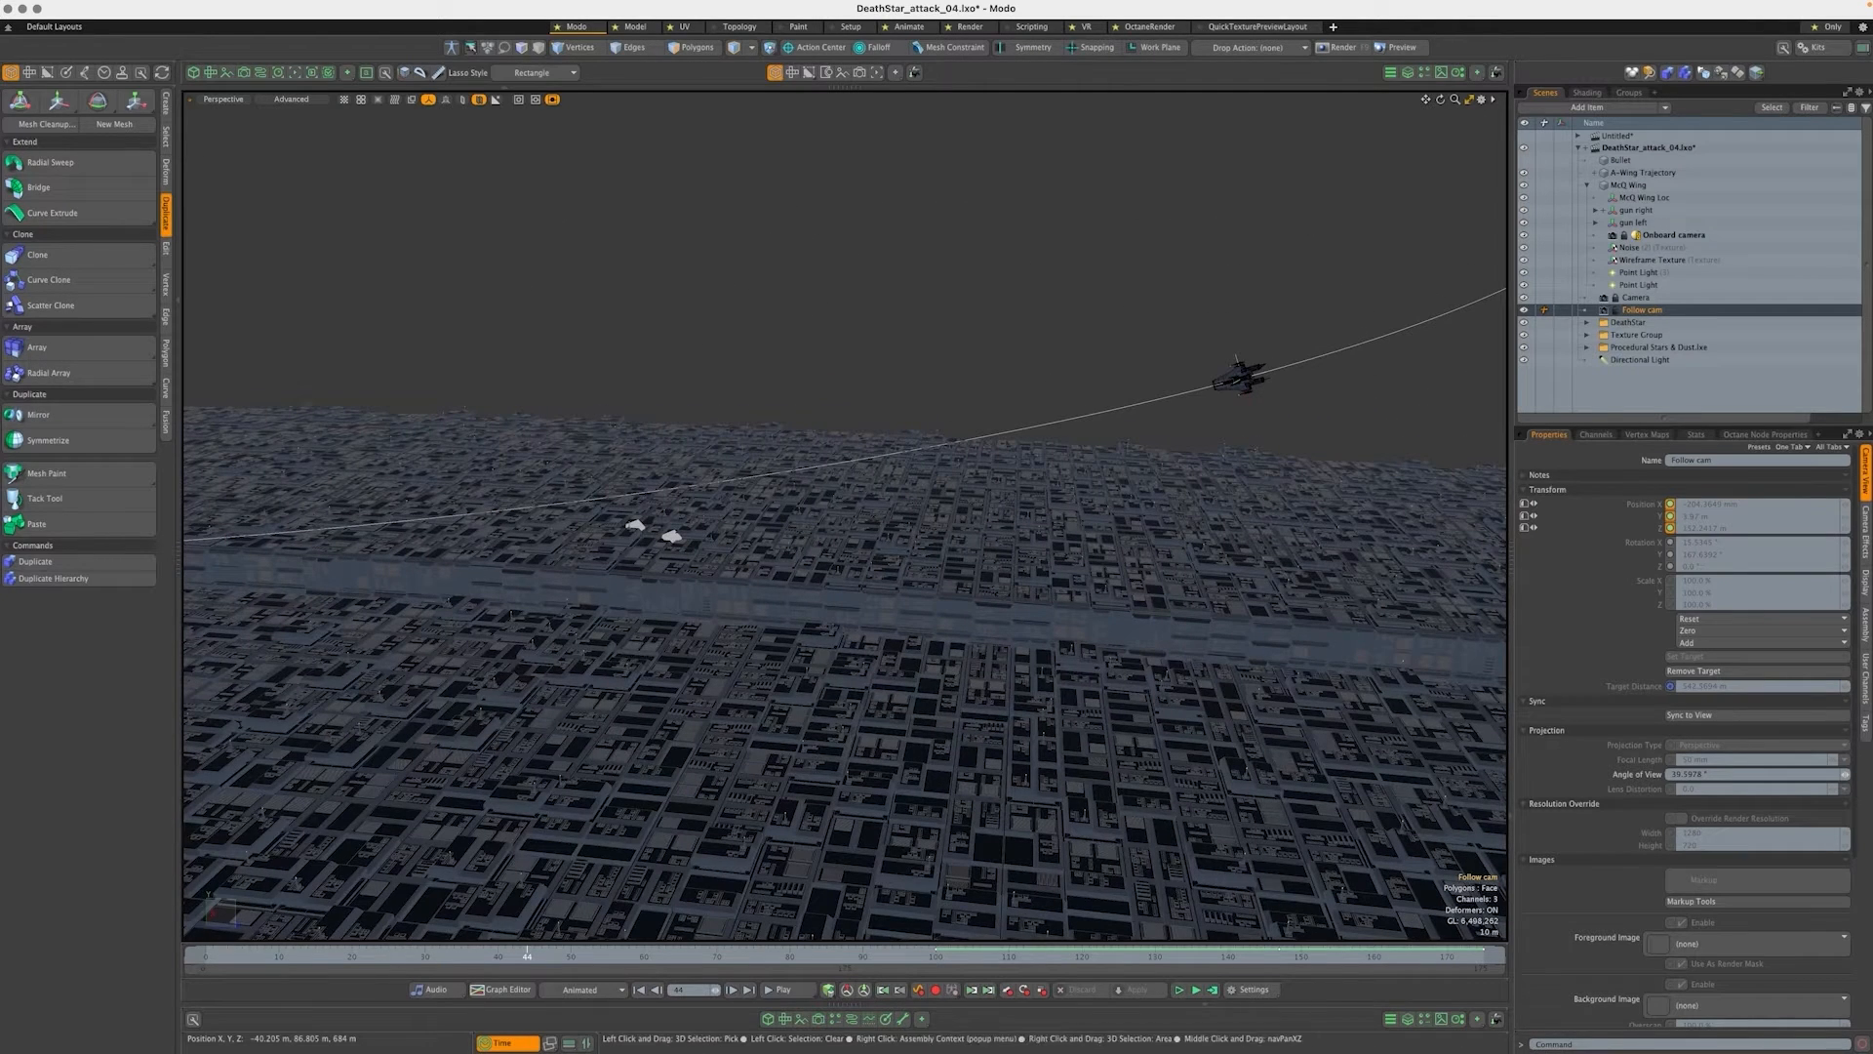
pyautogui.click(854, 1021)
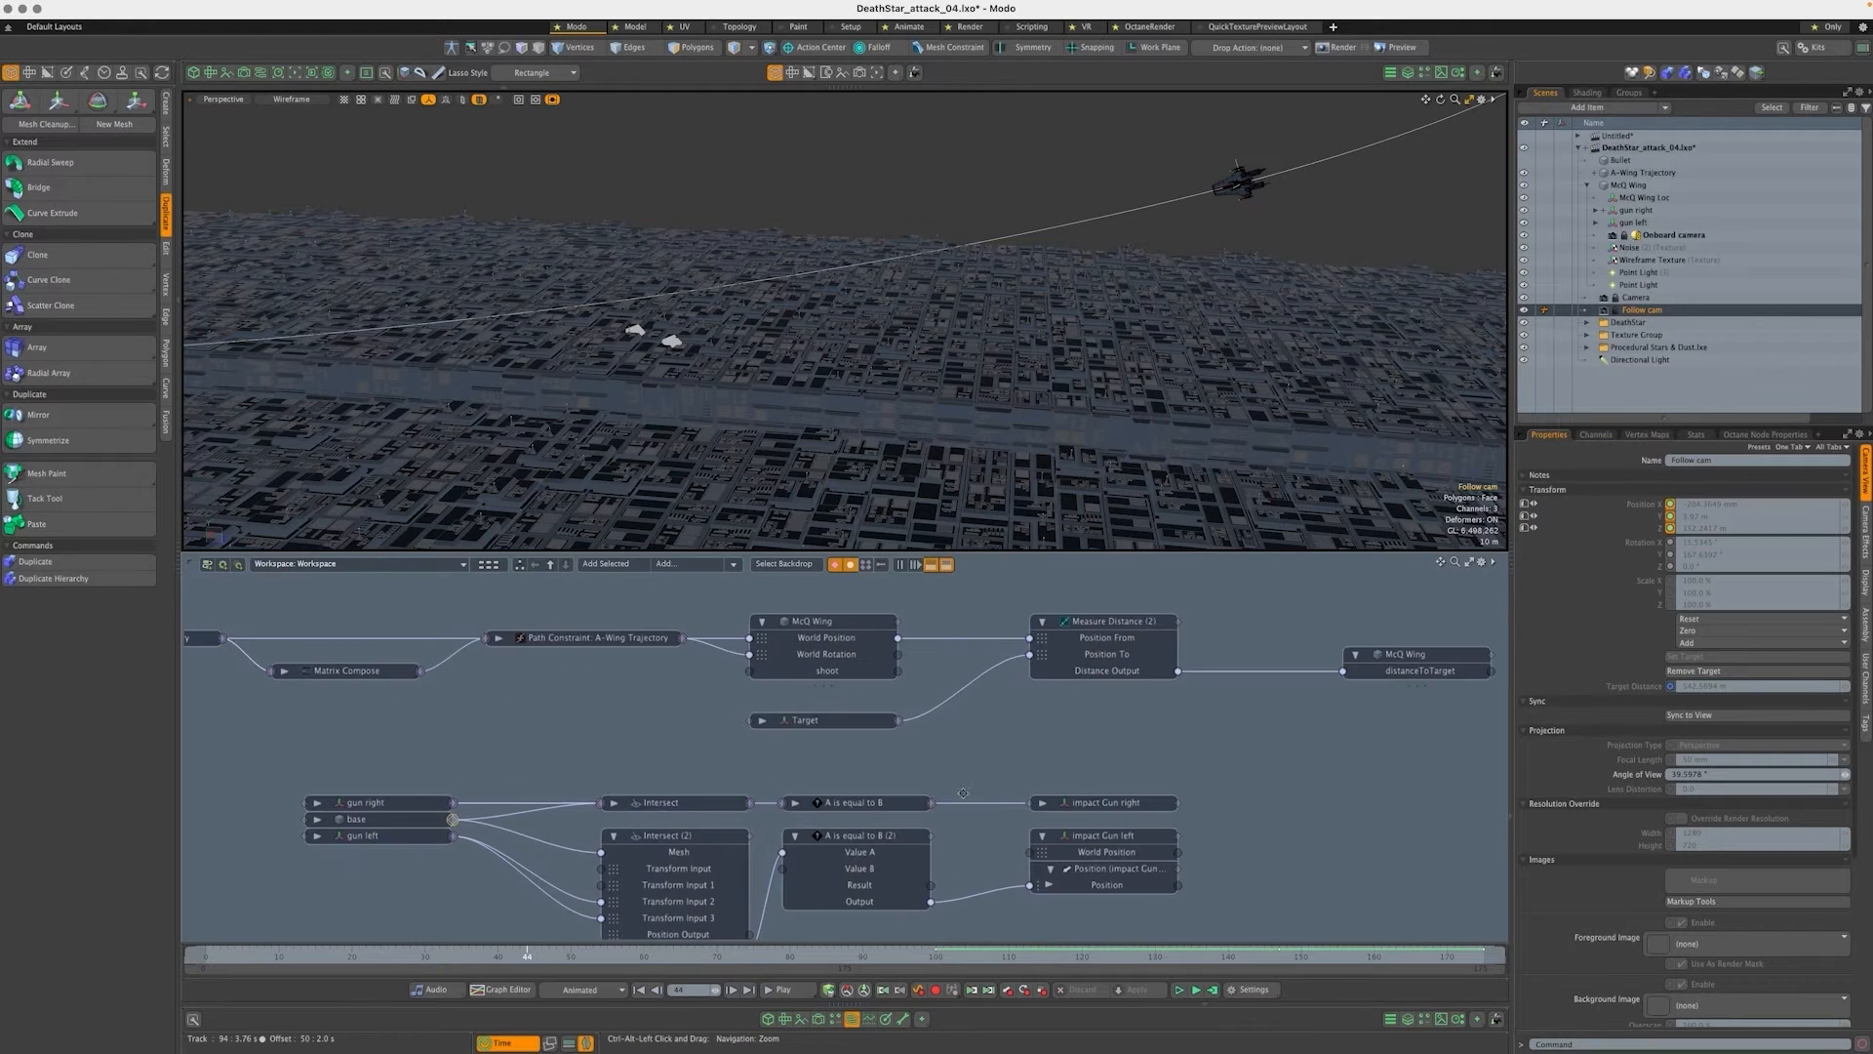
pyautogui.keyDown('alt'); pyautogui.moveTo(963, 793); pyautogui.dragTo(1018, 653); pyautogui.keyUp('alt')
pyautogui.keyDown('ctrl'); pyautogui.keyDown('alt'); pyautogui.moveTo(809, 695); pyautogui.dragTo(851, 695); pyautogui.keyUp('alt'); pyautogui.keyUp('ctrl')
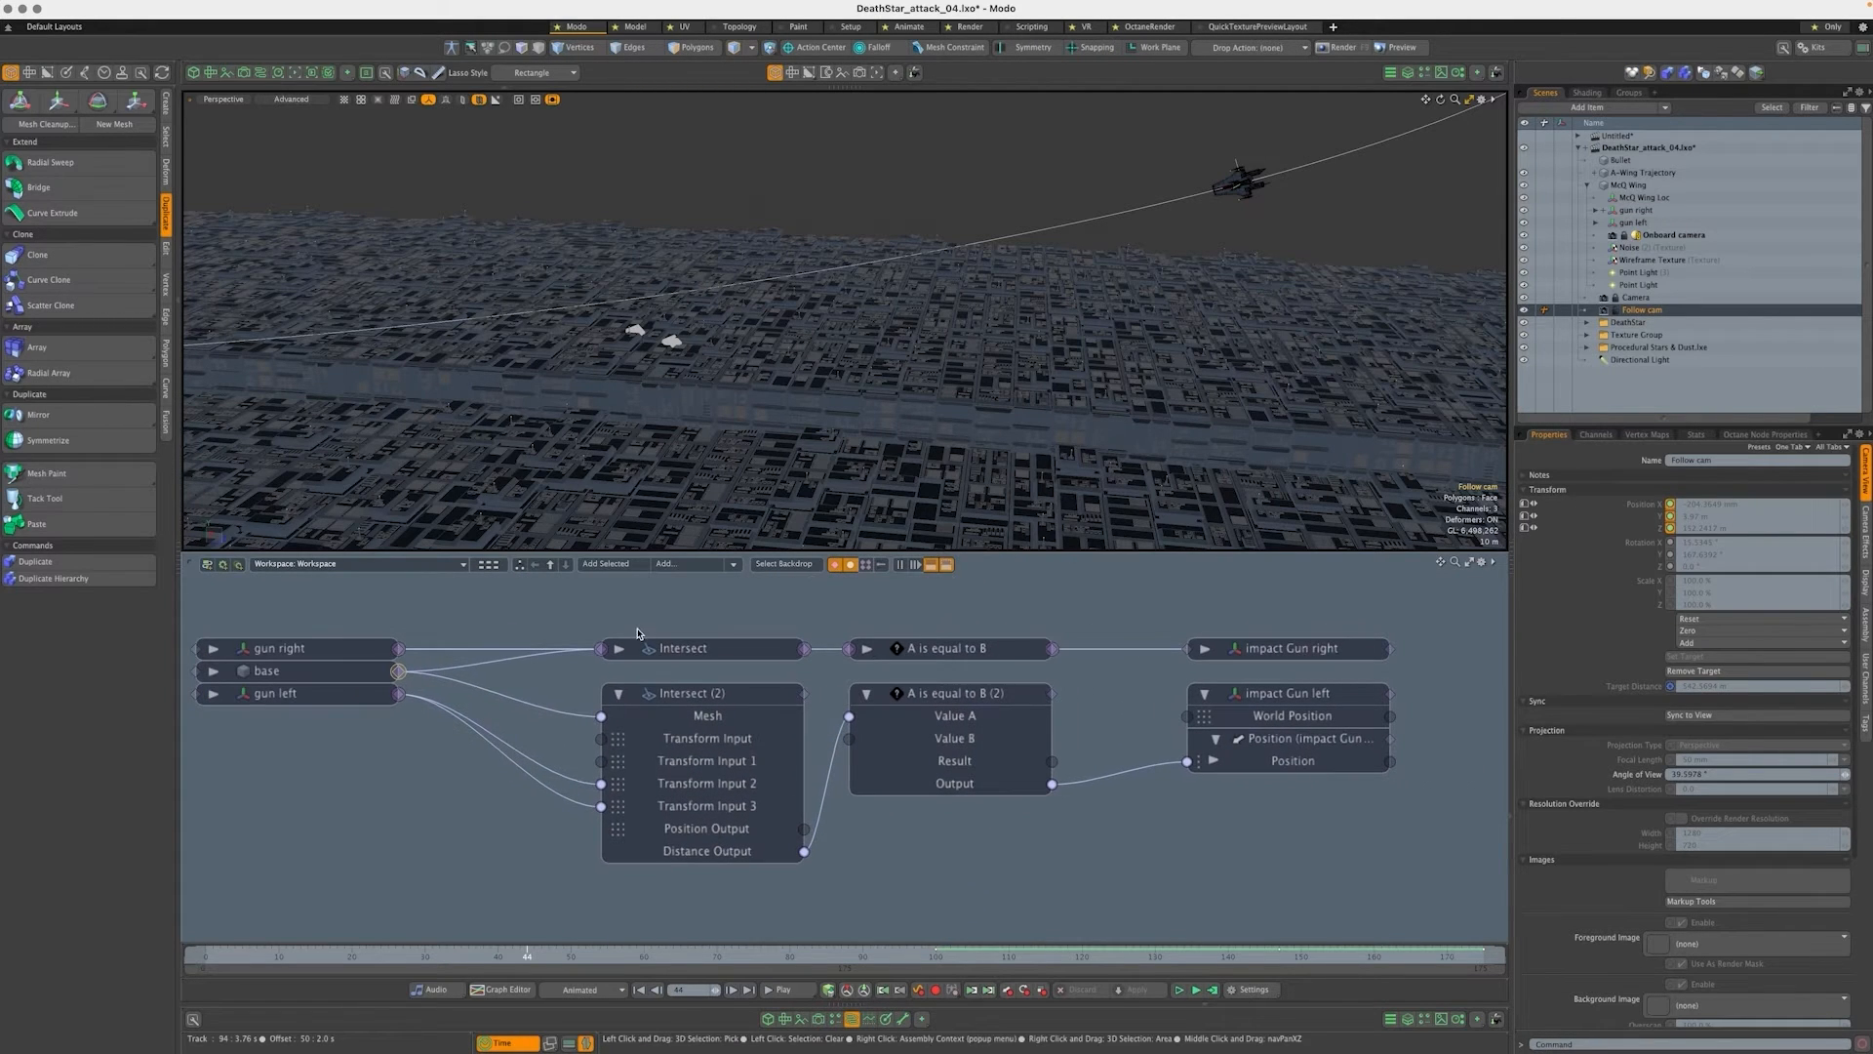
pyautogui.click(291, 651)
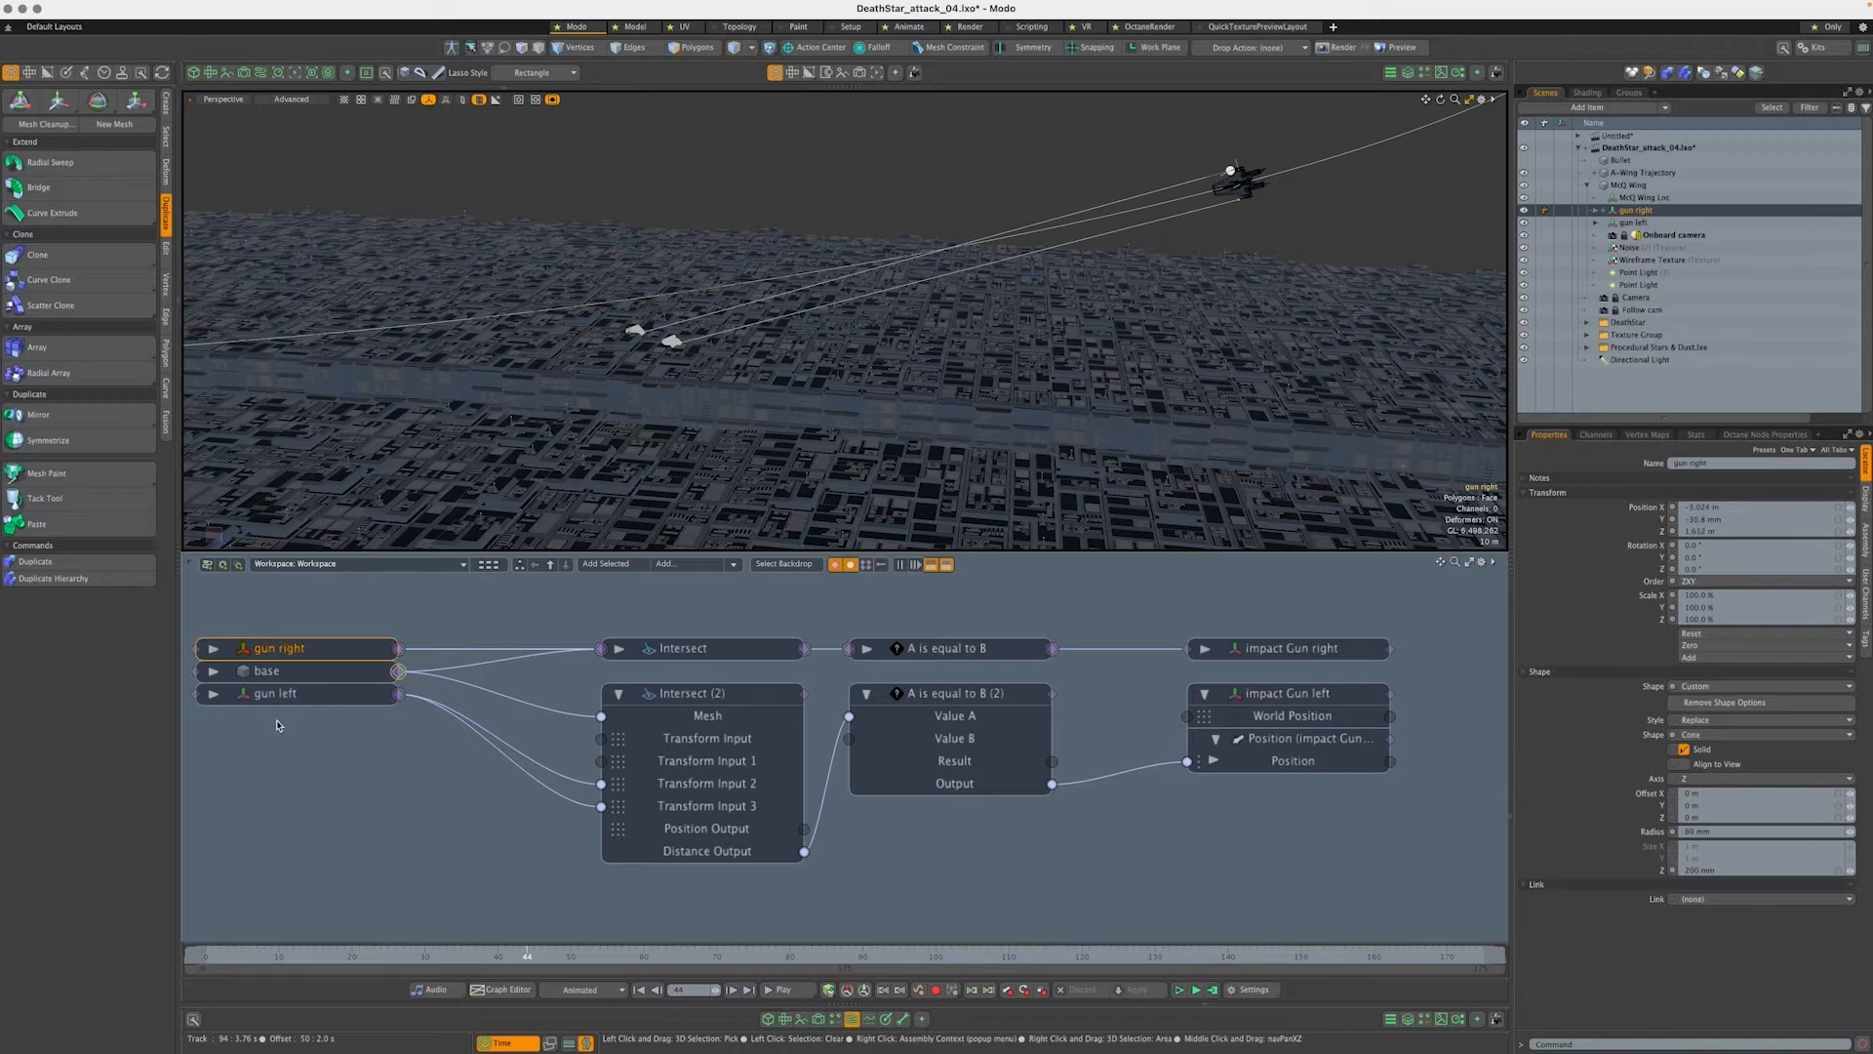
pyautogui.keyDown('shift'); pyautogui.click(285, 697); pyautogui.keyUp('shift')
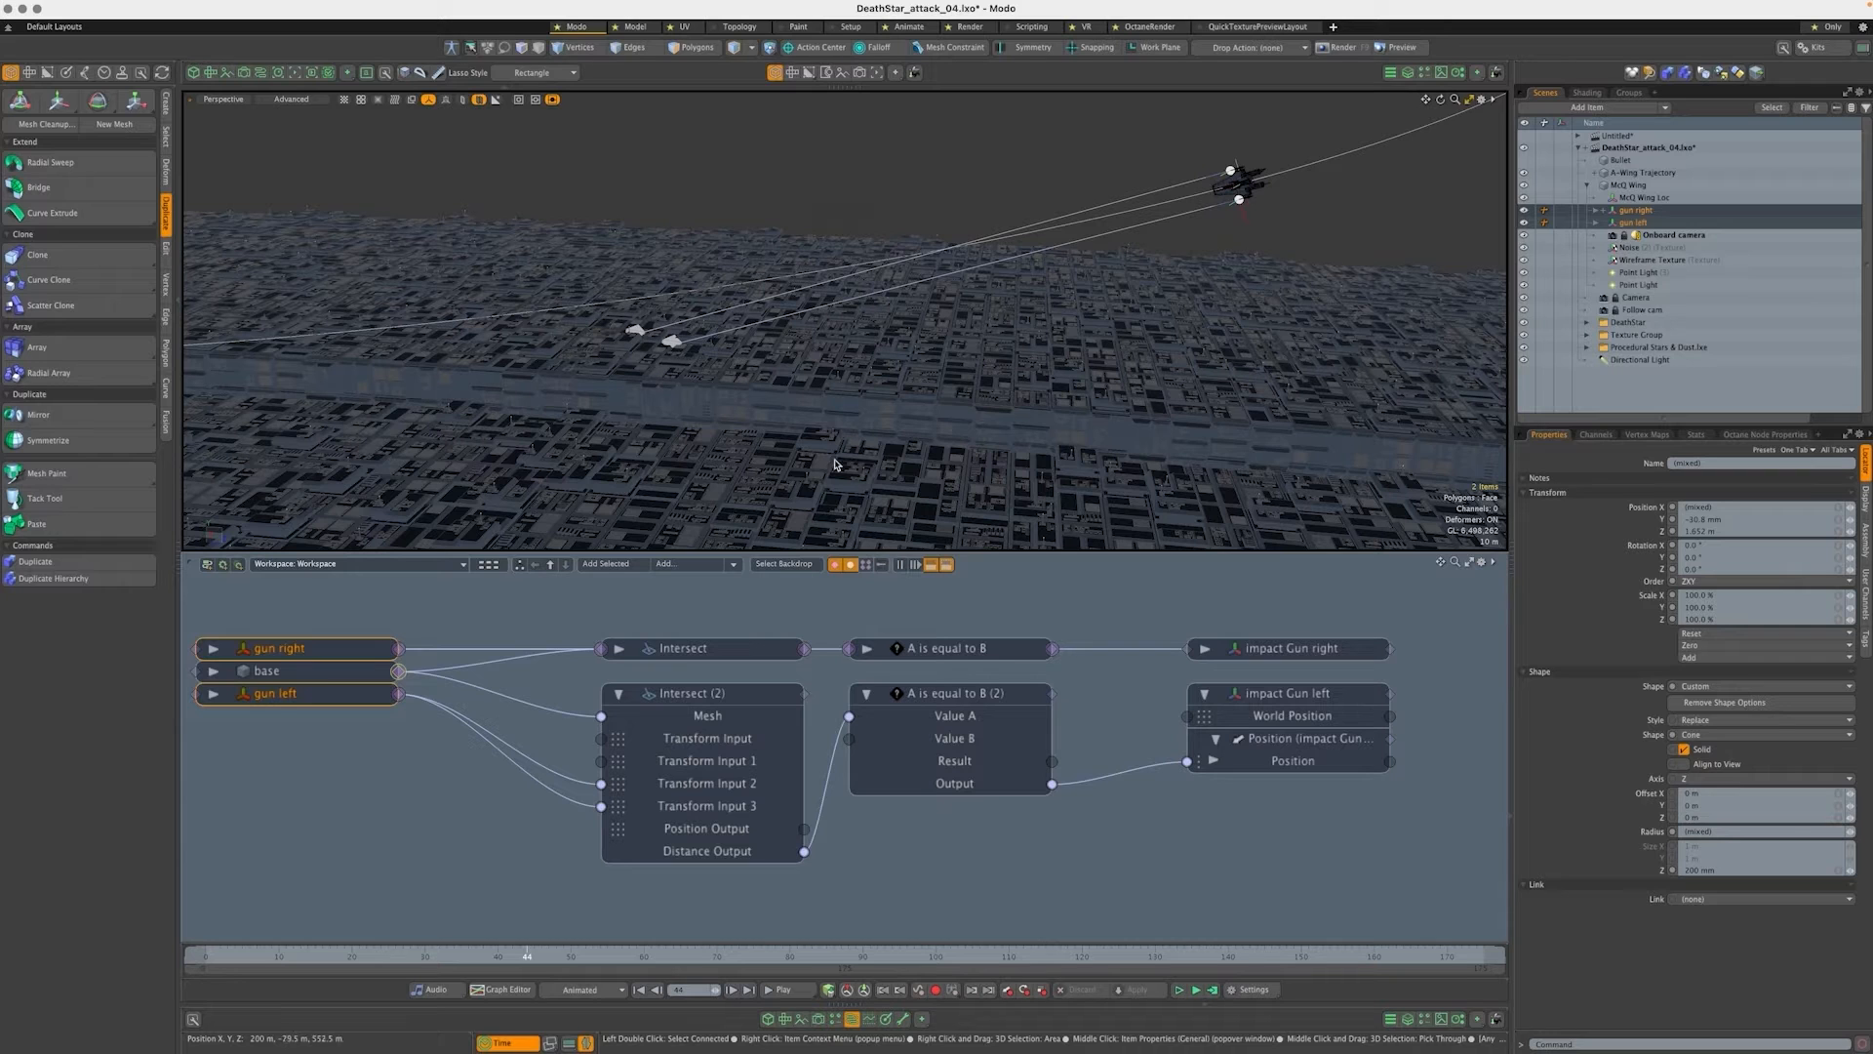
# Collapse the Intersect (2) node, select the A is equal to B node and scrub to frame 150 to inspect the impact locators
pyautogui.click(619, 693)
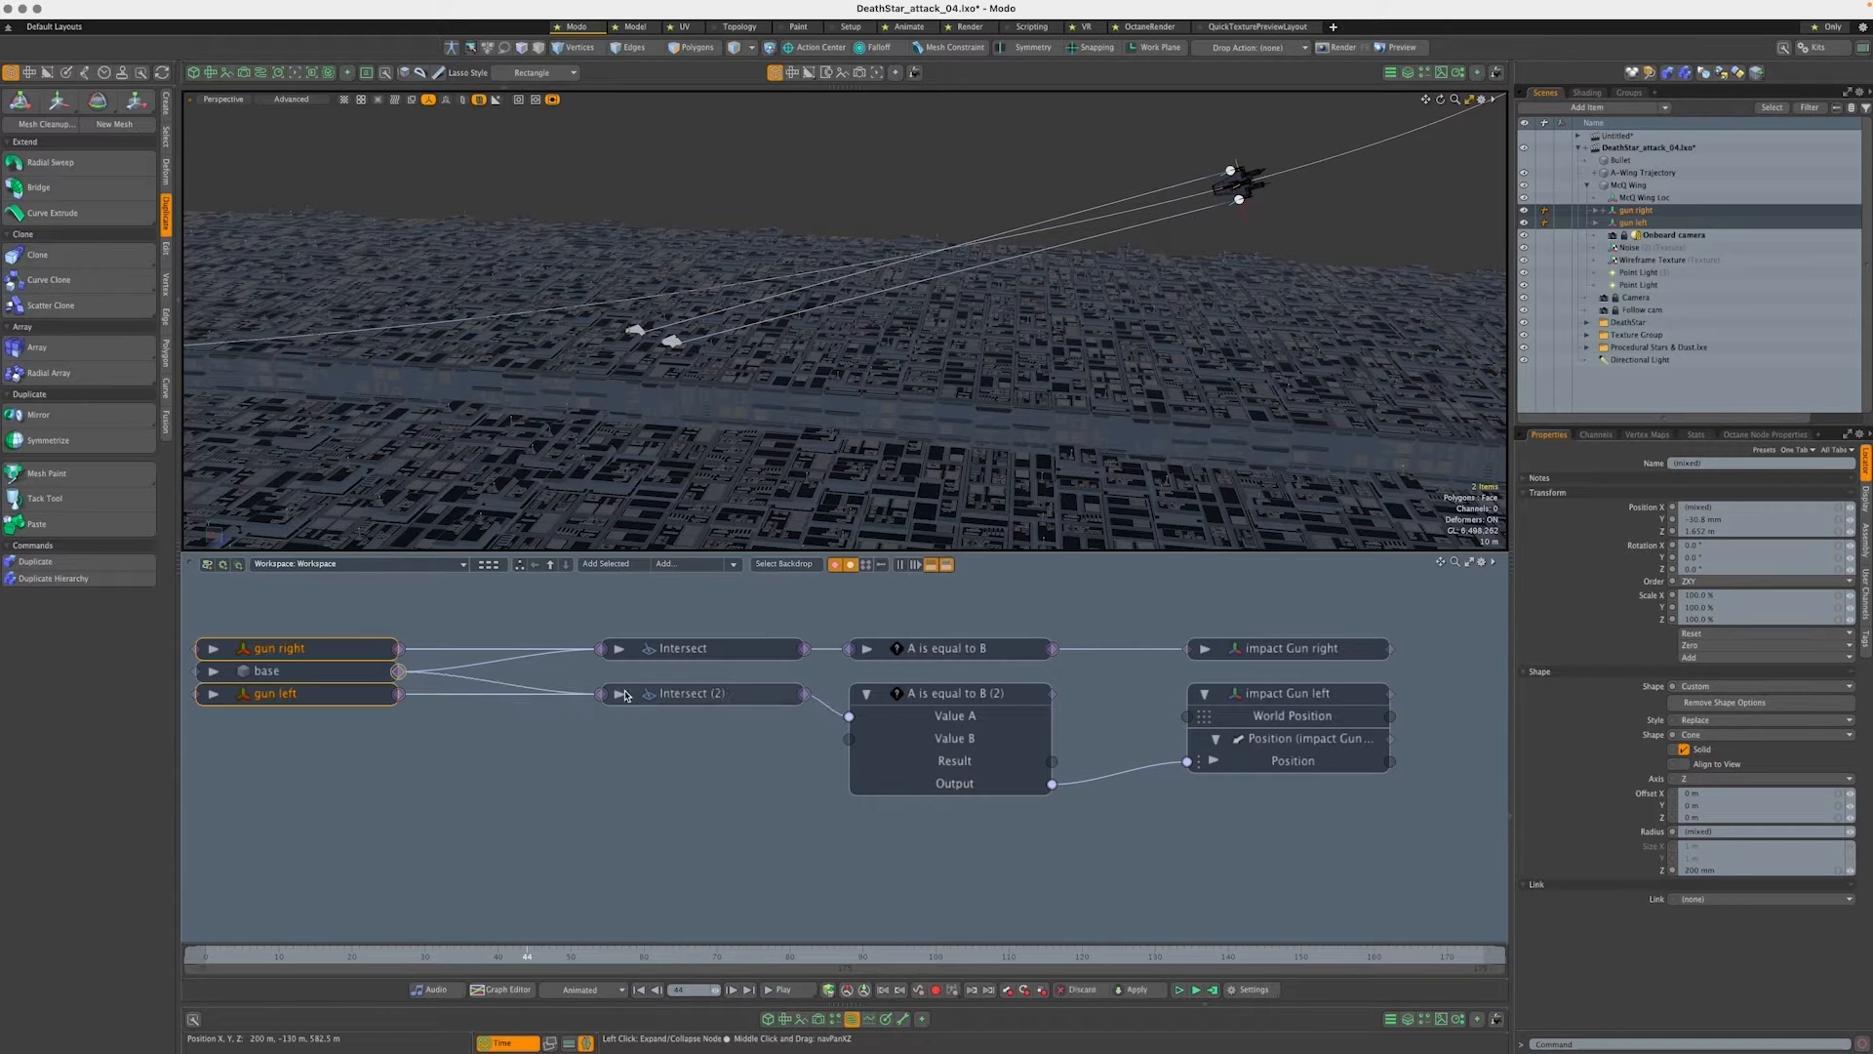
pyautogui.click(726, 703)
pyautogui.click(951, 648)
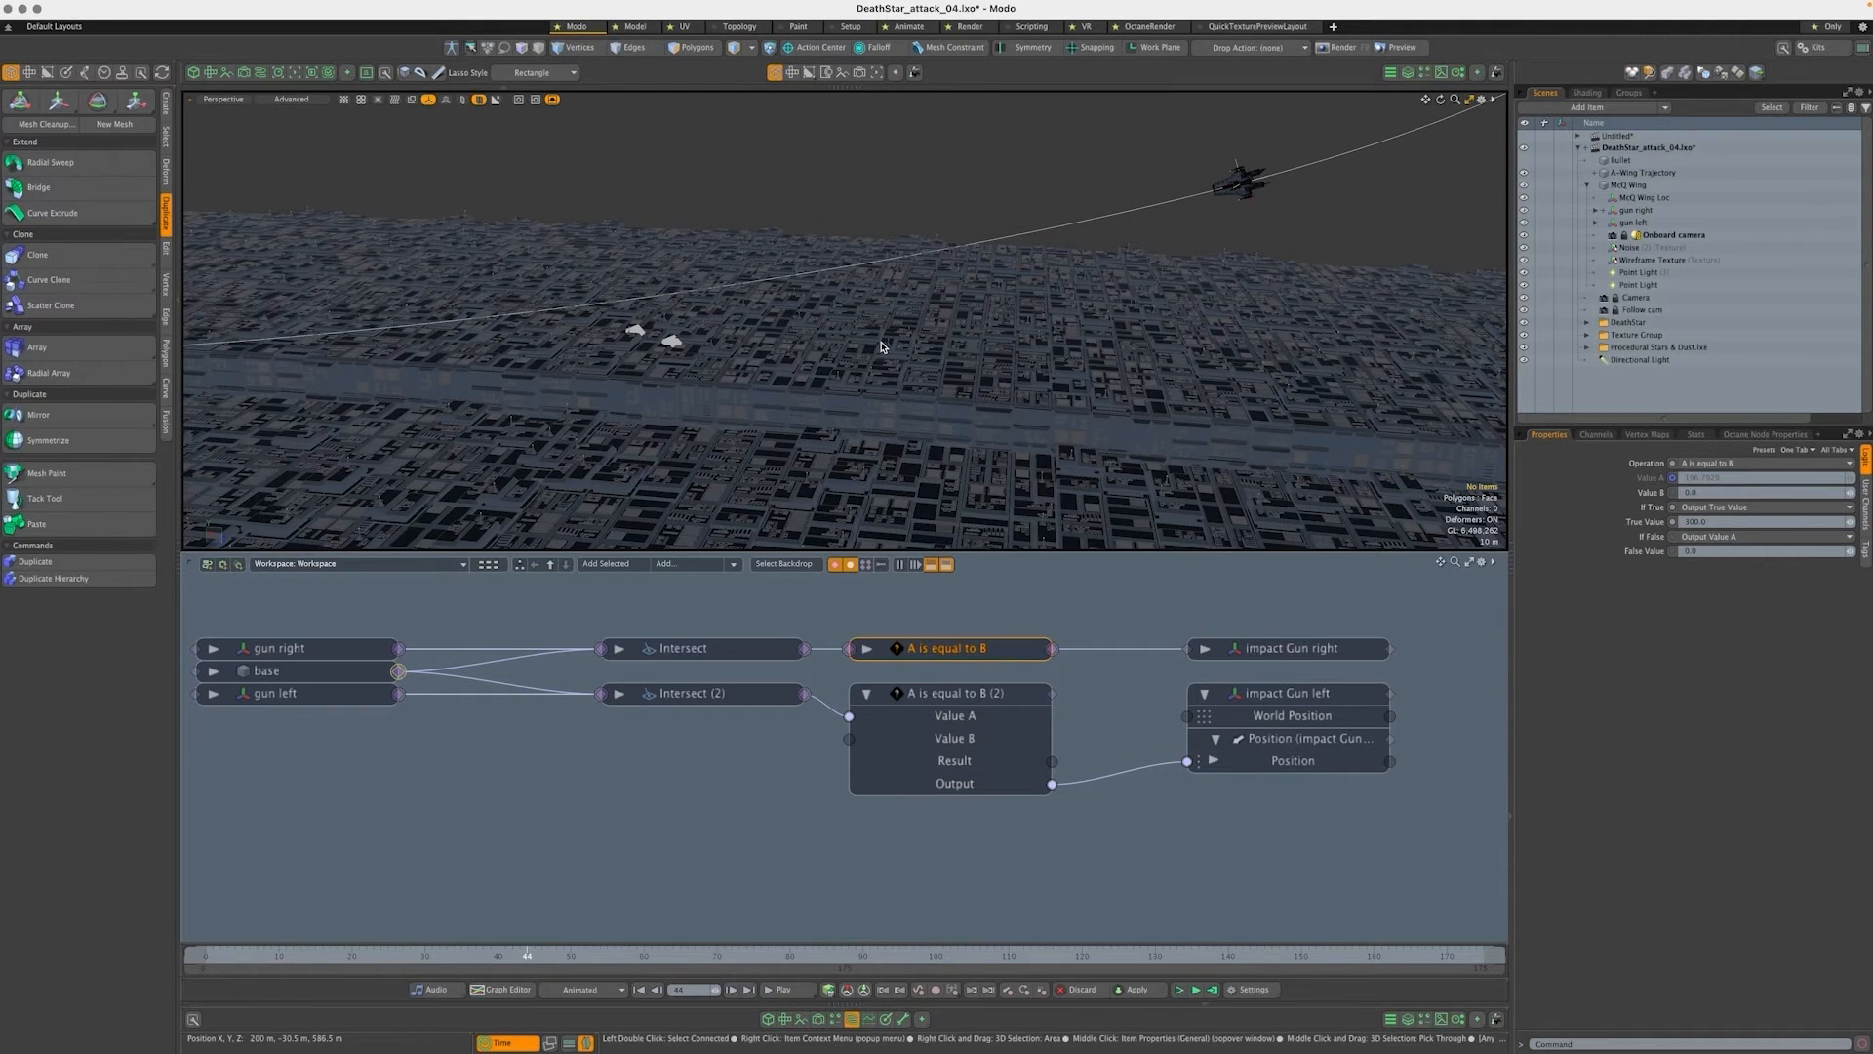
pyautogui.keyDown('ctrl'); pyautogui.keyDown('alt'); pyautogui.moveTo(875, 338); pyautogui.dragTo(812, 316); pyautogui.keyUp('alt'); pyautogui.keyUp('ctrl')
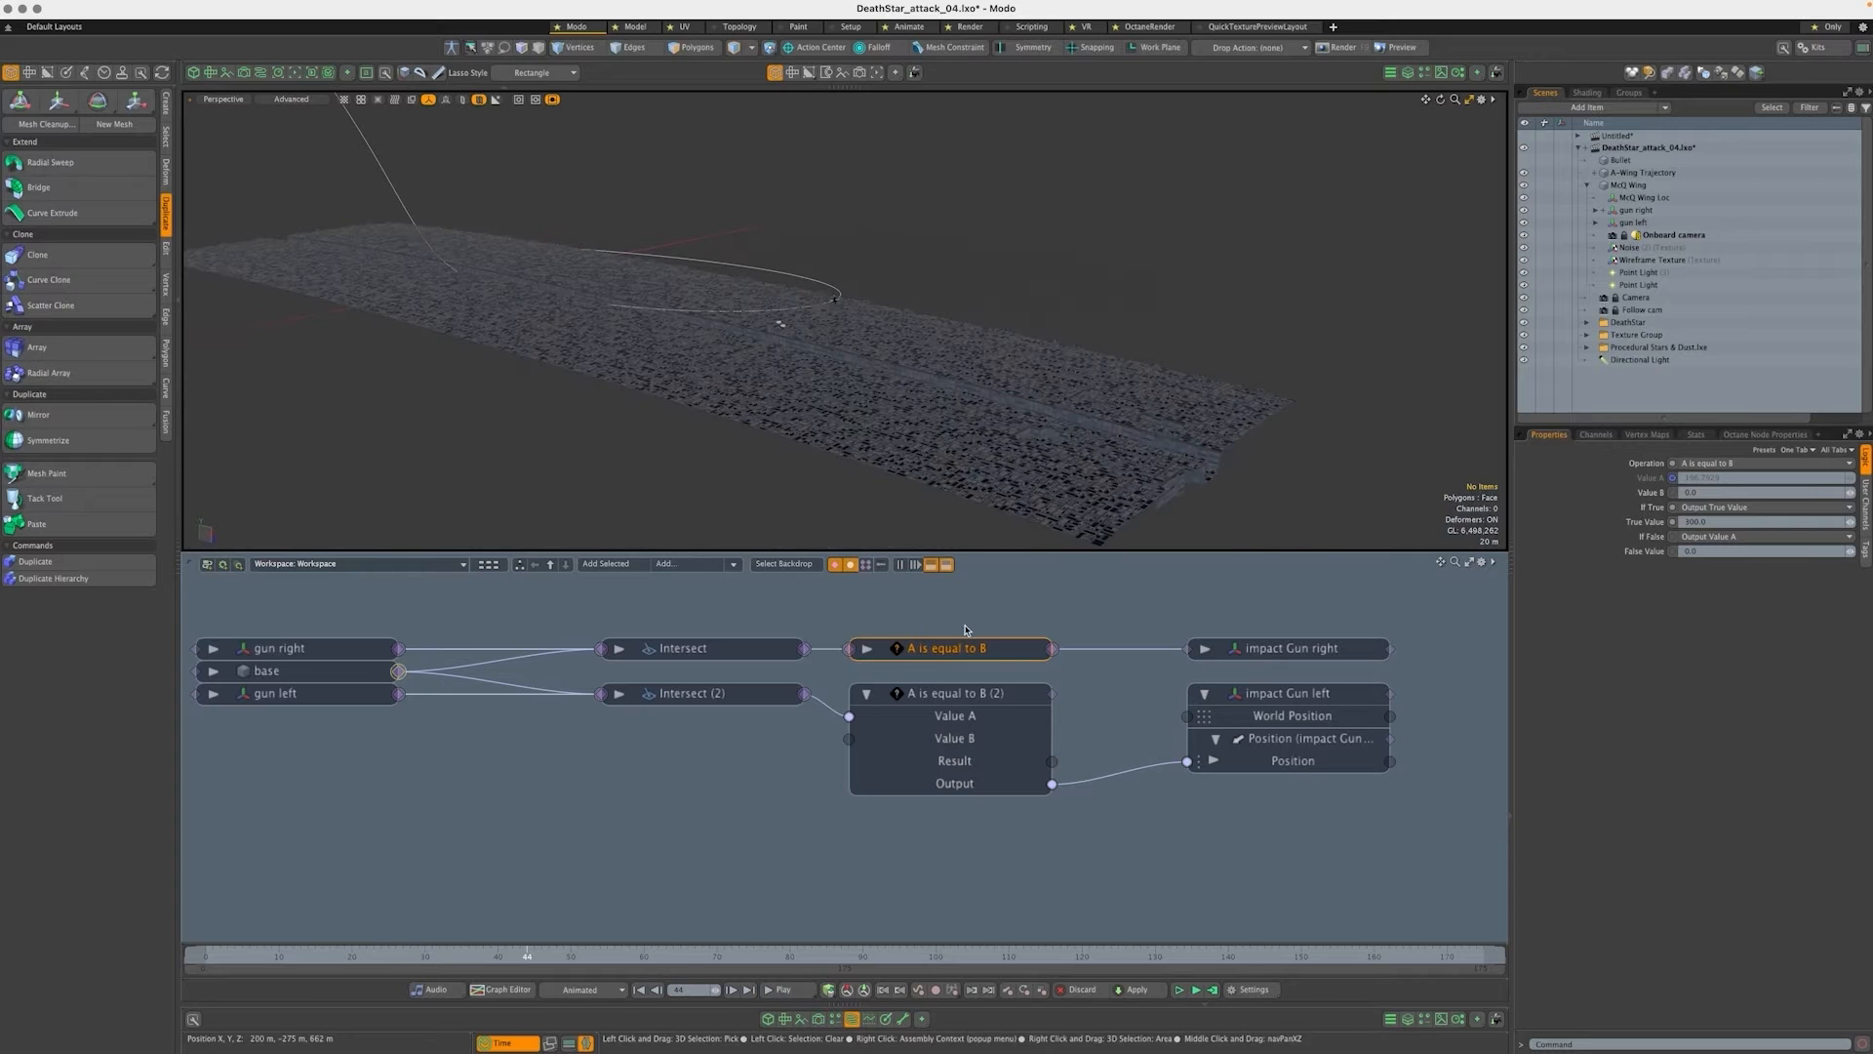
pyautogui.moveTo(533, 950)
pyautogui.mouseDown()
pyautogui.moveTo(1361, 942)
pyautogui.moveTo(1301, 945)
pyautogui.mouseUp()
pyautogui.keyDown('ctrl'); pyautogui.keyDown('alt'); pyautogui.moveTo(609, 166); pyautogui.dragTo(1103, 486); pyautogui.keyUp('alt'); pyautogui.keyUp('ctrl')
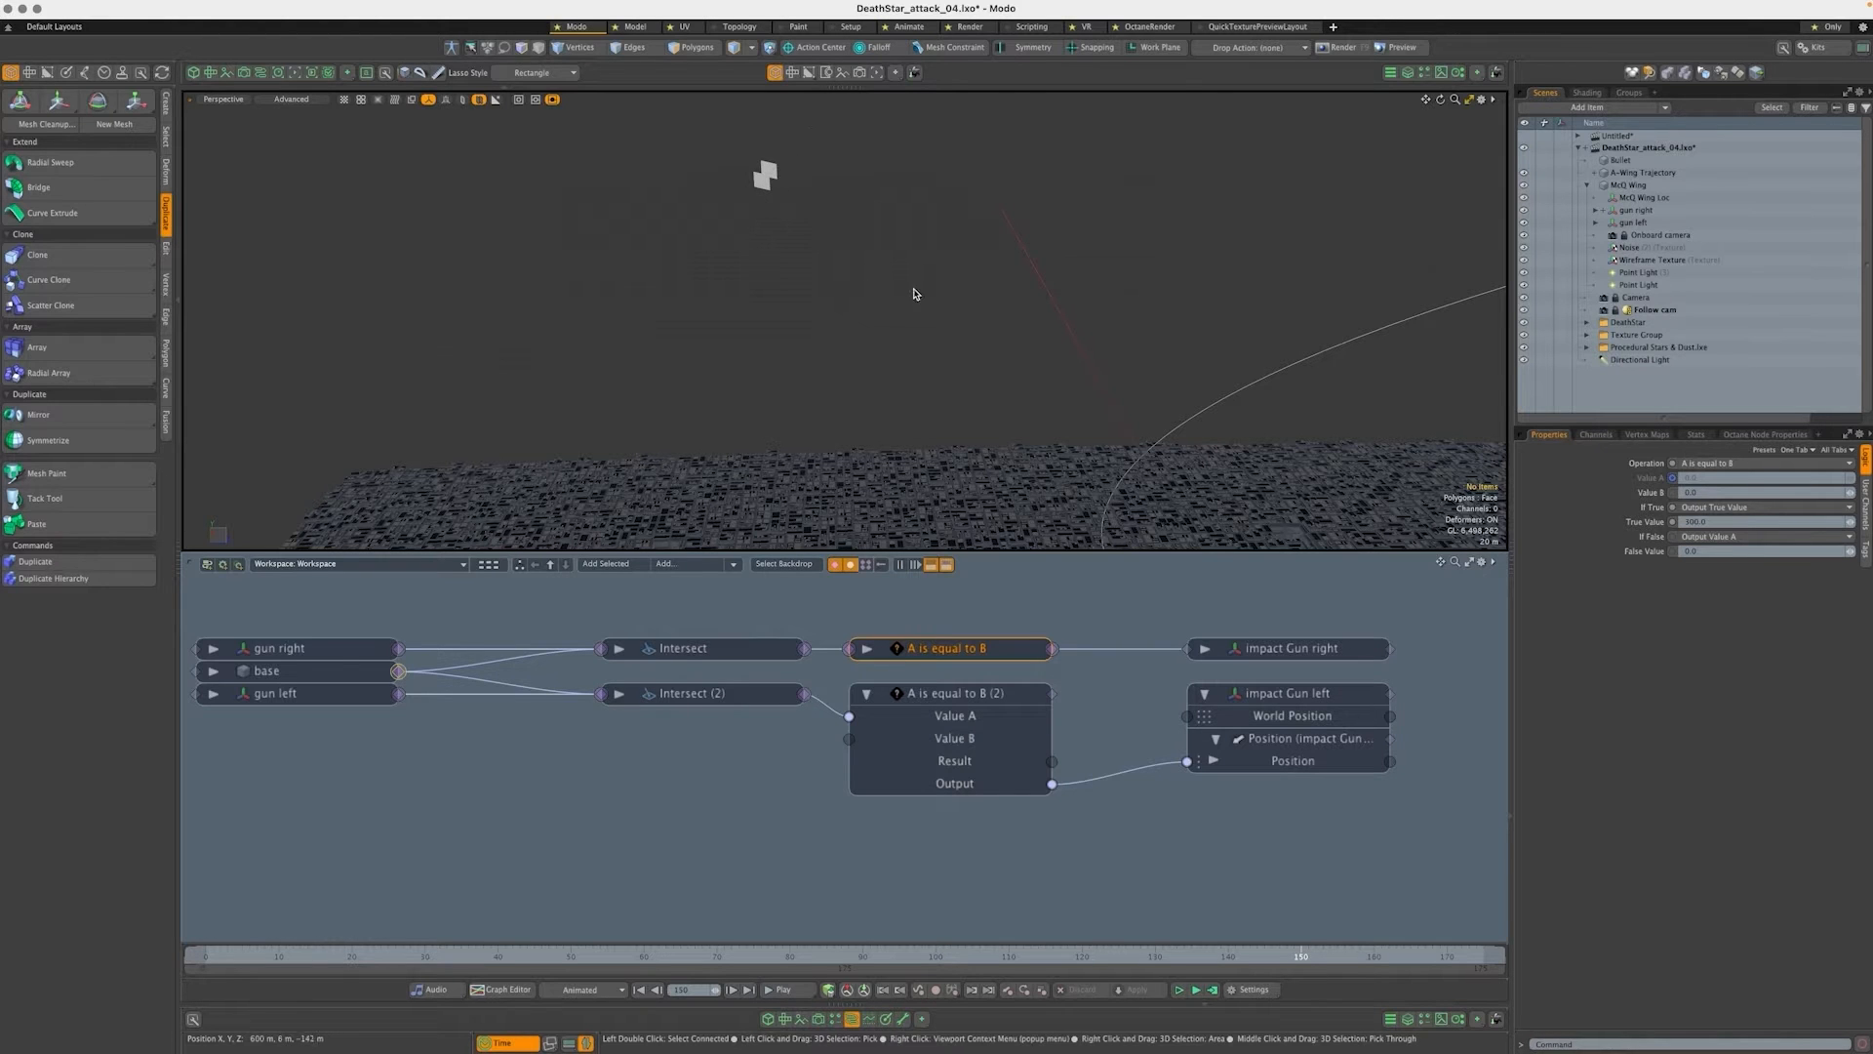
pyautogui.keyDown('alt'); pyautogui.moveTo(949, 293); pyautogui.dragTo(936, 306); pyautogui.keyUp('alt')
# Open the True Value of the A is equal to B (2) node for editing, and collapse the node
pyautogui.click(1019, 695)
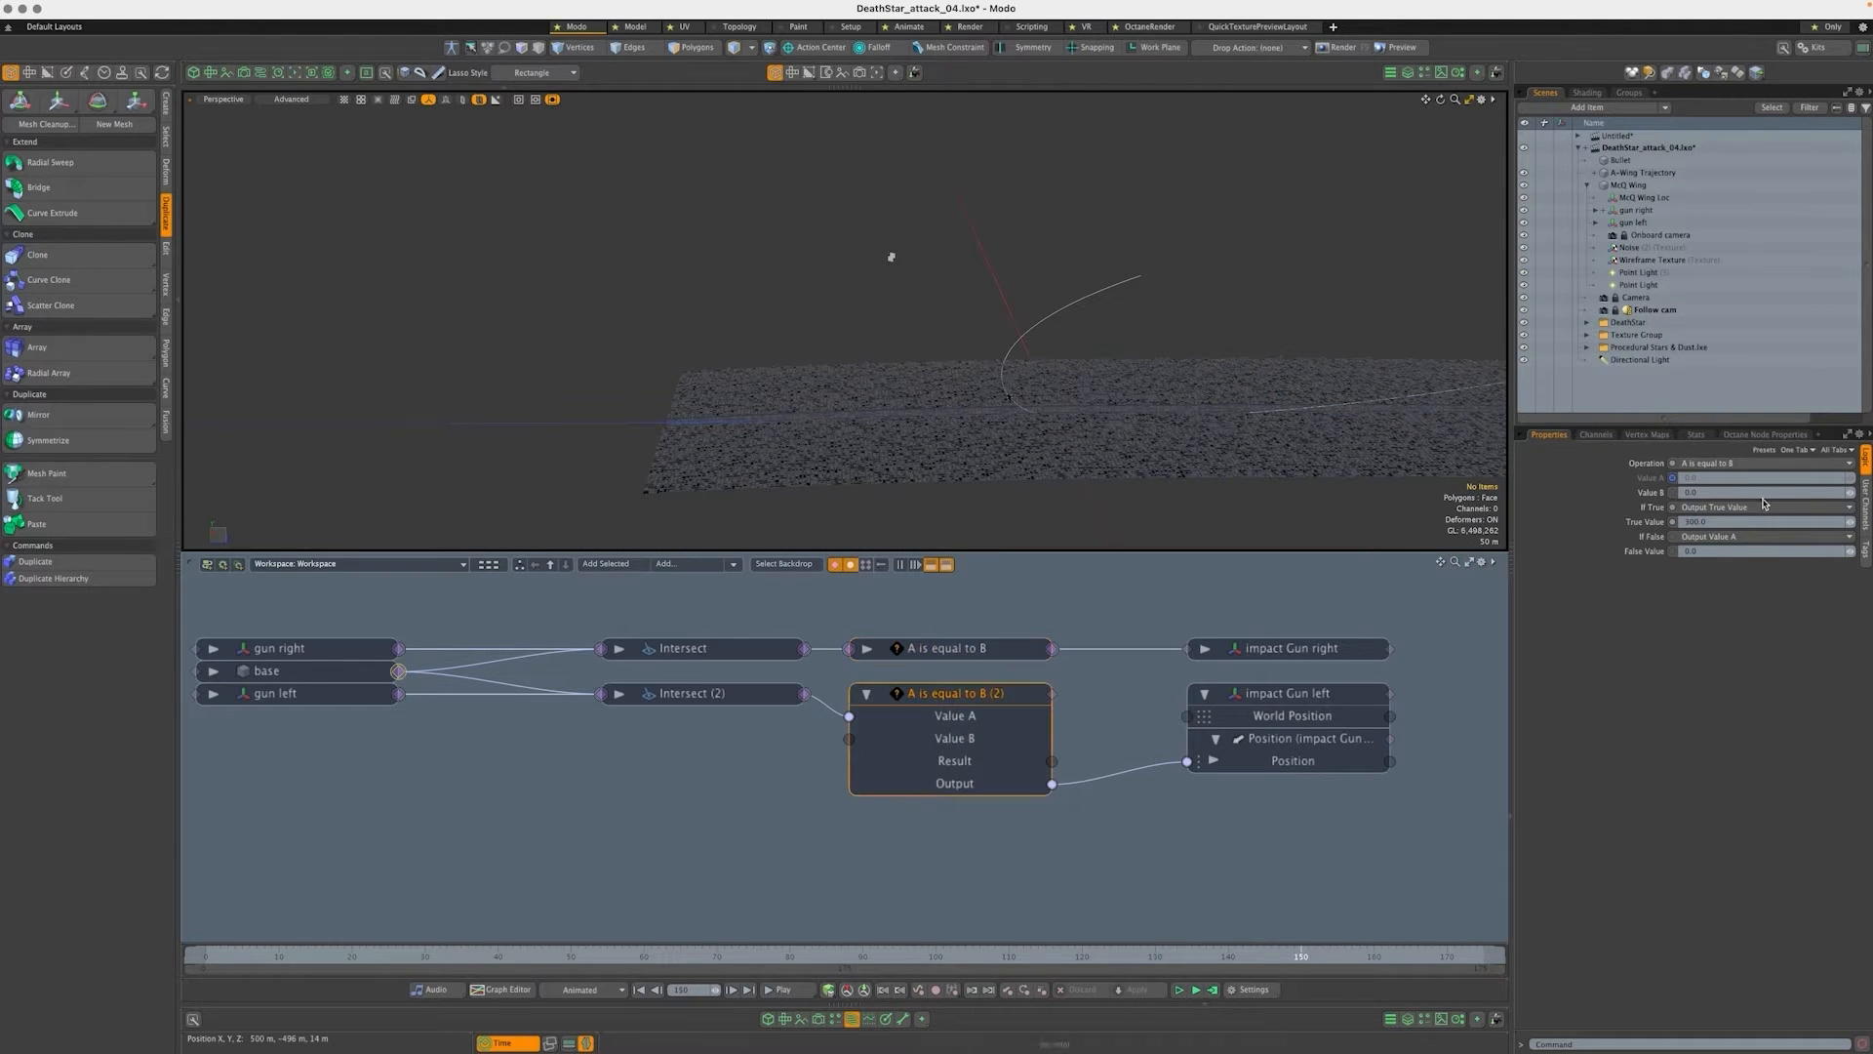
pyautogui.click(1705, 524)
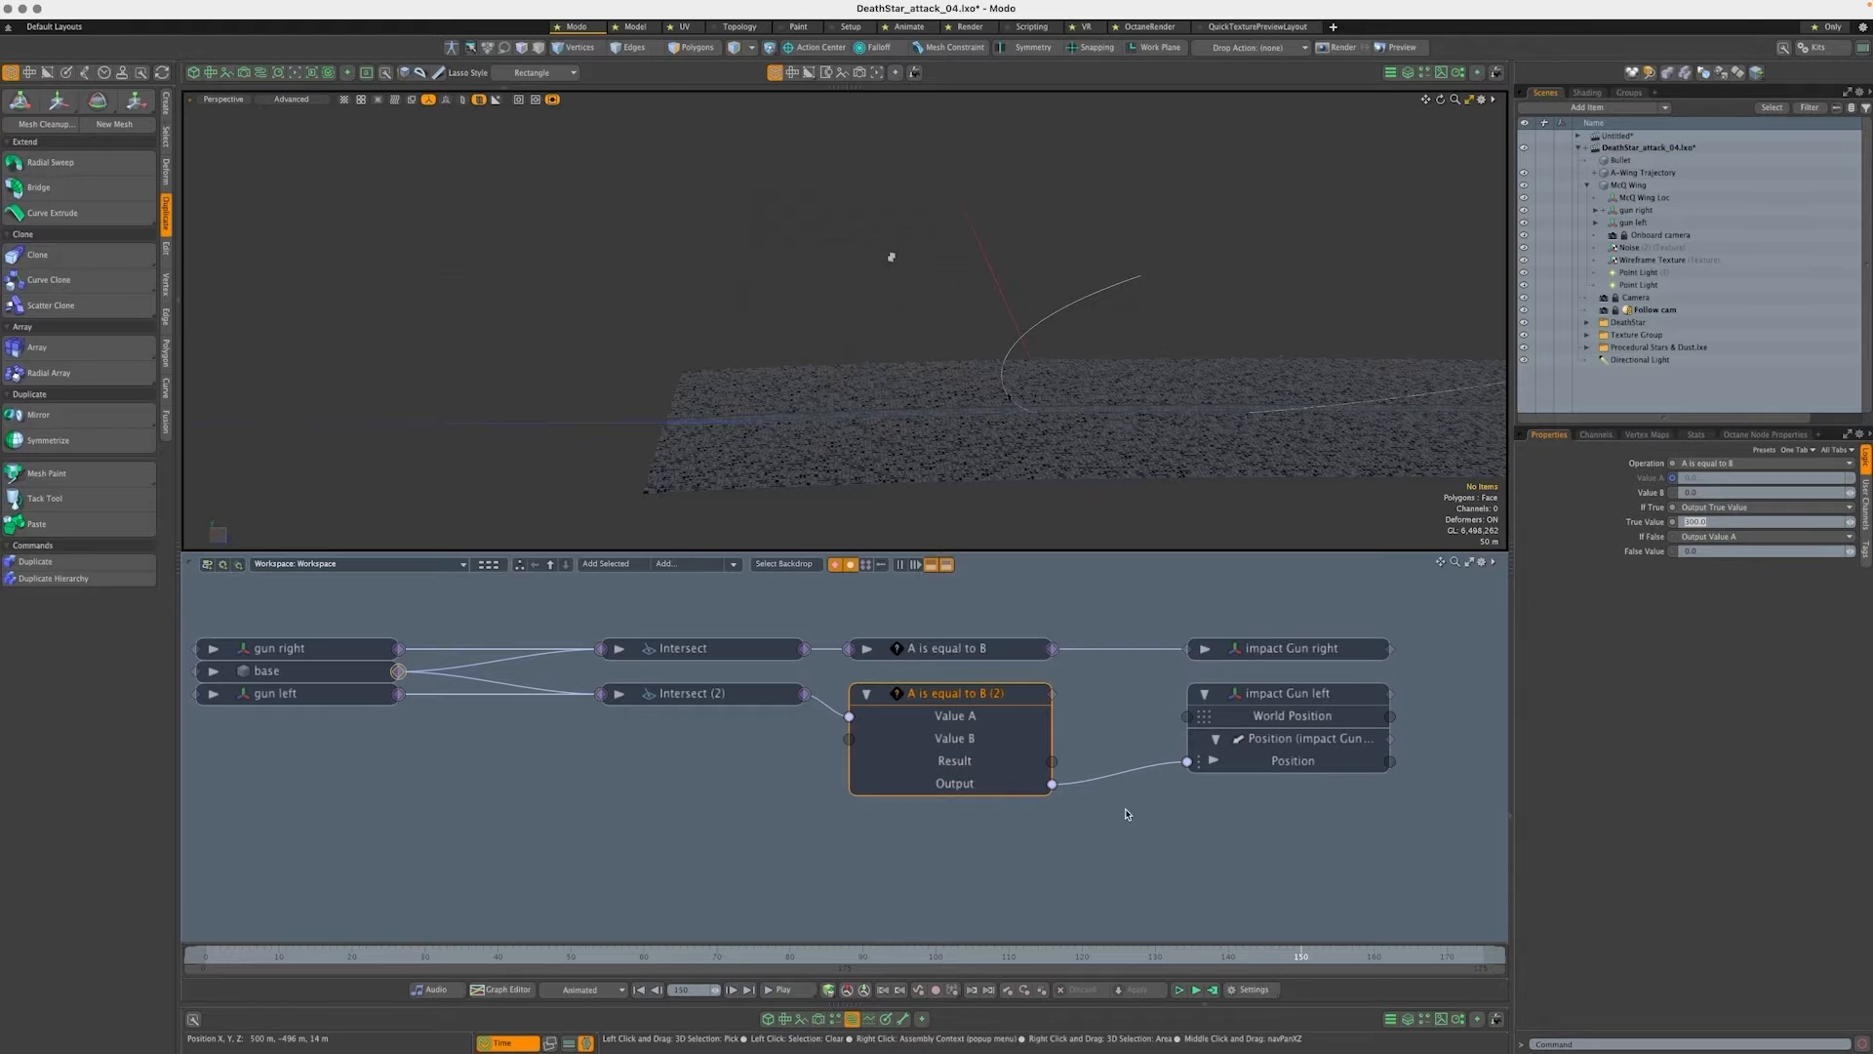
pyautogui.write('100')
pyautogui.click(867, 695)
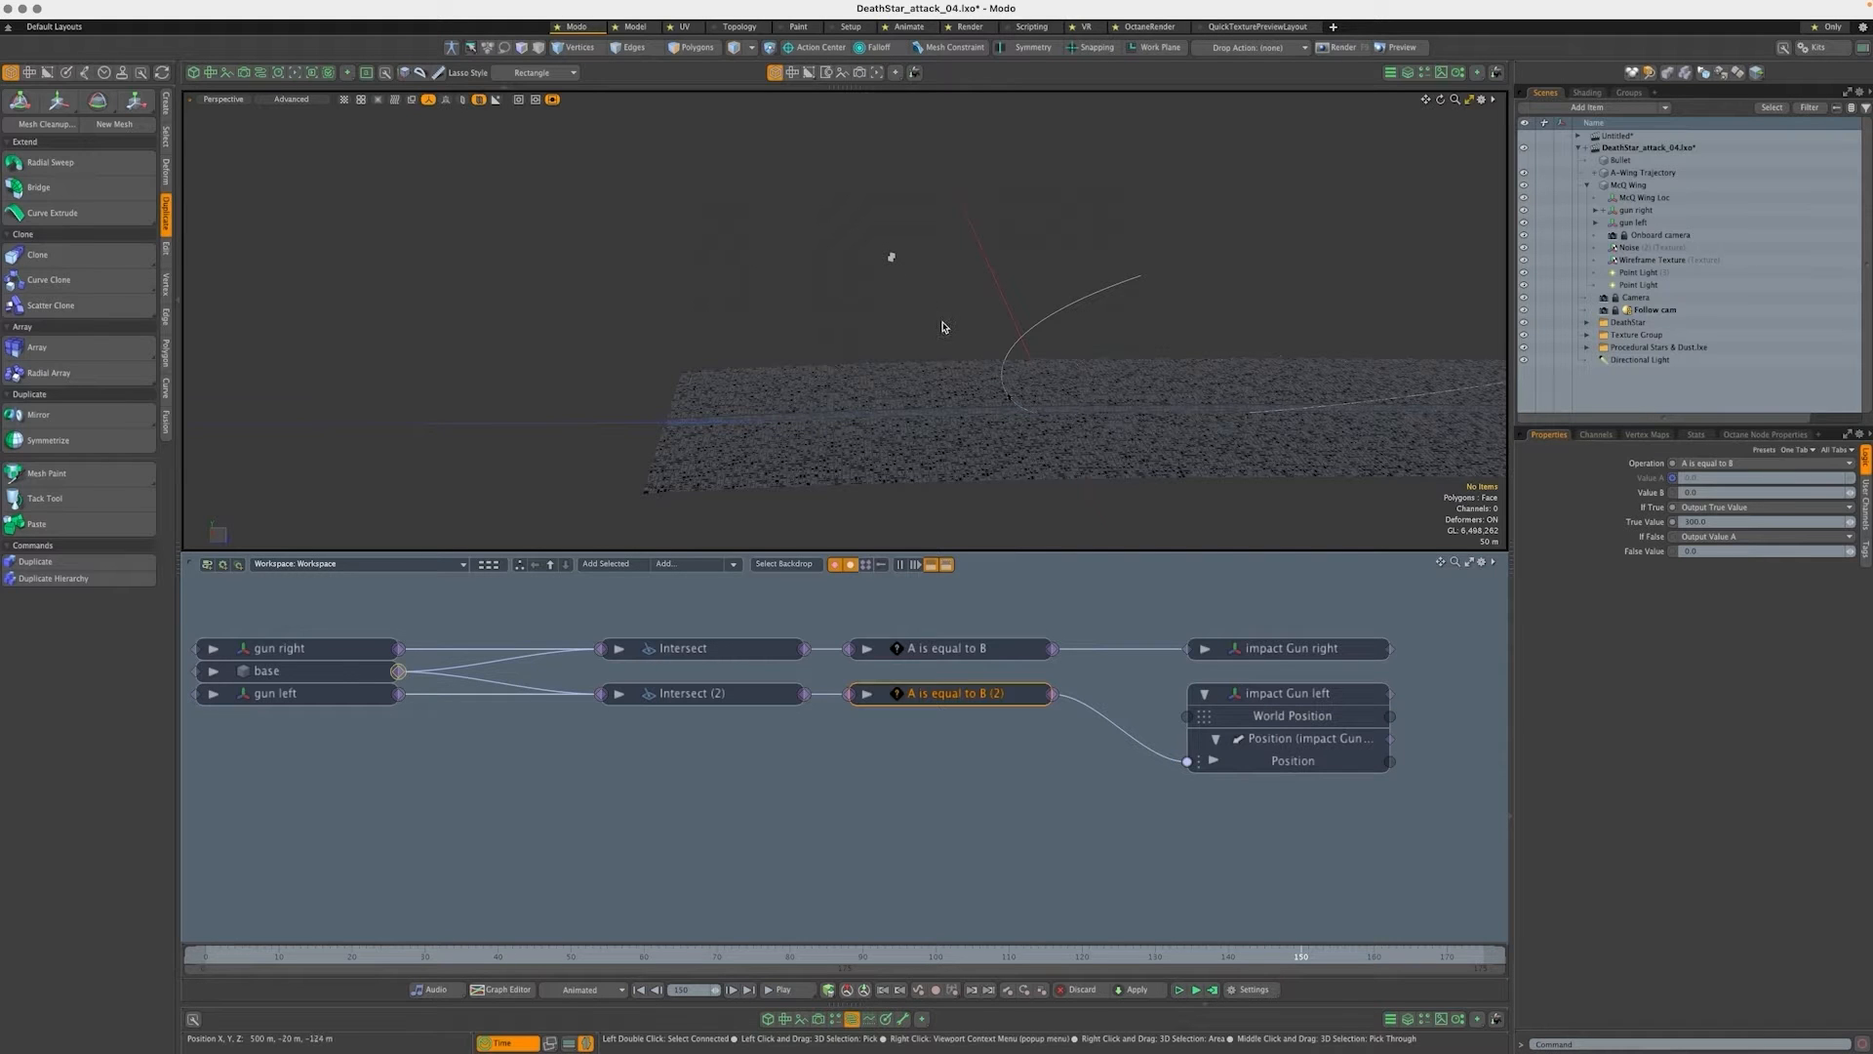
# Examine the node chain from A-Wing Trajectory through the path constraint and McQ Wing to the Measure Distance node
pyautogui.click(697, 755)
pyautogui.scroll(-2, 697, 755)
pyautogui.moveTo(576, 586); pyautogui.dragTo(861, 770, button='middle')
pyautogui.scroll(1, 919, 695)
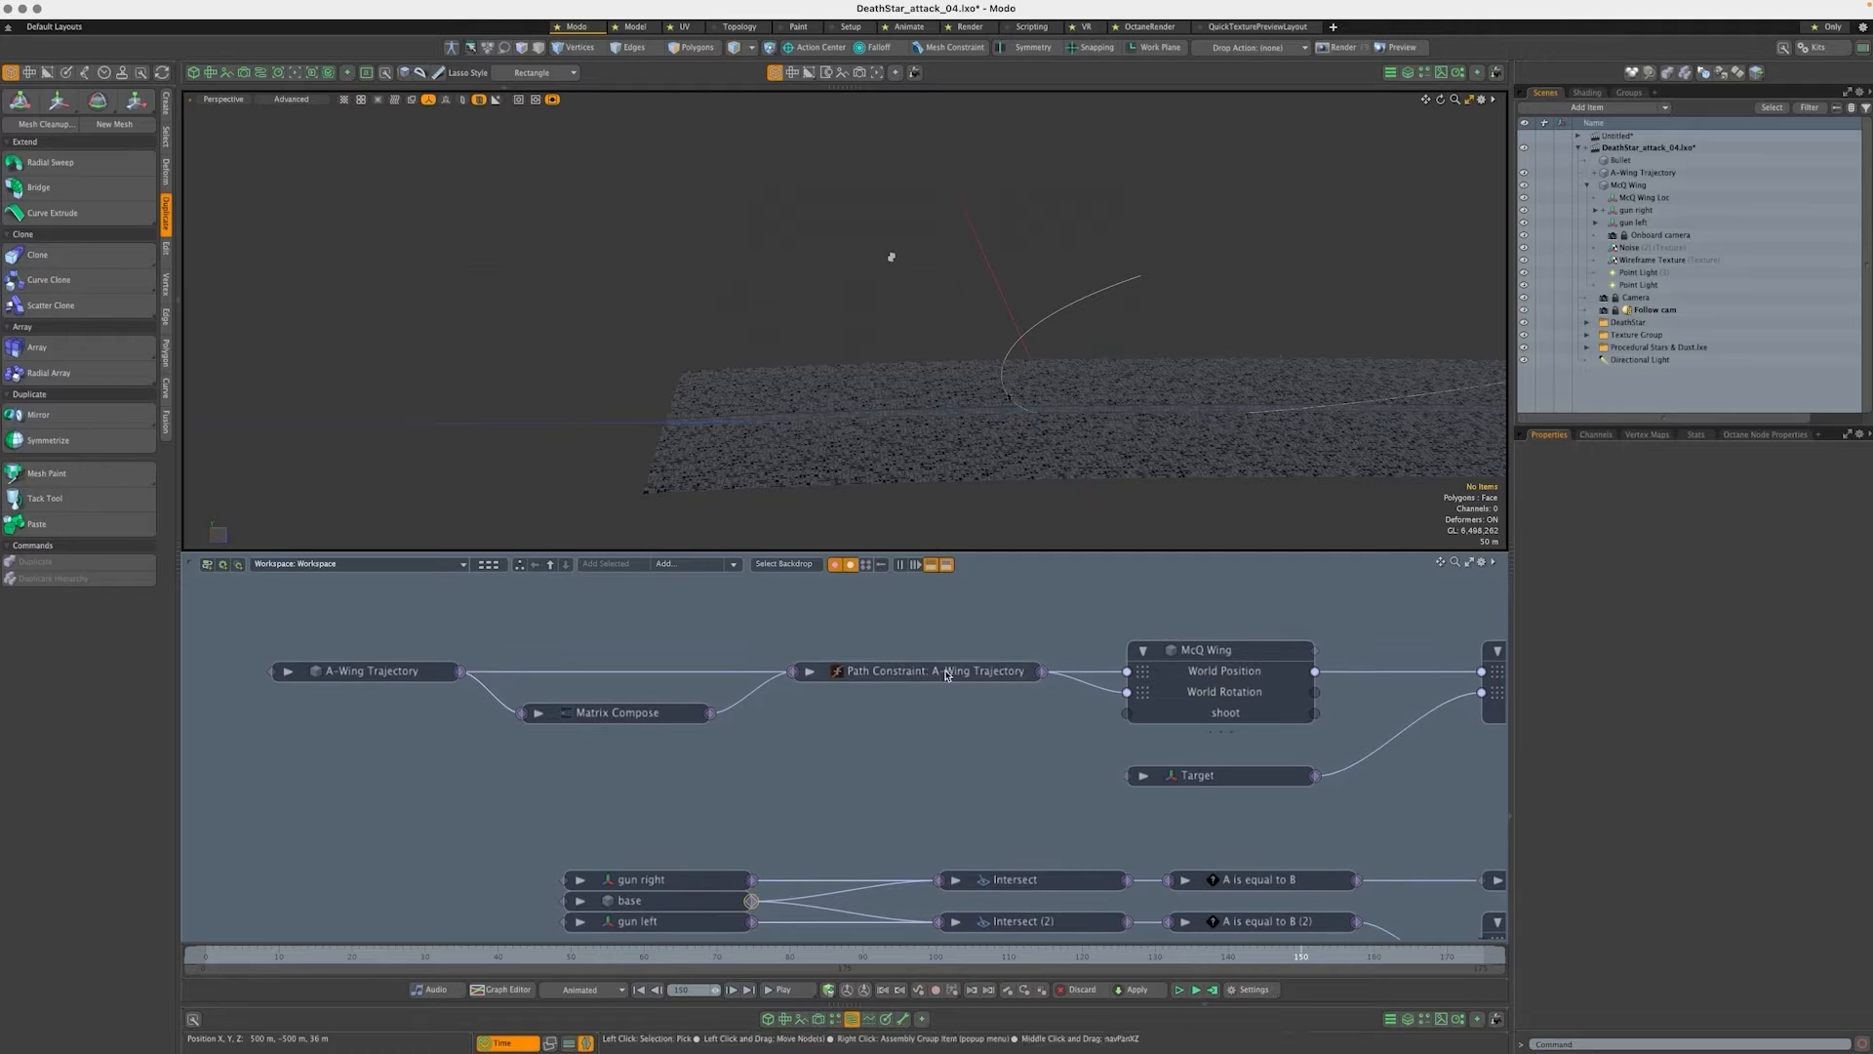
pyautogui.scroll(-2, 1131, 651)
pyautogui.moveTo(1180, 654); pyautogui.dragTo(948, 664, button='middle')
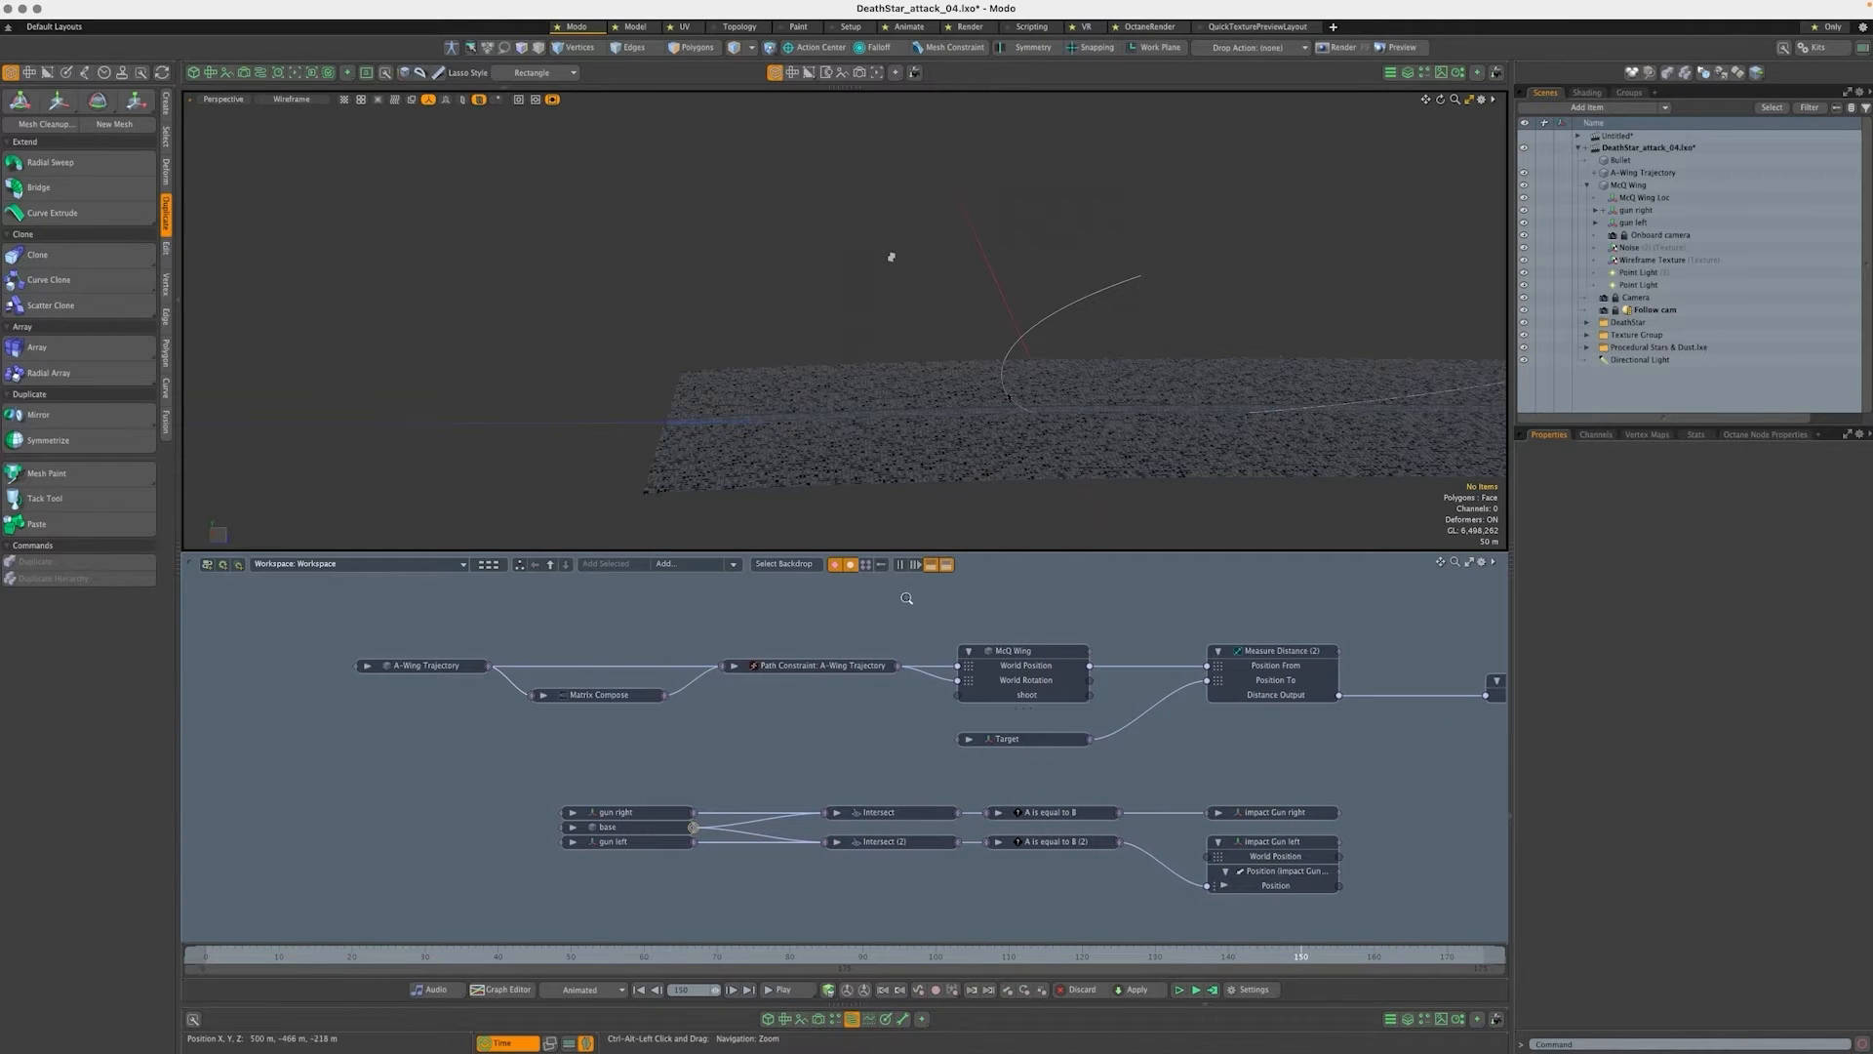
# Scrub back to near the start of the timeline and collapse the impact Gun left node
pyautogui.click(231, 959)
pyautogui.moveTo(234, 963)
pyautogui.mouseDown()
pyautogui.moveTo(1071, 959)
pyautogui.moveTo(242, 956)
pyautogui.mouseUp()
pyautogui.scroll(-3, 970, 627)
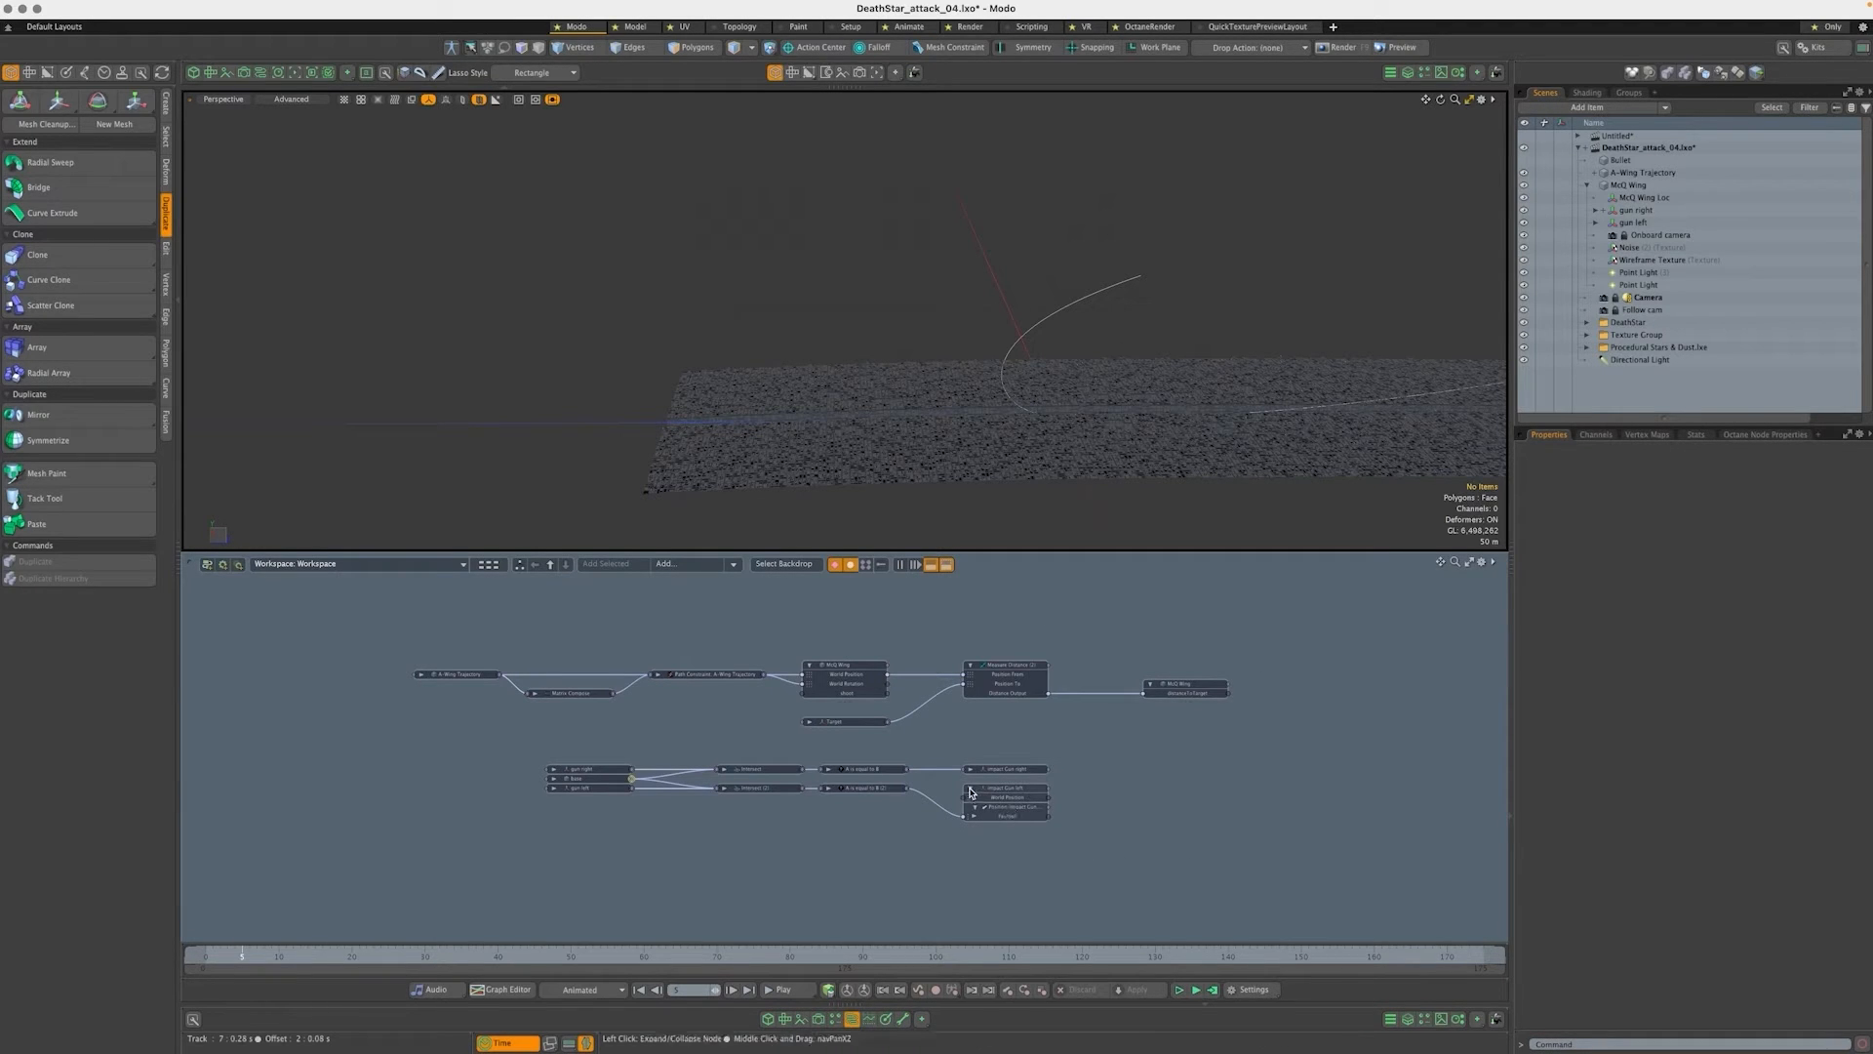
pyautogui.keyDown('ctrl'); pyautogui.keyDown('alt'); pyautogui.moveTo(1108, 786); pyautogui.dragTo(1239, 761); pyautogui.keyUp('alt'); pyautogui.keyUp('ctrl')
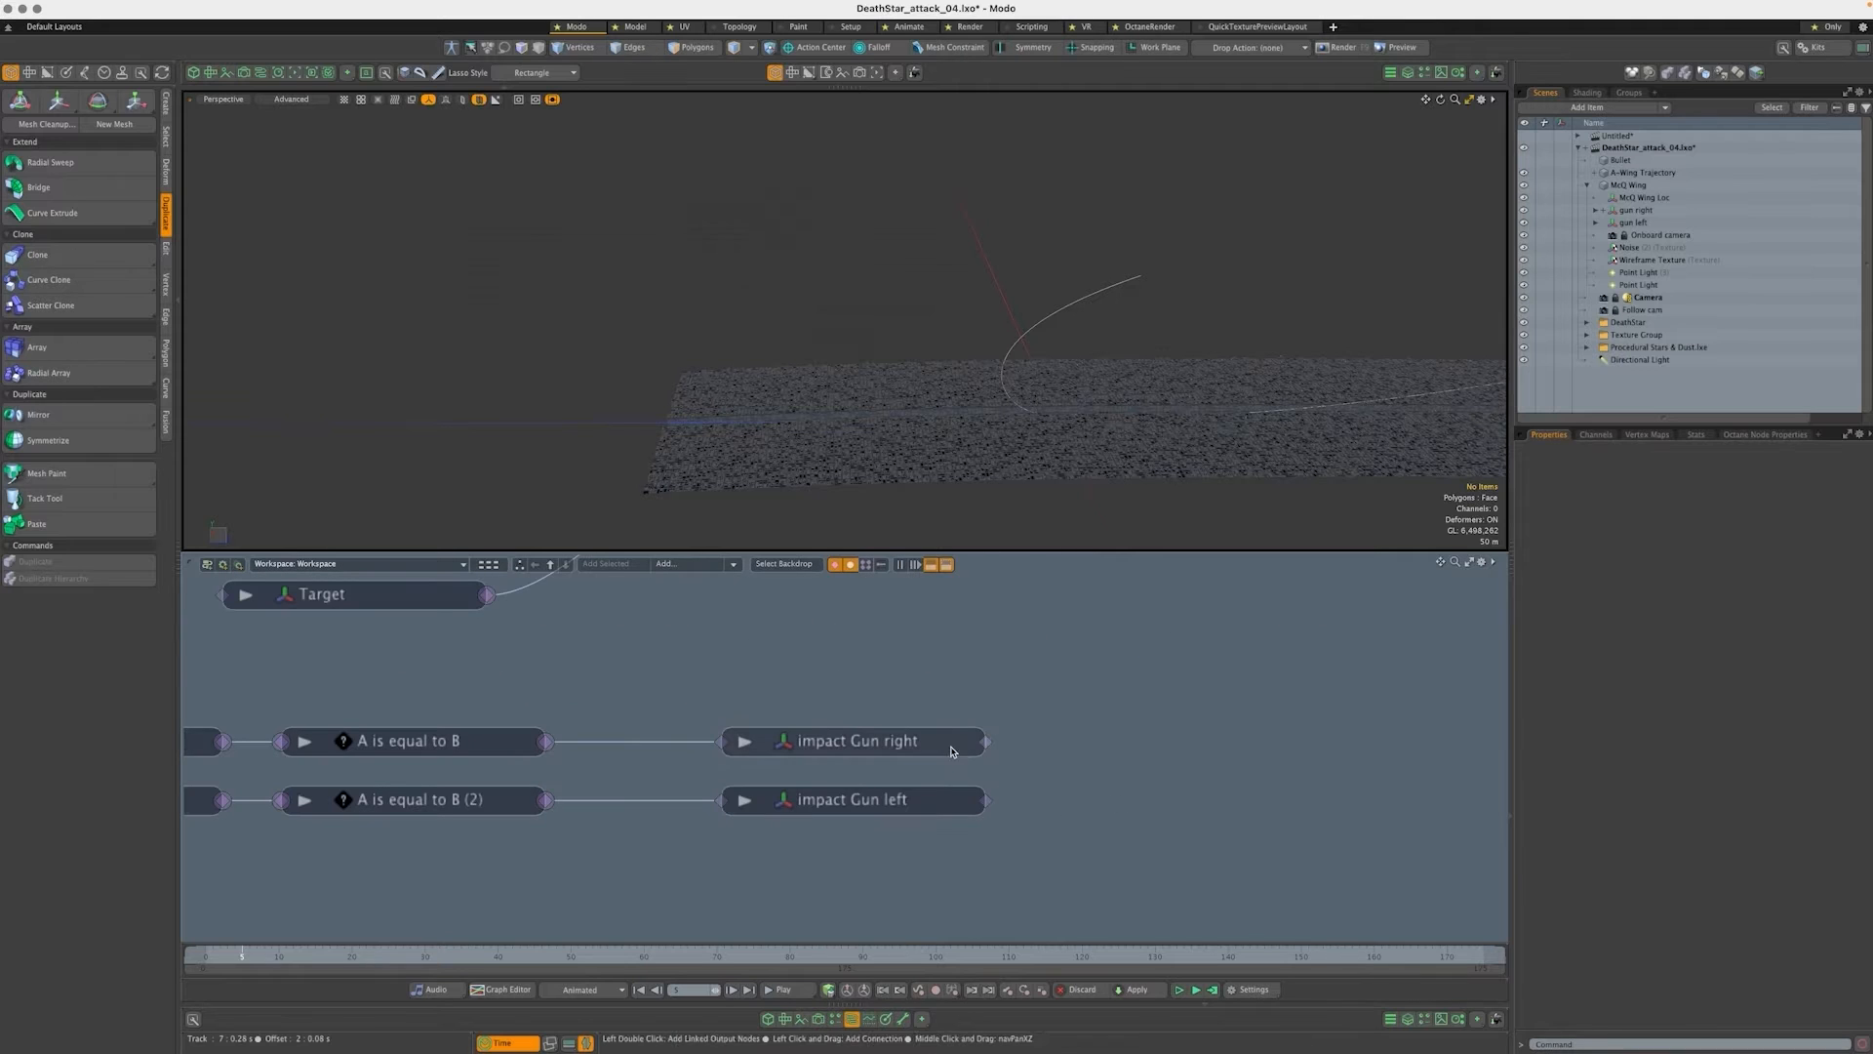
# Select and deselect the impact Gun left node, and inspect both impact locators above the Death Star surface
pyautogui.click(915, 796)
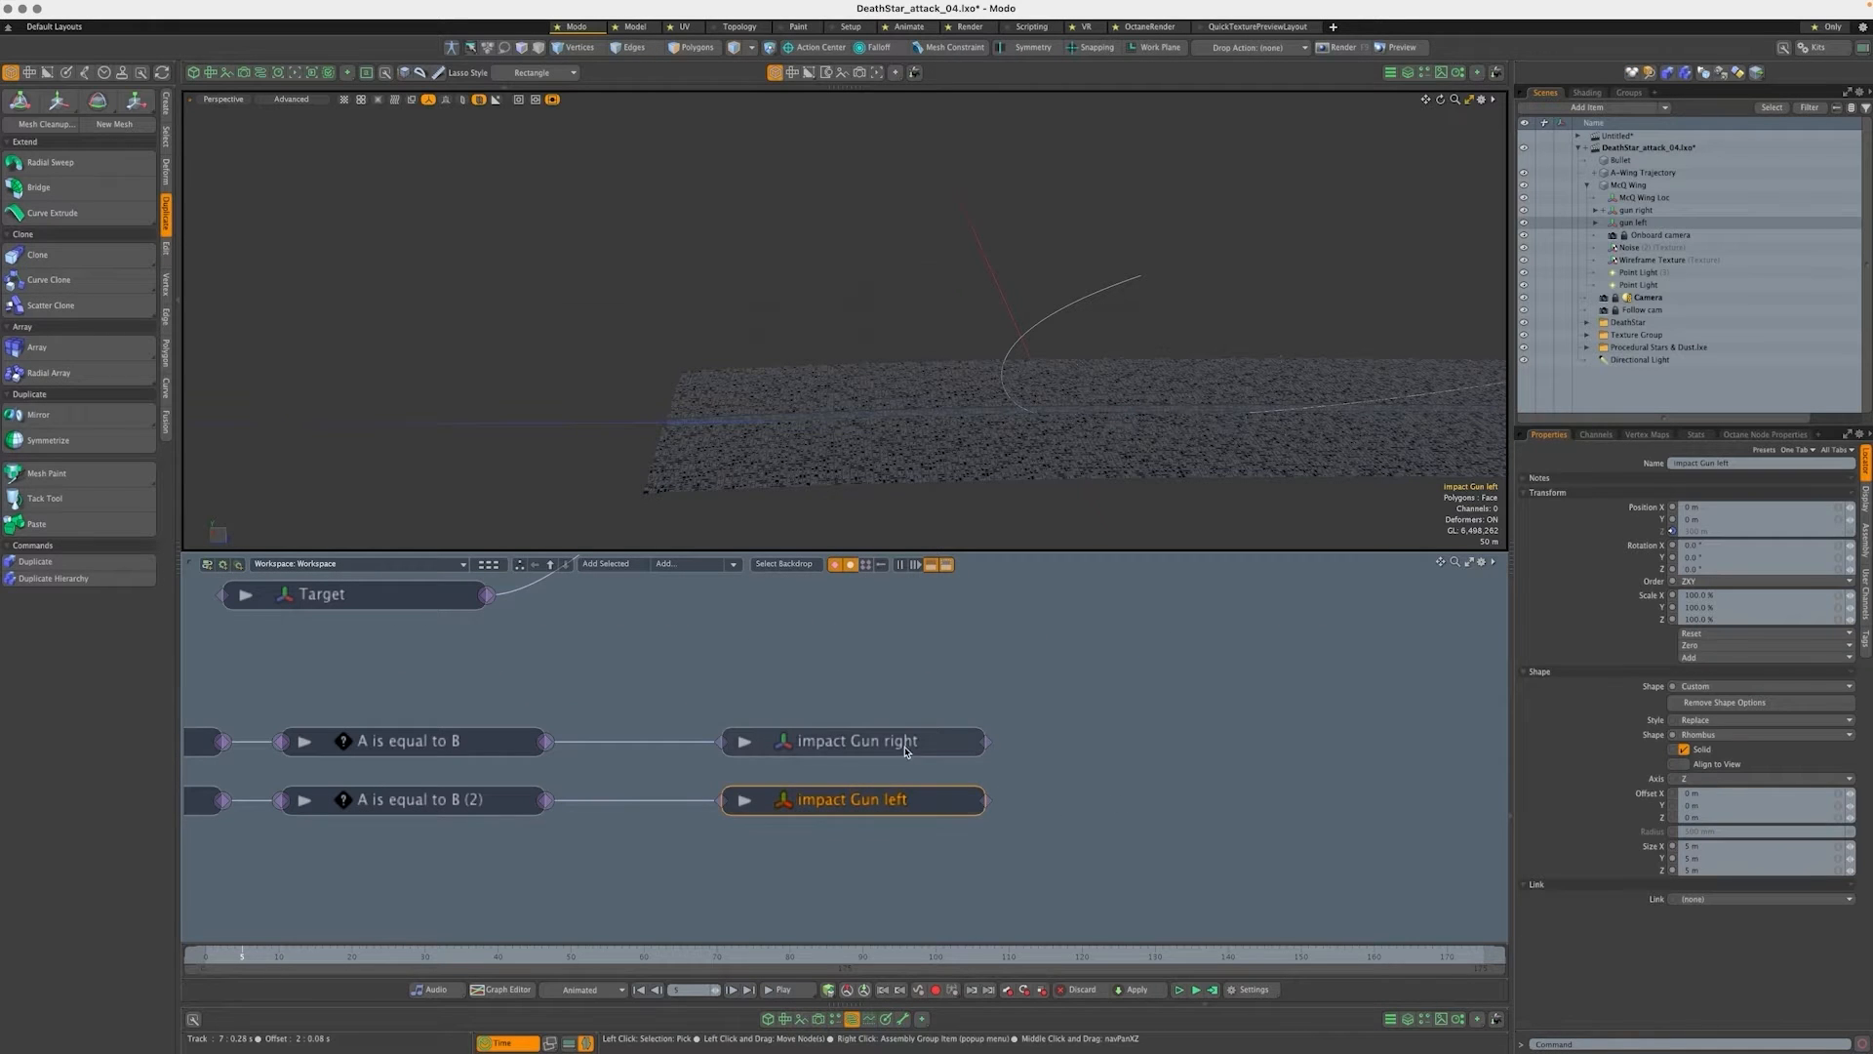
pyautogui.press('Escape')
pyautogui.keyDown('alt'); pyautogui.moveTo(1184, 422); pyautogui.dragTo(857, 302); pyautogui.keyUp('alt')
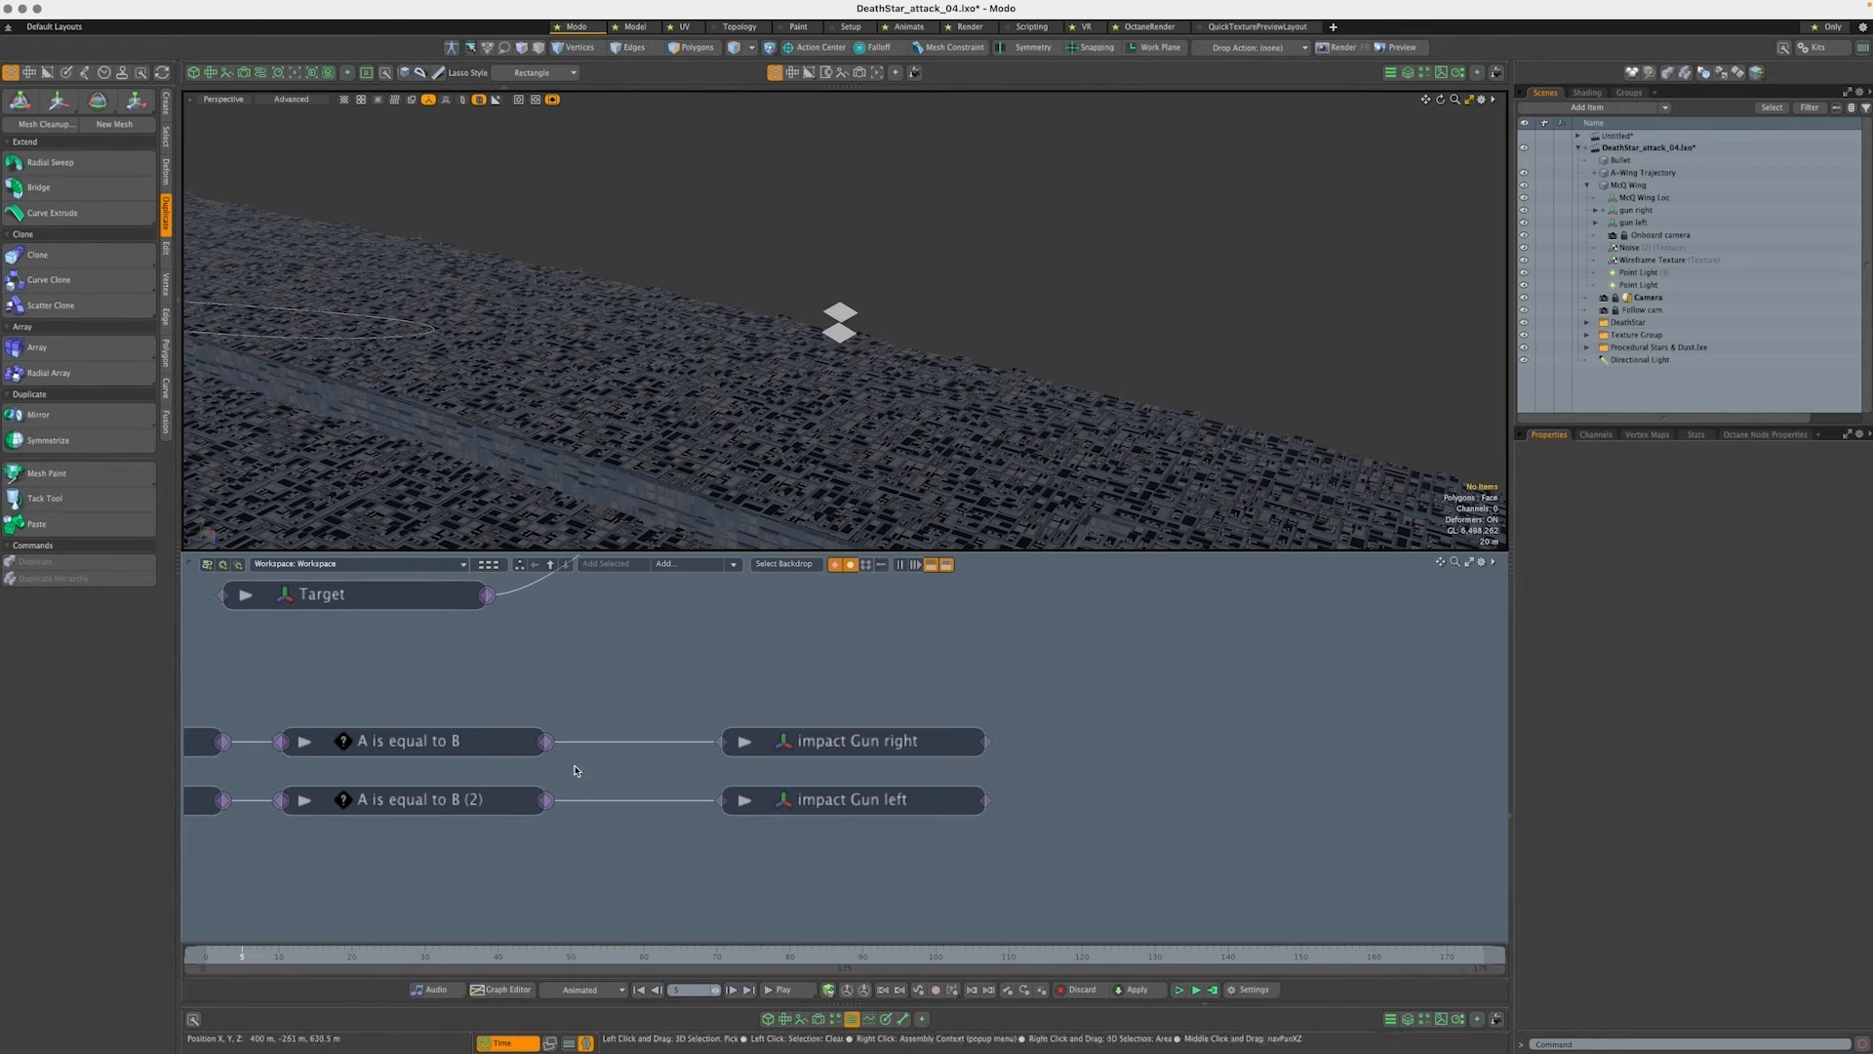
pyautogui.scroll(-3, 976, 332)
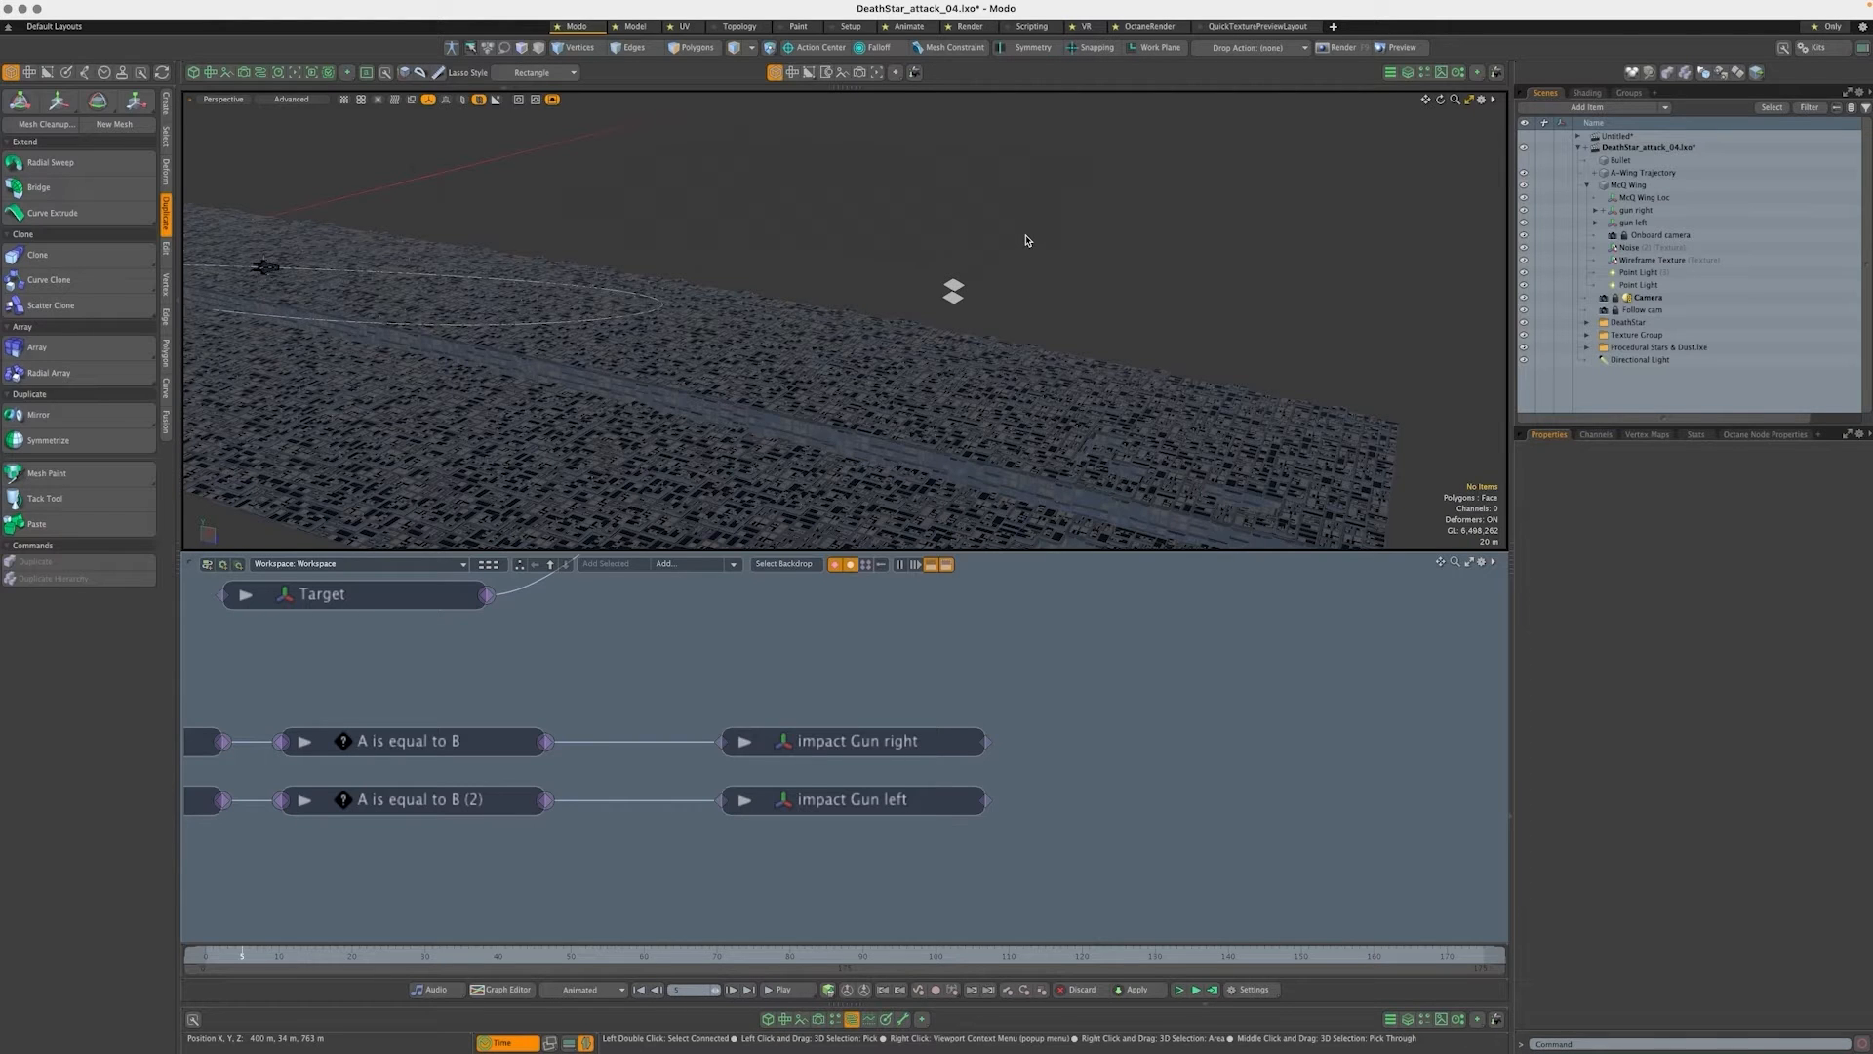
# Add the impact Gun right and impact Gun left items to the After Effects I/O group and check the AfterFX_IO group's contents
pyautogui.moveTo(888, 722); pyautogui.dragTo(951, 866)
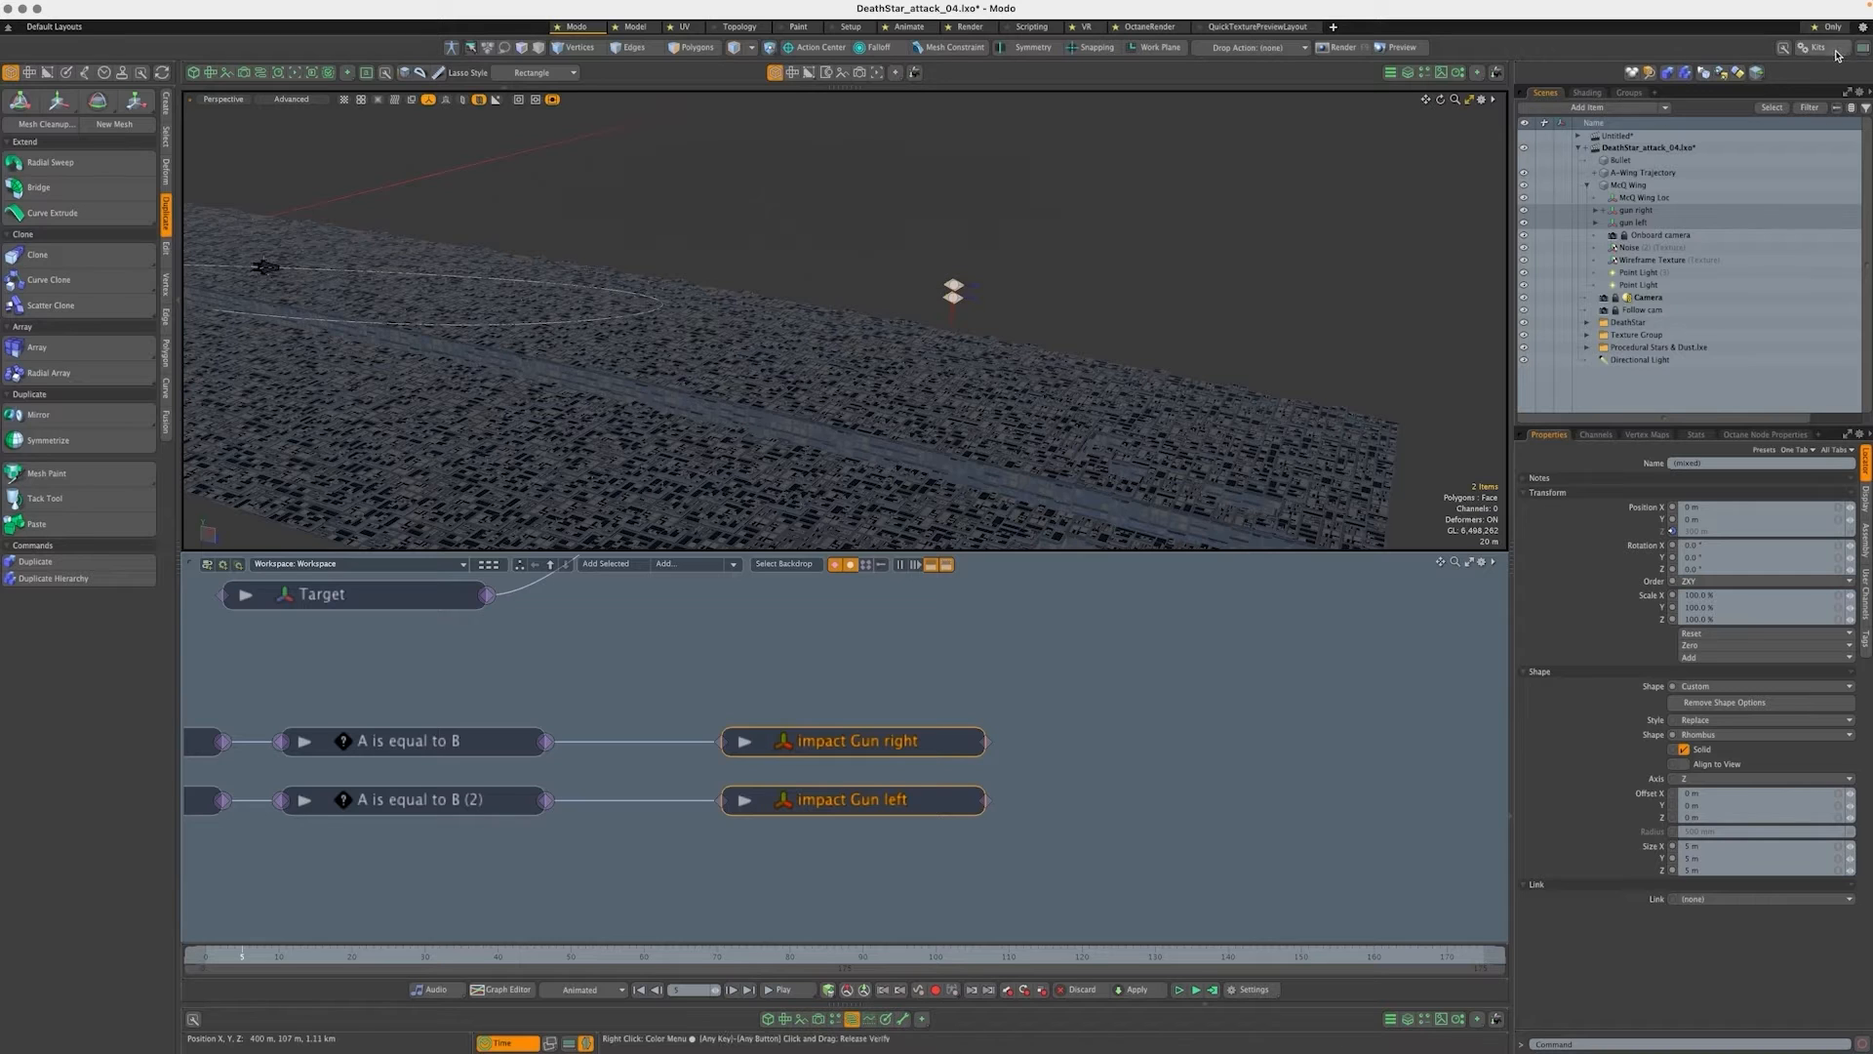
pyautogui.click(1834, 49)
pyautogui.click(1704, 98)
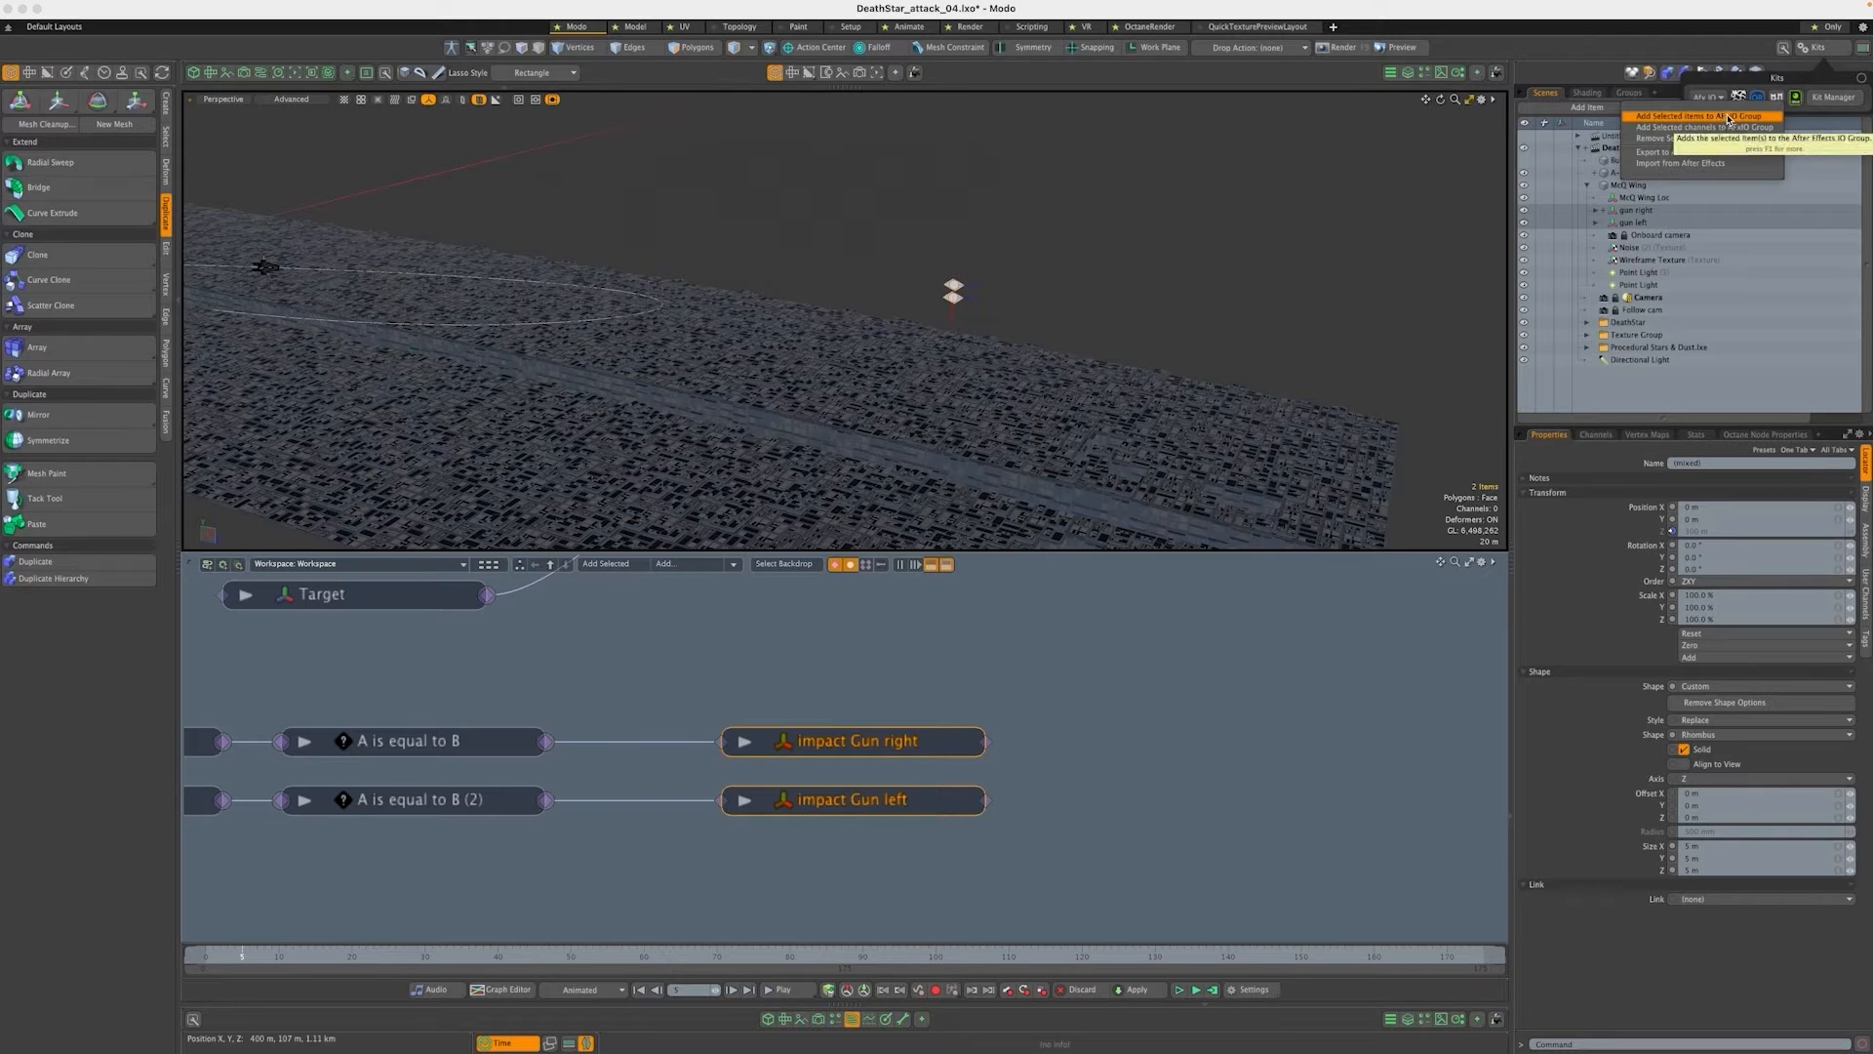
pyautogui.click(1737, 117)
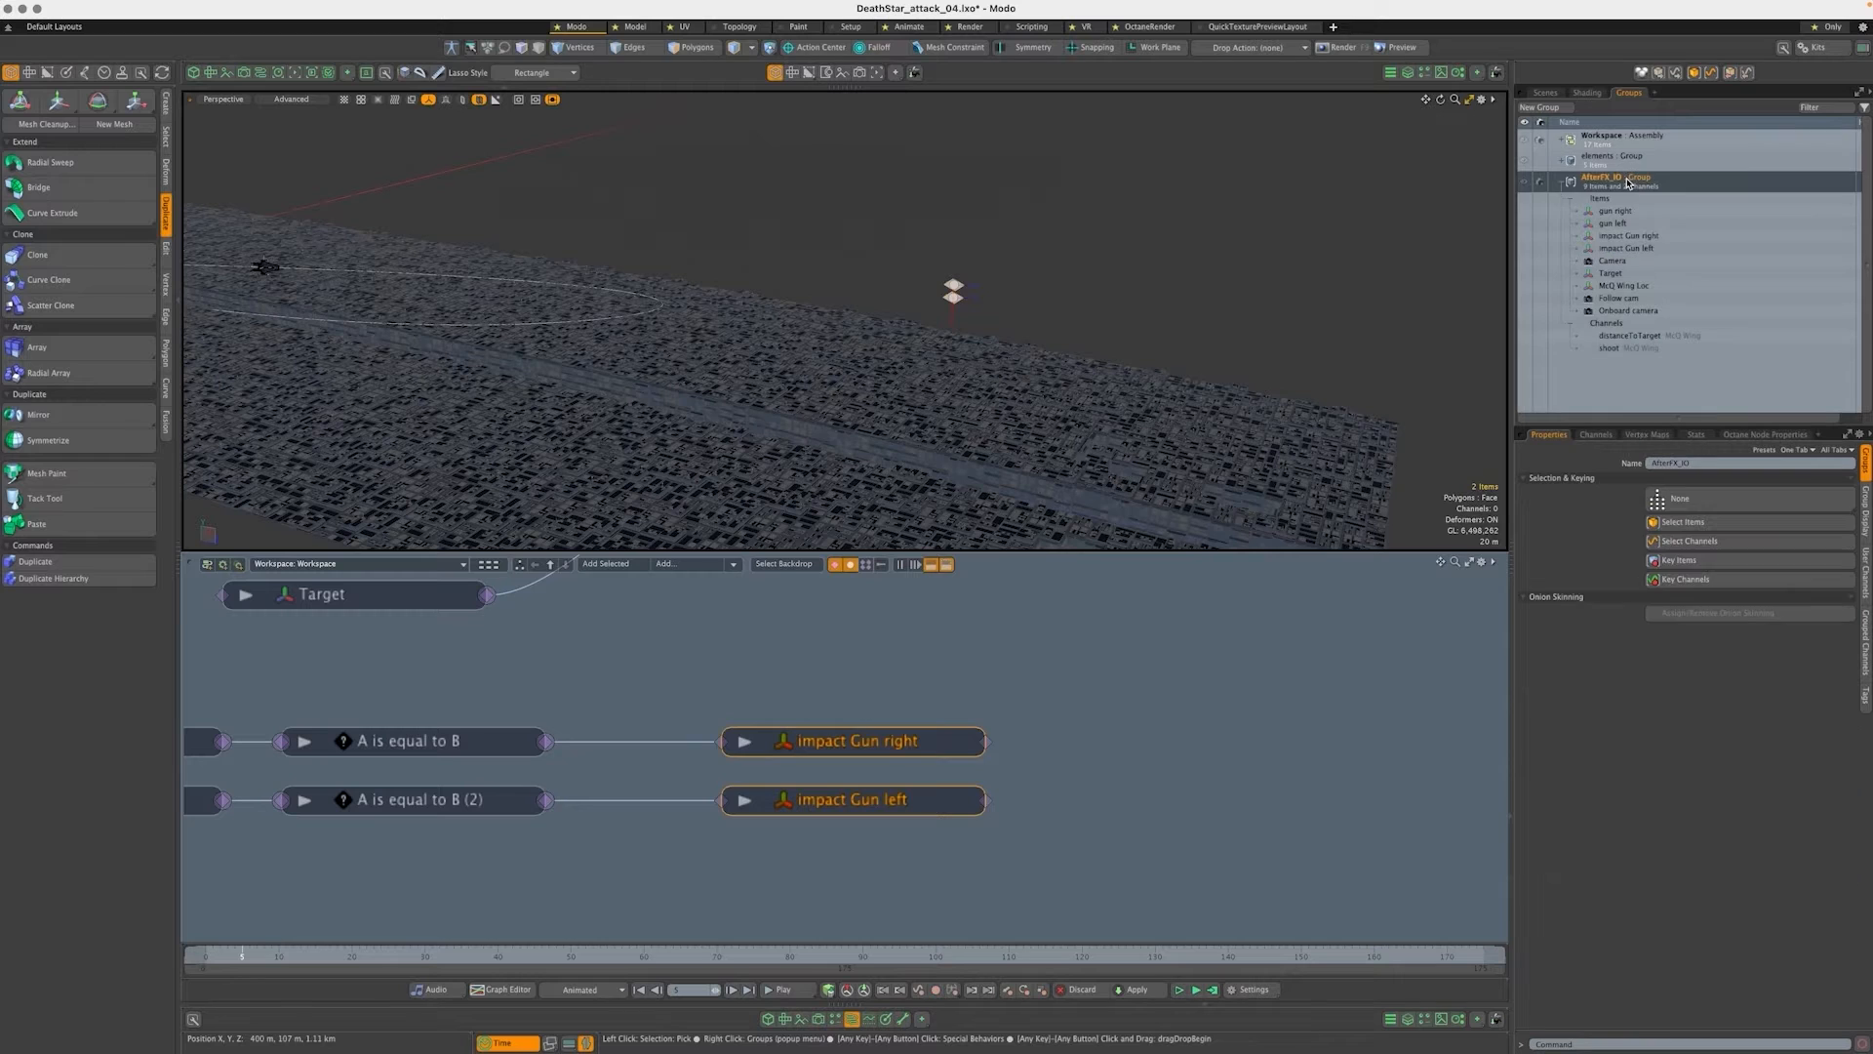
# Review the Items and Channels lists of the AfterFX_IO group, leaving only the Items list expanded
pyautogui.click(1583, 187)
pyautogui.click(1557, 185)
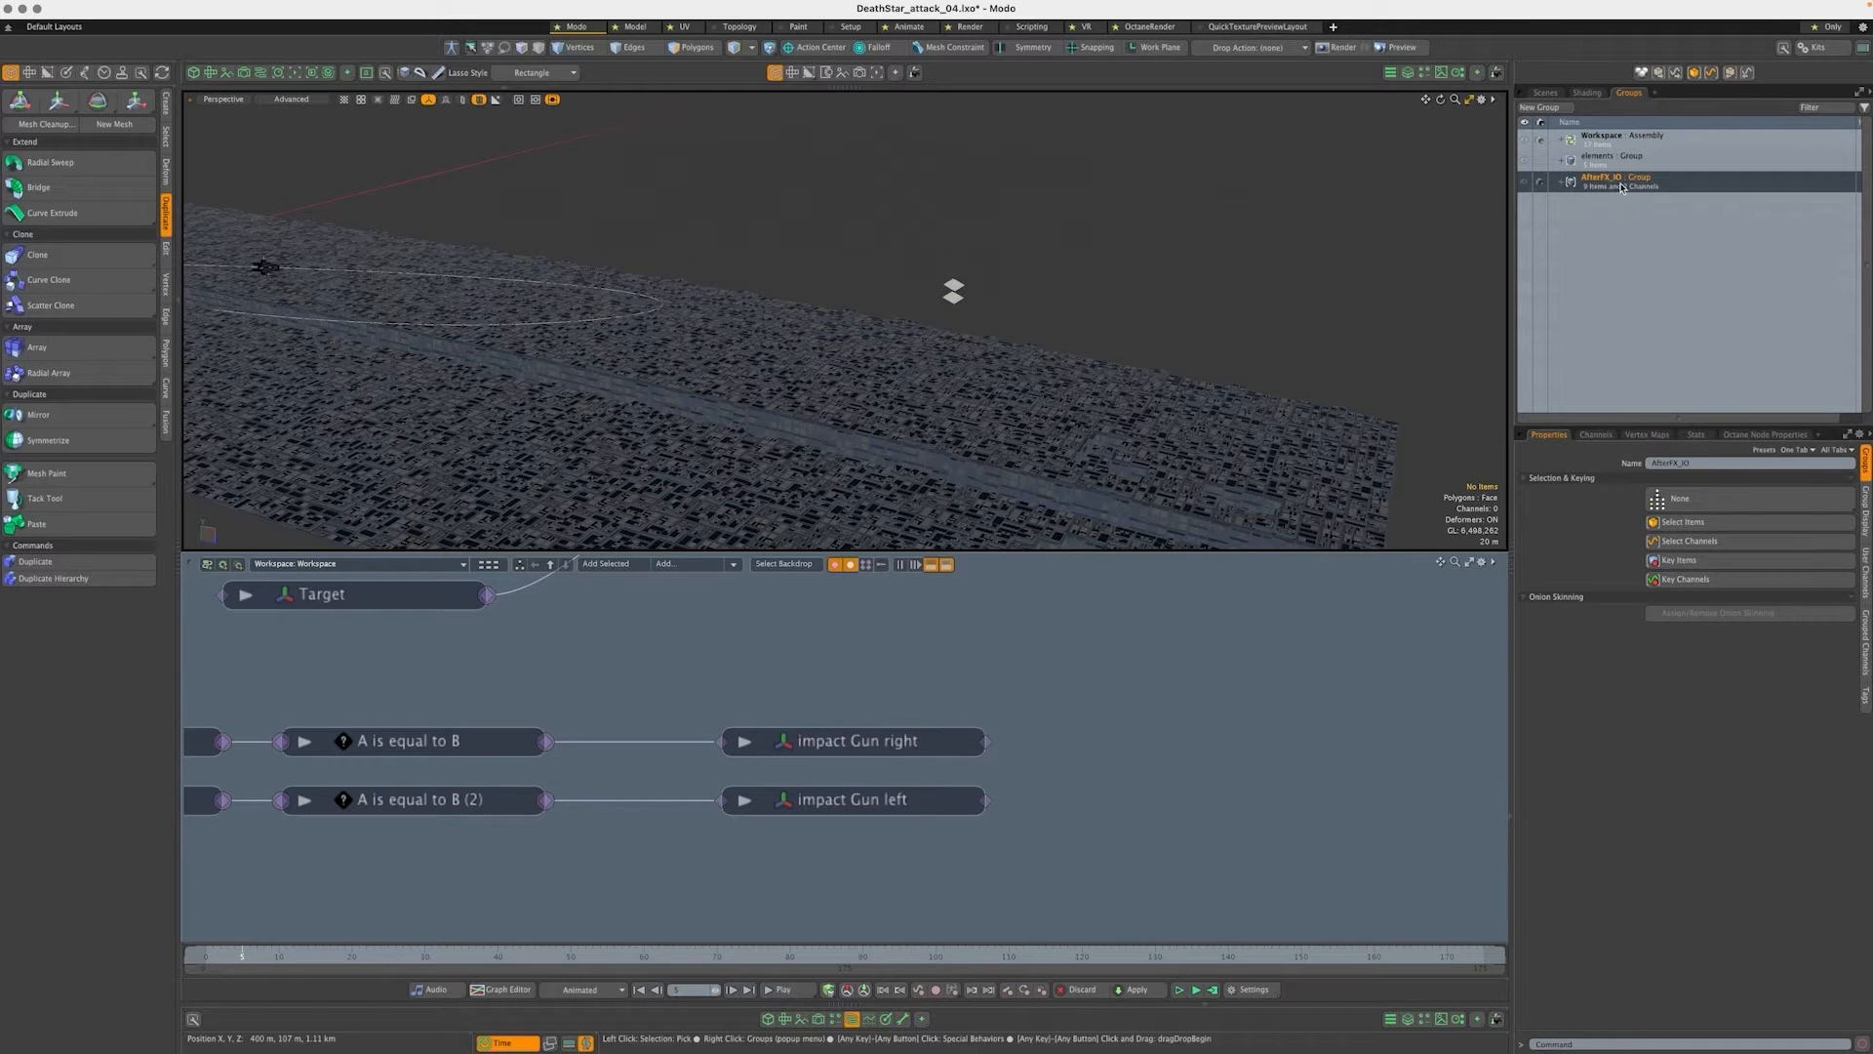
pyautogui.click(1561, 183)
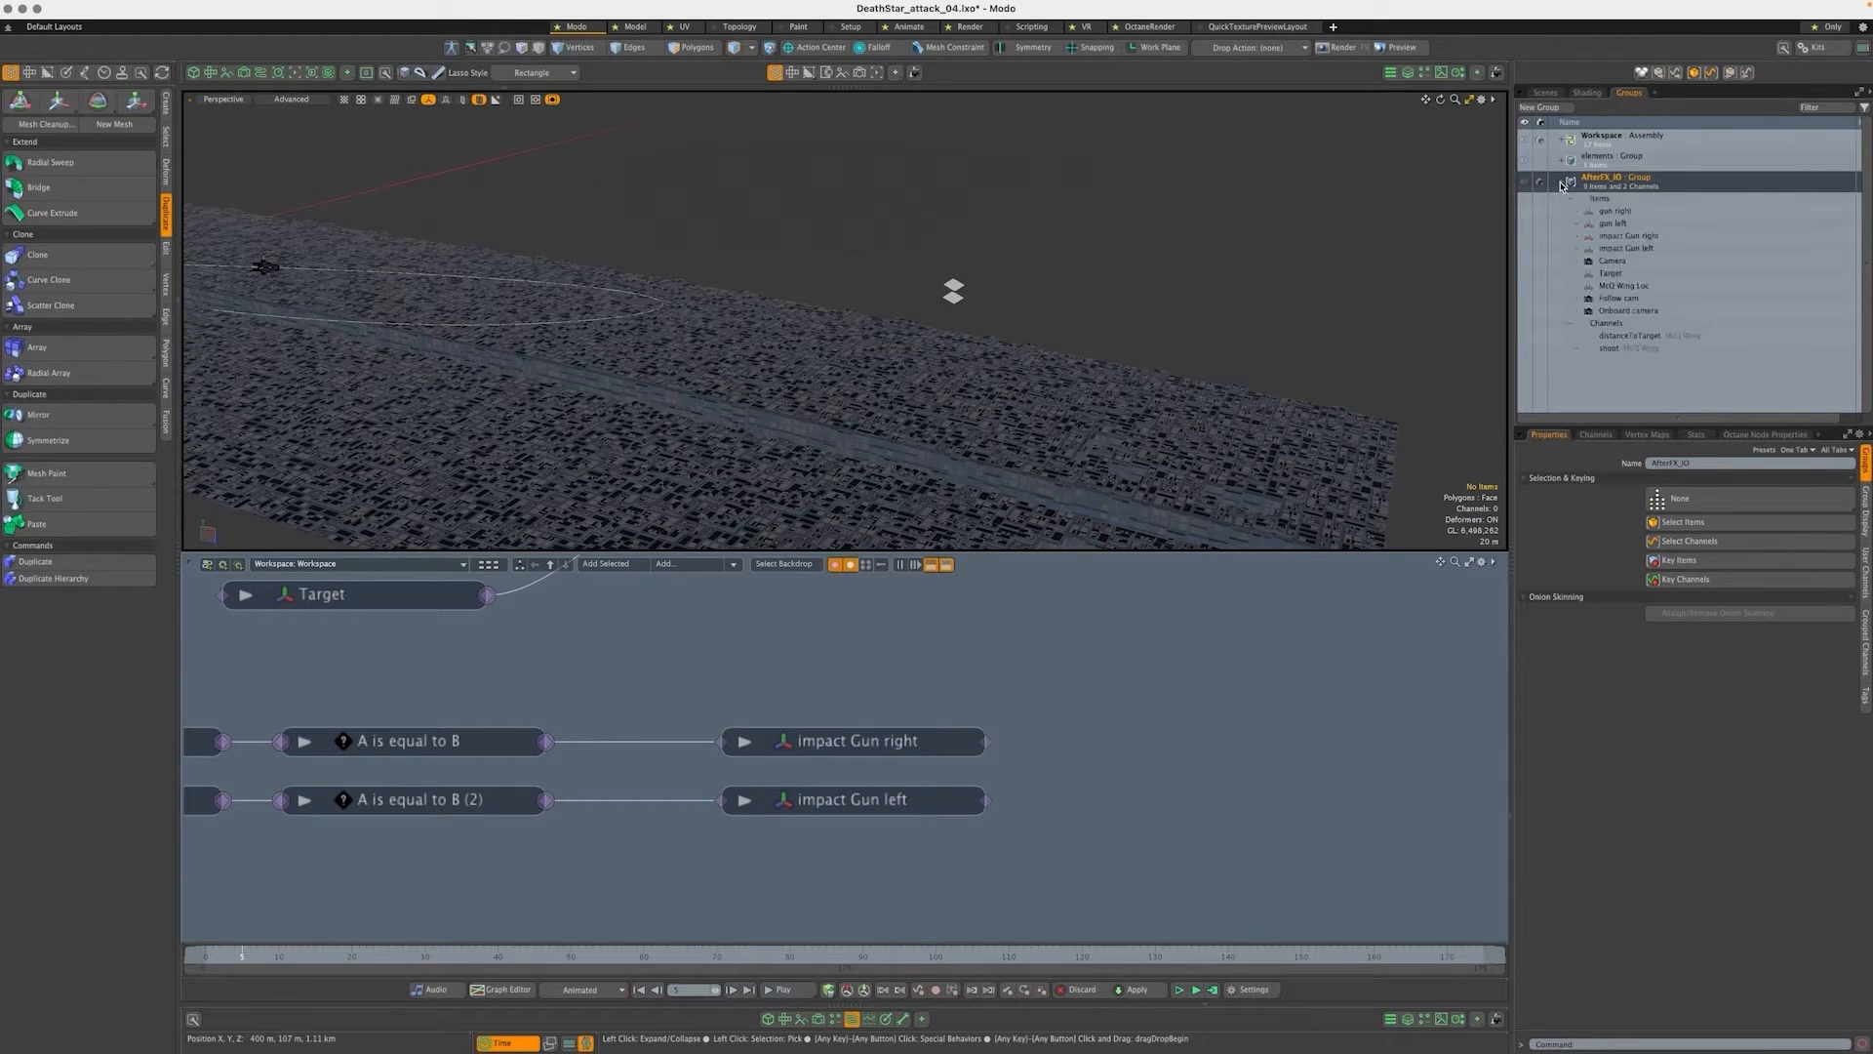
pyautogui.click(1571, 200)
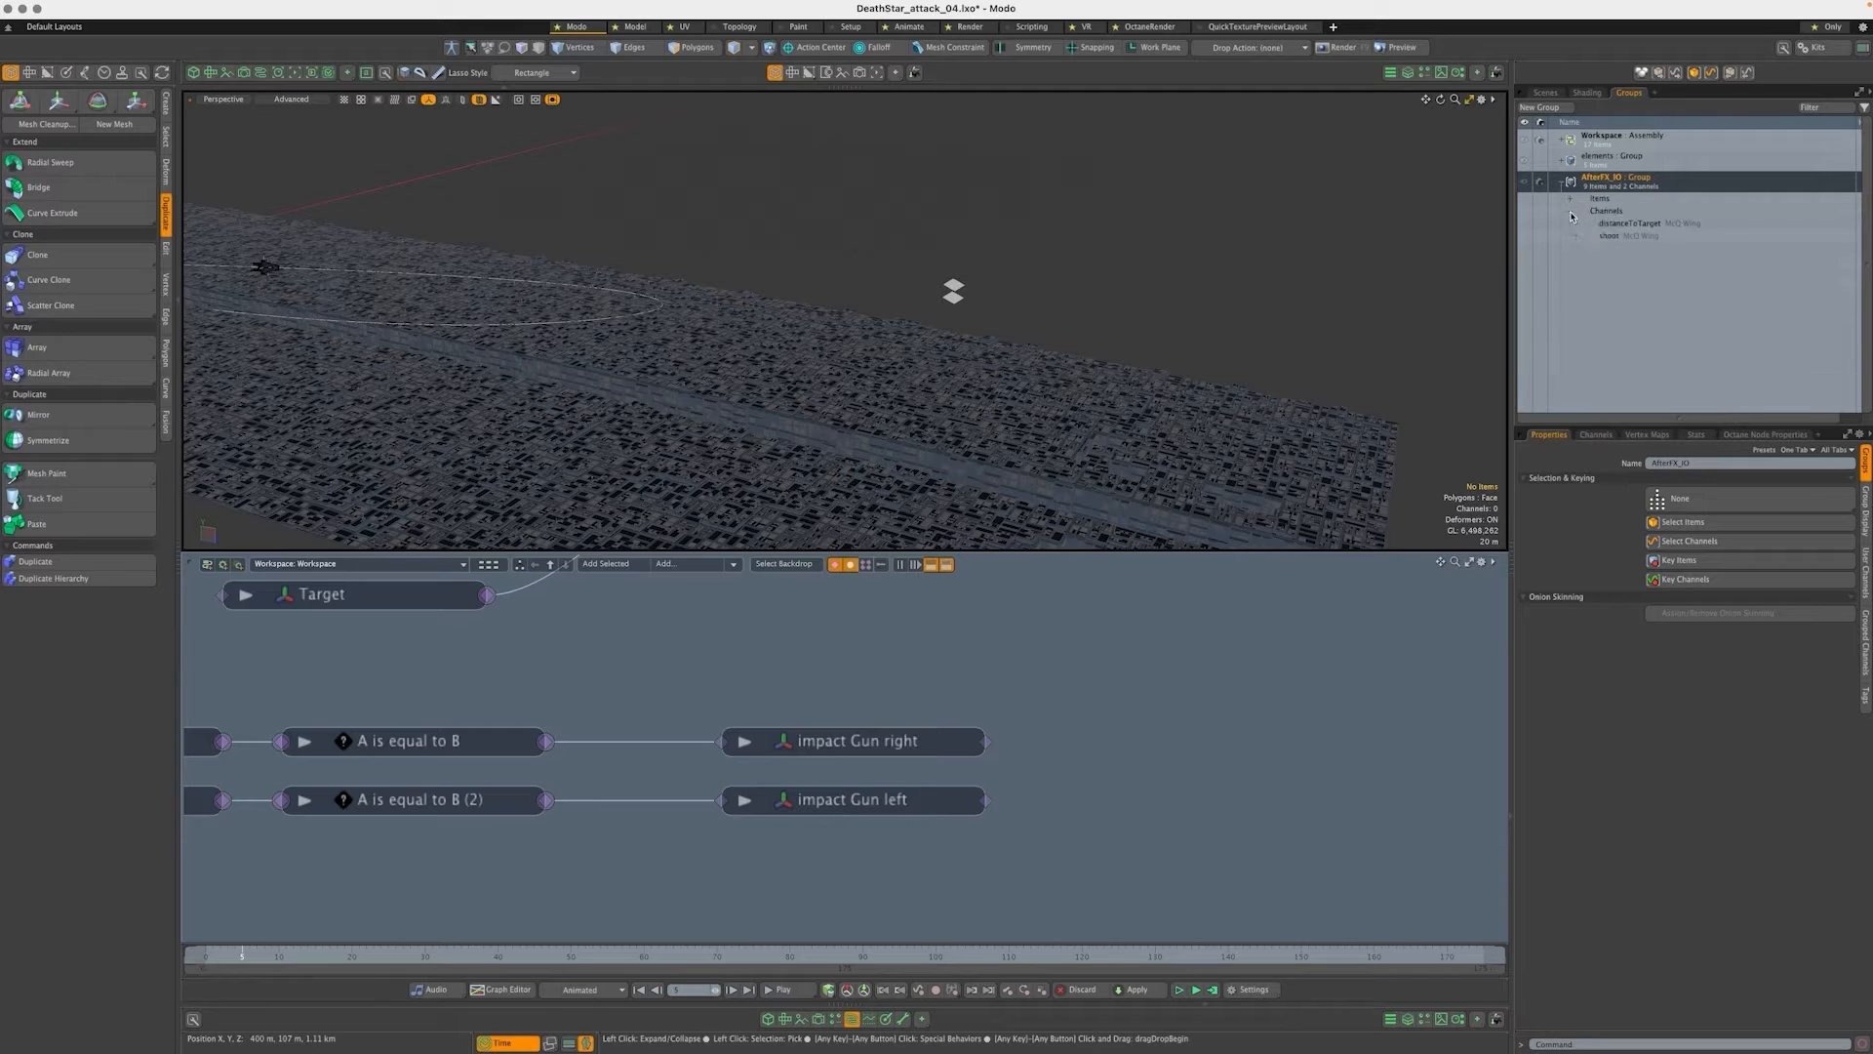
pyautogui.click(1571, 211)
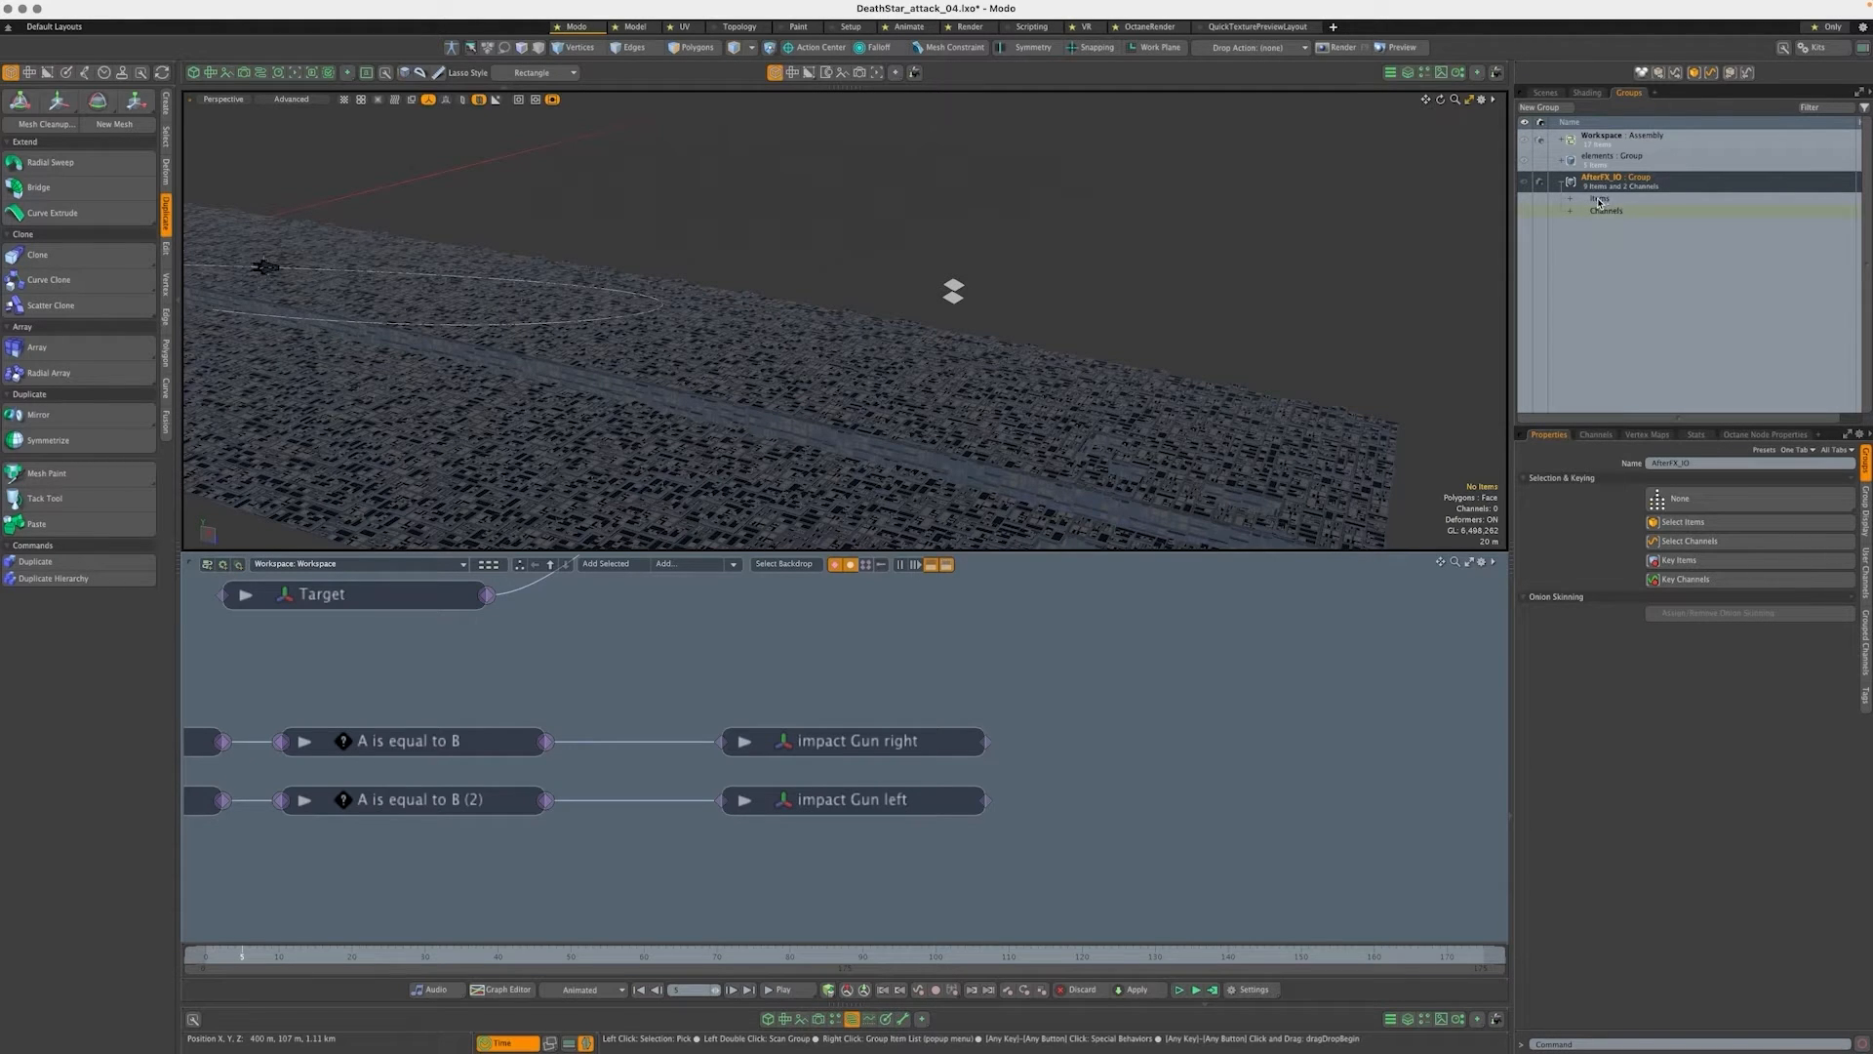
pyautogui.click(1573, 200)
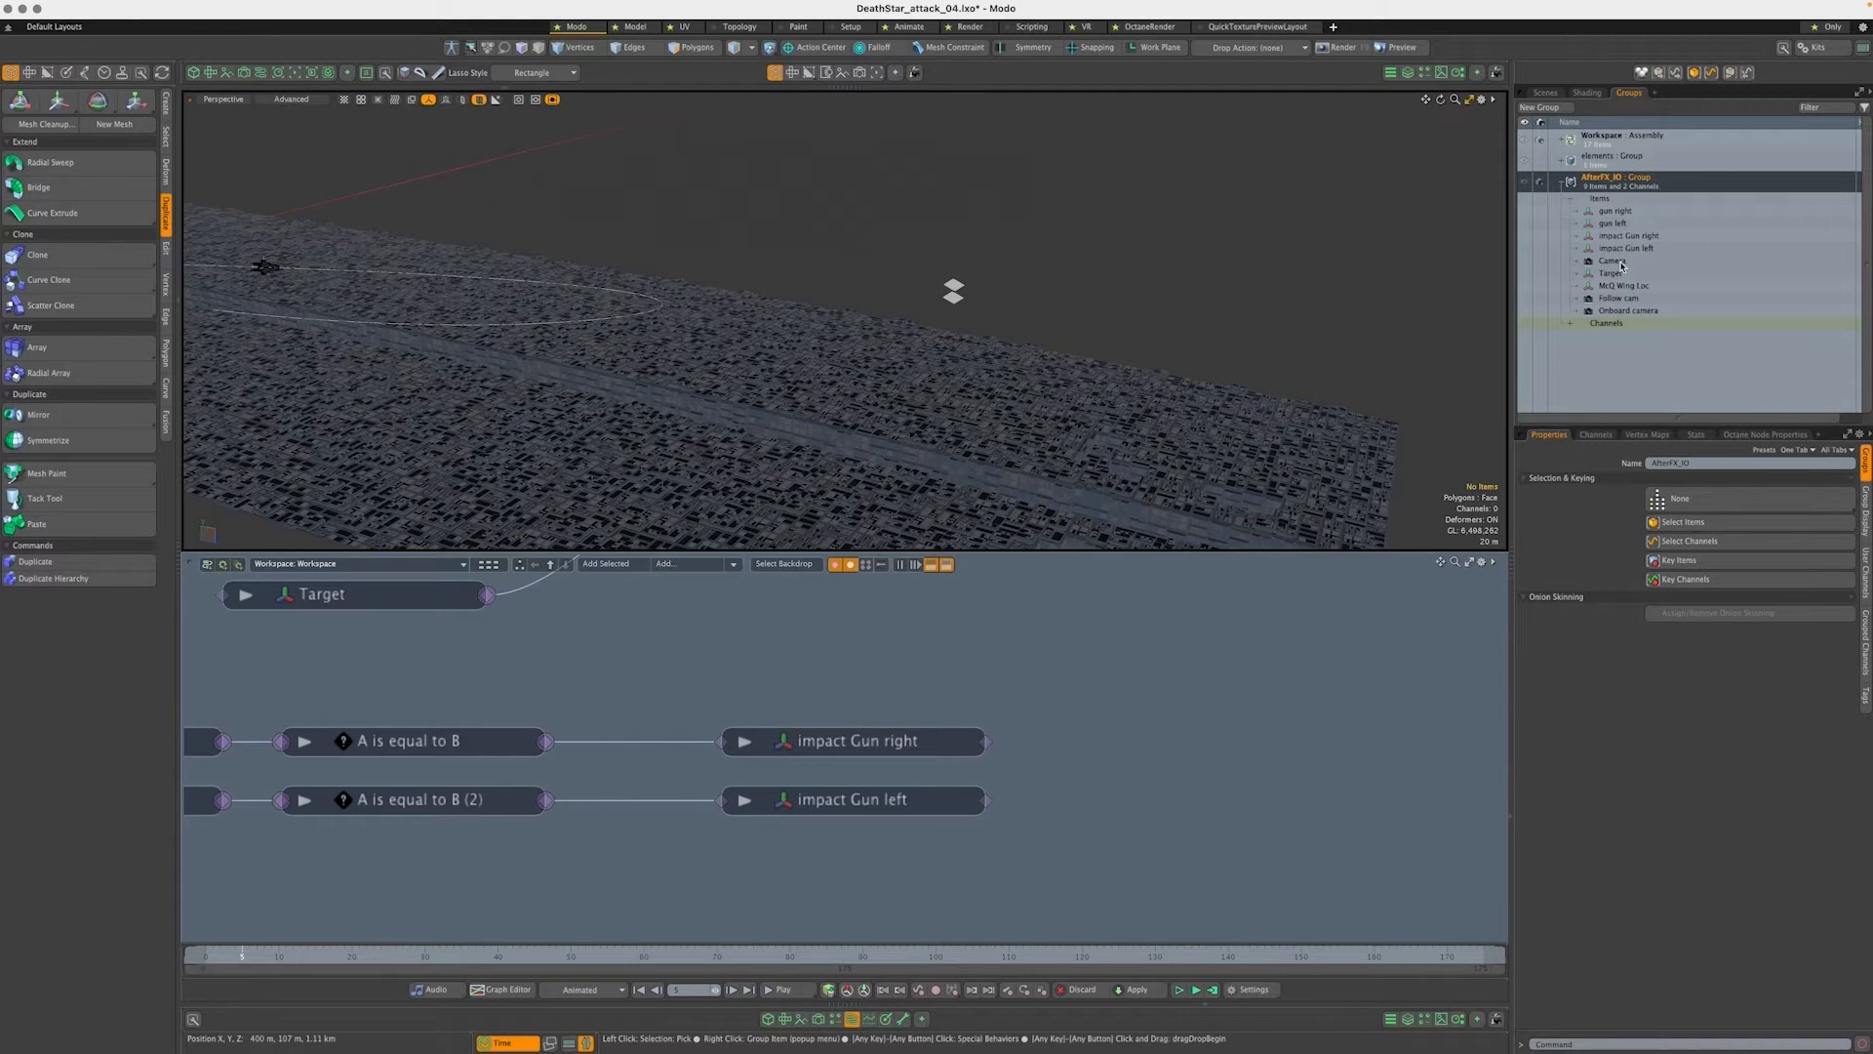
# Select the gun right and gun left pair and the impact Gun right and impact Gun left pair to inspect their locators around the ship
pyautogui.click(1630, 212)
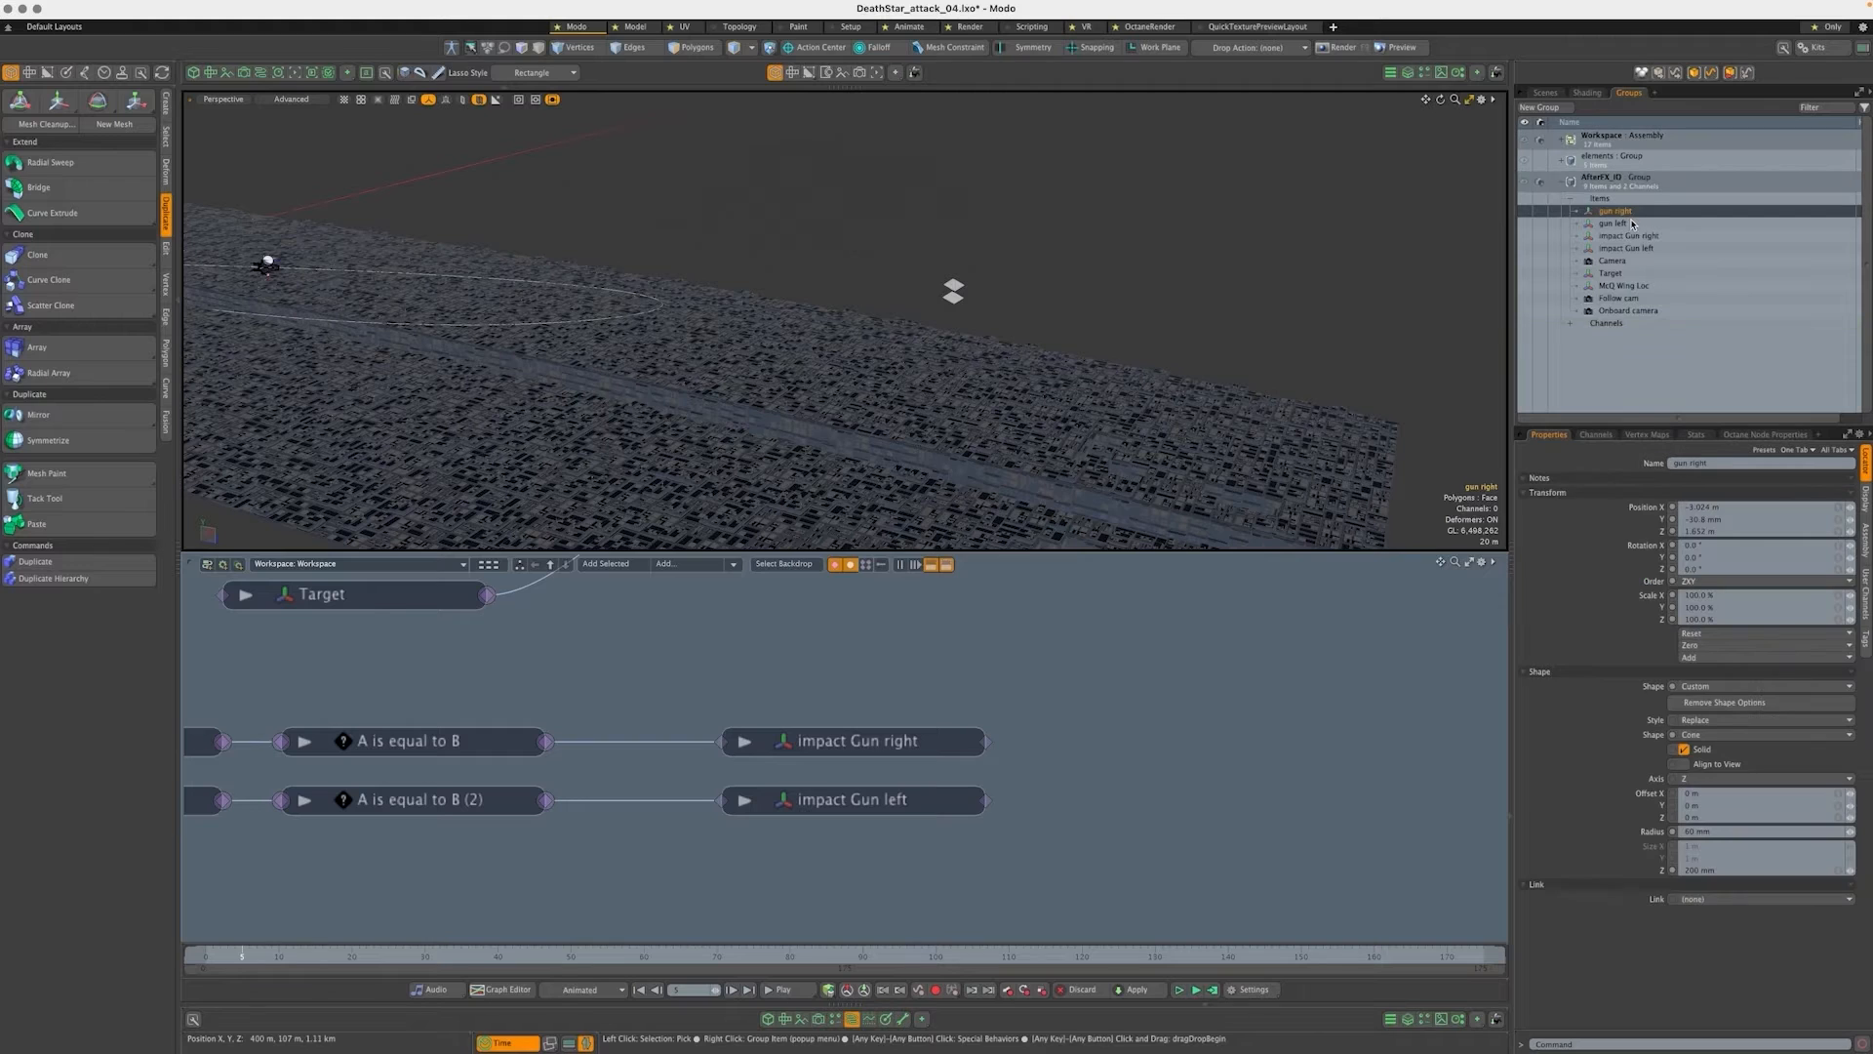
pyautogui.keyDown('shift'); pyautogui.click(1620, 224); pyautogui.keyUp('shift')
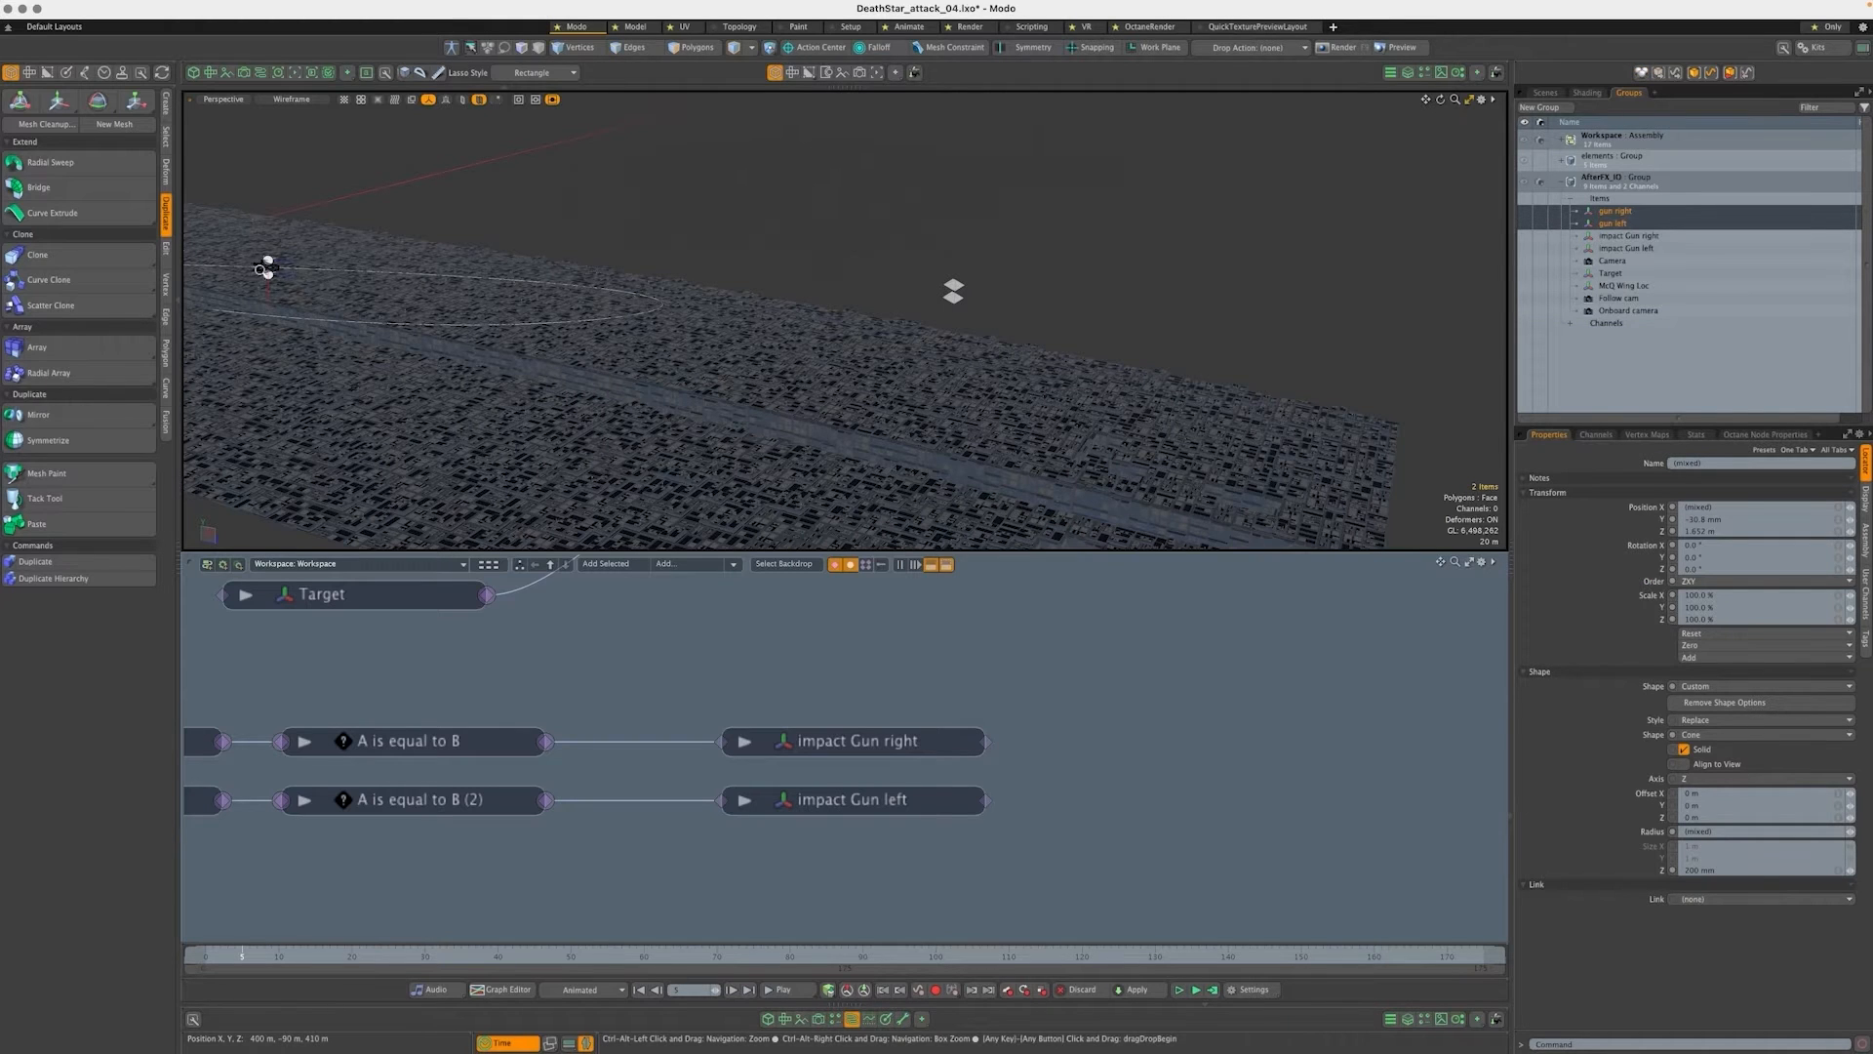
pyautogui.keyDown('ctrl'); pyautogui.keyDown('alt'); pyautogui.moveTo(260, 269); pyautogui.dragTo(683, 286); pyautogui.keyUp('alt'); pyautogui.keyUp('ctrl')
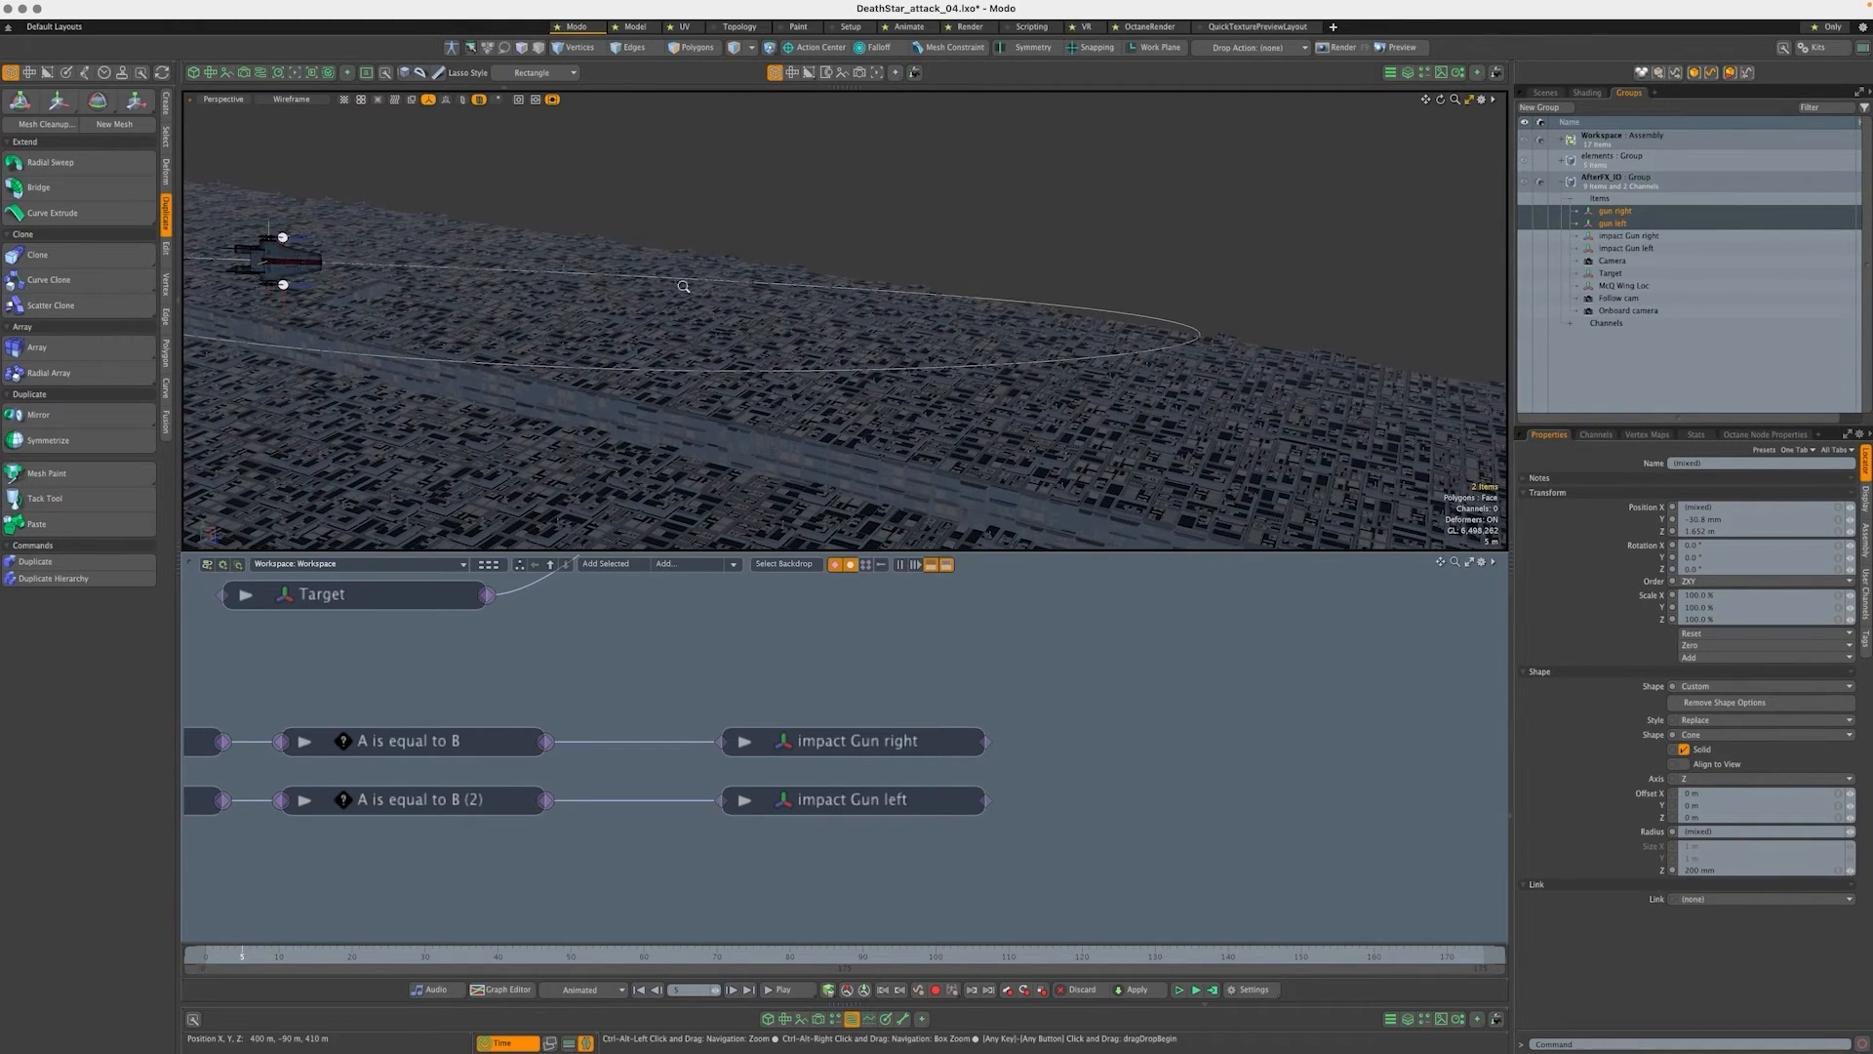
pyautogui.click(1647, 236)
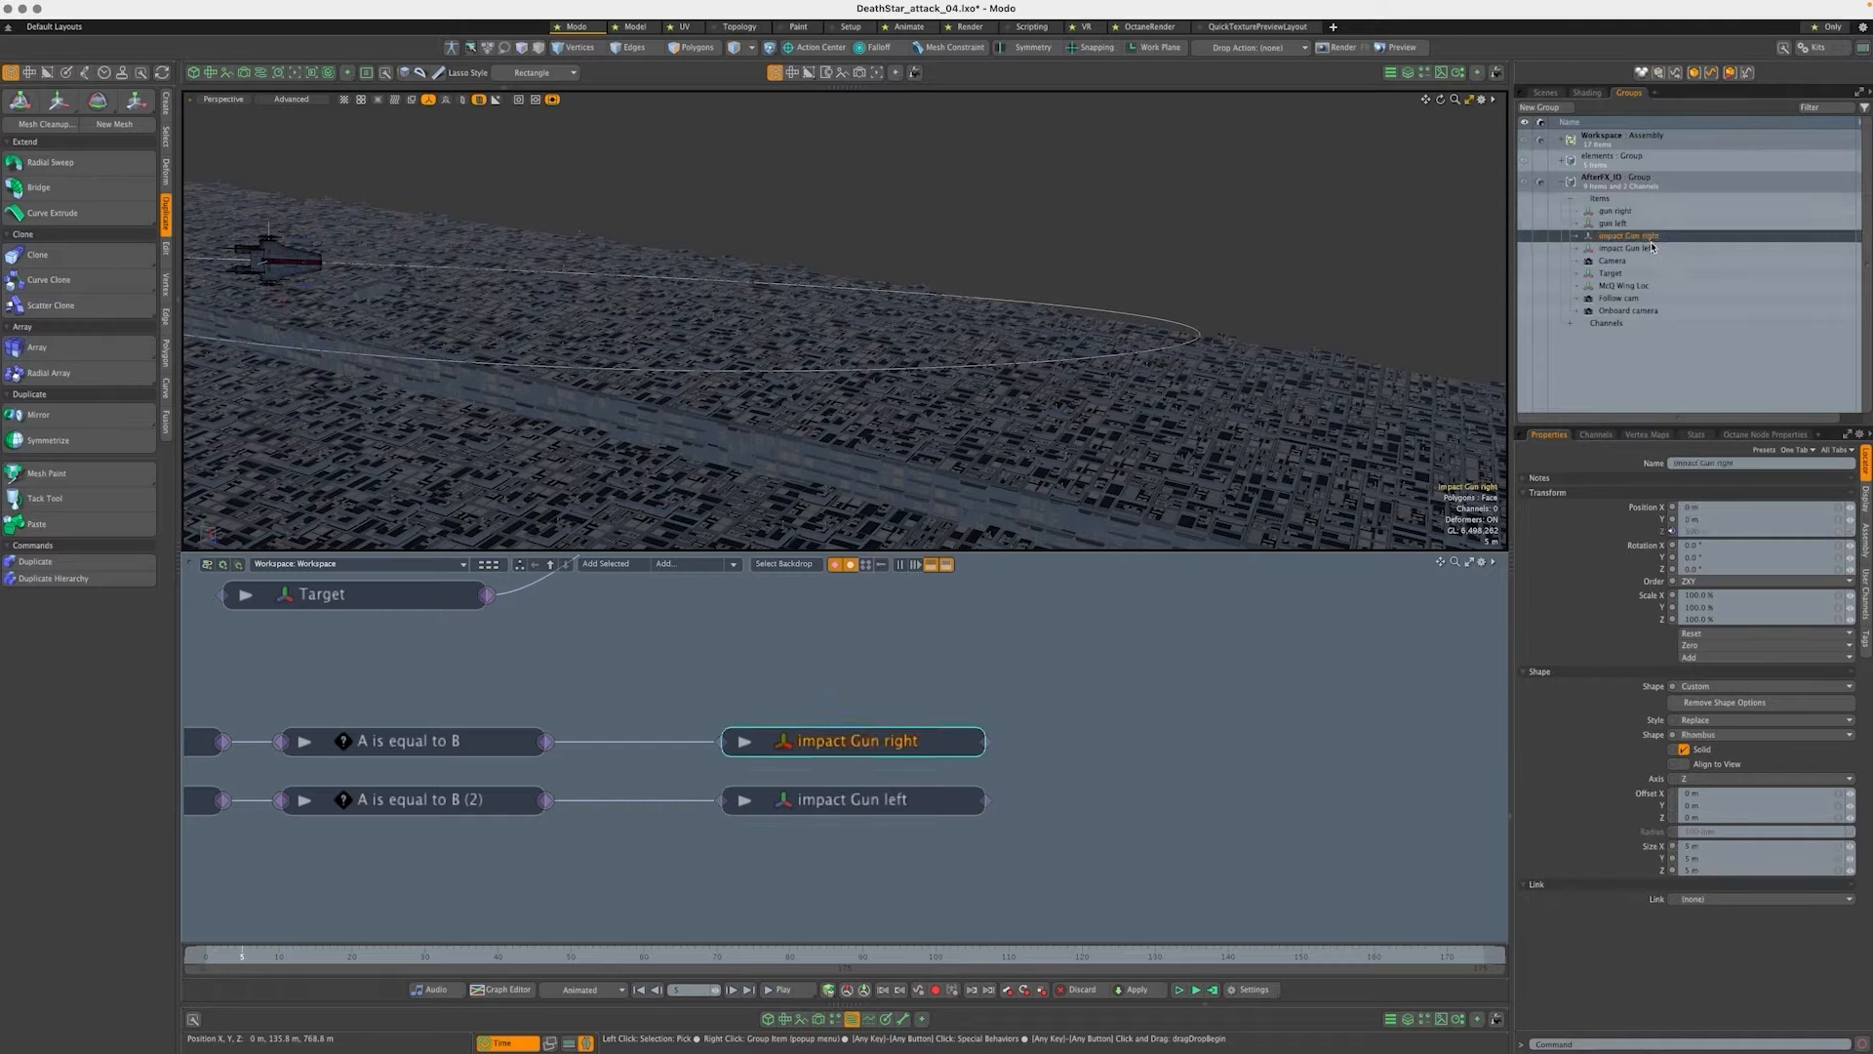
pyautogui.keyDown('shift'); pyautogui.click(1640, 248); pyautogui.keyUp('shift')
pyautogui.press('a')
pyautogui.moveTo(1079, 393)
pyautogui.keyDown('alt'); pyautogui.mouseDown()
pyautogui.moveTo(1211, 352)
pyautogui.moveTo(1102, 365)
pyautogui.moveTo(1167, 330)
pyautogui.mouseUp(); pyautogui.keyUp('alt')
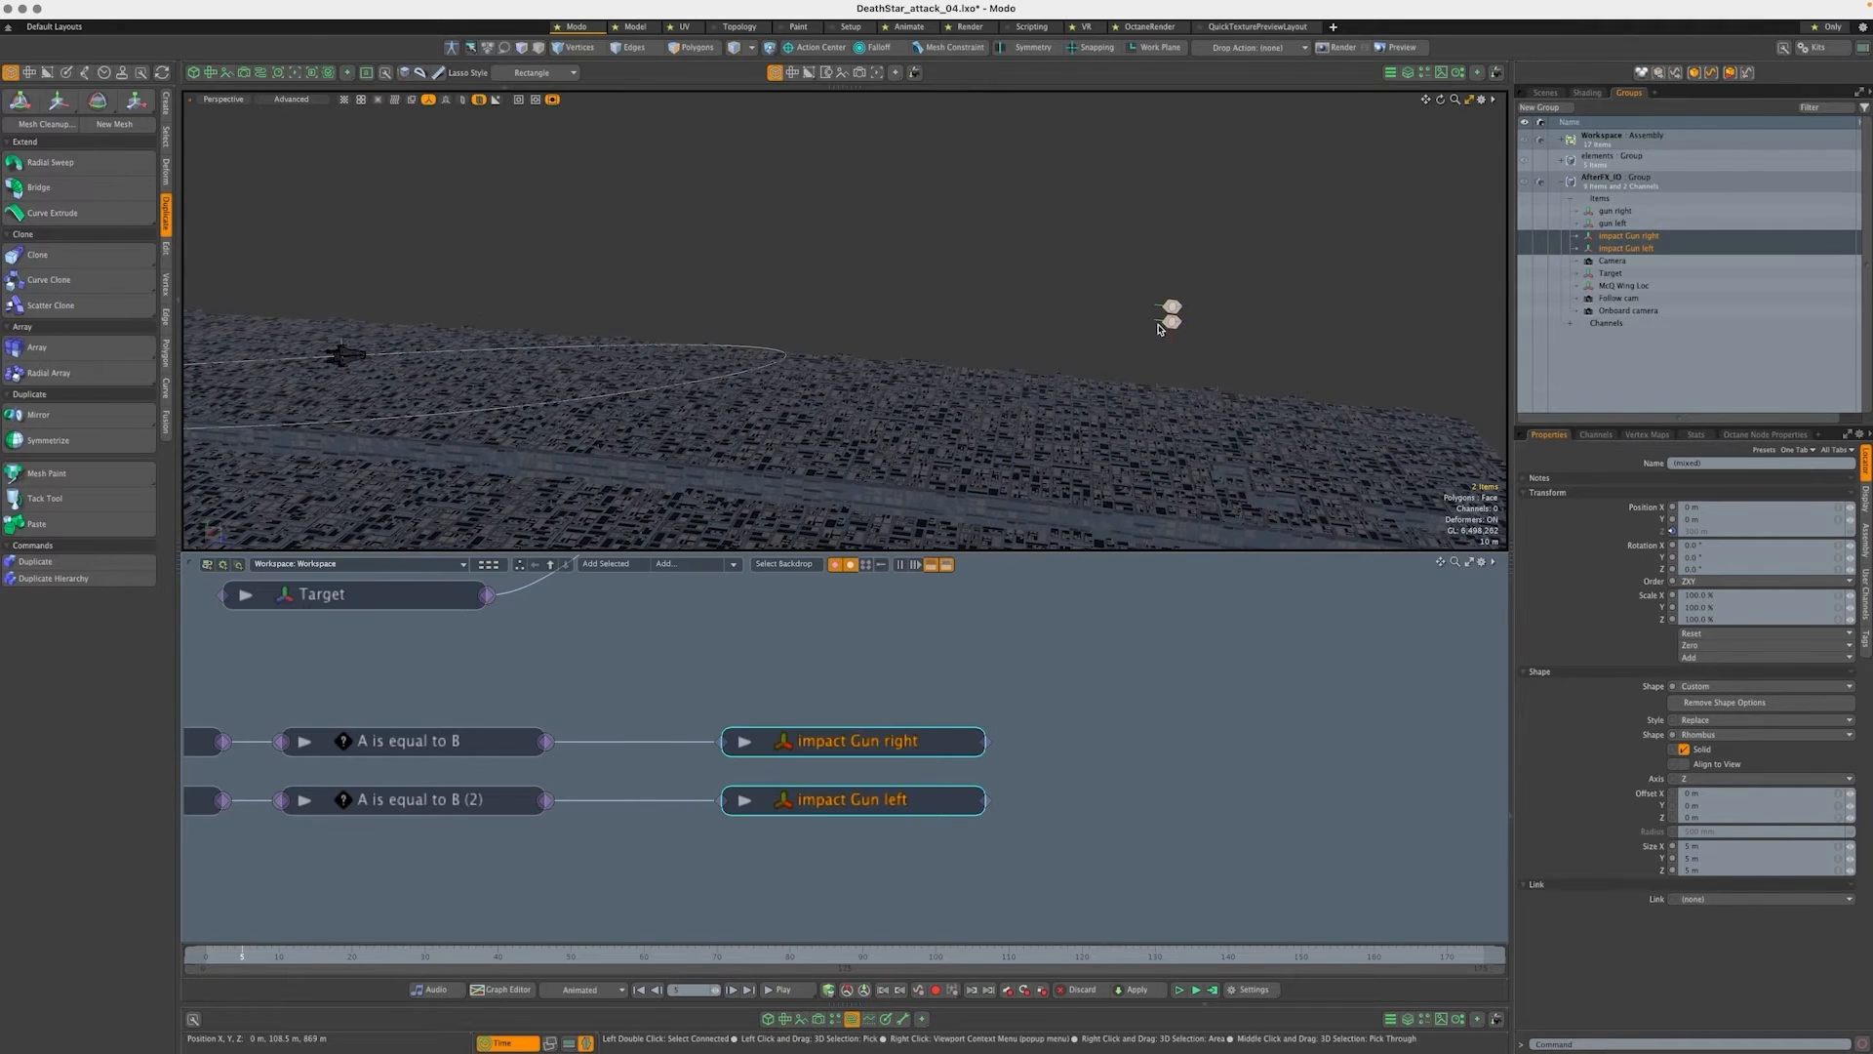
# Move the Camera item below McQ Wing Loc in the AfterFX_IO group and inspect the Target locator on the Death Star surface
pyautogui.click(1615, 262)
pyautogui.moveTo(1617, 266); pyautogui.dragTo(1630, 295)
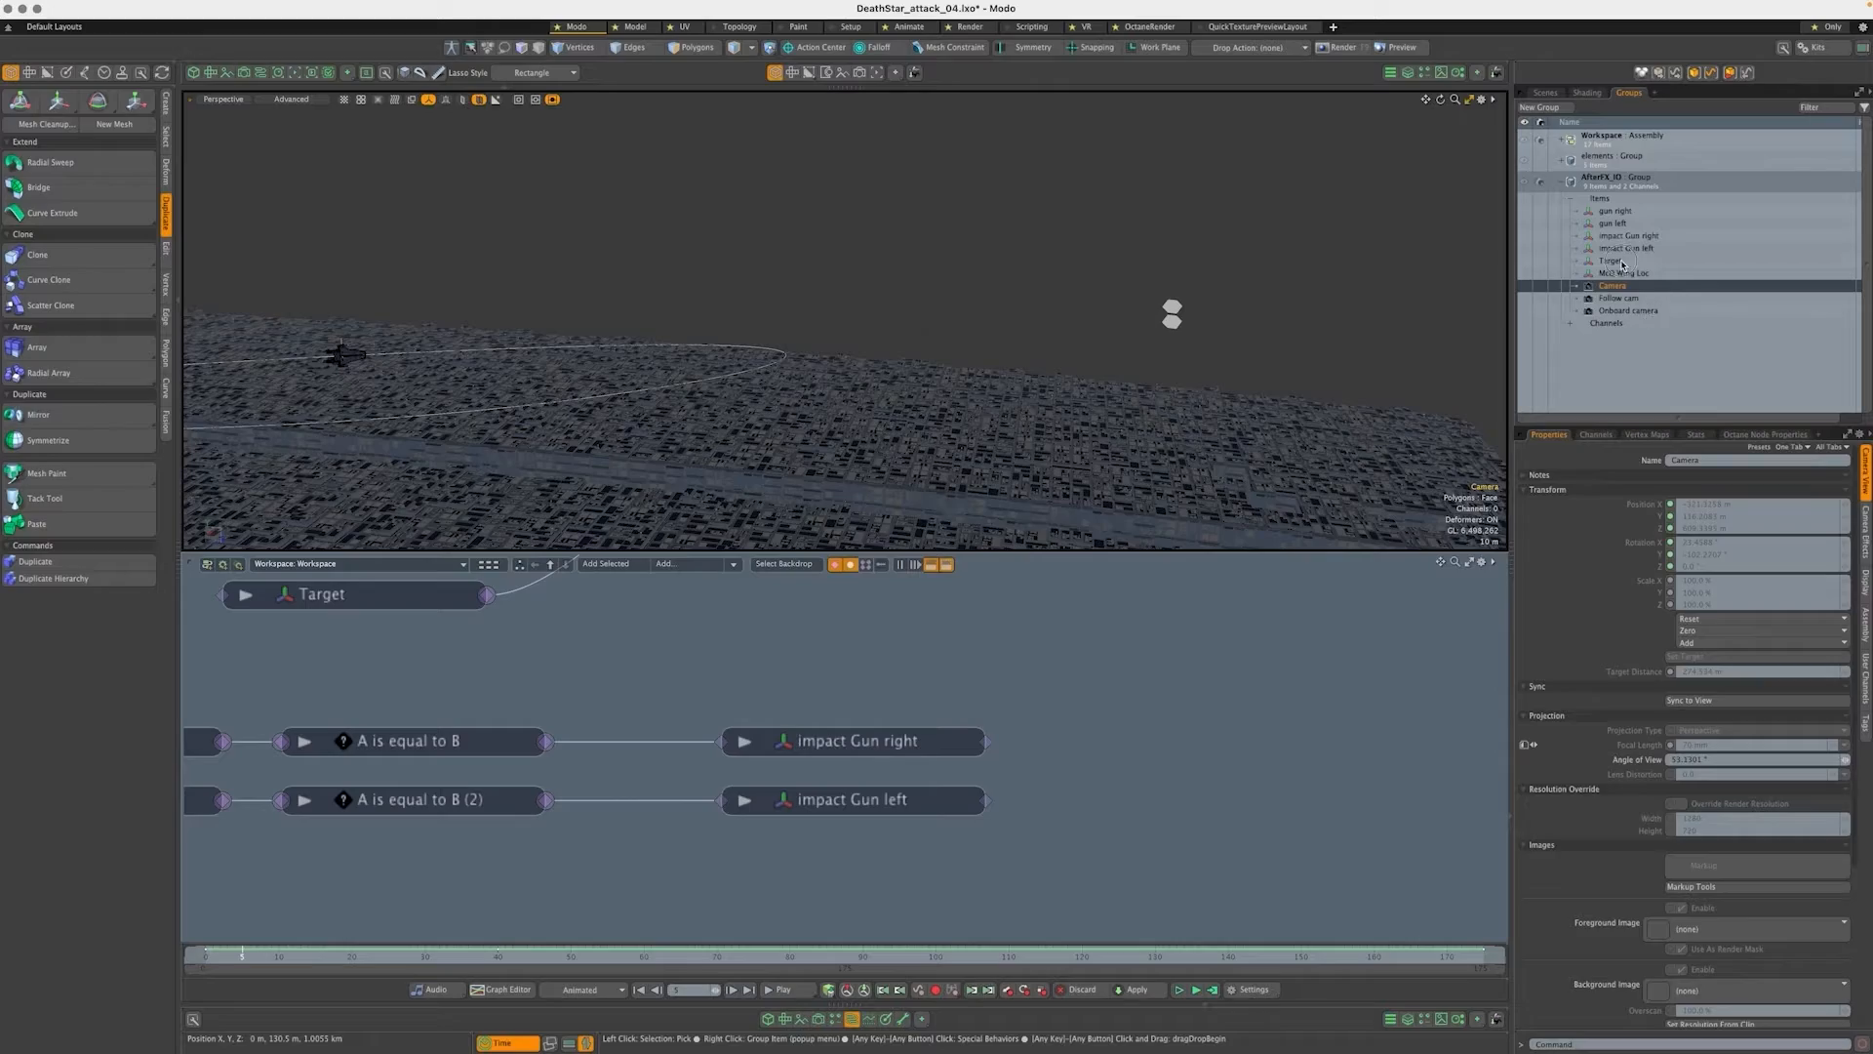
pyautogui.click(1622, 264)
pyautogui.keyDown('alt'); pyautogui.moveTo(975, 371); pyautogui.dragTo(584, 264); pyautogui.keyUp('alt')
pyautogui.moveTo(494, 219)
pyautogui.keyDown('ctrl'); pyautogui.keyDown('alt'); pyautogui.mouseDown()
pyautogui.moveTo(757, 246)
pyautogui.moveTo(836, 293)
pyautogui.moveTo(869, 277)
pyautogui.moveTo(773, 301)
pyautogui.moveTo(753, 270)
pyautogui.moveTo(836, 272)
pyautogui.moveTo(840, 334)
pyautogui.mouseUp(); pyautogui.keyUp('alt'); pyautogui.keyUp('ctrl')
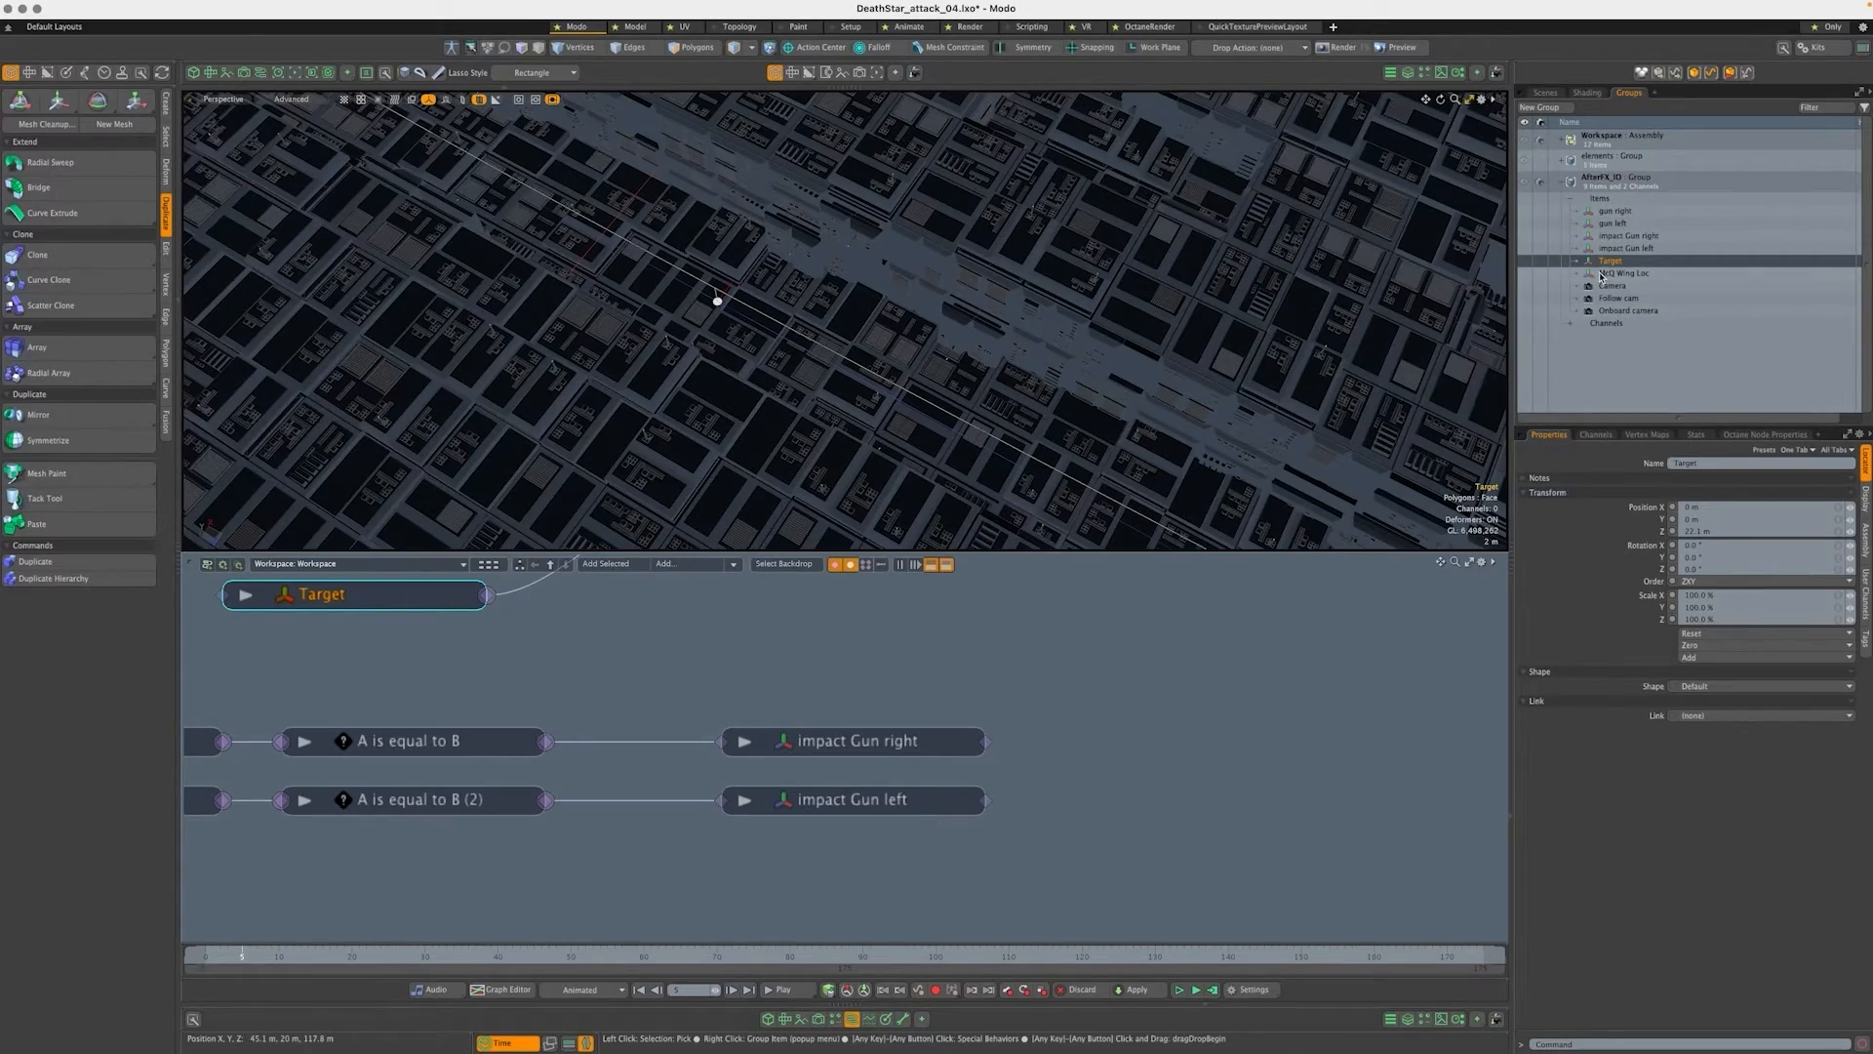
# Select McQ Wing Loc and inspect its motion with the ship by scrubbing back to near the start of the timeline
pyautogui.click(1600, 274)
pyautogui.scroll(-15, 1057, 326)
pyautogui.moveTo(1184, 263)
pyautogui.keyDown('alt'); pyautogui.keyDown('shift'); pyautogui.mouseDown()
pyautogui.moveTo(751, 242)
pyautogui.moveTo(1041, 280)
pyautogui.moveTo(1200, 267)
pyautogui.moveTo(1024, 389)
pyautogui.mouseUp(); pyautogui.keyUp('shift'); pyautogui.keyUp('alt')
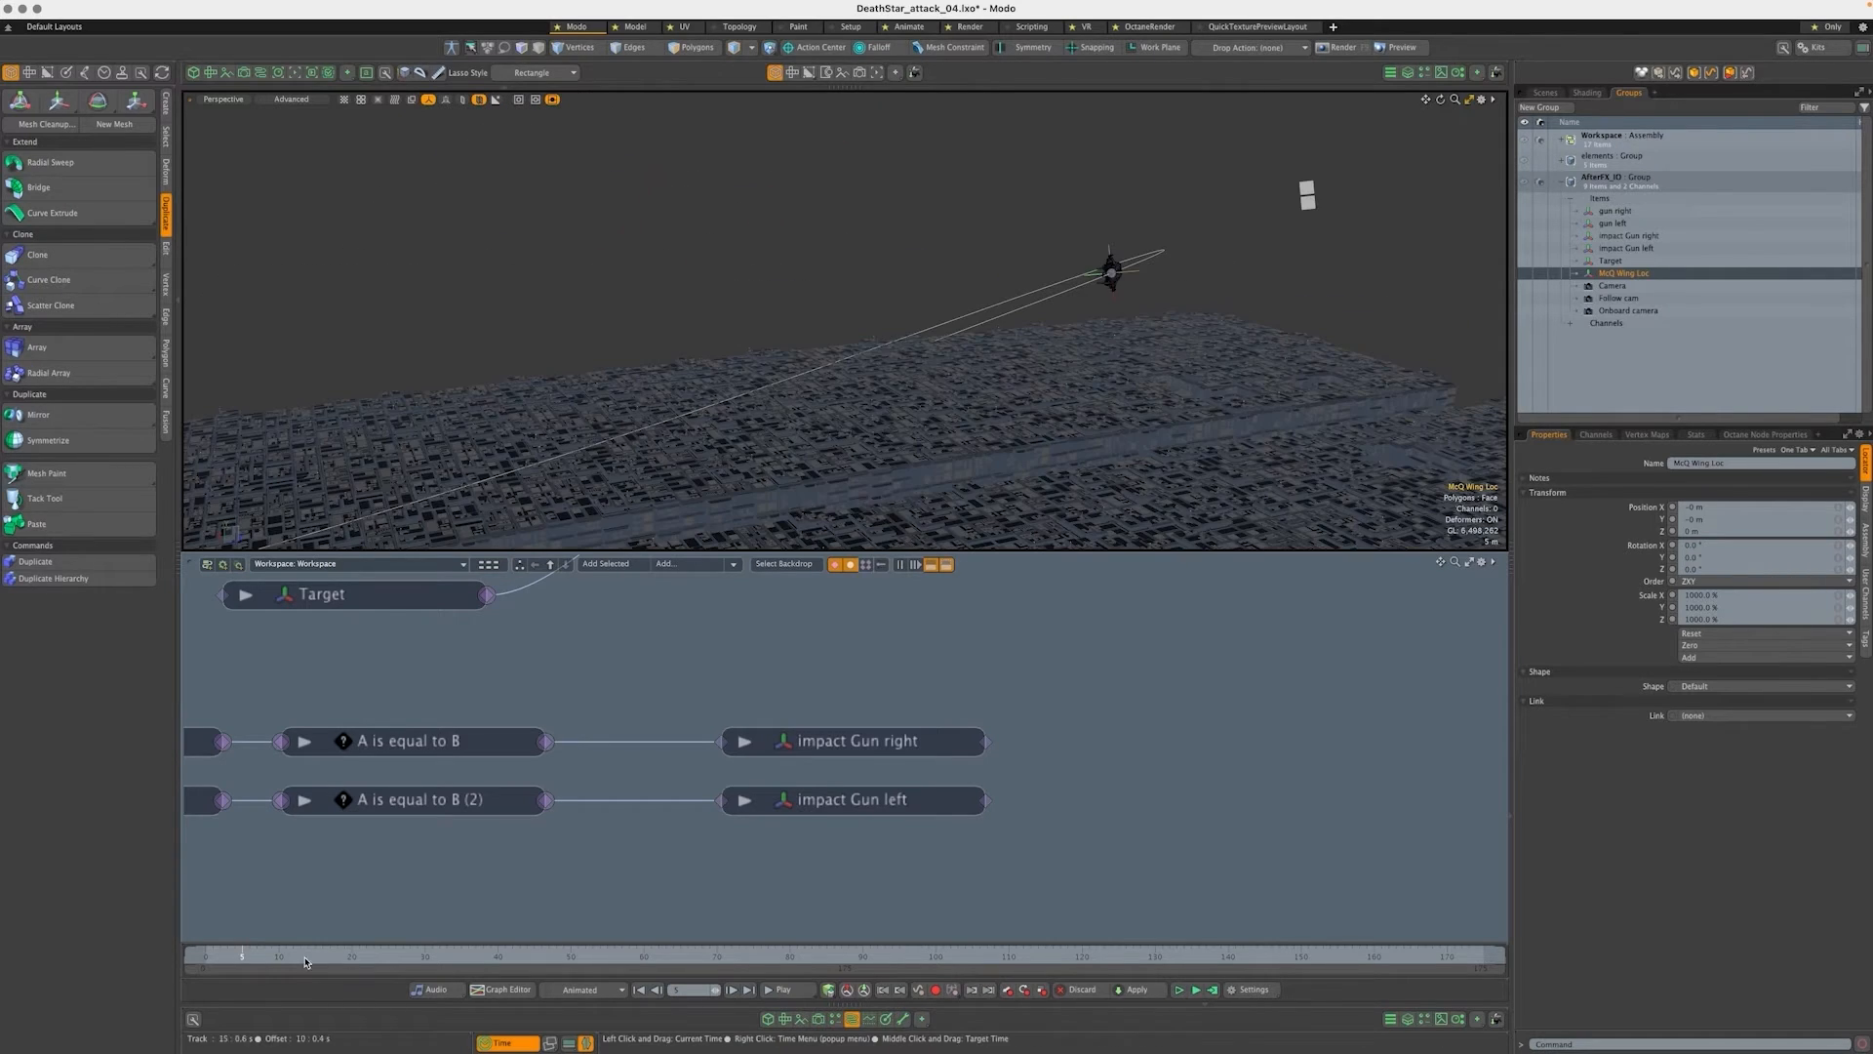
pyautogui.moveTo(260, 956); pyautogui.dragTo(208, 956)
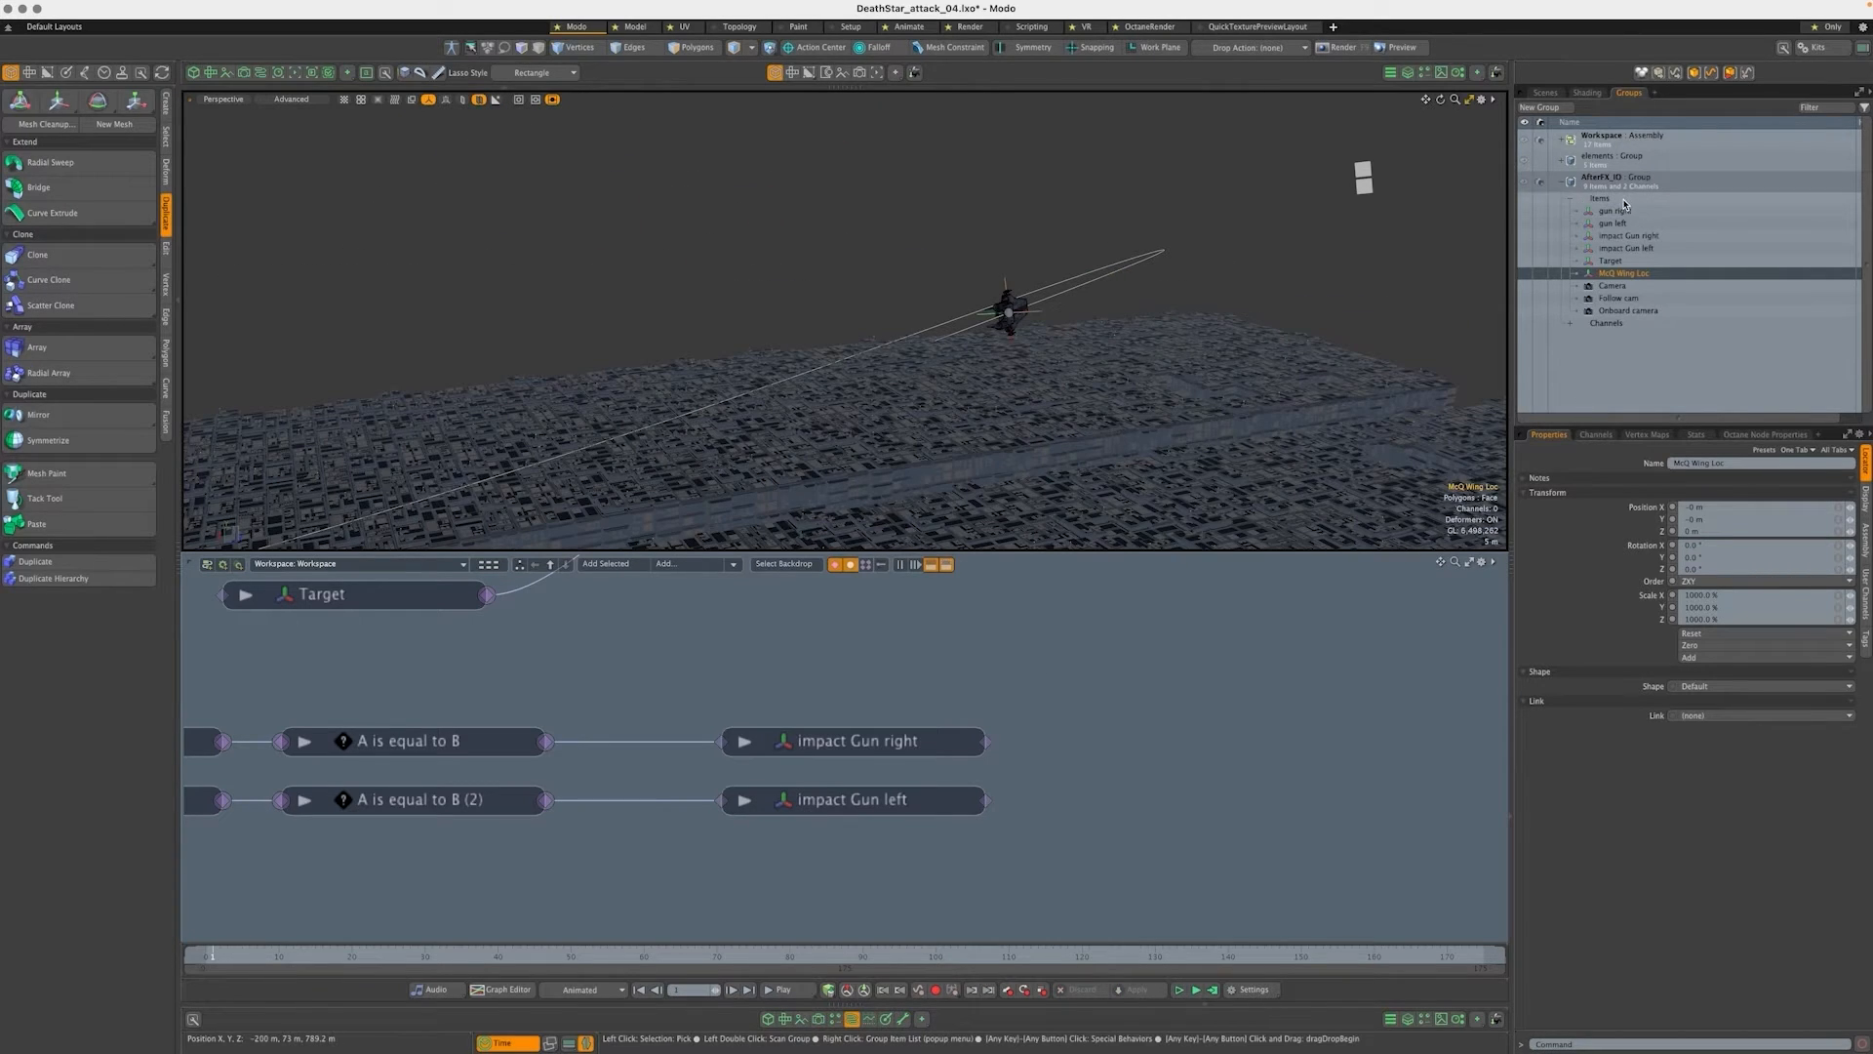
# Collapse the AfterFX_IO group's Items list, expand its Channels list and select the distanceToTarget channel
pyautogui.click(1588, 201)
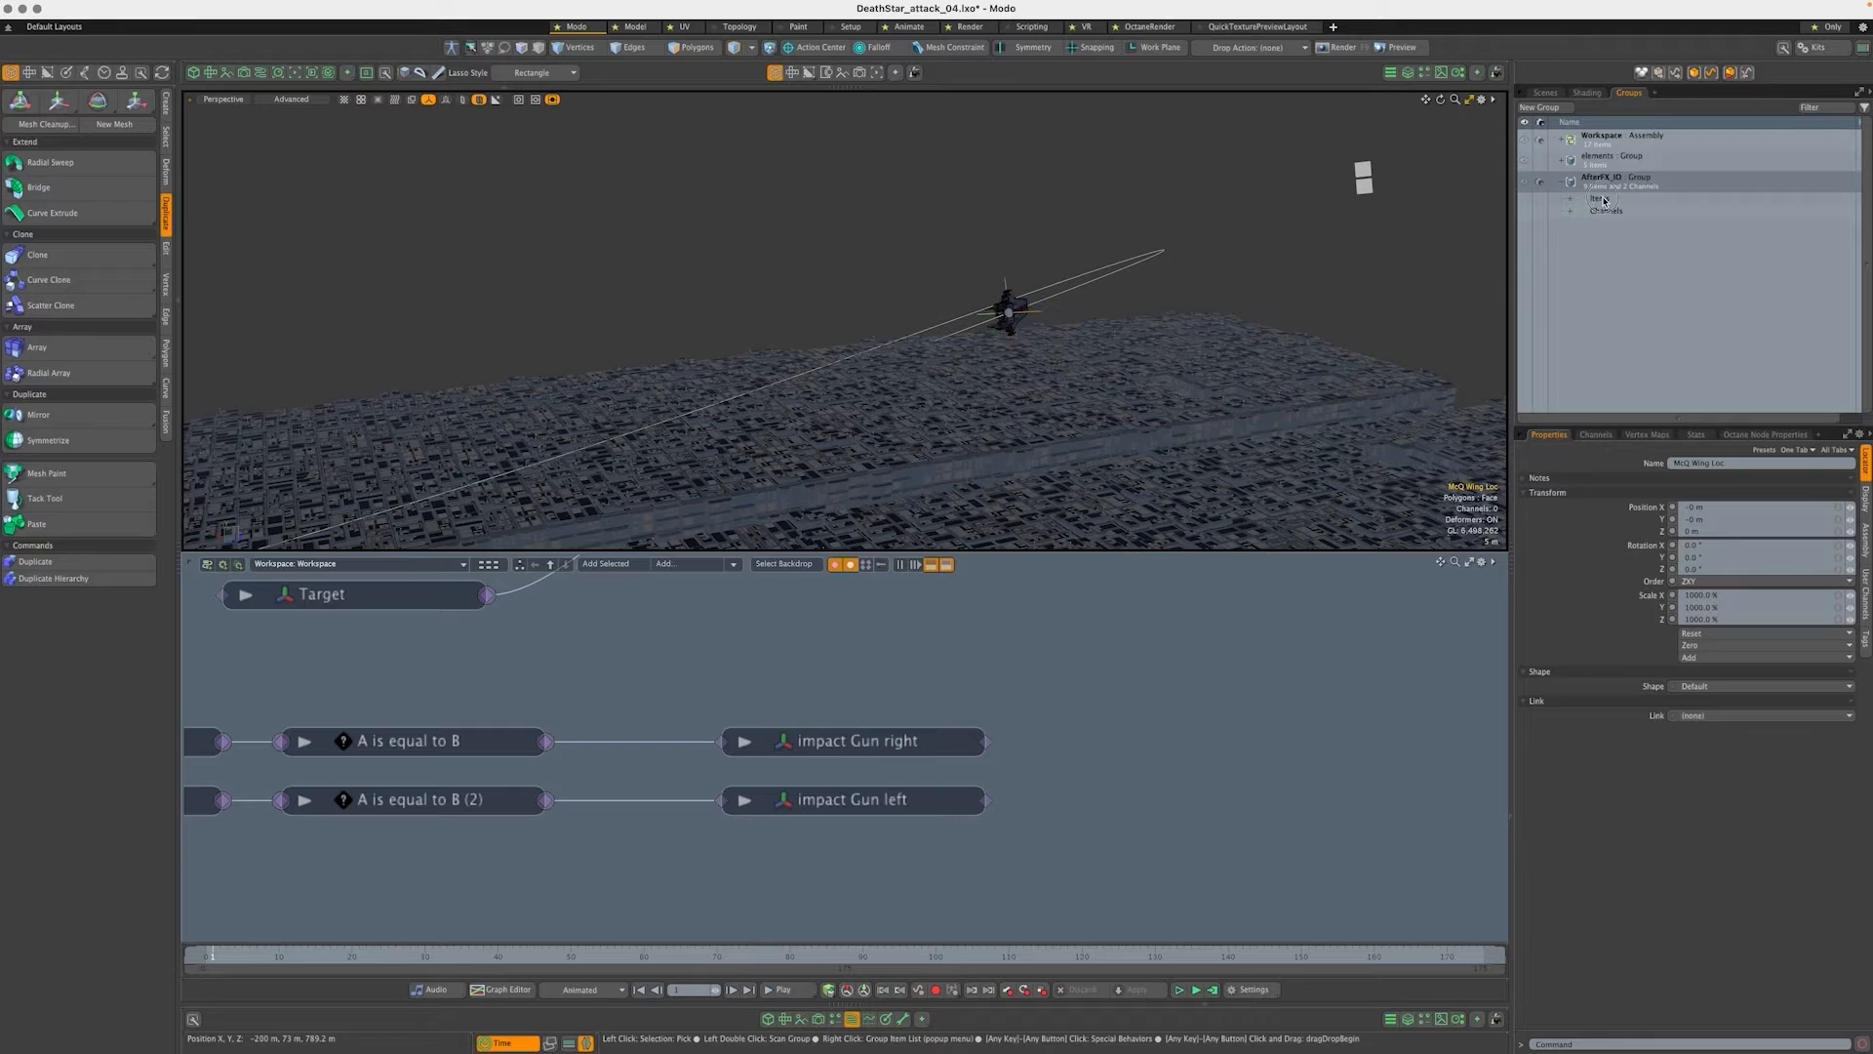
pyautogui.click(1604, 200)
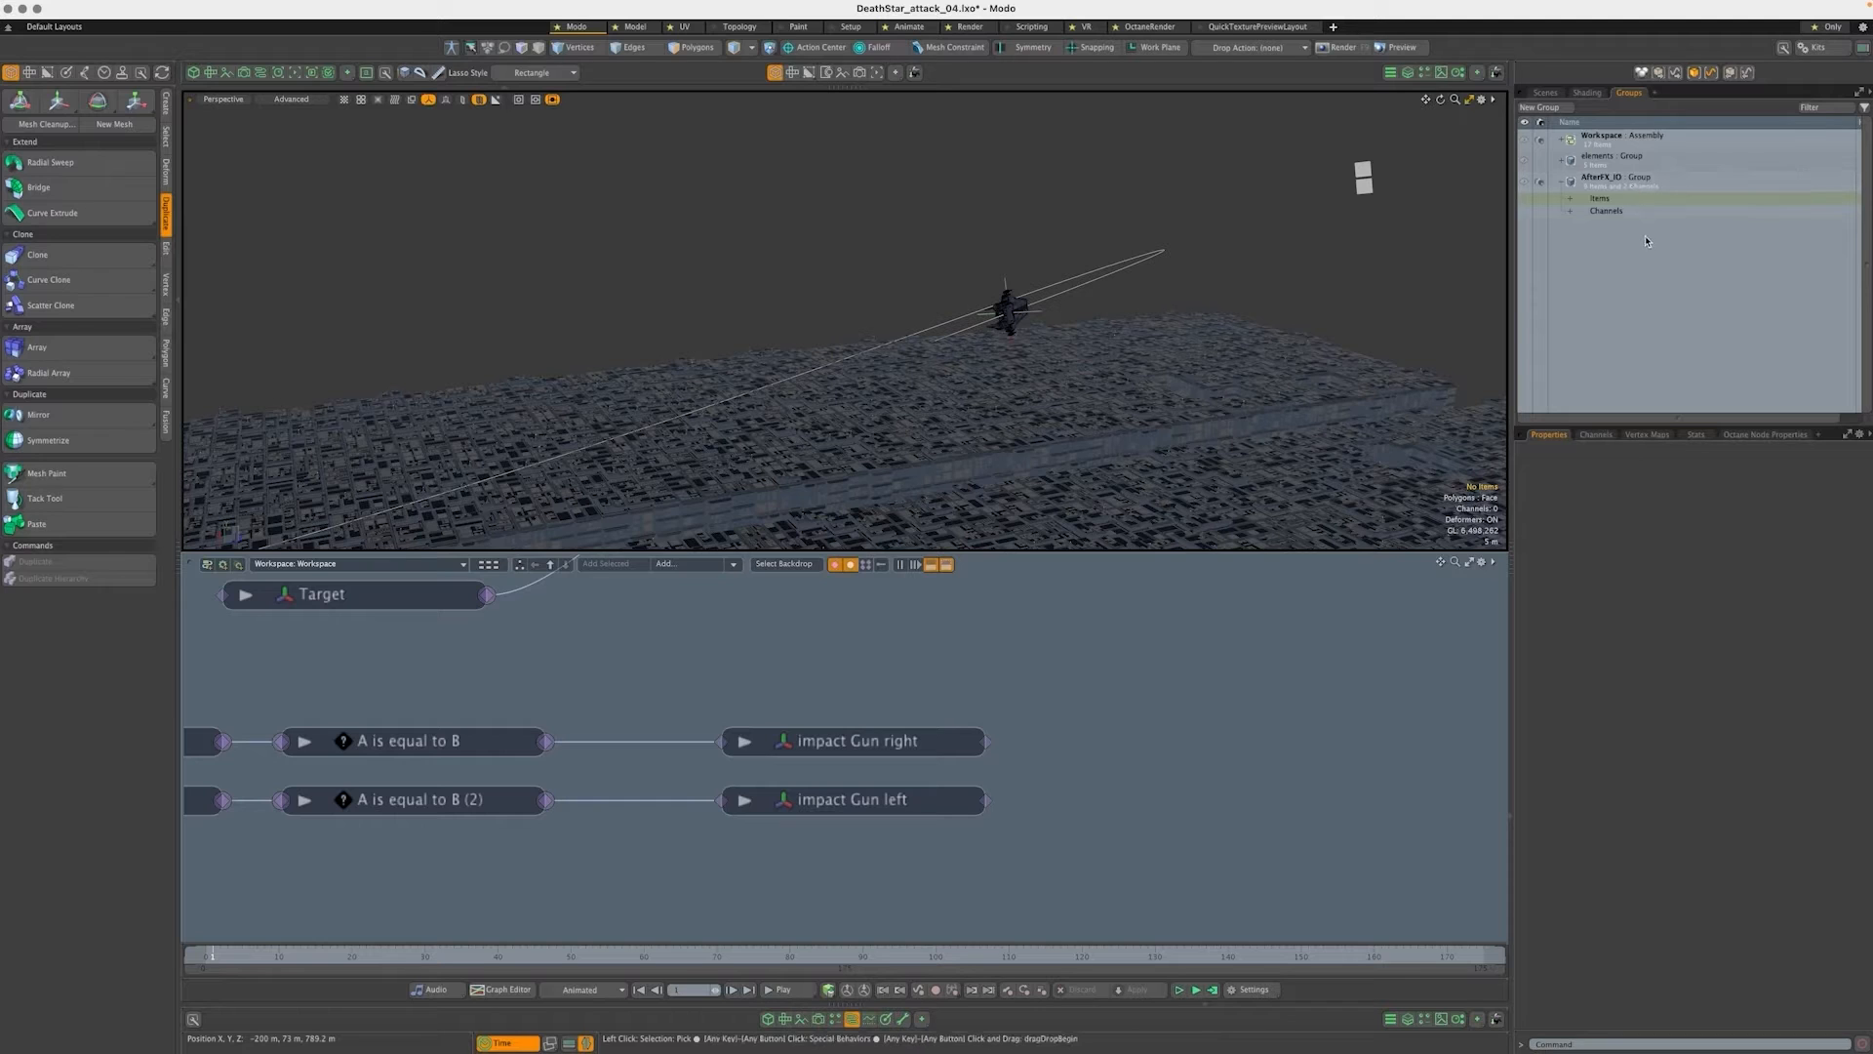
pyautogui.click(1570, 210)
pyautogui.click(1645, 224)
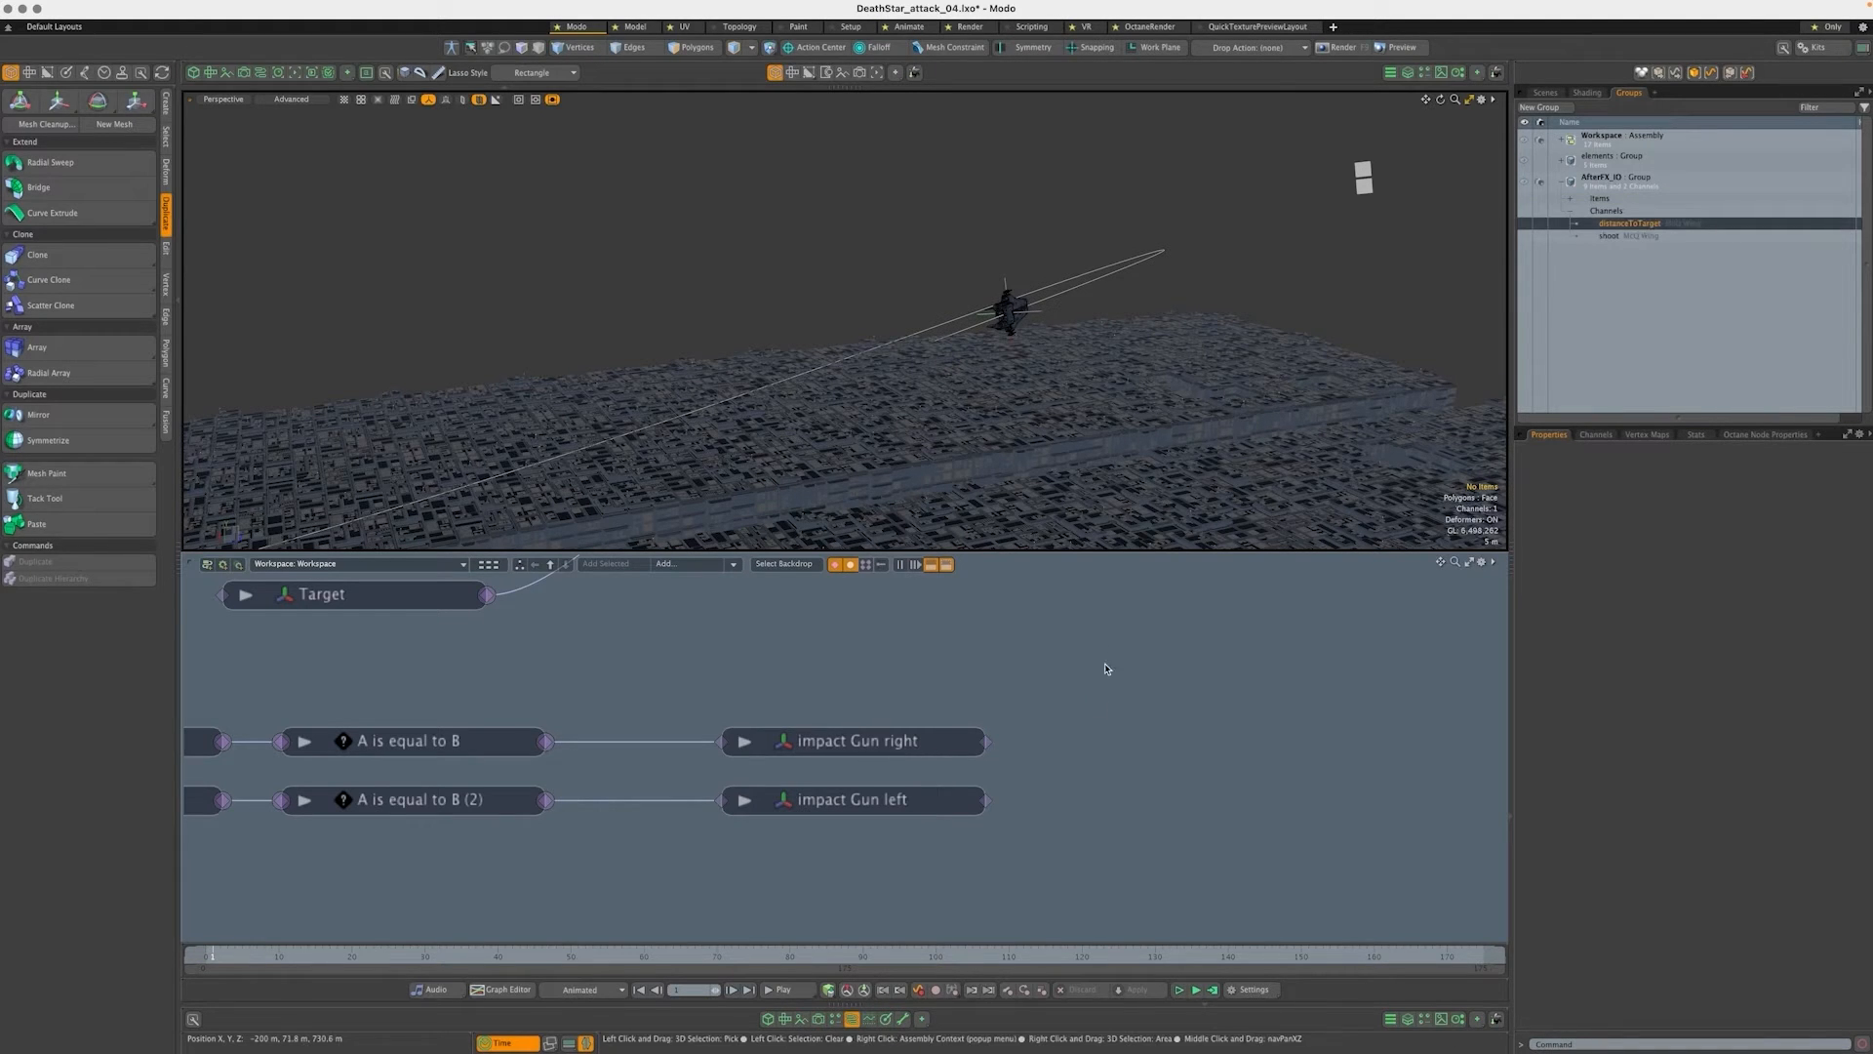
# Examine the link from Measure Distance (2) to McQ Wing's distanceToTarget and display the user channels of McQ Wing
pyautogui.keyDown('ctrl'); pyautogui.keyDown('alt'); pyautogui.moveTo(1103, 661); pyautogui.dragTo(1057, 644); pyautogui.keyUp('alt'); pyautogui.keyUp('ctrl')
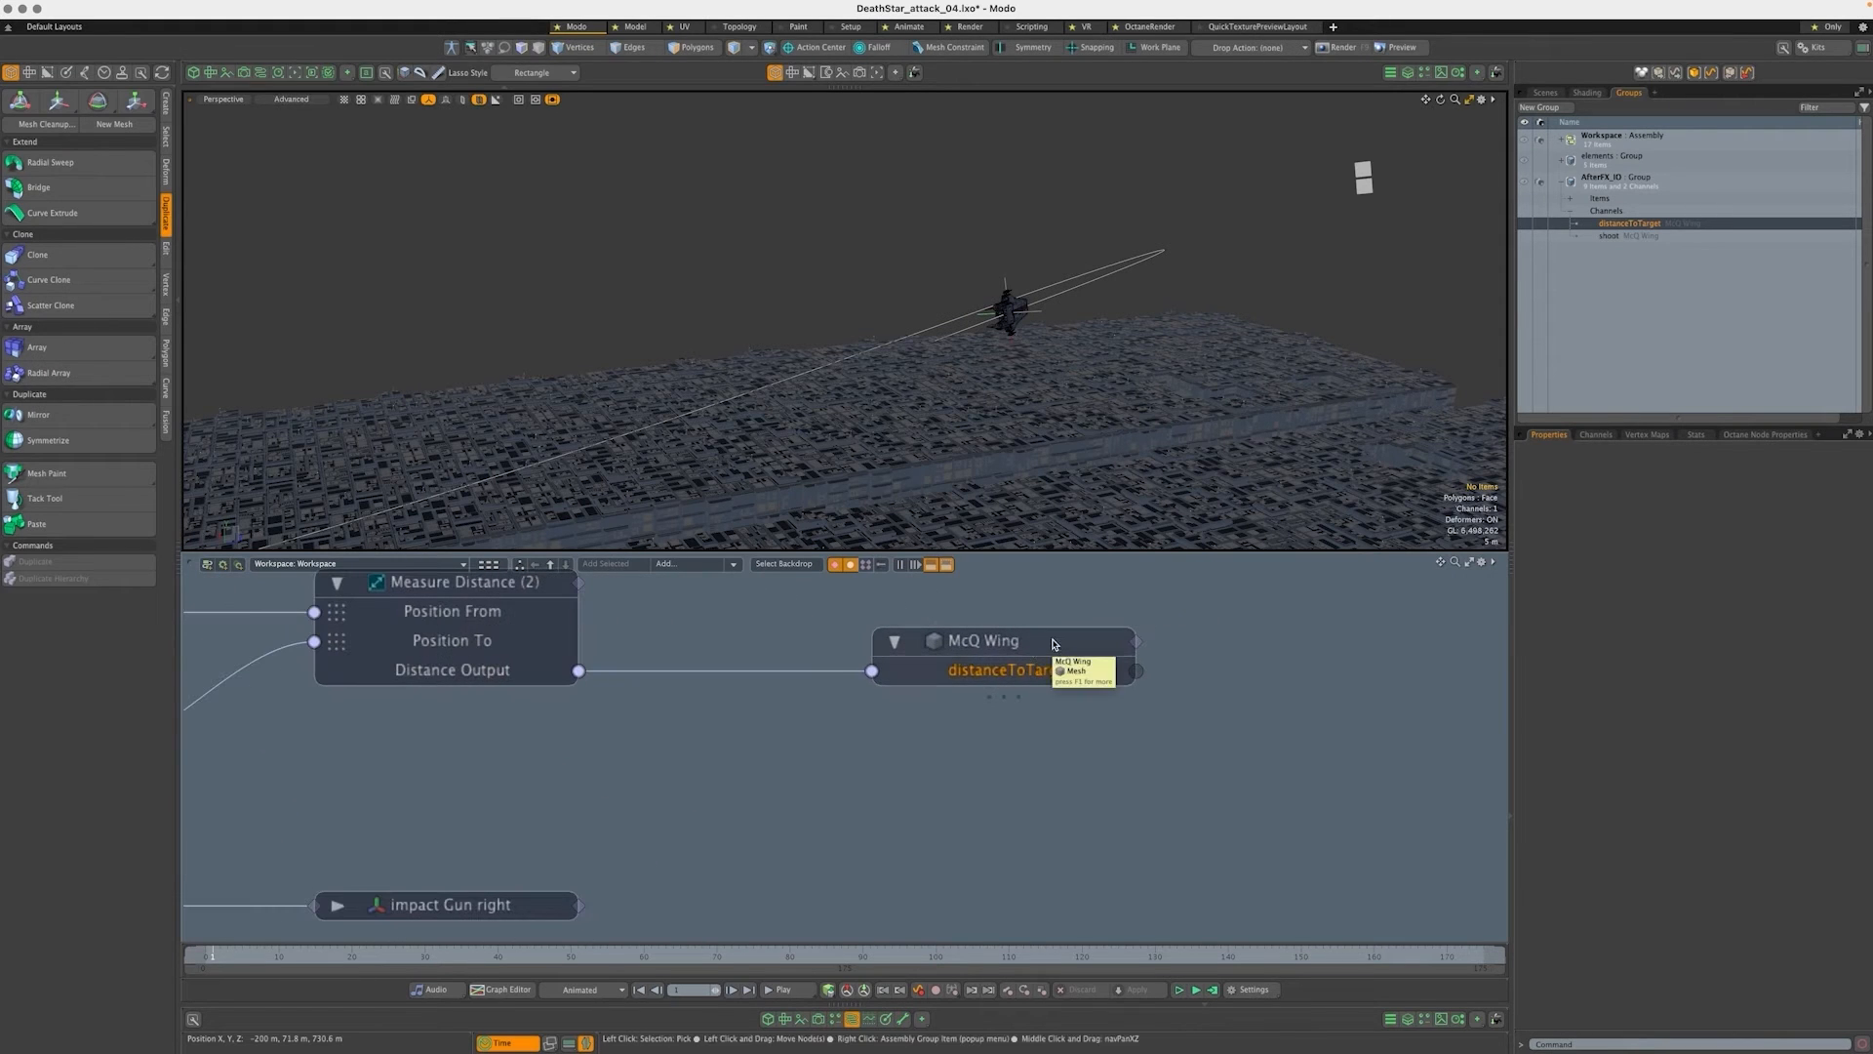
pyautogui.keyDown('alt'); pyautogui.moveTo(624, 634); pyautogui.dragTo(786, 694); pyautogui.keyUp('alt')
pyautogui.moveTo(634, 646); pyautogui.dragTo(606, 647)
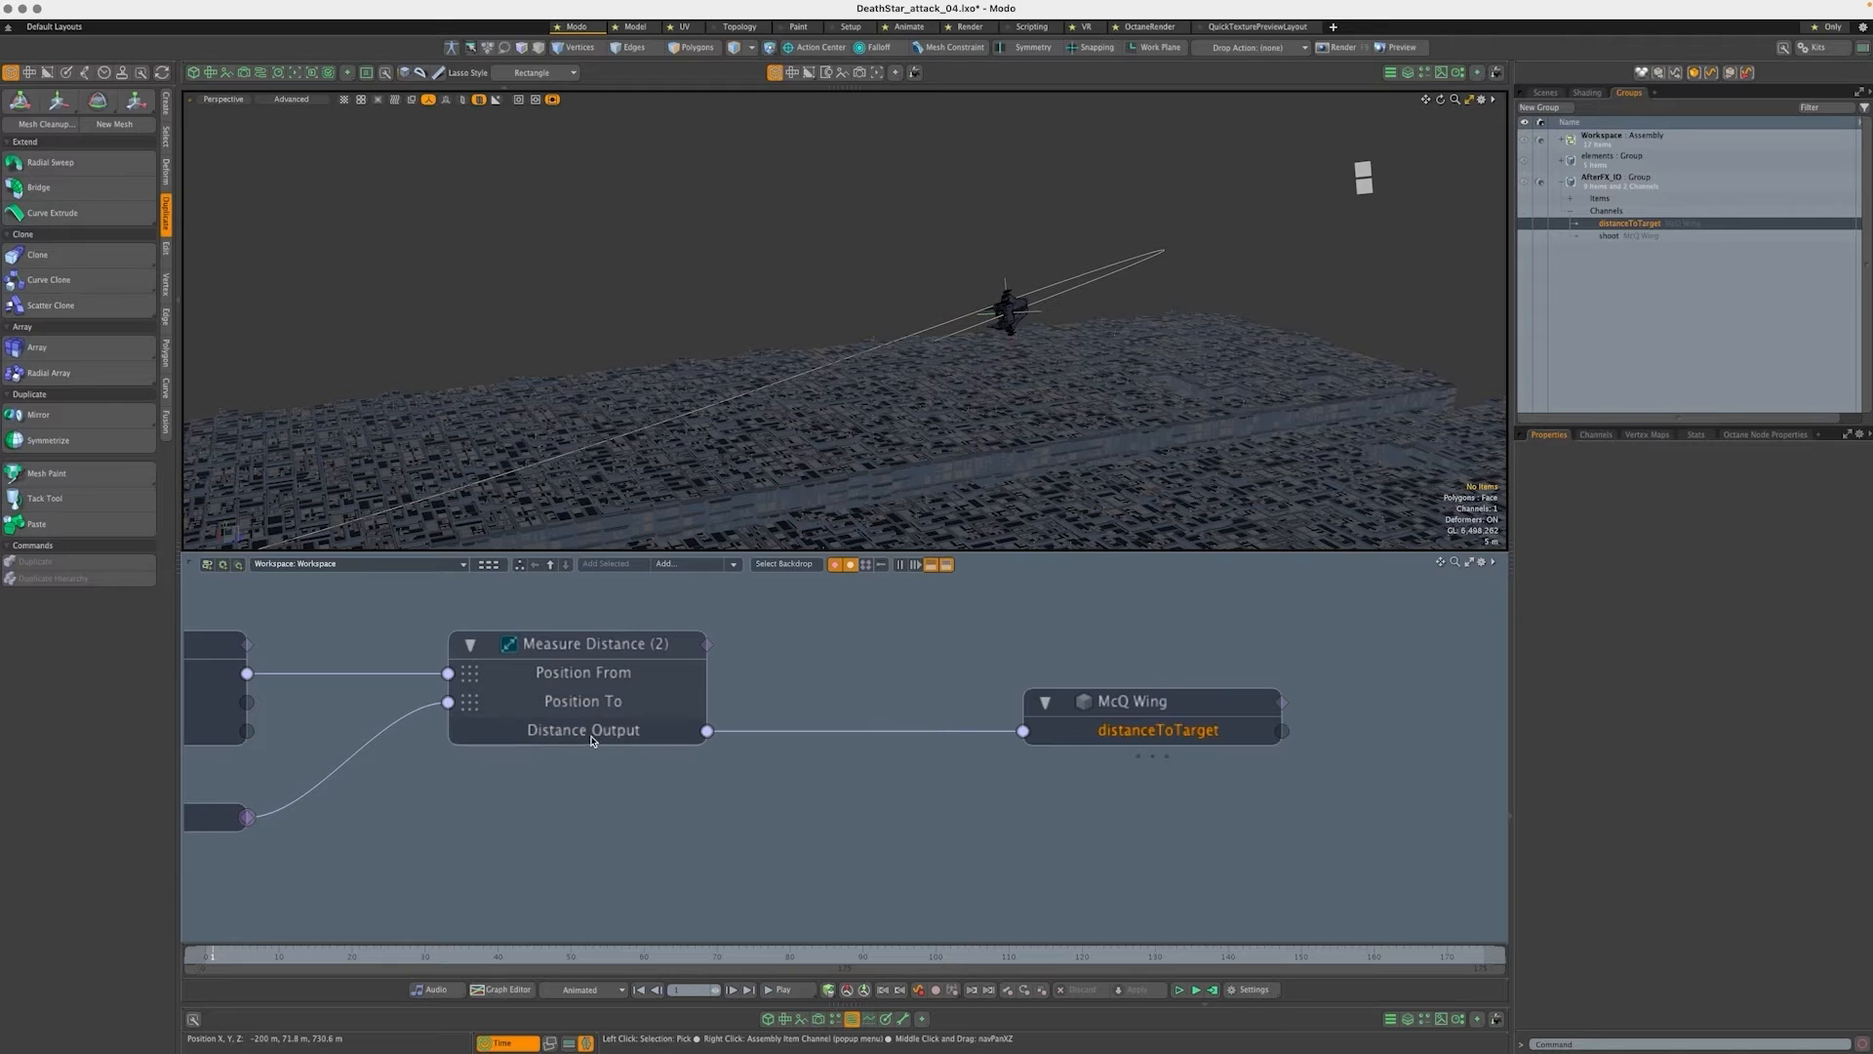
pyautogui.click(1215, 709)
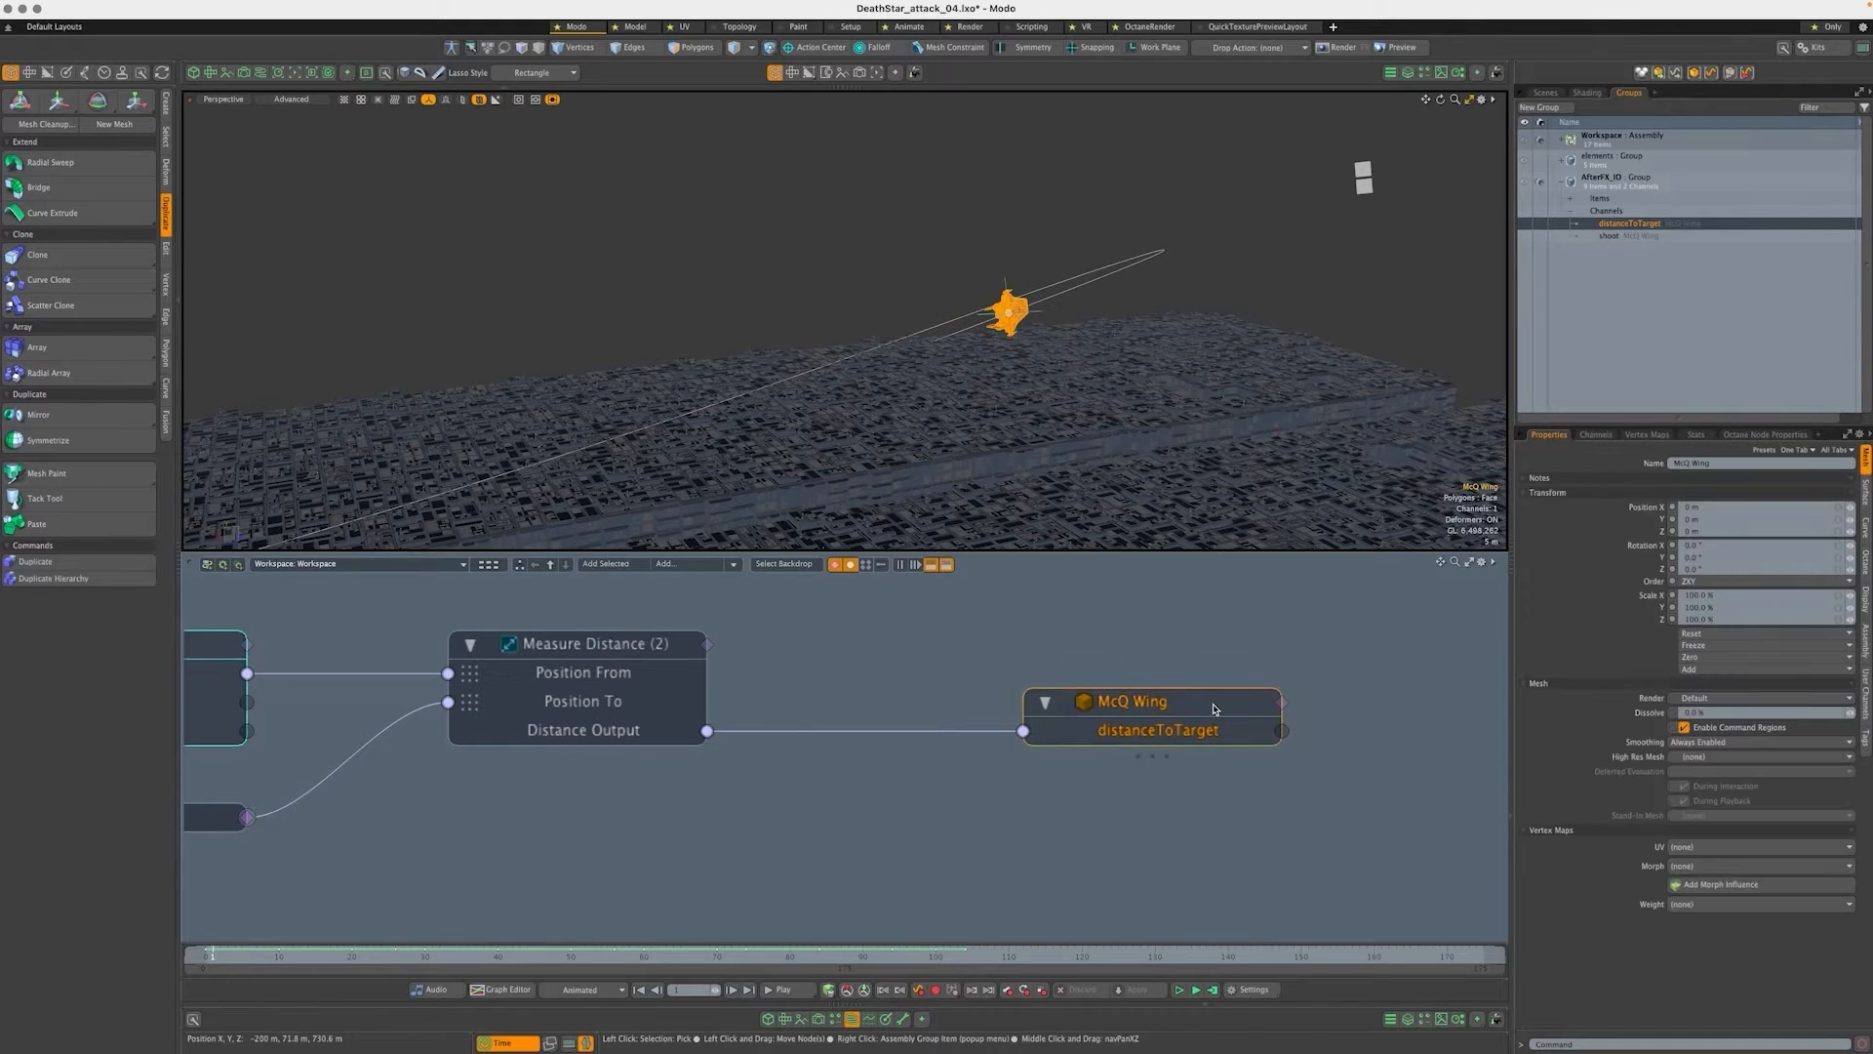
pyautogui.click(1867, 683)
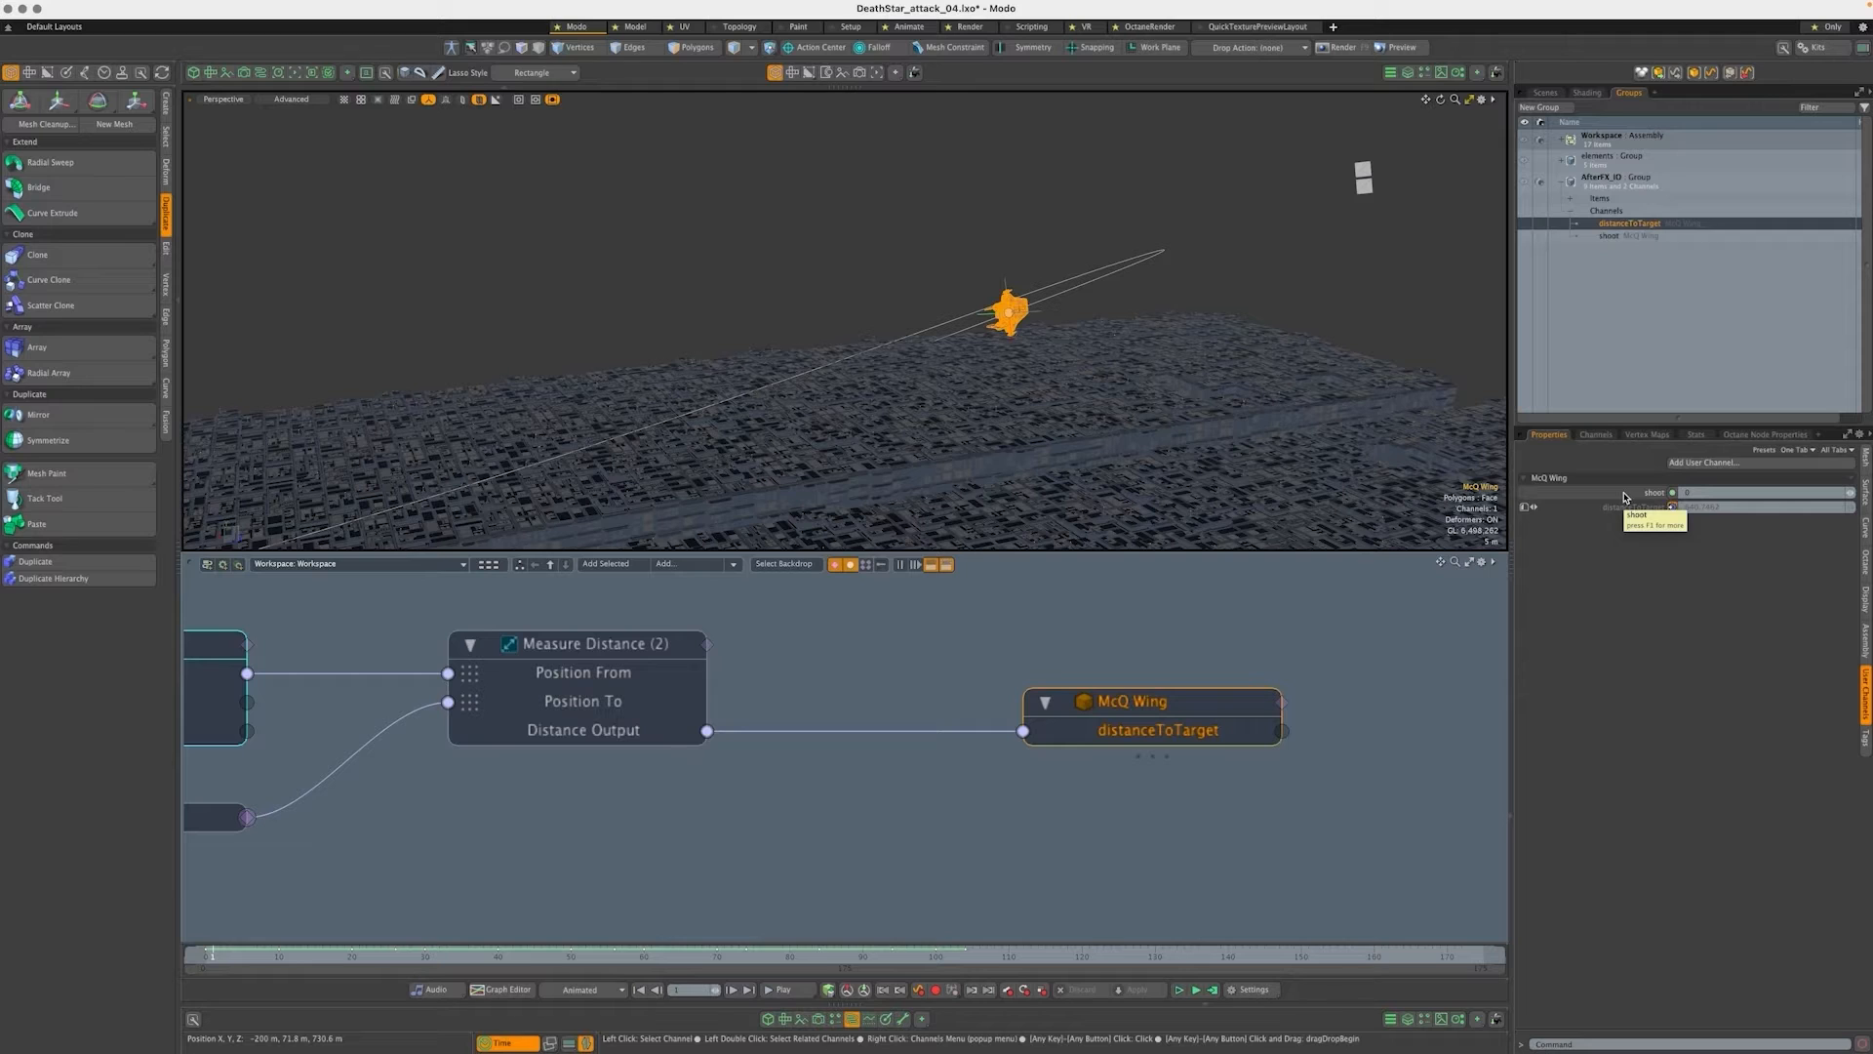
# Collapse the Channels list and select the AfterFX_IO group
pyautogui.click(1570, 211)
pyautogui.click(1610, 210)
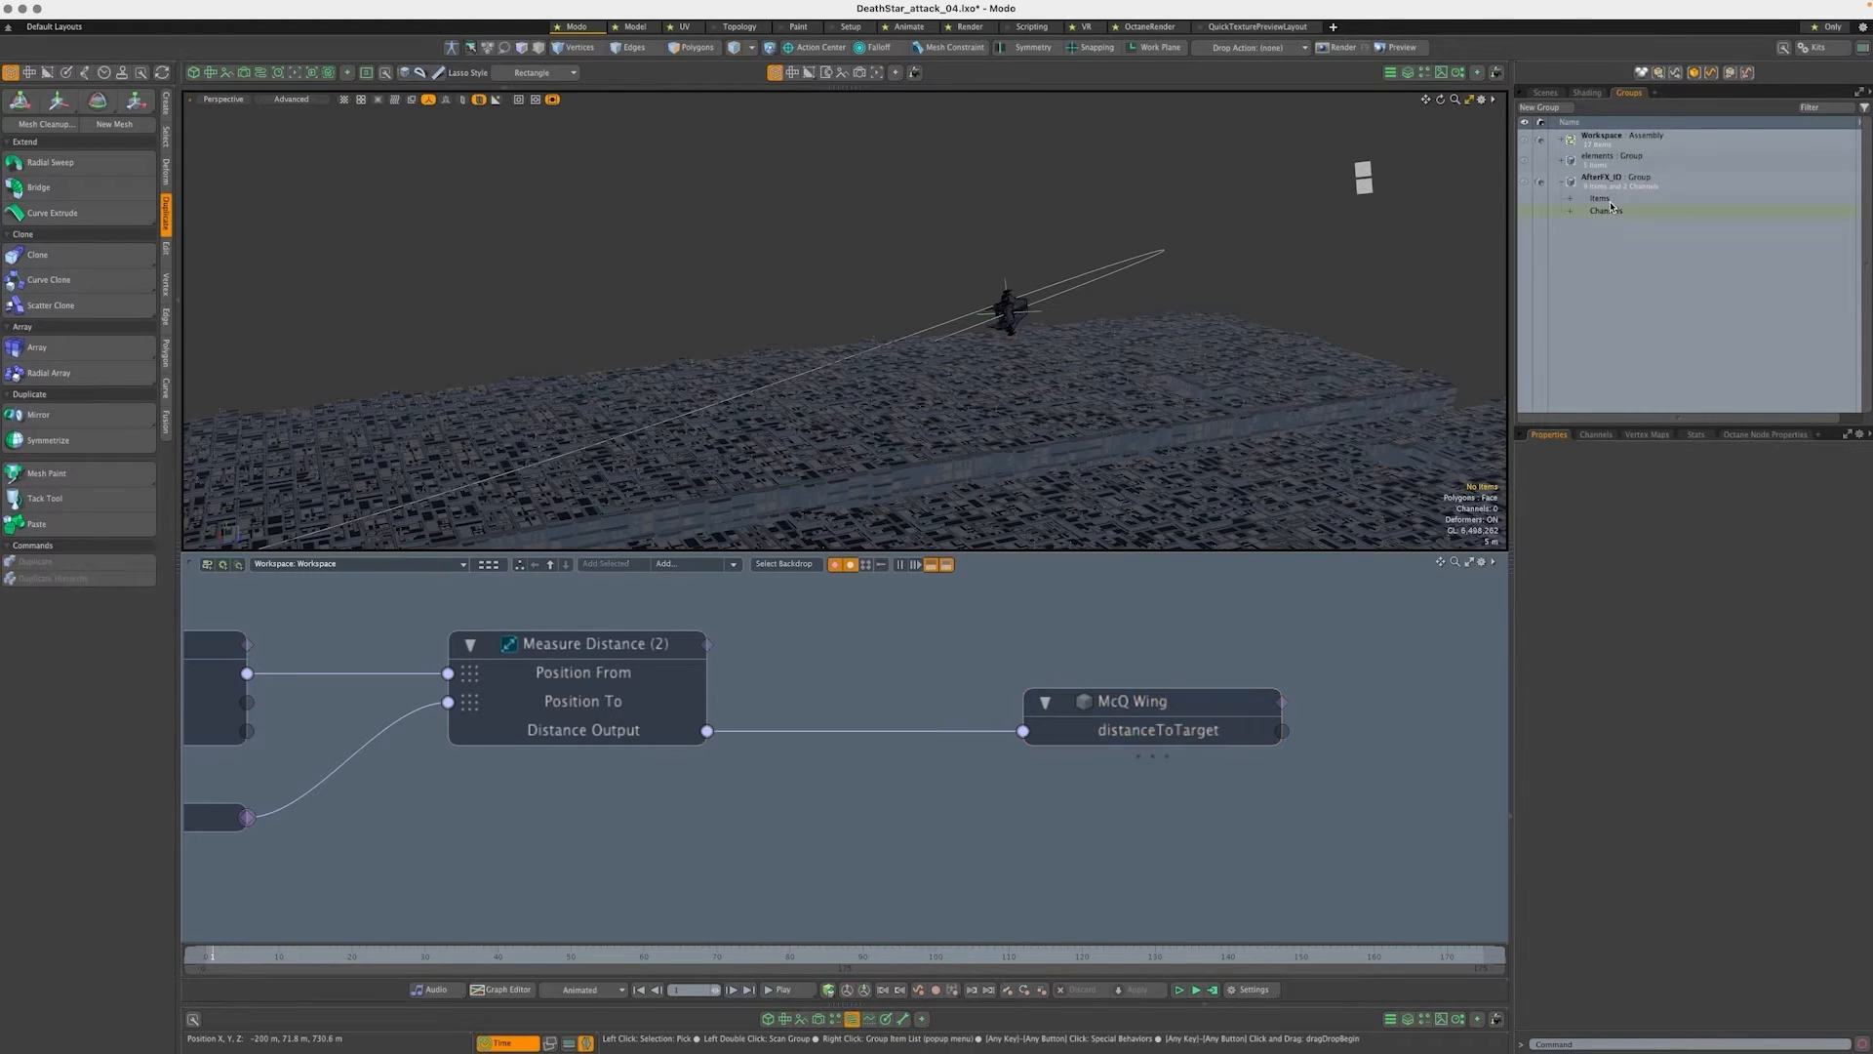
pyautogui.click(1608, 179)
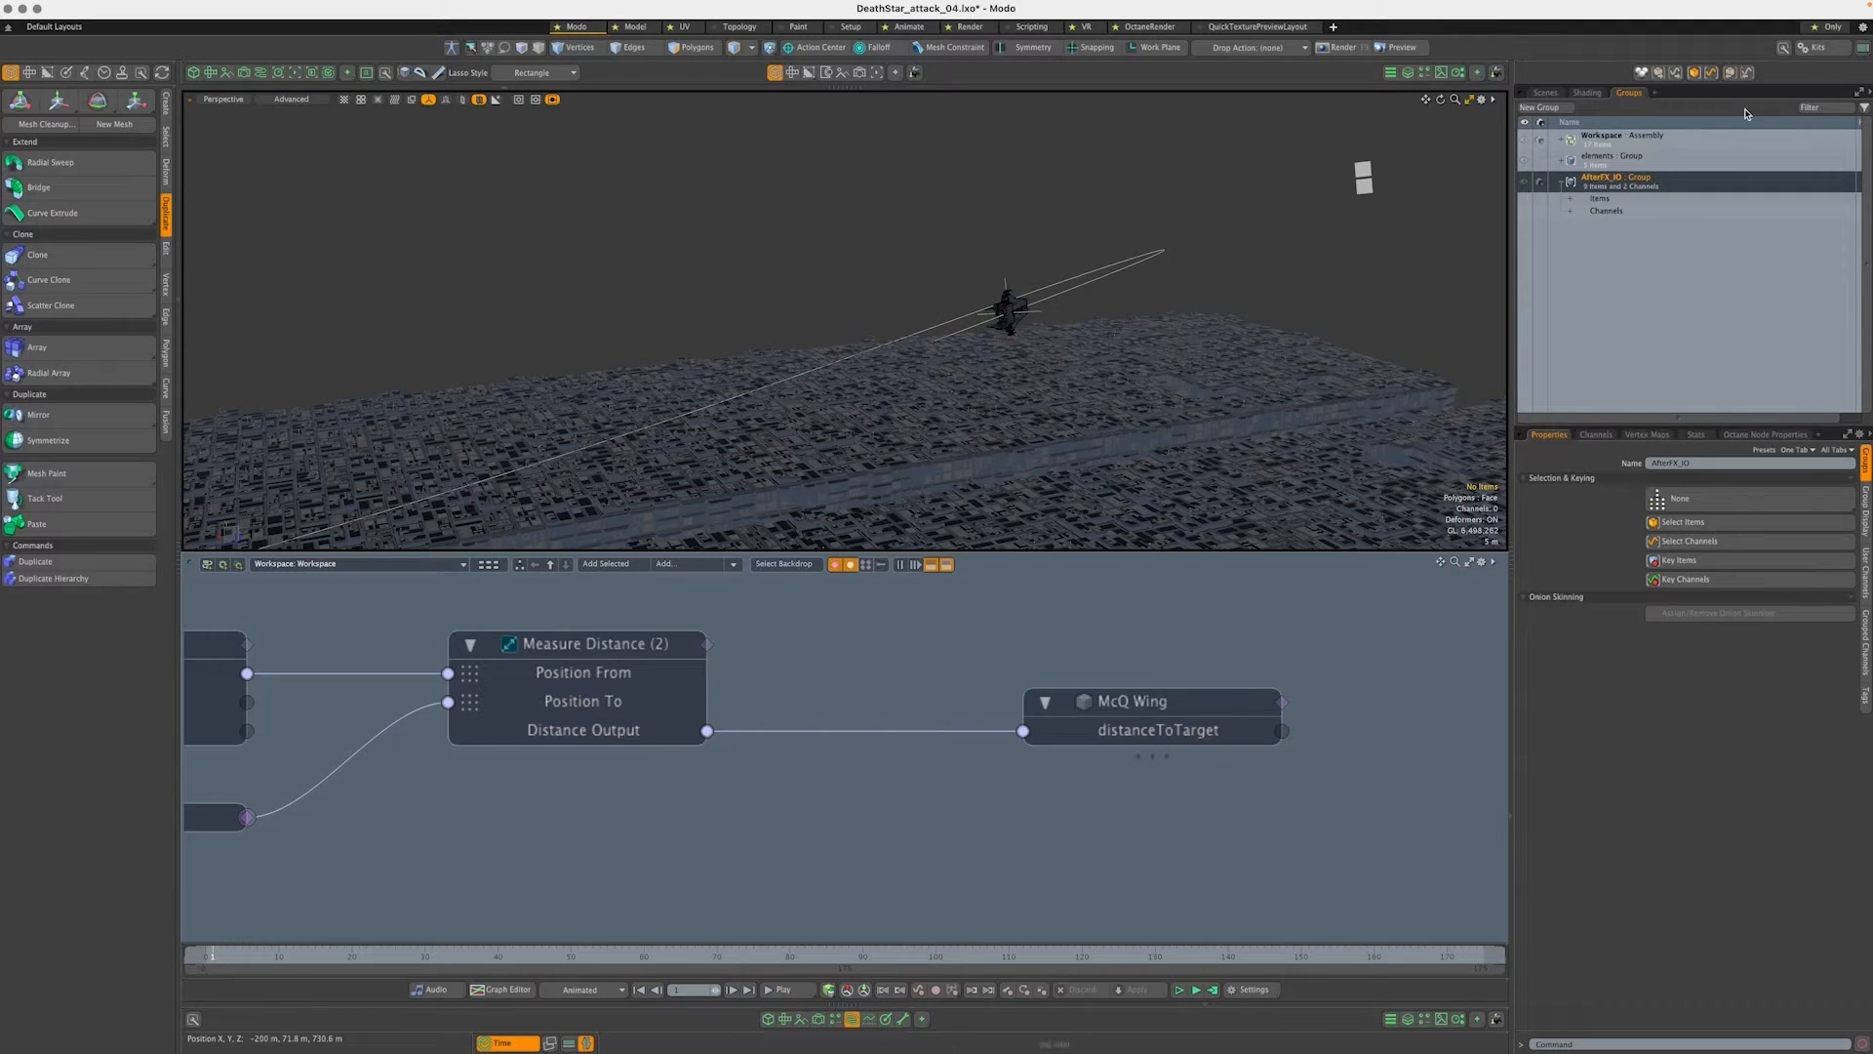
# Start the export to After Effects and continue despite the frame aspect mismatch
pyautogui.click(1817, 46)
pyautogui.click(1715, 98)
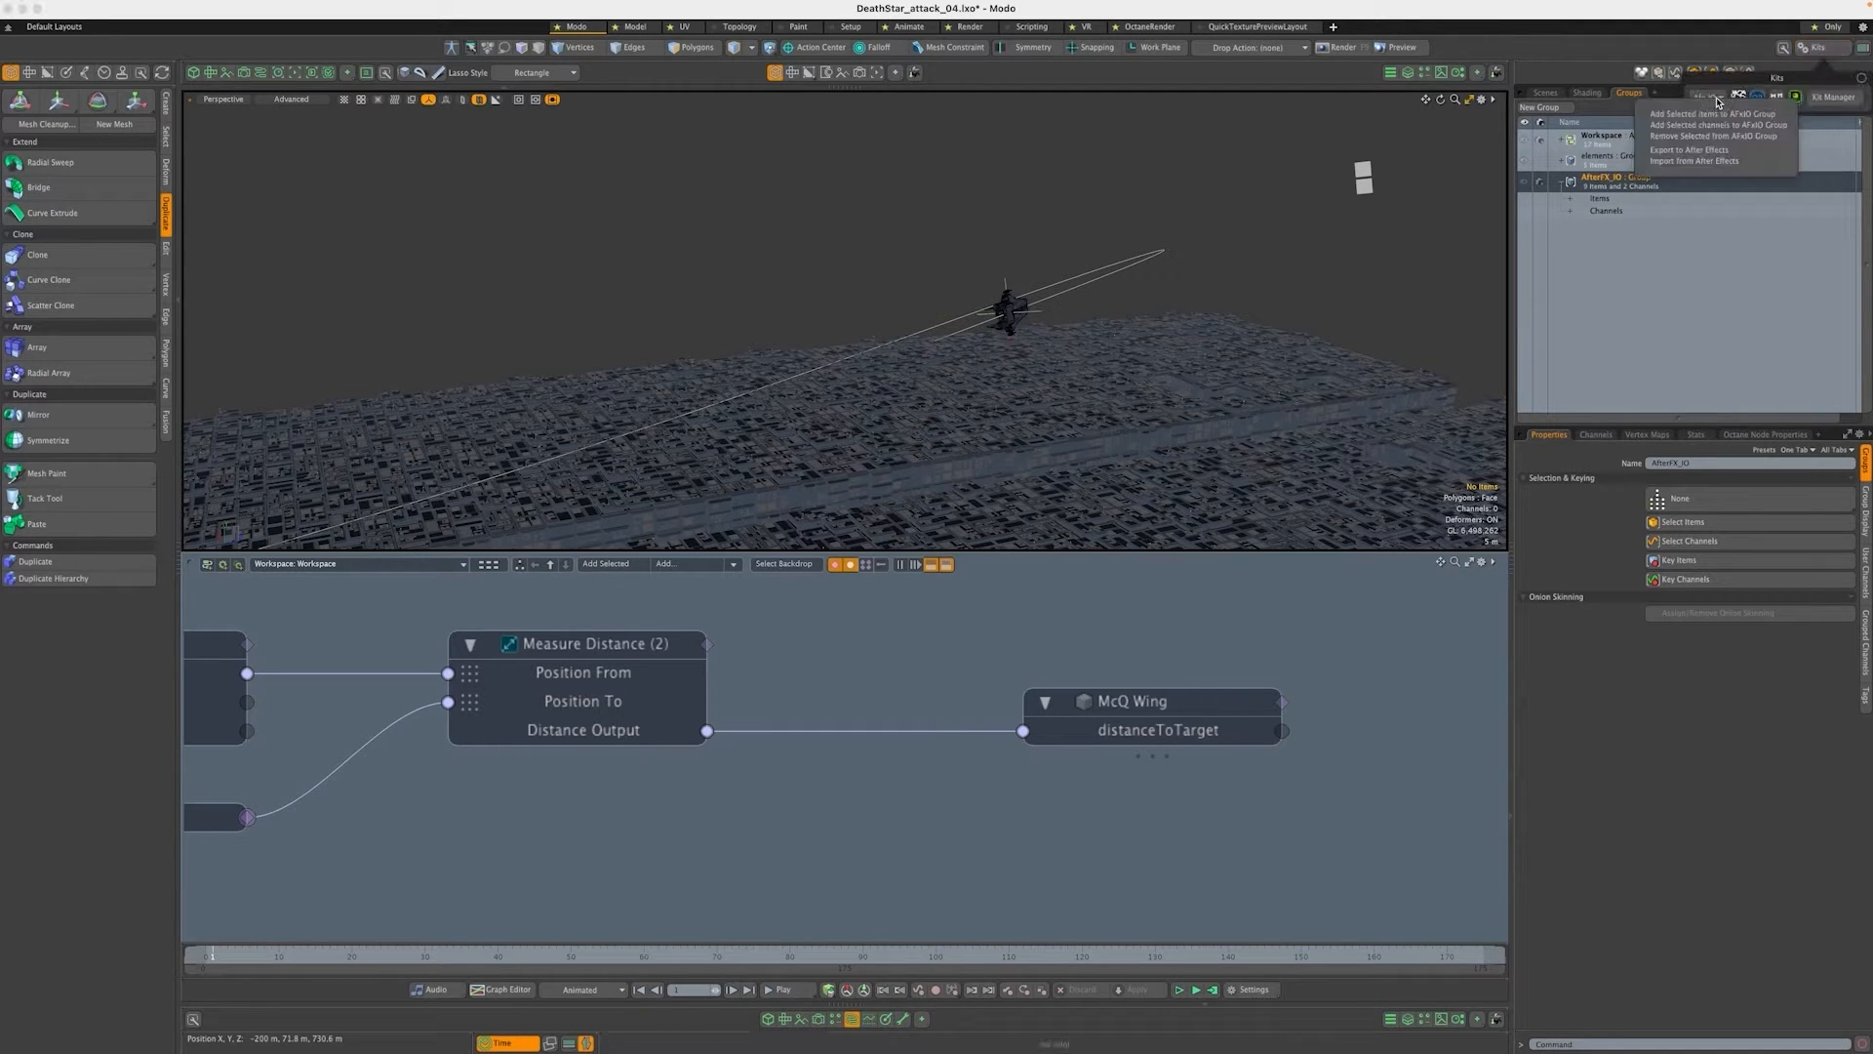
pyautogui.click(1715, 151)
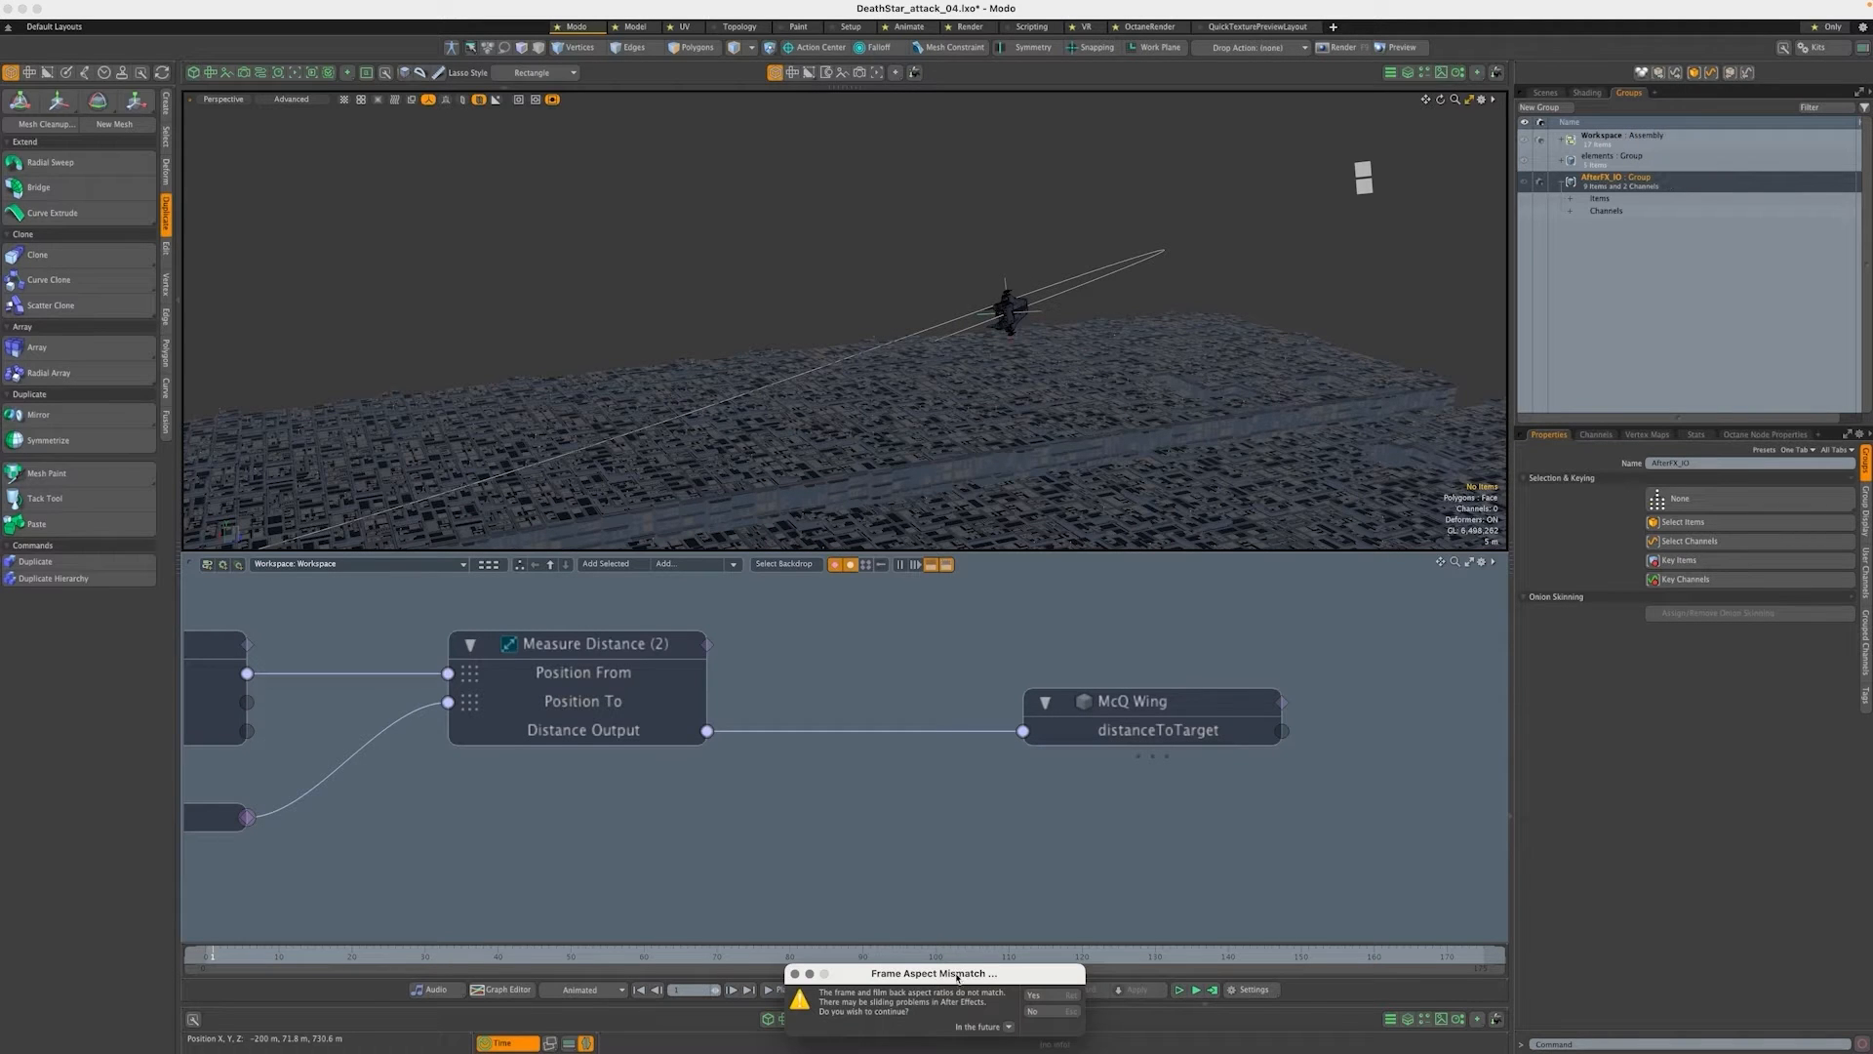
pyautogui.moveTo(958, 976); pyautogui.dragTo(1059, 292)
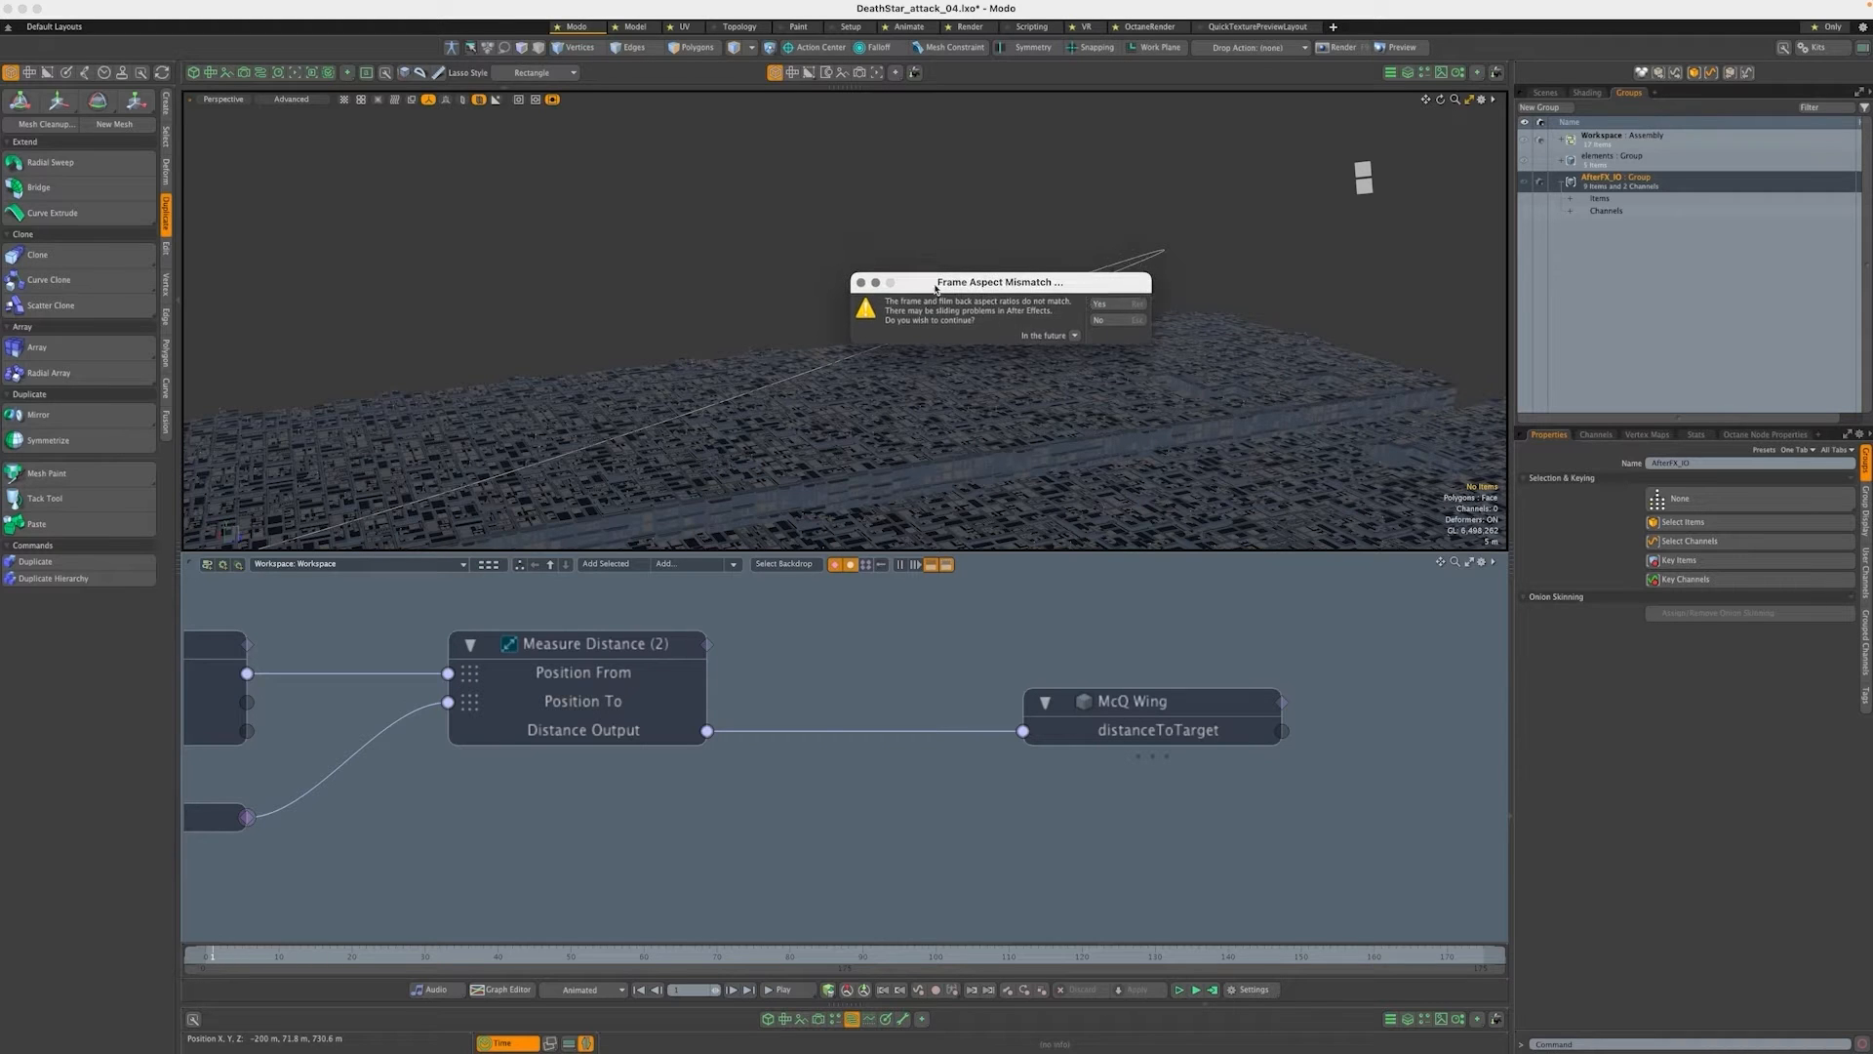
pyautogui.click(1117, 307)
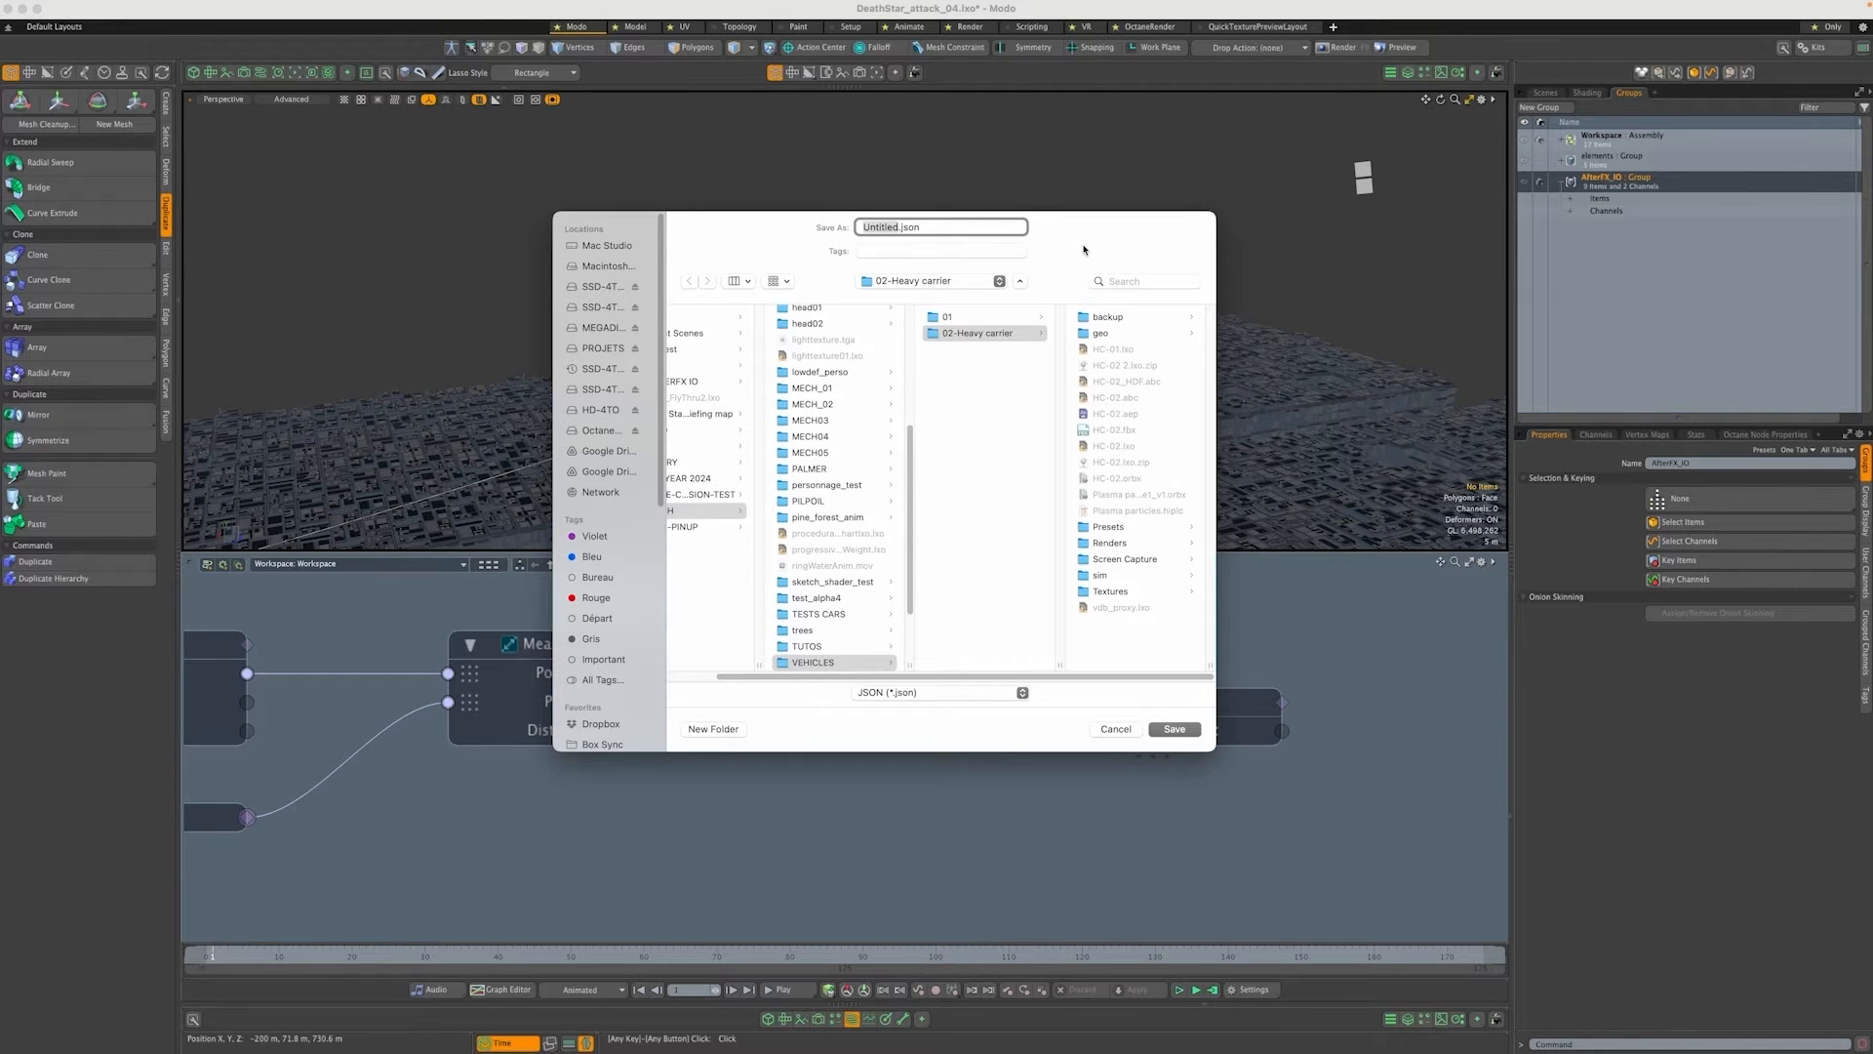
# Save the export as DeathStar_attack_04.xml in XML format in the Death Star briefing map folder
pyautogui.hscroll(-3, 891, 644)
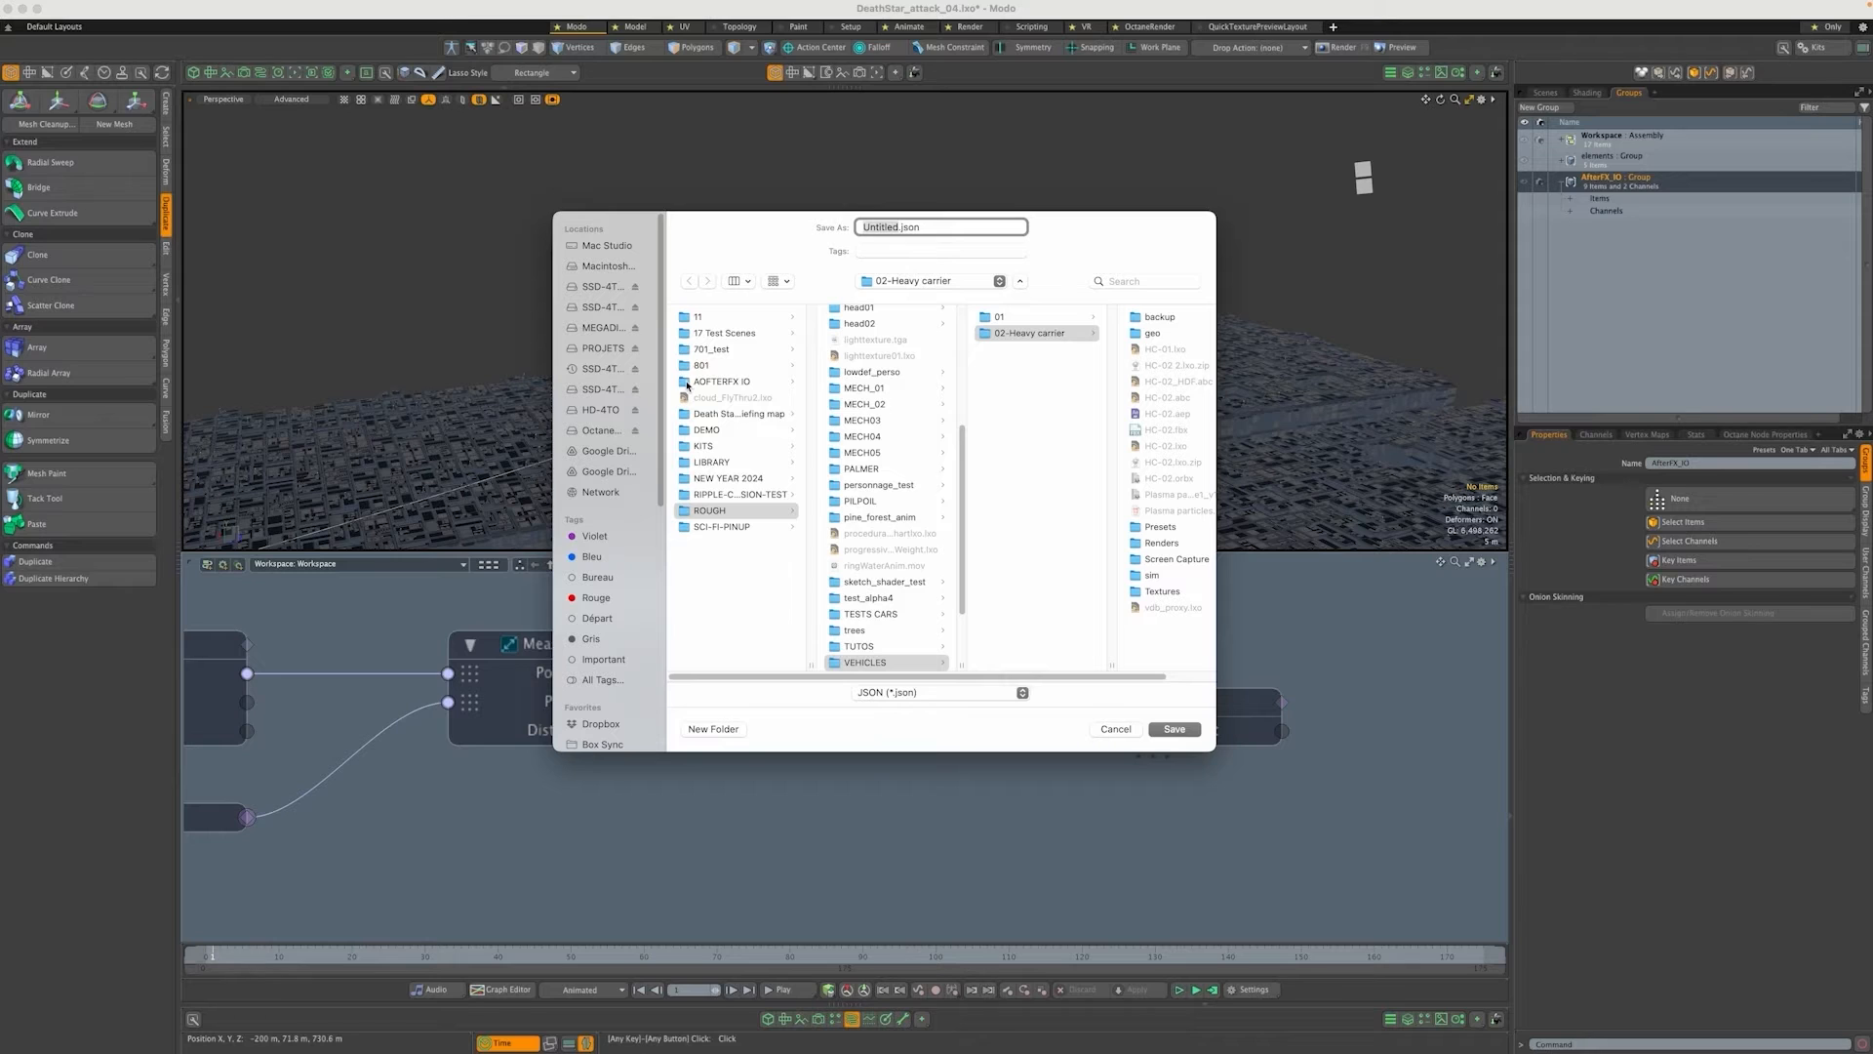
pyautogui.click(687, 412)
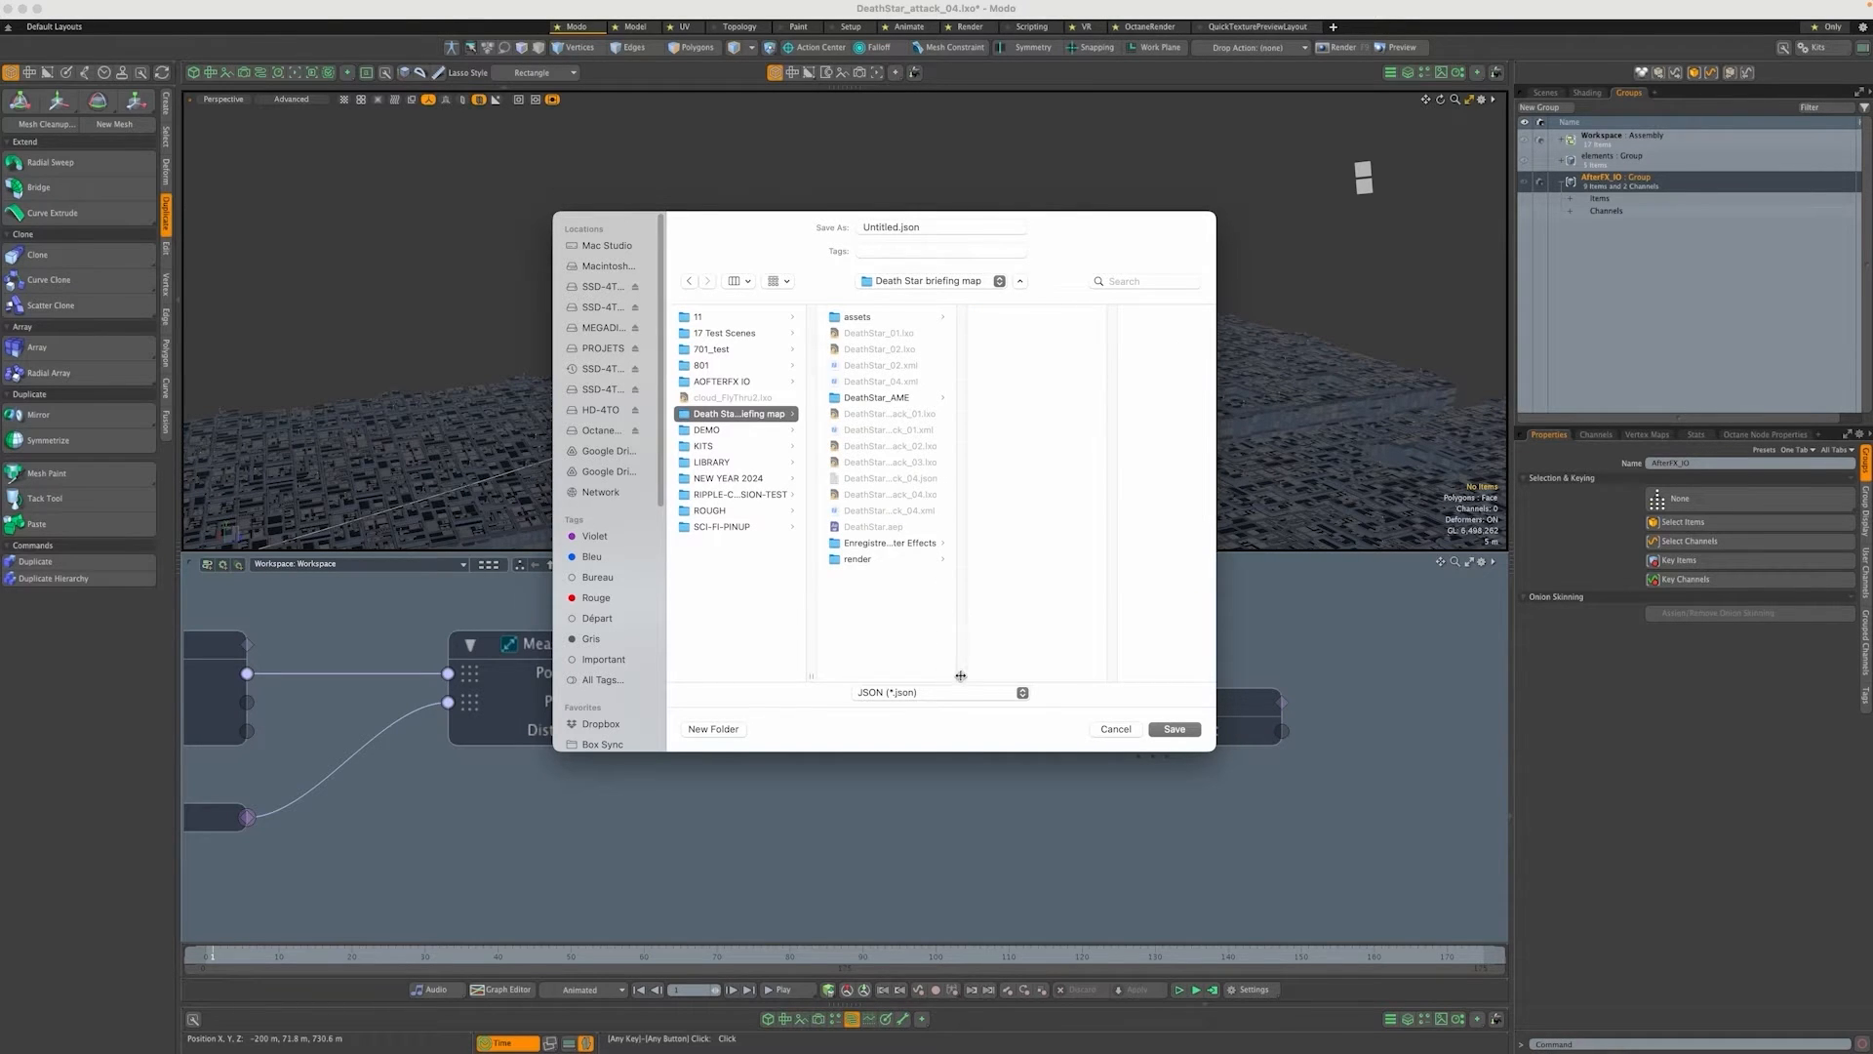
pyautogui.moveTo(961, 676); pyautogui.dragTo(1126, 675)
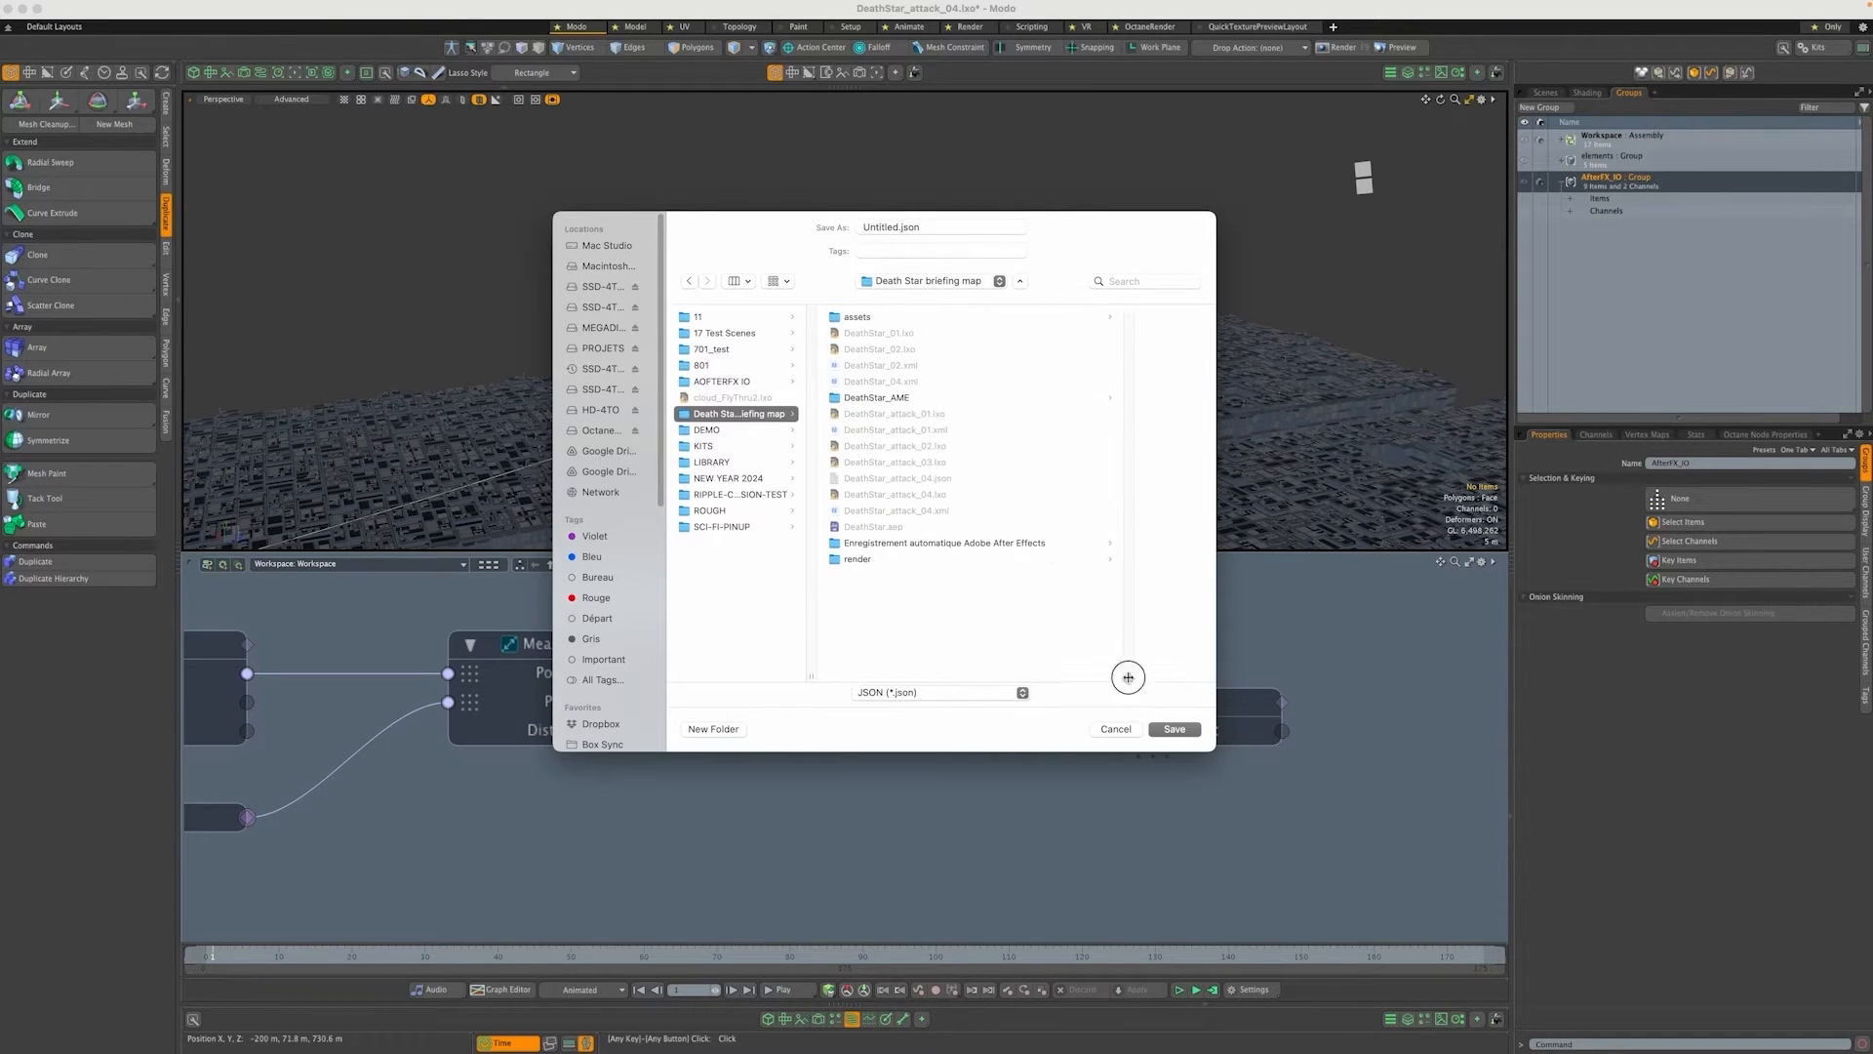
pyautogui.click(935, 495)
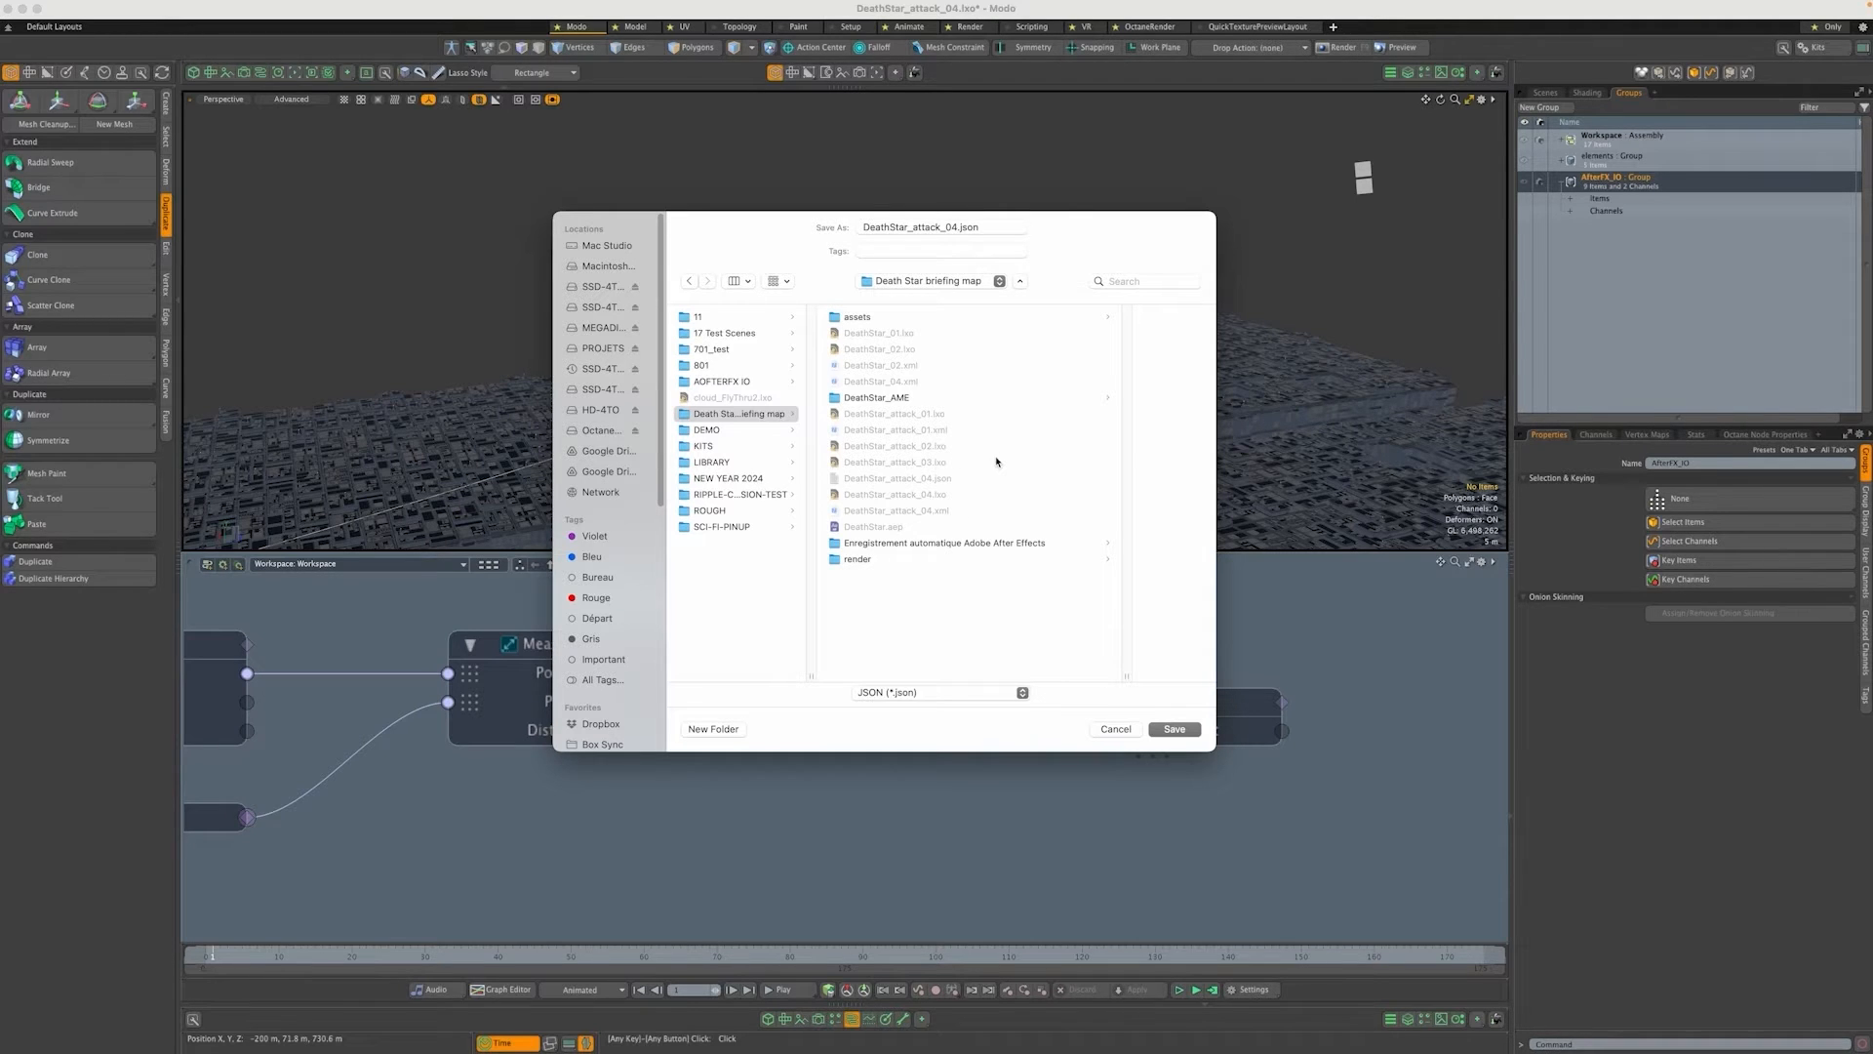
pyautogui.click(1022, 693)
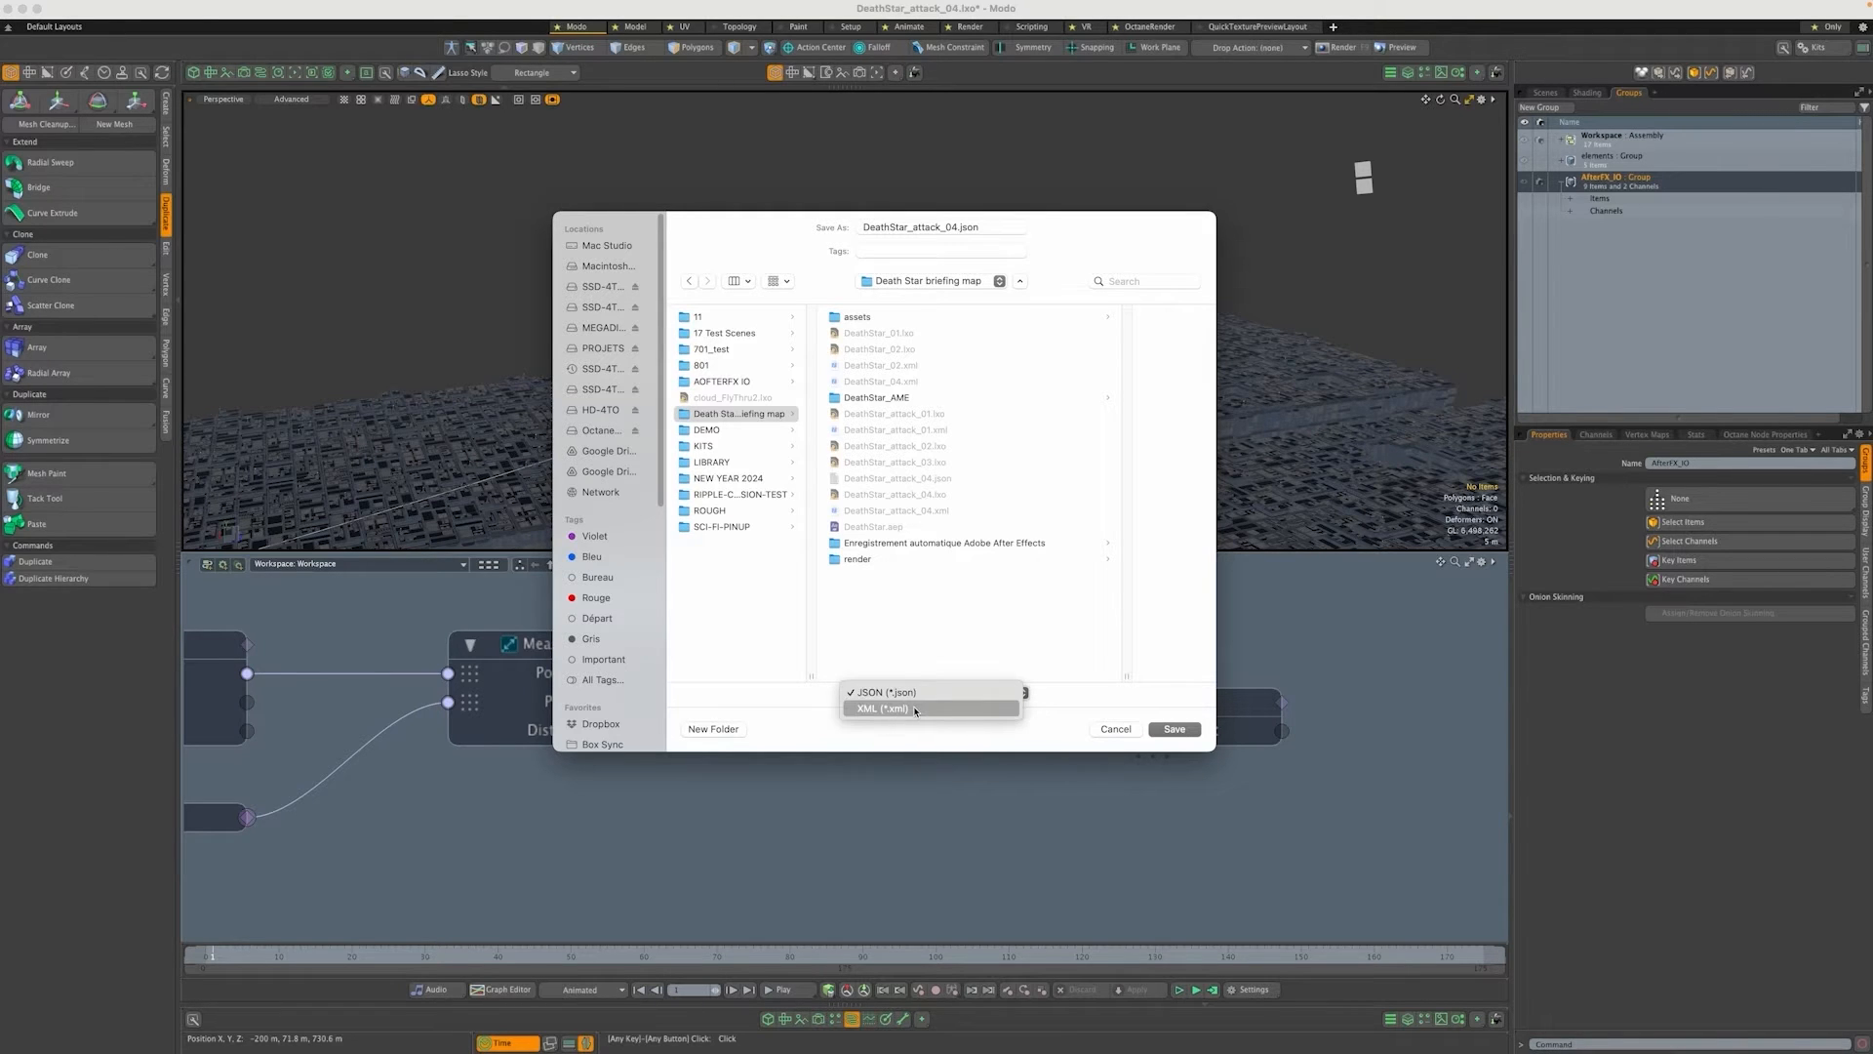
pyautogui.click(915, 710)
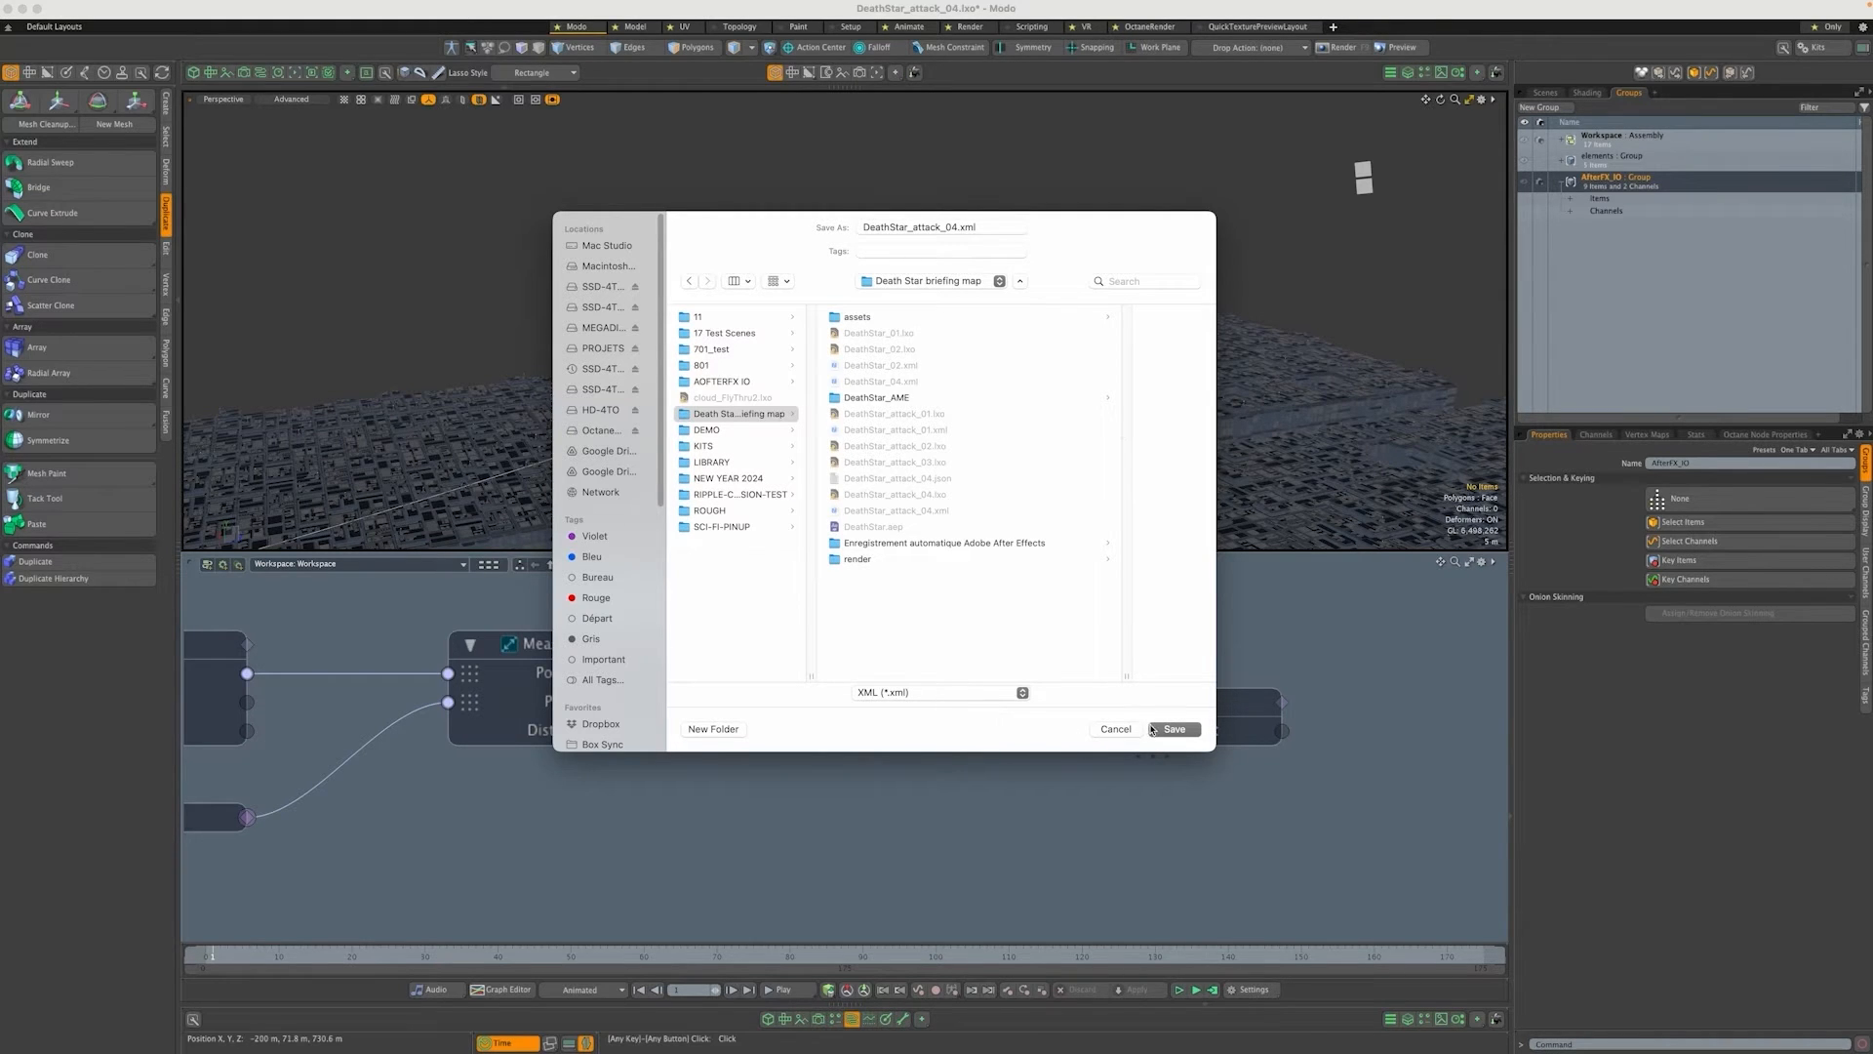
pyautogui.click(1183, 731)
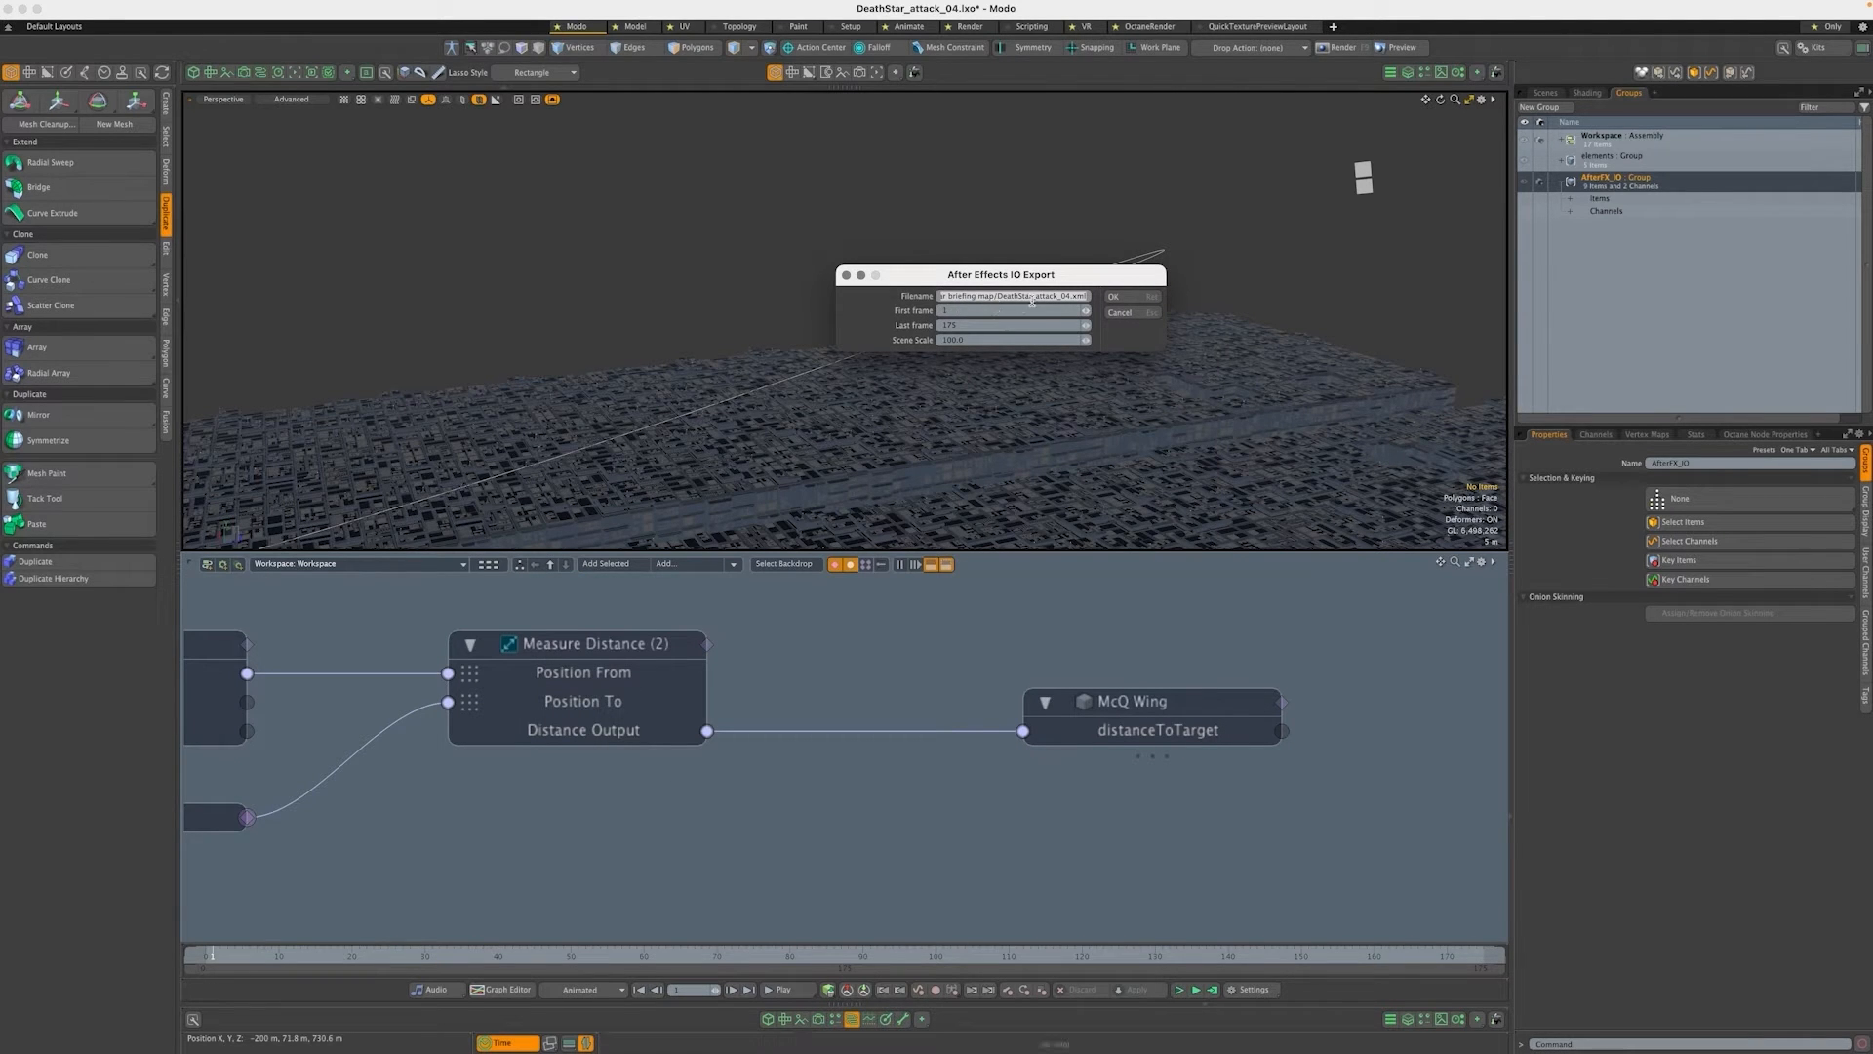
# Check the first frame, last frame and scene scale of the After Effects export, then dismiss the export settings without exporting
pyautogui.click(972, 310)
pyautogui.click(976, 326)
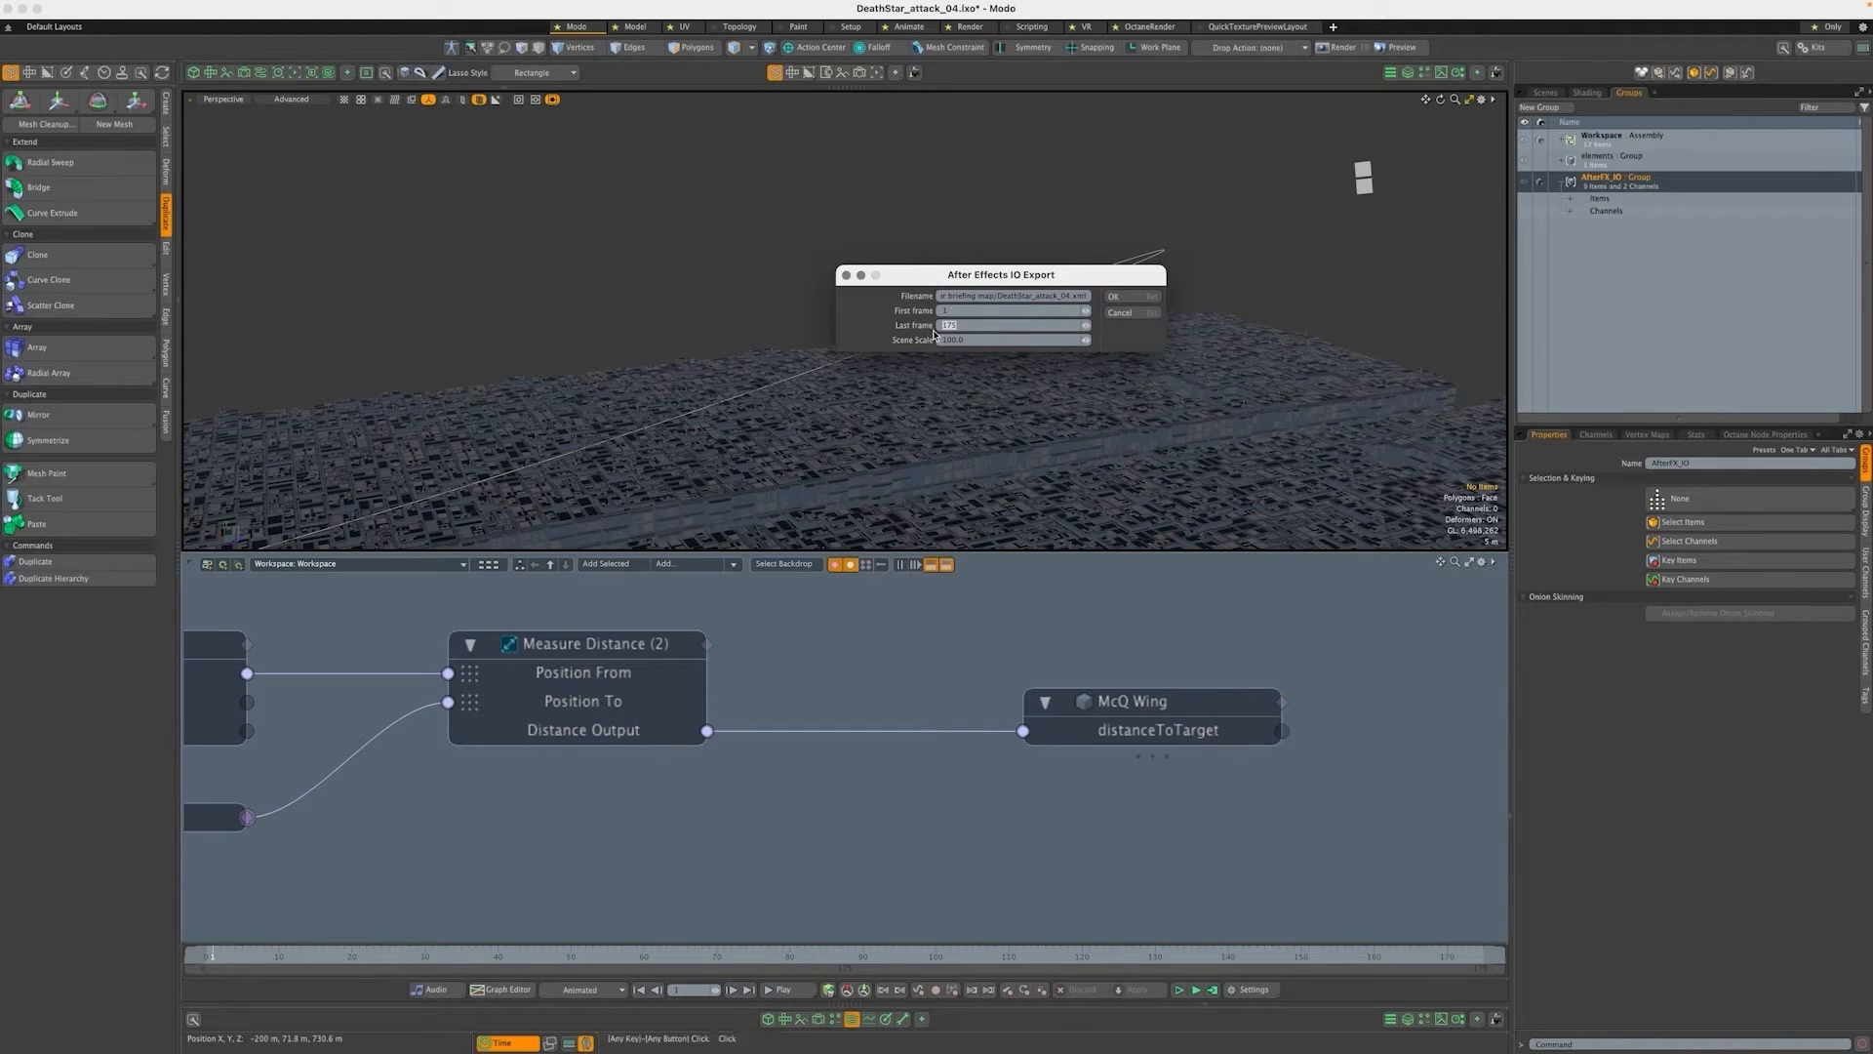
pyautogui.moveTo(1107, 278); pyautogui.dragTo(982, 174)
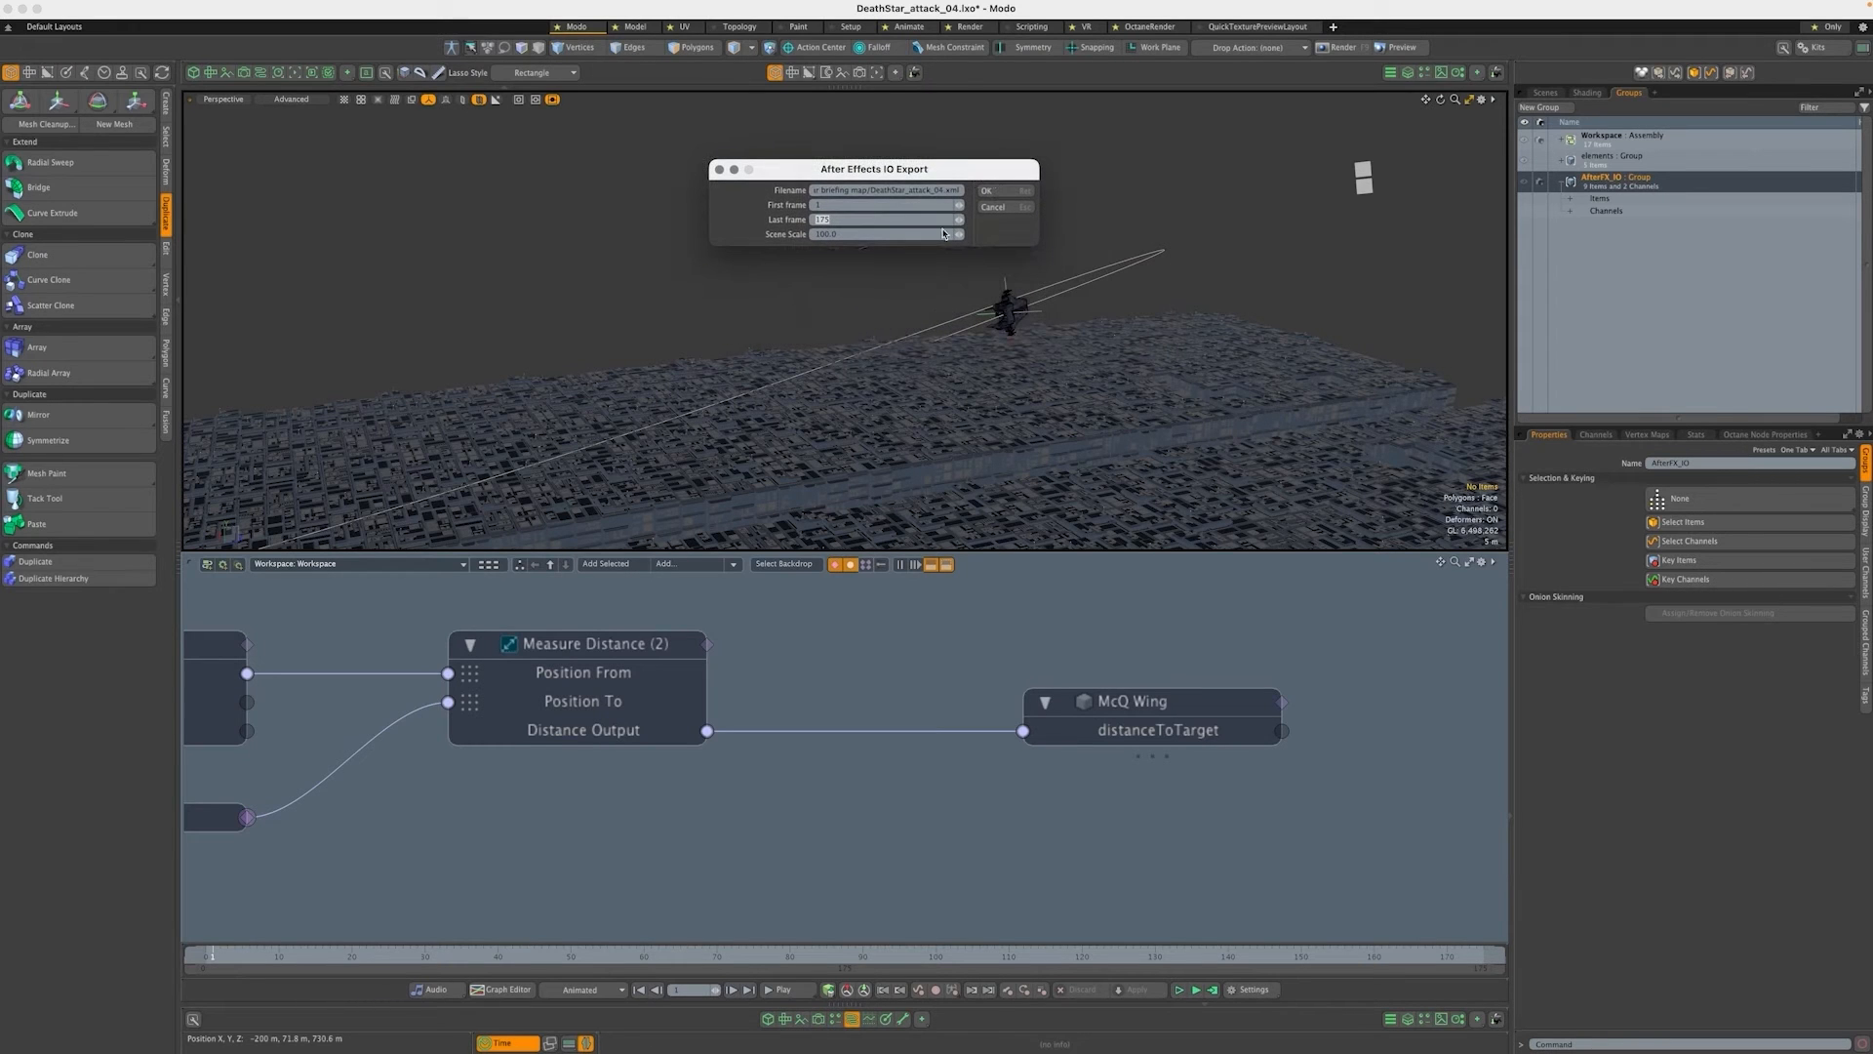
pyautogui.click(1002, 210)
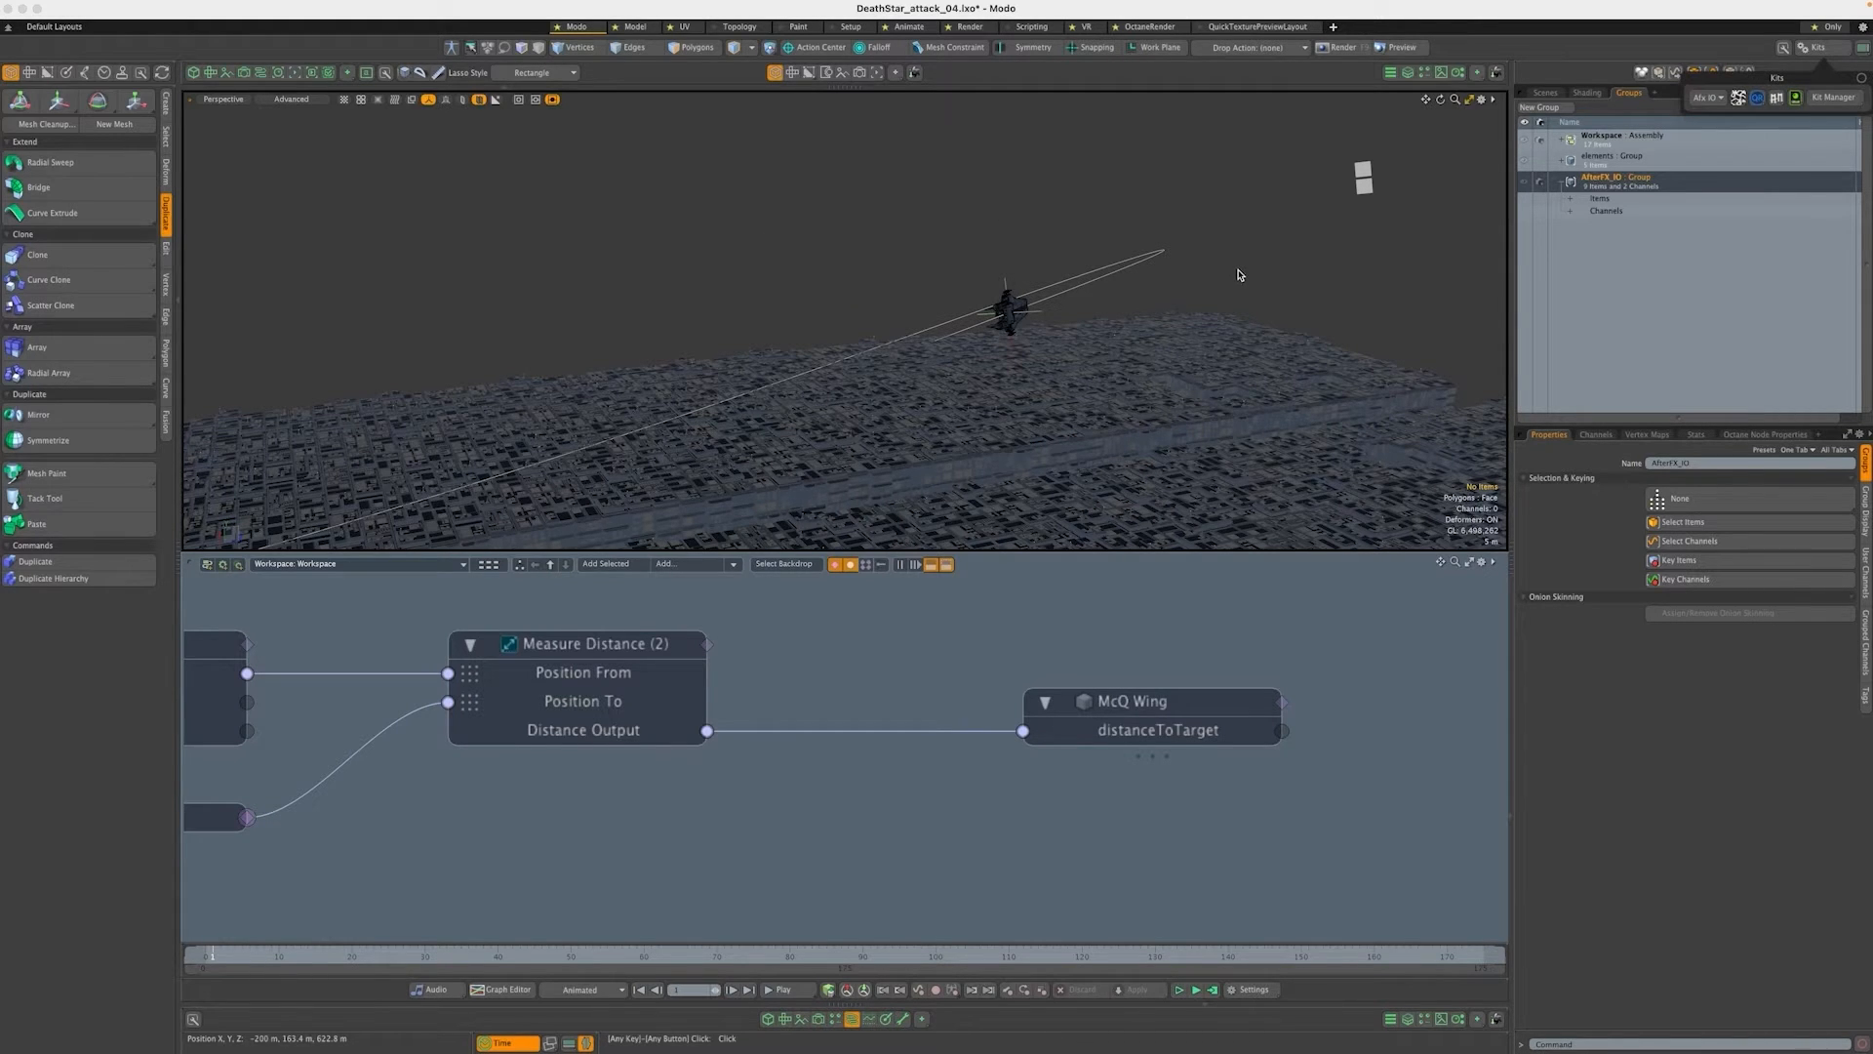
# Switch to Visual Studio Code and examine the scene element of DeathStar_attack_04.xml, folding and unfolding its contents
pyautogui.press('super+Tab')
pyautogui.press('super+Tab')
pyautogui.press('super+Tab')
pyautogui.press('super+Tab')
pyautogui.press('super+Tab')
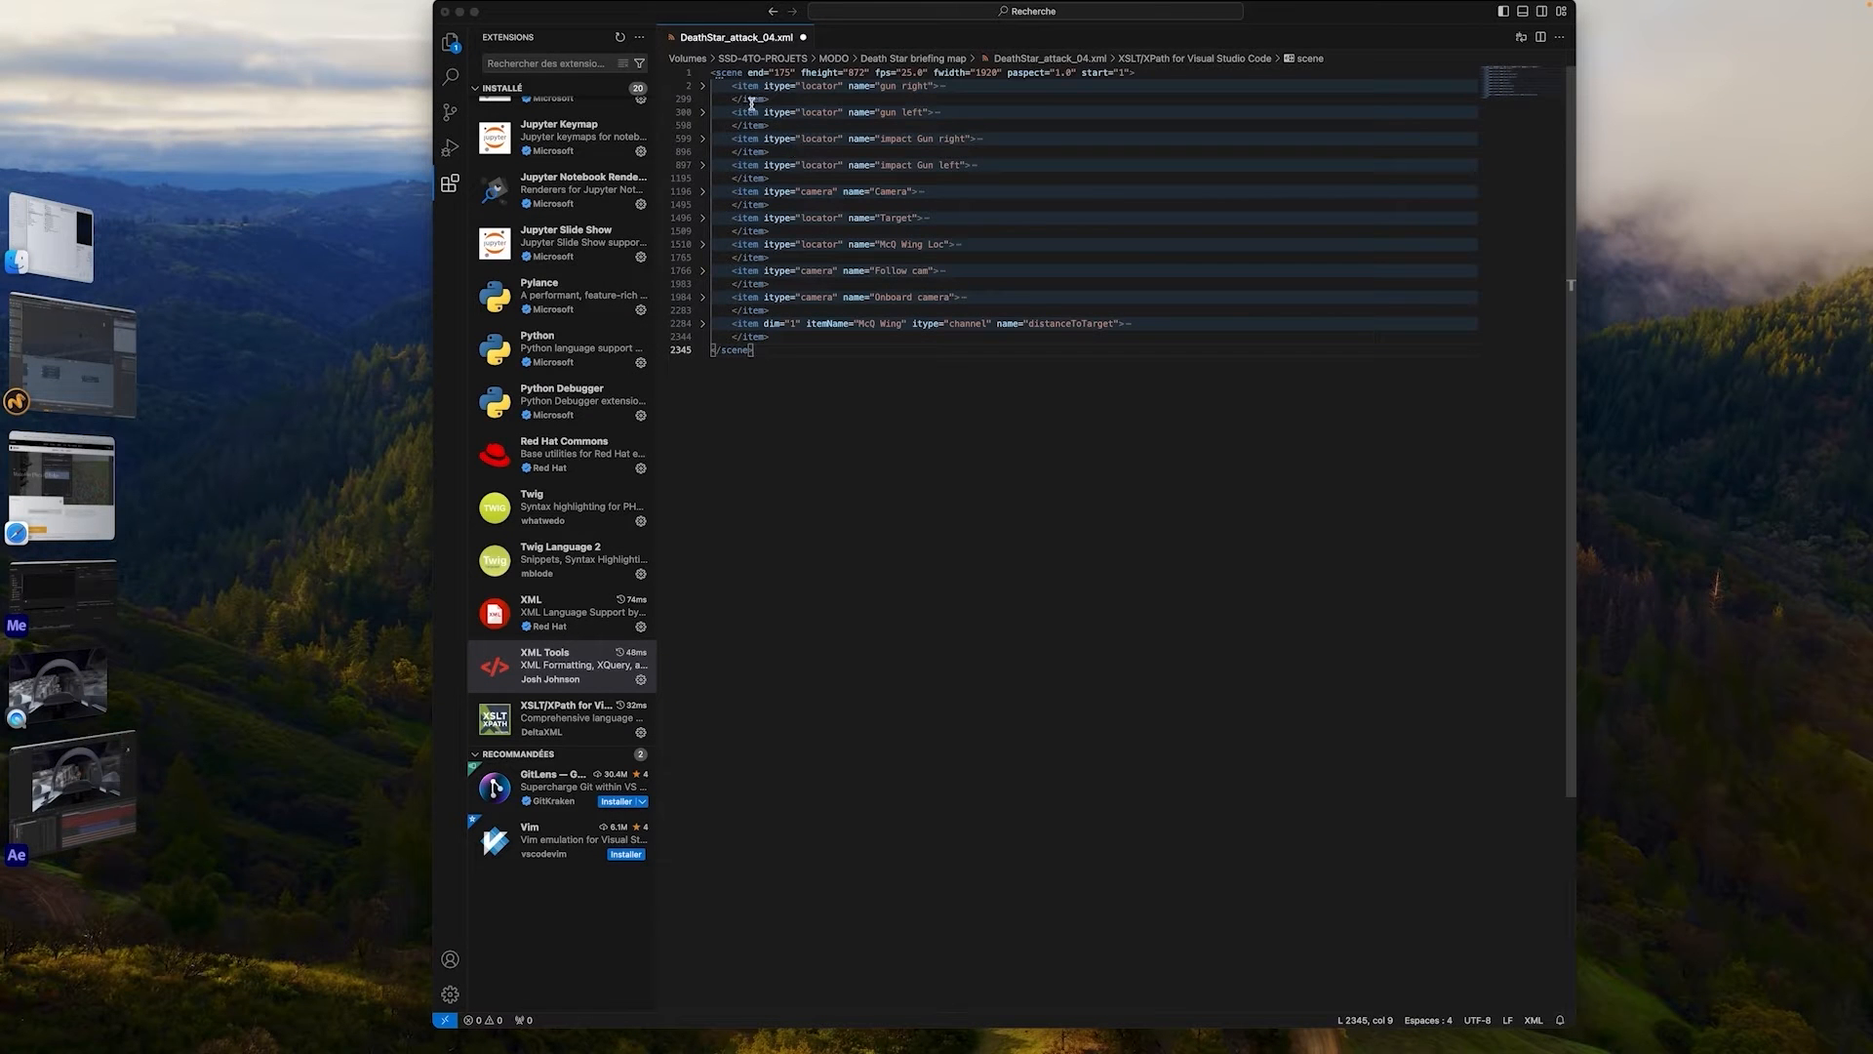
pyautogui.click(705, 74)
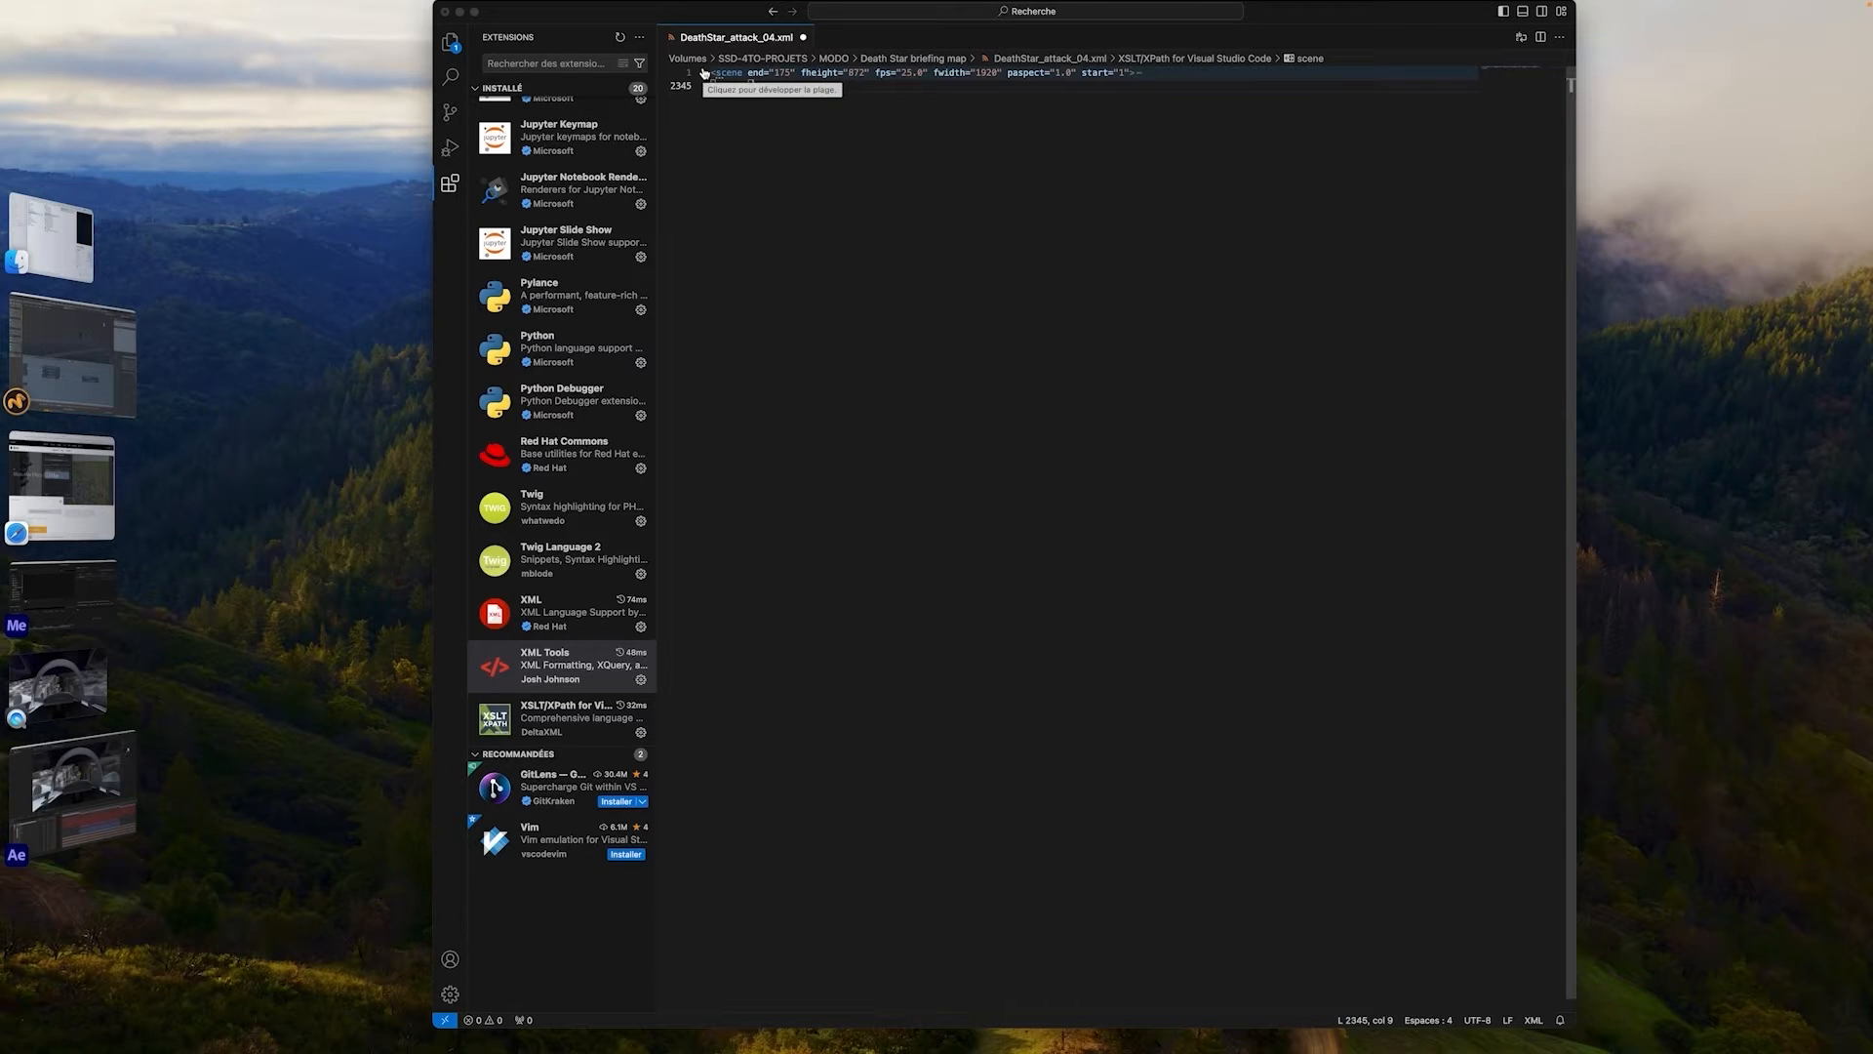
pyautogui.click(704, 75)
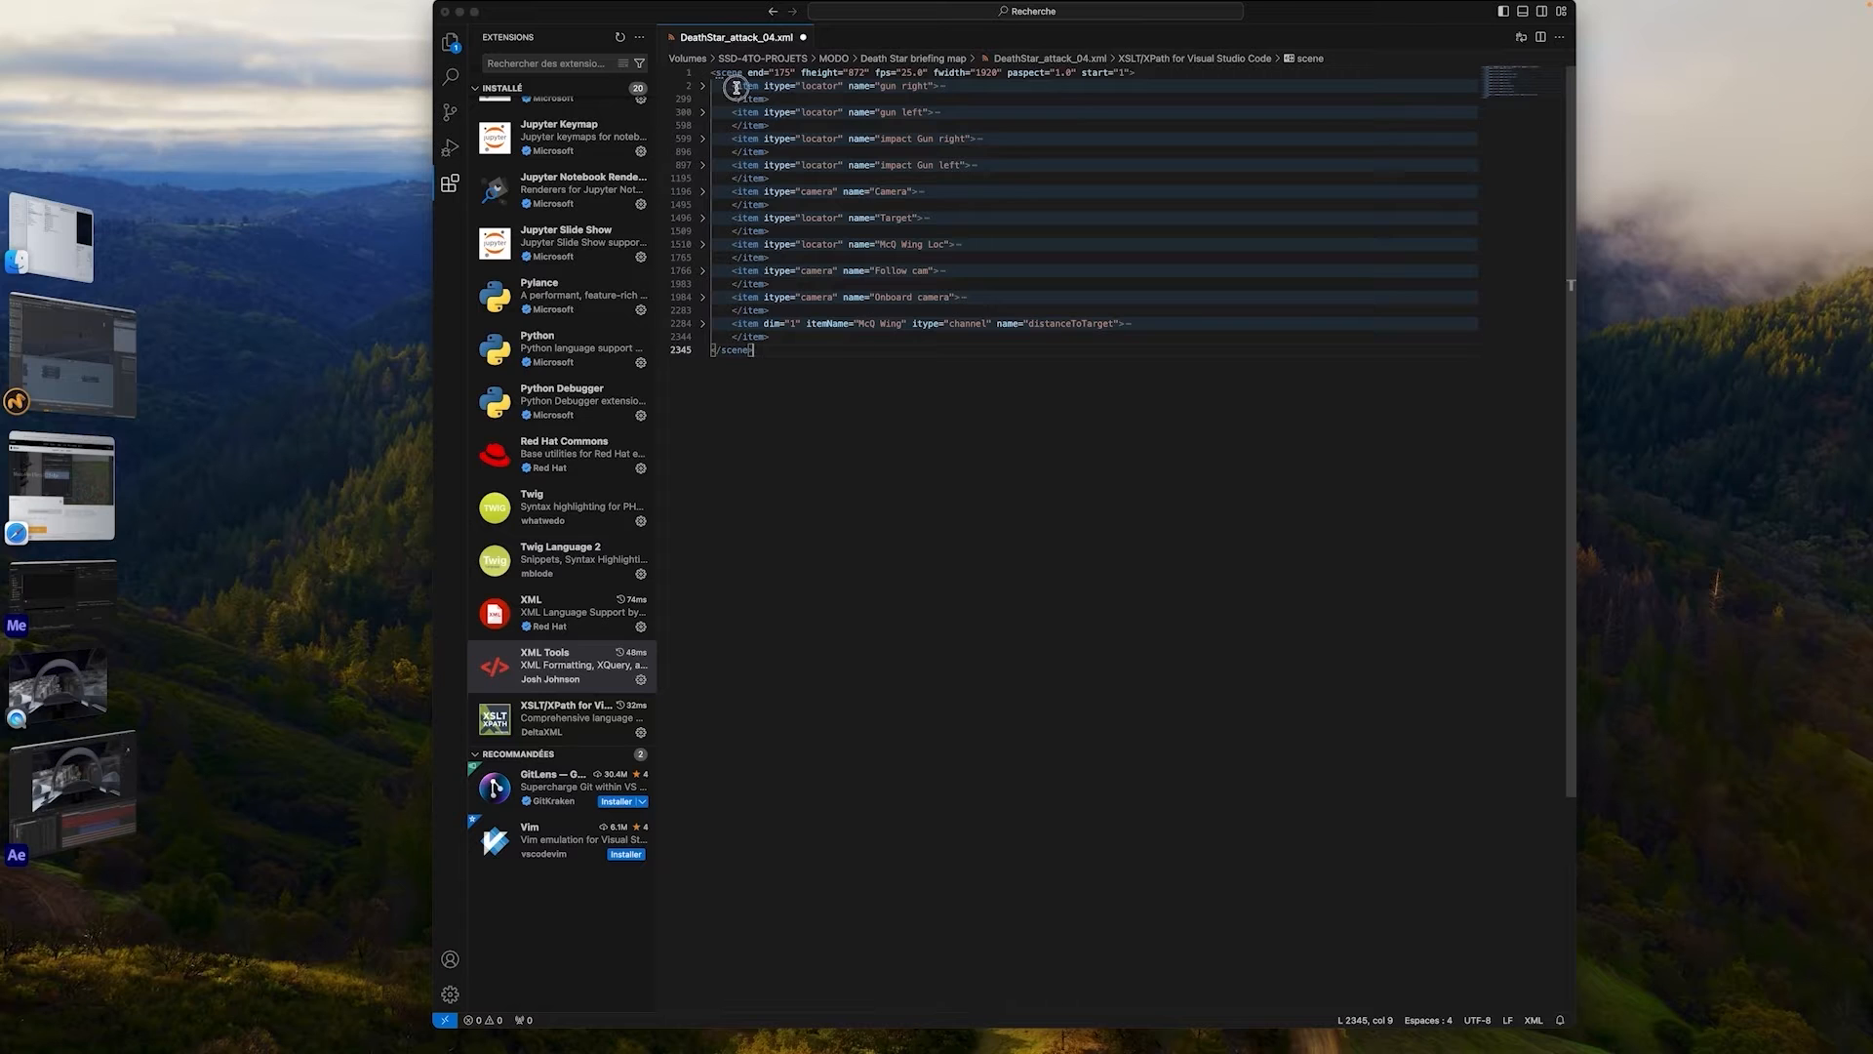
# Go through the gun right, gun left, impact Gun right and impact Gun left locator entries in the XML
pyautogui.click(733, 113)
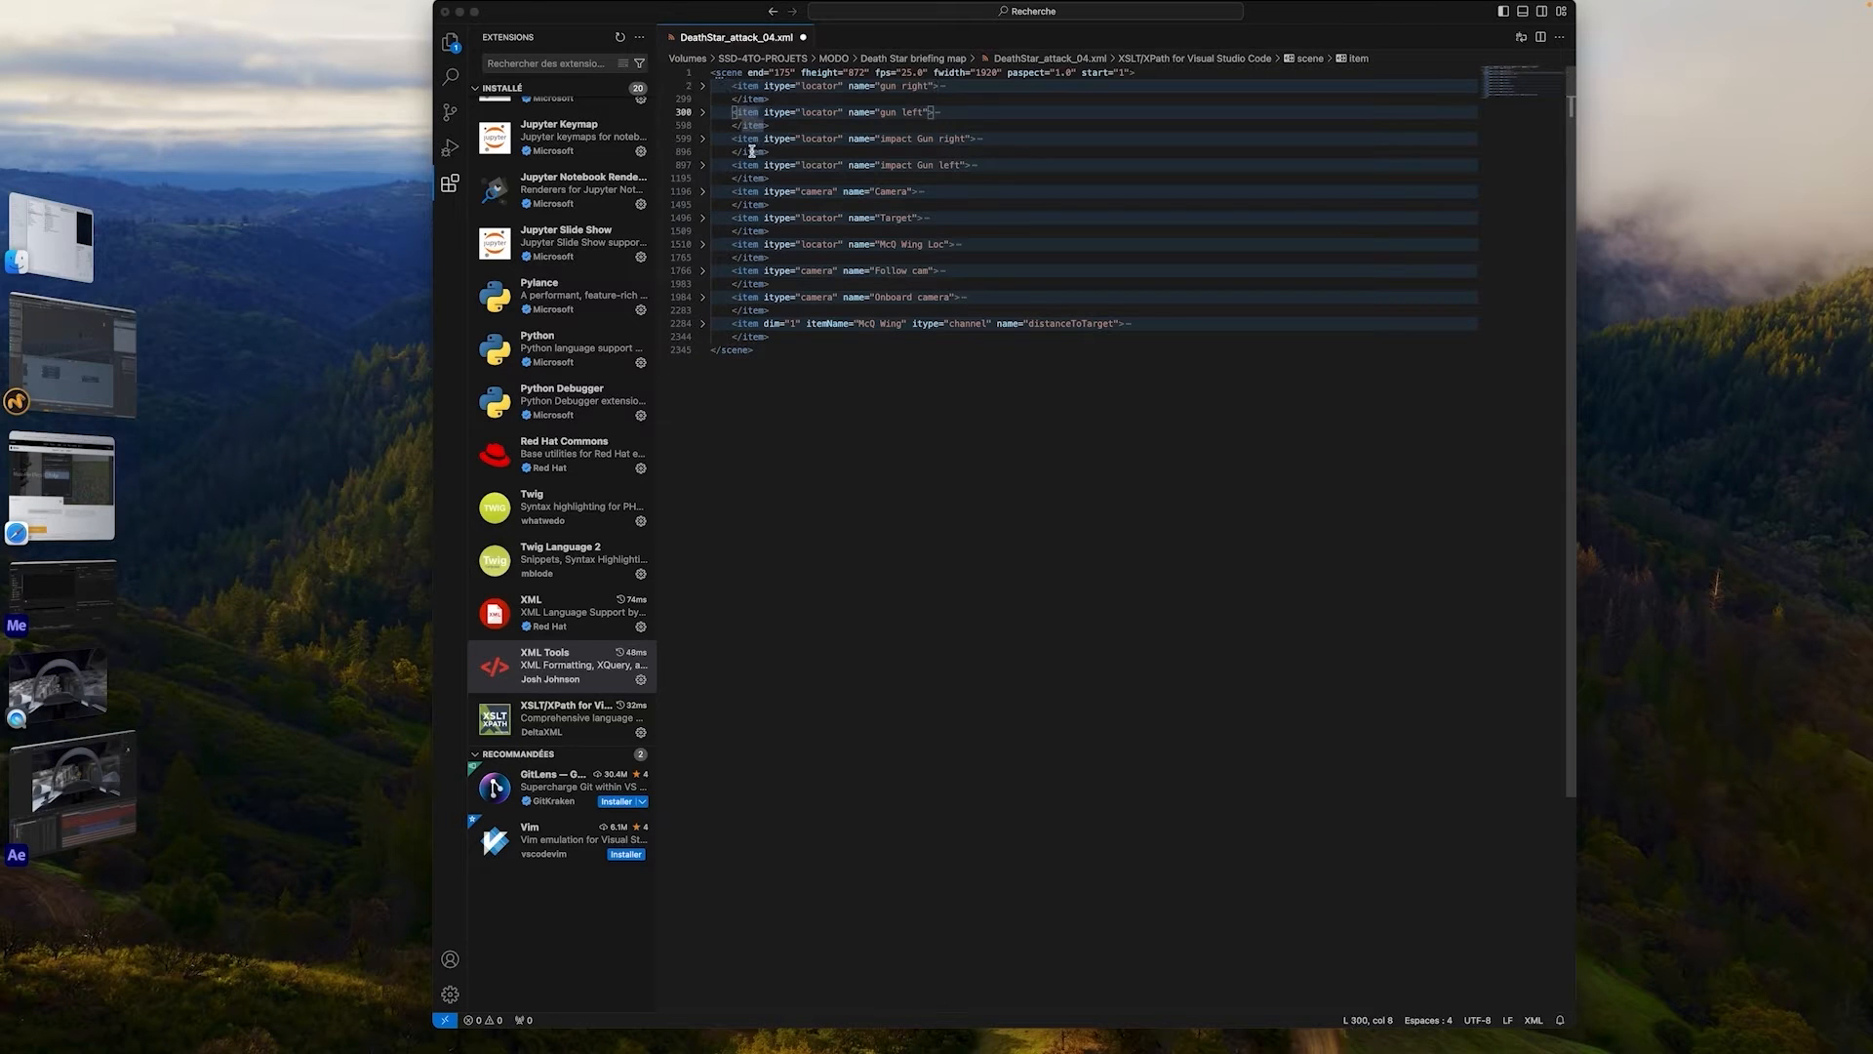
pyautogui.press('Down')
pyautogui.press('Down')
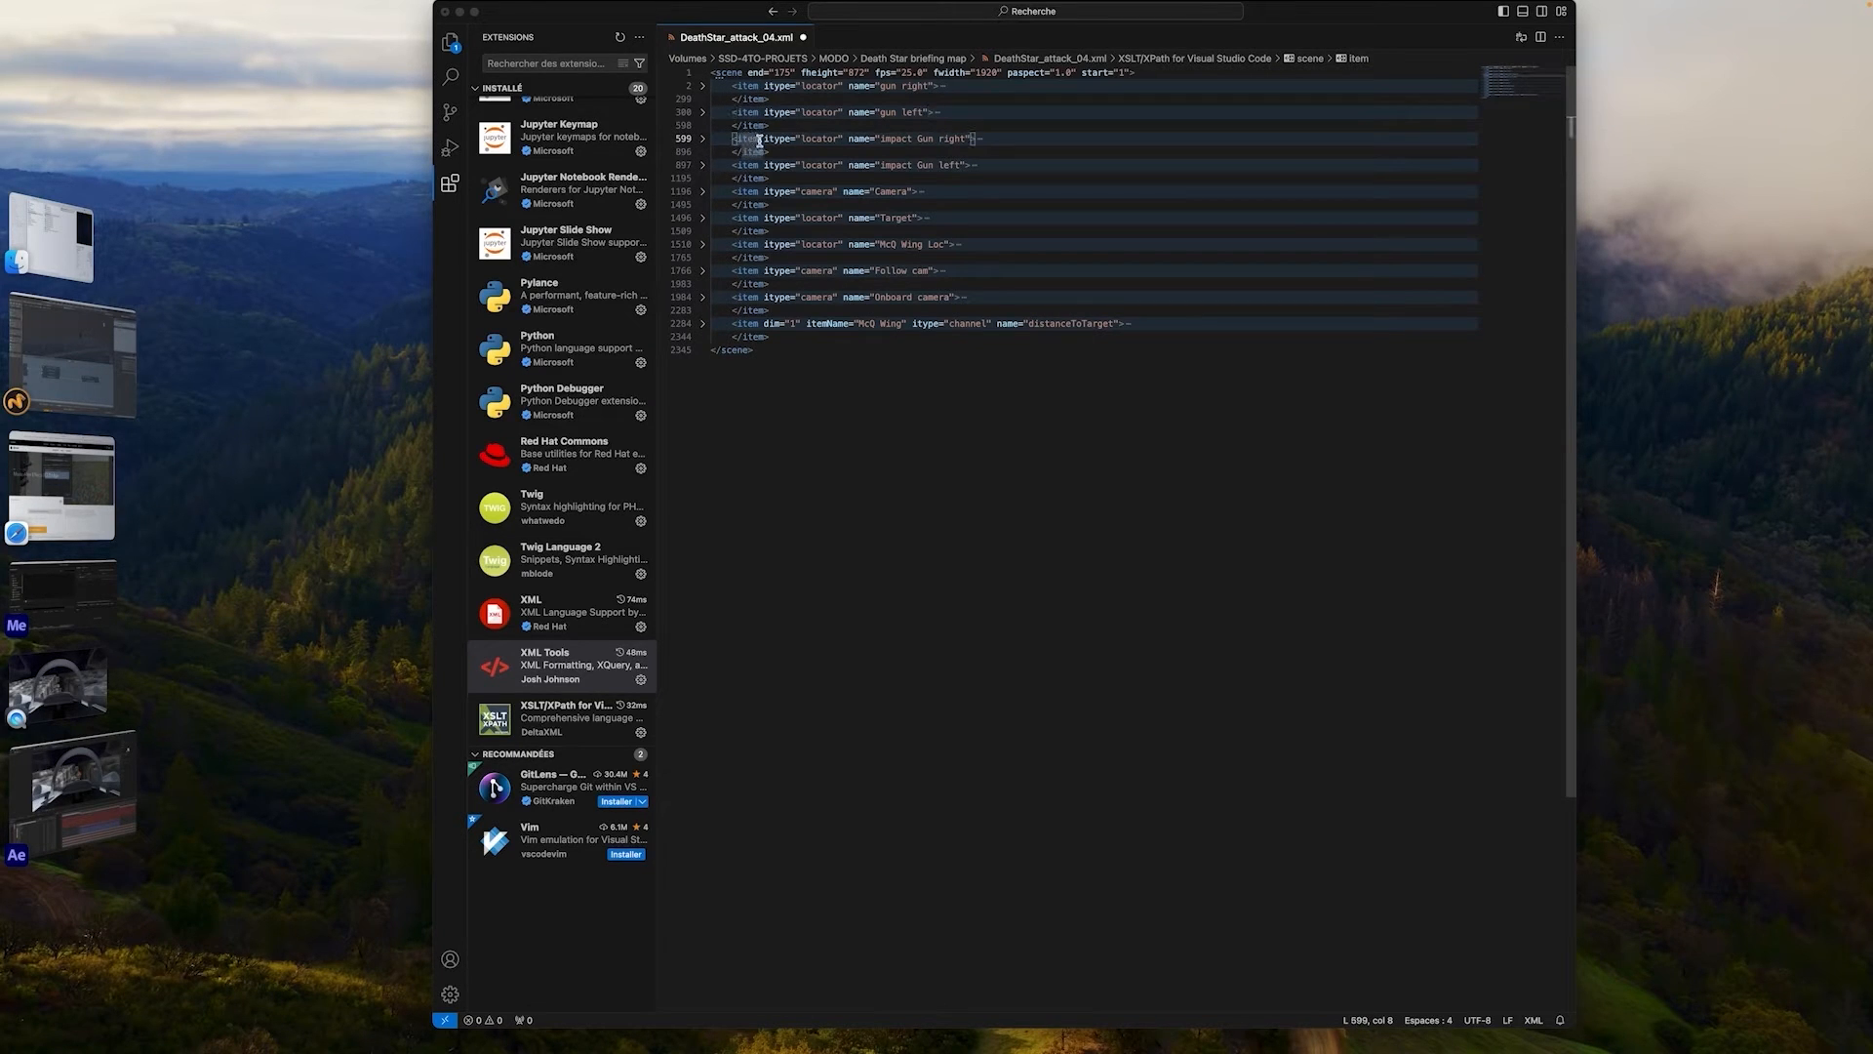
pyautogui.doubleClick(899, 86)
pyautogui.click(908, 112)
pyautogui.click(910, 139)
pyautogui.click(916, 165)
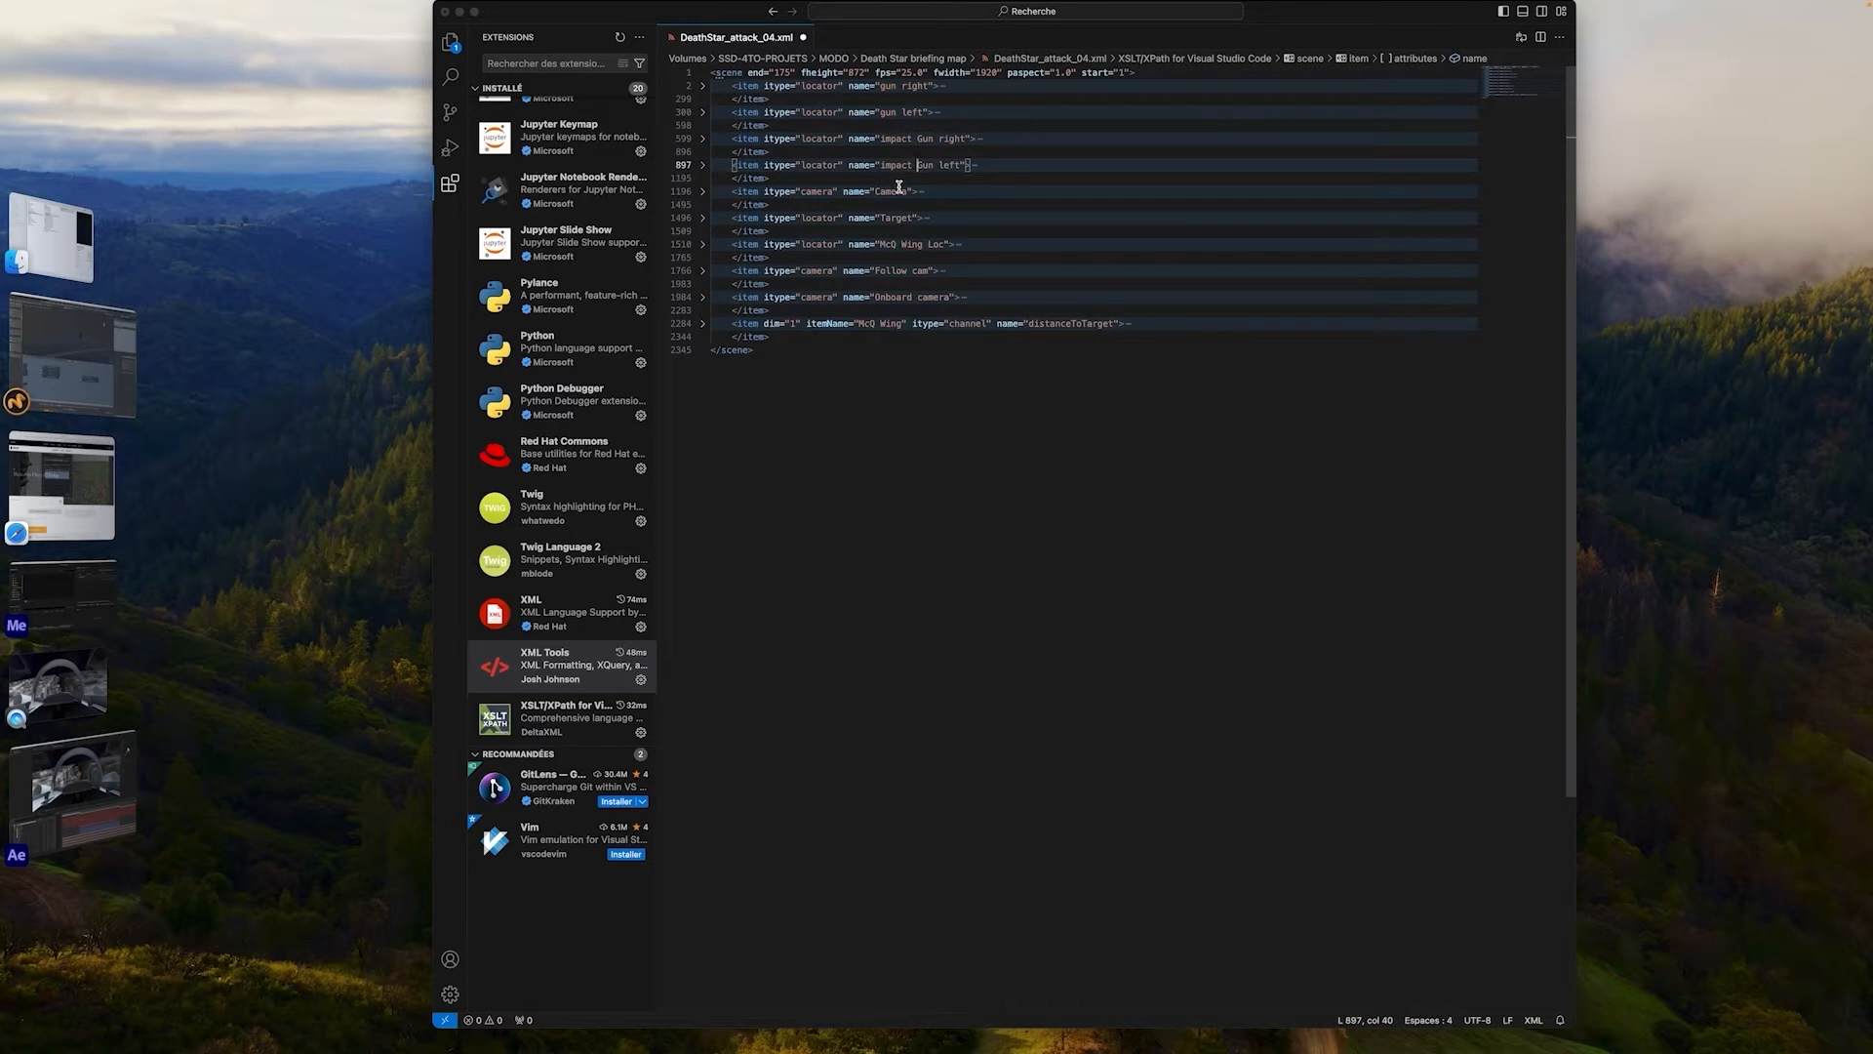
# Go through the Camera, Target, McQ Wing Loc, Follow cam and Onboard camera entries and McQ Wing's distanceToTarget channel entry
pyautogui.click(899, 191)
pyautogui.click(903, 218)
pyautogui.click(902, 244)
pyautogui.click(917, 270)
pyautogui.click(910, 297)
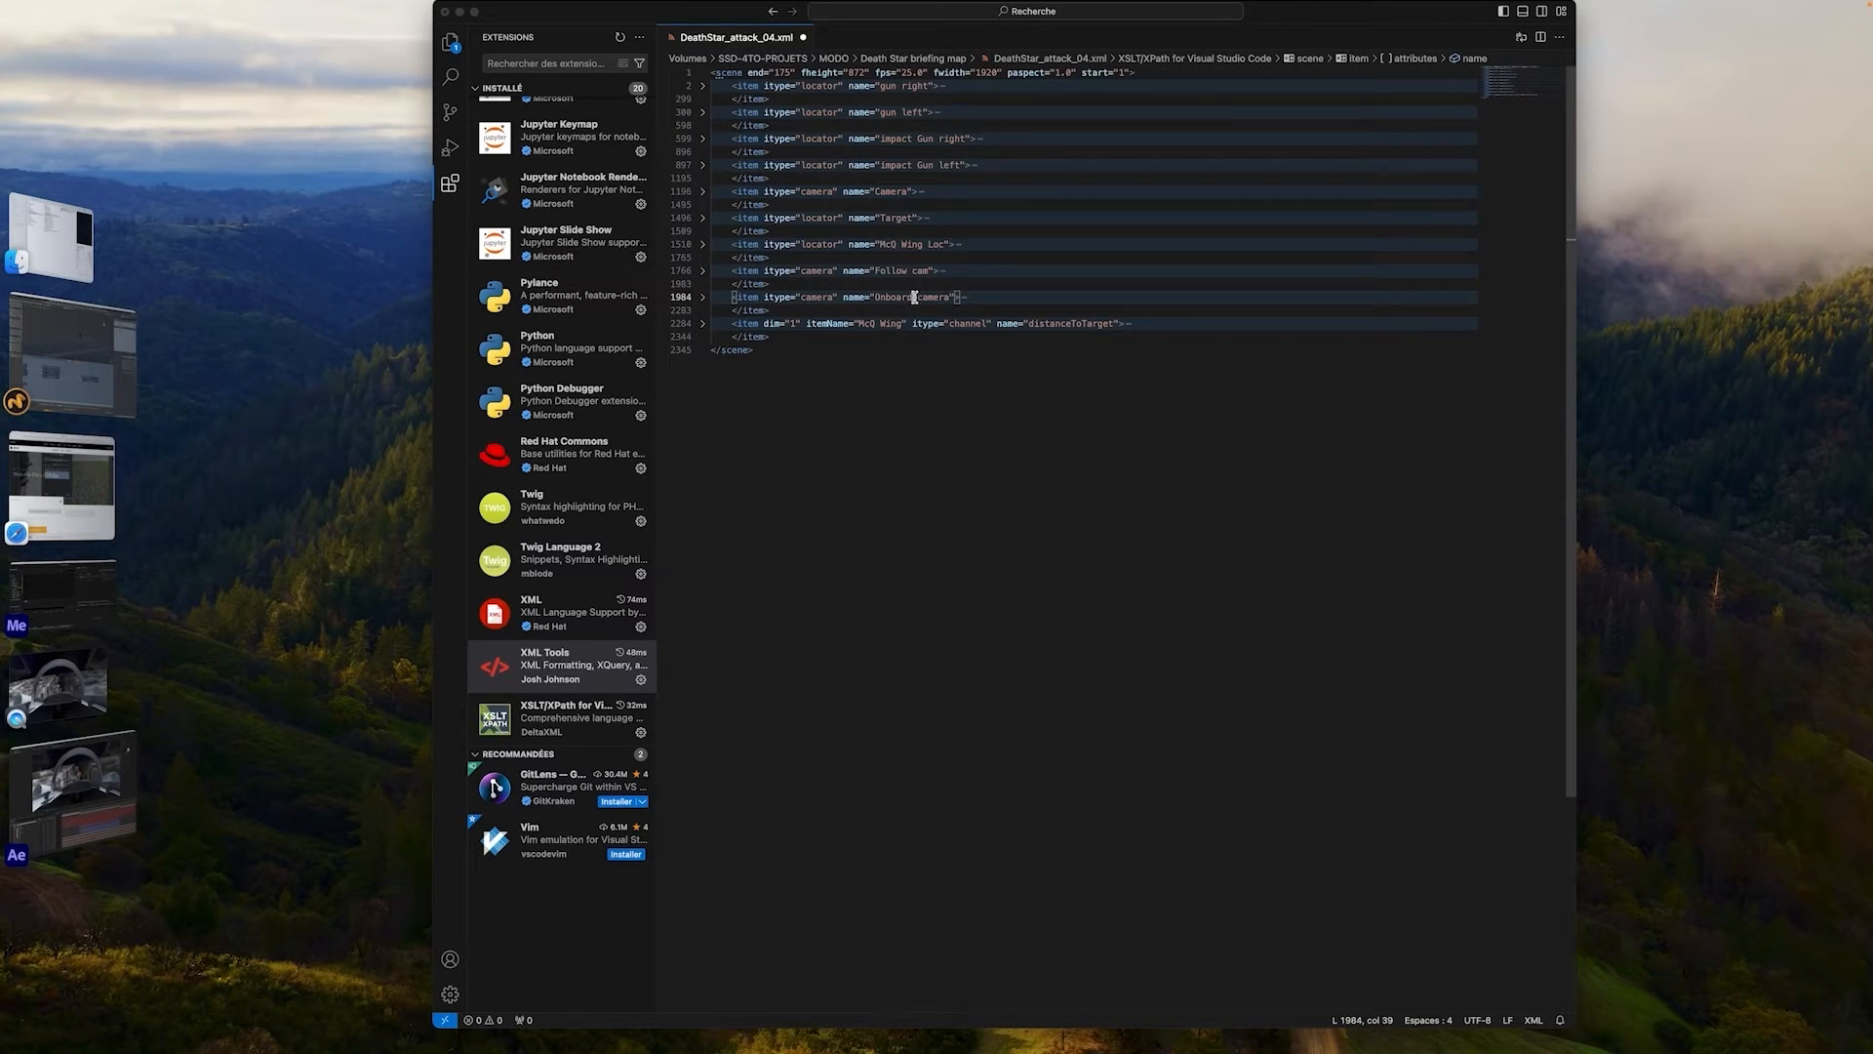
pyautogui.click(968, 323)
pyautogui.click(1064, 323)
# Inspect the position and rotation blocks of the gun right, gun left and impact Gun right locators, folding each item again
pyautogui.click(704, 86)
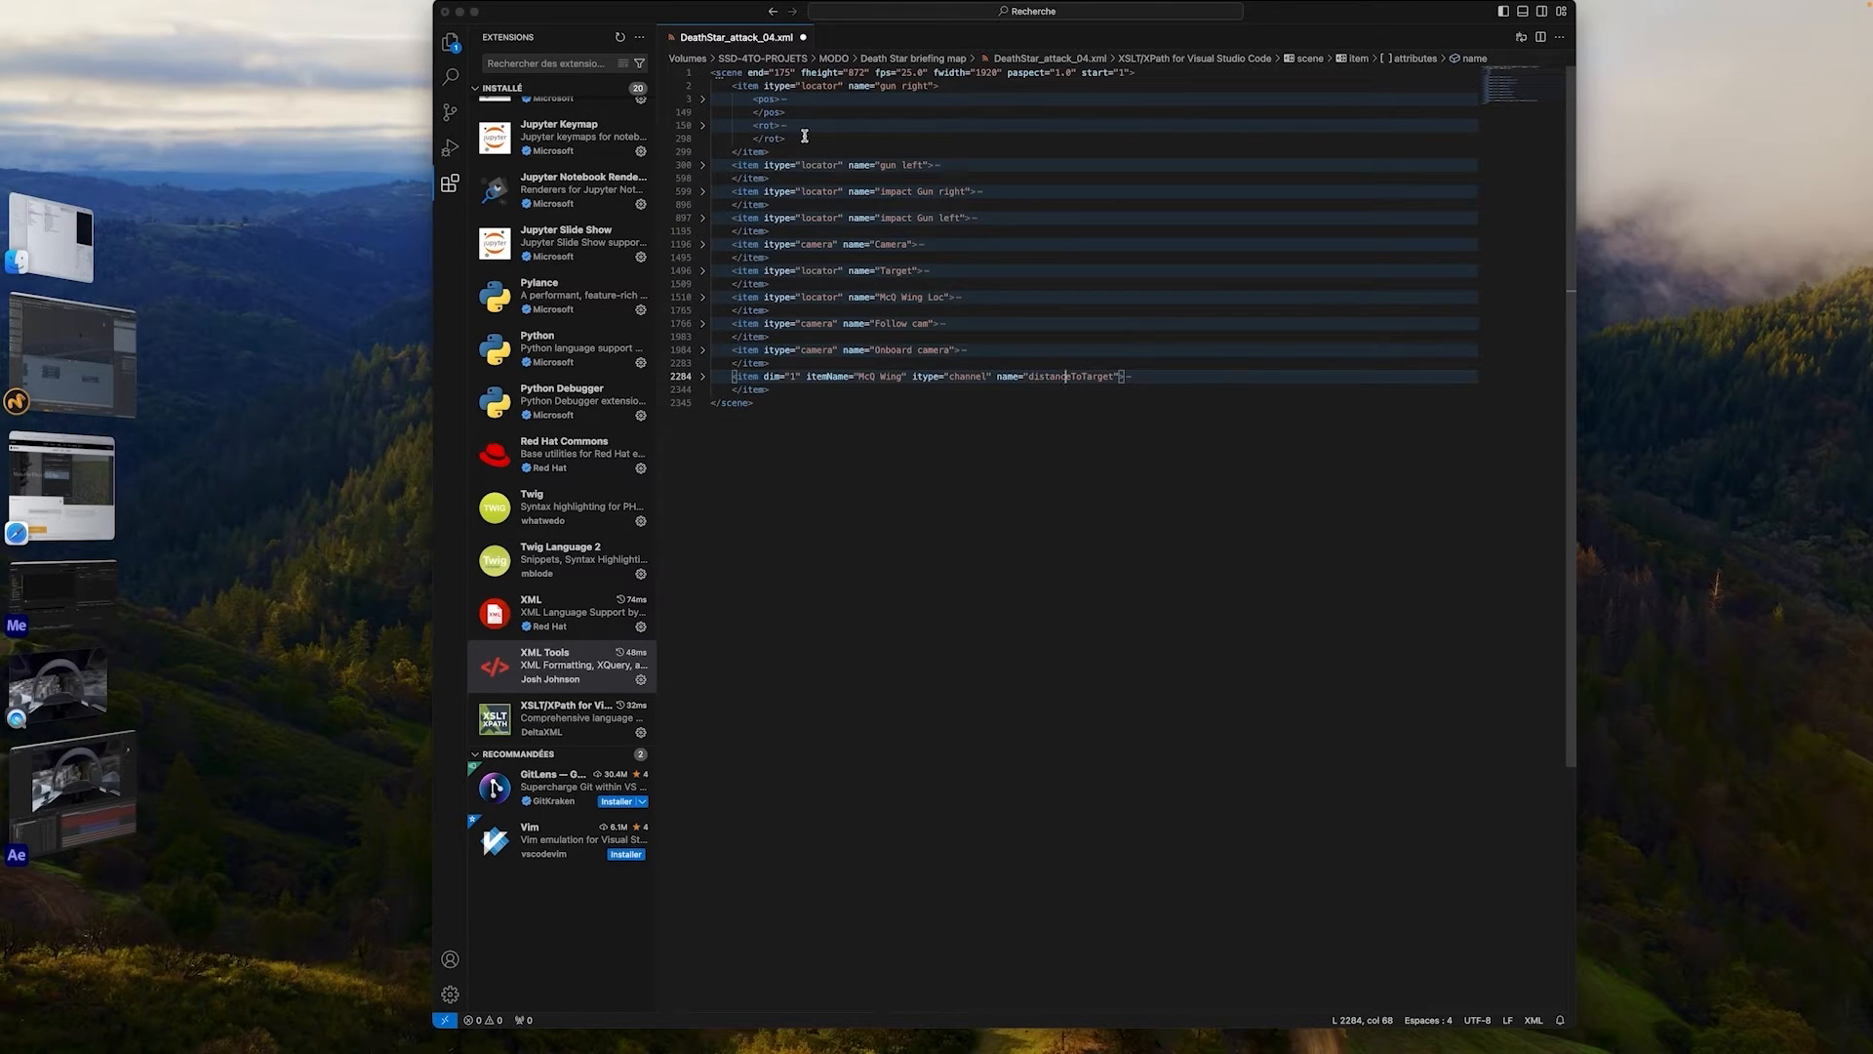
pyautogui.click(703, 166)
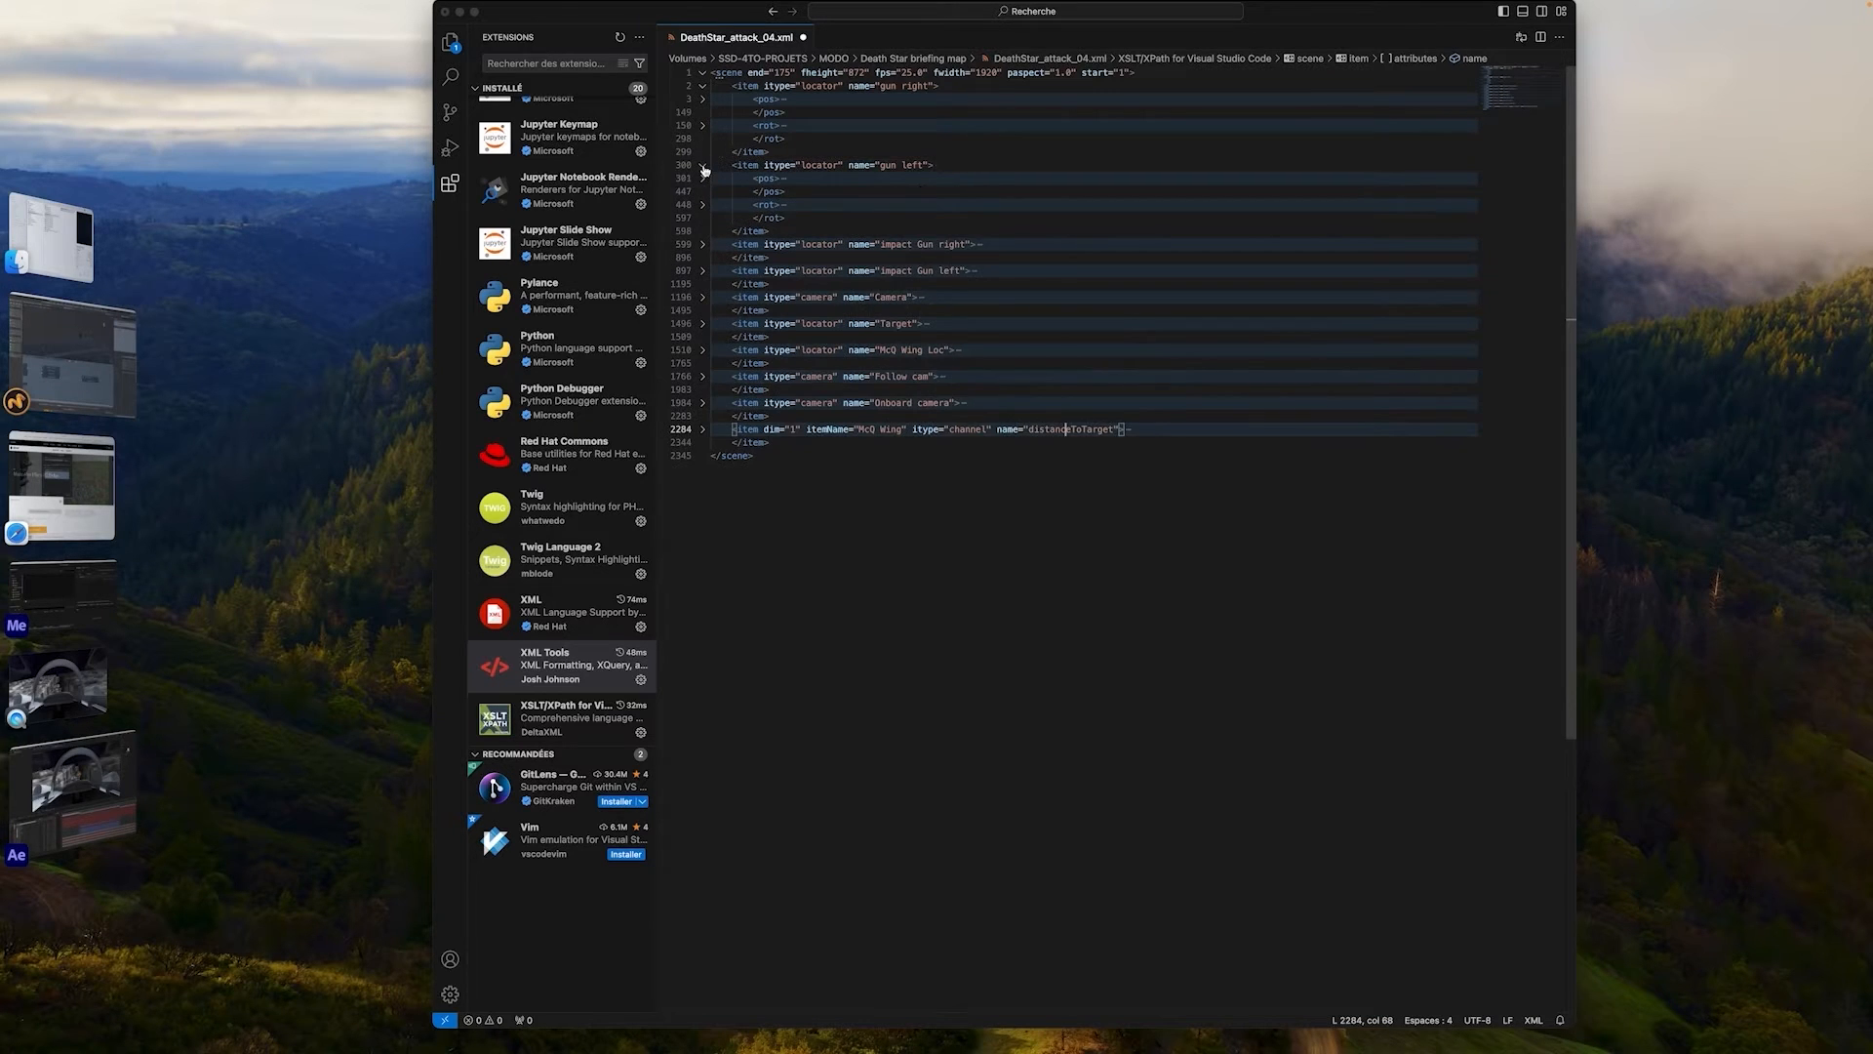
pyautogui.click(704, 86)
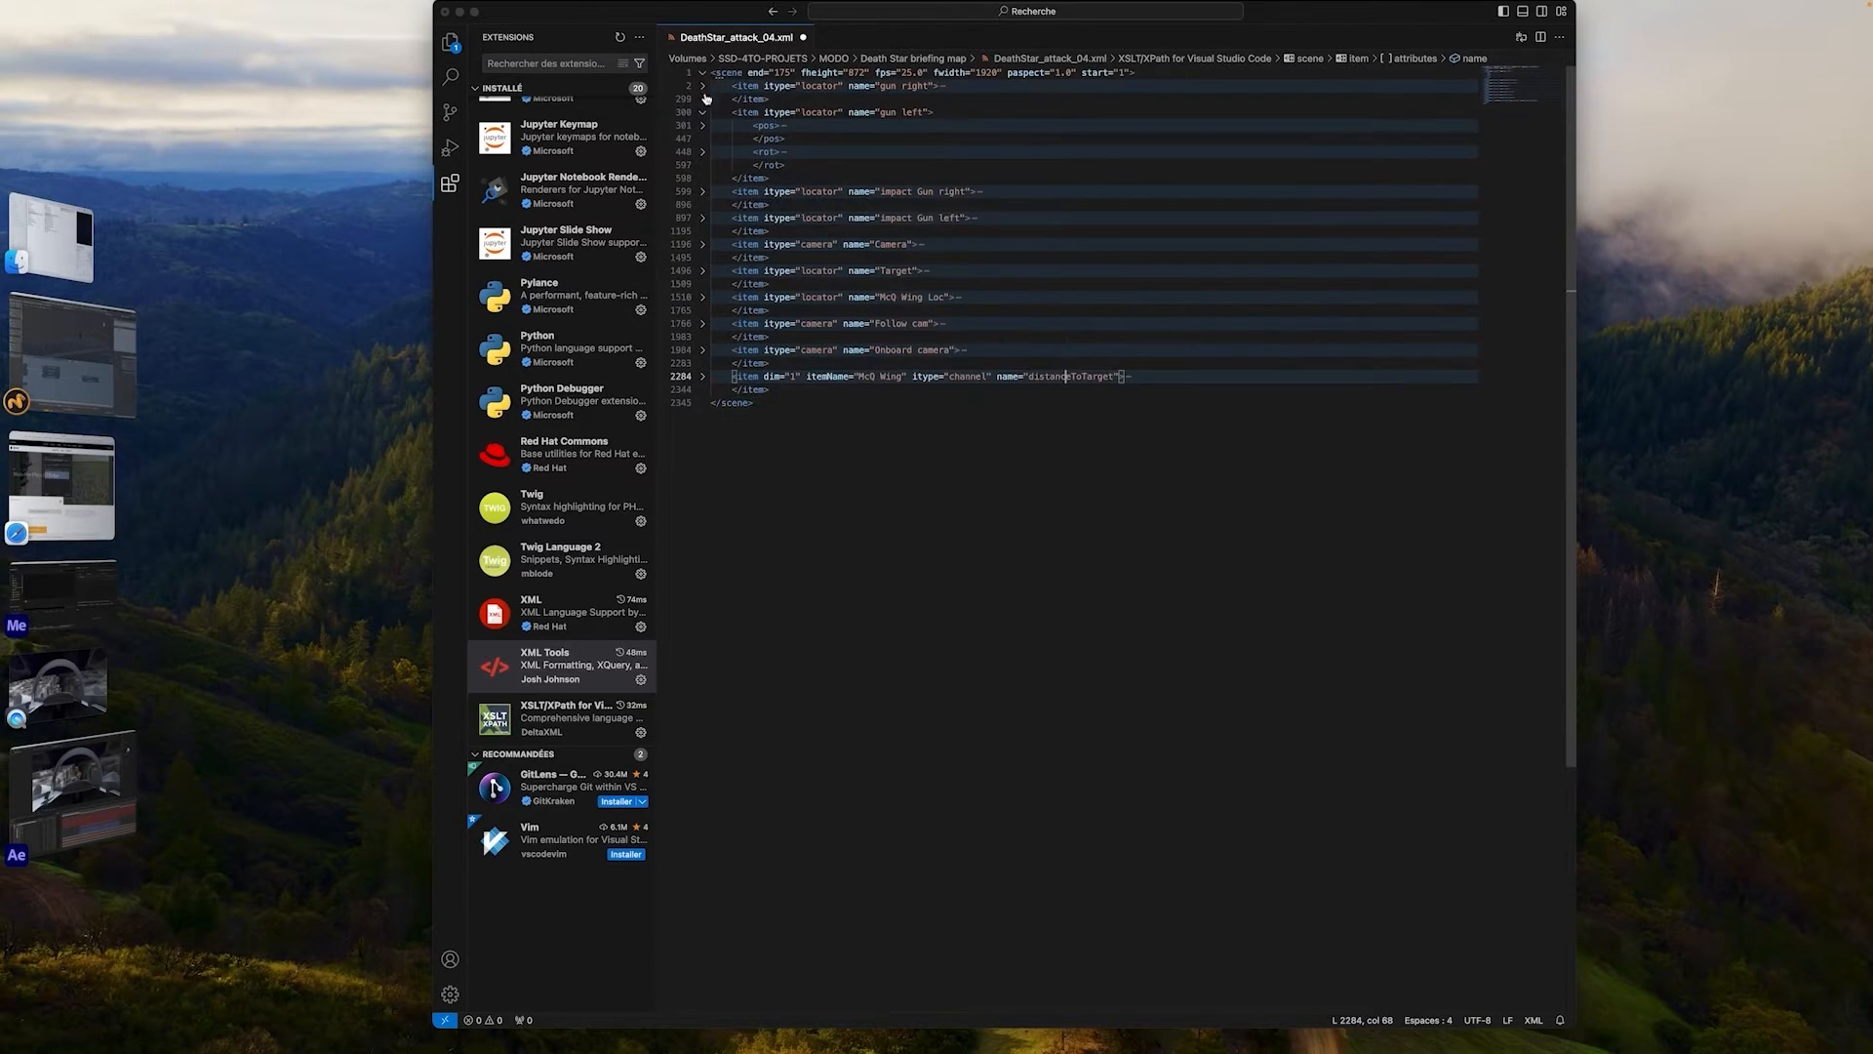
pyautogui.click(703, 112)
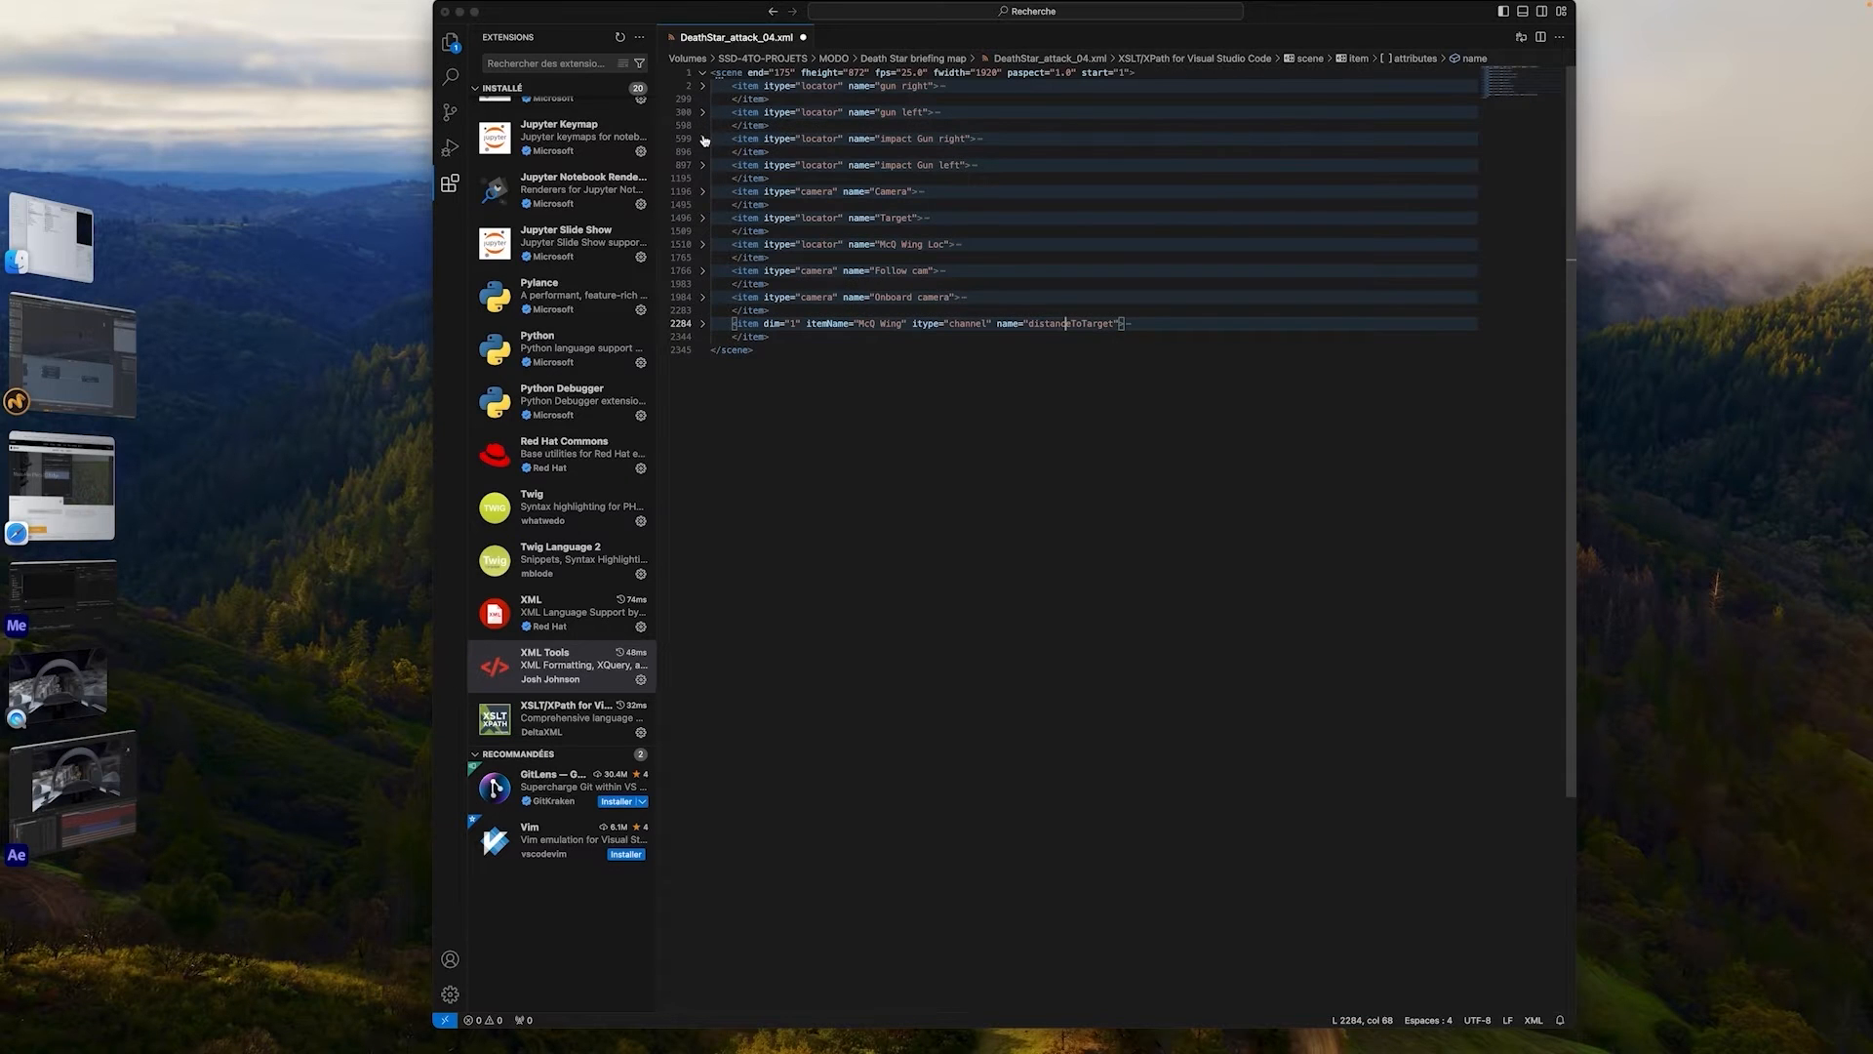
pyautogui.click(703, 139)
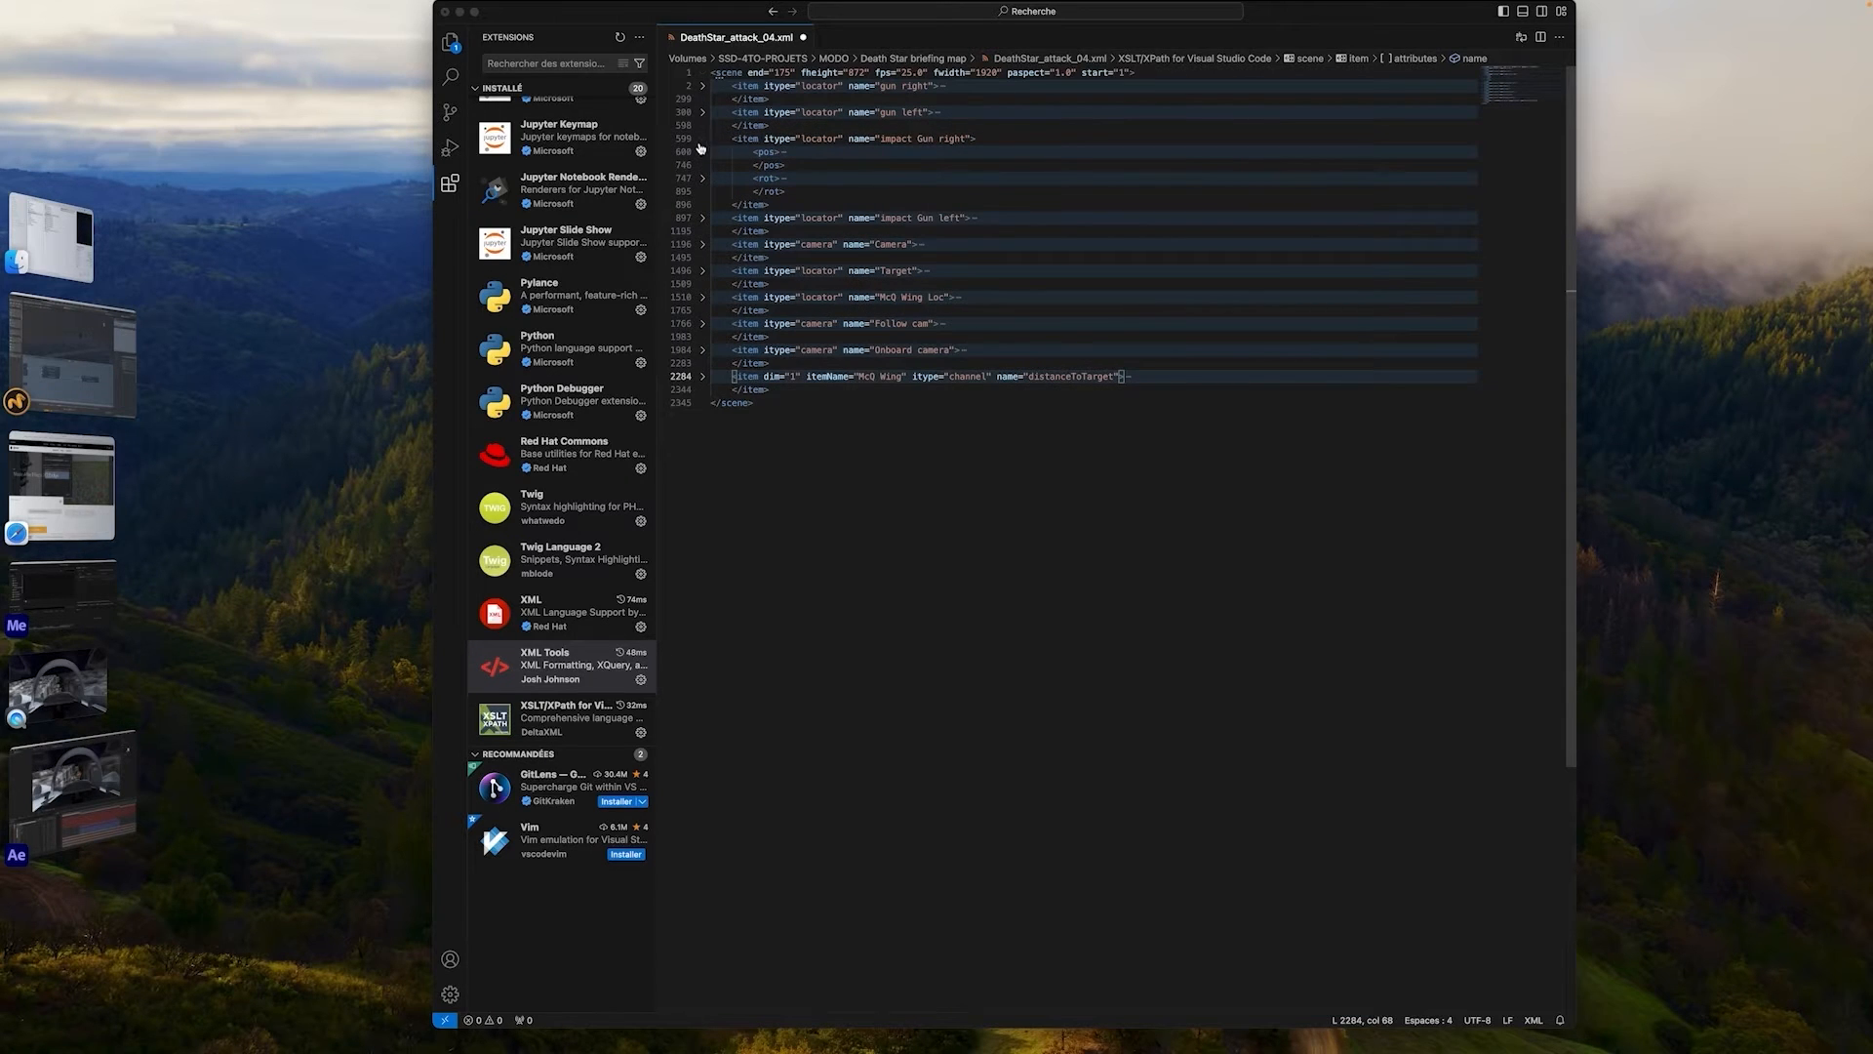
pyautogui.click(704, 138)
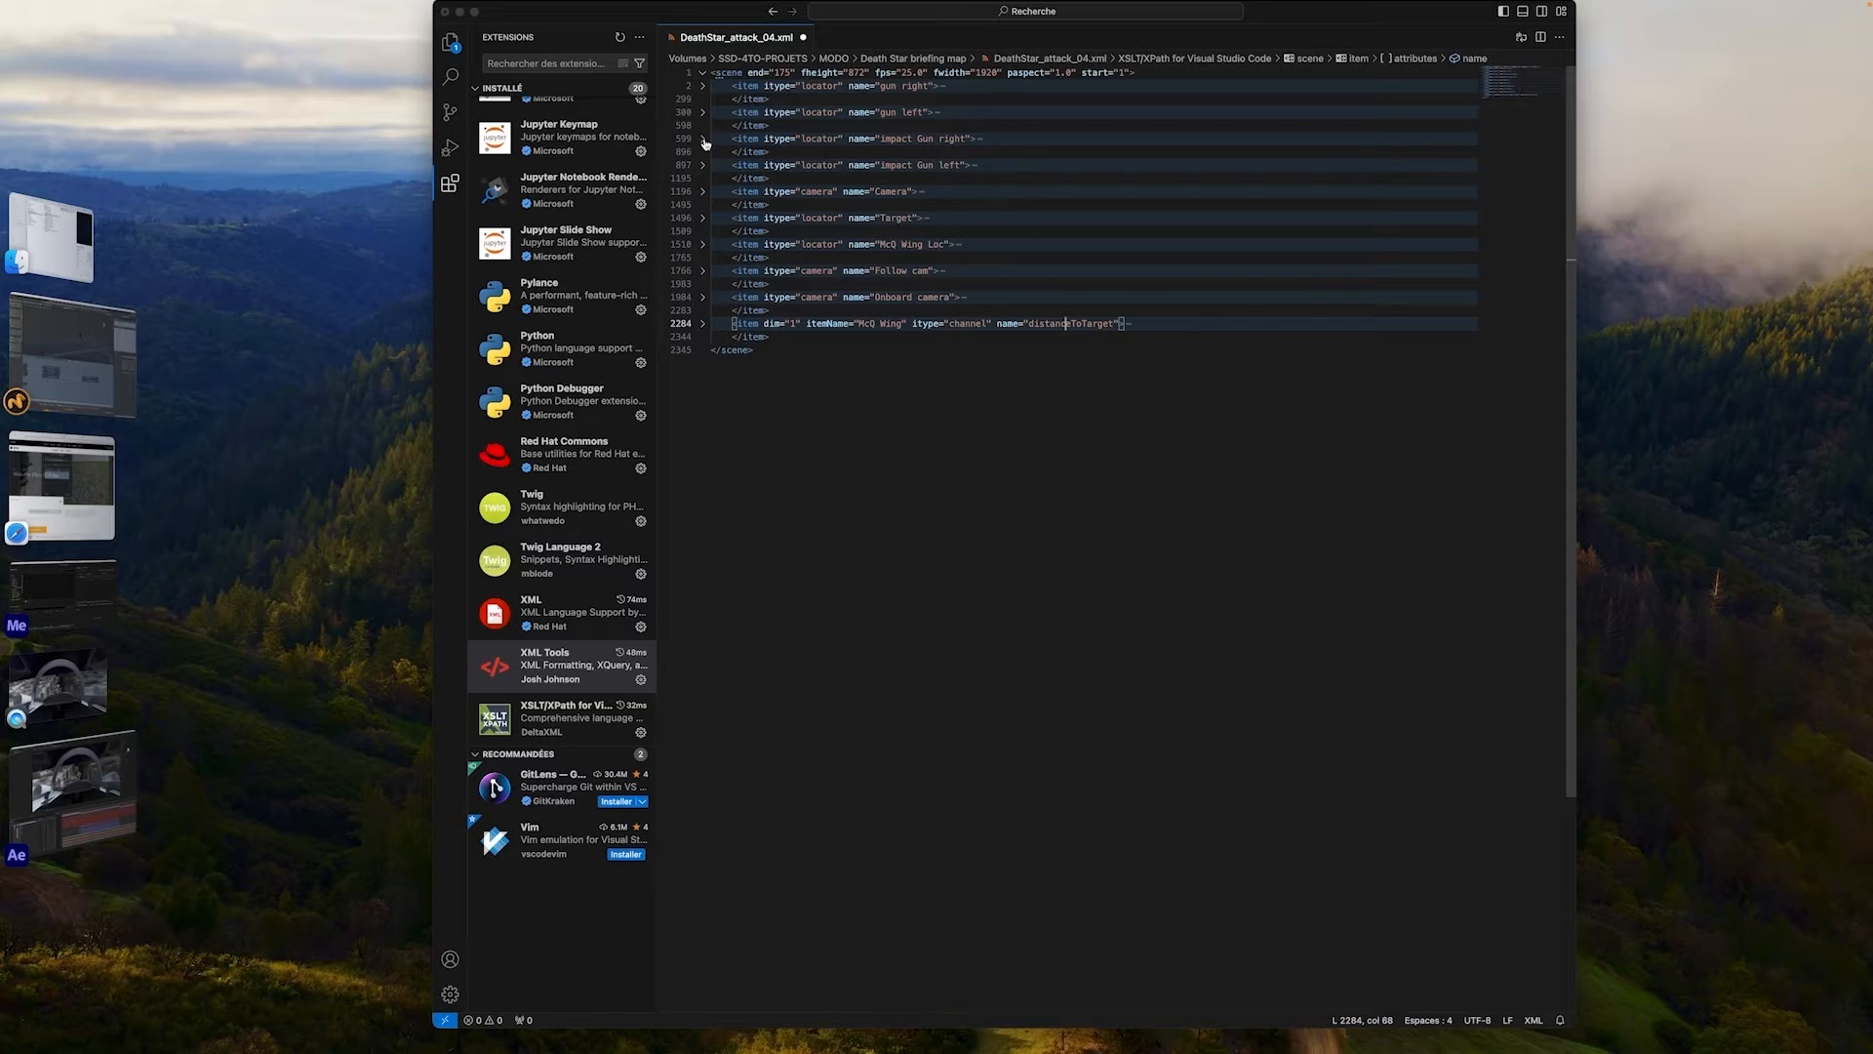
# Unfold the impact Gun left locator's position block and examine its full list of y values, then fold that list
pyautogui.click(702, 165)
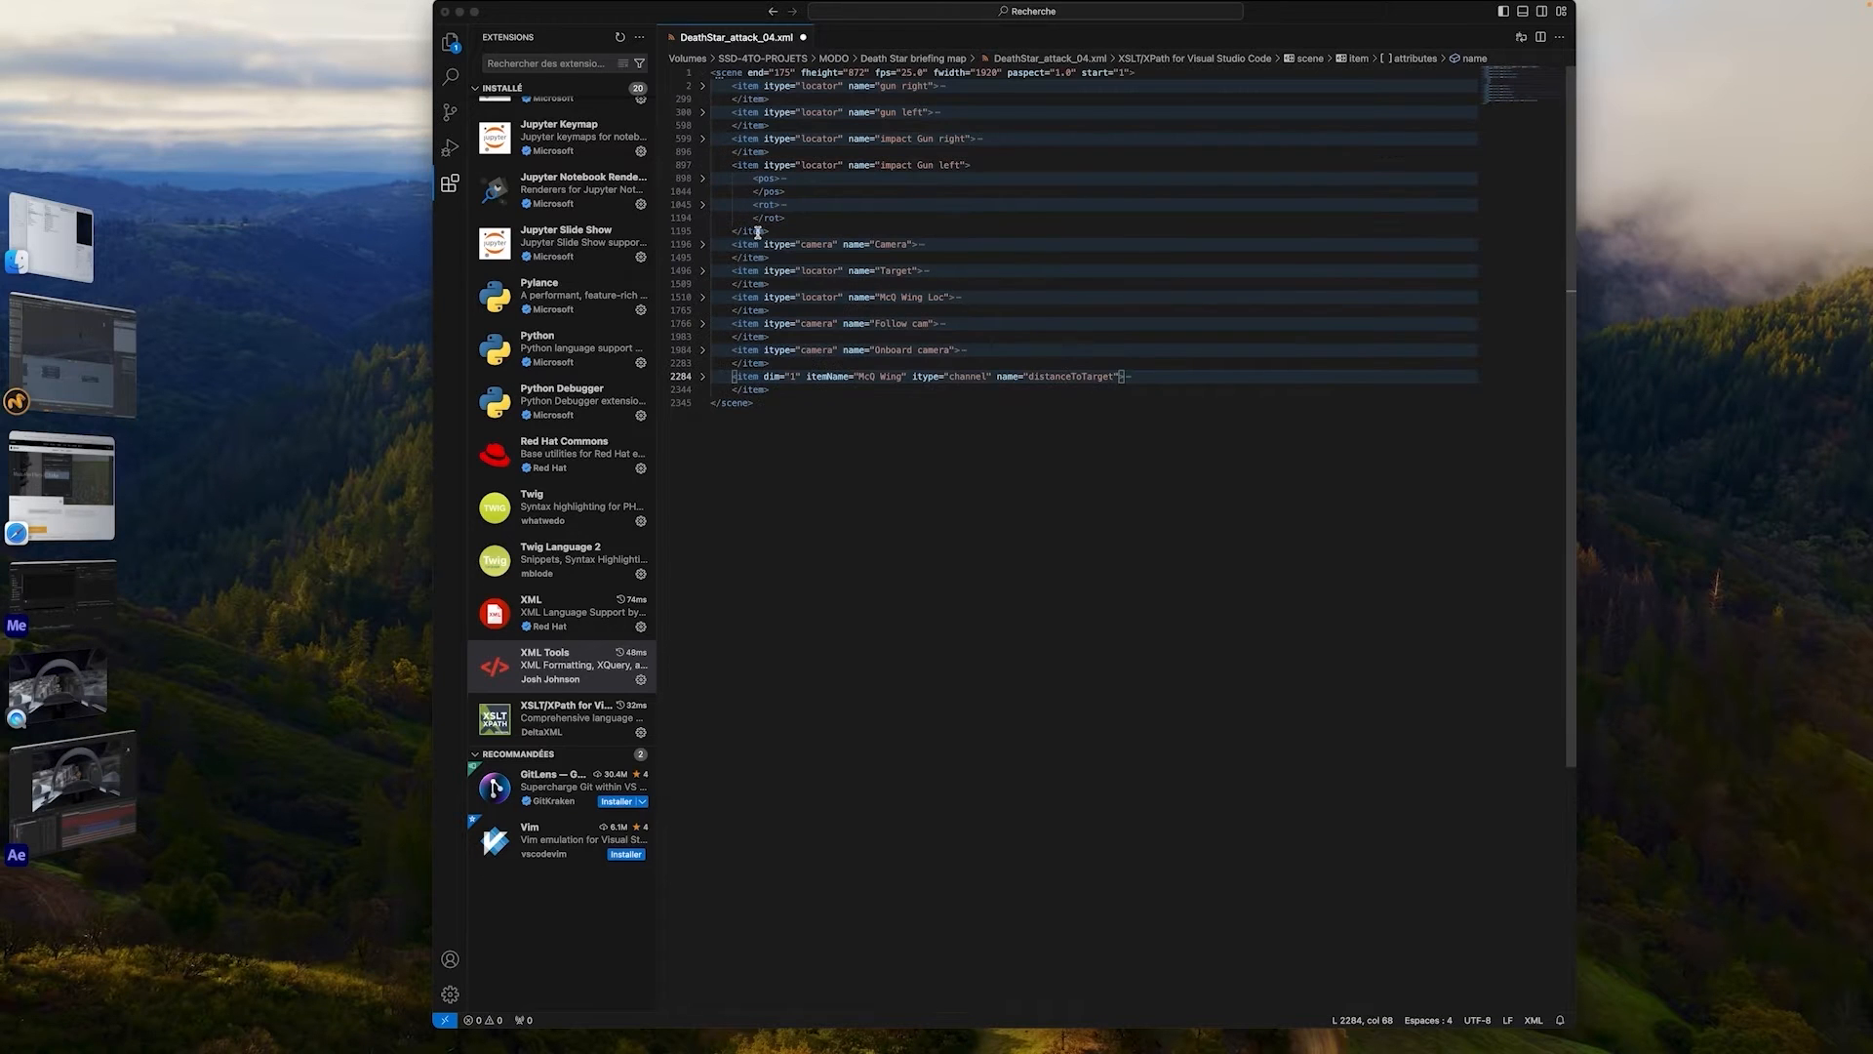
pyautogui.click(704, 180)
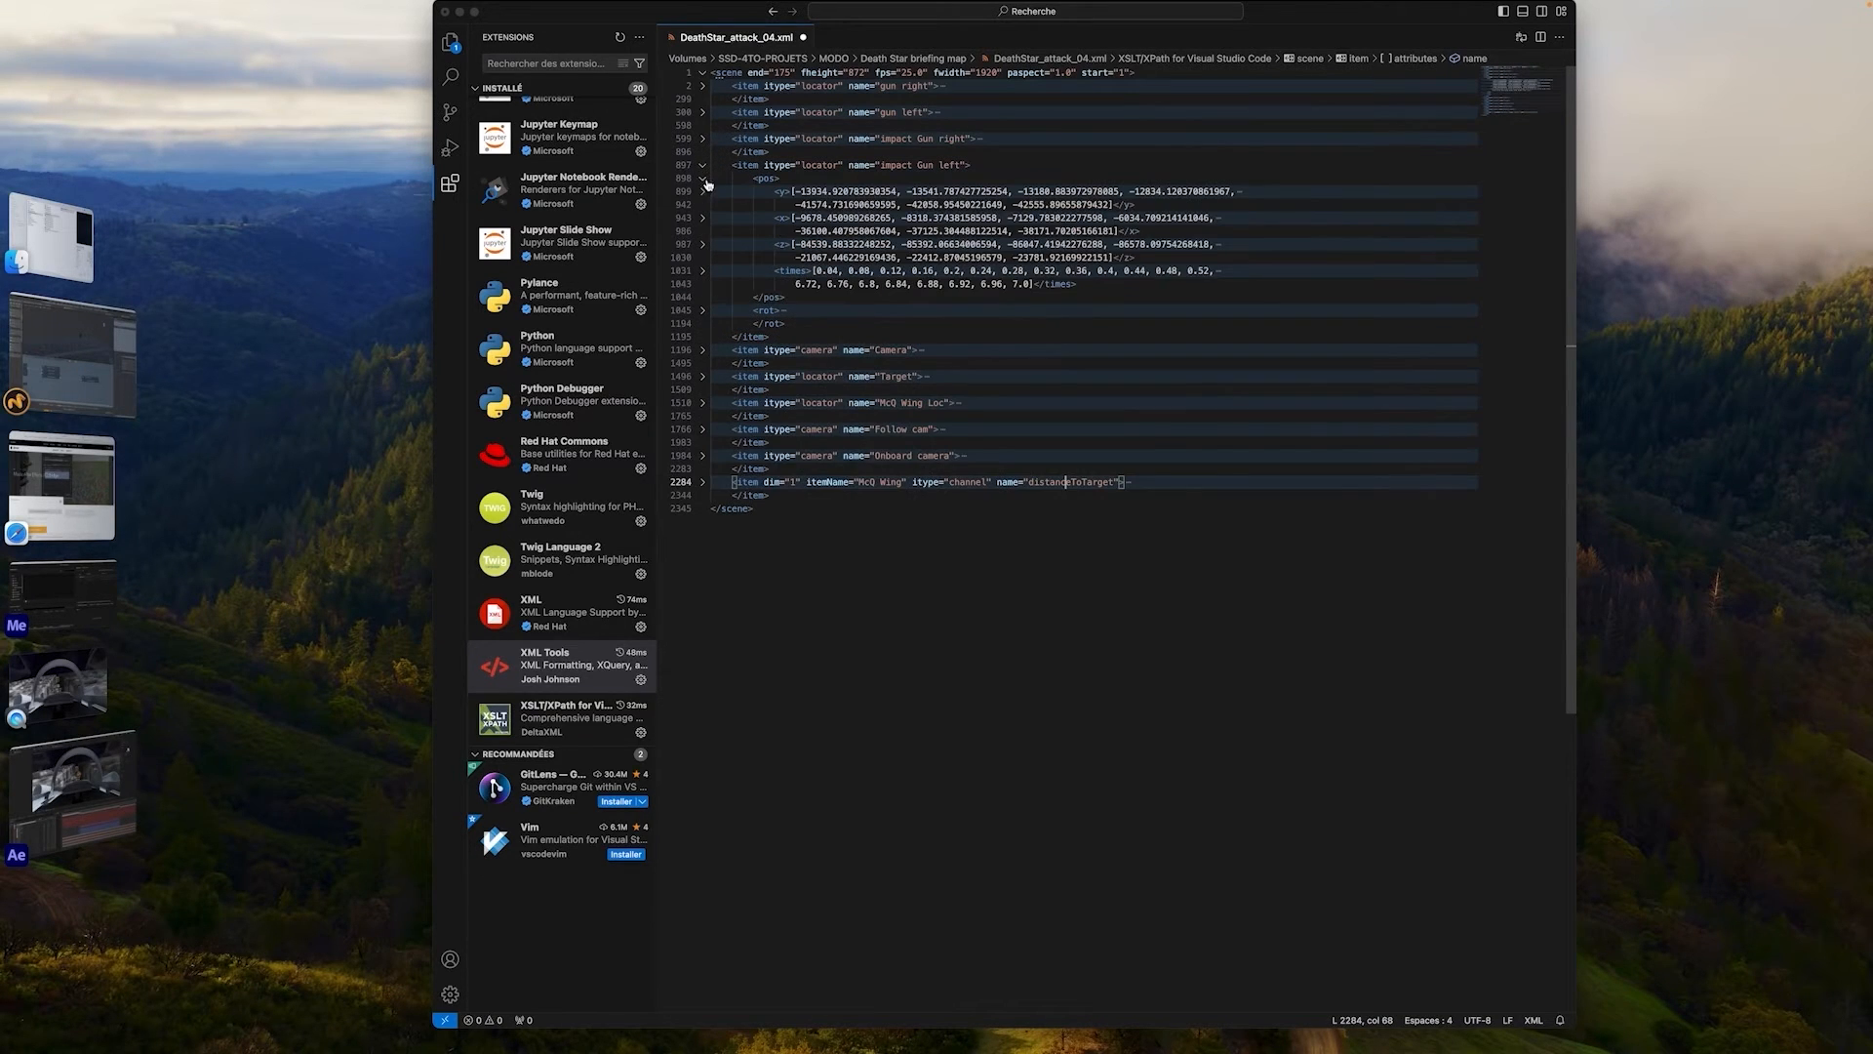
pyautogui.moveTo(810, 192); pyautogui.dragTo(1197, 191)
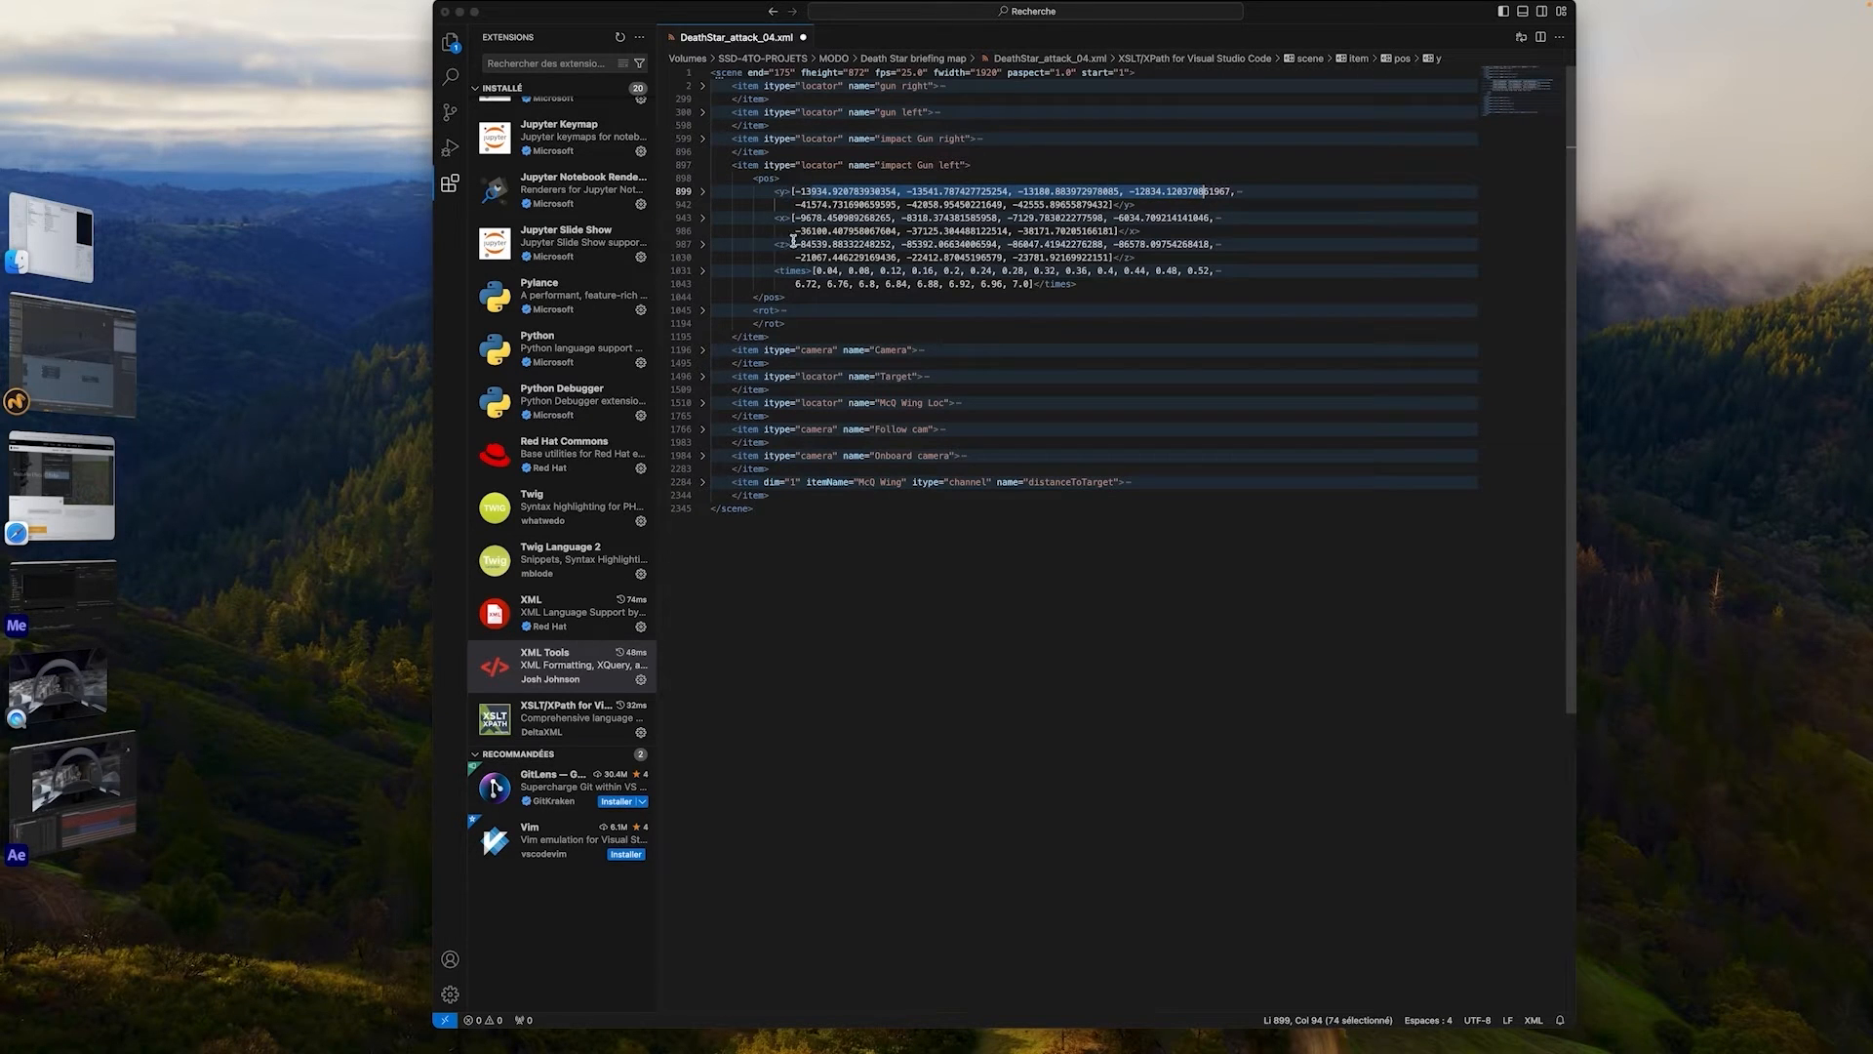
pyautogui.click(703, 191)
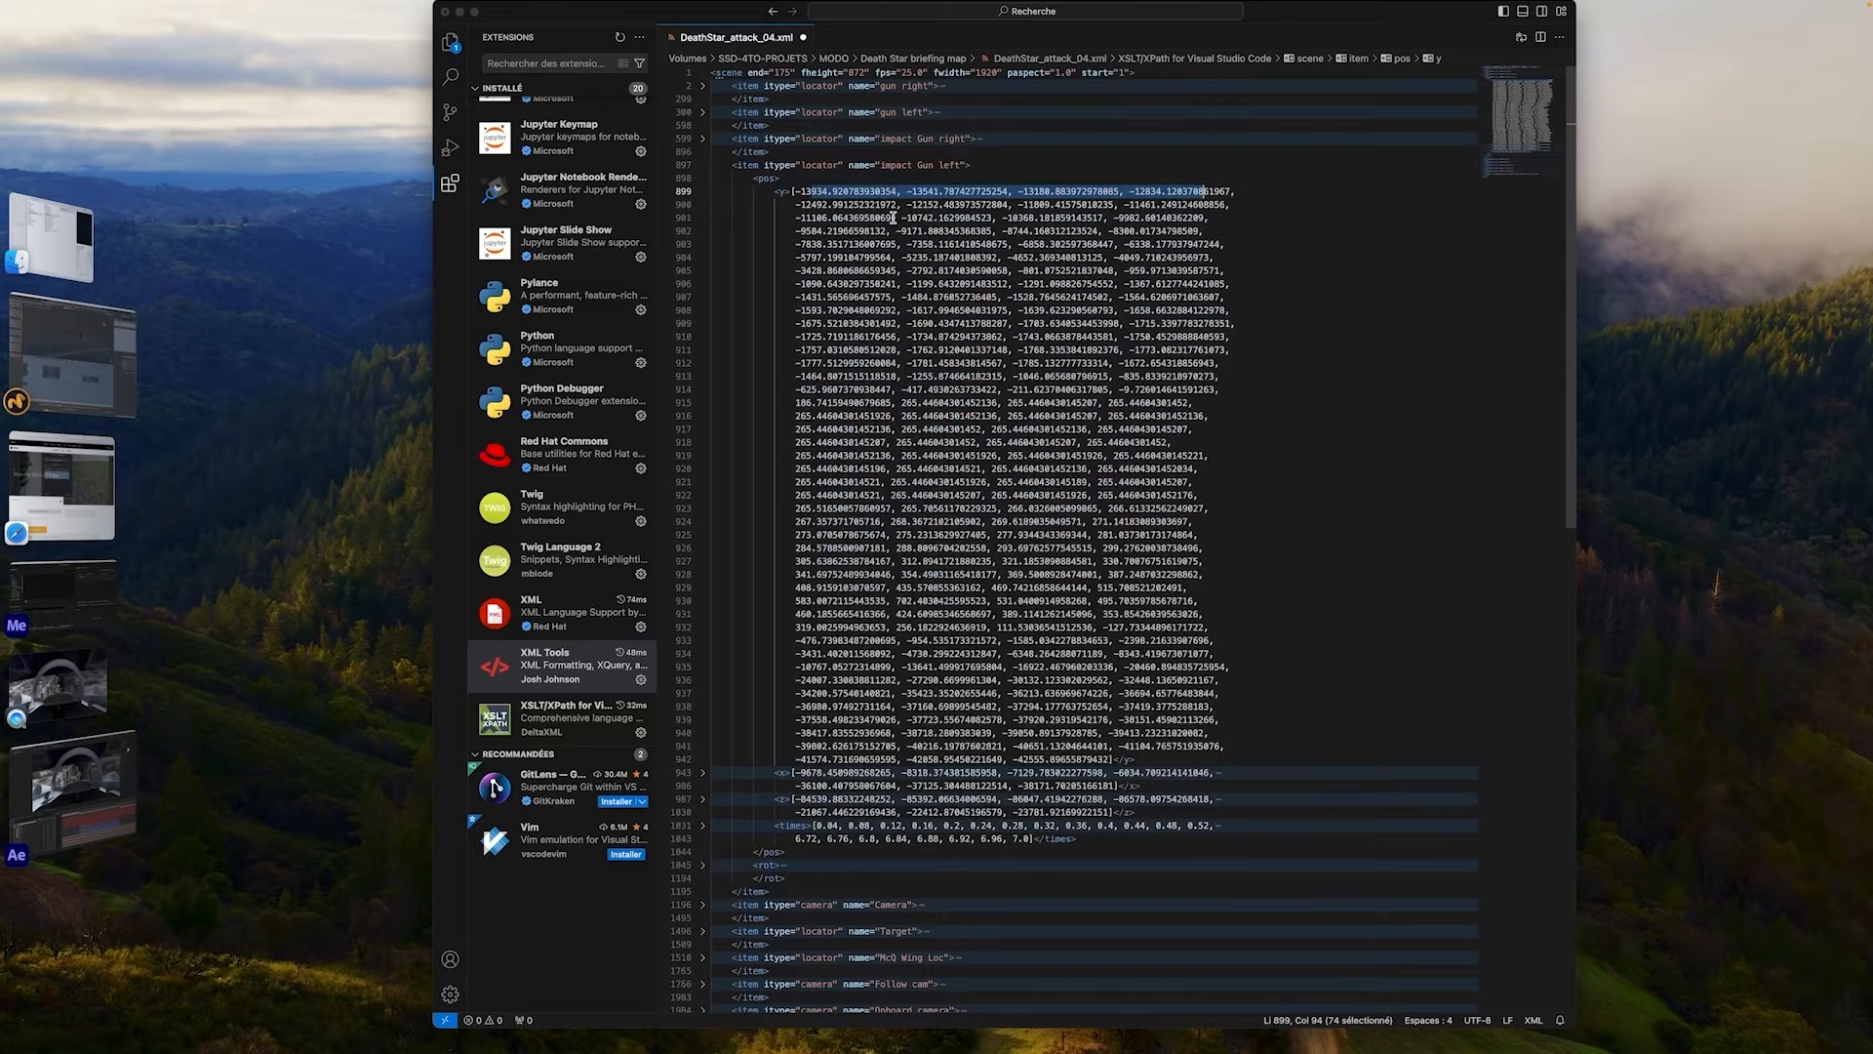
pyautogui.moveTo(1110, 759); pyautogui.dragTo(795, 191)
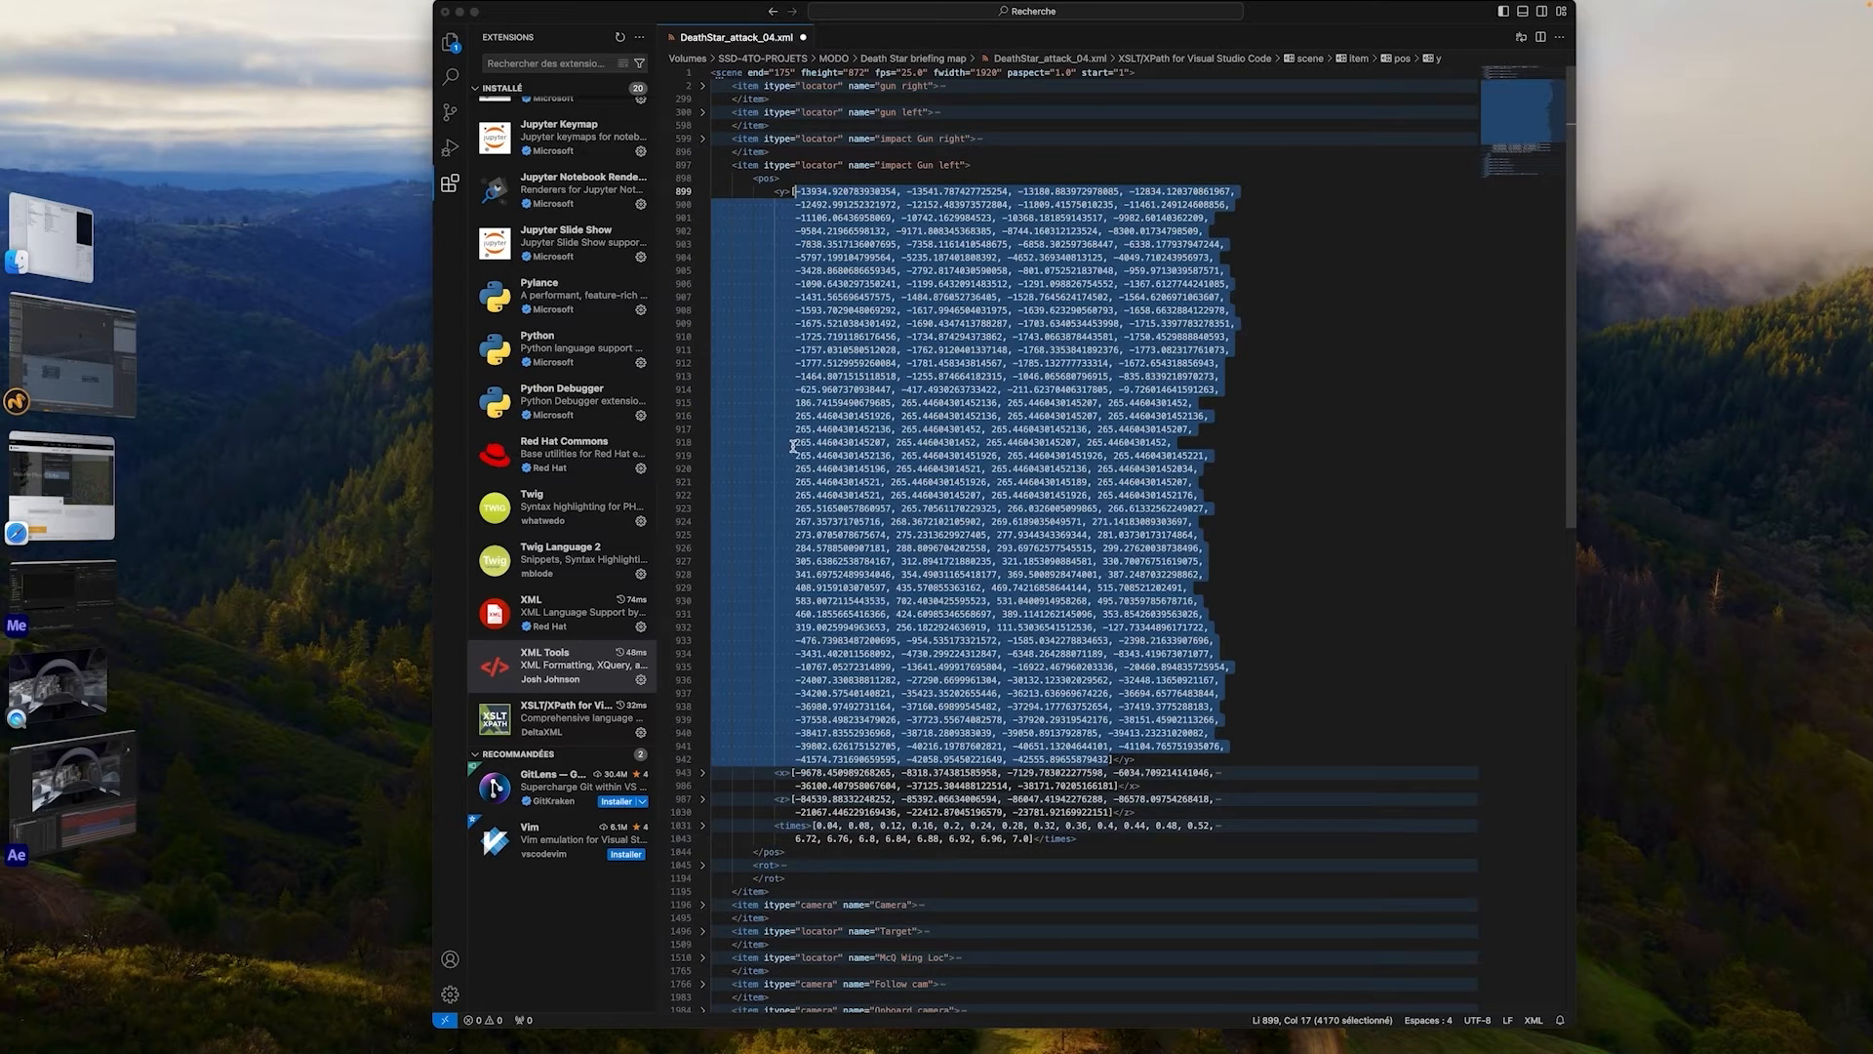
pyautogui.click(703, 191)
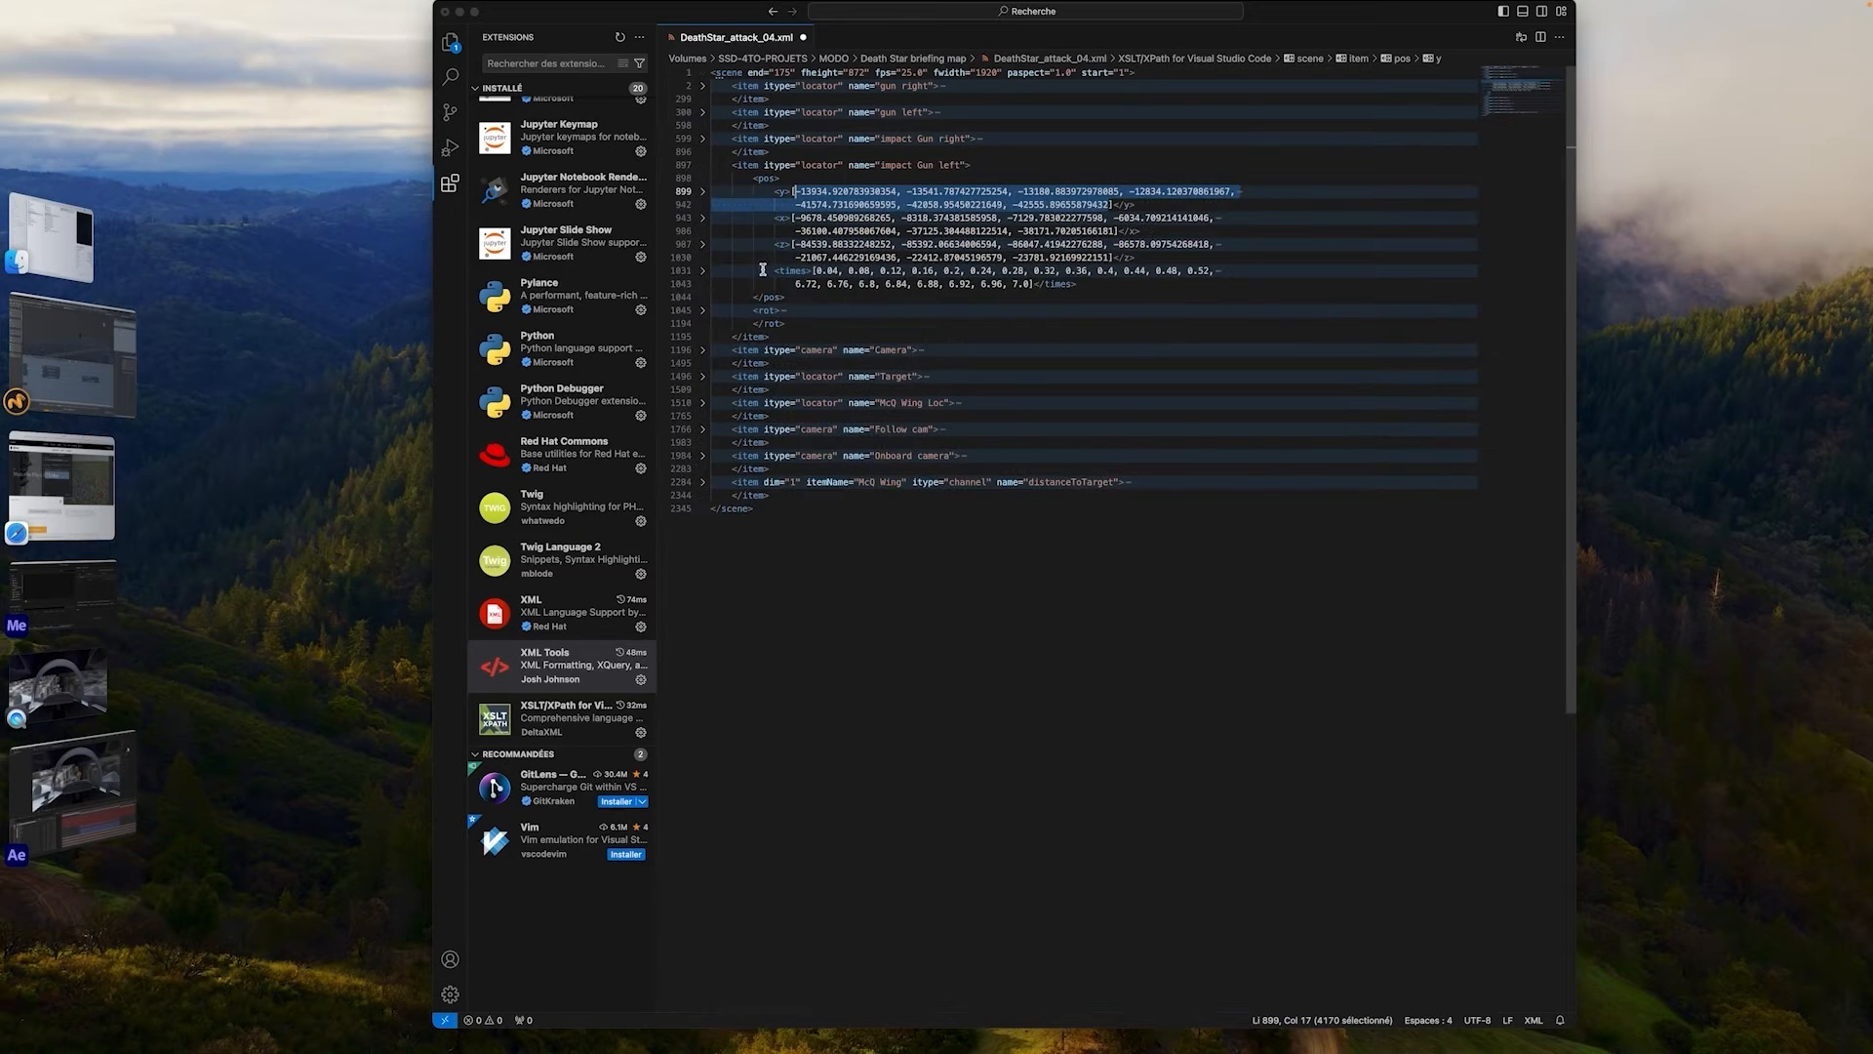
# Examine the times list in impact Gun left's position block, then fold the list and the whole locator
pyautogui.click(703, 273)
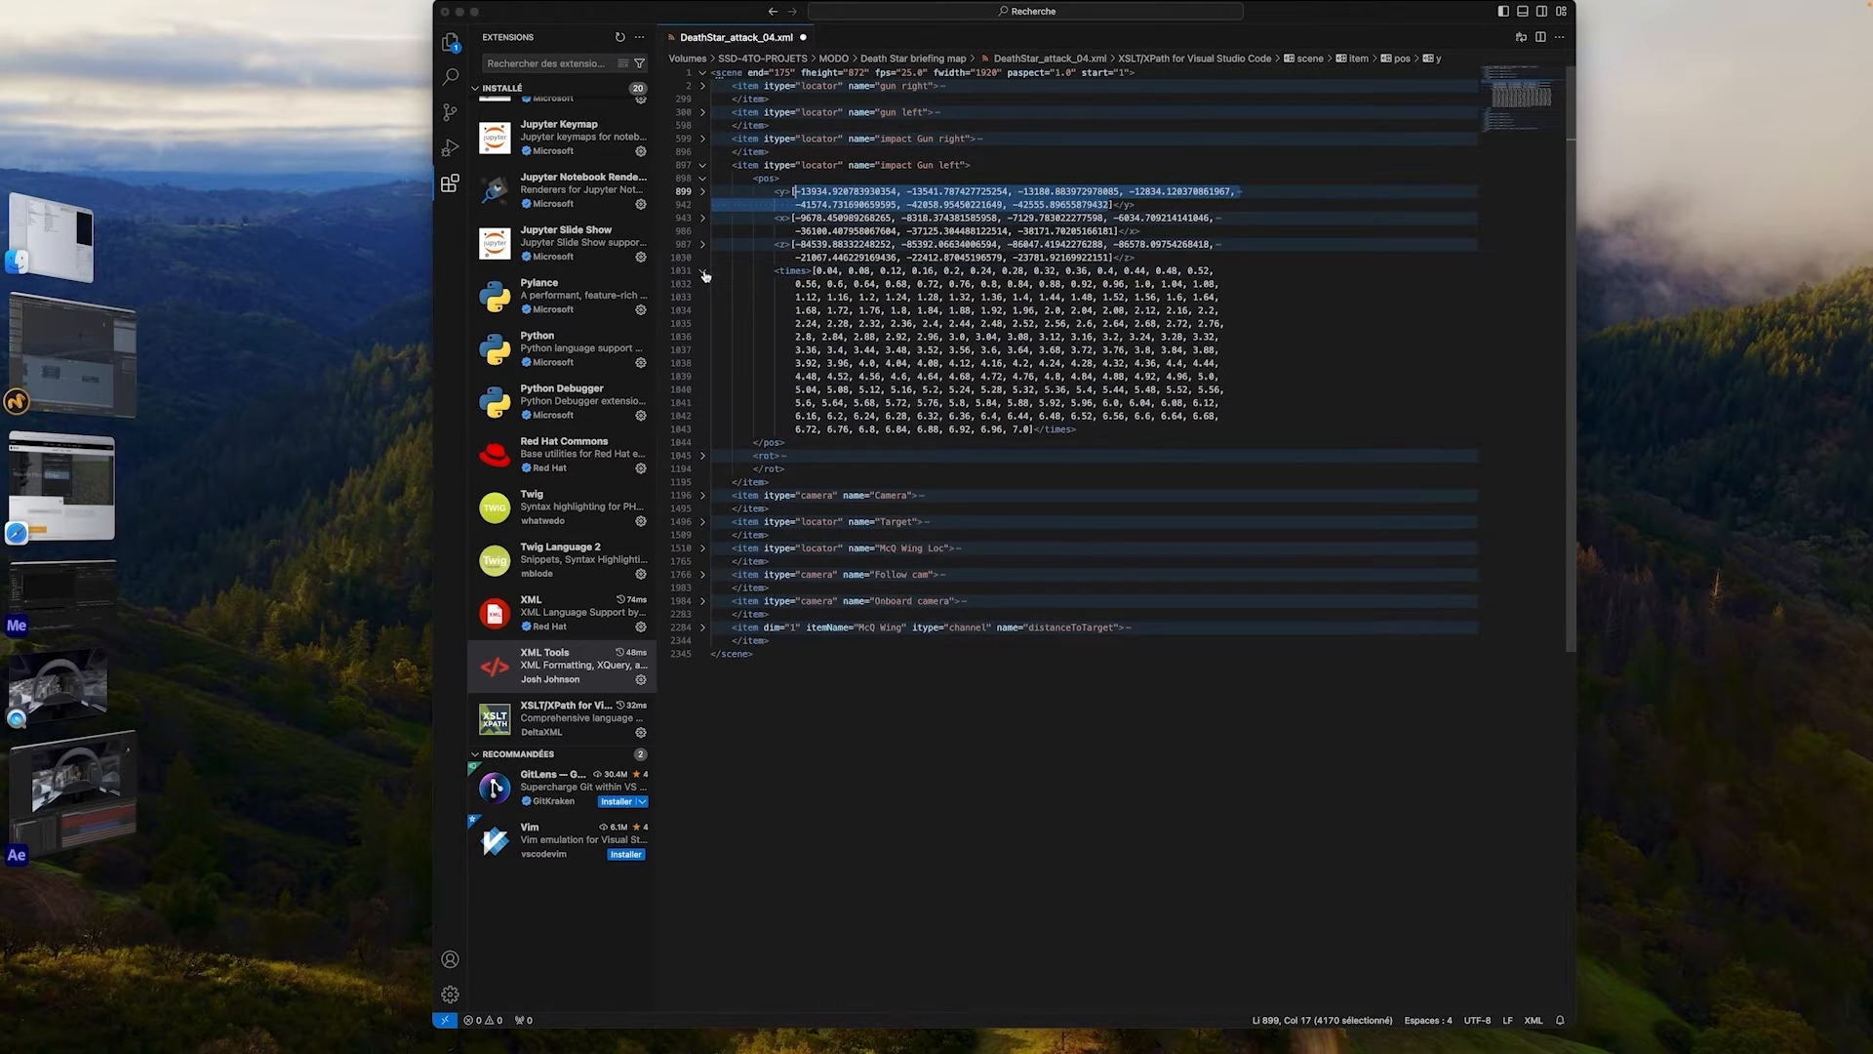
pyautogui.click(820, 271)
pyautogui.moveTo(819, 271); pyautogui.dragTo(871, 271)
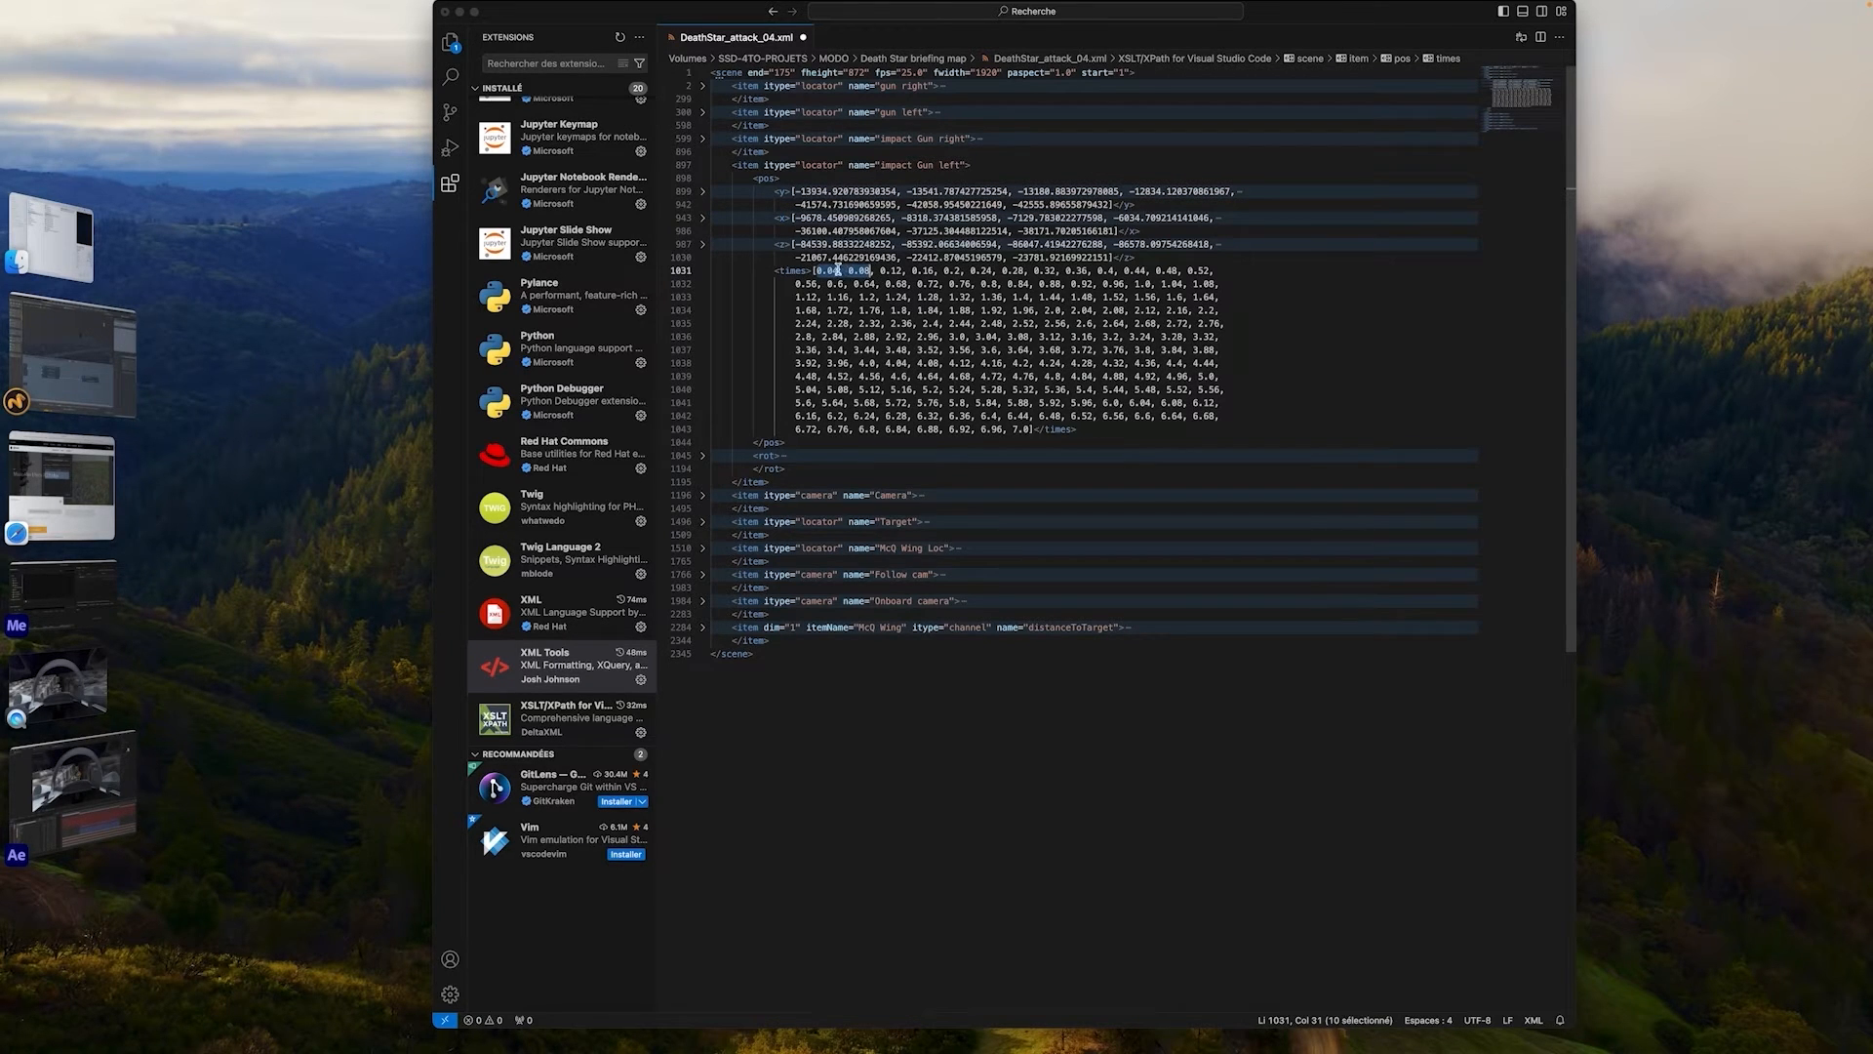
pyautogui.click(893, 273)
pyautogui.click(703, 272)
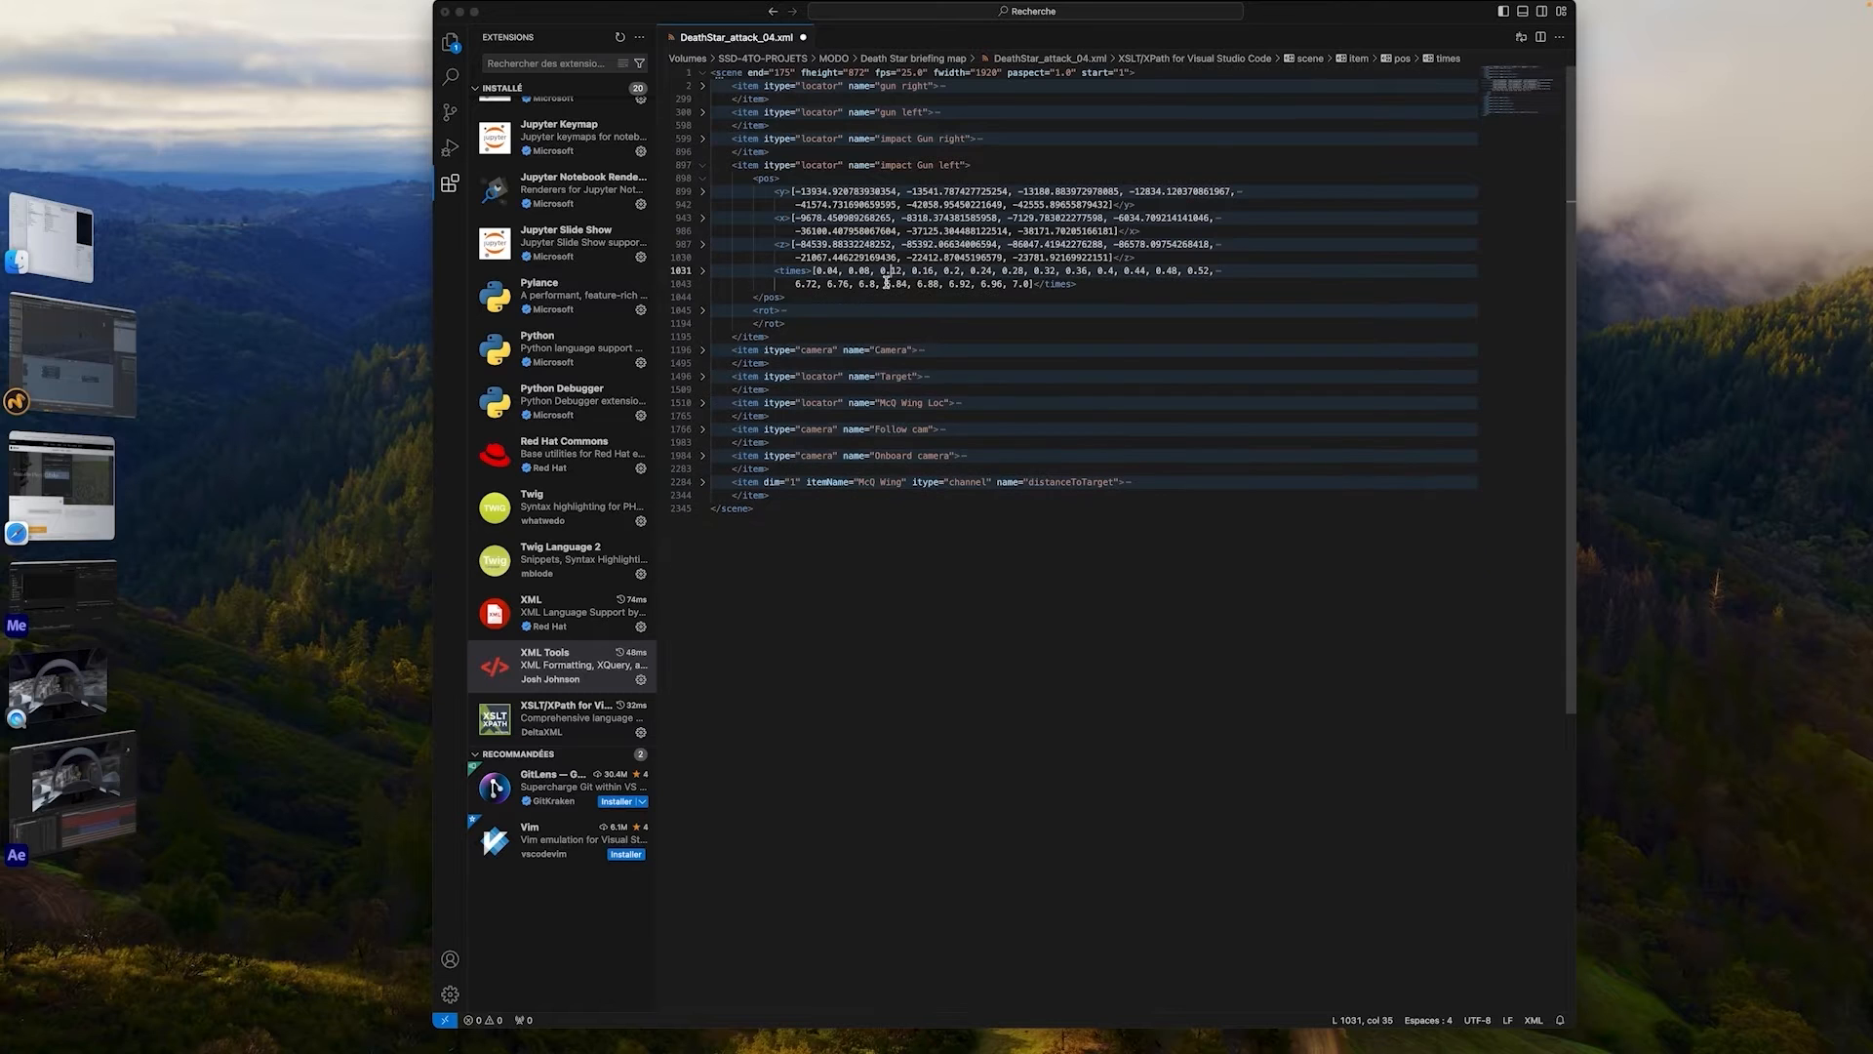
pyautogui.click(701, 166)
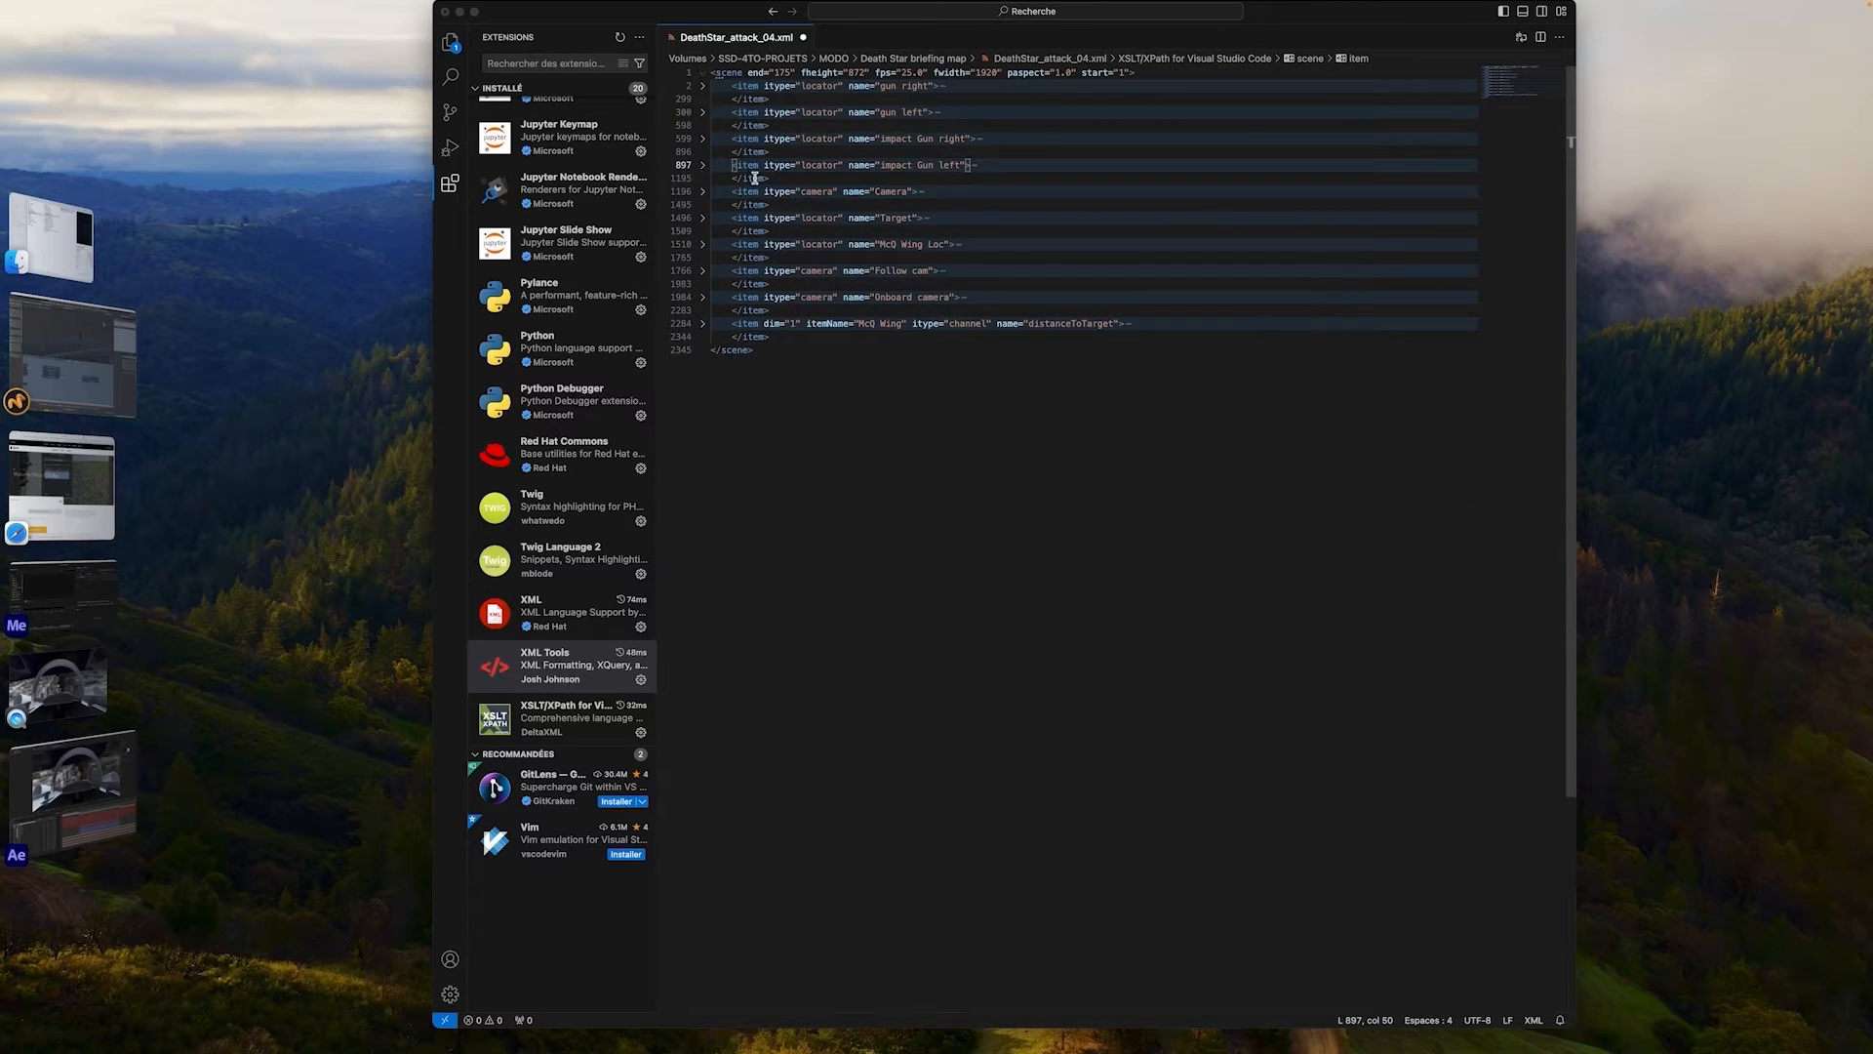
# Unfold the Camera item and inspect the blocks of the Target and McQ Wing Loc locators, folding both locators again
pyautogui.click(701, 194)
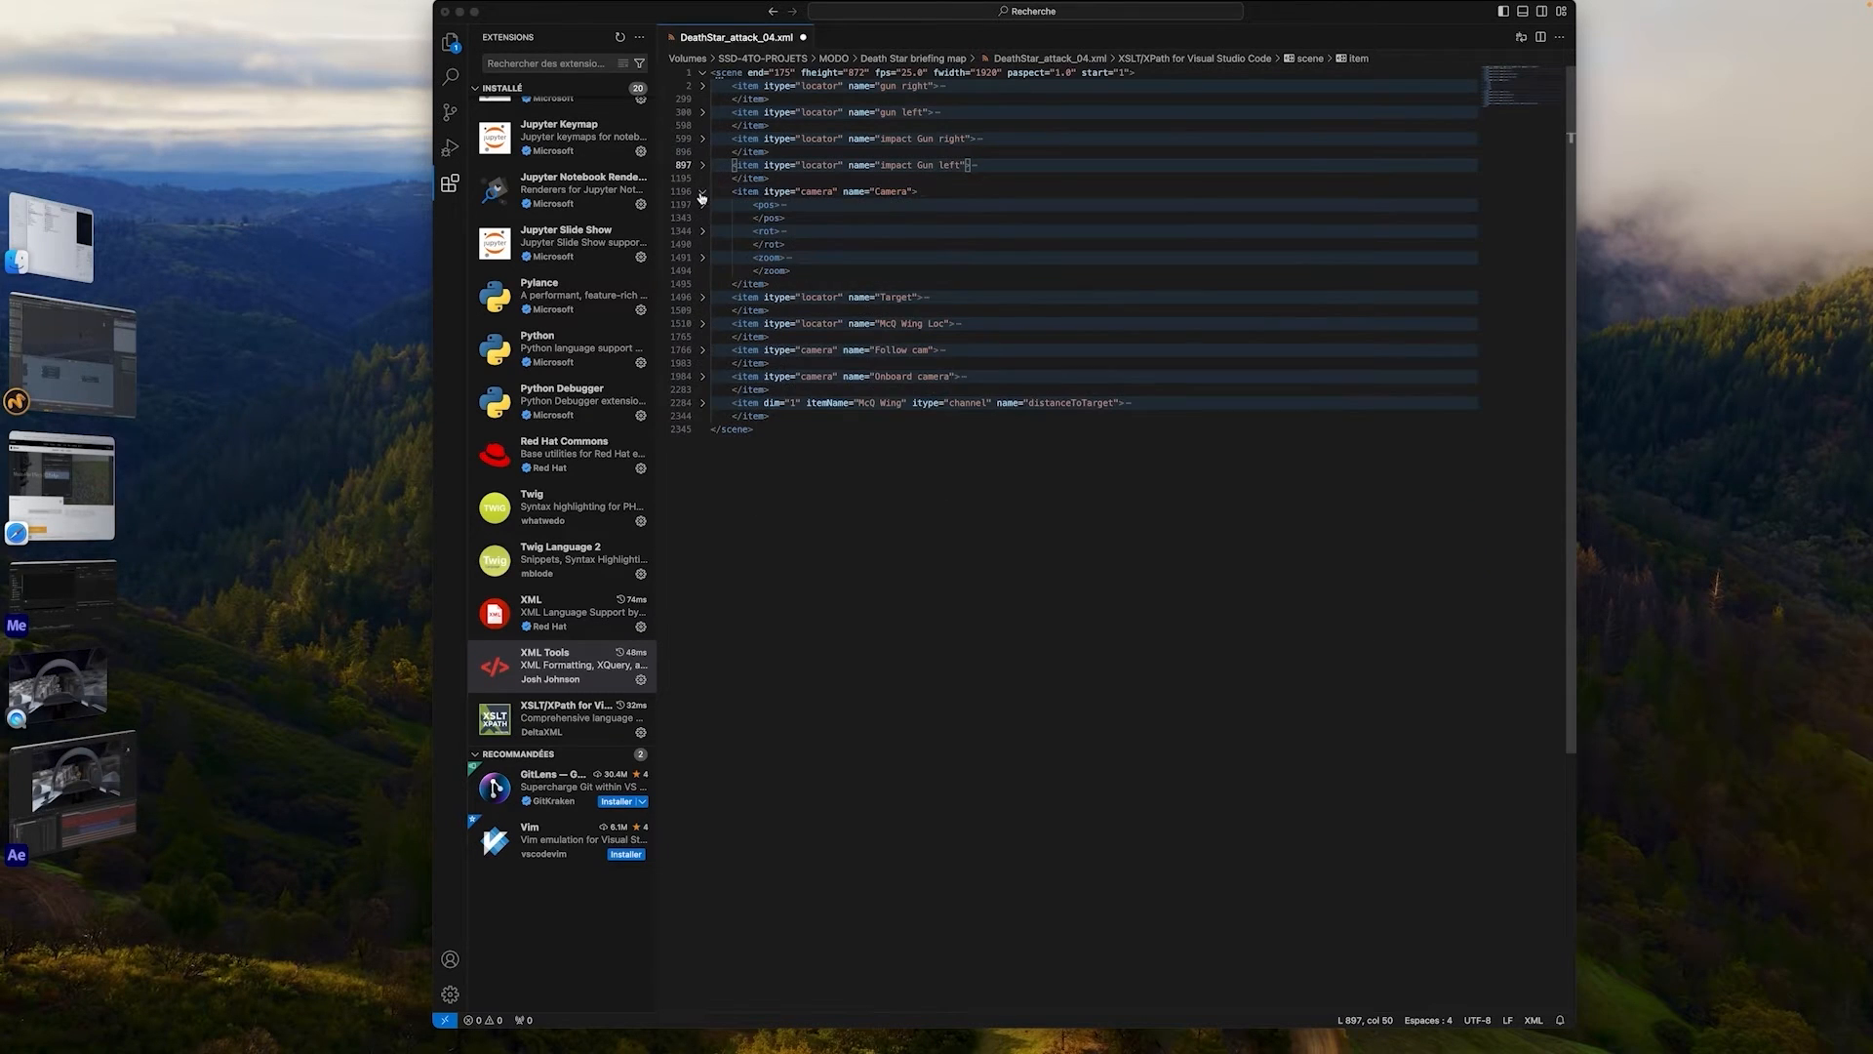
pyautogui.click(769, 231)
pyautogui.click(703, 298)
pyautogui.click(702, 310)
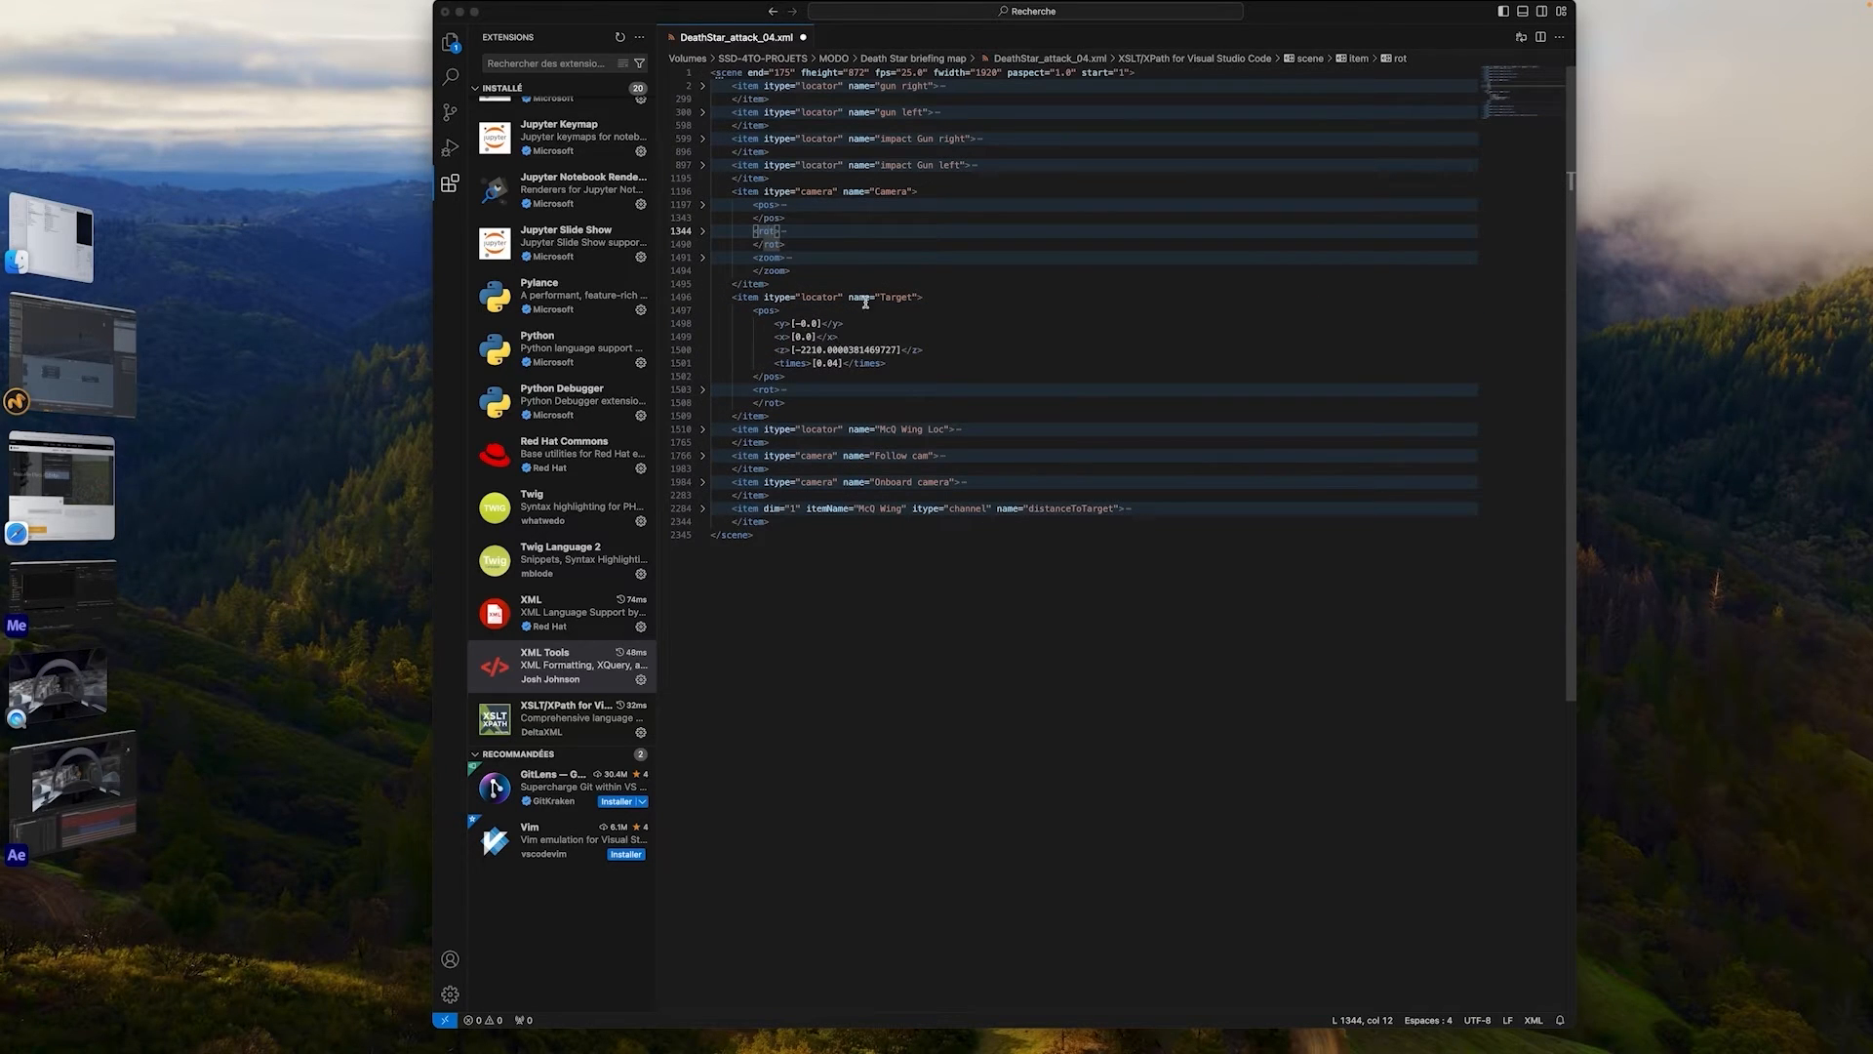
pyautogui.click(702, 298)
pyautogui.click(703, 323)
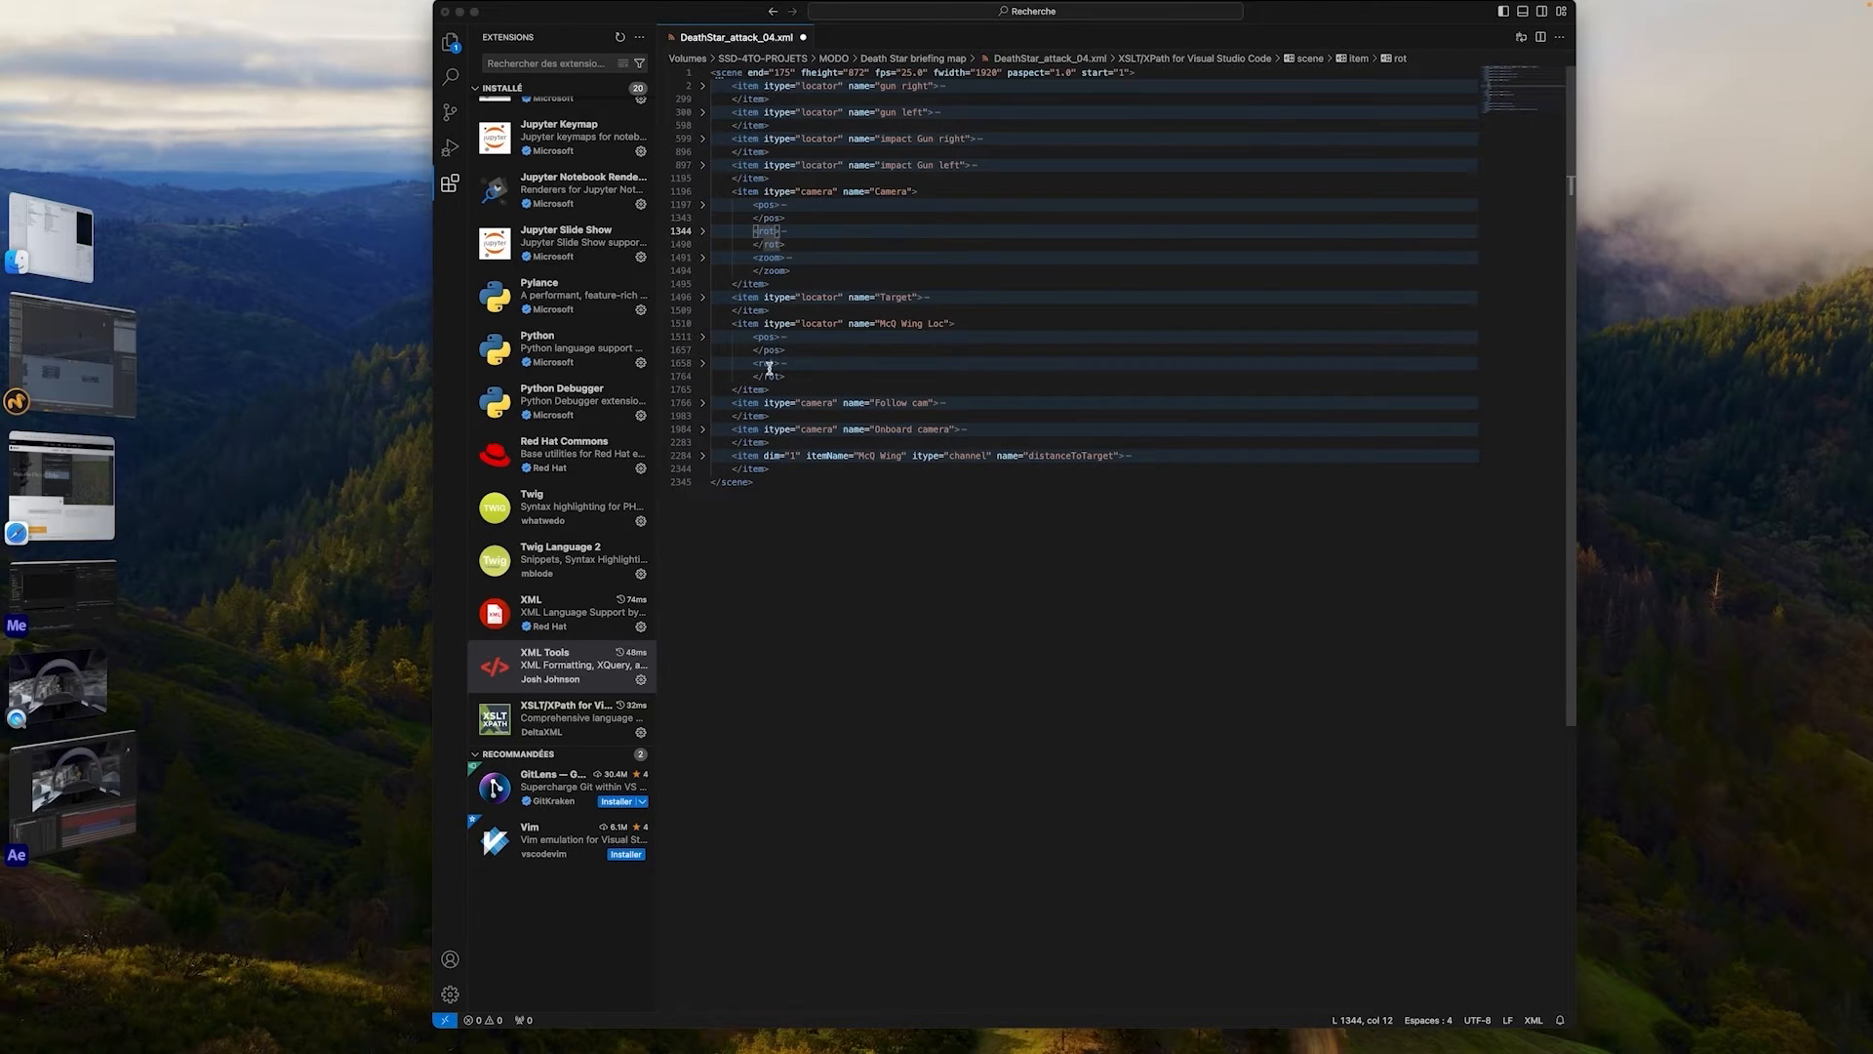
pyautogui.click(702, 323)
# Unfold the Follow cam item and compare its zoom values with those of Camera, folding both zoom blocks again
pyautogui.click(702, 350)
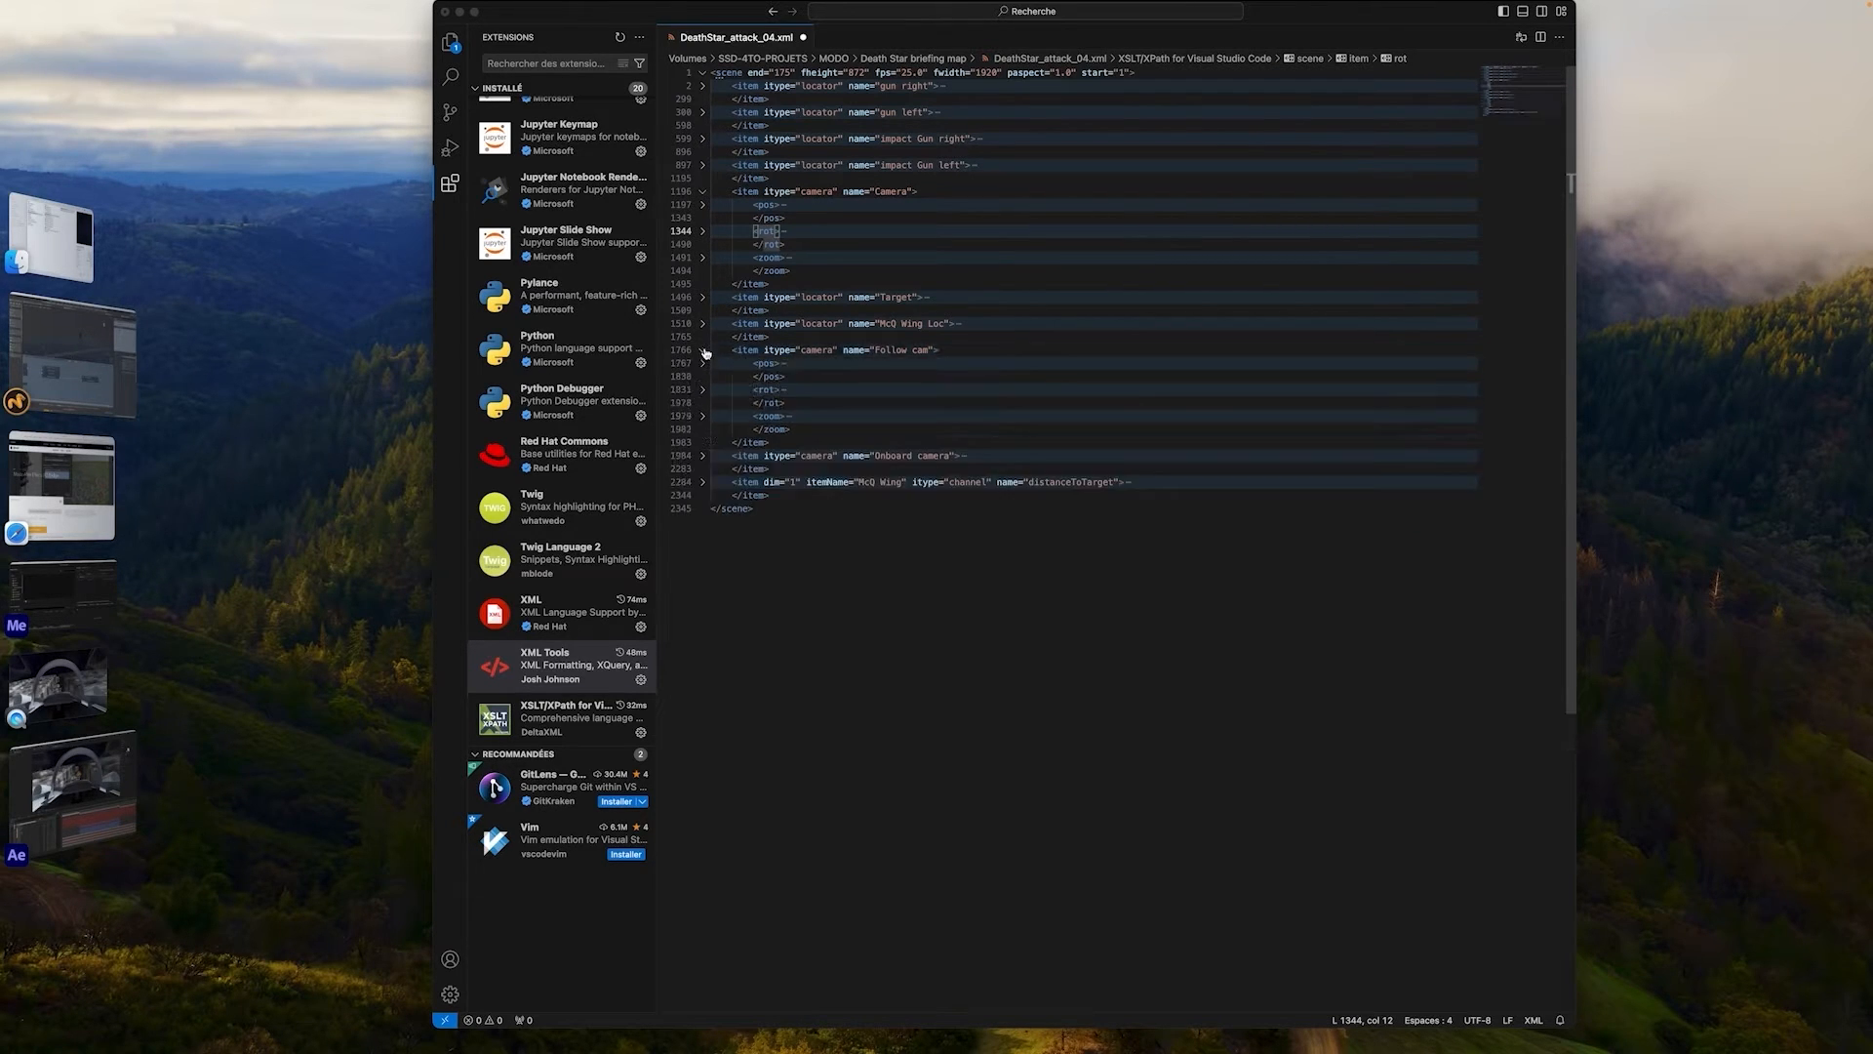
pyautogui.click(702, 416)
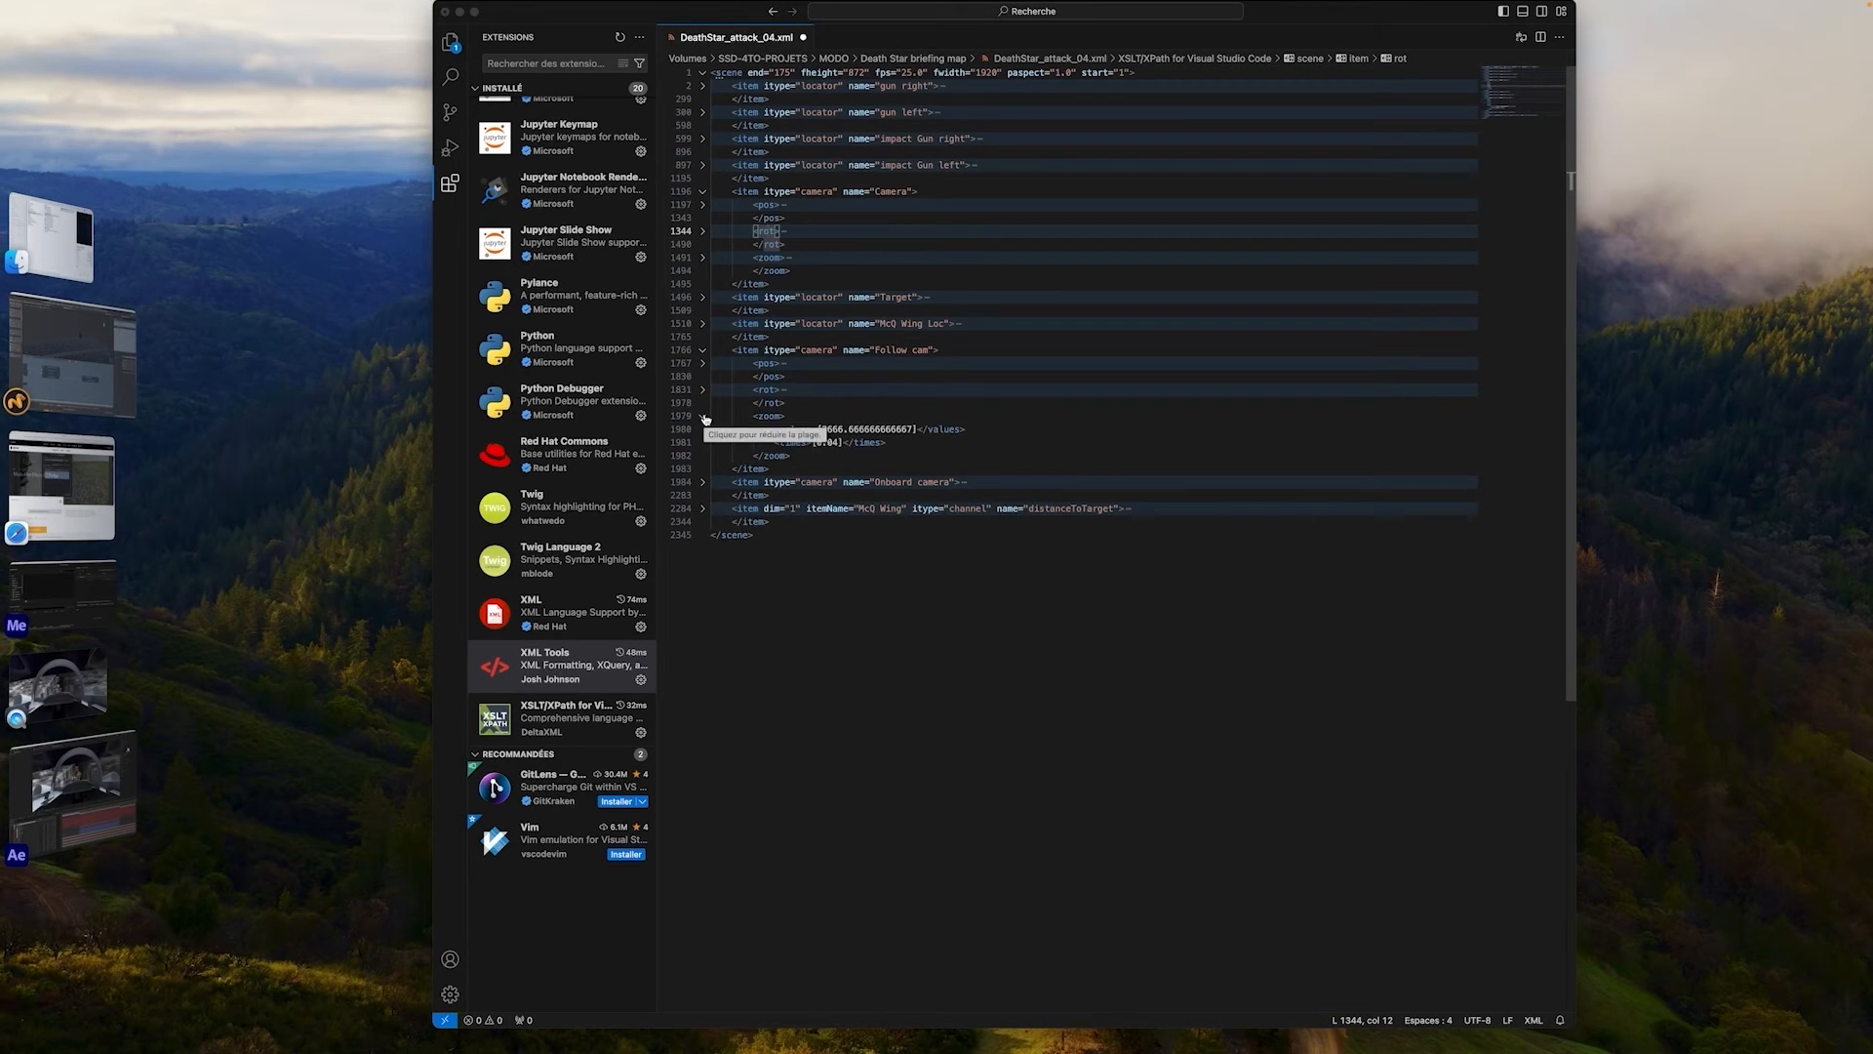
pyautogui.click(830, 442)
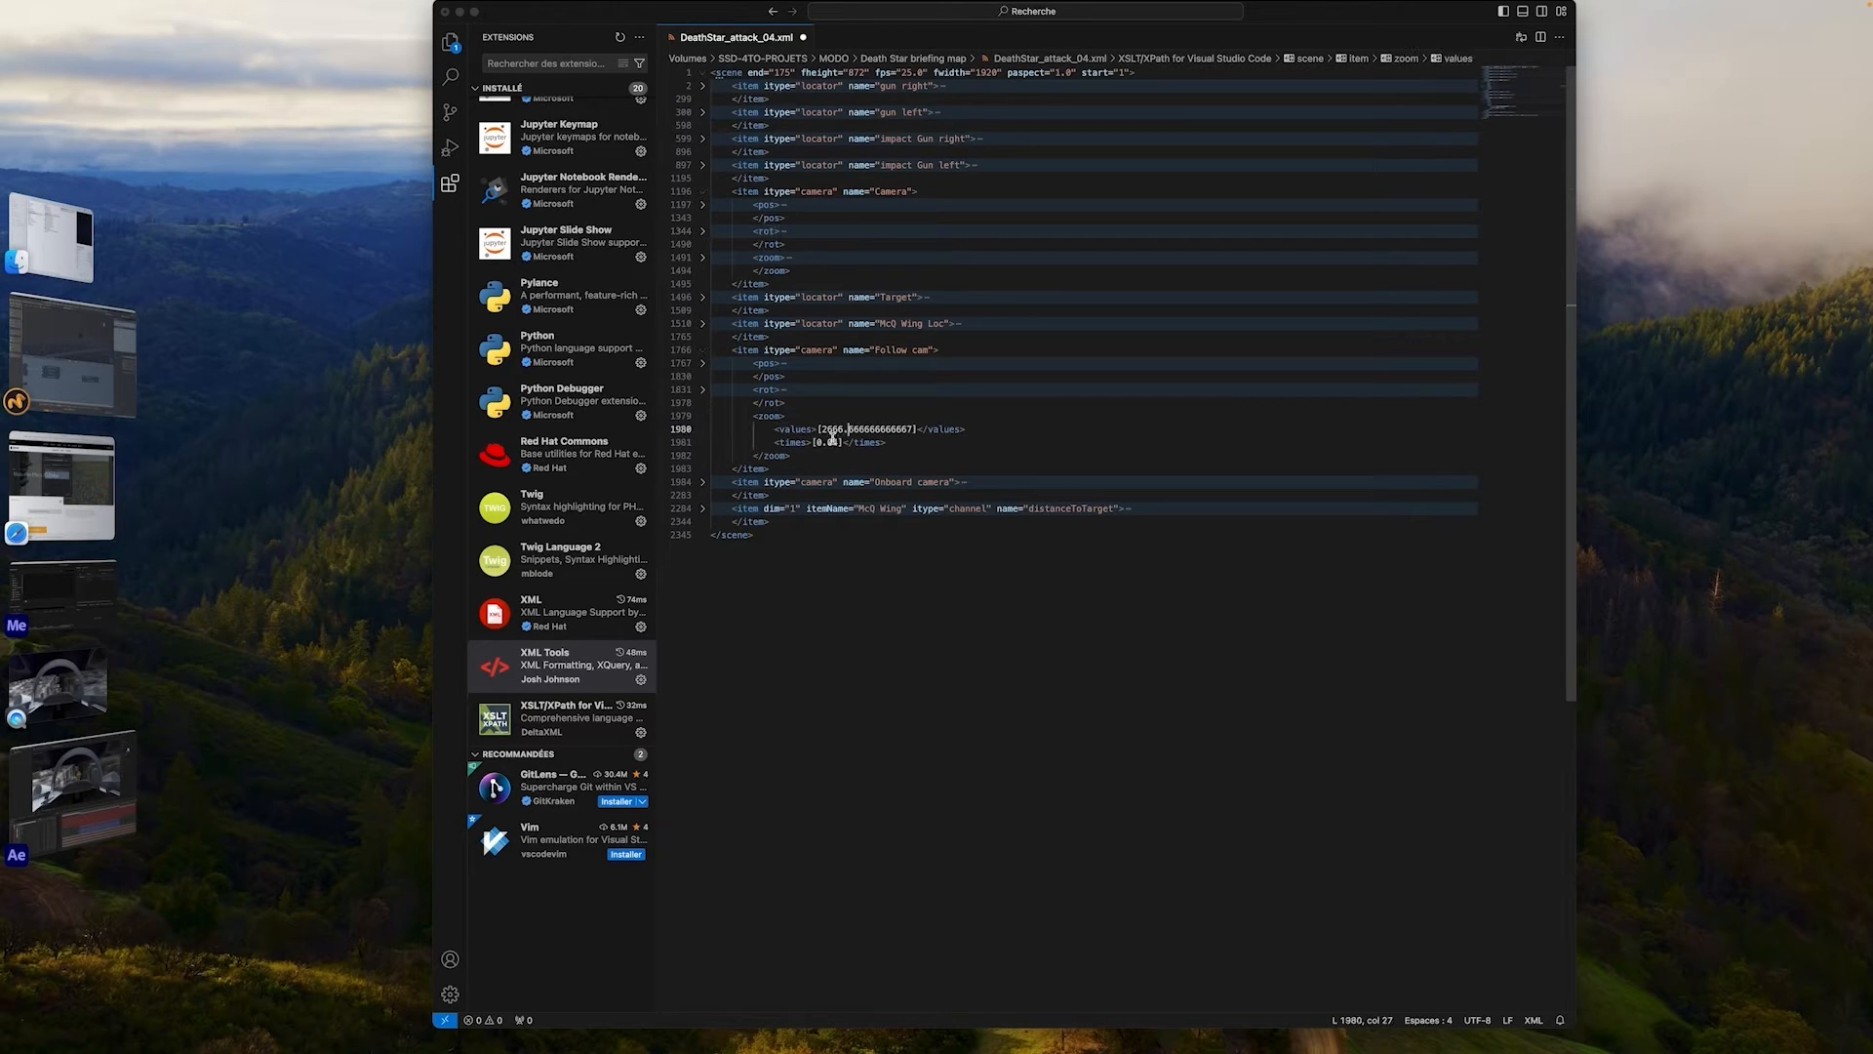
pyautogui.click(703, 416)
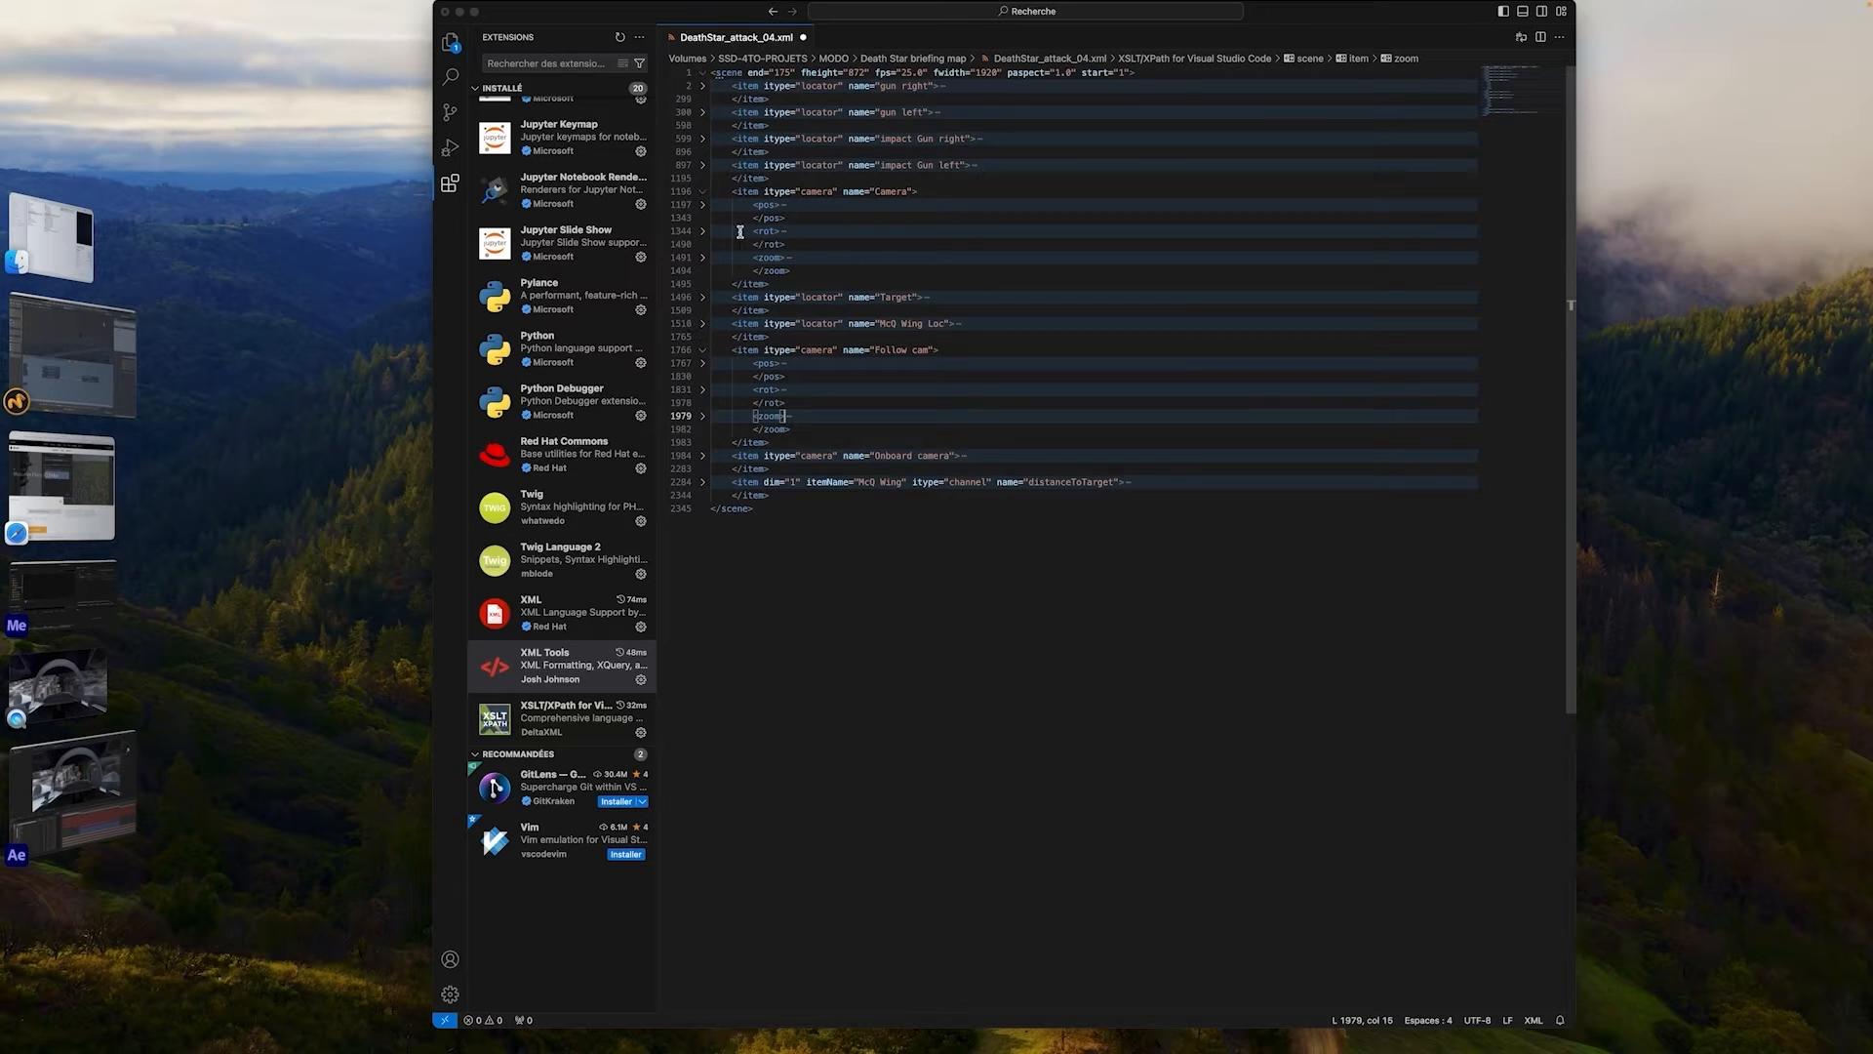
pyautogui.click(703, 258)
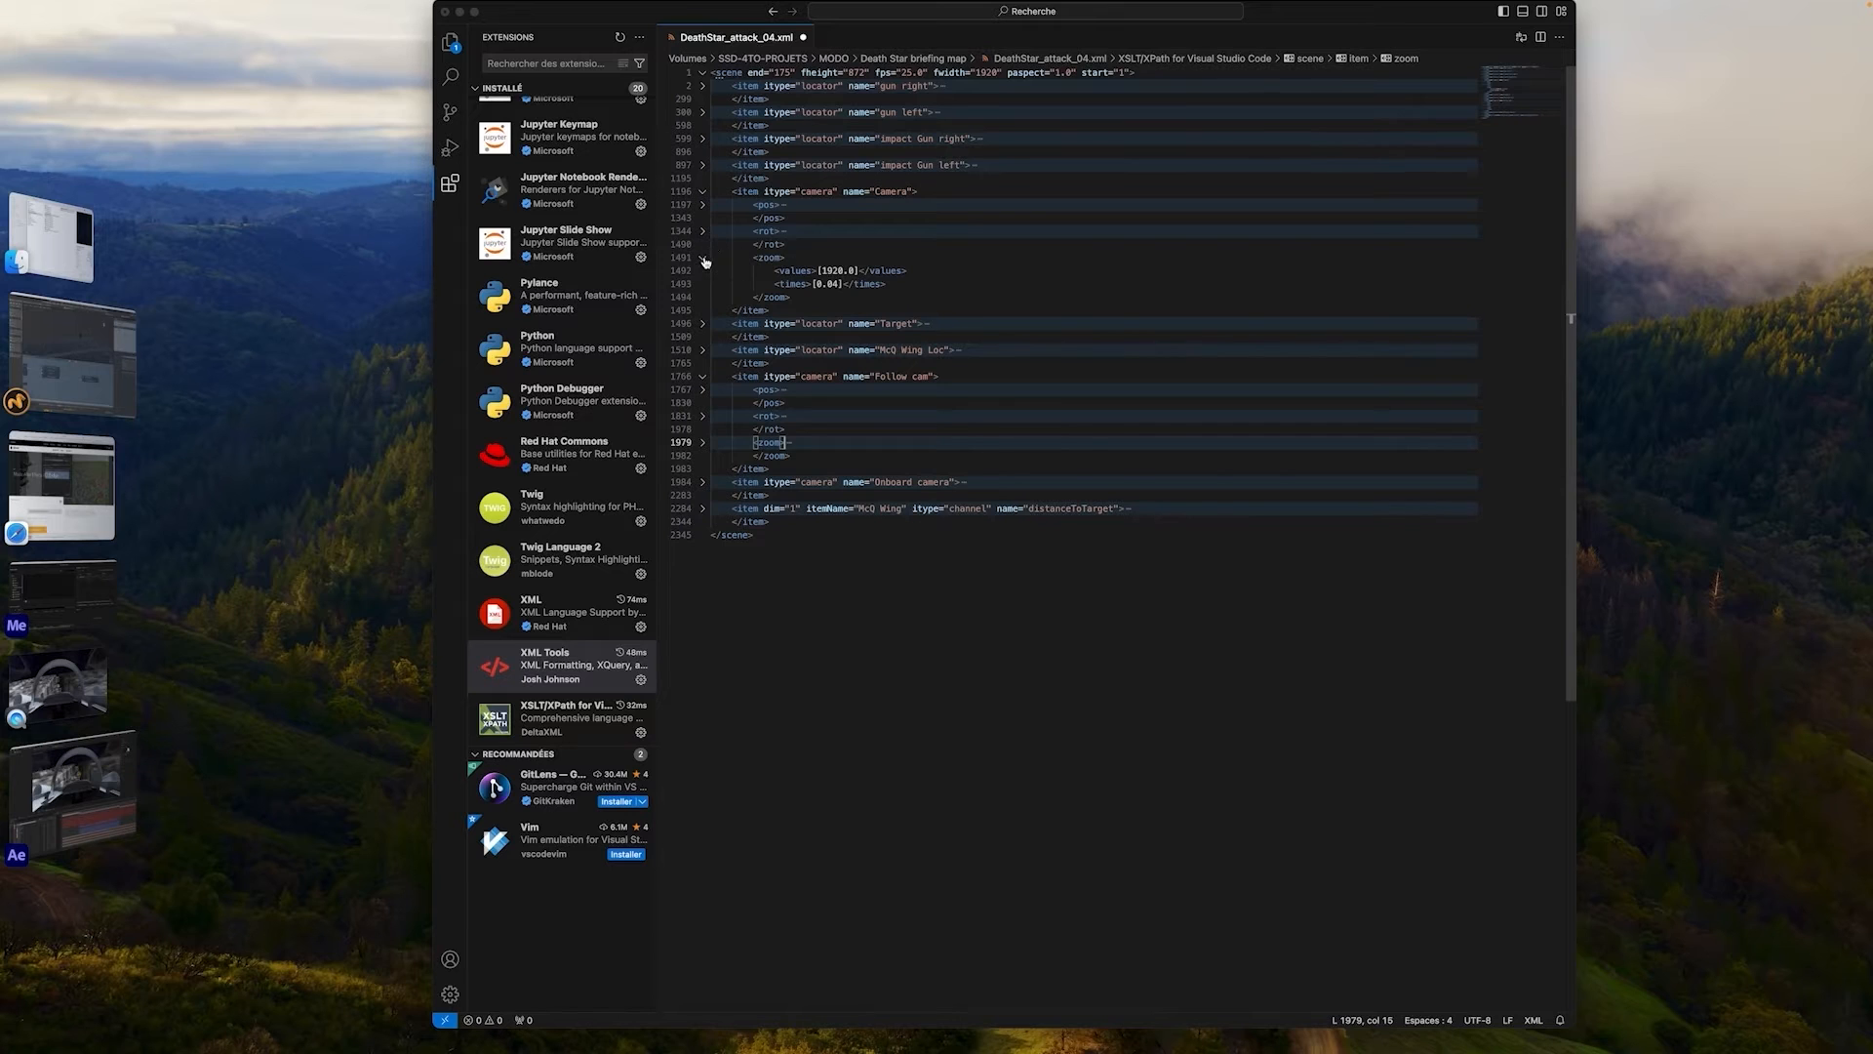
pyautogui.click(704, 258)
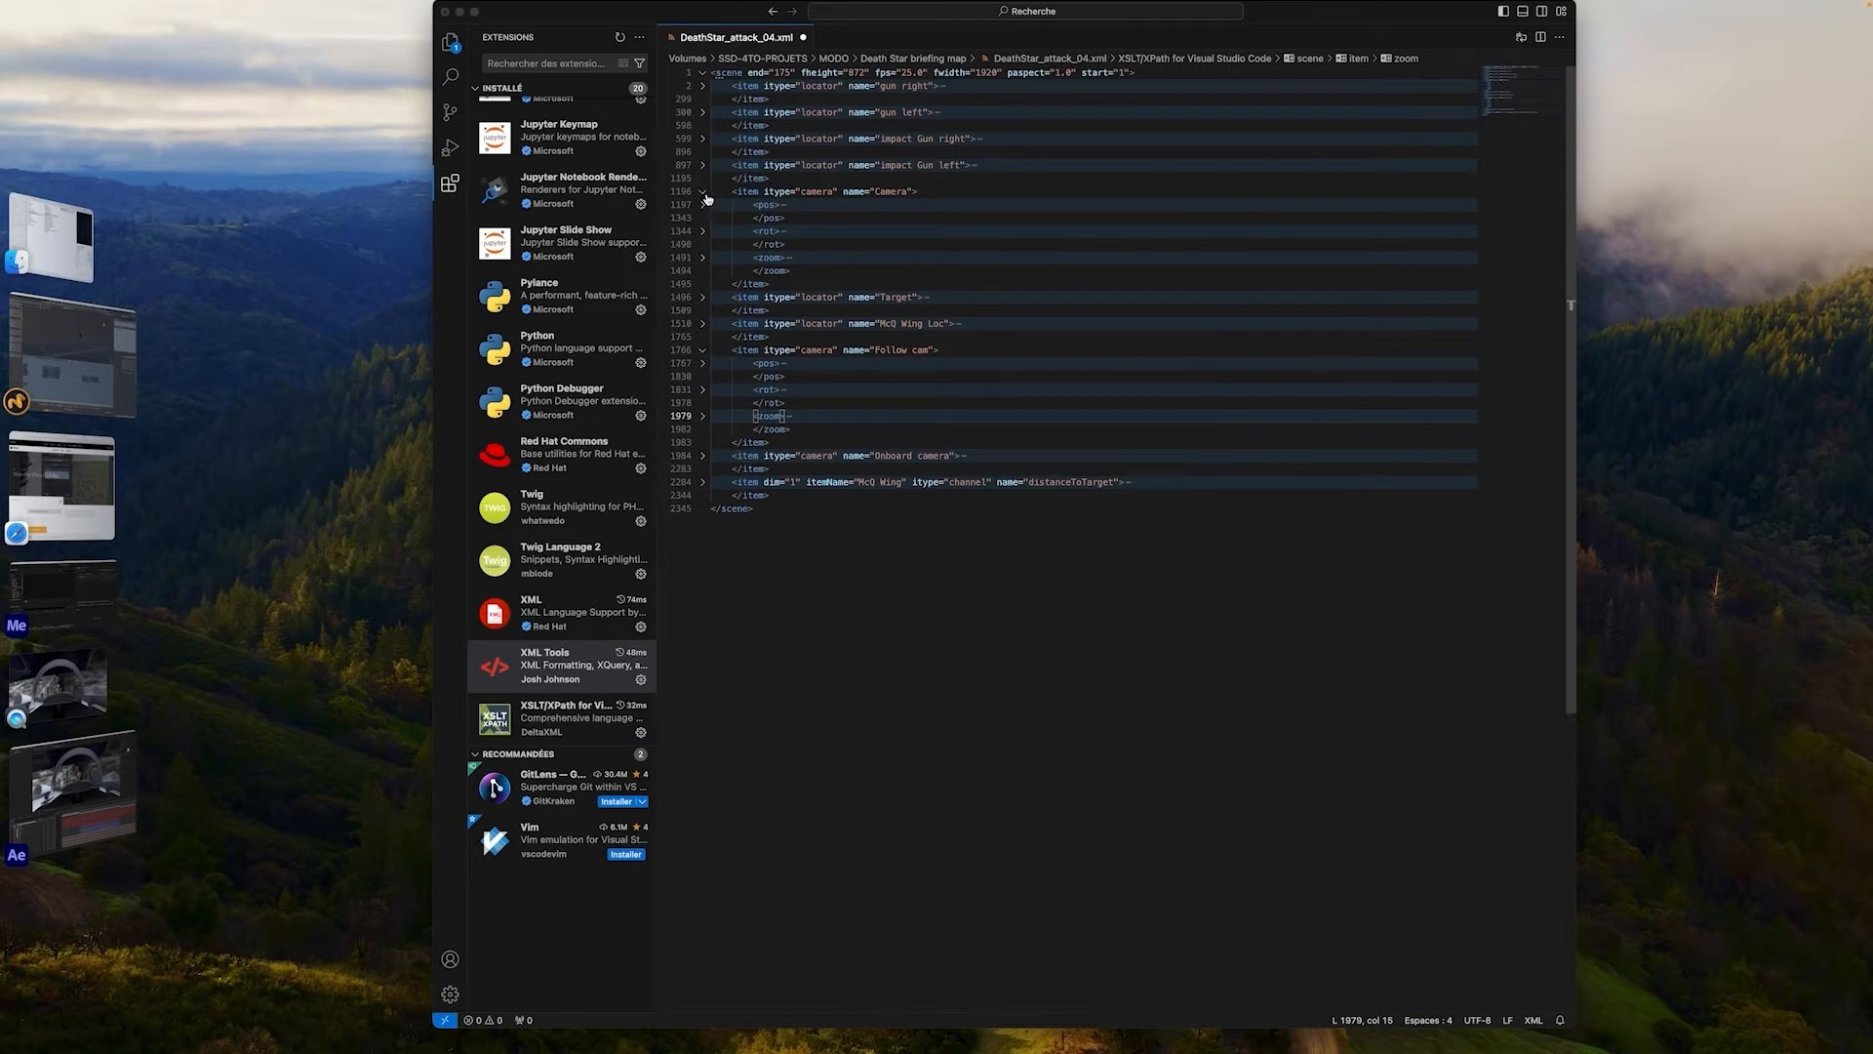
# Fold the Camera and Follow cam items in DeathStar_attack_04.xml and move the editor window aside
pyautogui.click(704, 193)
pyautogui.click(704, 270)
pyautogui.moveTo(1359, 12); pyautogui.dragTo(1548, 28)
# Switch to After Effects and open the MODO Import XML composition, showing its layer bars instead of the graph editor
pyautogui.click(71, 788)
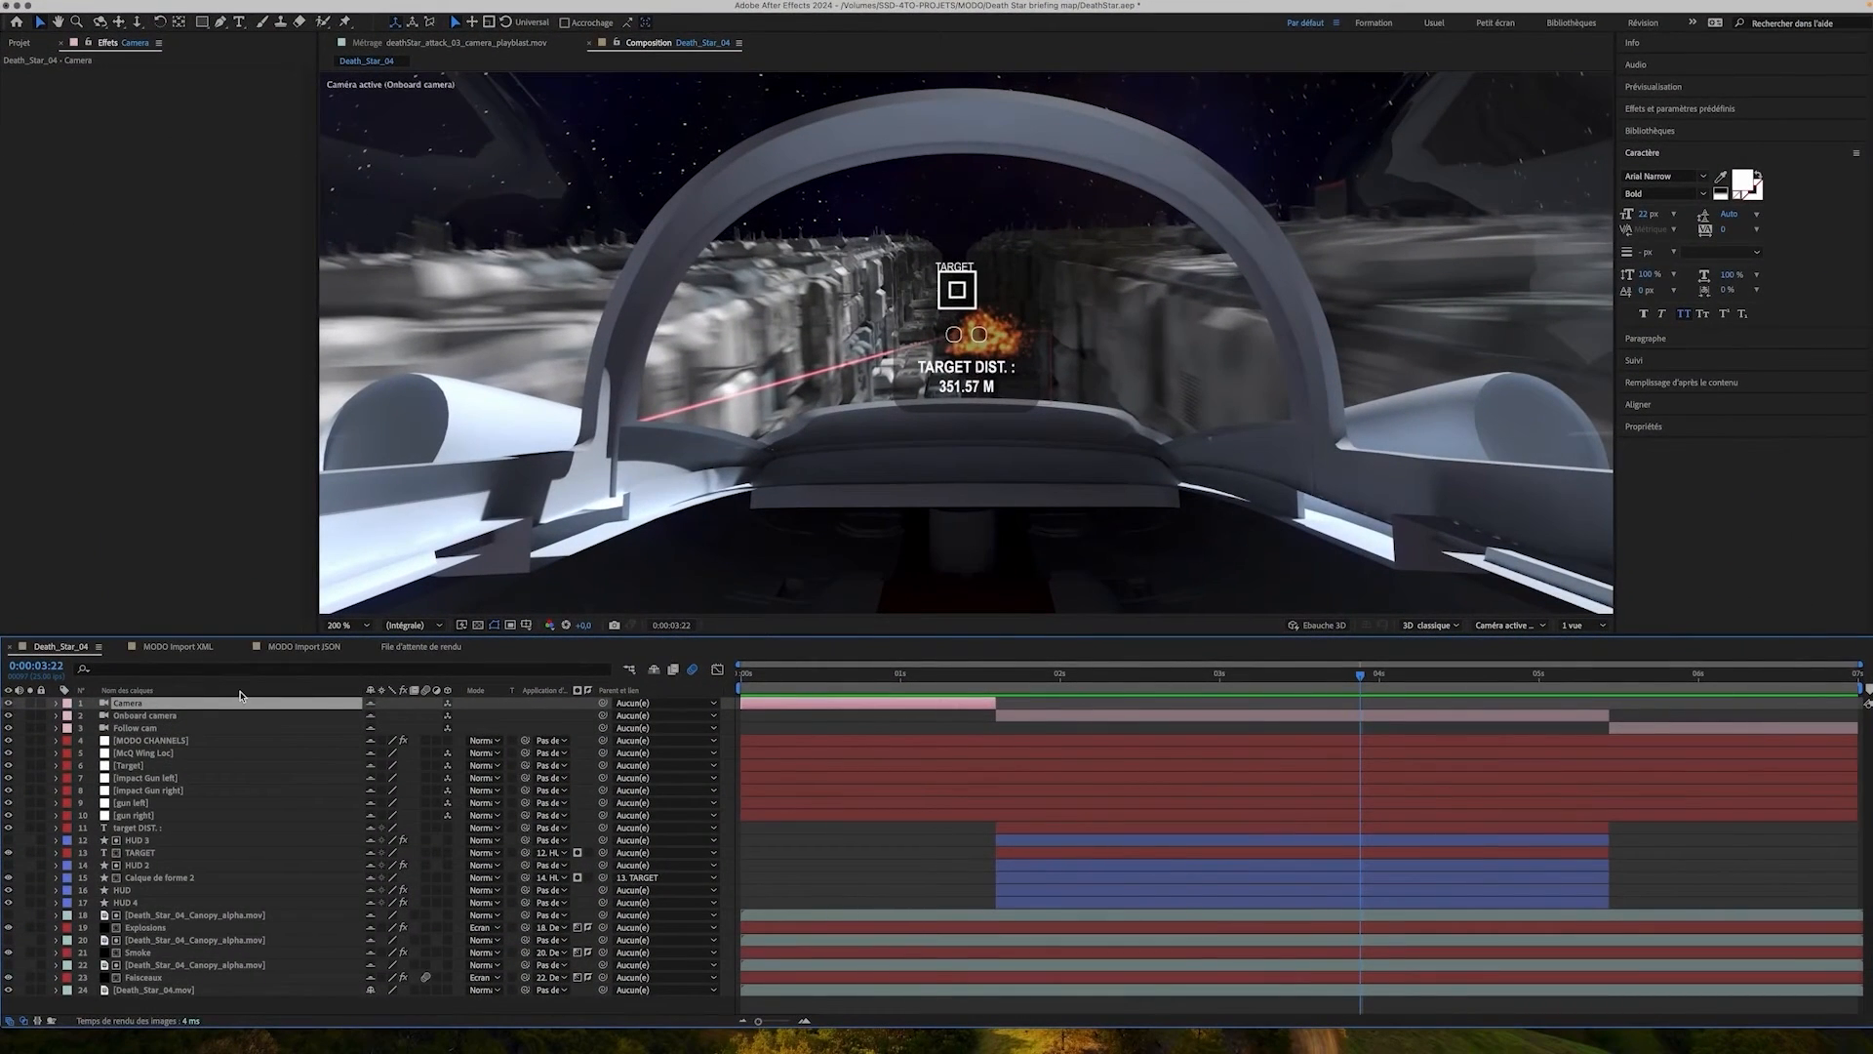
pyautogui.click(200, 650)
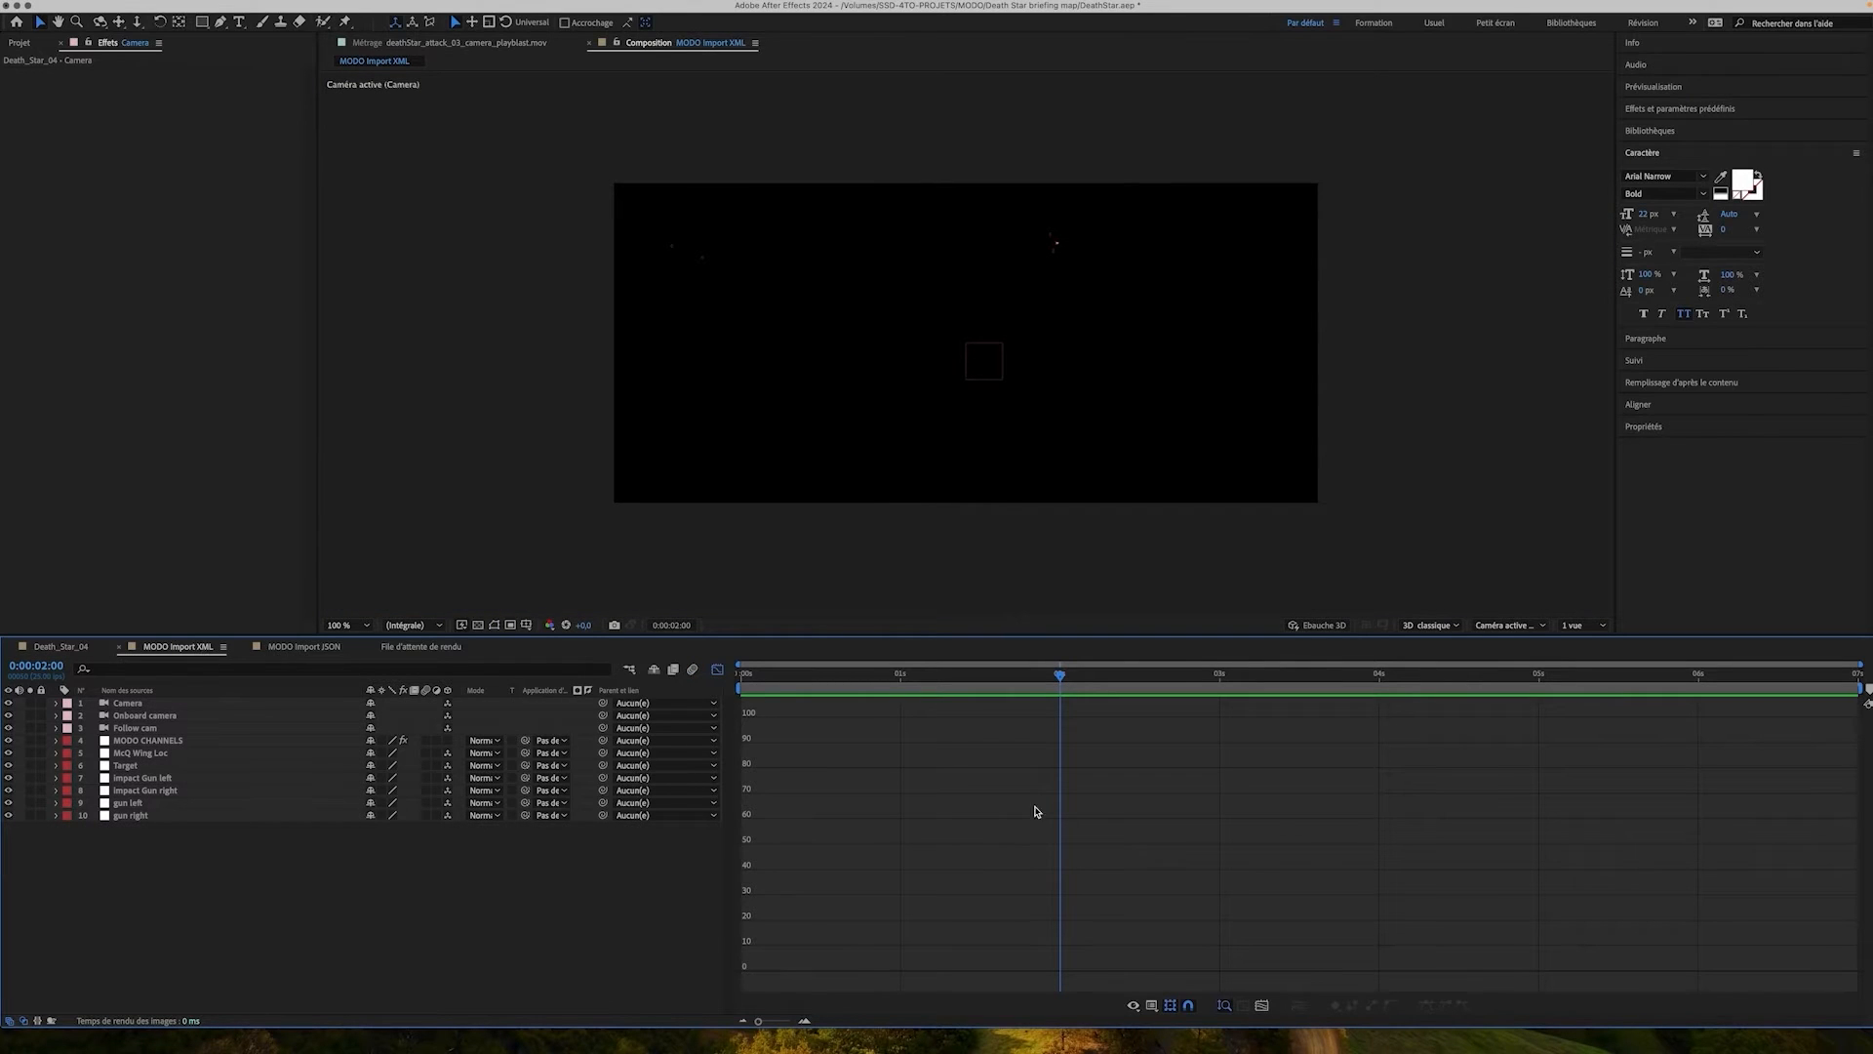
pyautogui.hotkey('shift', 'F3')
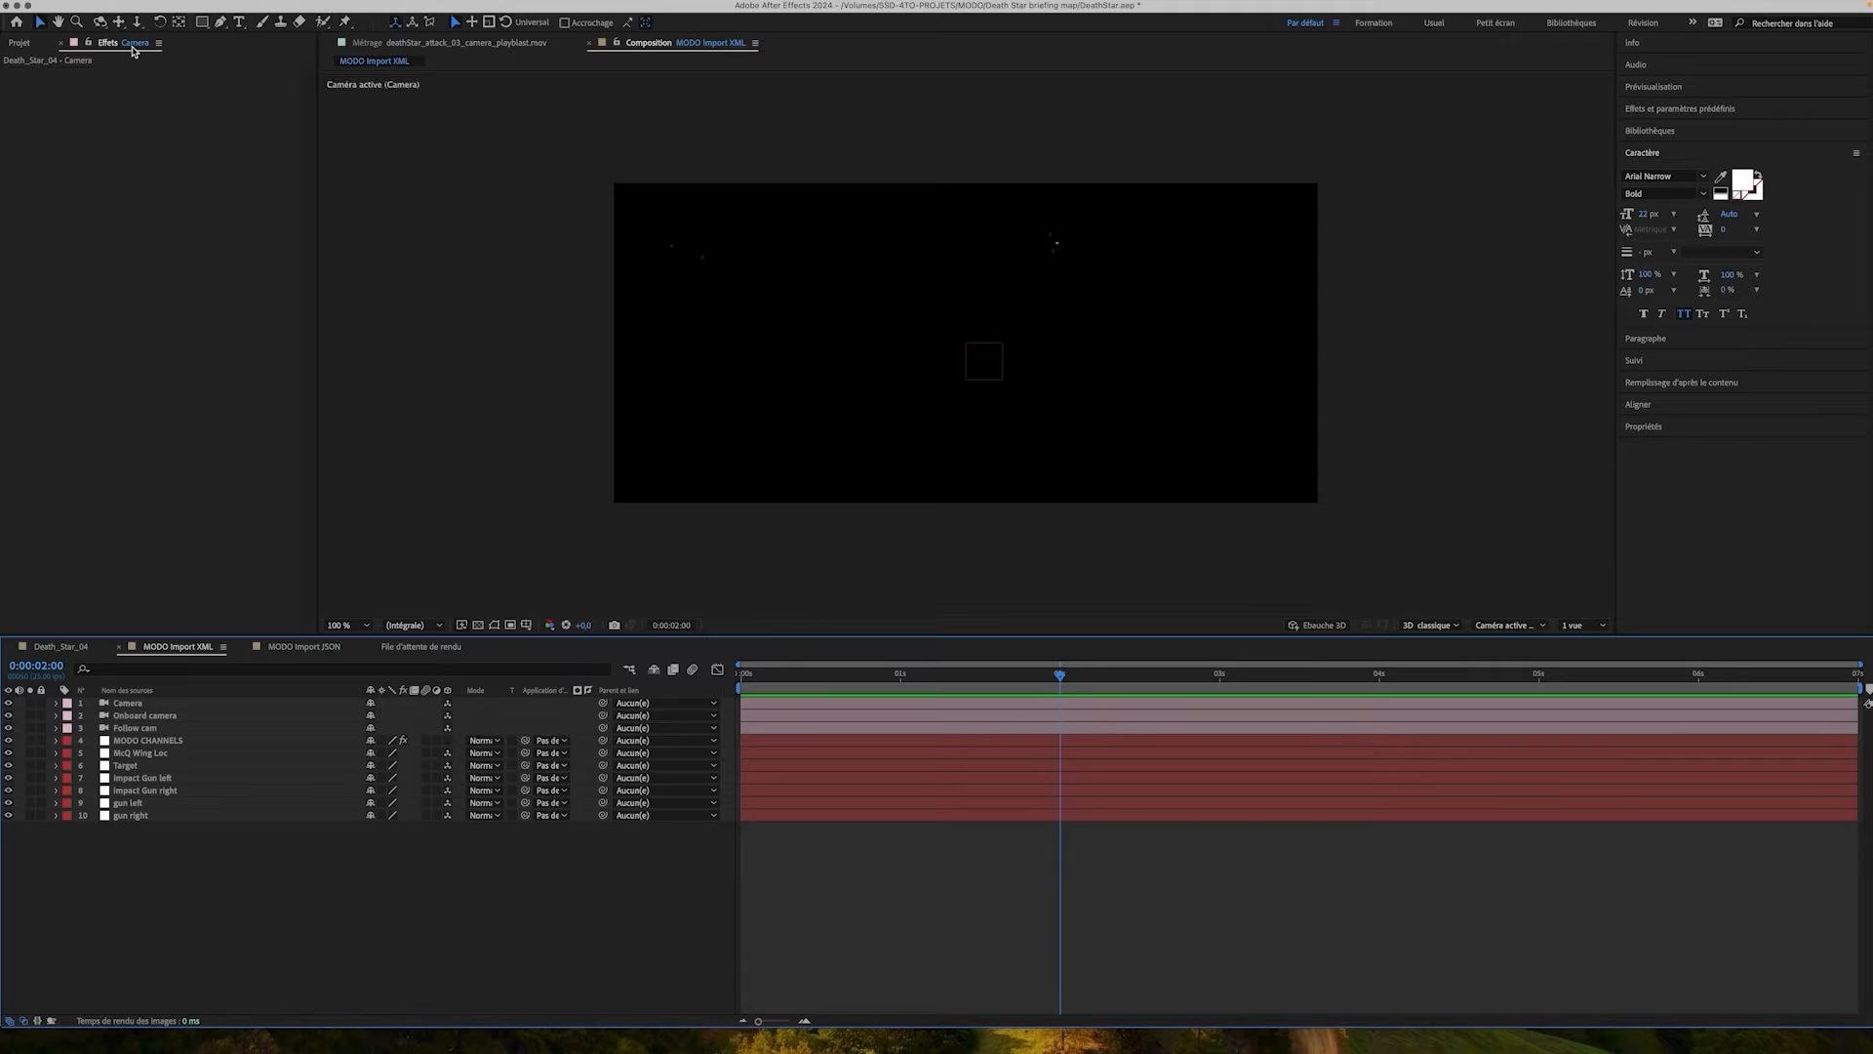
# Run the recently used Afx MODO IO.jsxbin script and move its import/export dialog higher up over the composition view
pyautogui.moveTo(118, 6)
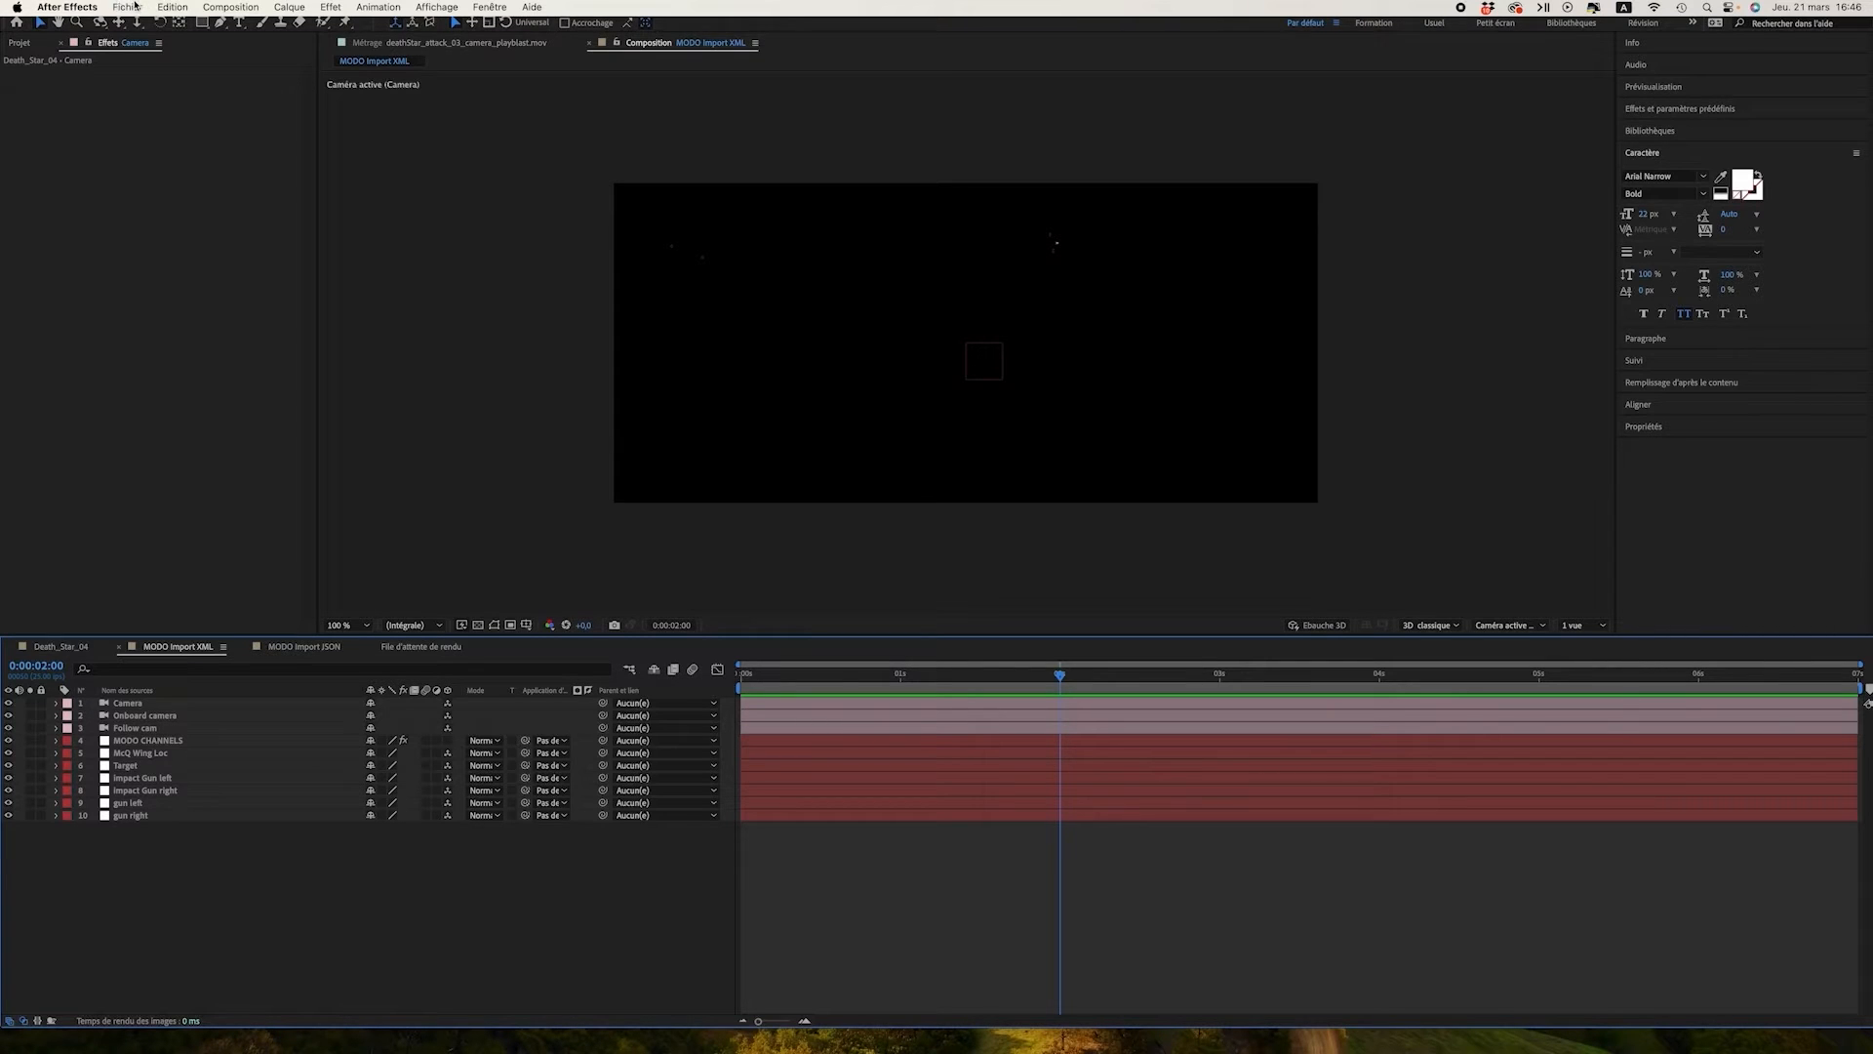
pyautogui.click(127, 7)
pyautogui.moveTo(244, 432)
pyautogui.moveTo(550, 482)
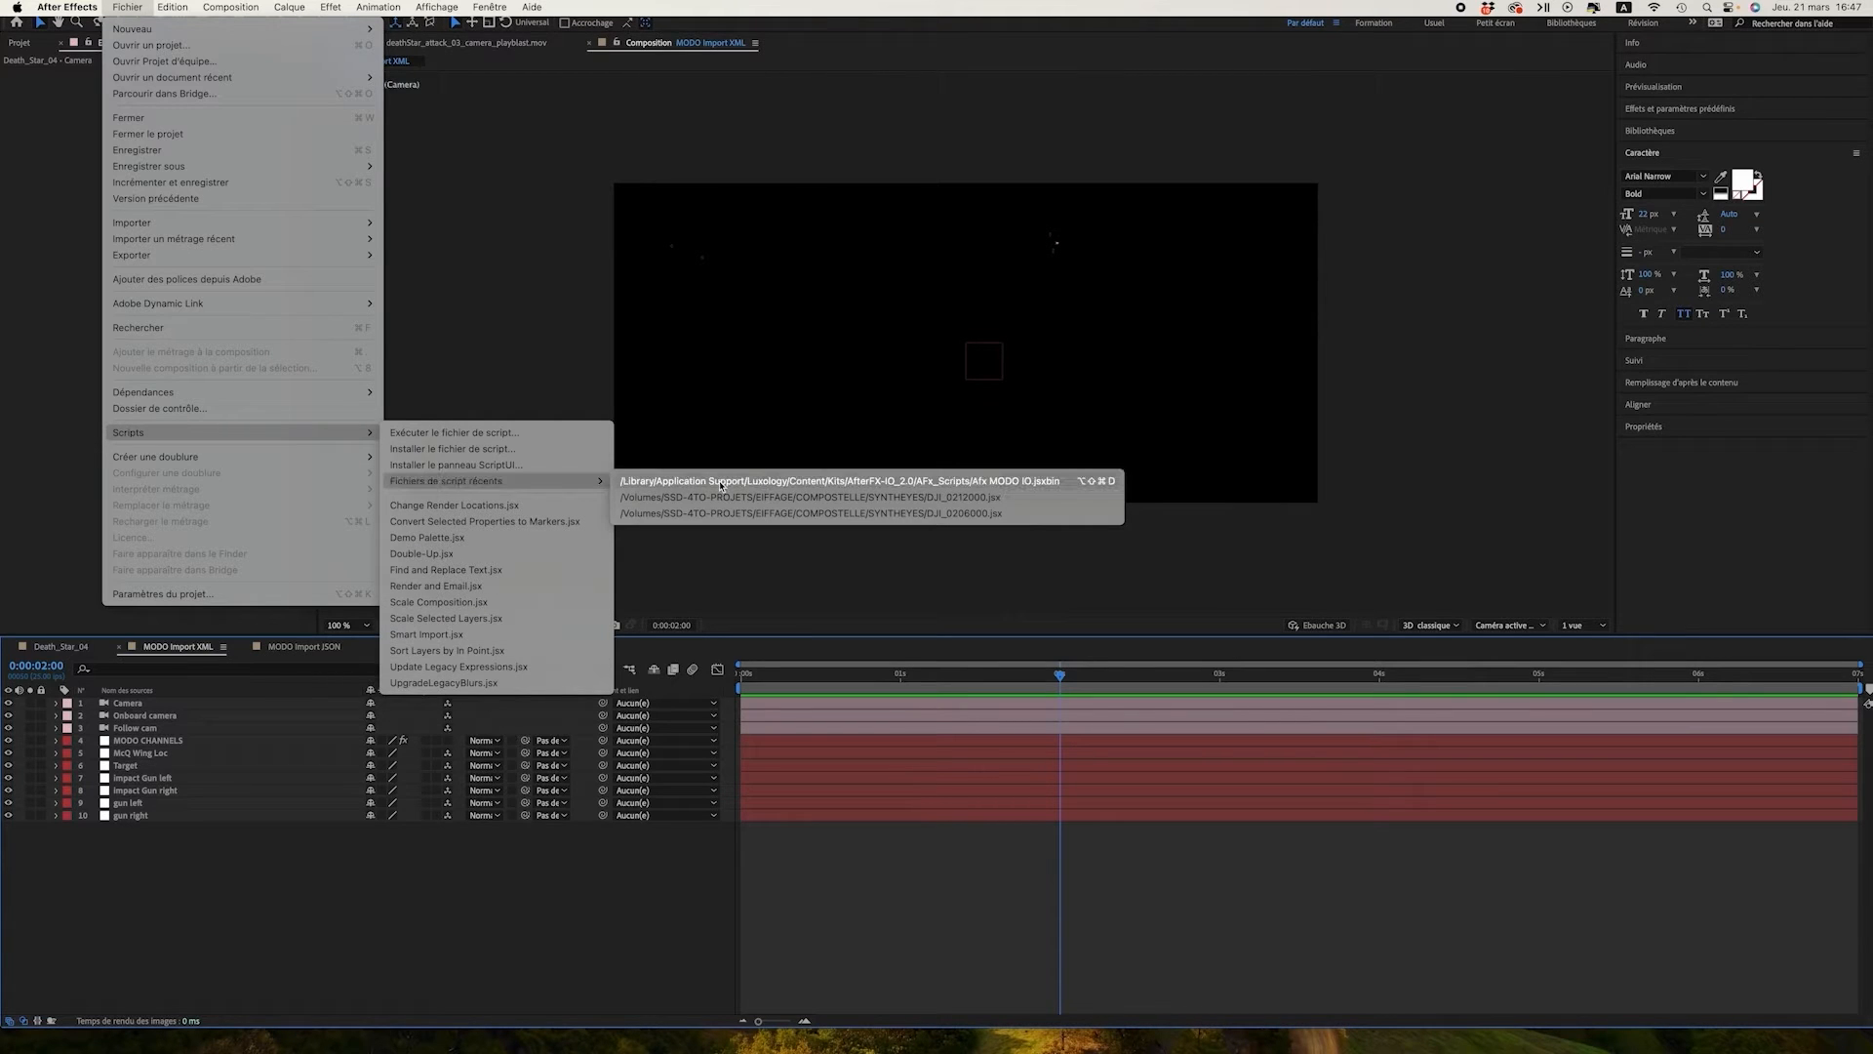
pyautogui.click(720, 482)
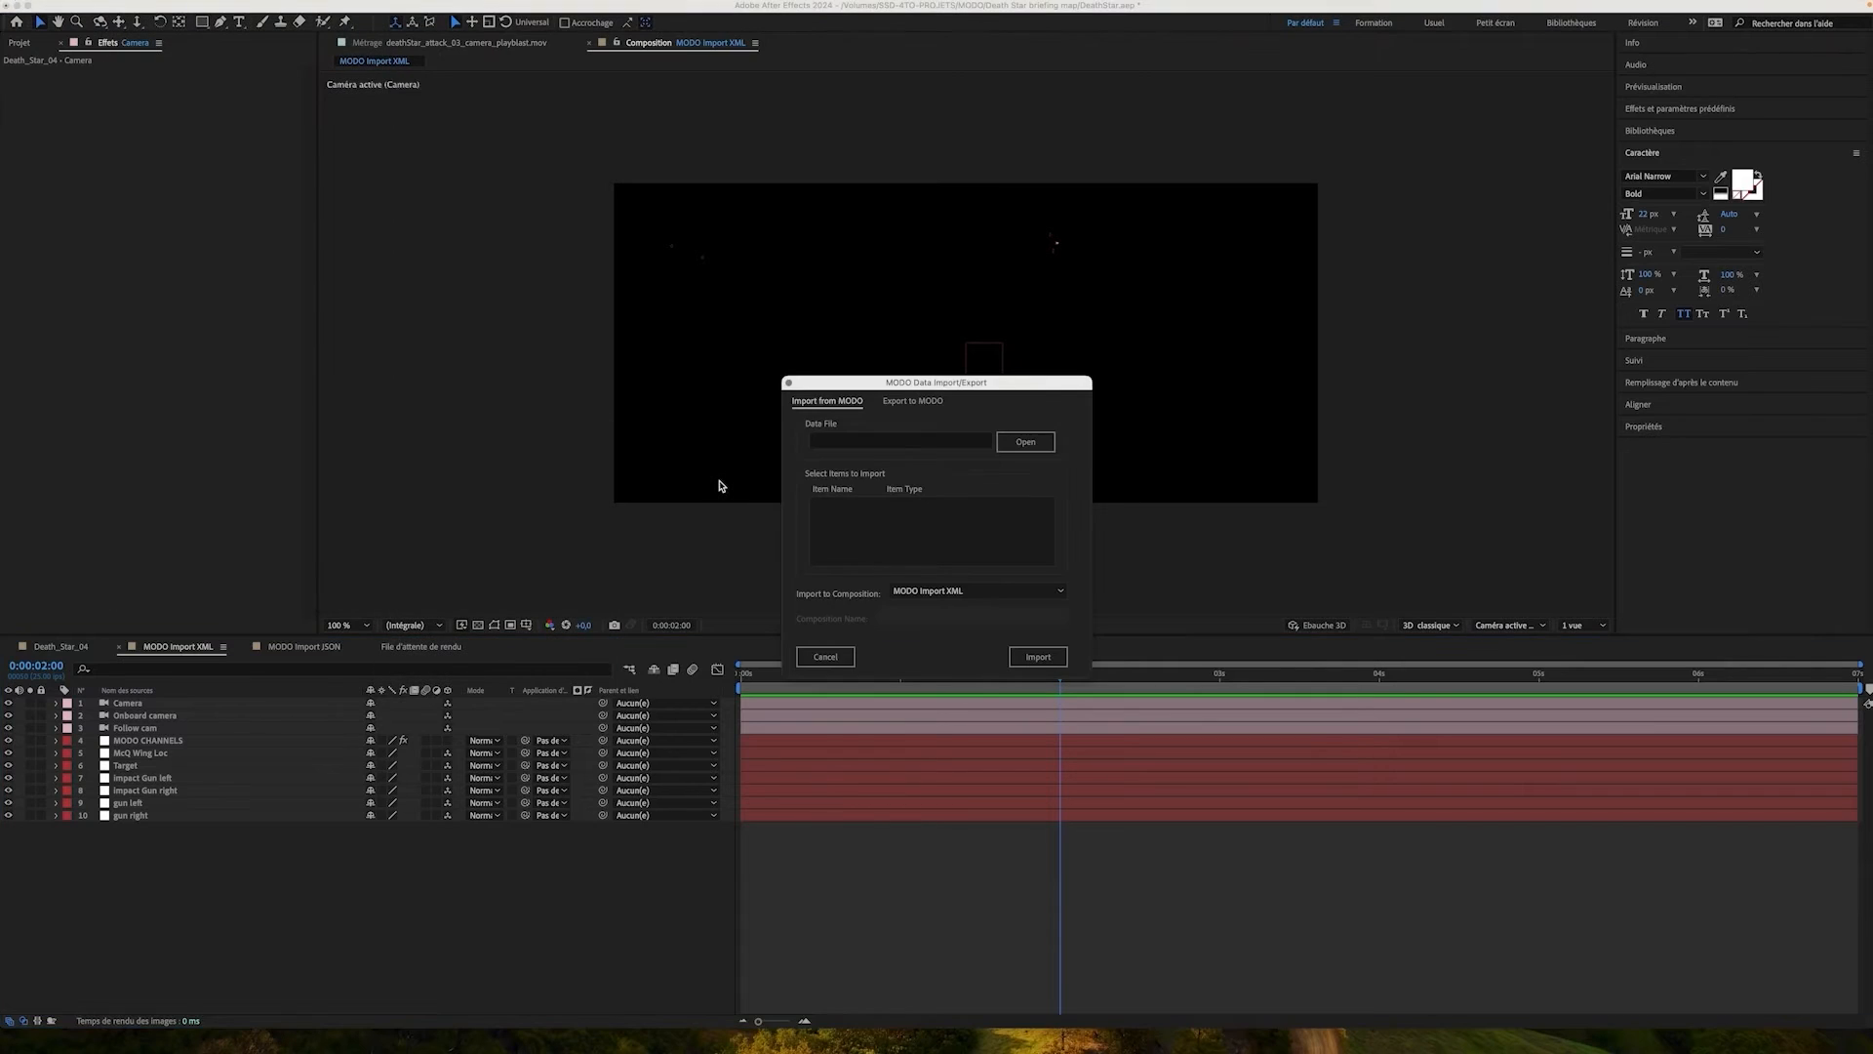
pyautogui.moveTo(1027, 388); pyautogui.dragTo(1051, 204)
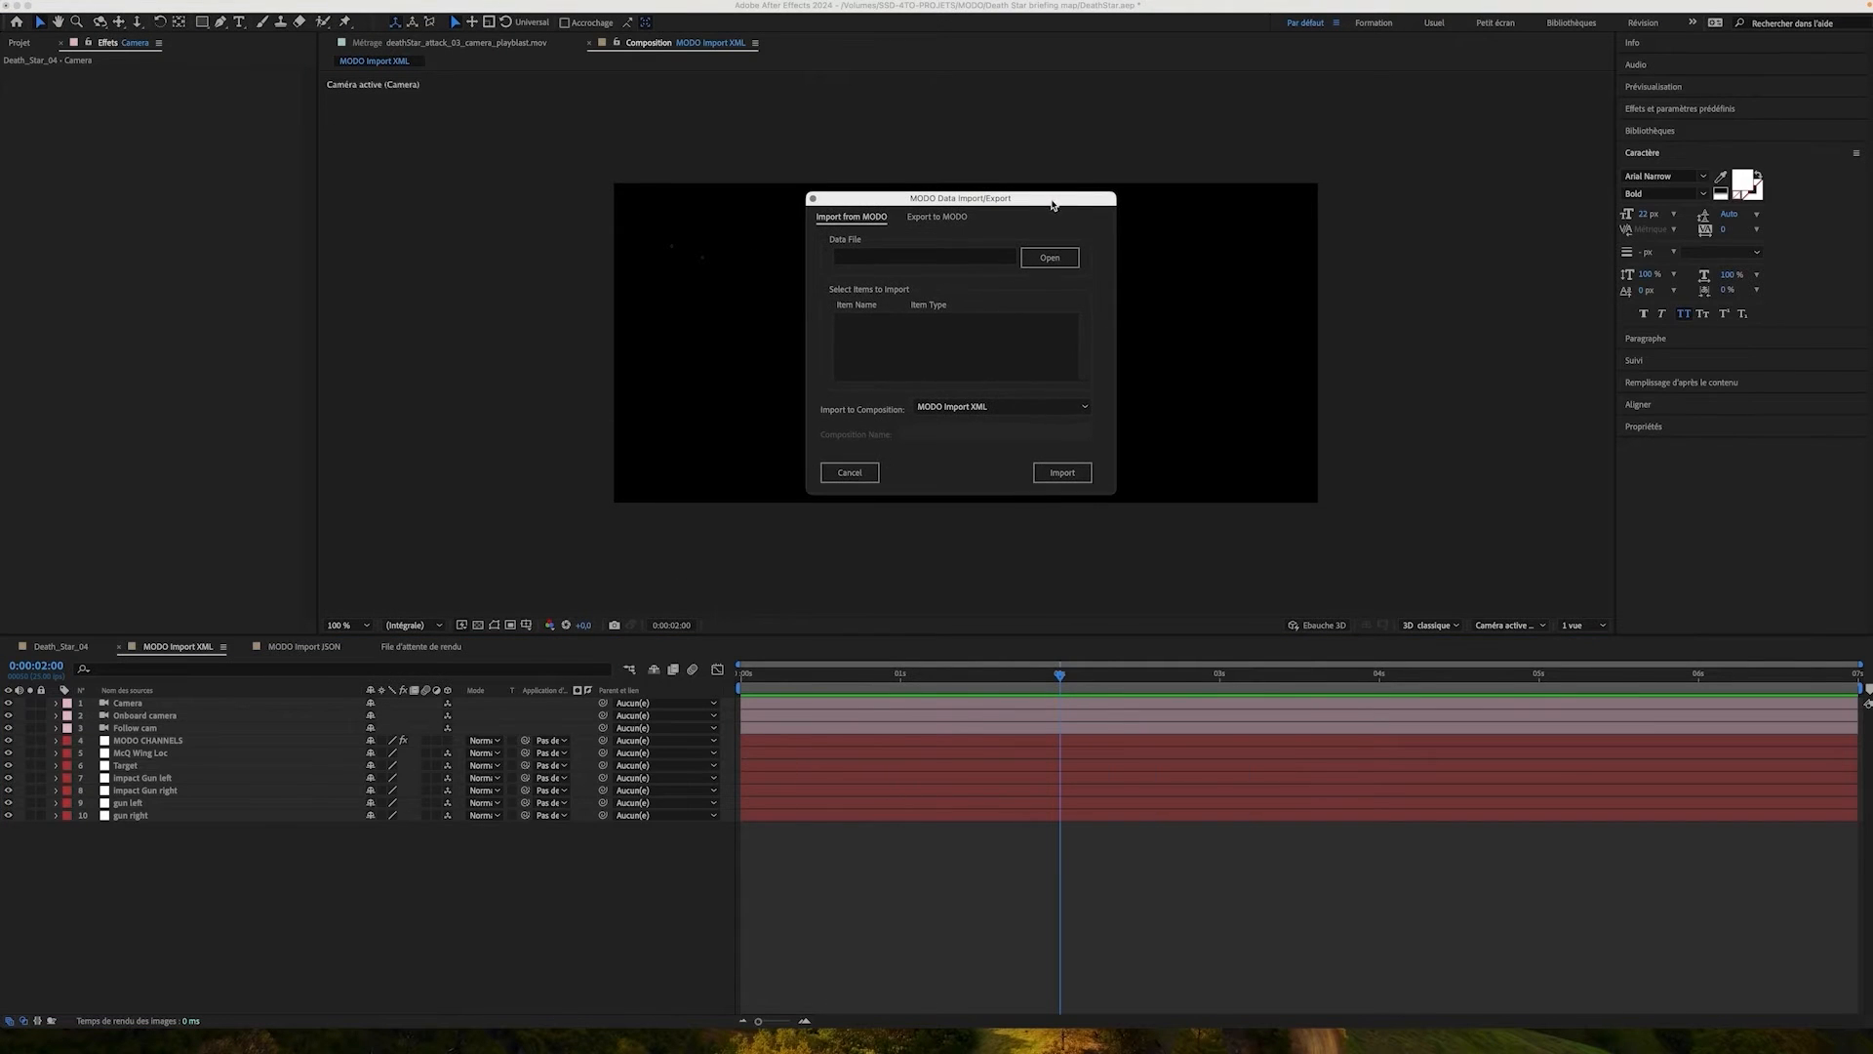
# Load DeathStar_attack_04.xml from the Death Star briefing map folder as the data file to import
pyautogui.click(1050, 258)
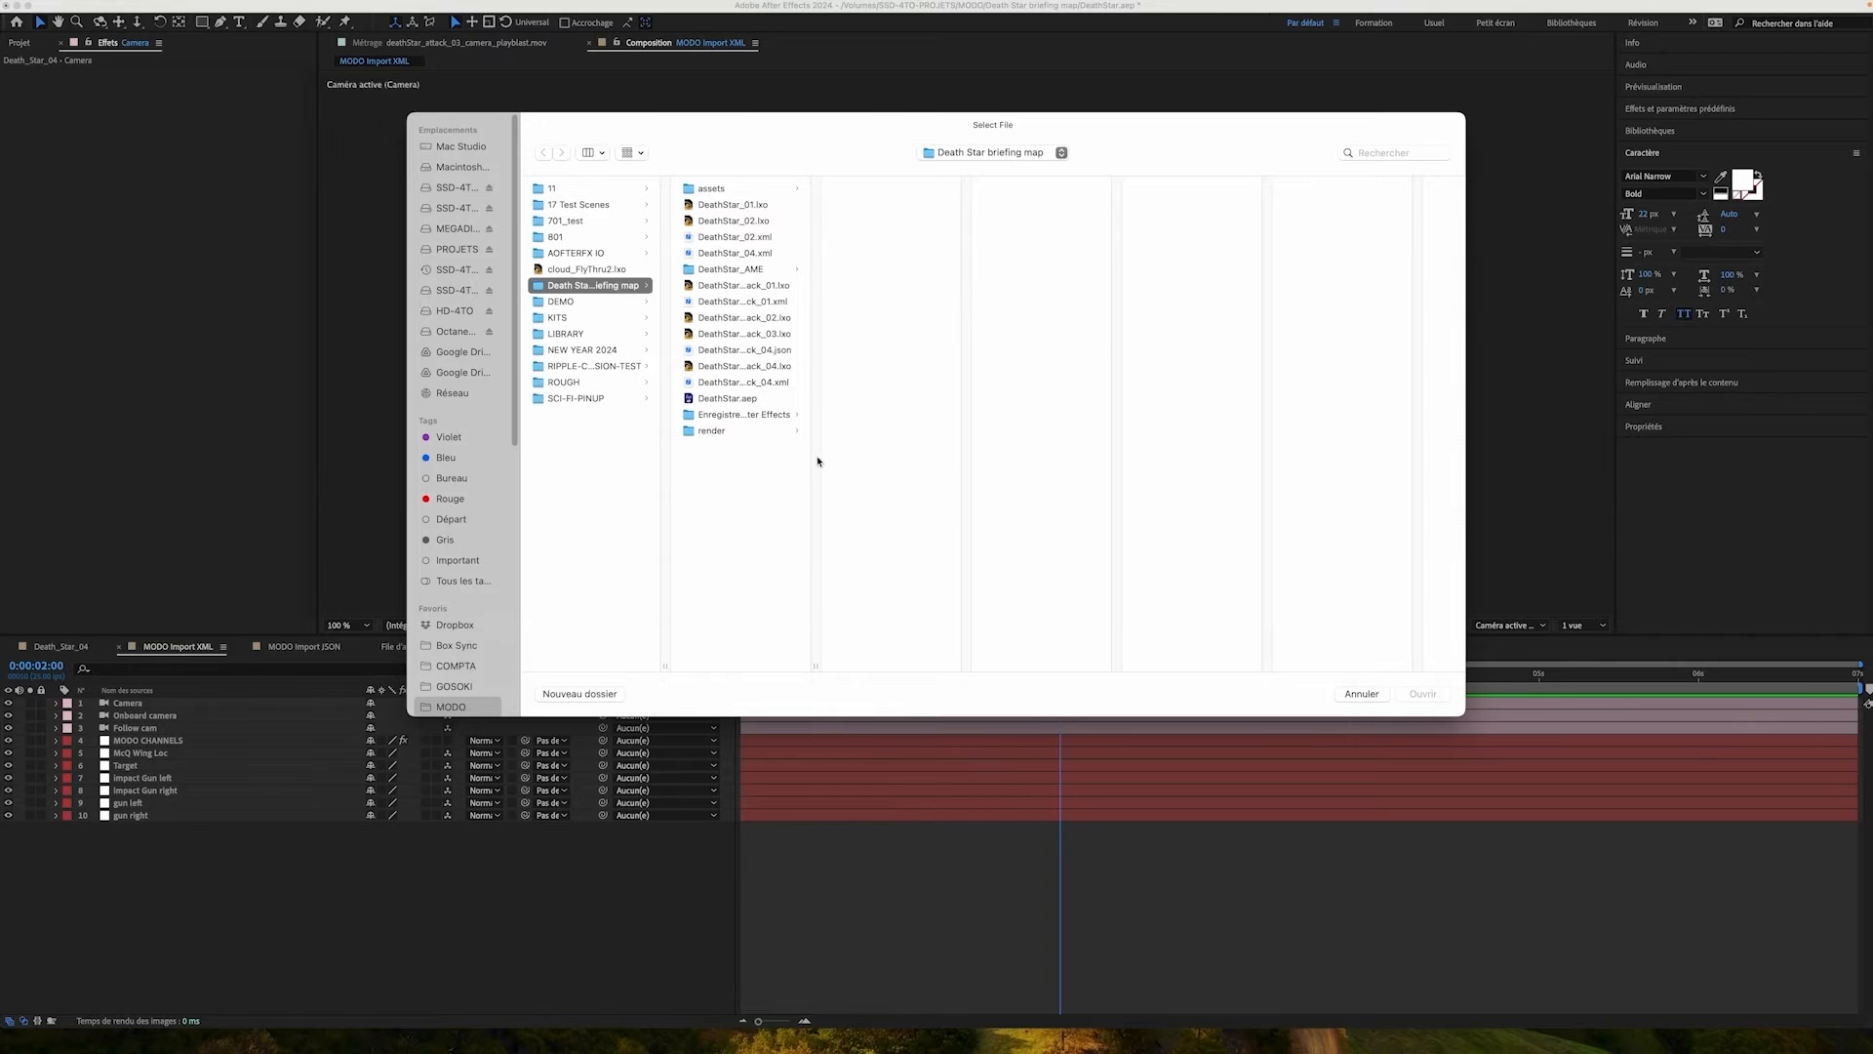
pyautogui.moveTo(812, 665); pyautogui.dragTo(946, 663)
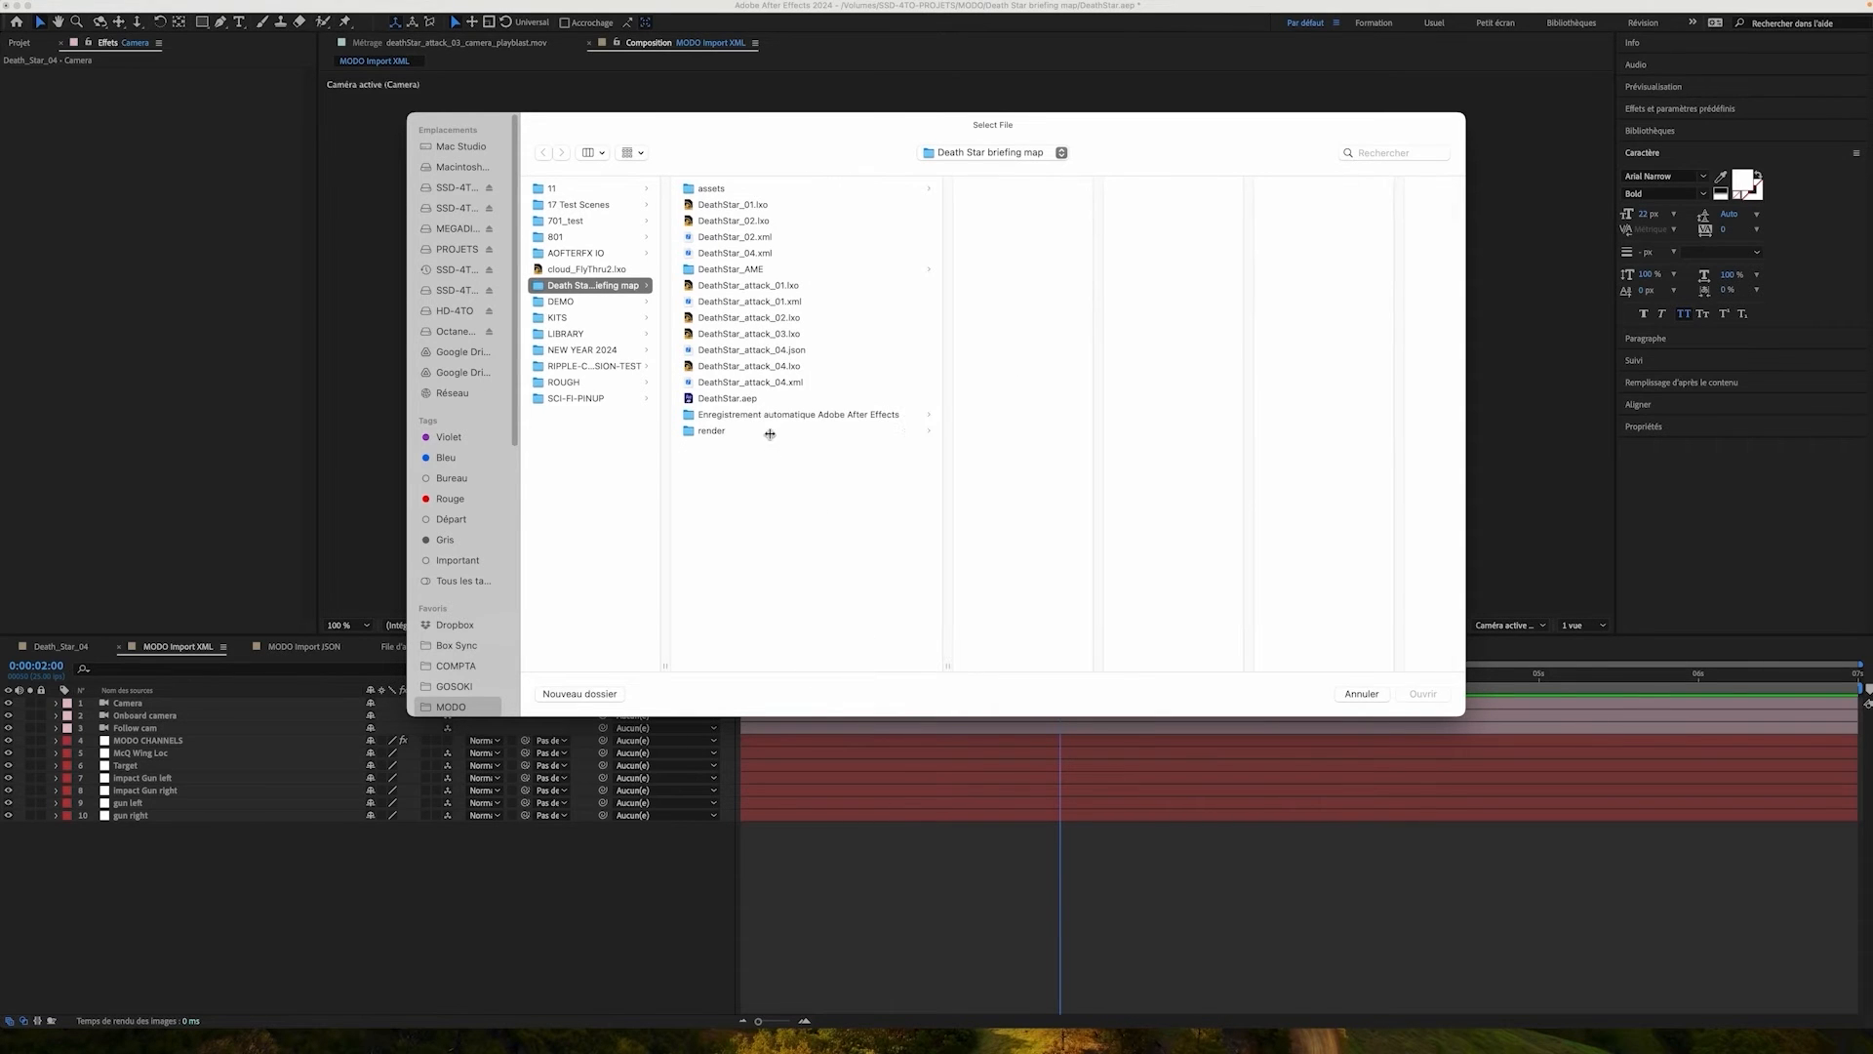
pyautogui.click(766, 382)
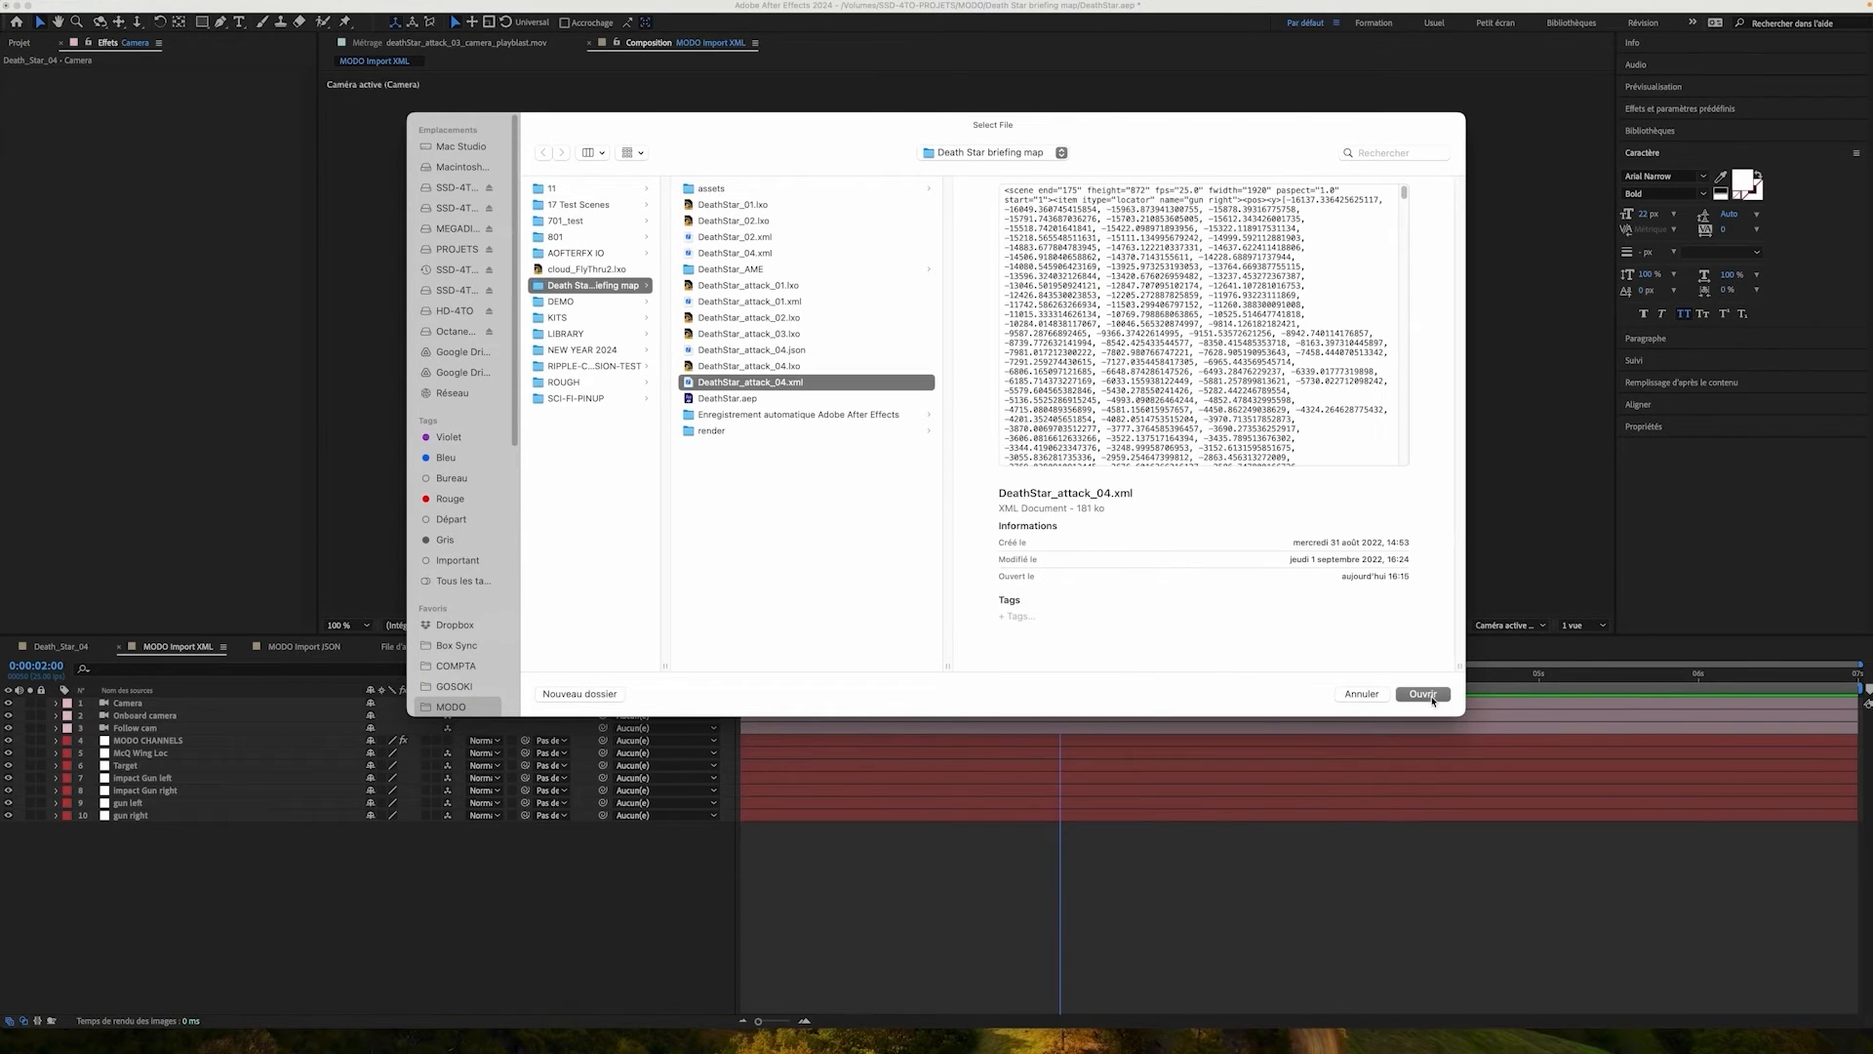
pyautogui.click(1424, 695)
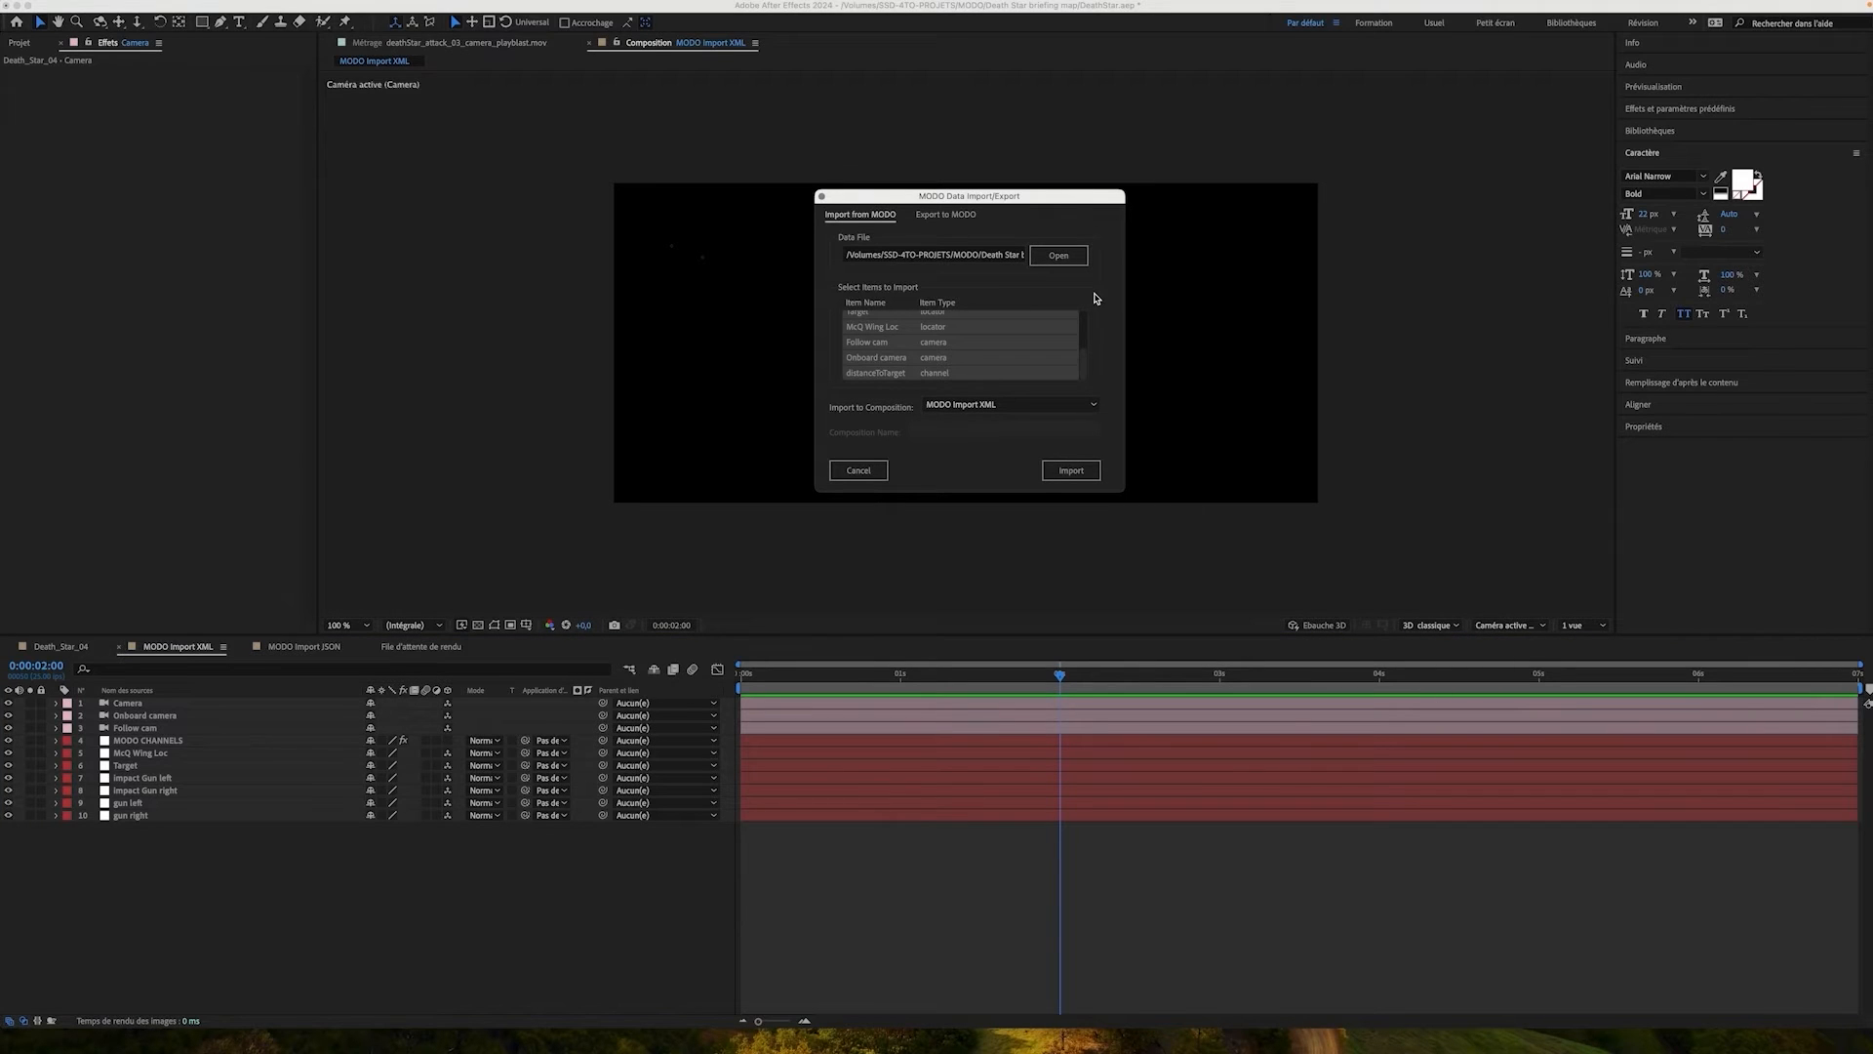
# Select all listed items from gun right to distanceToTarget and import them into the MODO Import XML composition
pyautogui.click(1085, 361)
pyautogui.moveTo(1085, 361); pyautogui.dragTo(1088, 305)
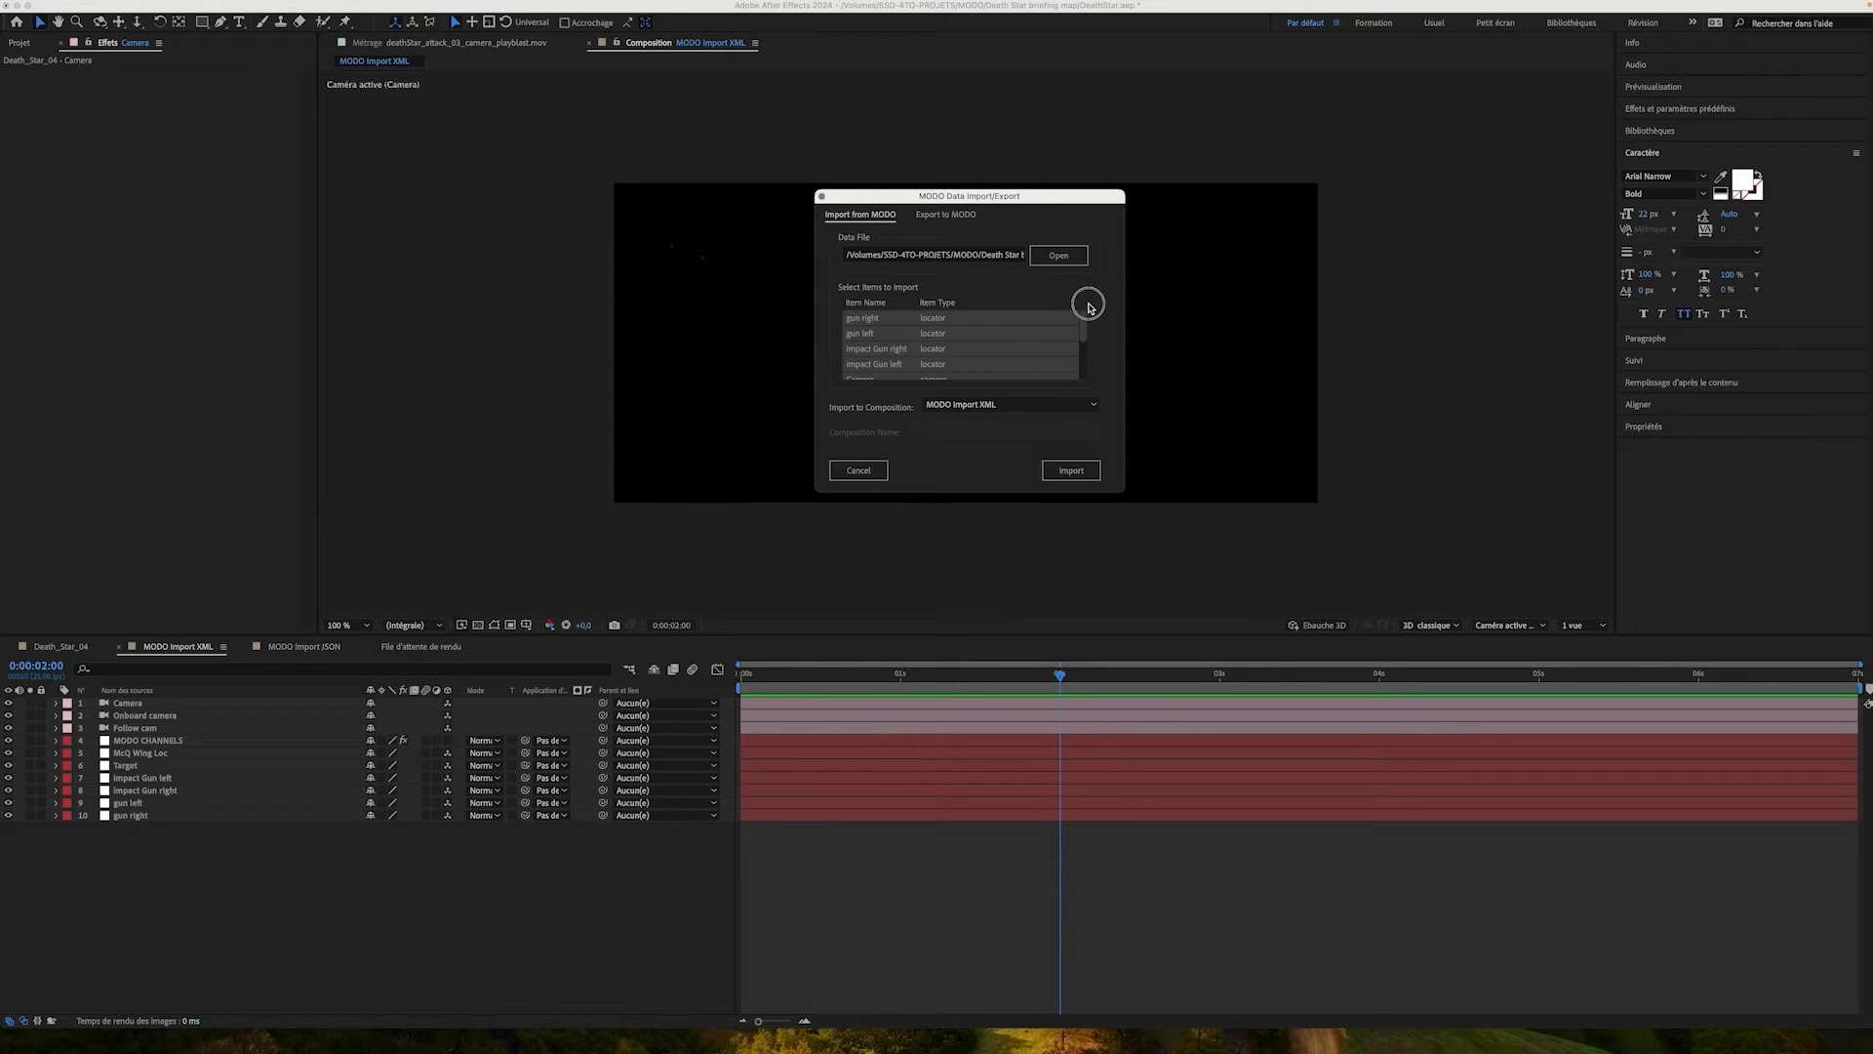
pyautogui.click(907, 324)
pyautogui.keyDown('shift'); pyautogui.click(908, 334); pyautogui.keyUp('shift')
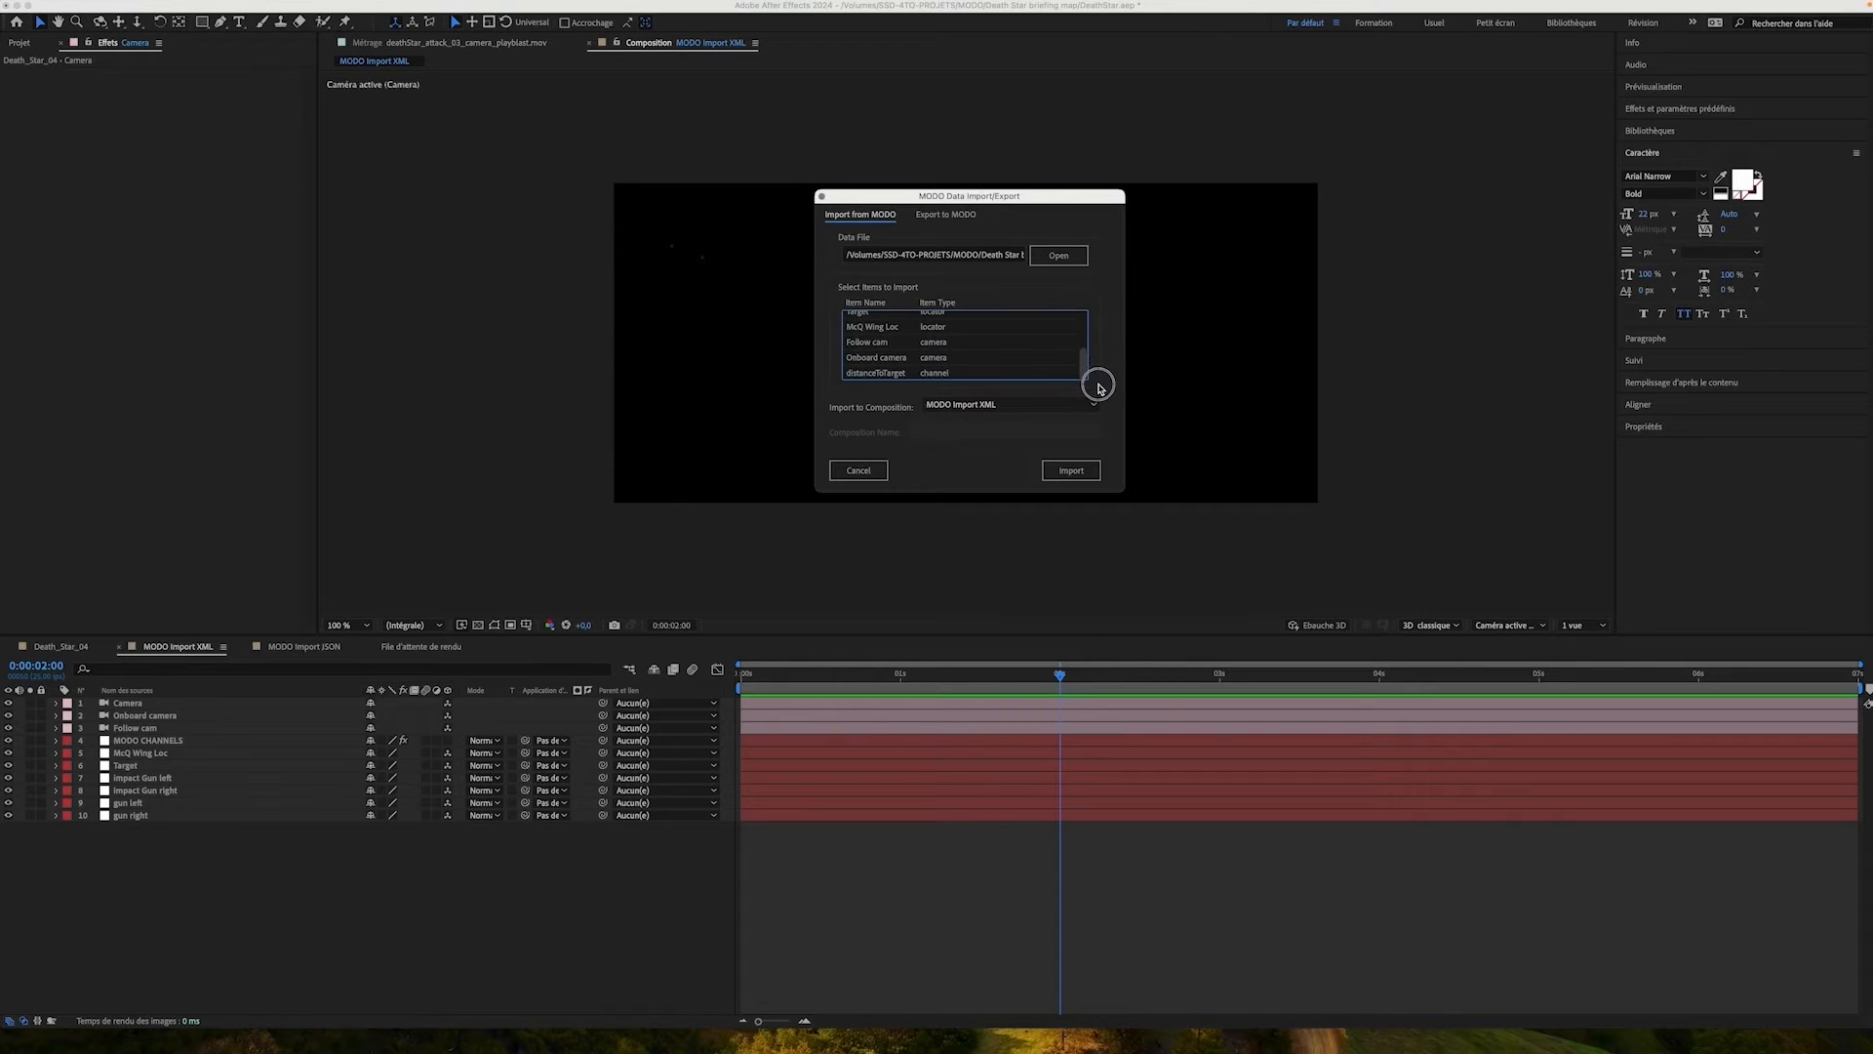
pyautogui.keyDown('shift'); pyautogui.click(1057, 366); pyautogui.keyUp('shift')
pyautogui.click(1073, 472)
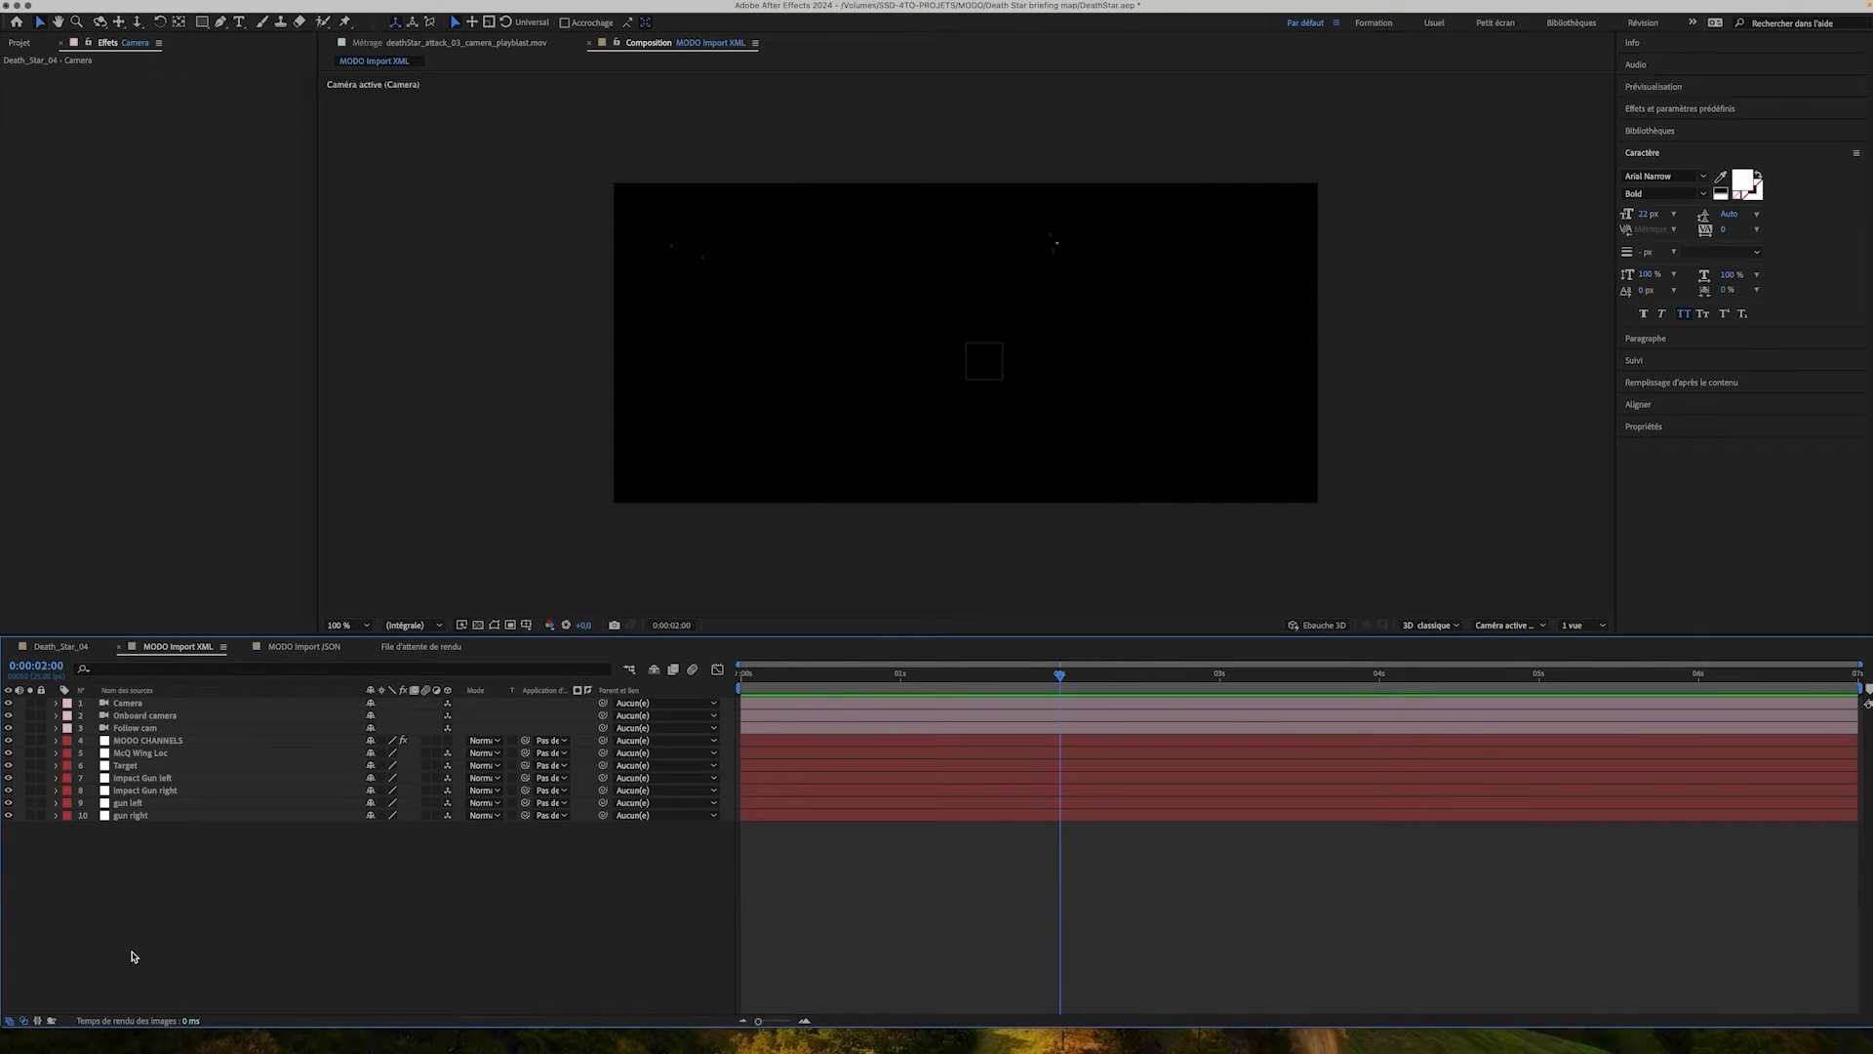
# Select the camera layers, MODO CHANNELS and McQ Wing Loc one by one to examine what the import contains
pyautogui.click(192, 703)
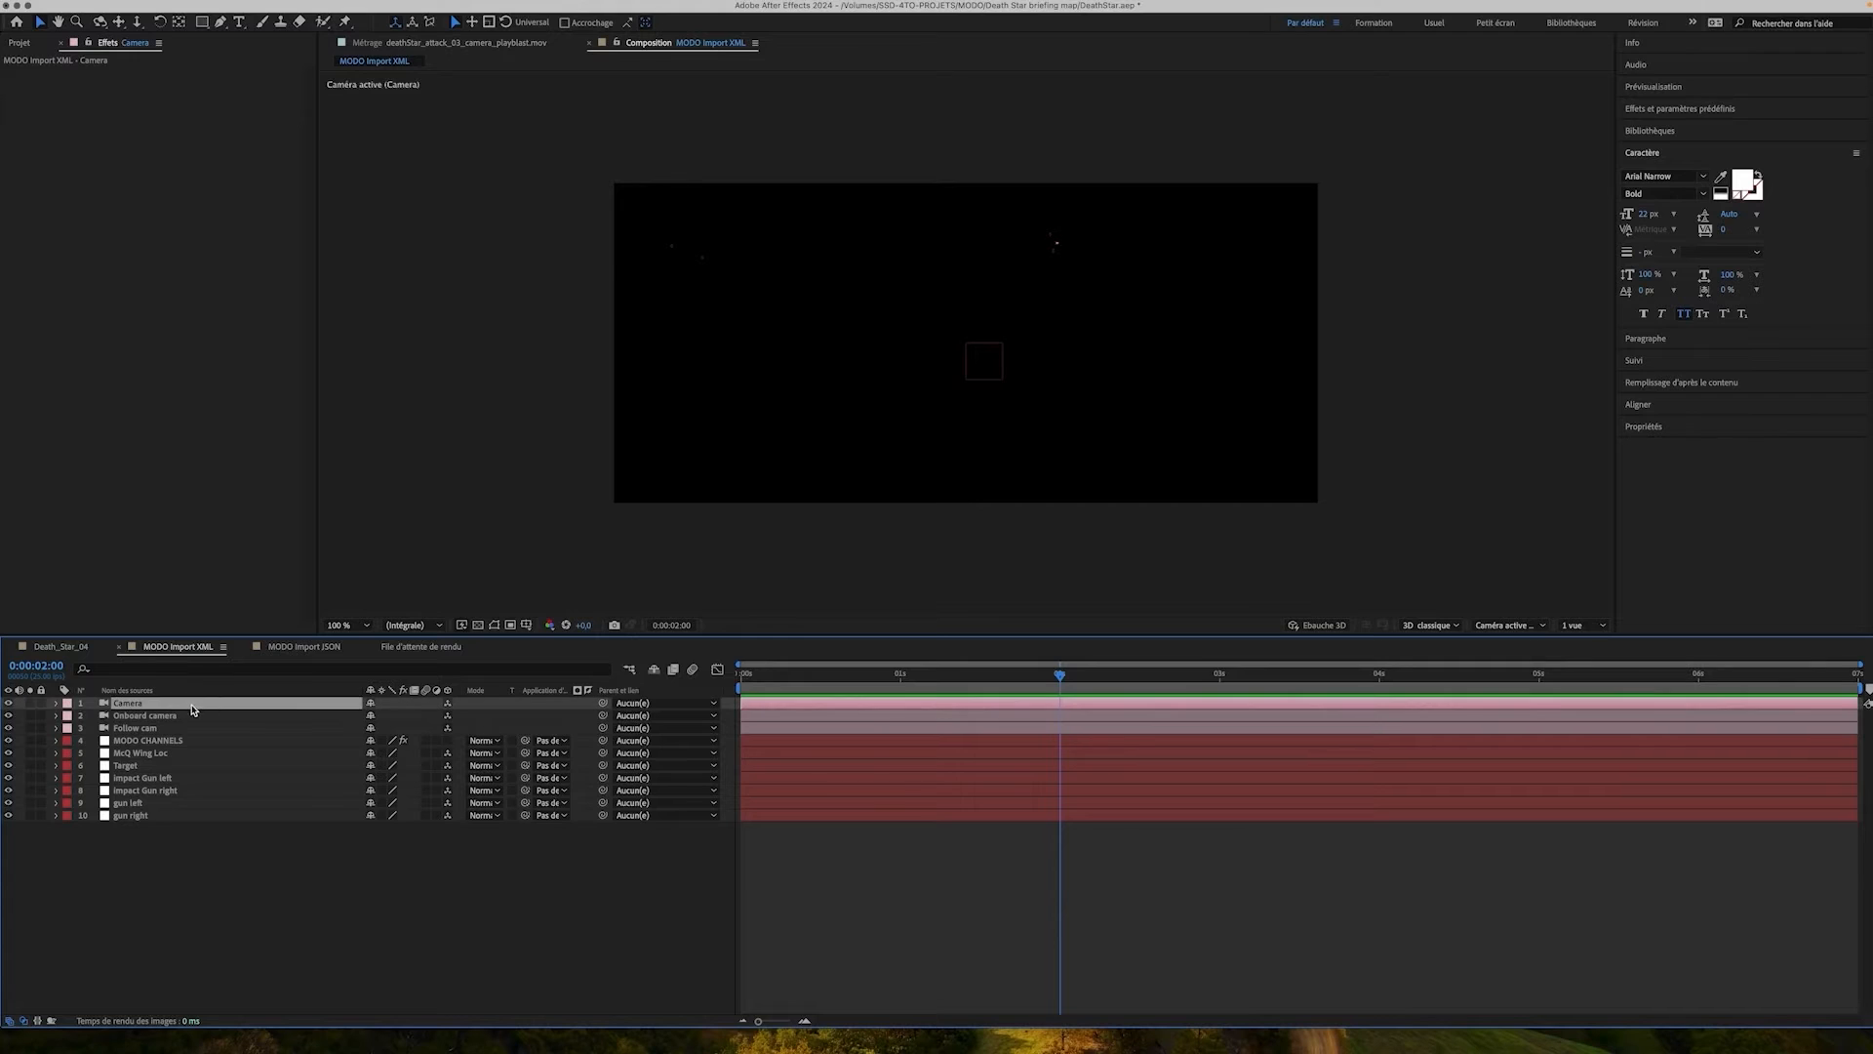
pyautogui.click(194, 716)
pyautogui.click(195, 728)
pyautogui.click(195, 741)
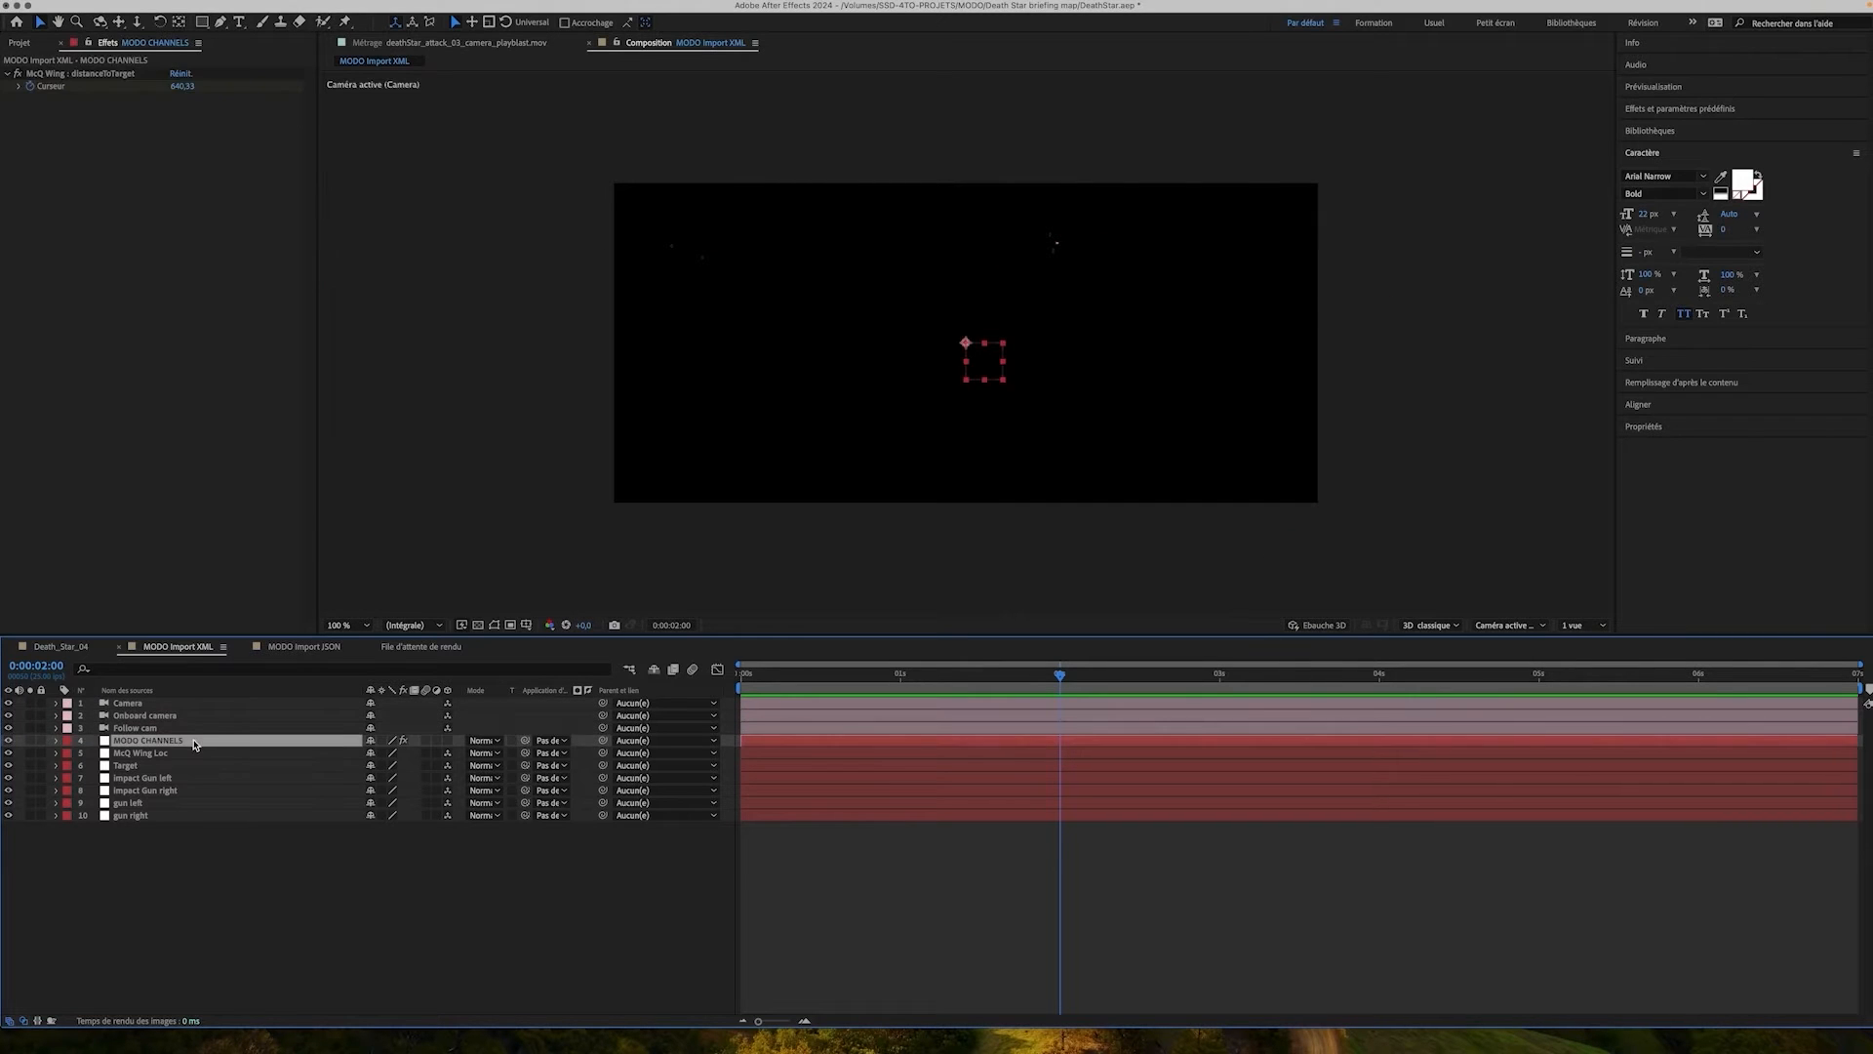
pyautogui.click(193, 754)
pyautogui.click(192, 703)
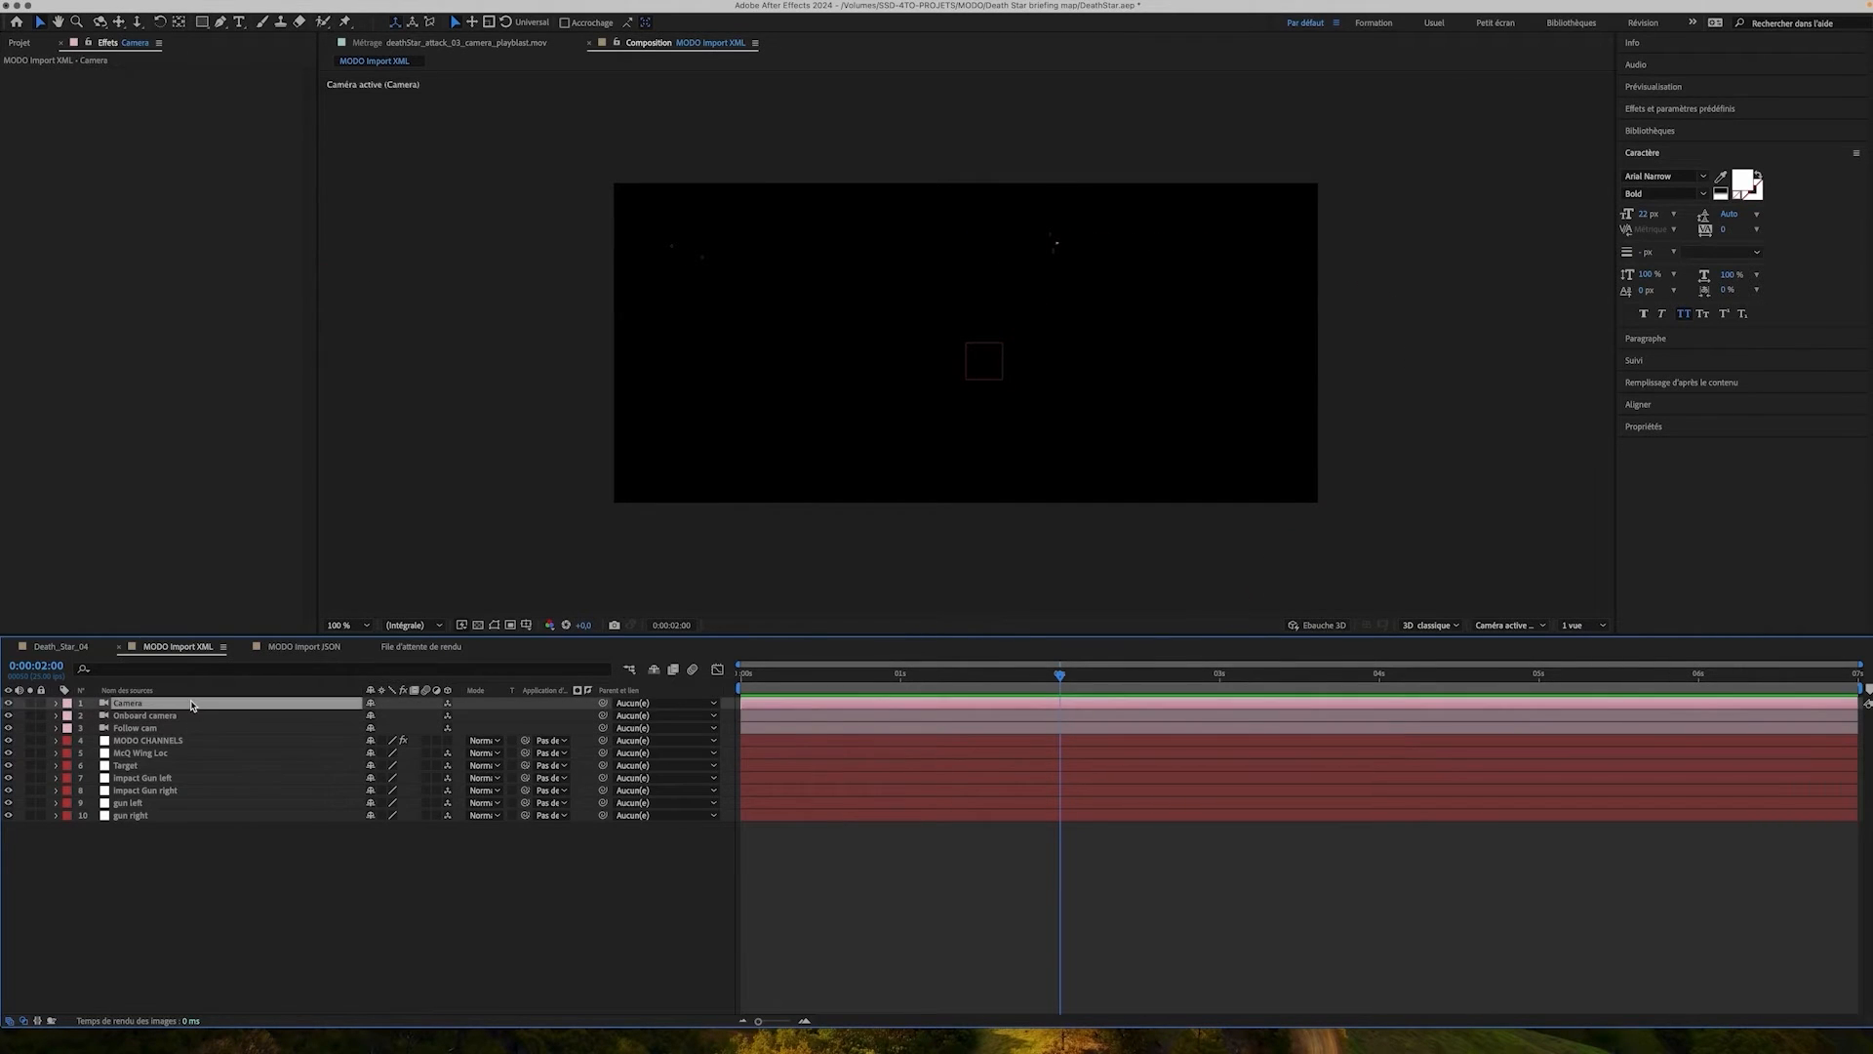
pyautogui.click(194, 716)
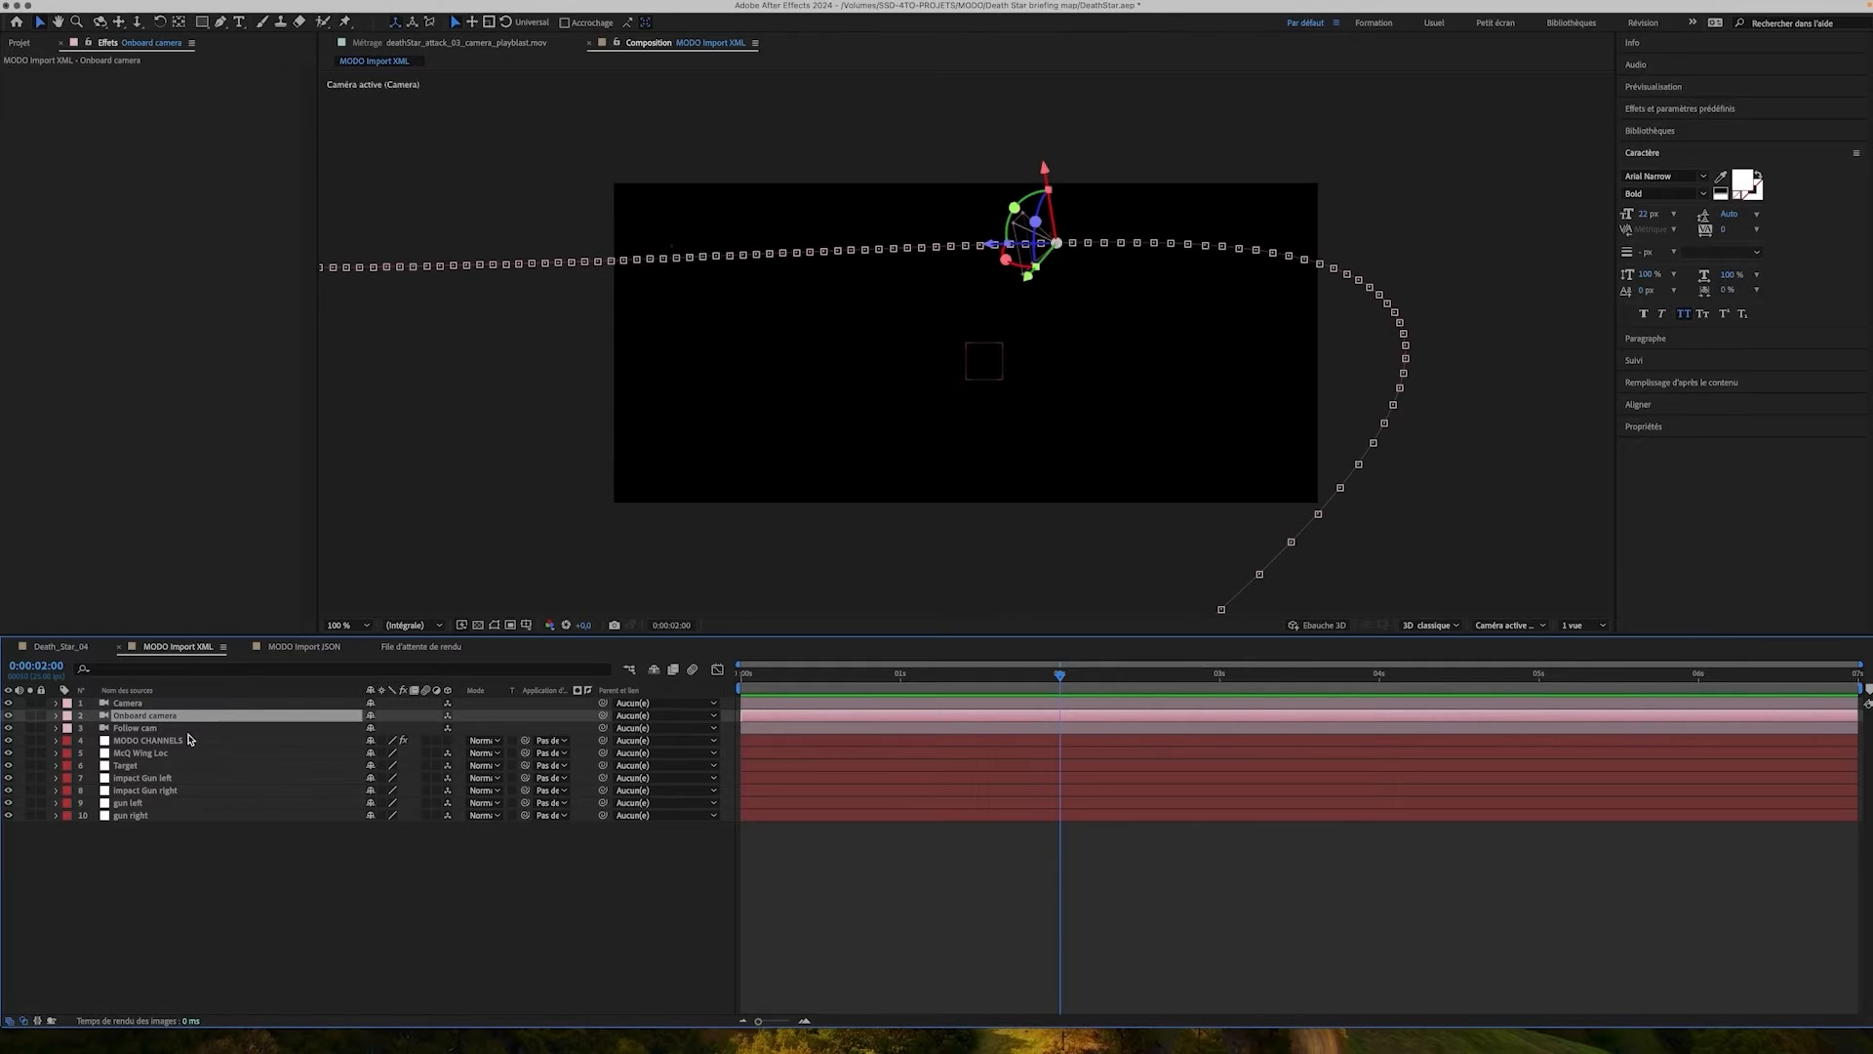
# Unfold the MODO CHANNELS layer's effects and reveal the keyframed slider of the McQ Wing : distanceToTarget effect
pyautogui.click(191, 741)
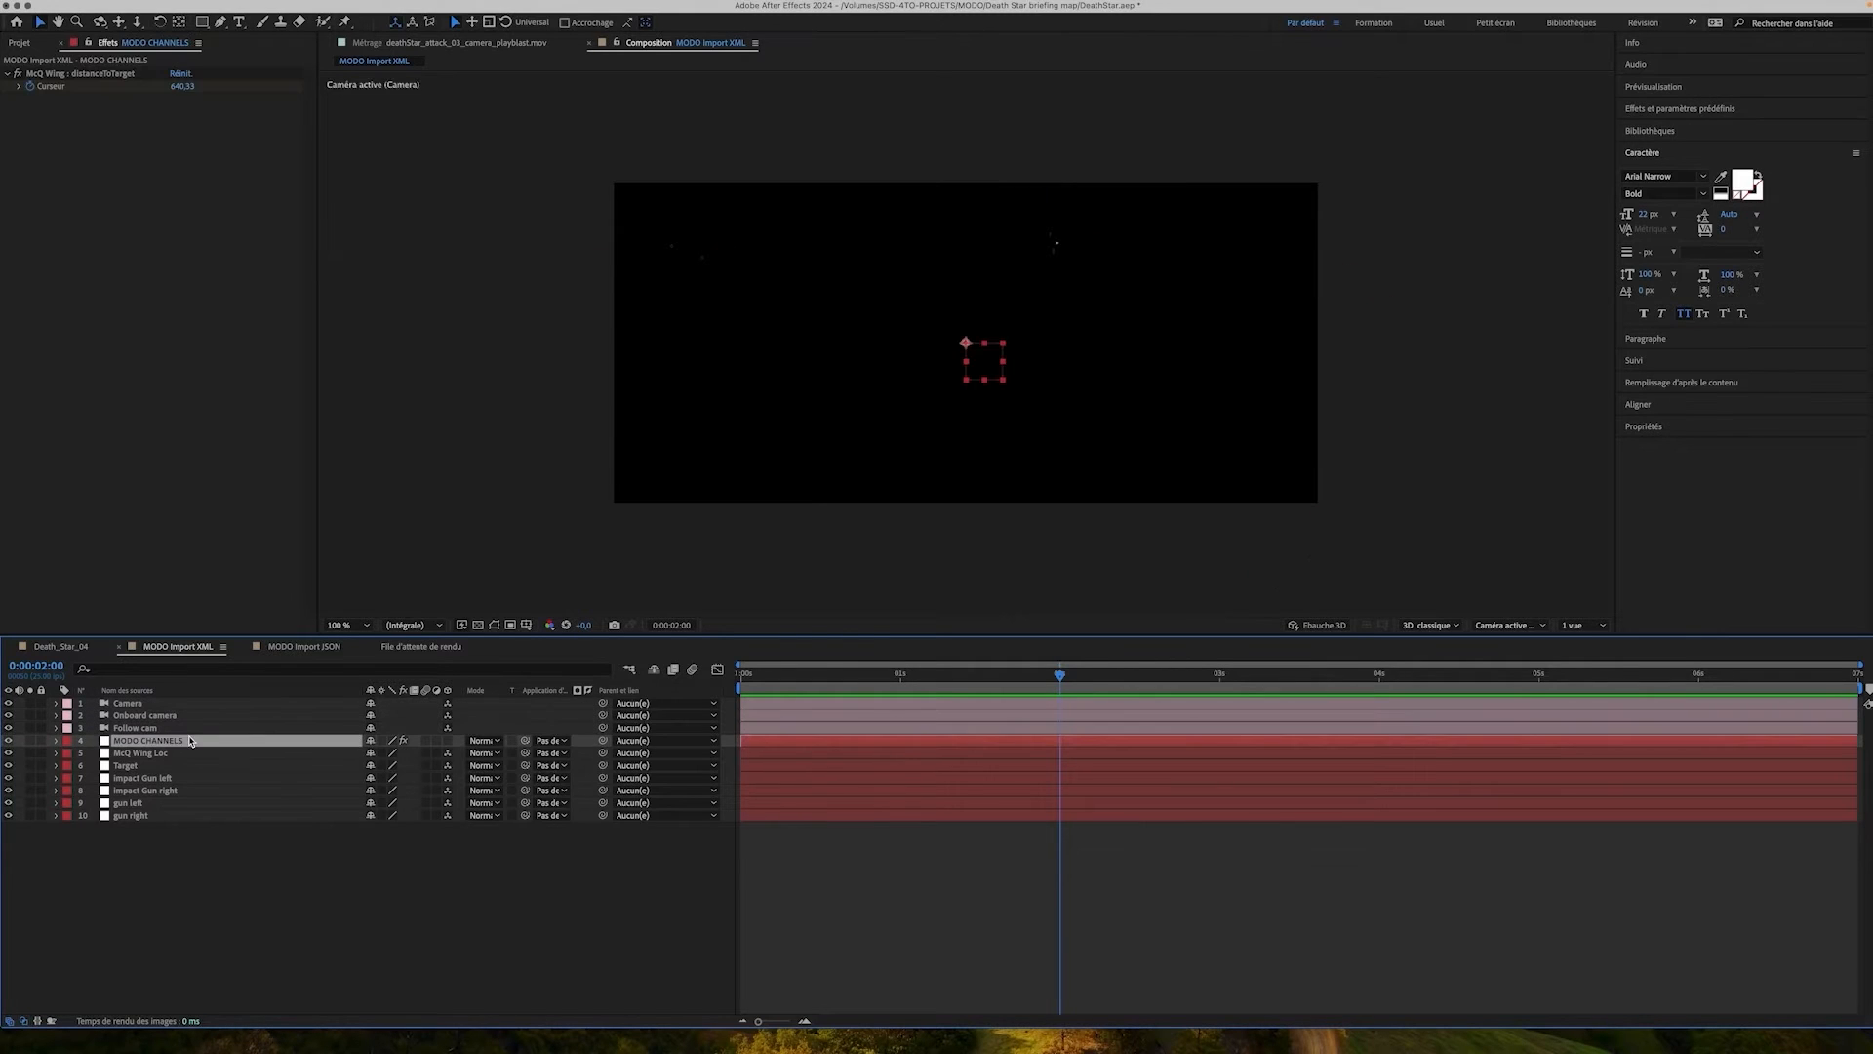
pyautogui.click(55, 740)
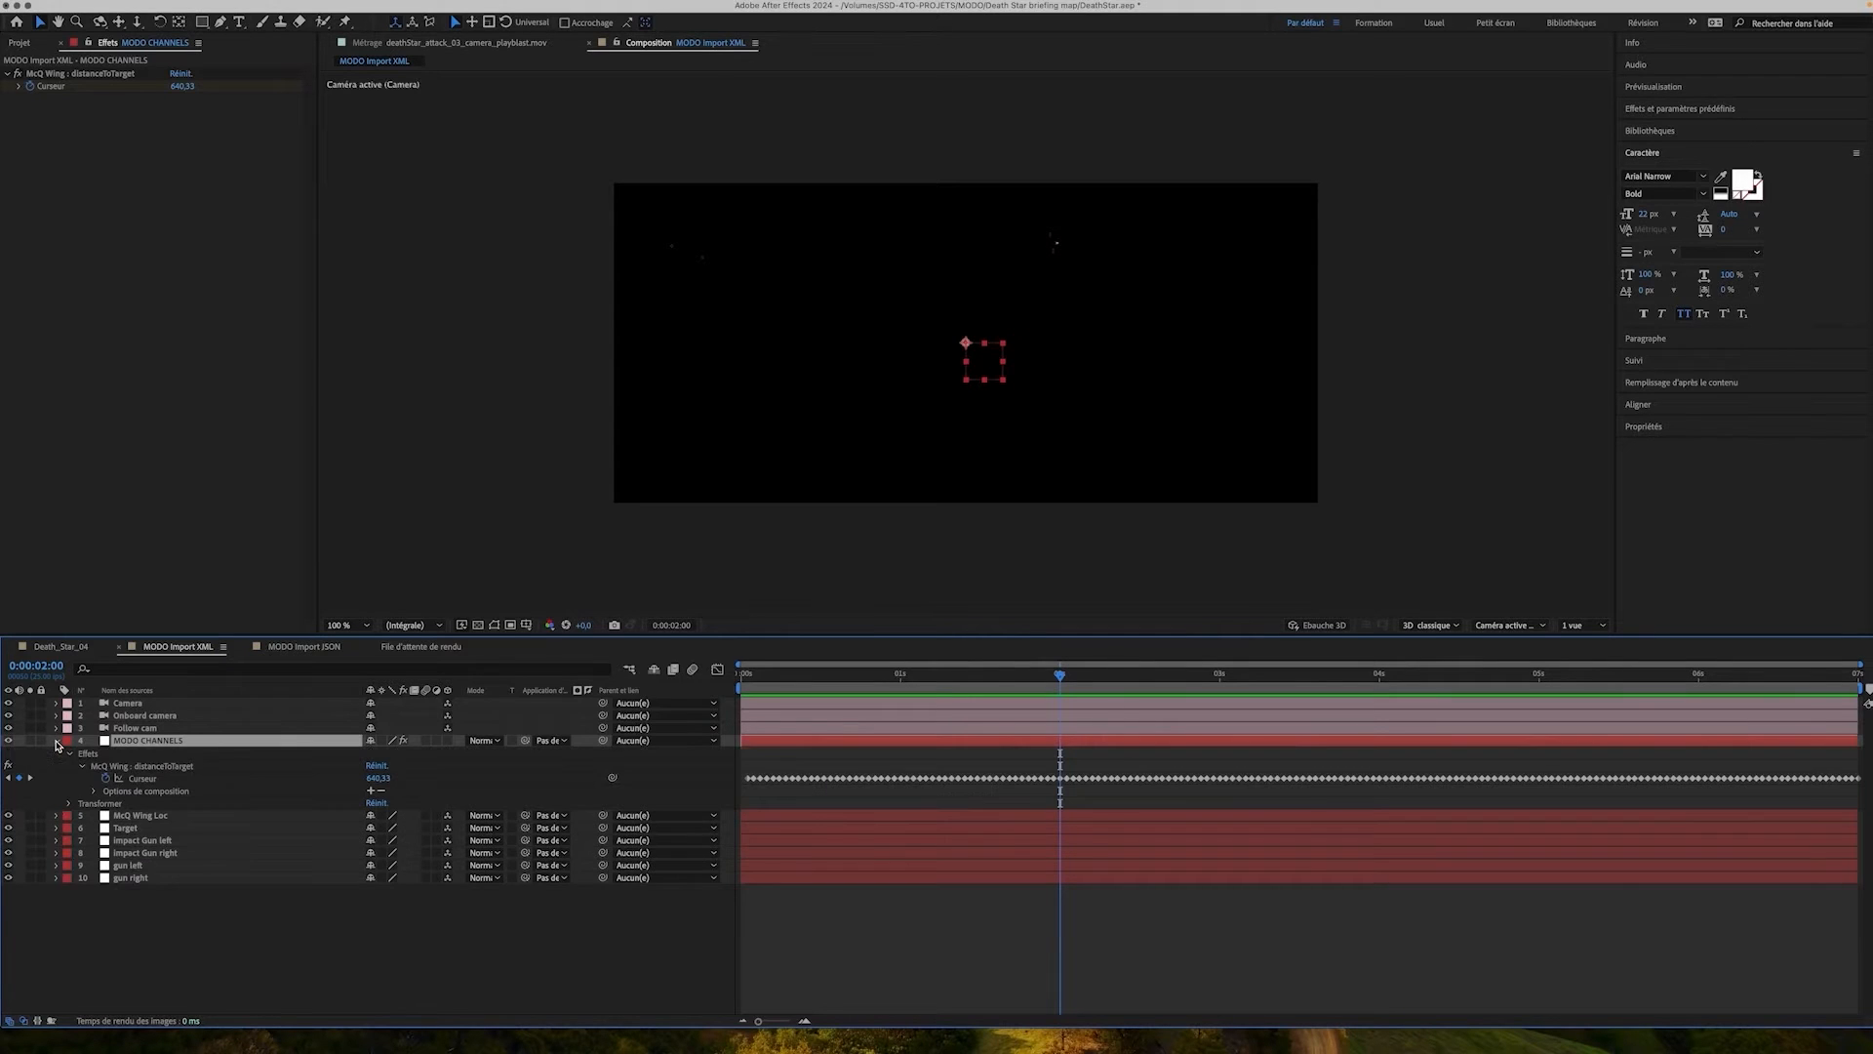
pyautogui.click(82, 766)
pyautogui.click(130, 767)
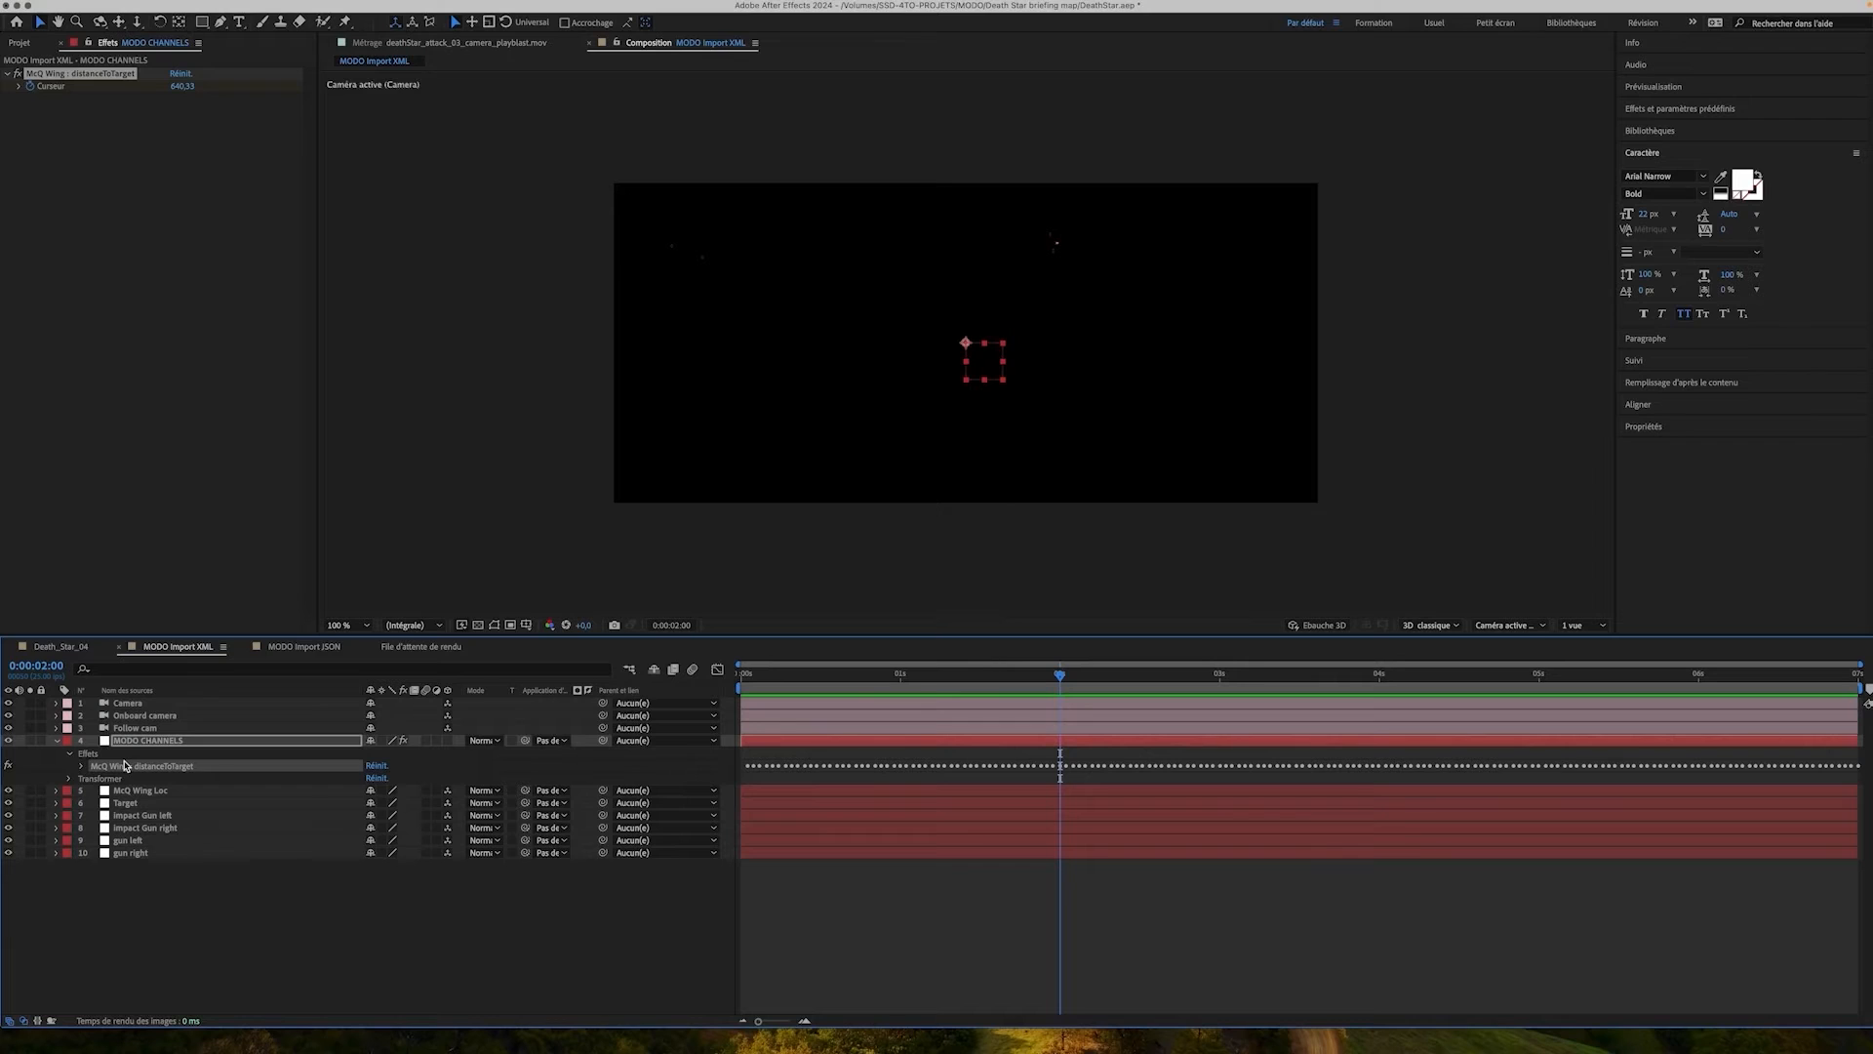
pyautogui.click(70, 755)
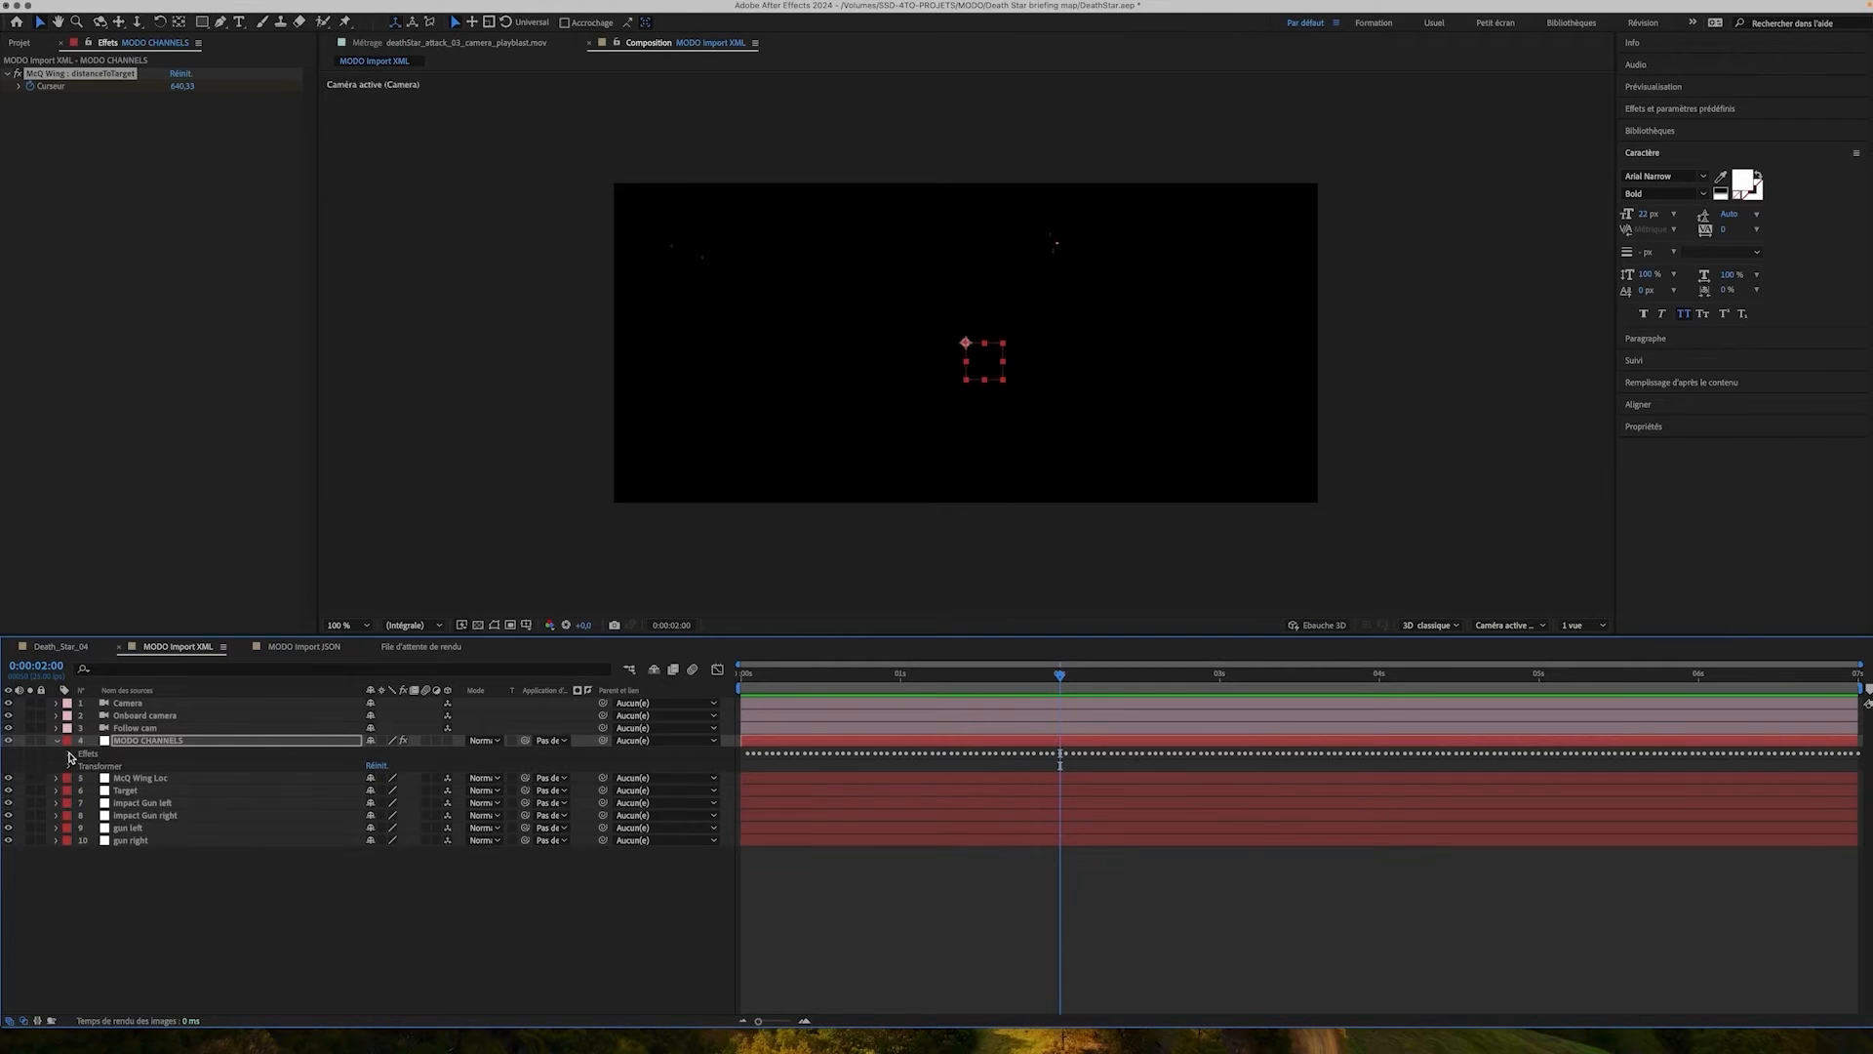
pyautogui.click(70, 755)
pyautogui.click(82, 766)
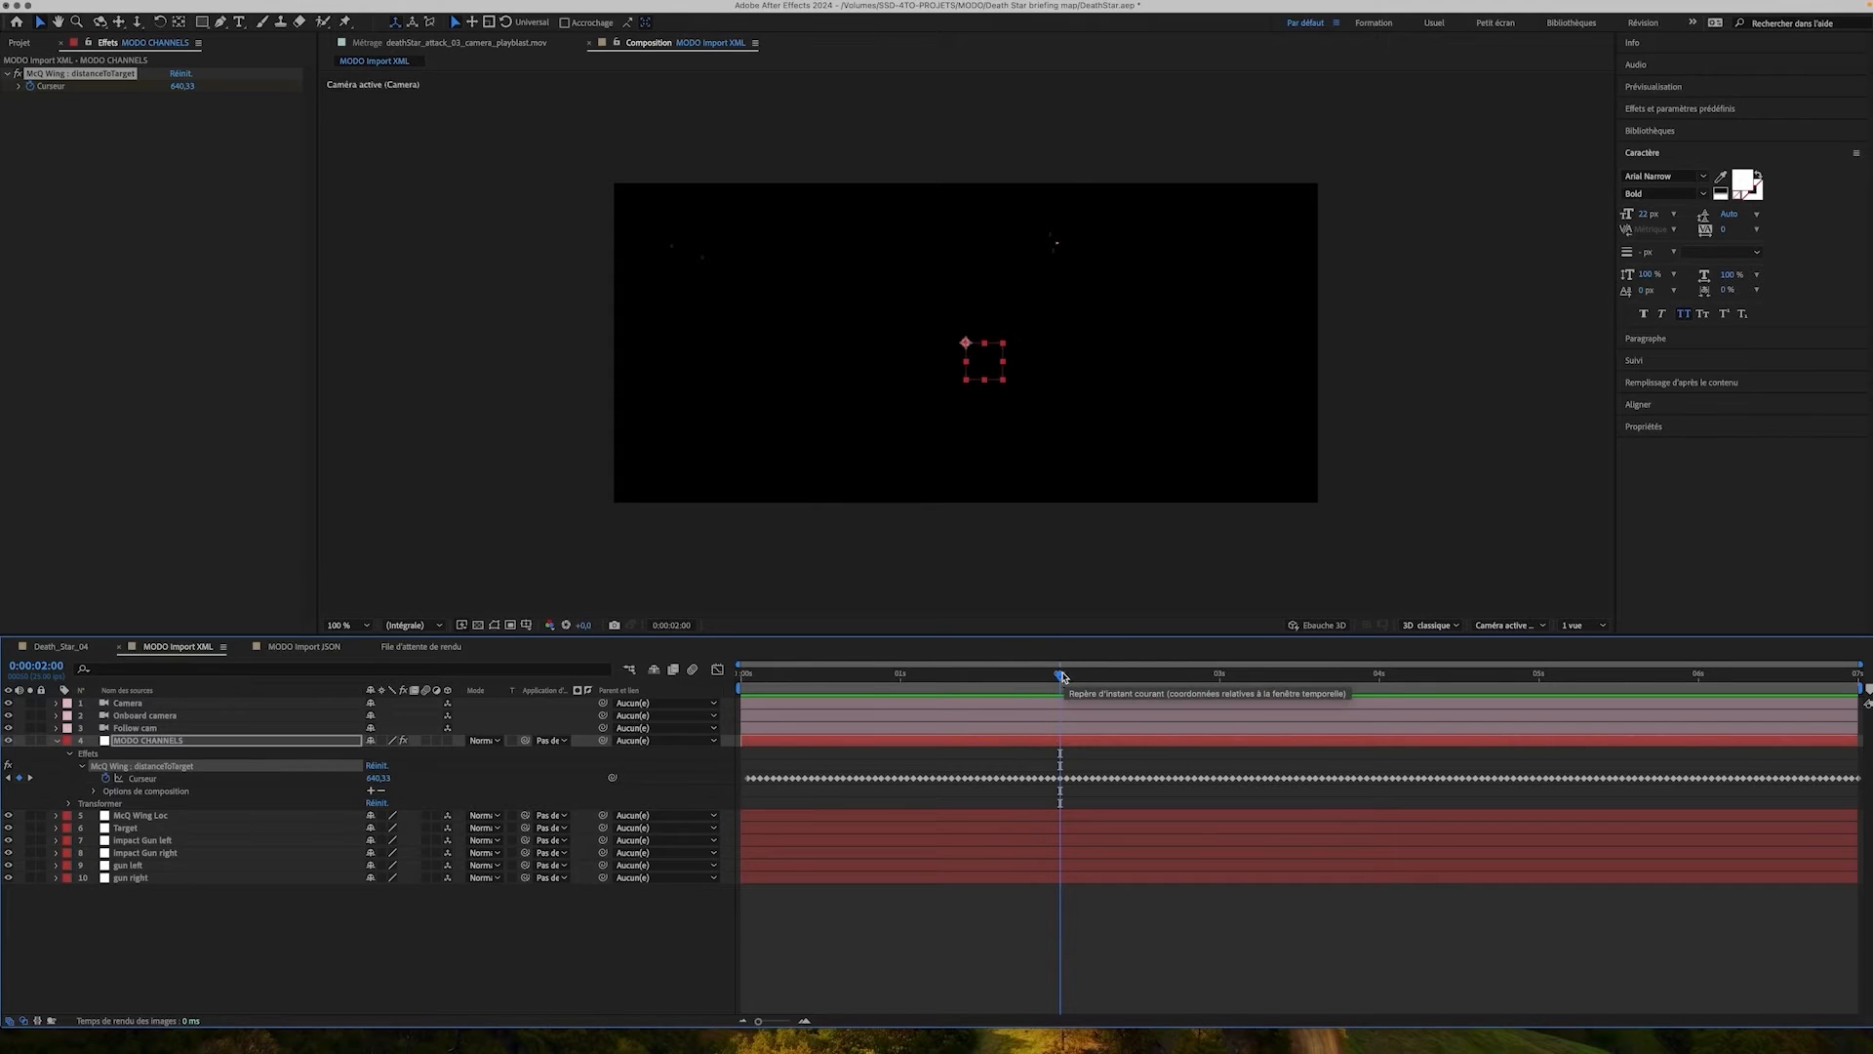
# Scrub to 0:00:02:20 and back to 0:00:01:21 to watch the distanceToTarget slider, then fold the MODO CHANNELS layer
pyautogui.moveTo(1061, 677); pyautogui.dragTo(1187, 673)
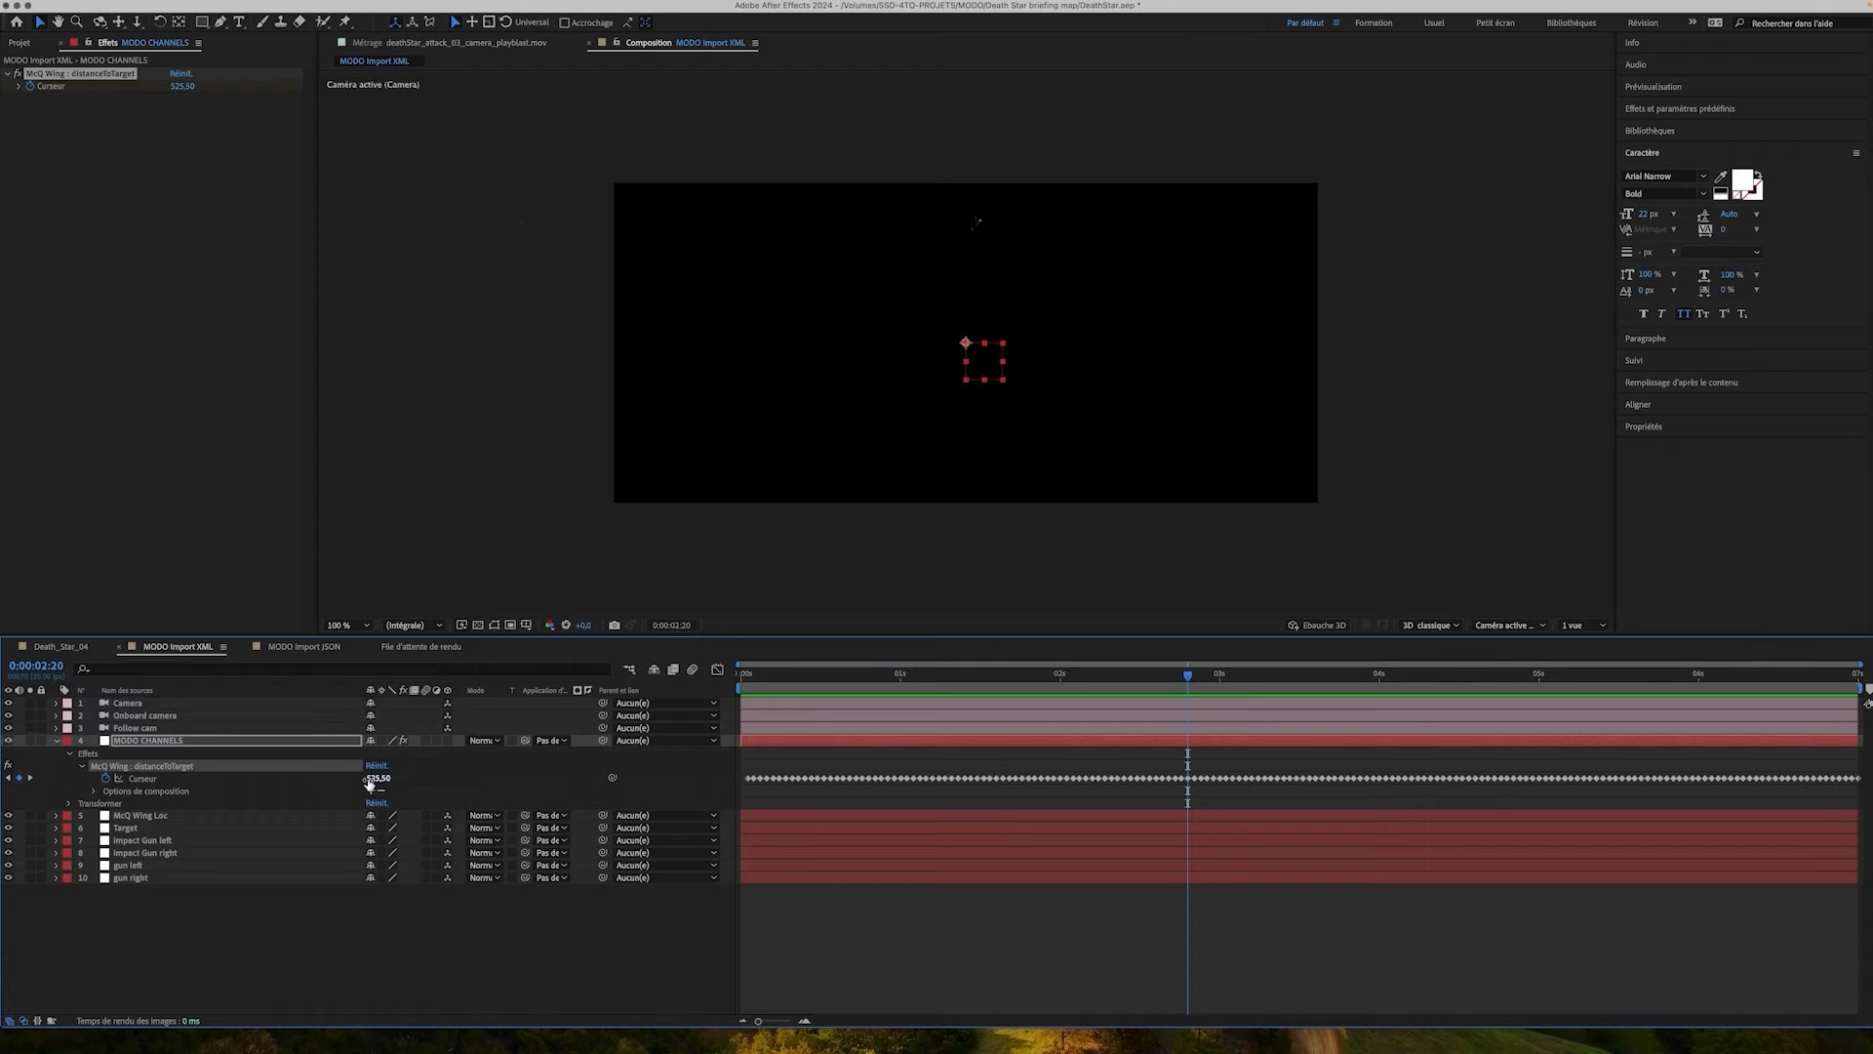
pyautogui.moveTo(1171, 671); pyautogui.dragTo(1038, 661)
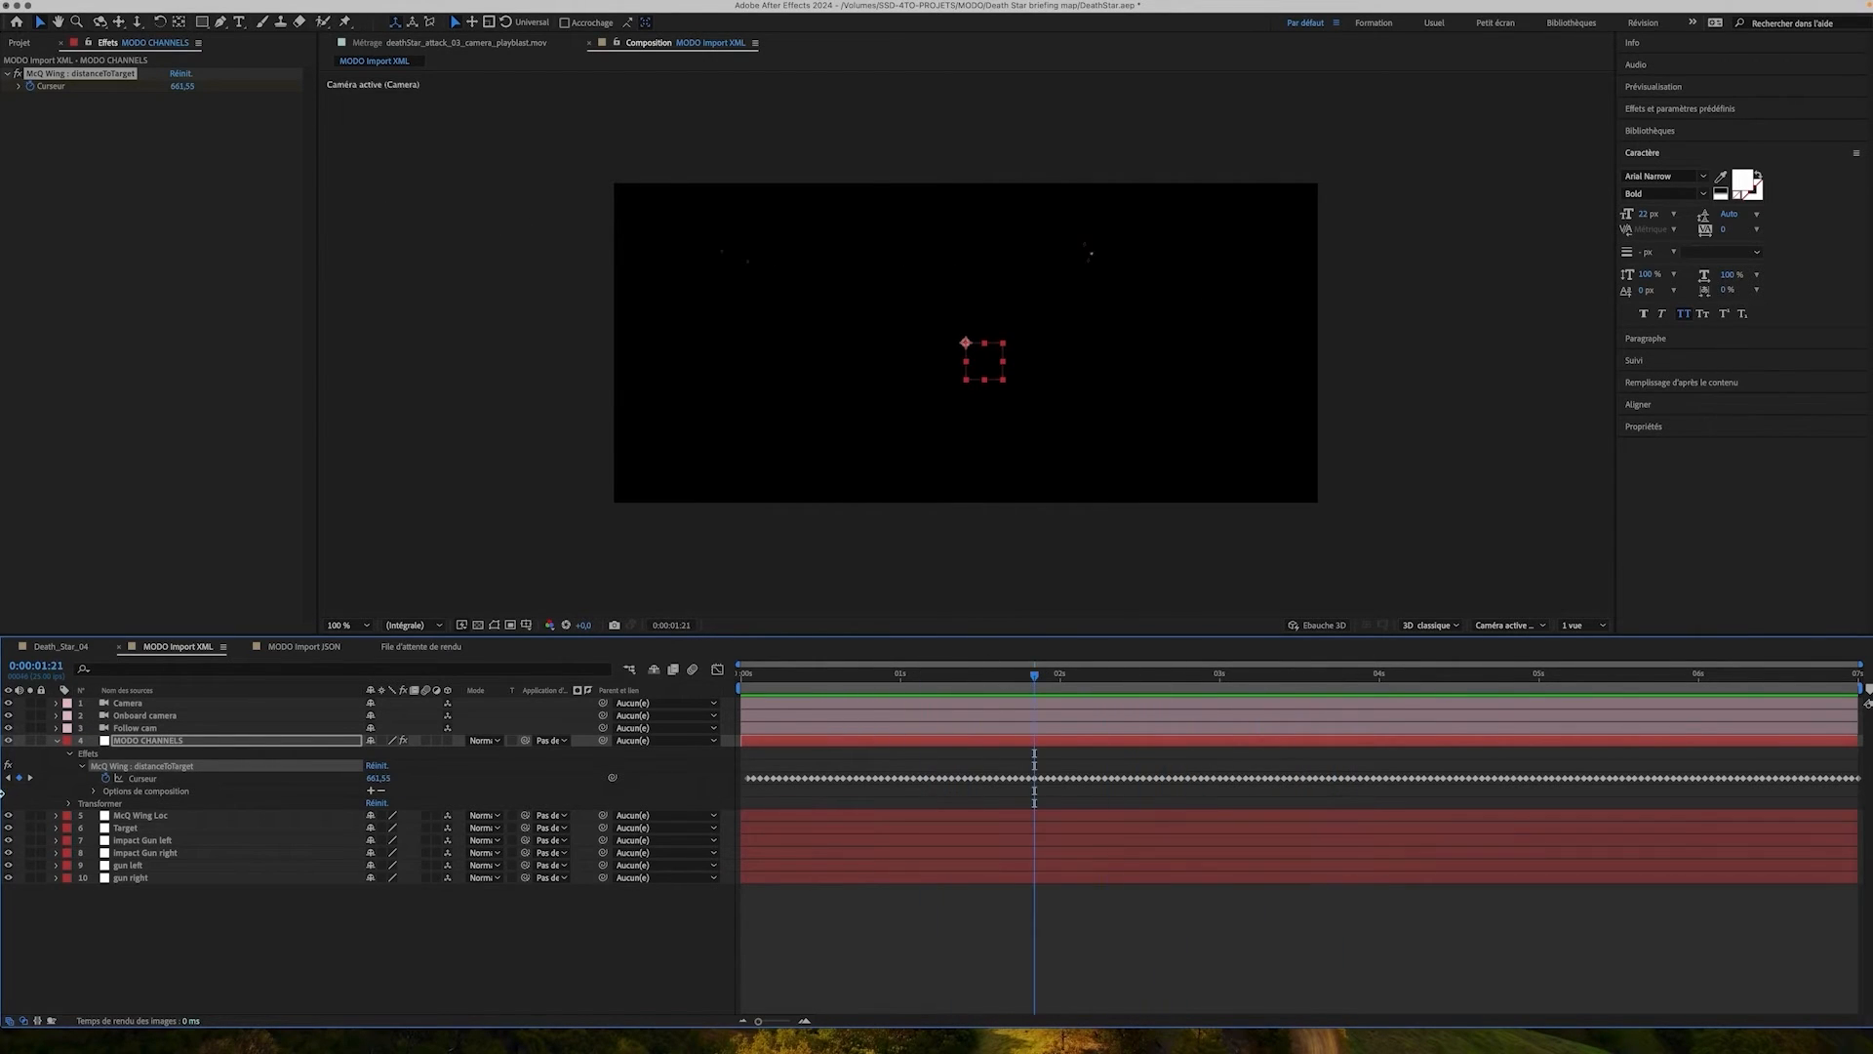
pyautogui.click(69, 754)
pyautogui.click(62, 742)
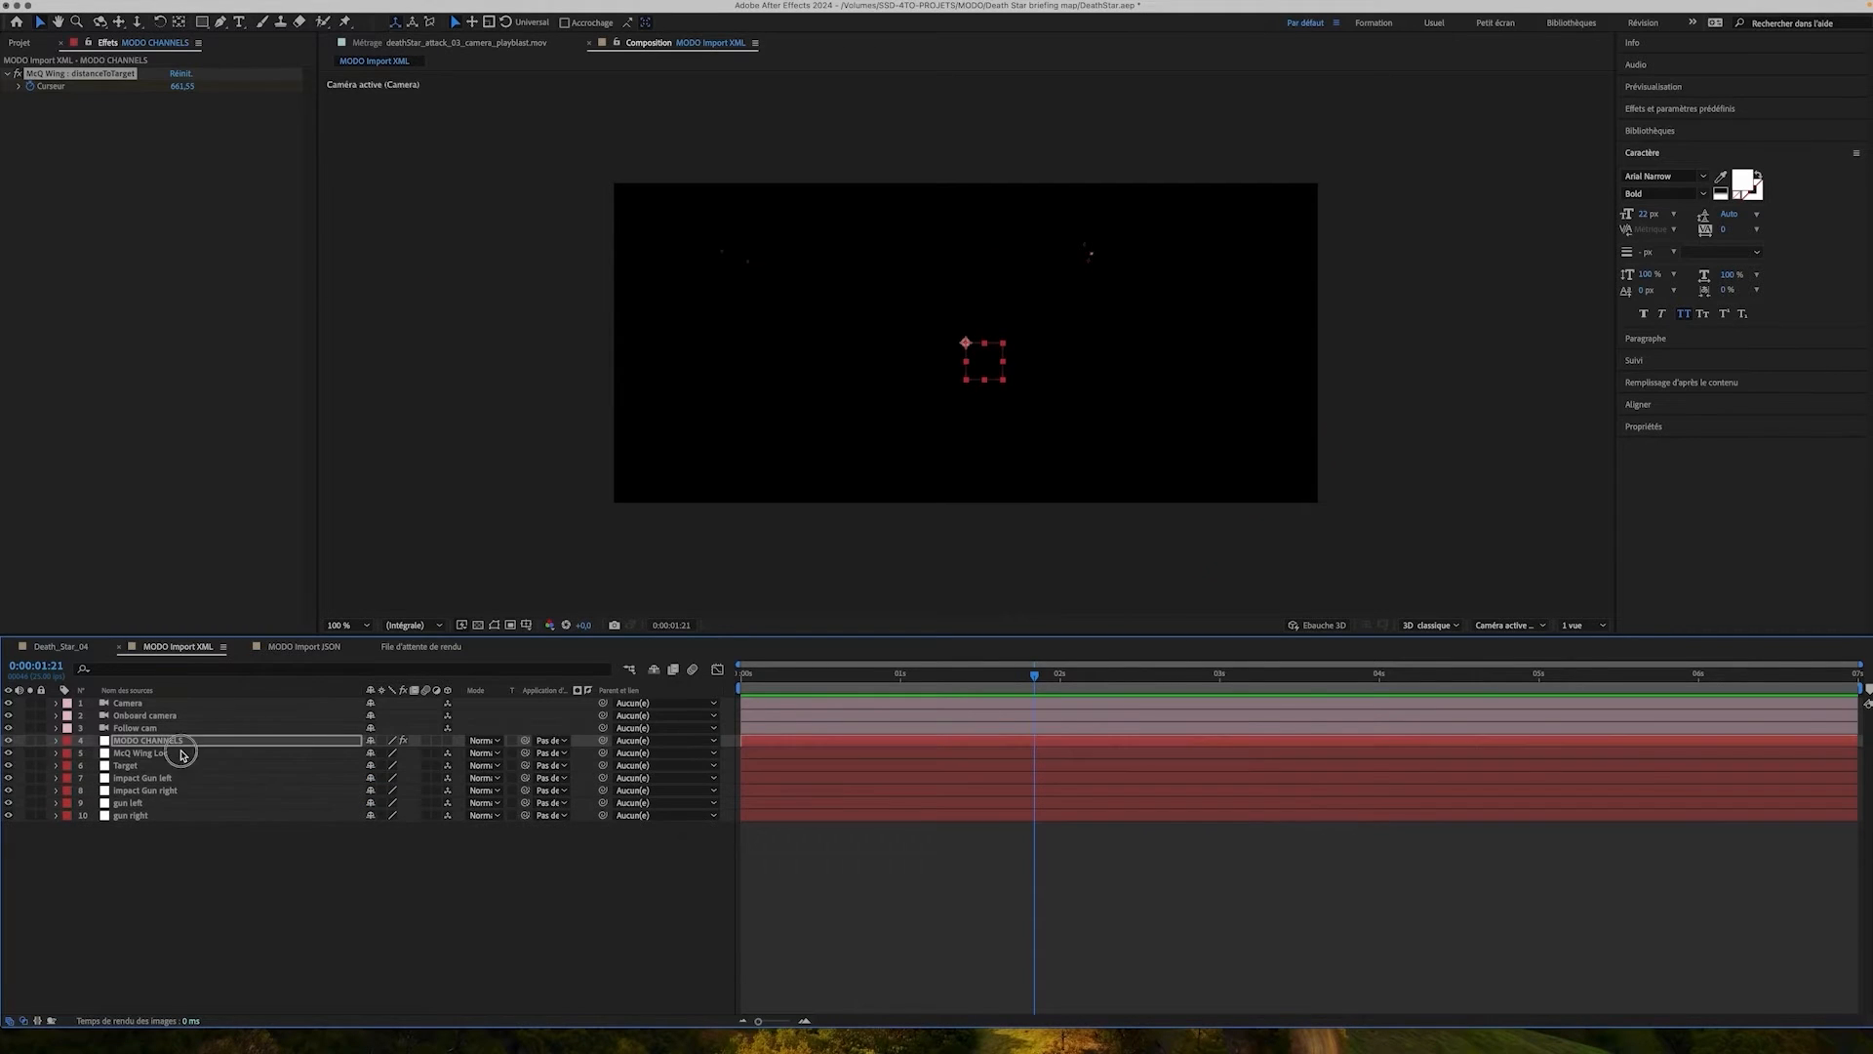
# Select the McQ Wing Loc layer and scrub back to 0:00:01:02 to inspect its motion path, then check the Camera layer
pyautogui.click(180, 752)
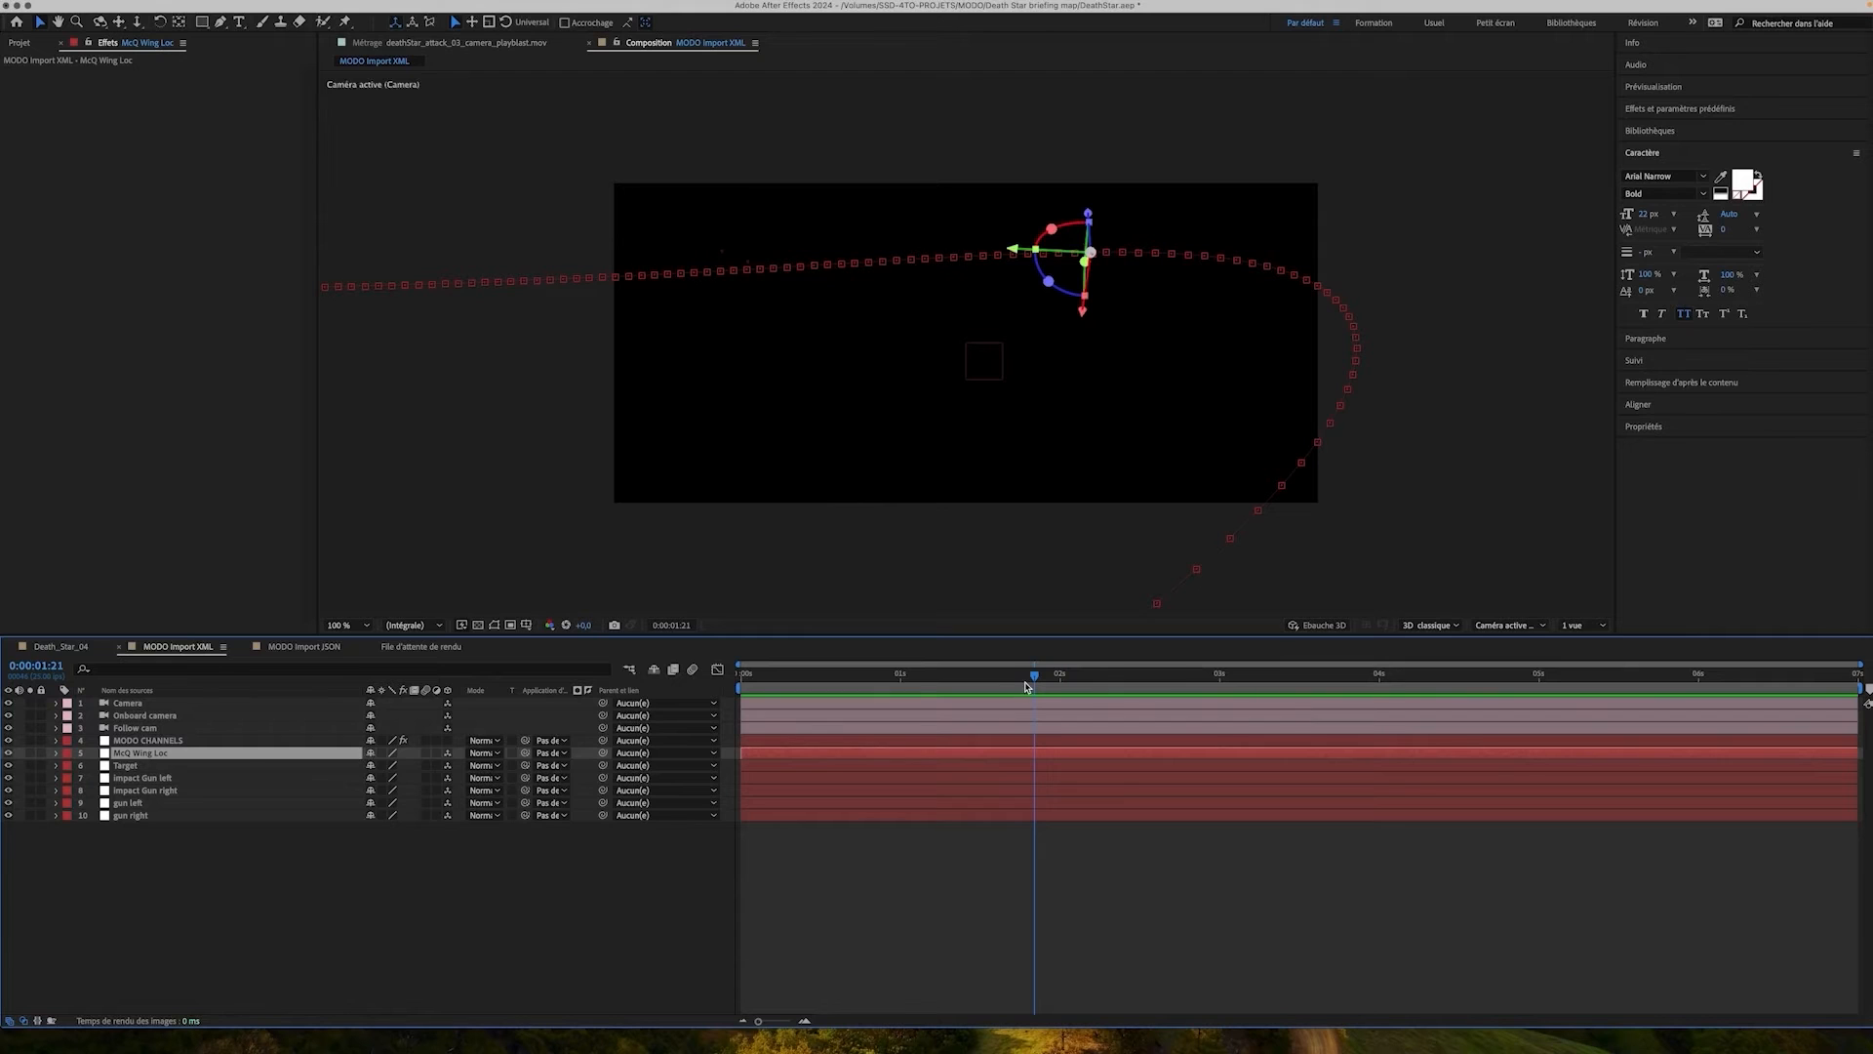
pyautogui.moveTo(1041, 675); pyautogui.dragTo(913, 676)
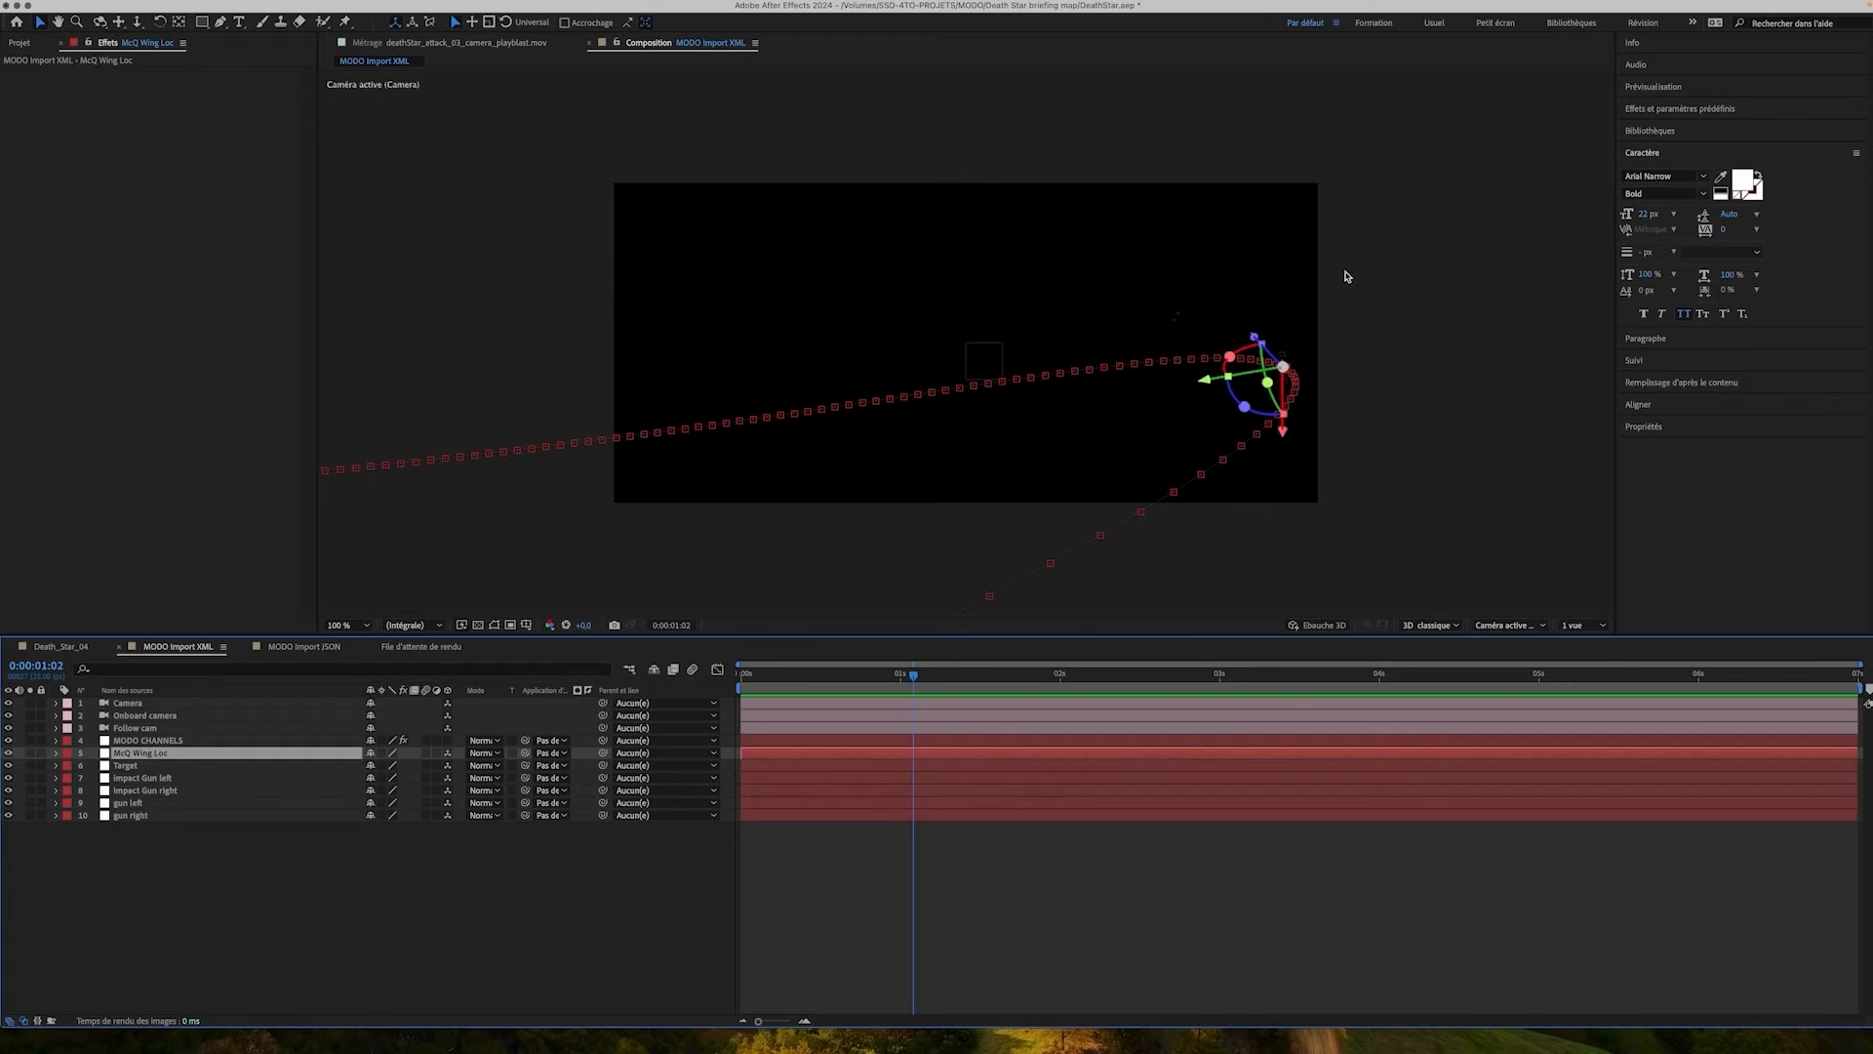
pyautogui.click(875, 705)
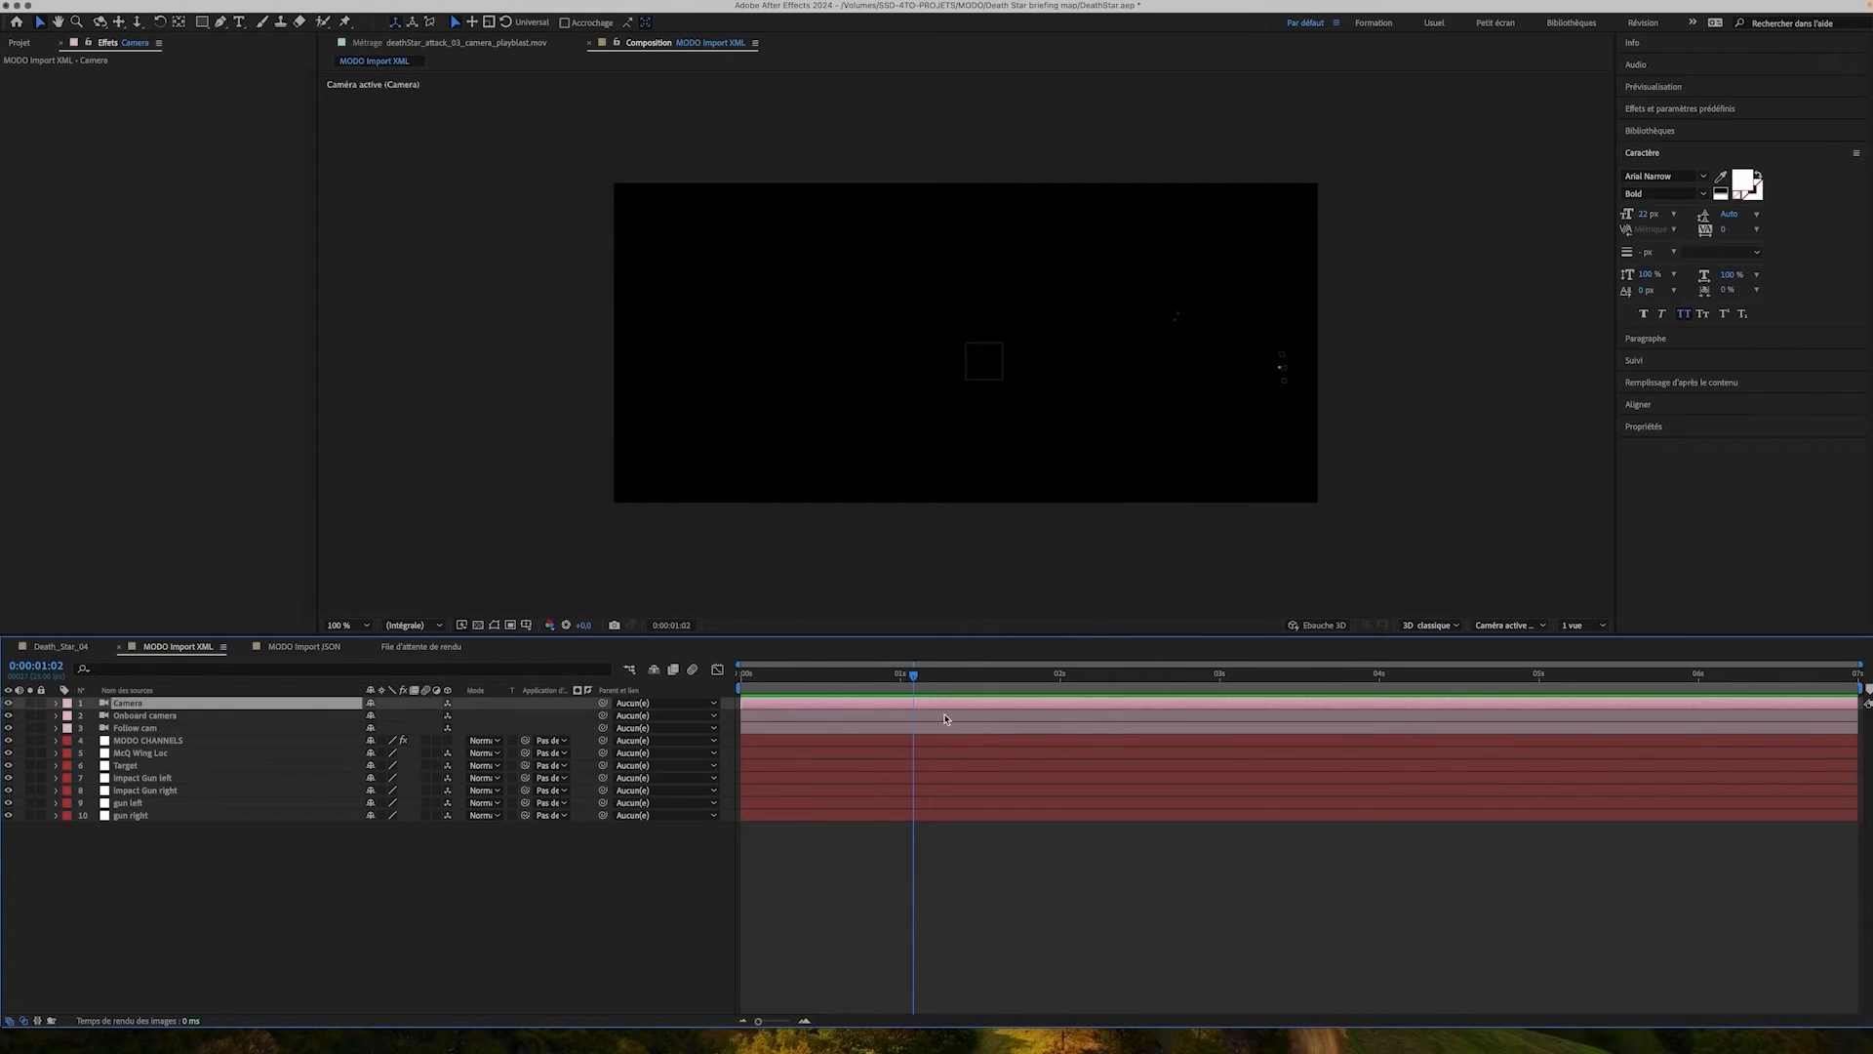
pyautogui.moveTo(914, 676); pyautogui.dragTo(882, 675)
# Open the Death_Star_04 composition and scrub through the Death_Star_04.mov layer, briefly showing the shy layers before returning to 0:00:00:15
pyautogui.click(65, 648)
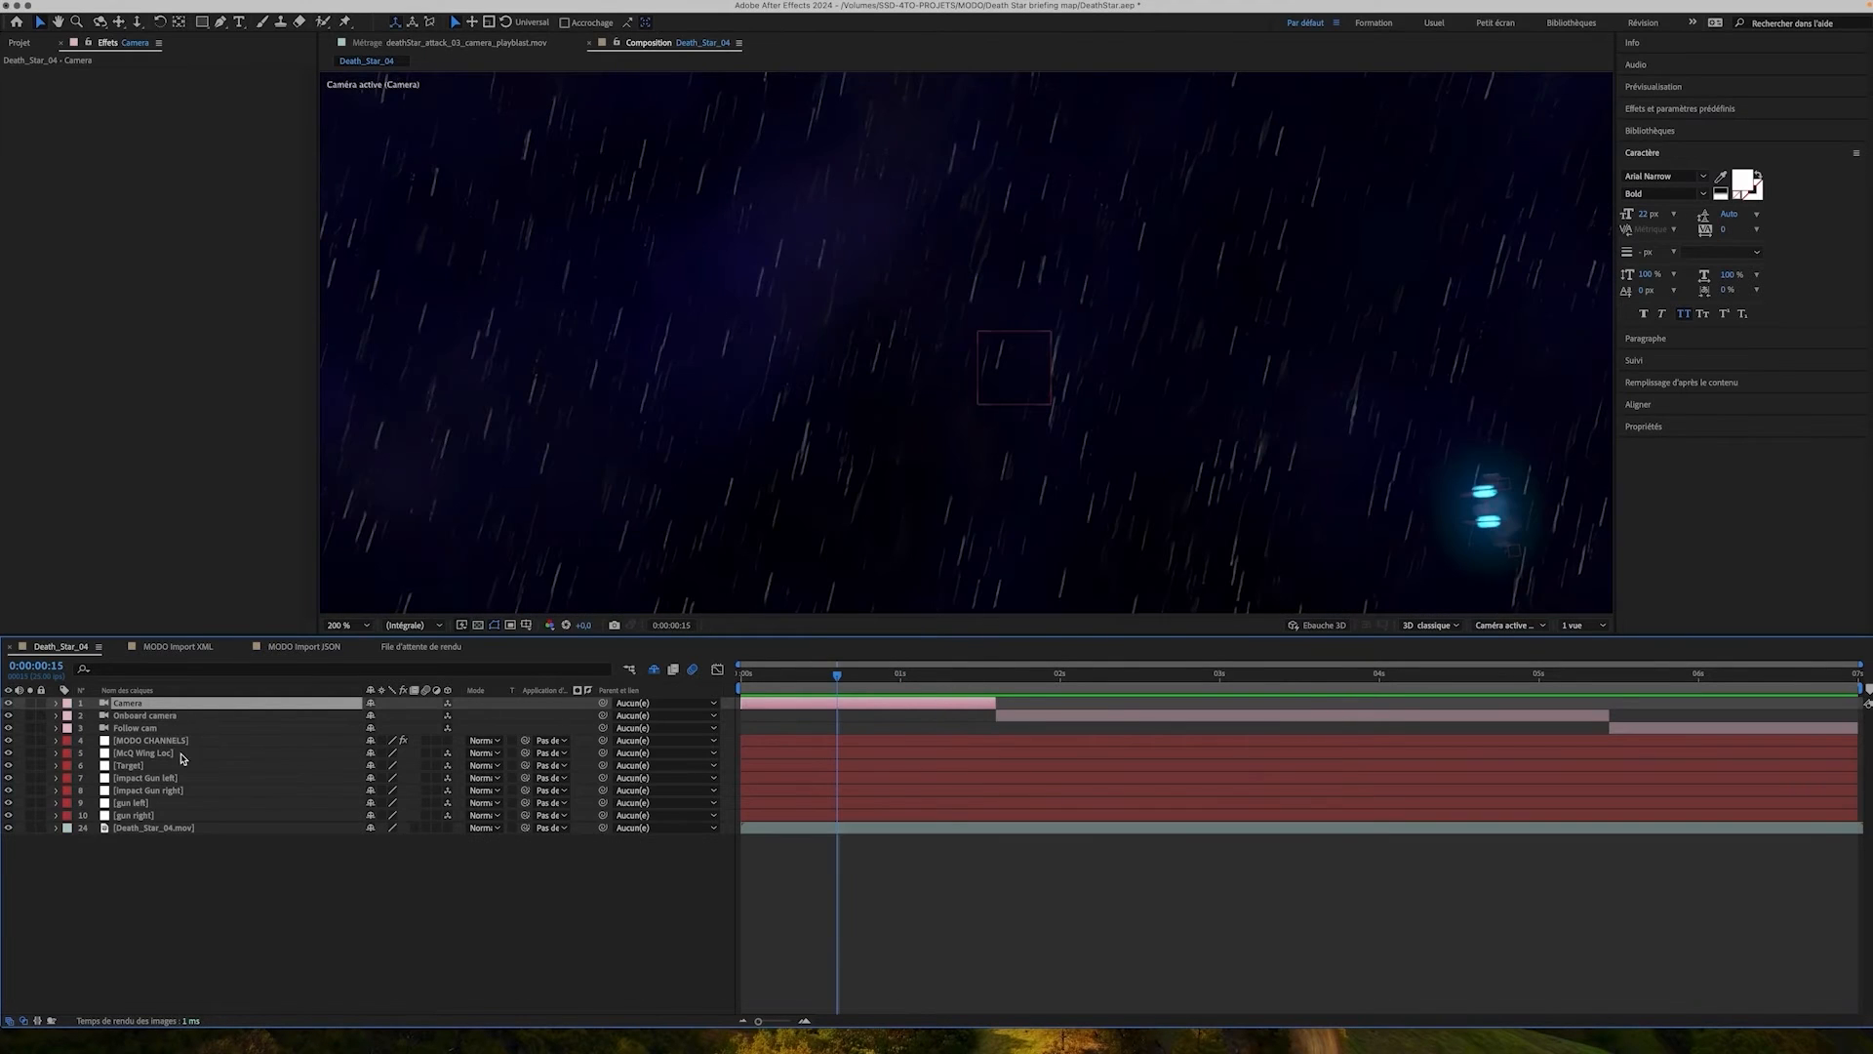
pyautogui.click(206, 828)
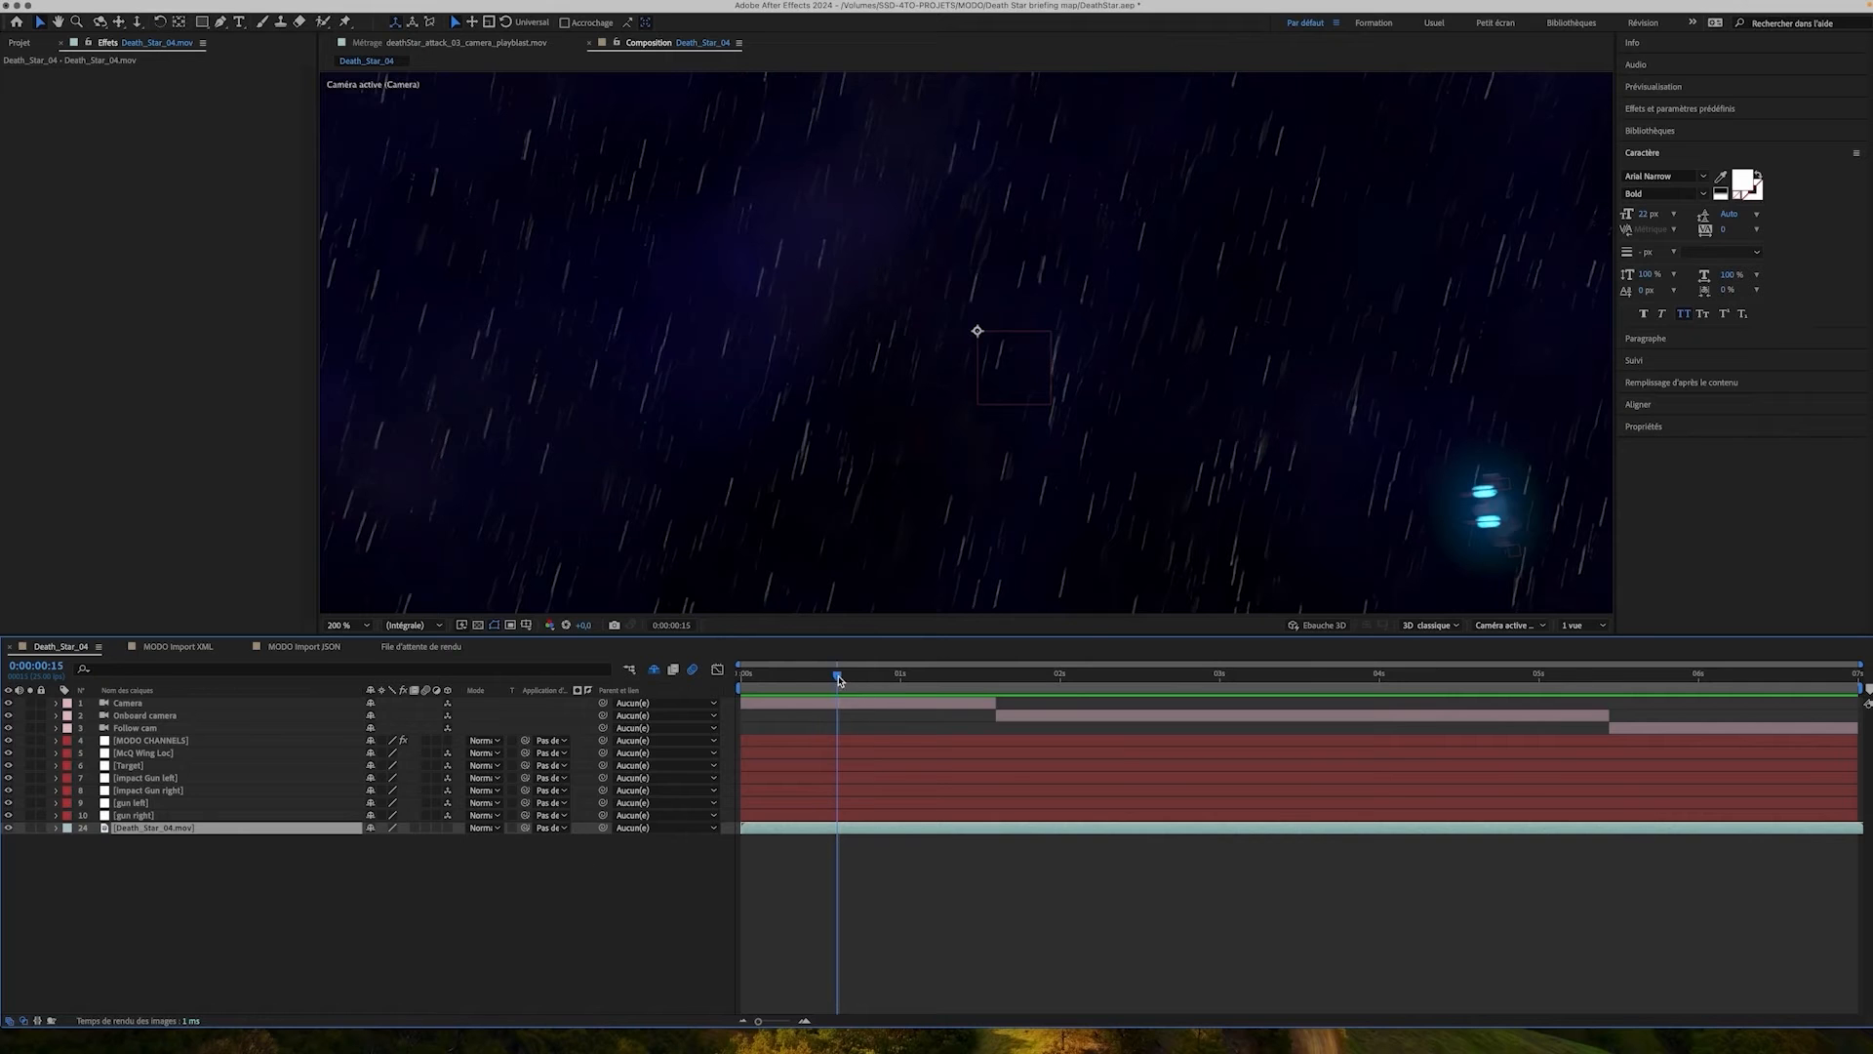
pyautogui.moveTo(841, 680); pyautogui.dragTo(926, 675)
pyautogui.click(653, 670)
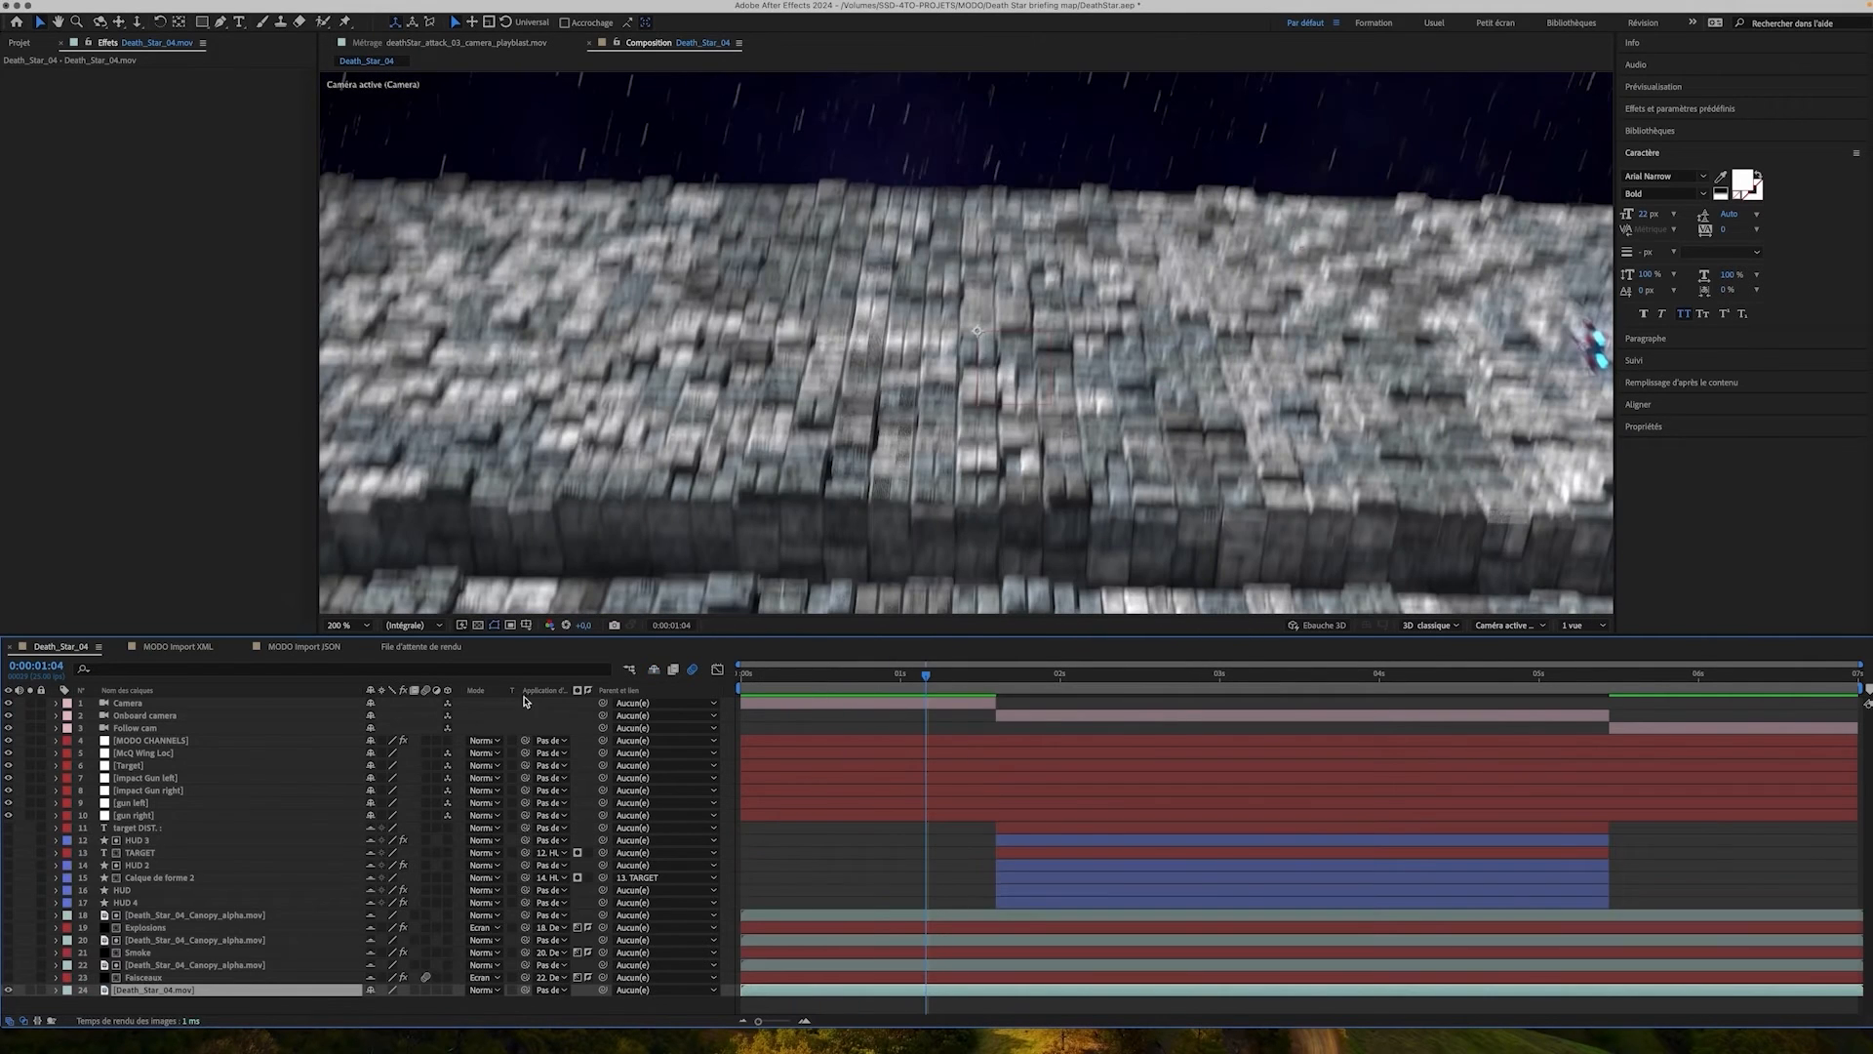
pyautogui.click(656, 670)
pyautogui.click(837, 673)
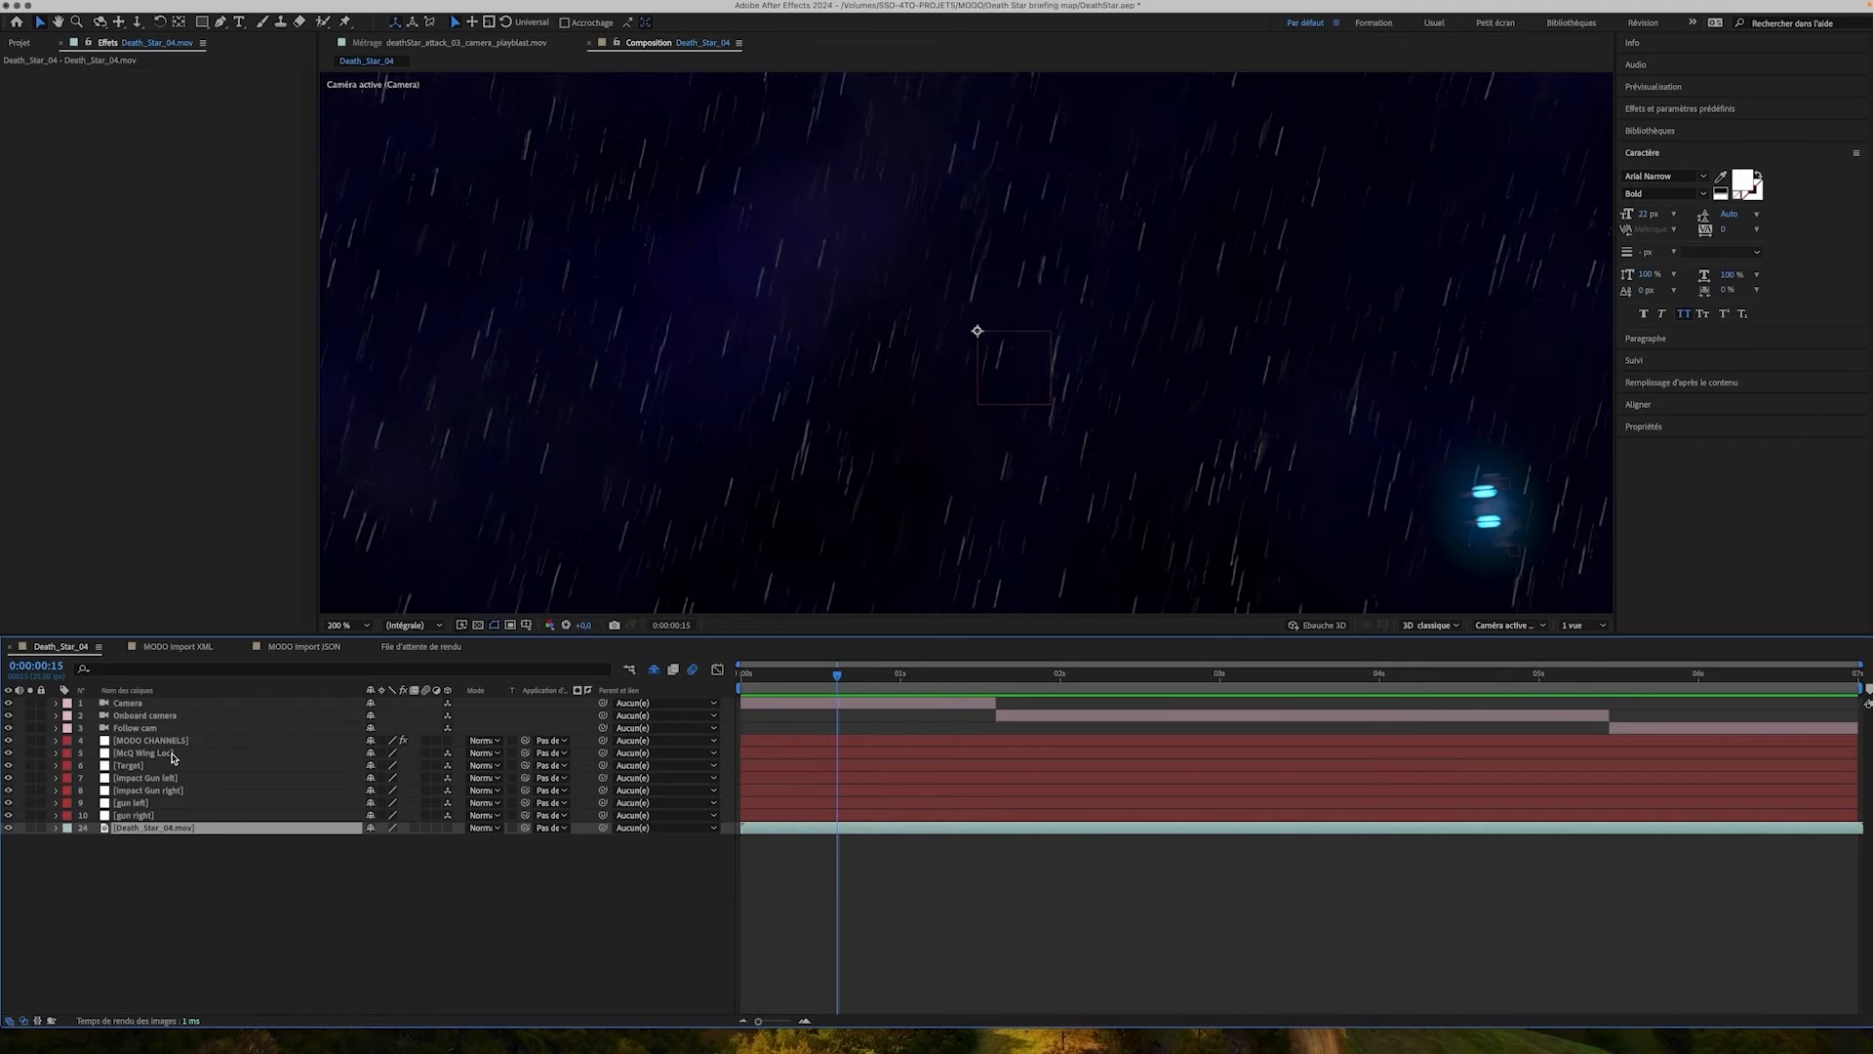
# Select the Camera, Onboard camera and Follow cam layers in turn to examine their time ranges
pyautogui.click(153, 704)
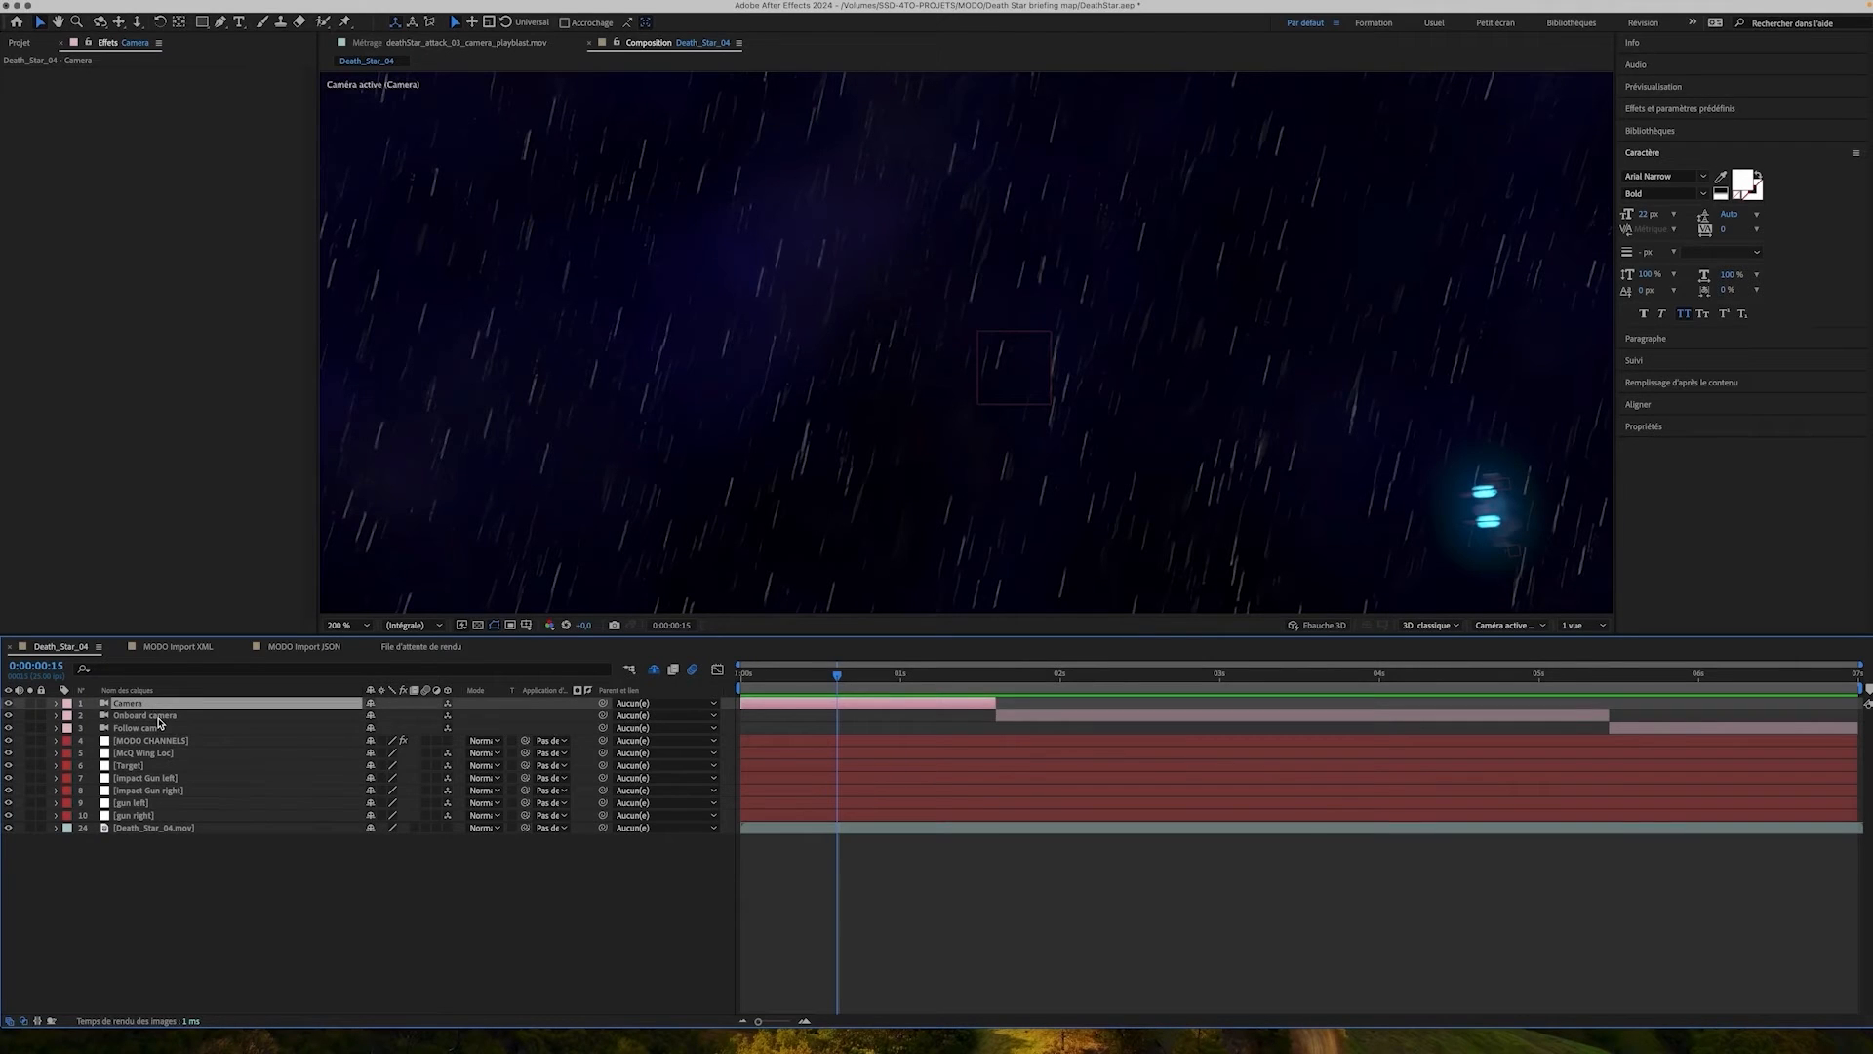
pyautogui.click(159, 718)
pyautogui.click(161, 728)
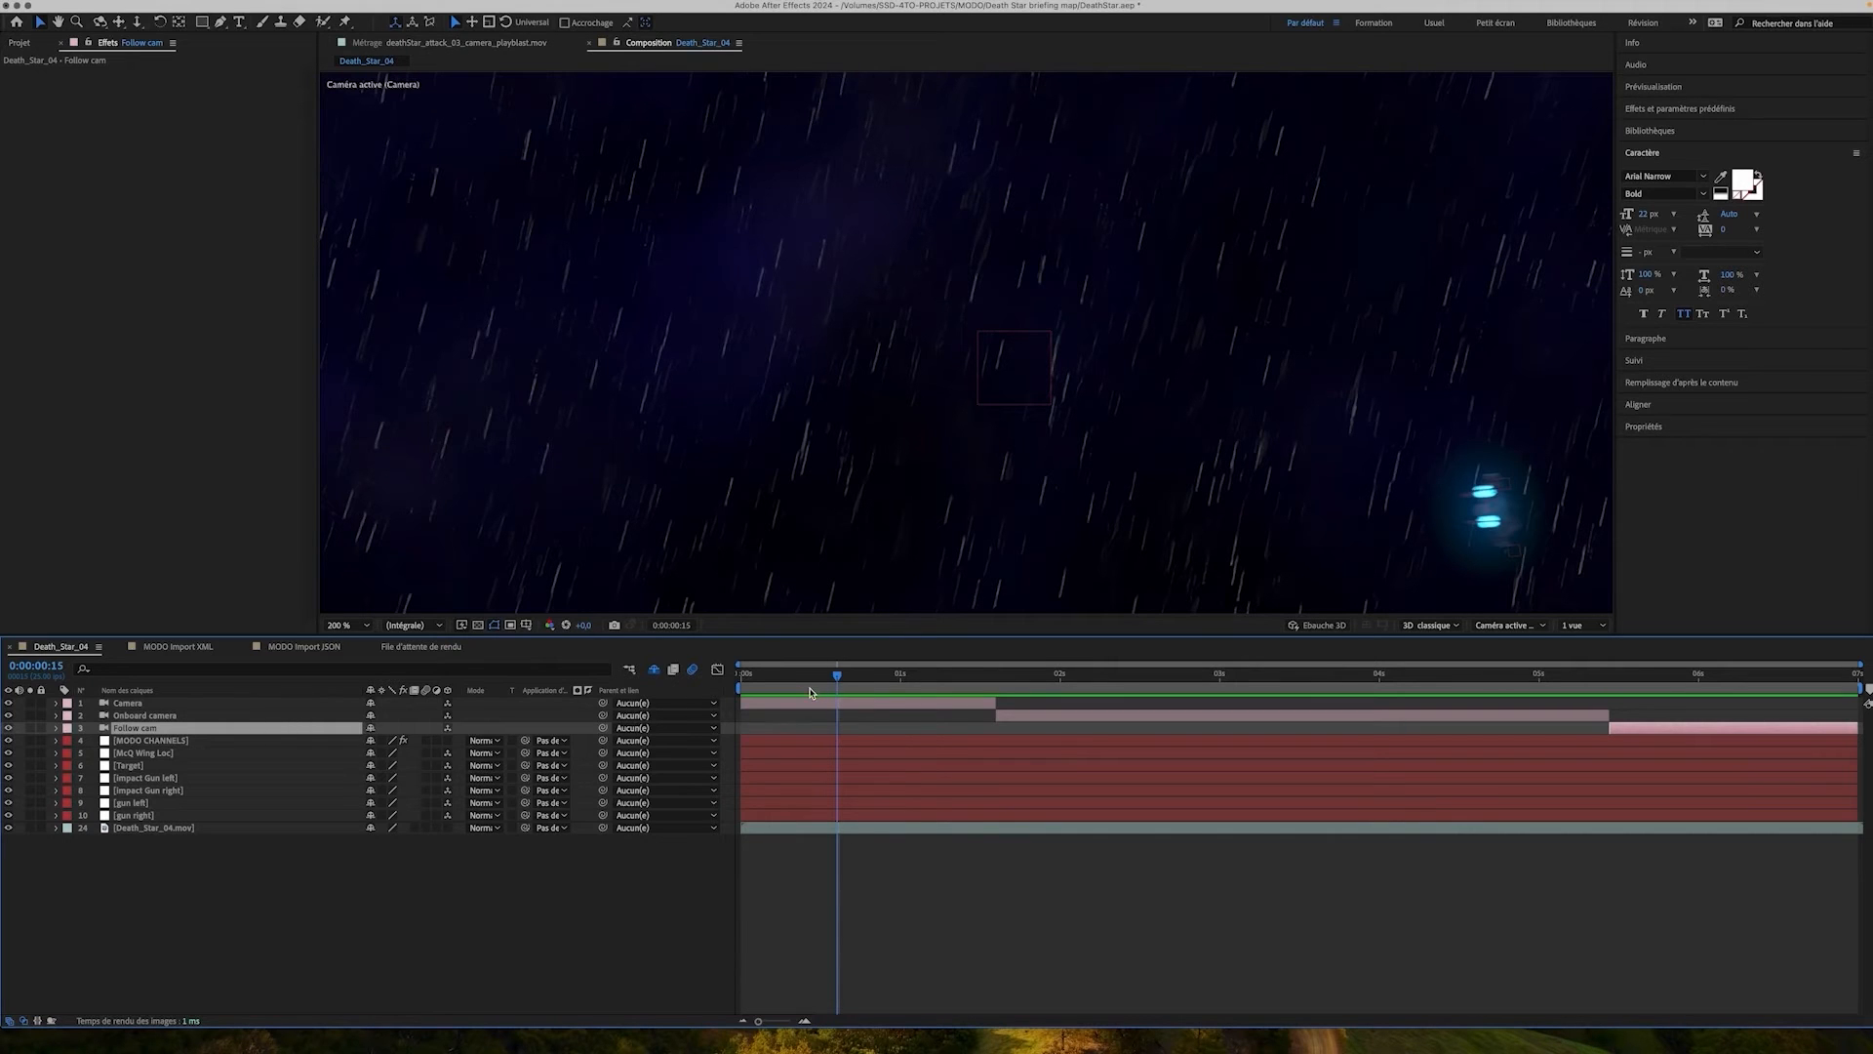
# Try extending the Camera layer to the end of the composition, then trim it back to the Onboard camera's start
pyautogui.moveTo(841, 678); pyautogui.dragTo(1857, 703)
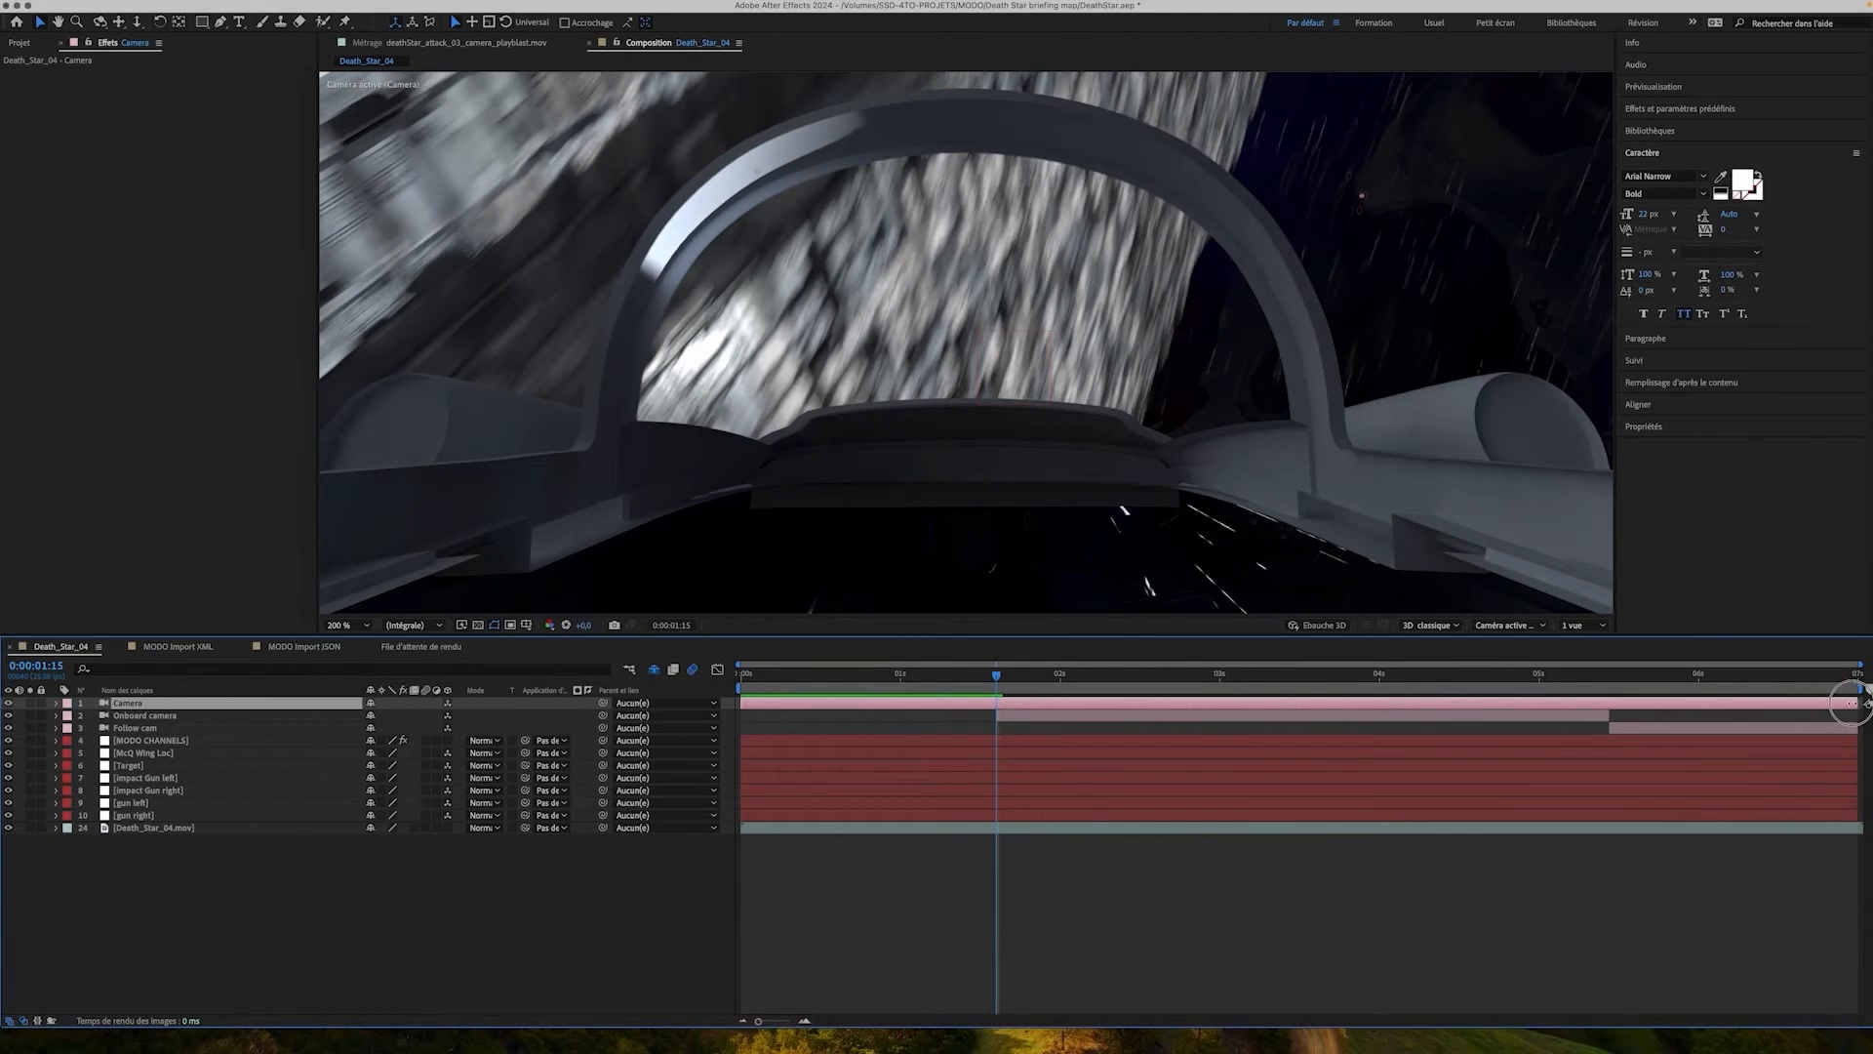
pyautogui.moveTo(1856, 703); pyautogui.dragTo(951, 683)
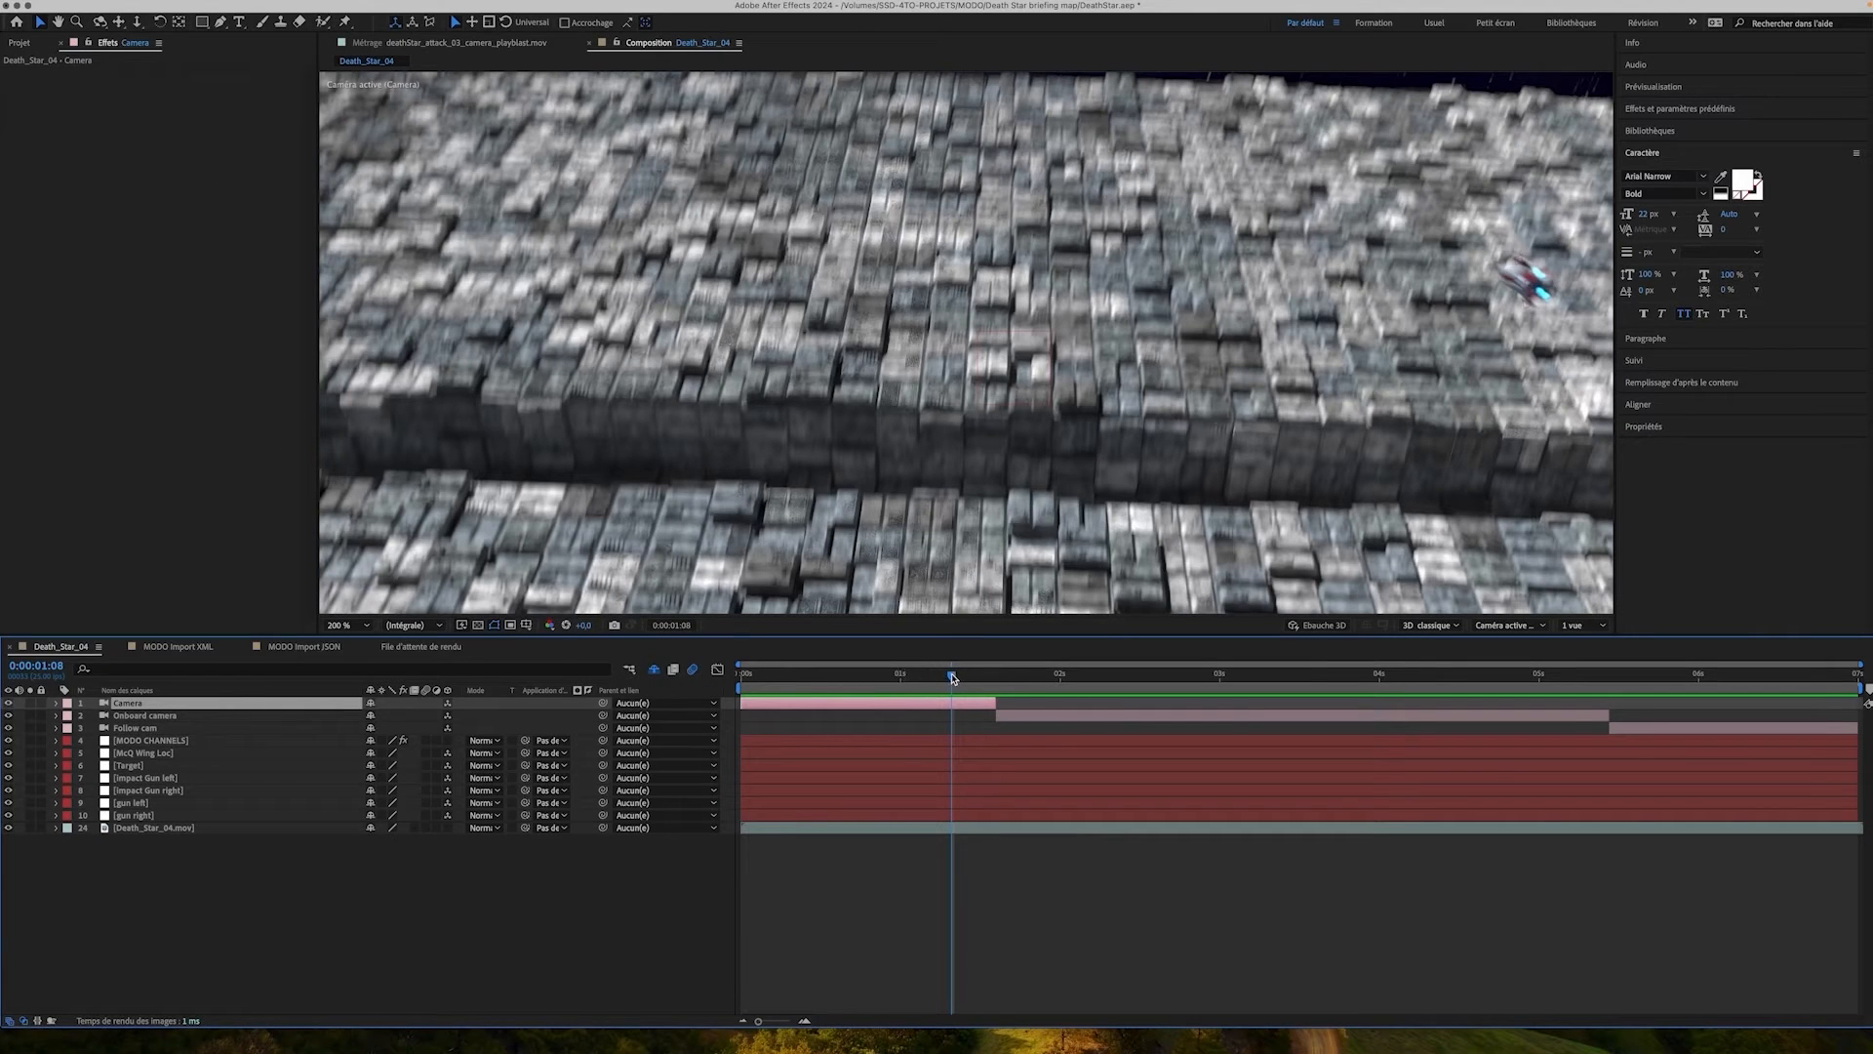
# Scrub across the cut from Camera to Onboard camera, selecting both layers, to check how the active view switches
pyautogui.moveTo(953, 678); pyautogui.dragTo(1027, 676)
pyautogui.click(1051, 718)
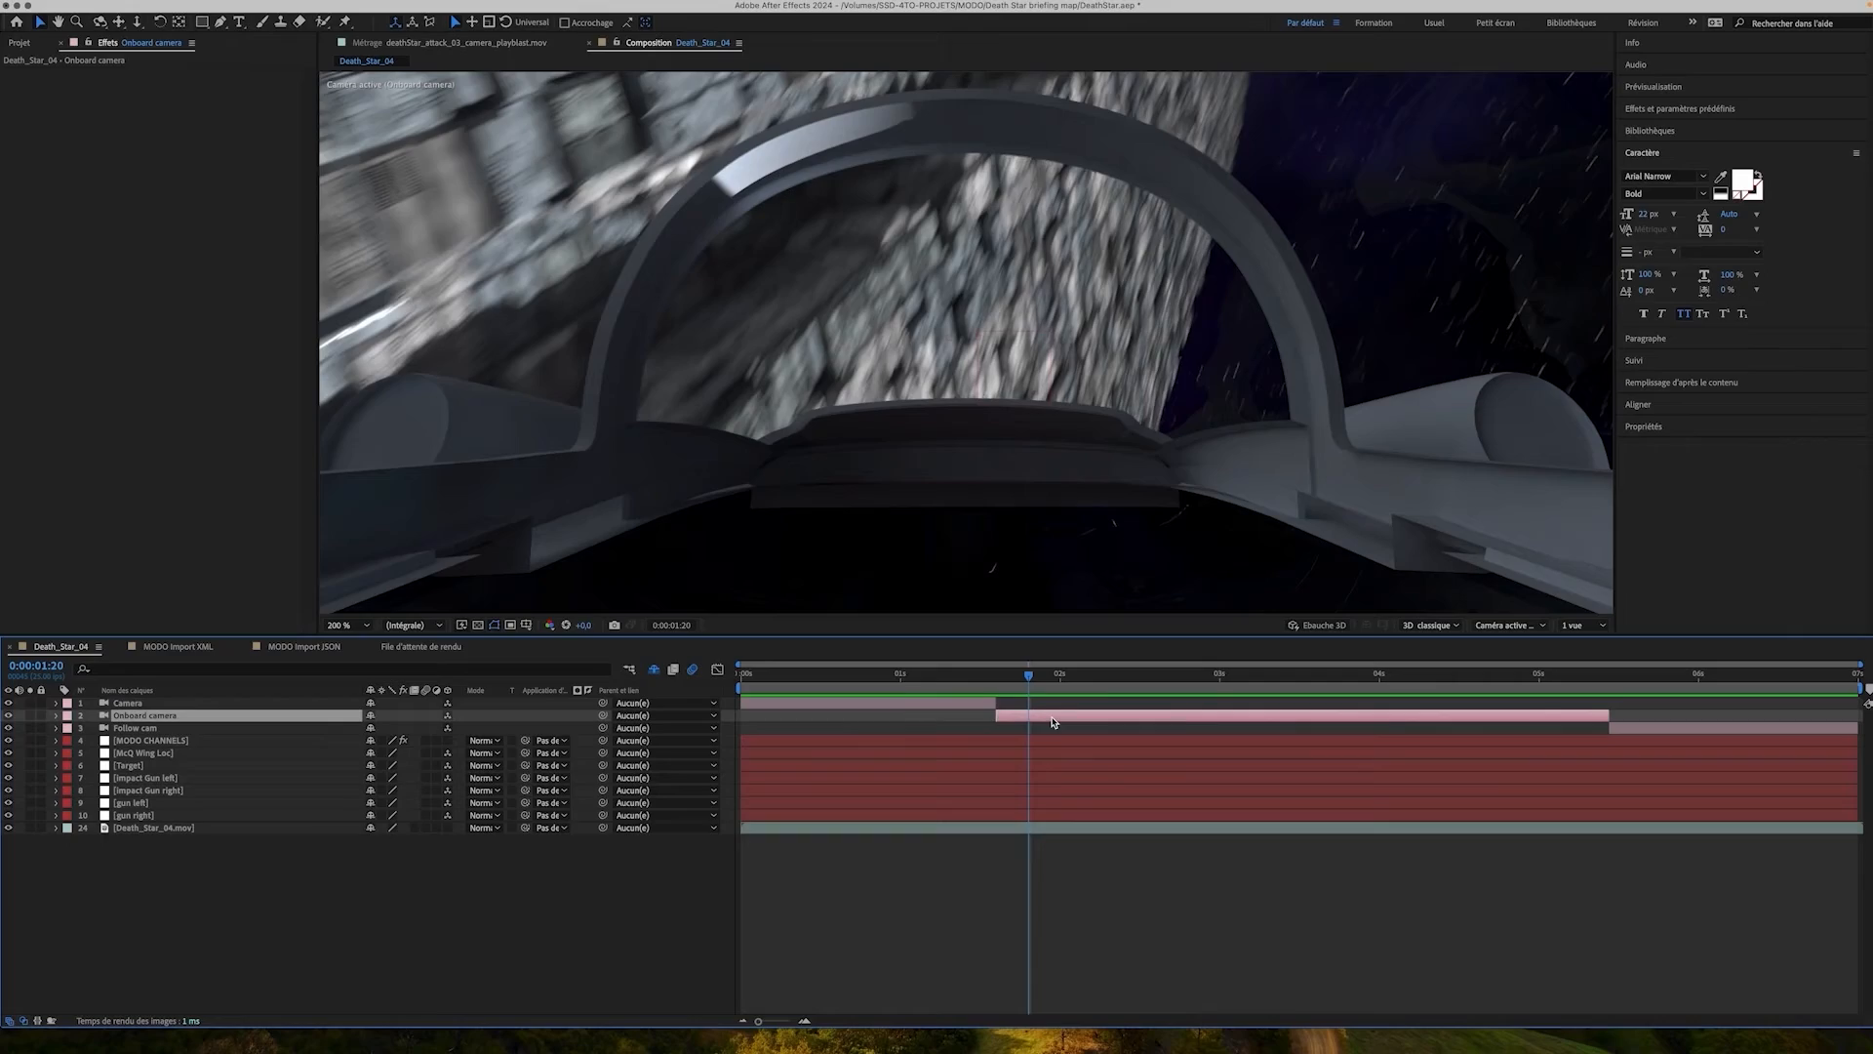
pyautogui.click(899, 703)
pyautogui.moveTo(1032, 676); pyautogui.dragTo(1545, 675)
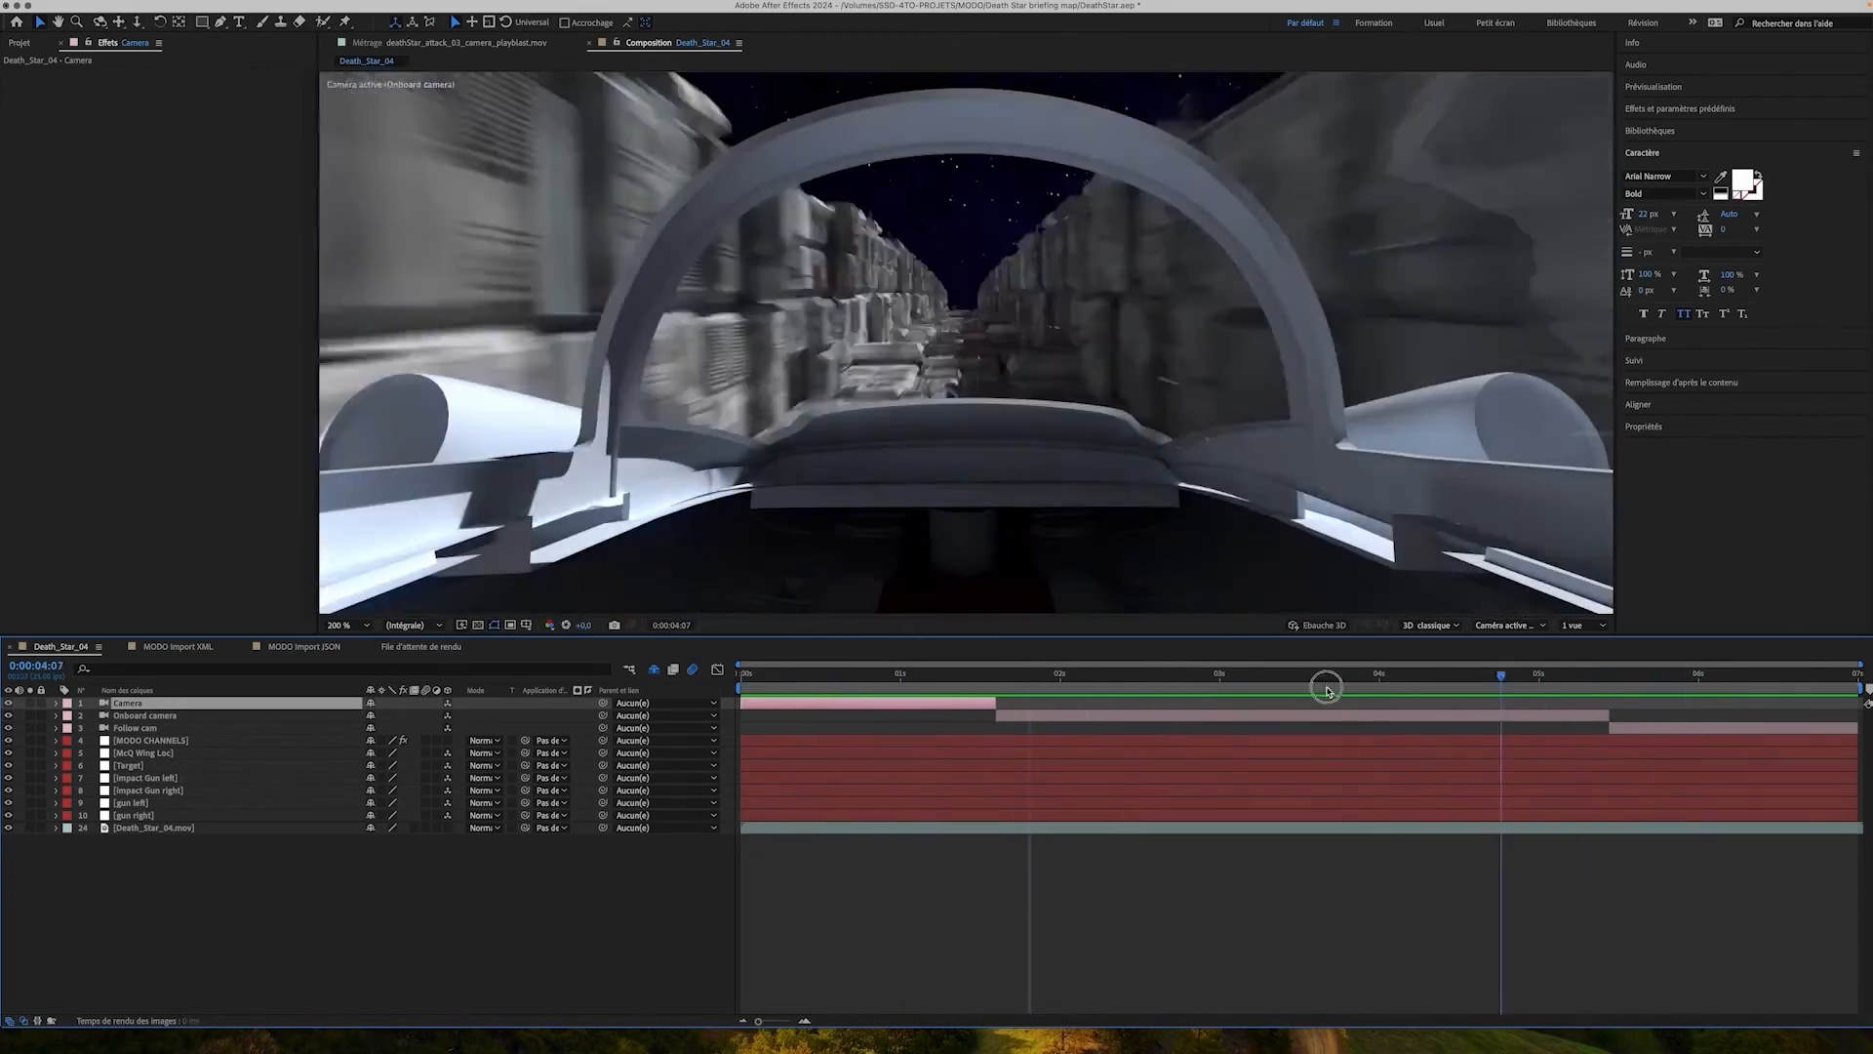
# Scrub back to 0:00:01:04, reveal the shy layers, and turn on and select the Faisceaux layer
pyautogui.moveTo(1321, 676); pyautogui.dragTo(926, 639)
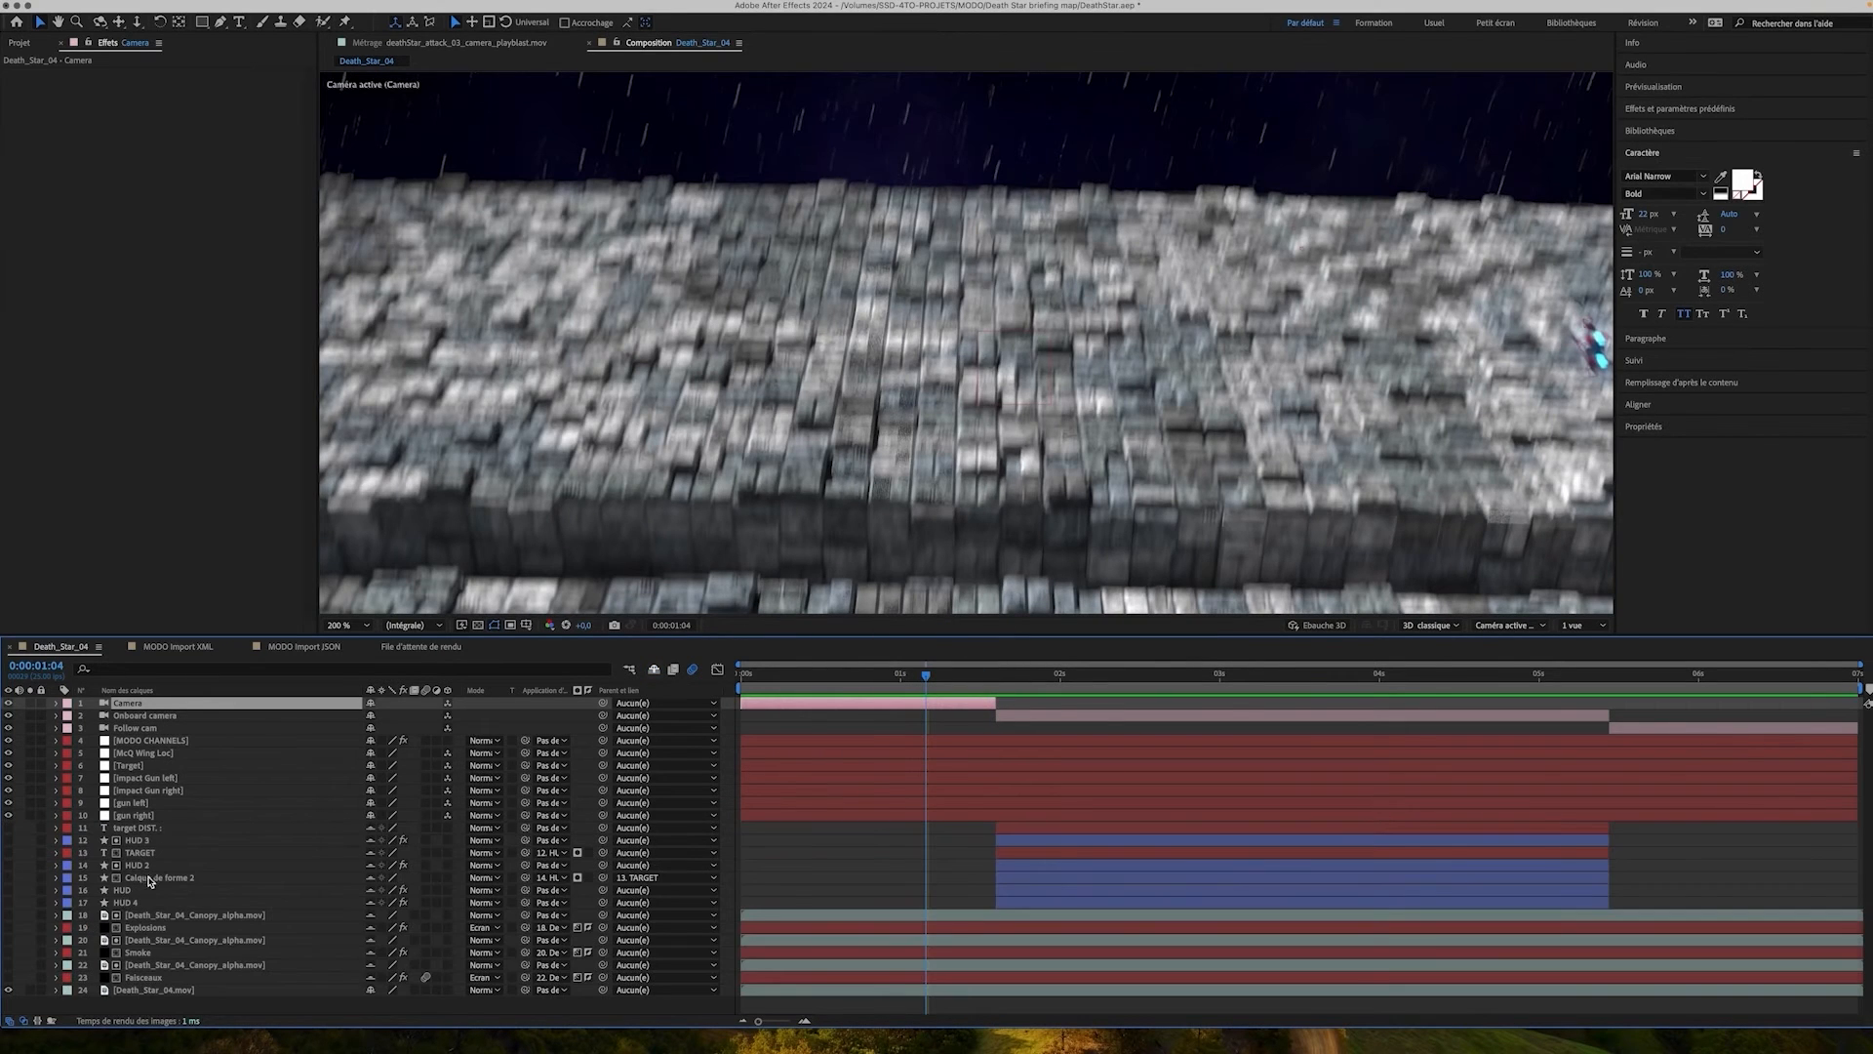
pyautogui.click(7, 976)
pyautogui.click(189, 977)
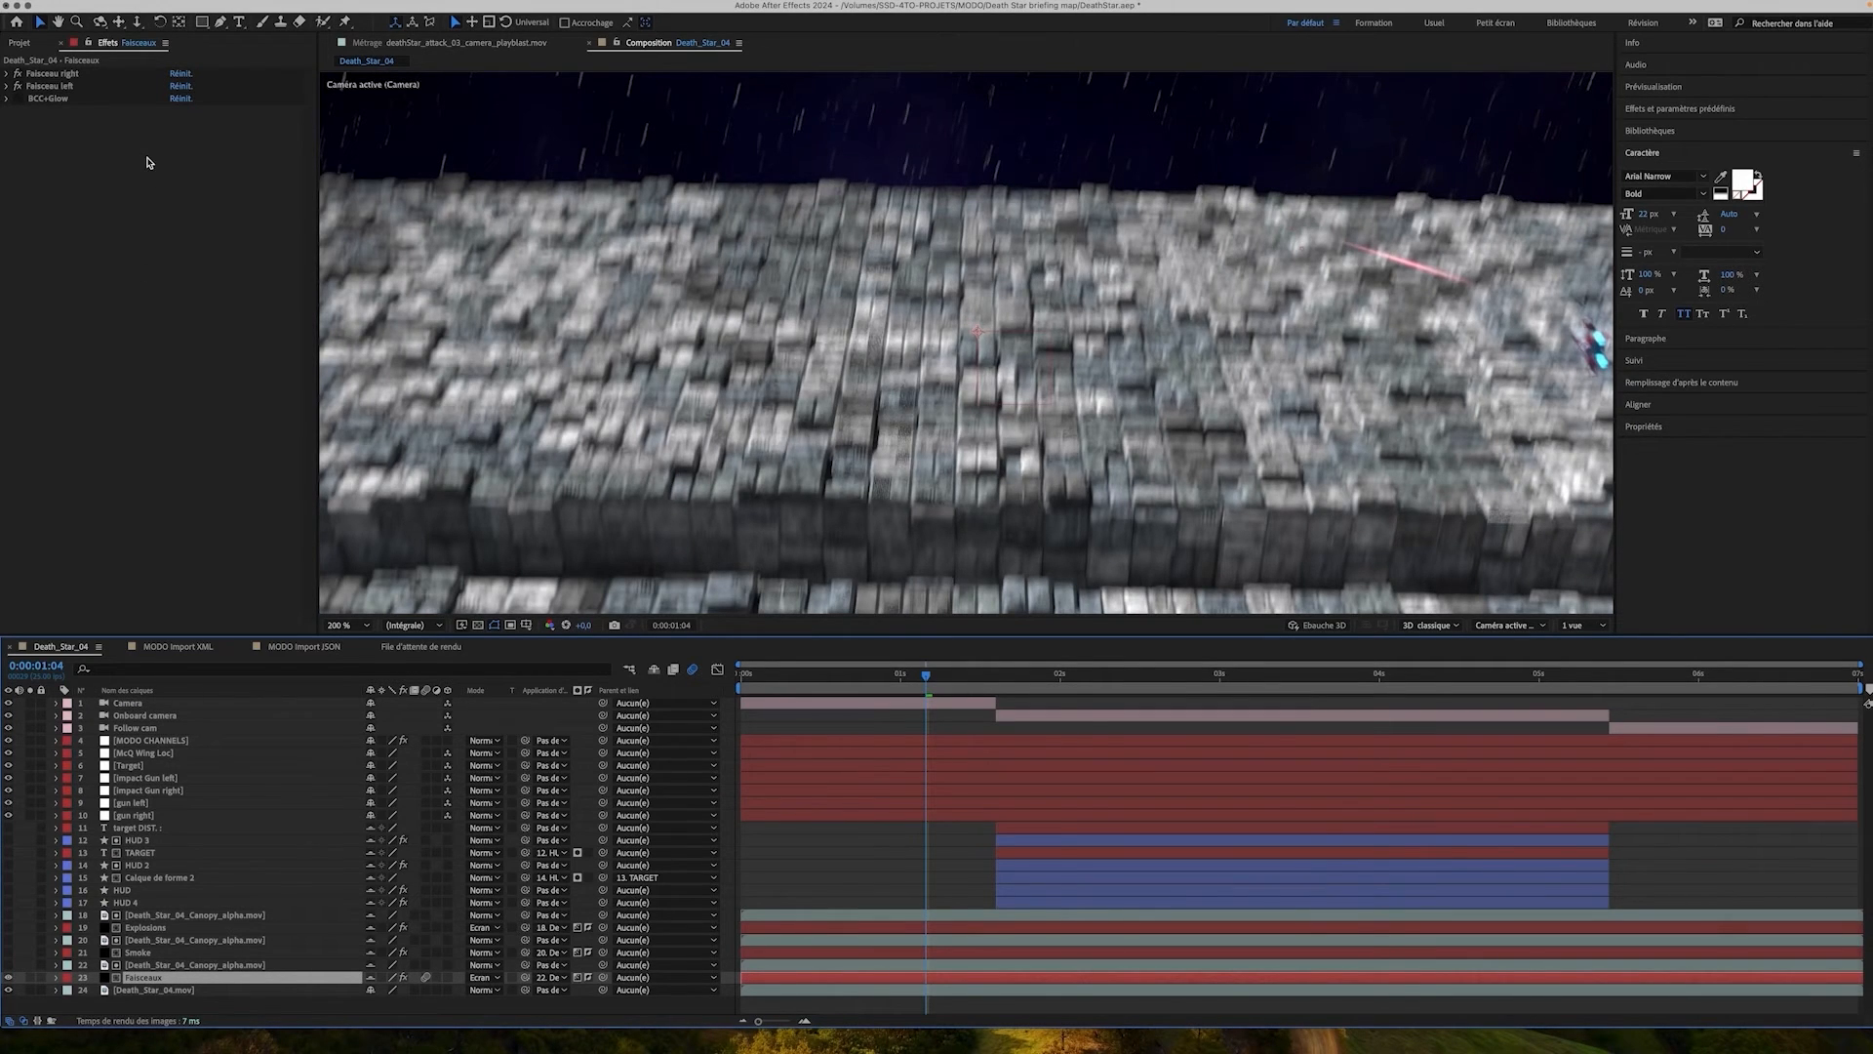
# Expand the Faisceau right effect on the Faisceaux layer and inspect its Point de départ and Point final expressions
pyautogui.click(7, 74)
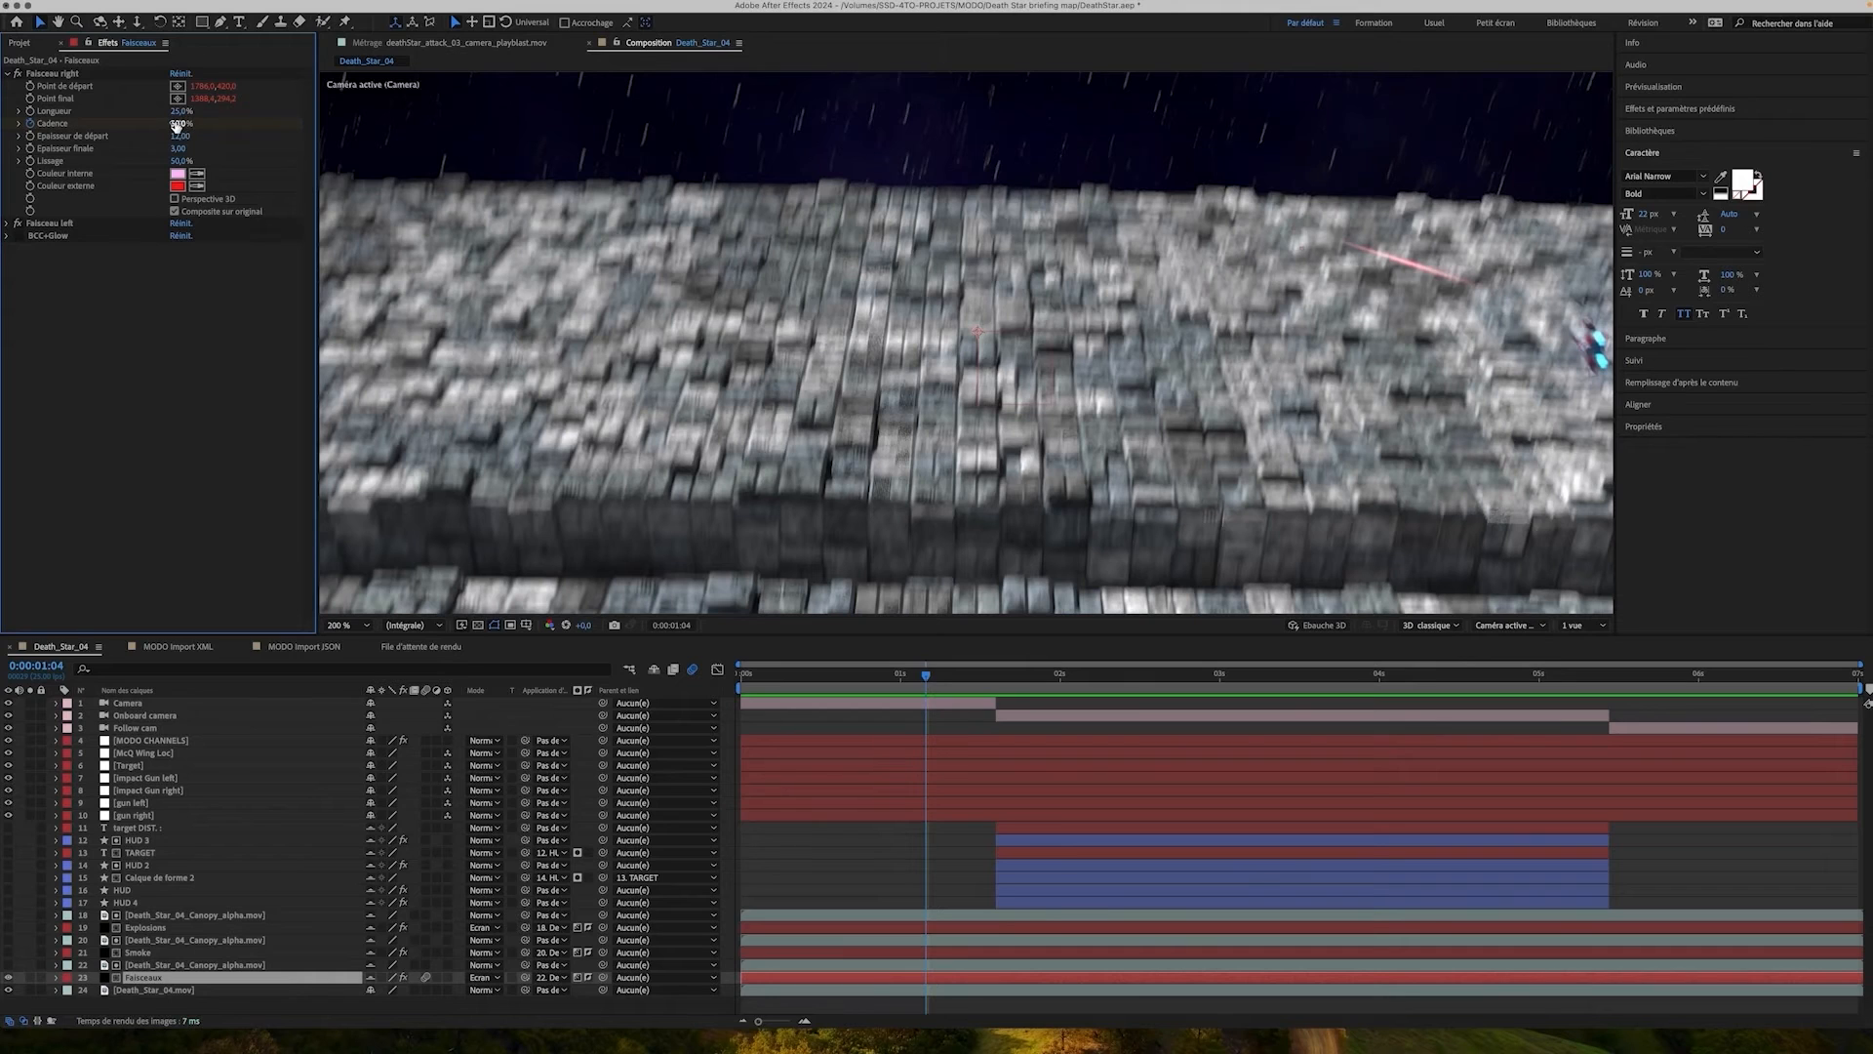
pyautogui.moveTo(177, 125)
pyautogui.mouseDown()
pyautogui.moveTo(96, 113)
pyautogui.moveTo(170, 129)
pyautogui.mouseUp()
pyautogui.click(56, 976)
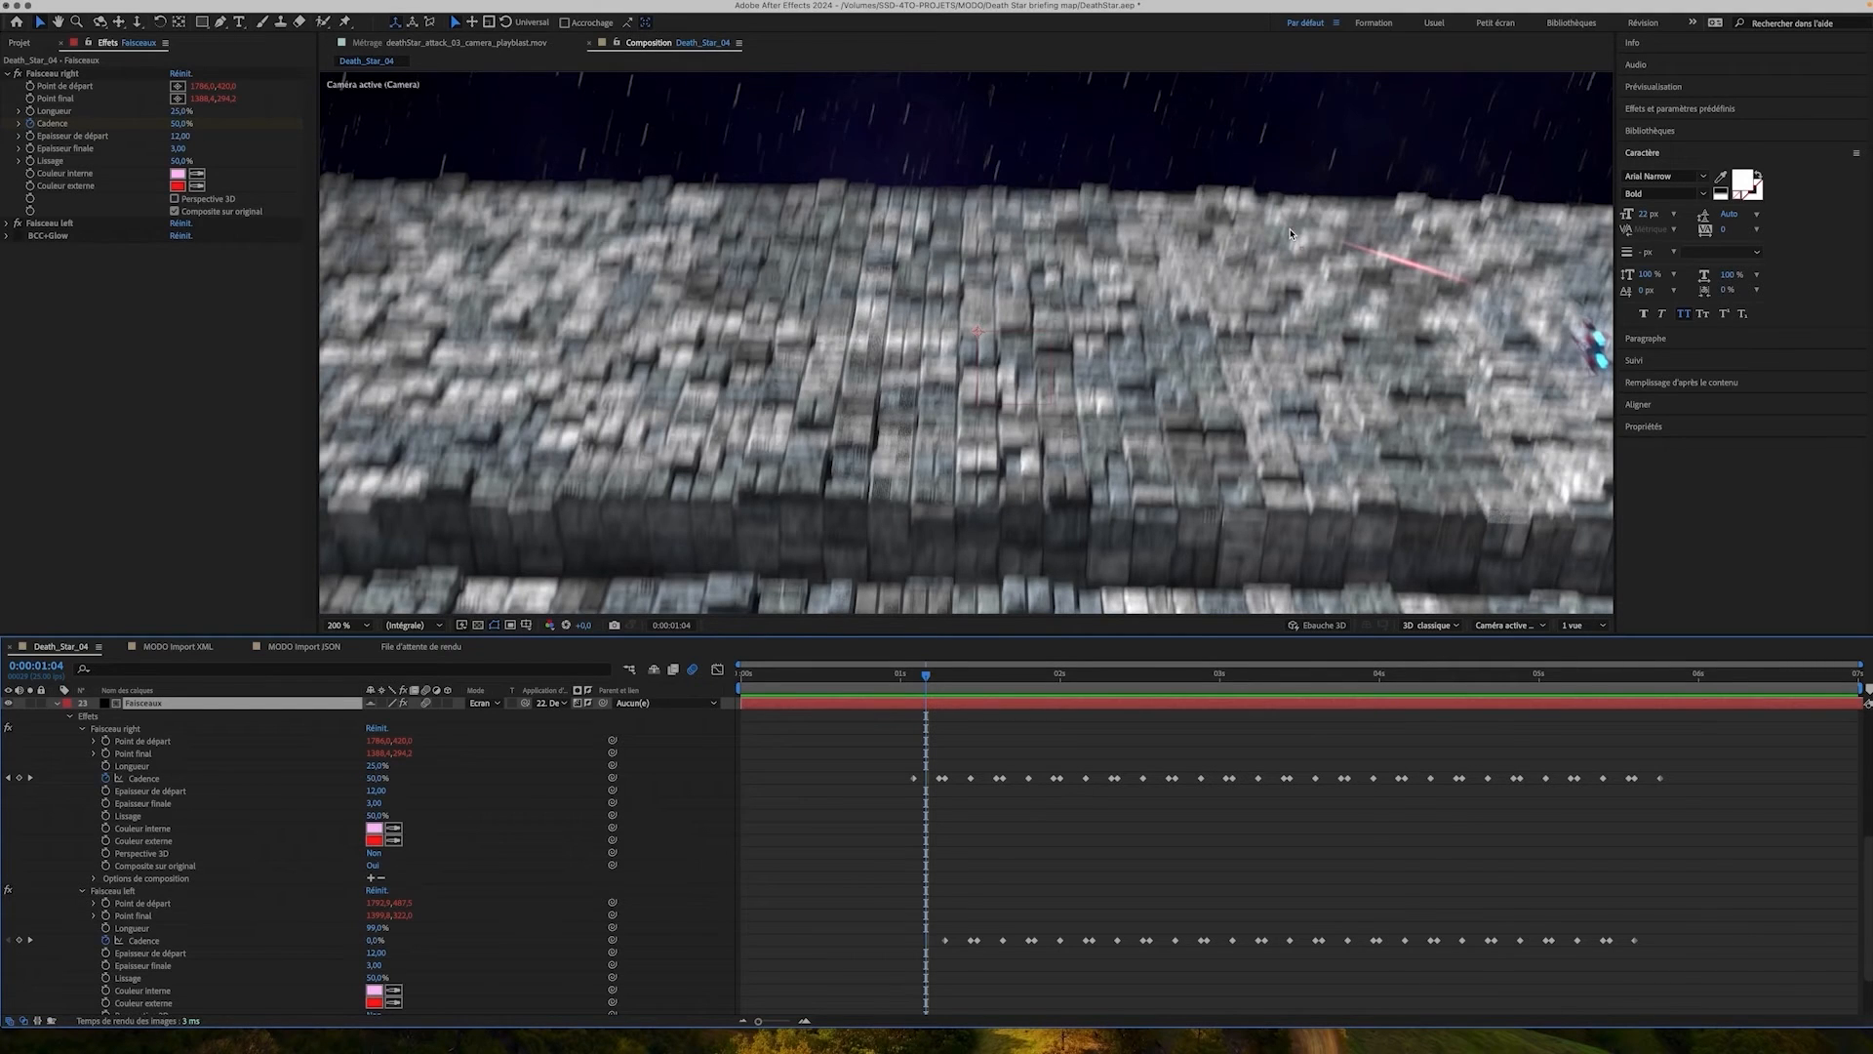
pyautogui.click(93, 741)
pyautogui.click(94, 766)
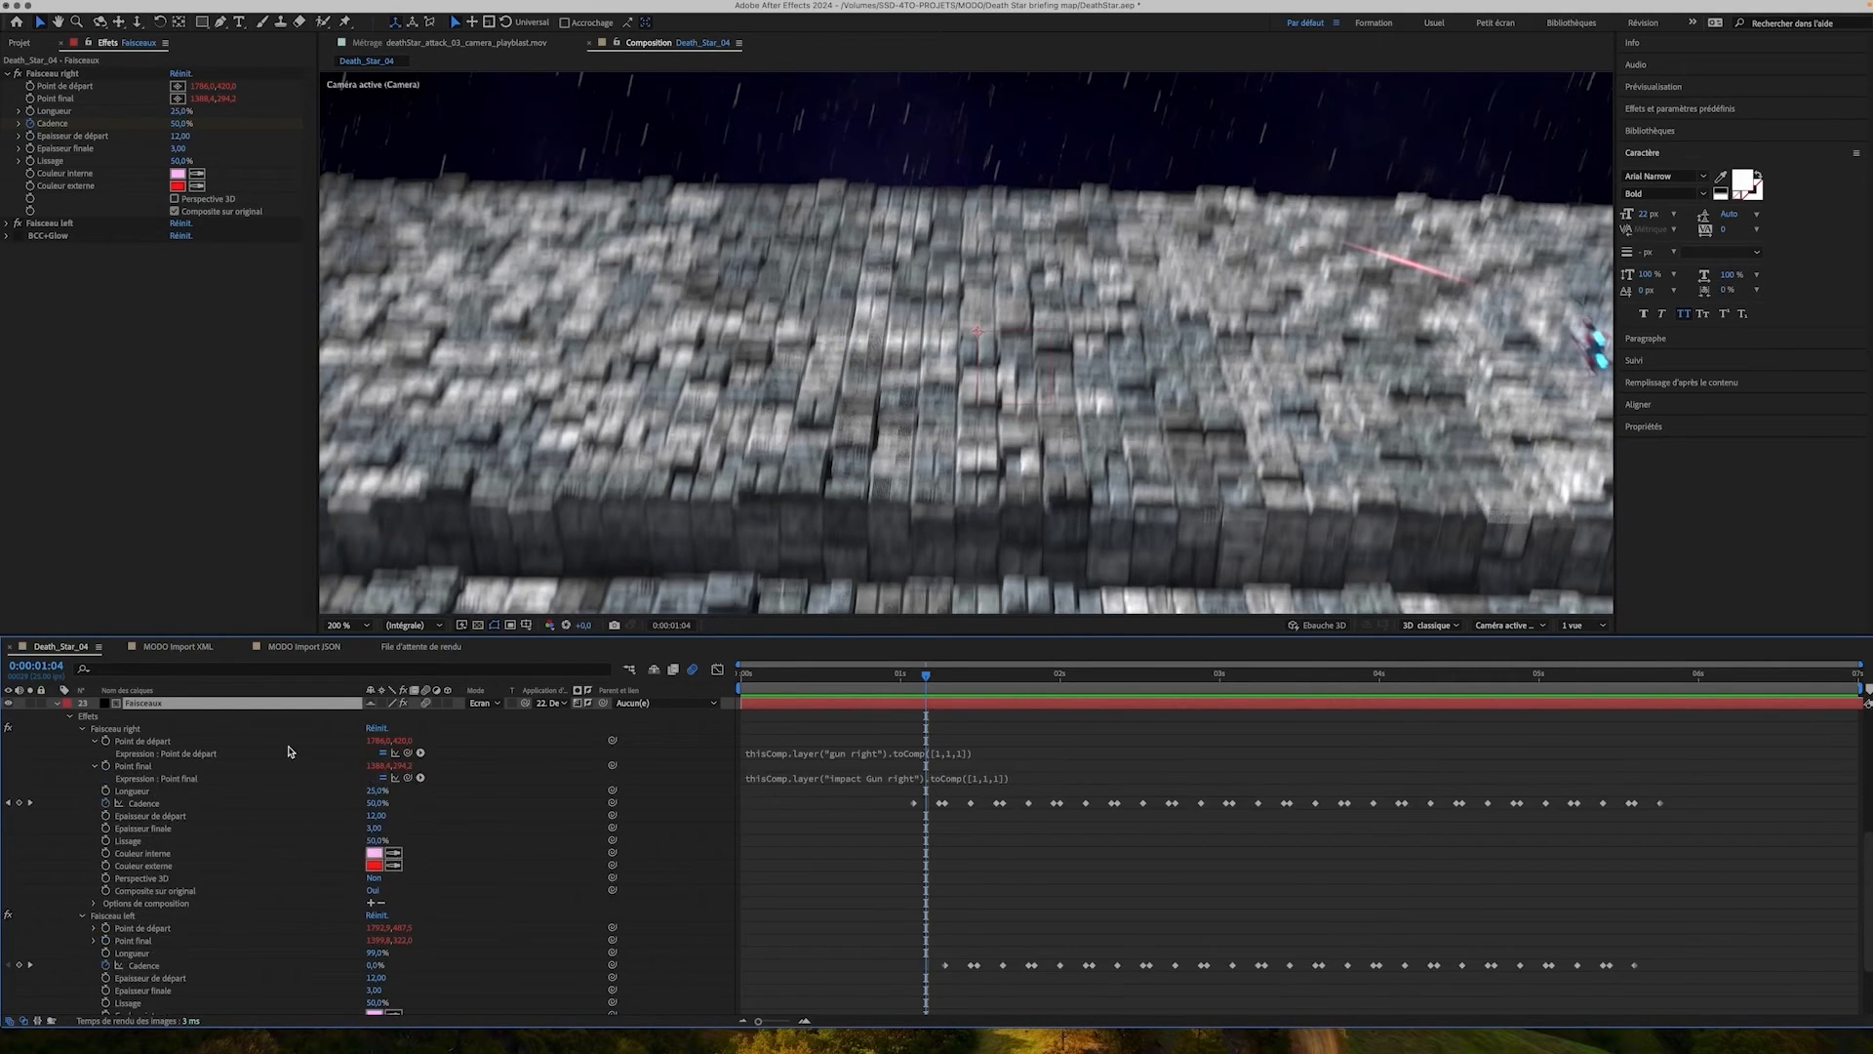
pyautogui.click(980, 754)
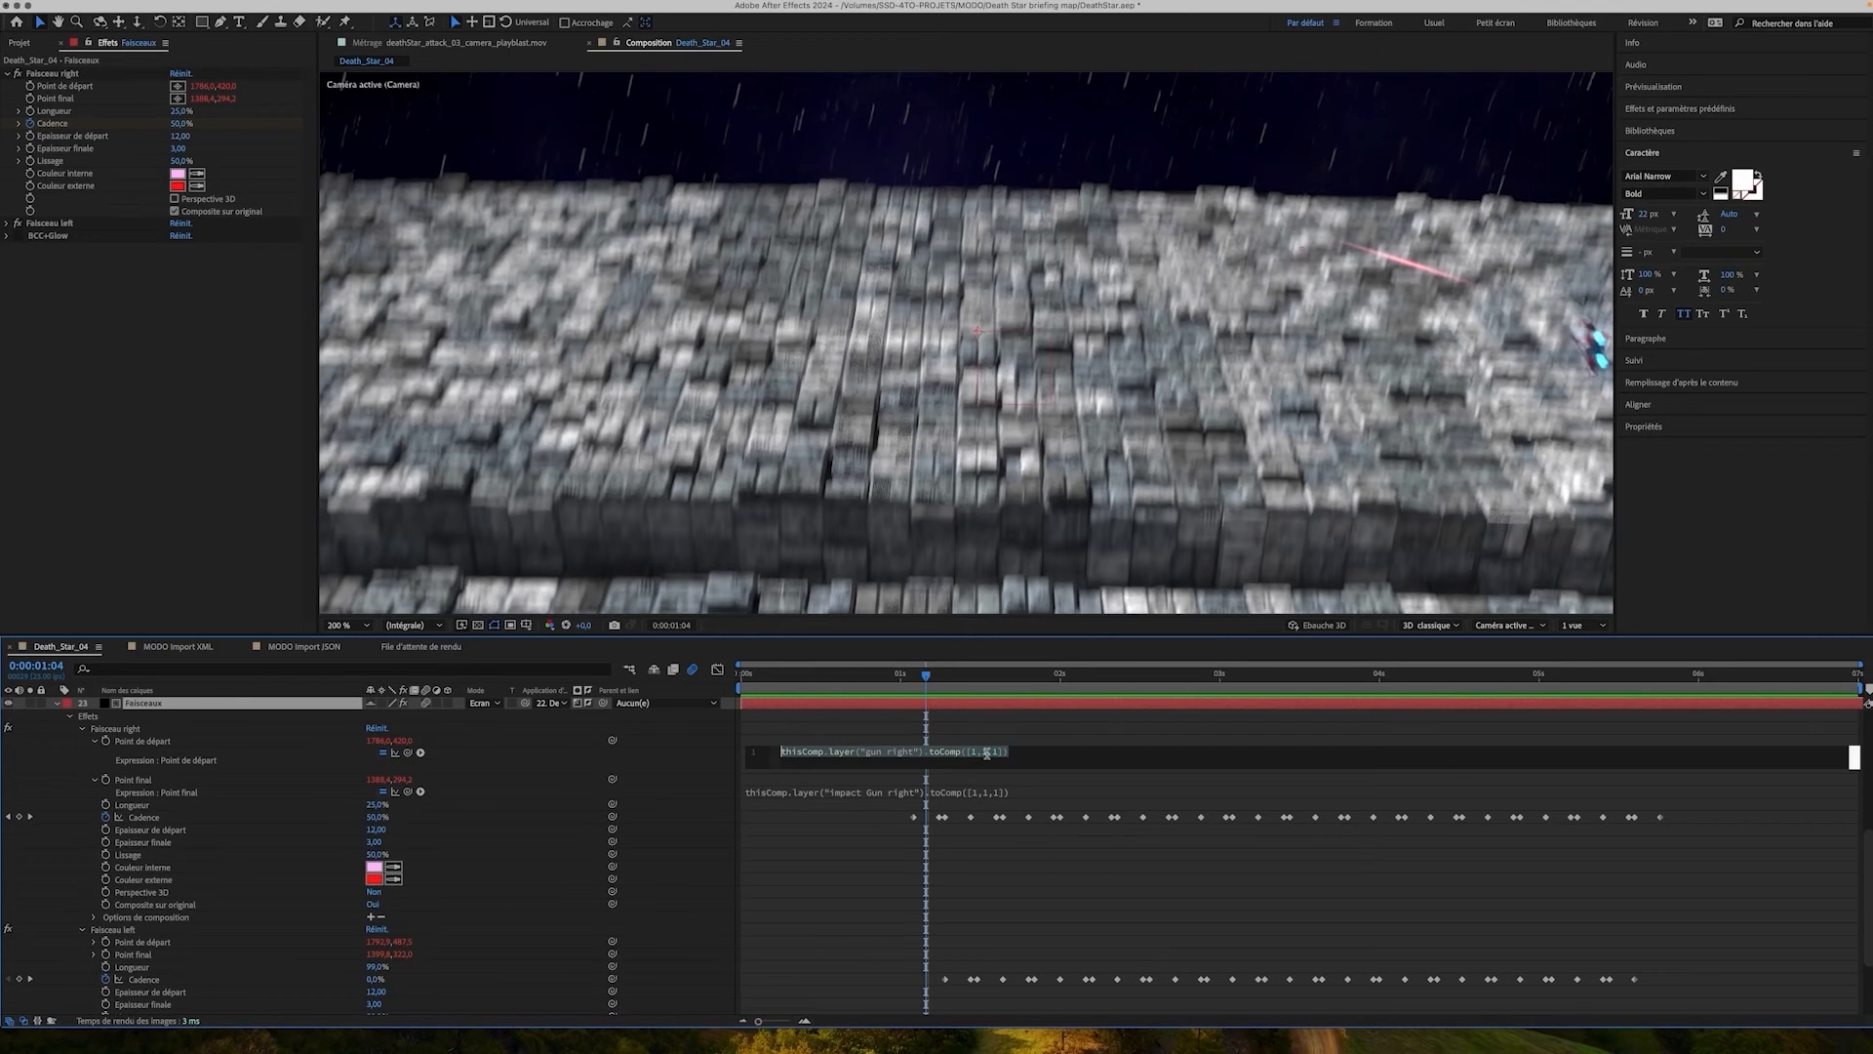
pyautogui.click(1047, 761)
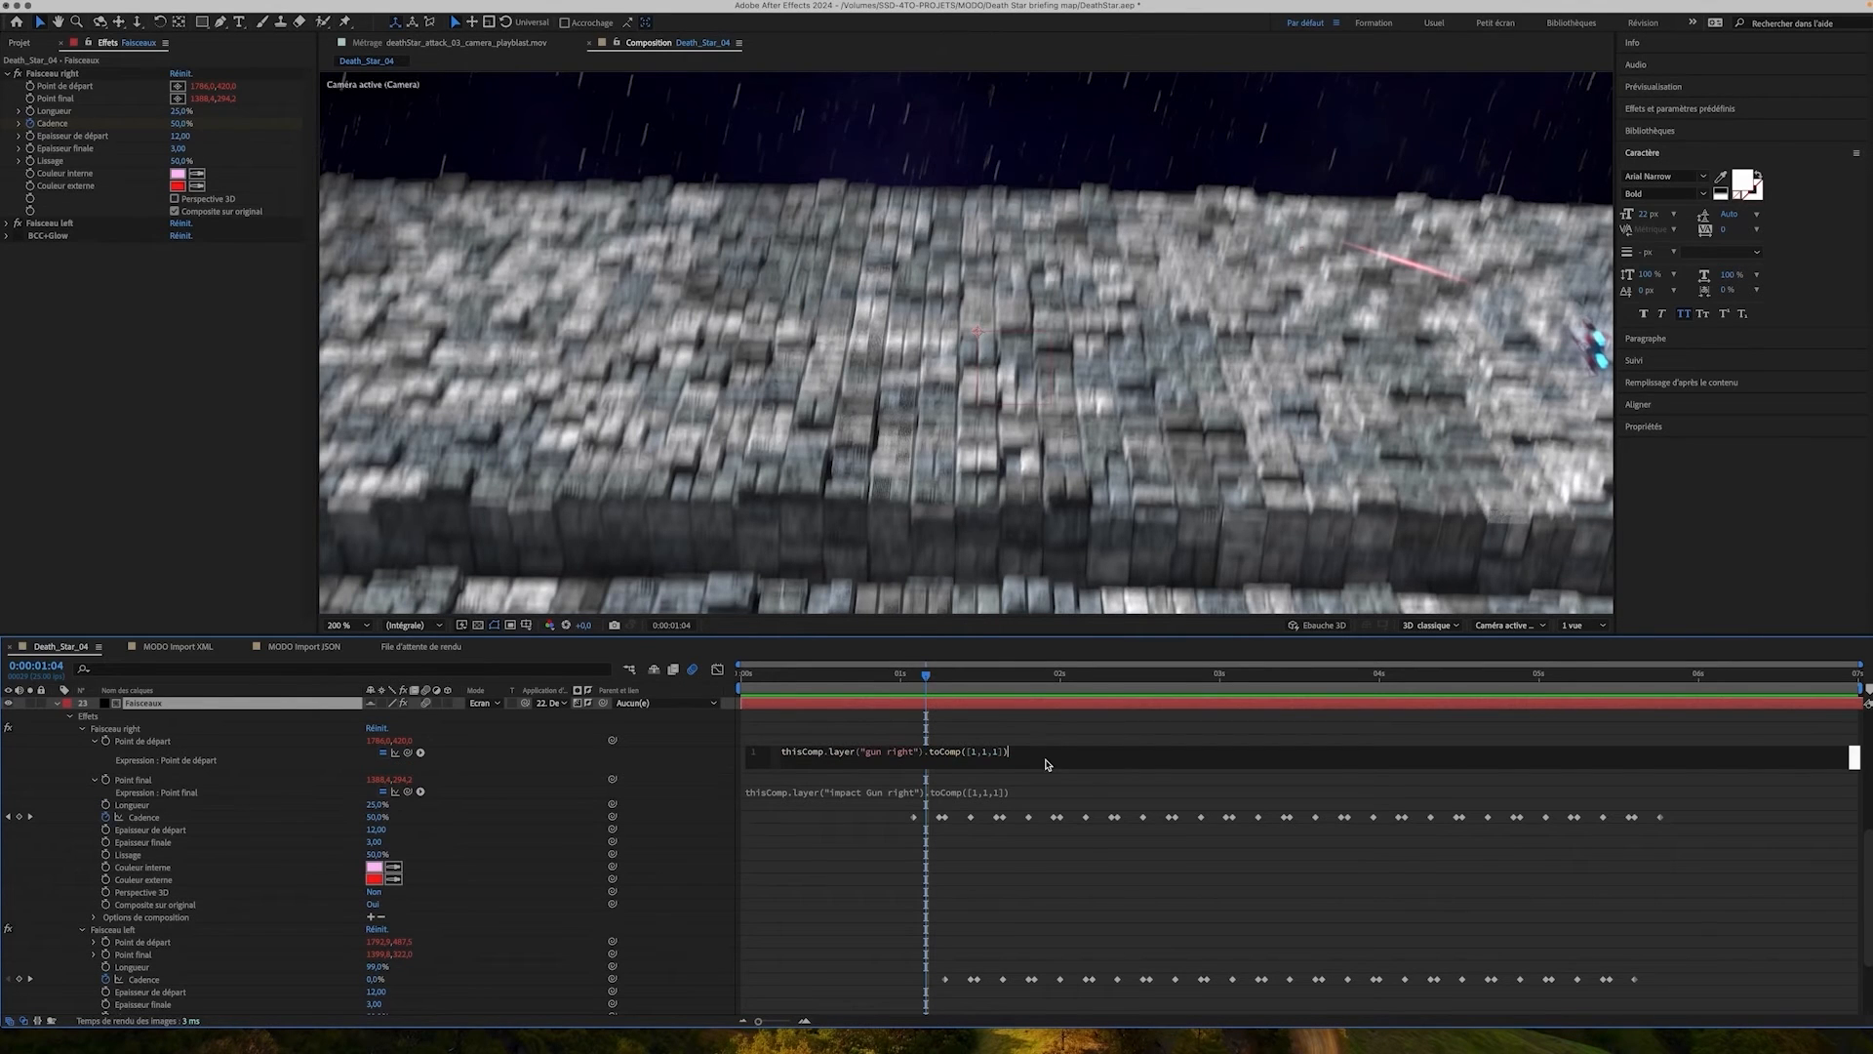
# Switch to the browser and skim the After Effects Scripting Guide's PropertyBase object page and table of contents
pyautogui.press('super+Tab')
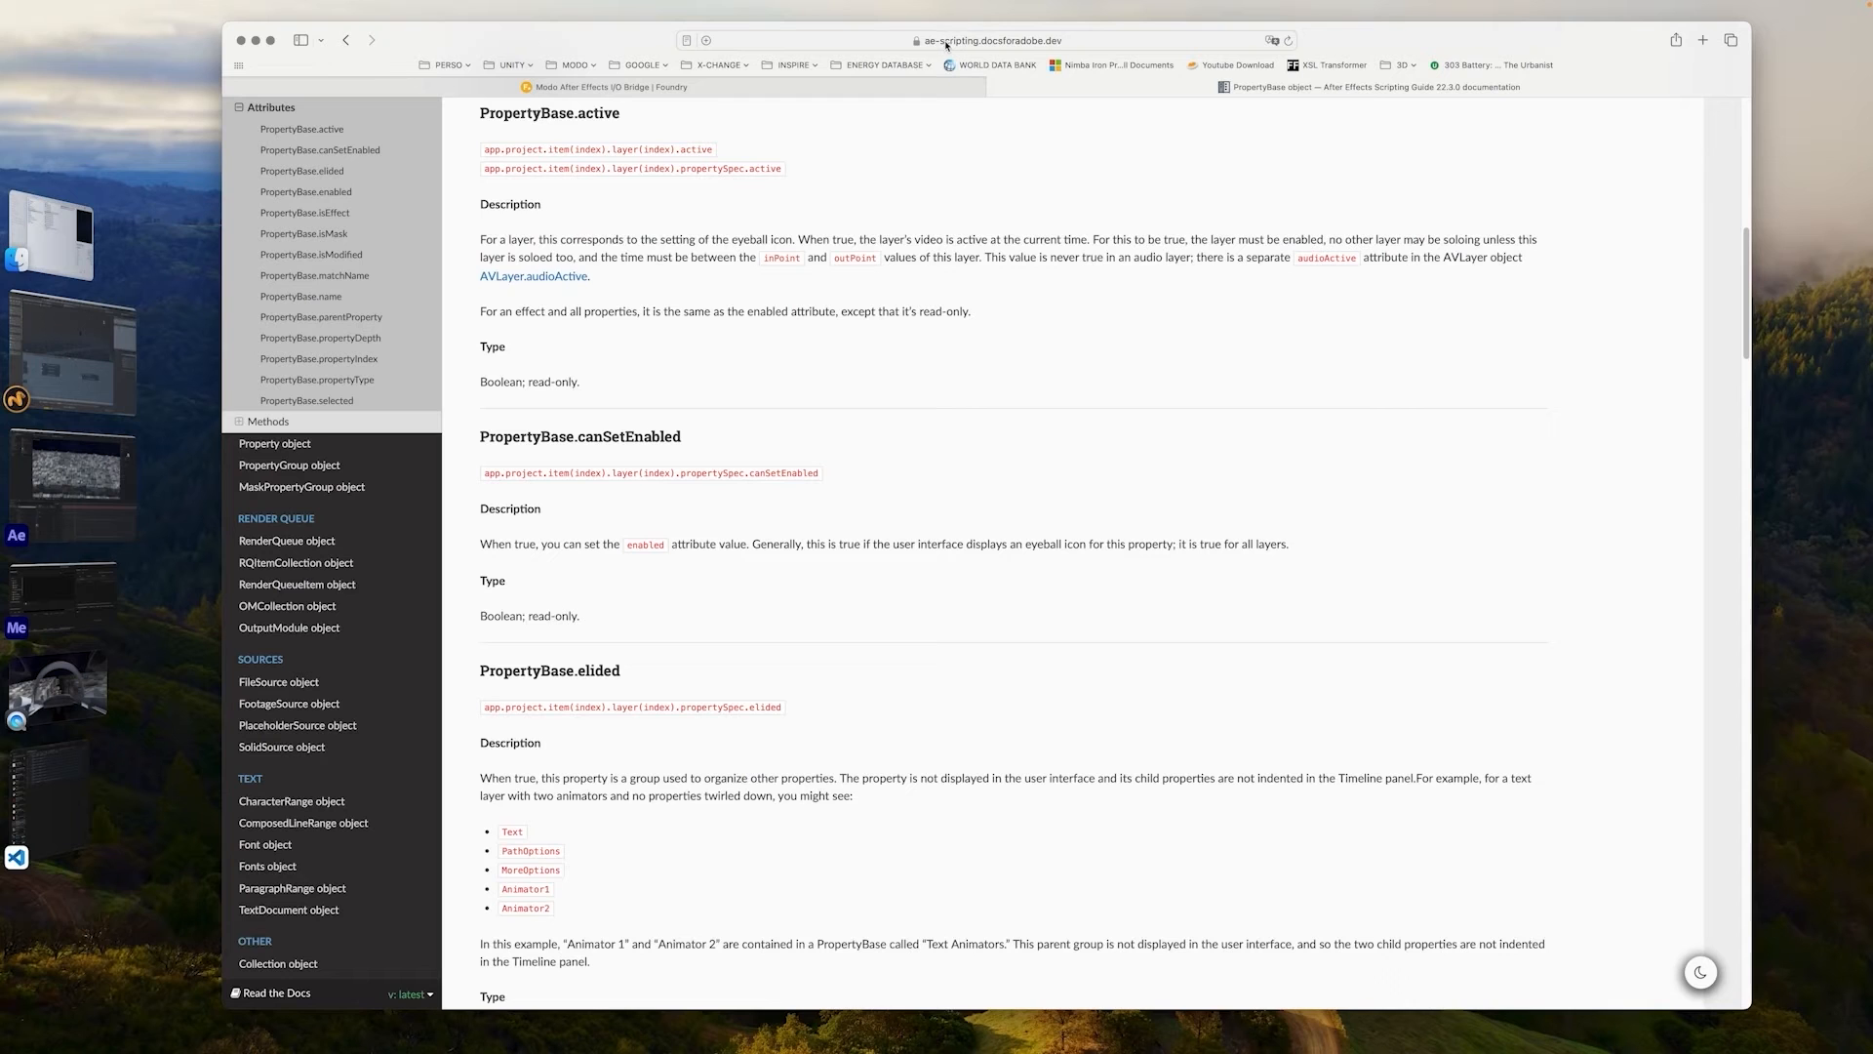
pyautogui.scroll(7, 1210, 252)
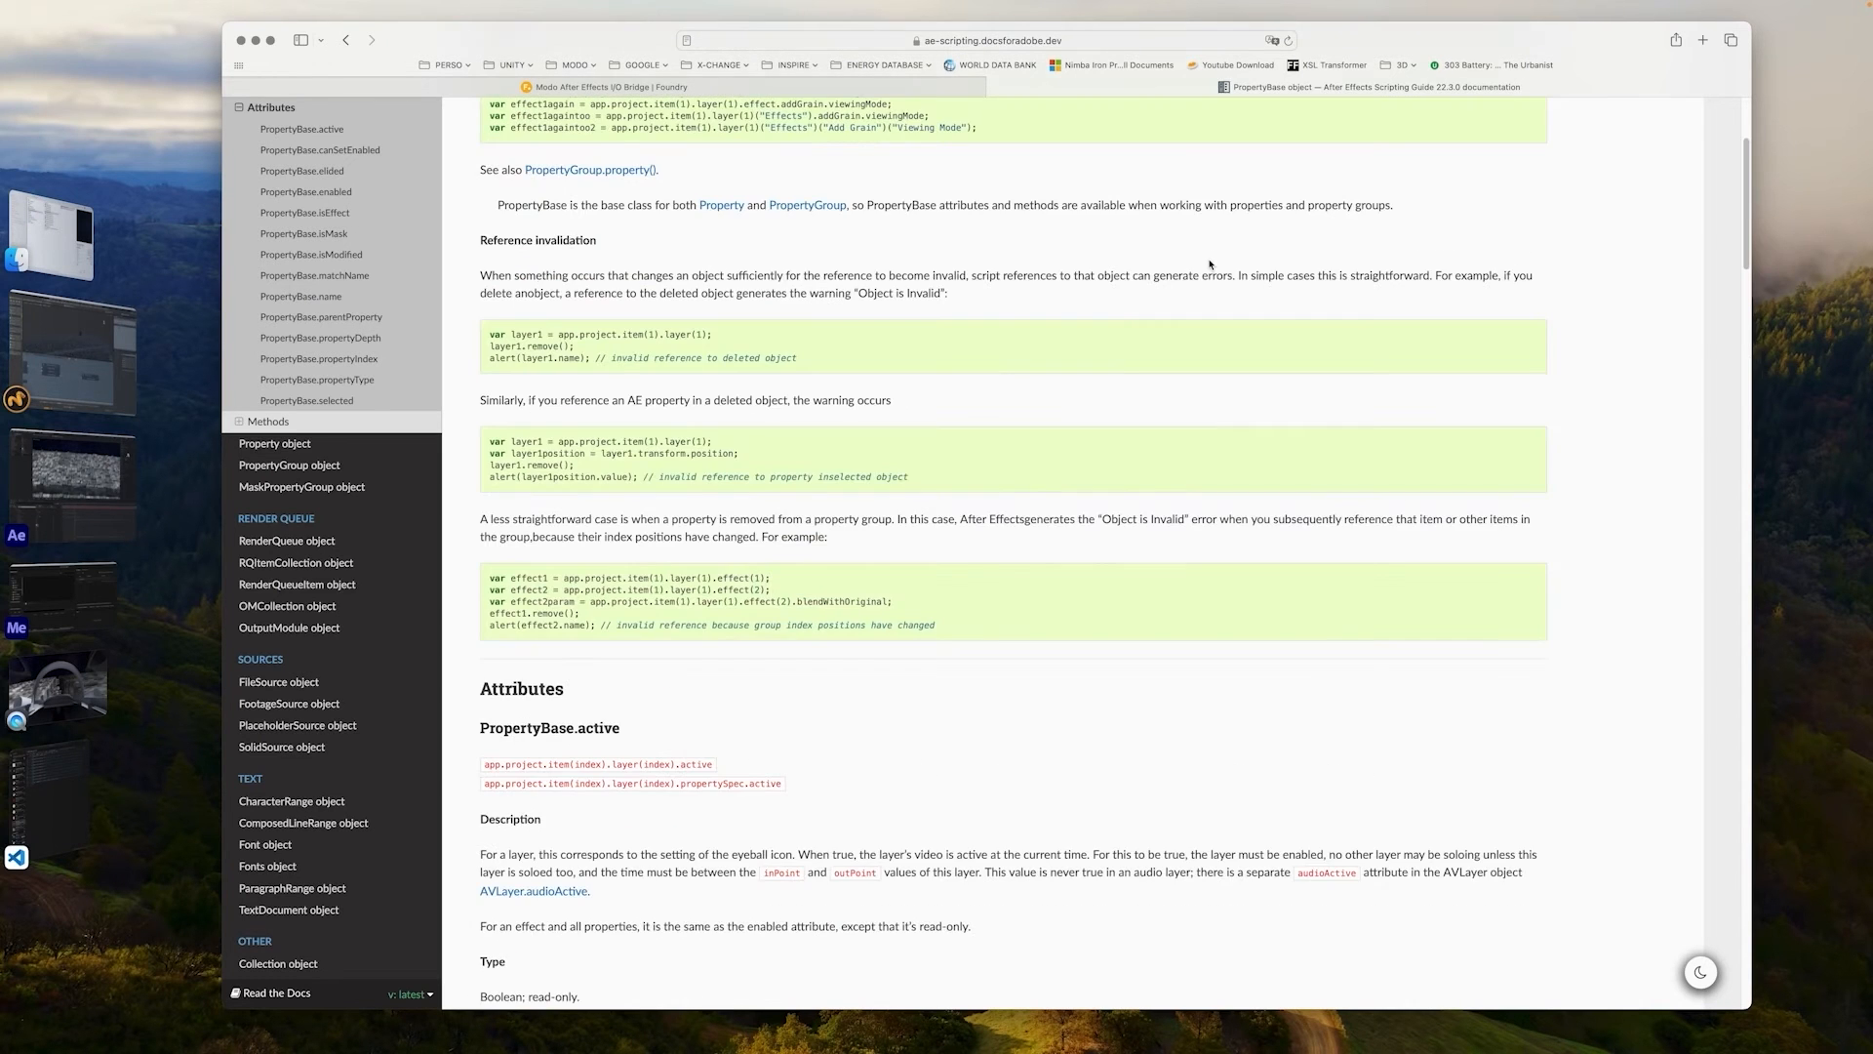
pyautogui.scroll(-14, 1215, 257)
pyautogui.scroll(10, 368, 230)
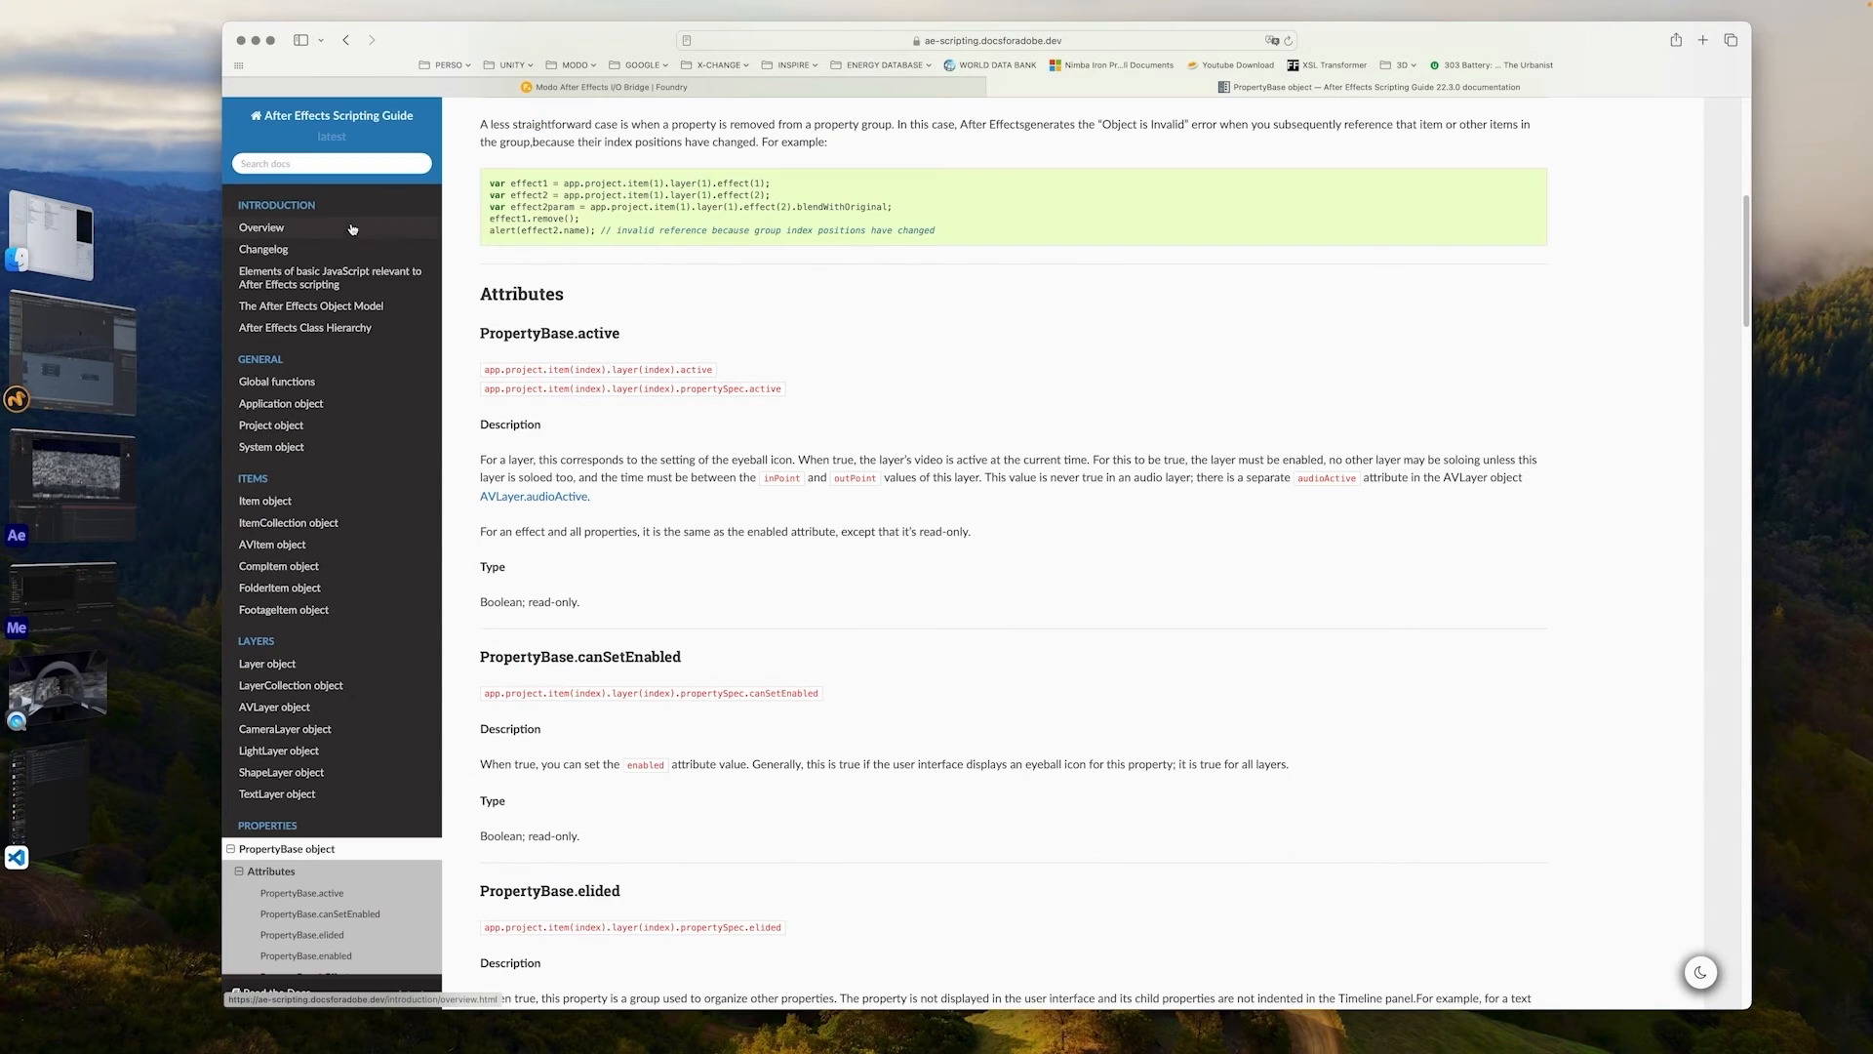
pyautogui.scroll(-6, 353, 228)
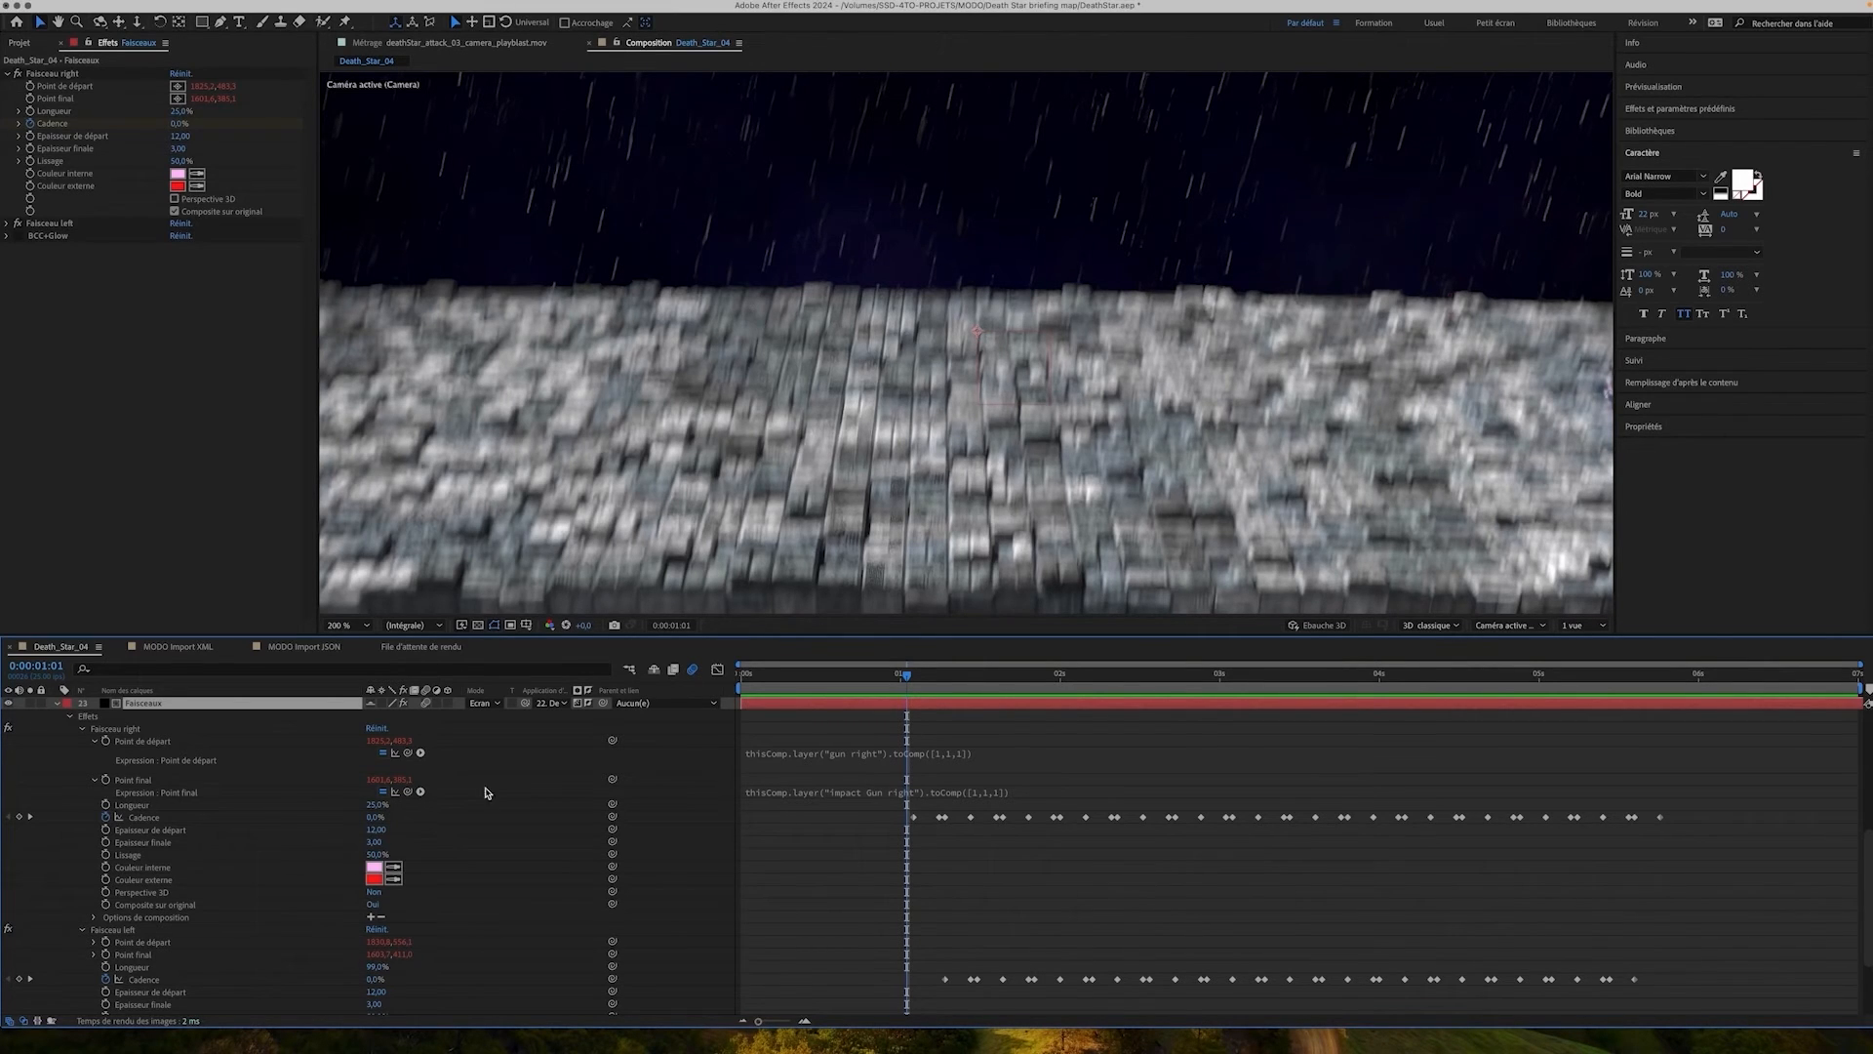
# Recheck the Faisceau right point expressions, then select its Cadence keyframes and scrub to 0:00:01:10 to follow the laser beam
pyautogui.click(843, 754)
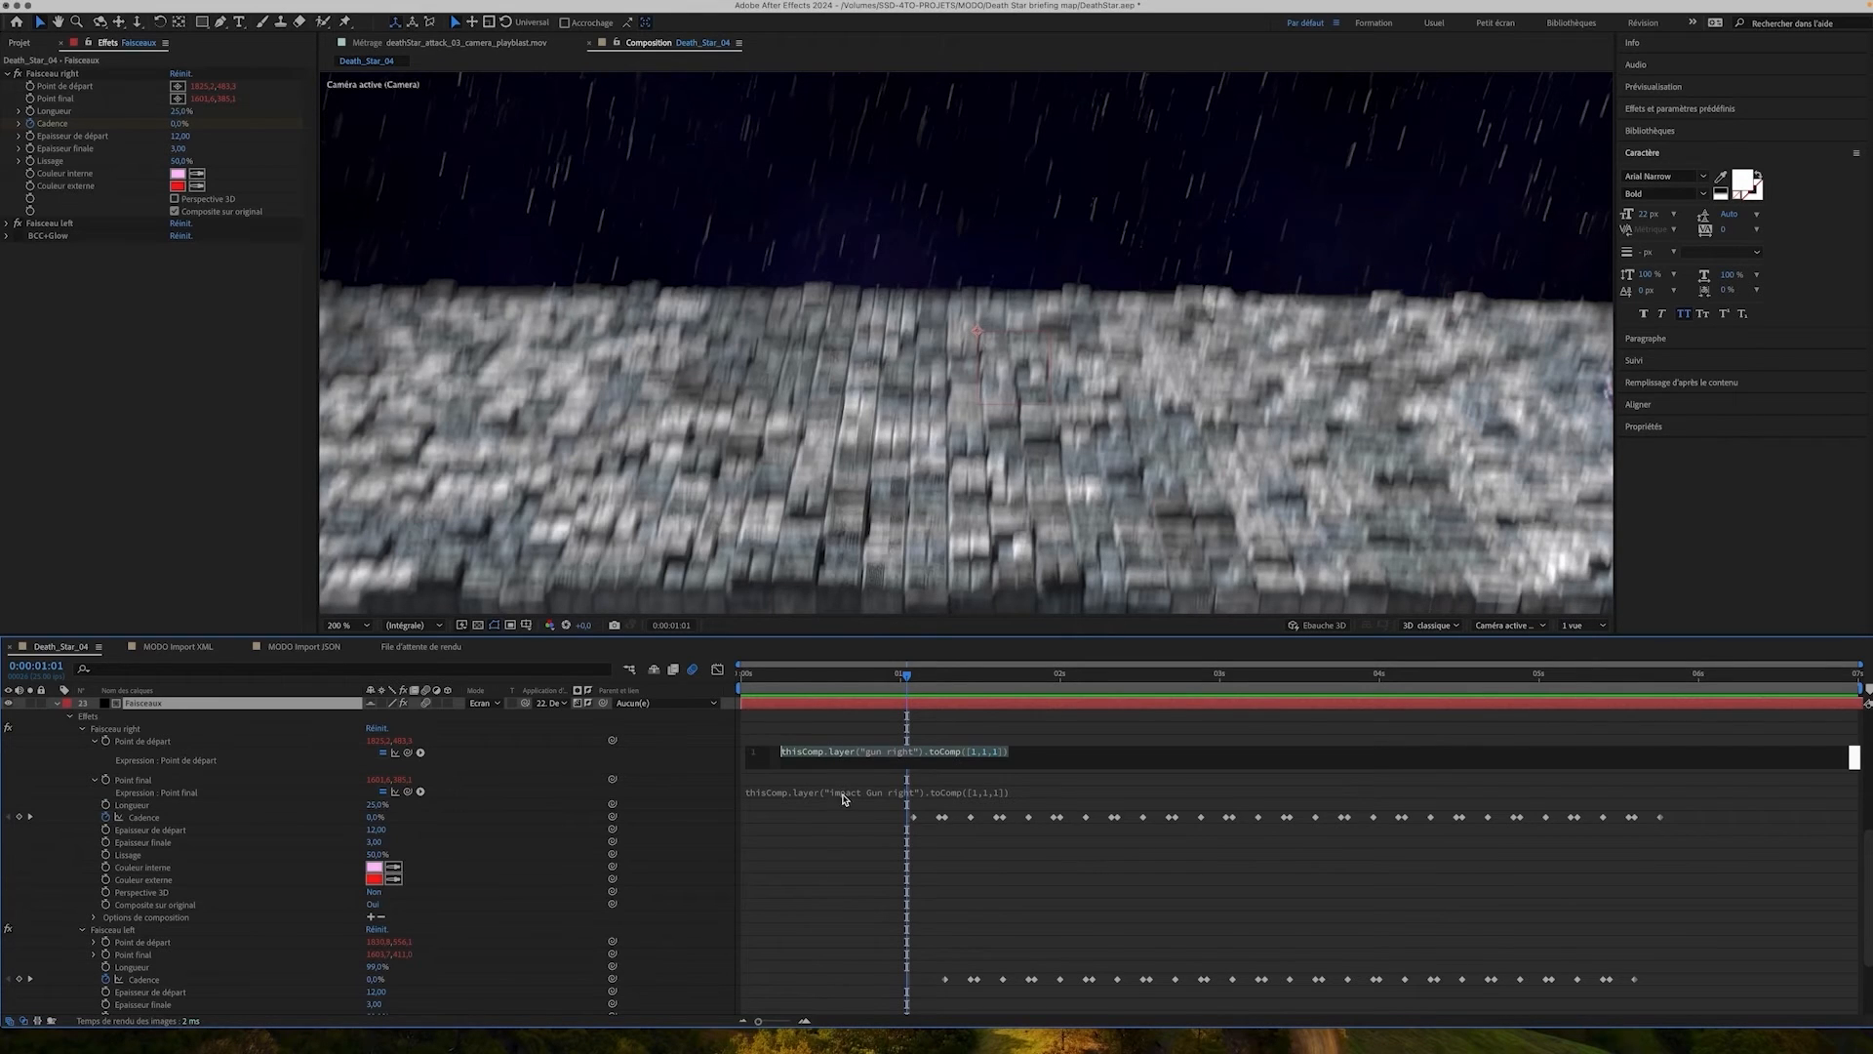
pyautogui.click(843, 794)
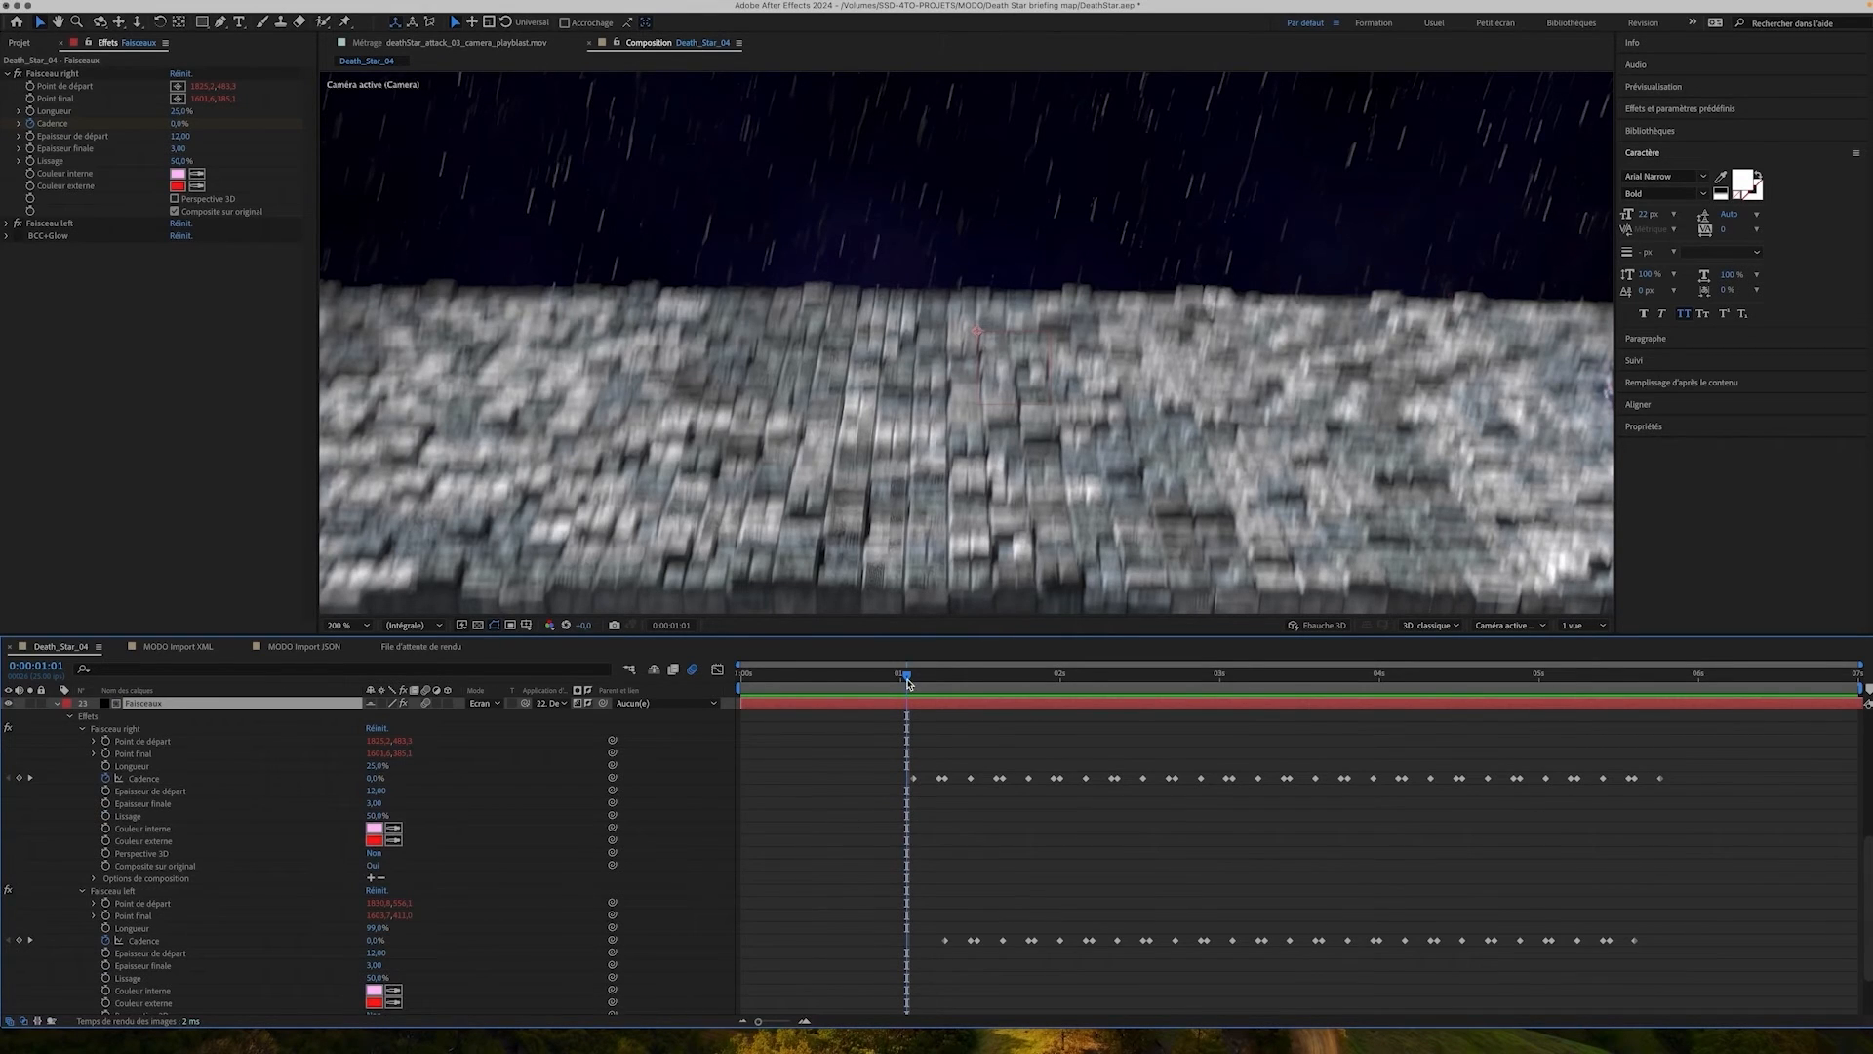
pyautogui.moveTo(907, 683)
pyautogui.mouseDown()
pyautogui.moveTo(969, 671)
pyautogui.moveTo(932, 673)
pyautogui.mouseUp()
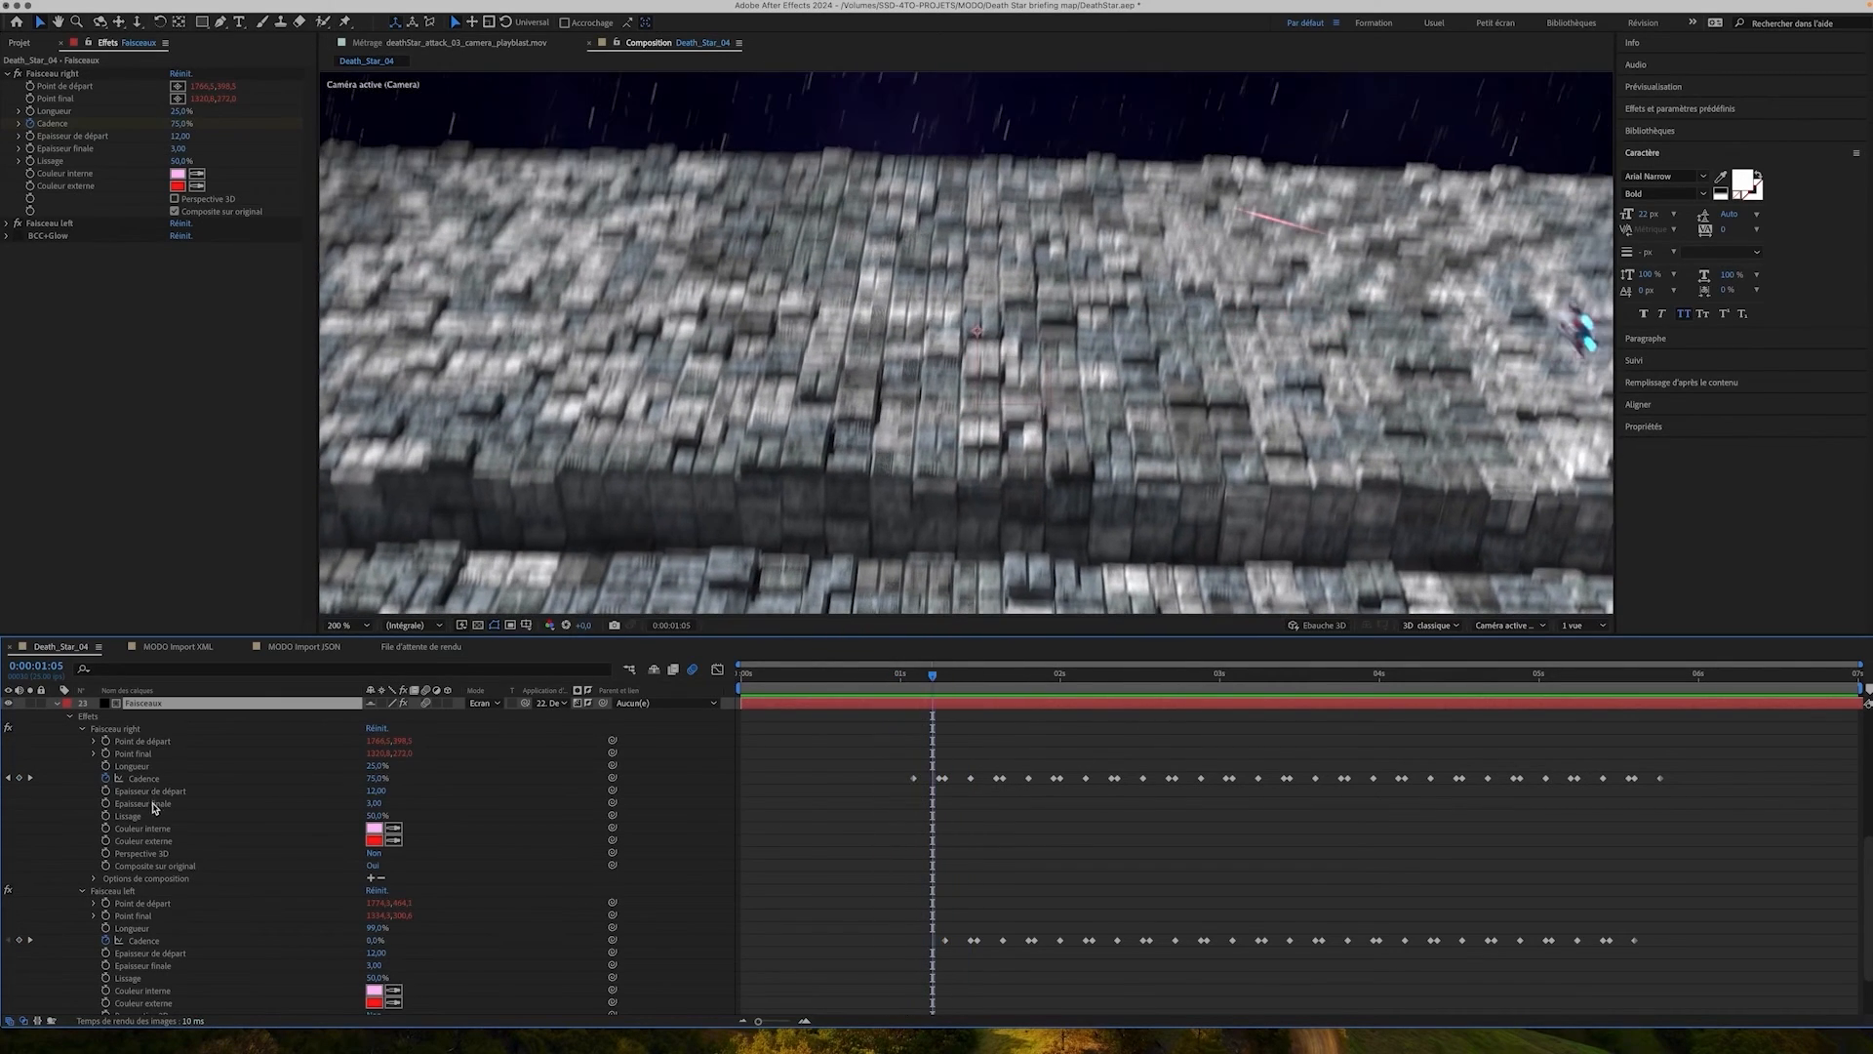
pyautogui.click(144, 778)
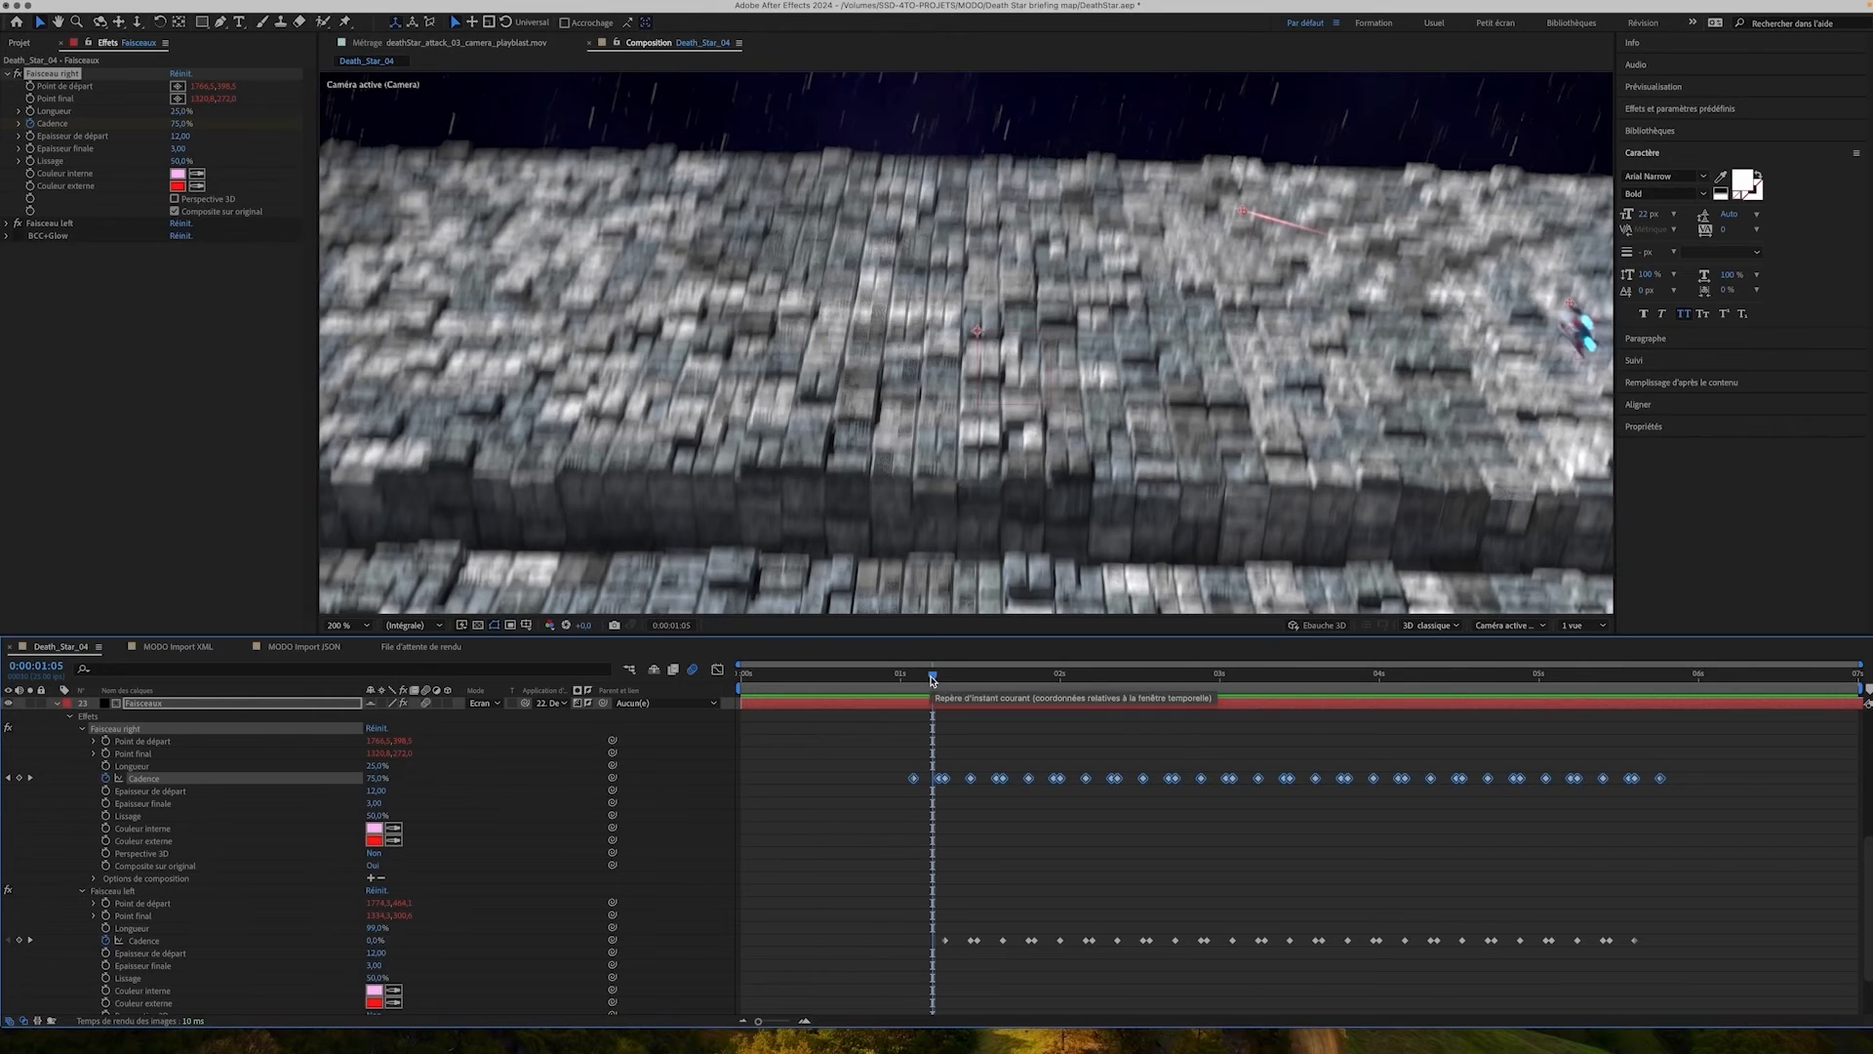
pyautogui.moveTo(928, 675)
pyautogui.mouseDown()
pyautogui.moveTo(904, 670)
pyautogui.moveTo(965, 674)
pyautogui.mouseUp()
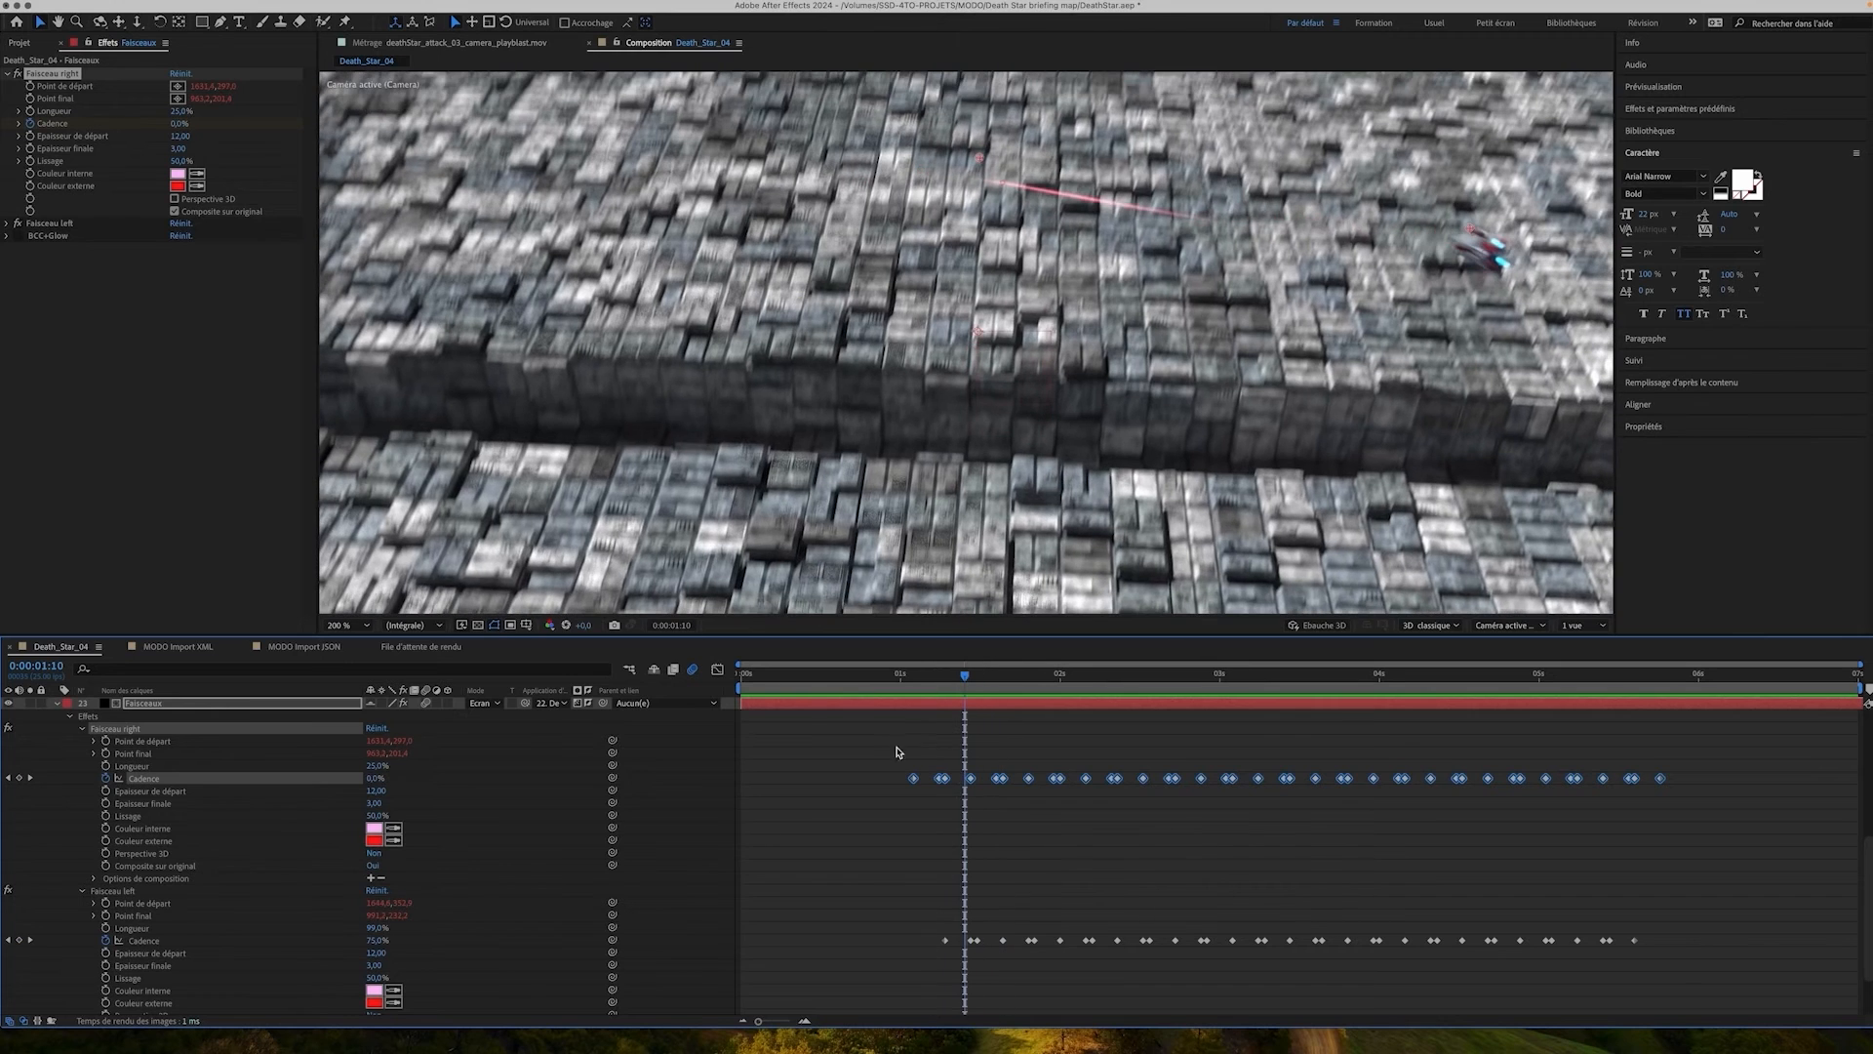
# Fold the Faisceaux layer's effect properties and turn on the Explosions layer
pyautogui.click(83, 734)
pyautogui.click(84, 756)
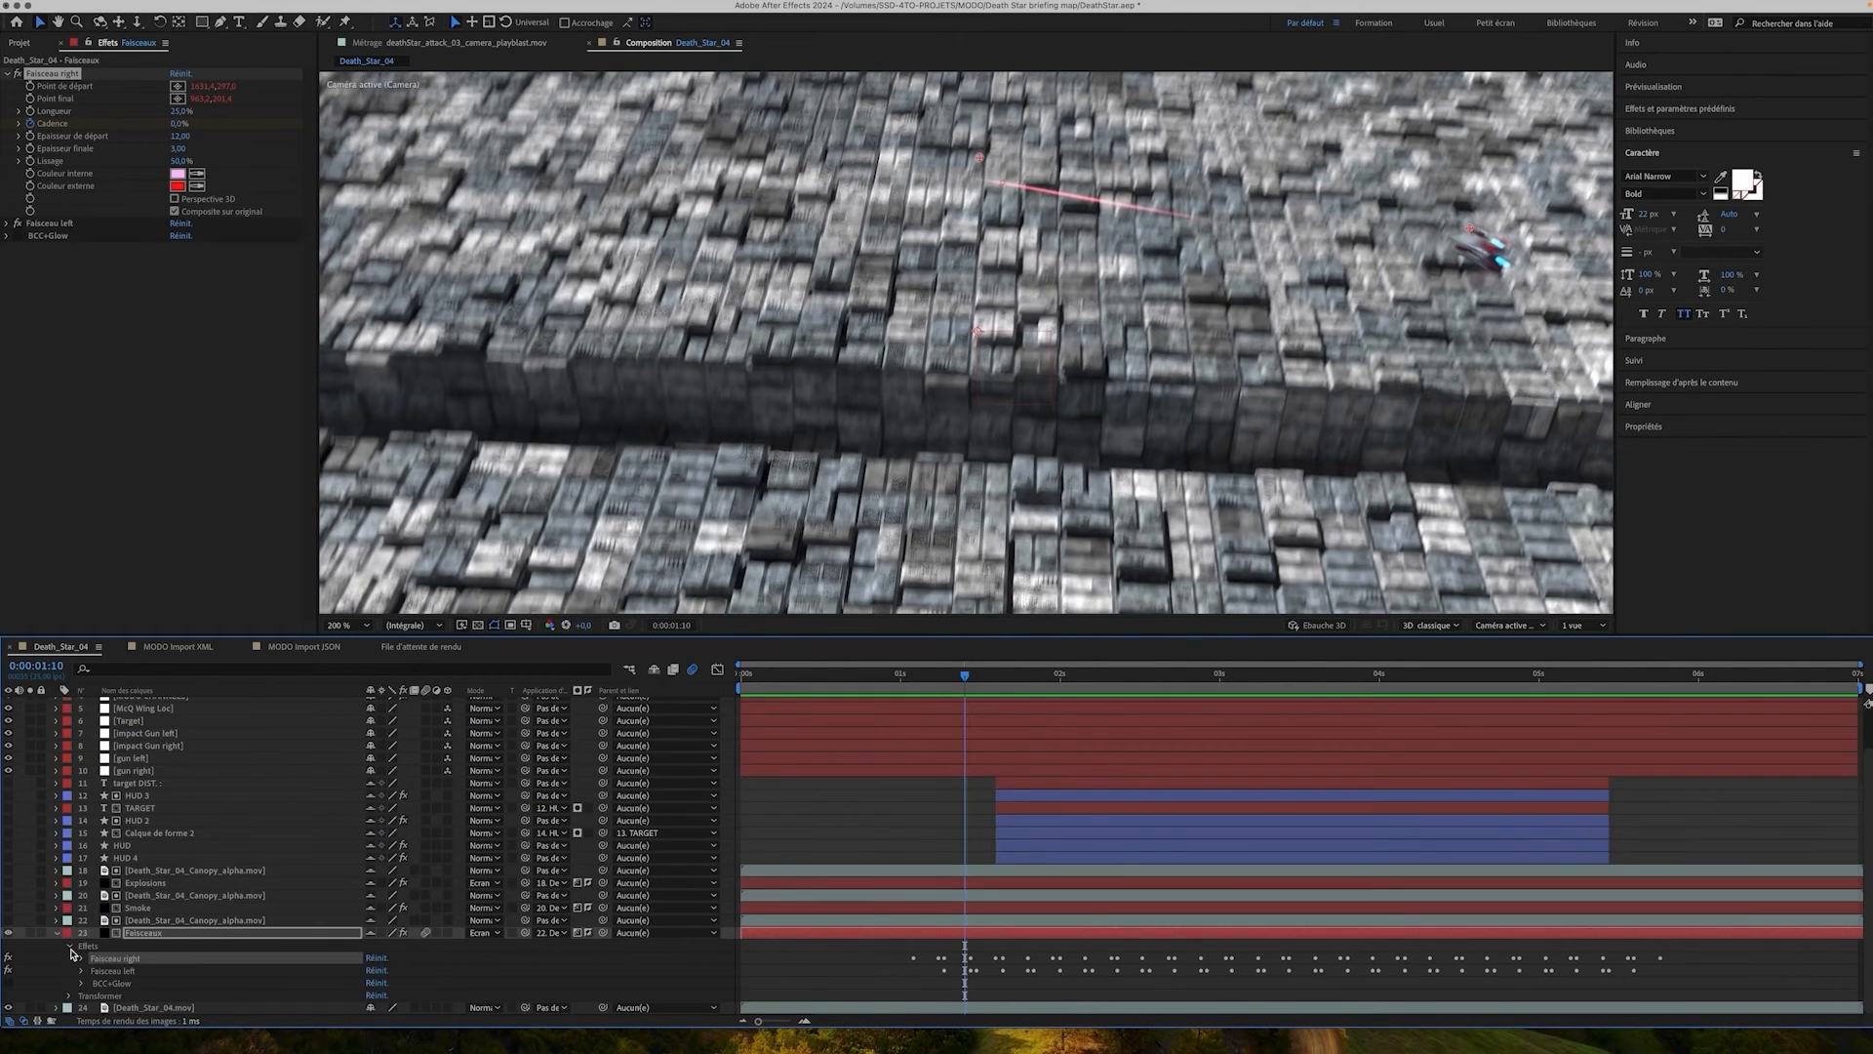
pyautogui.click(69, 946)
pyautogui.click(56, 970)
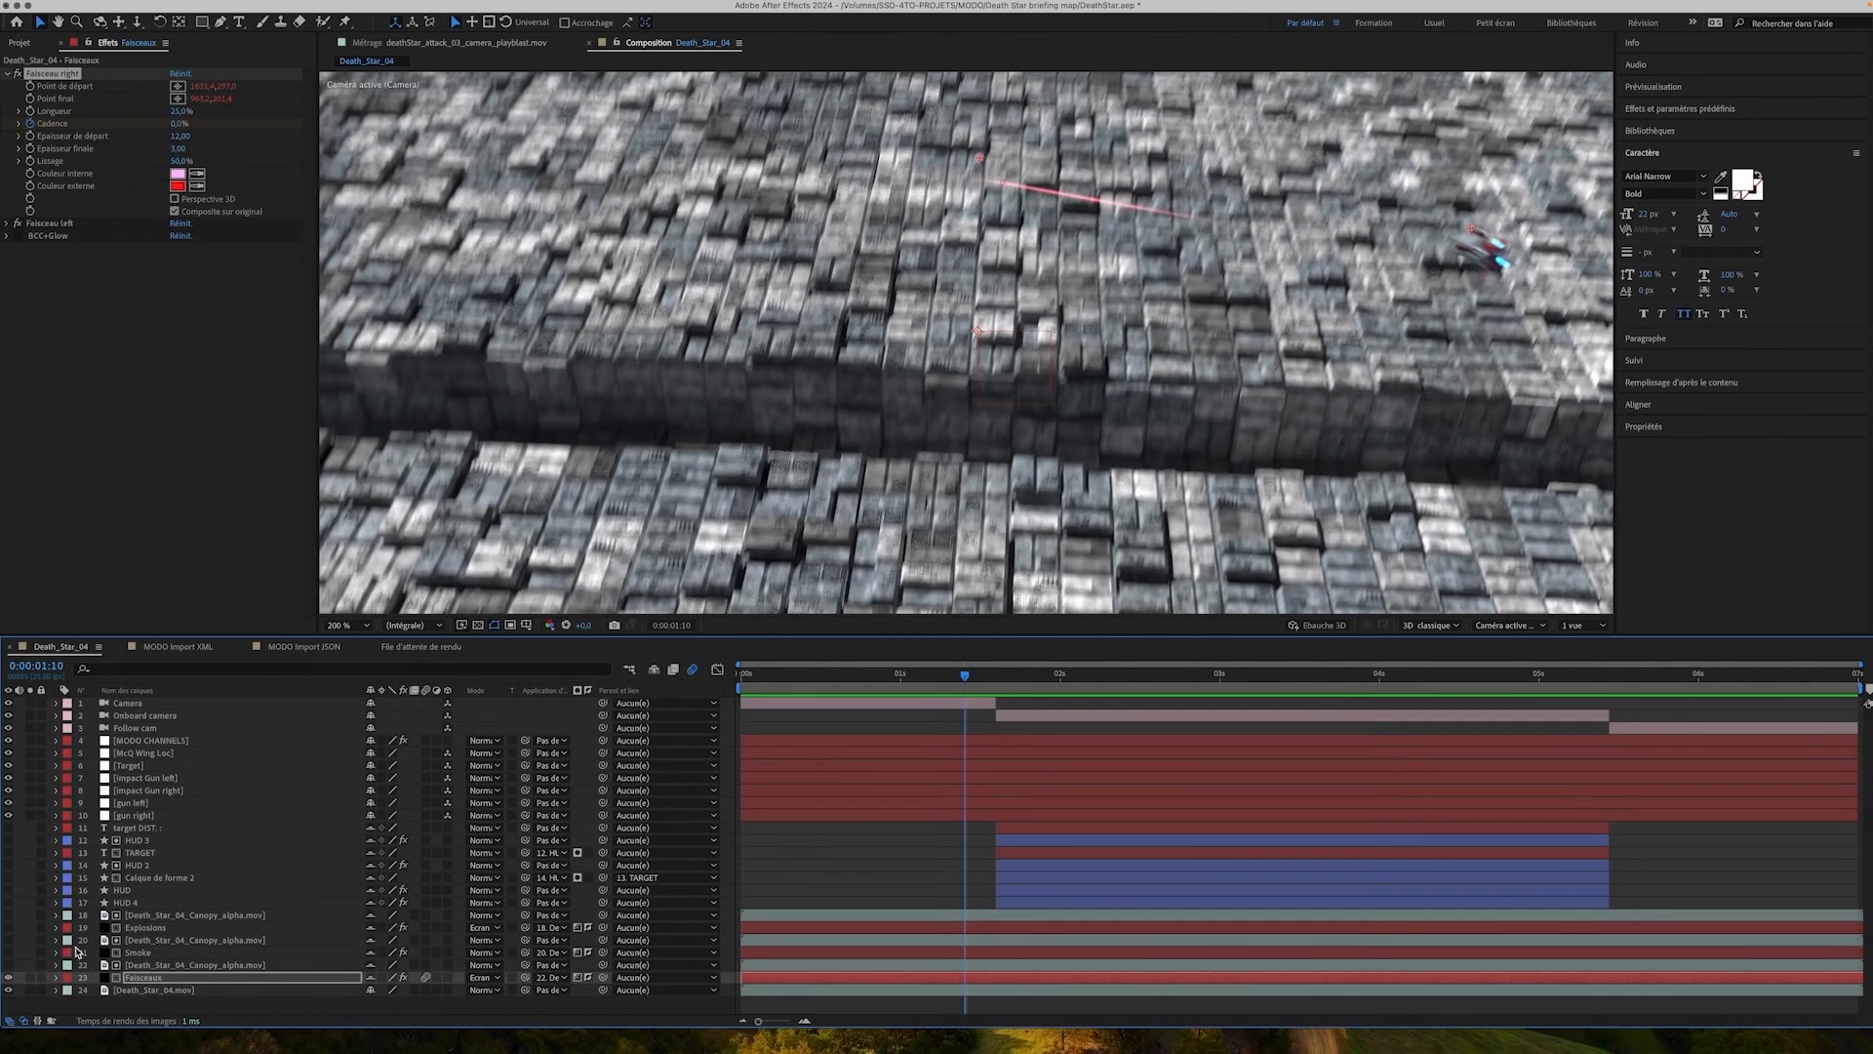
pyautogui.click(9, 928)
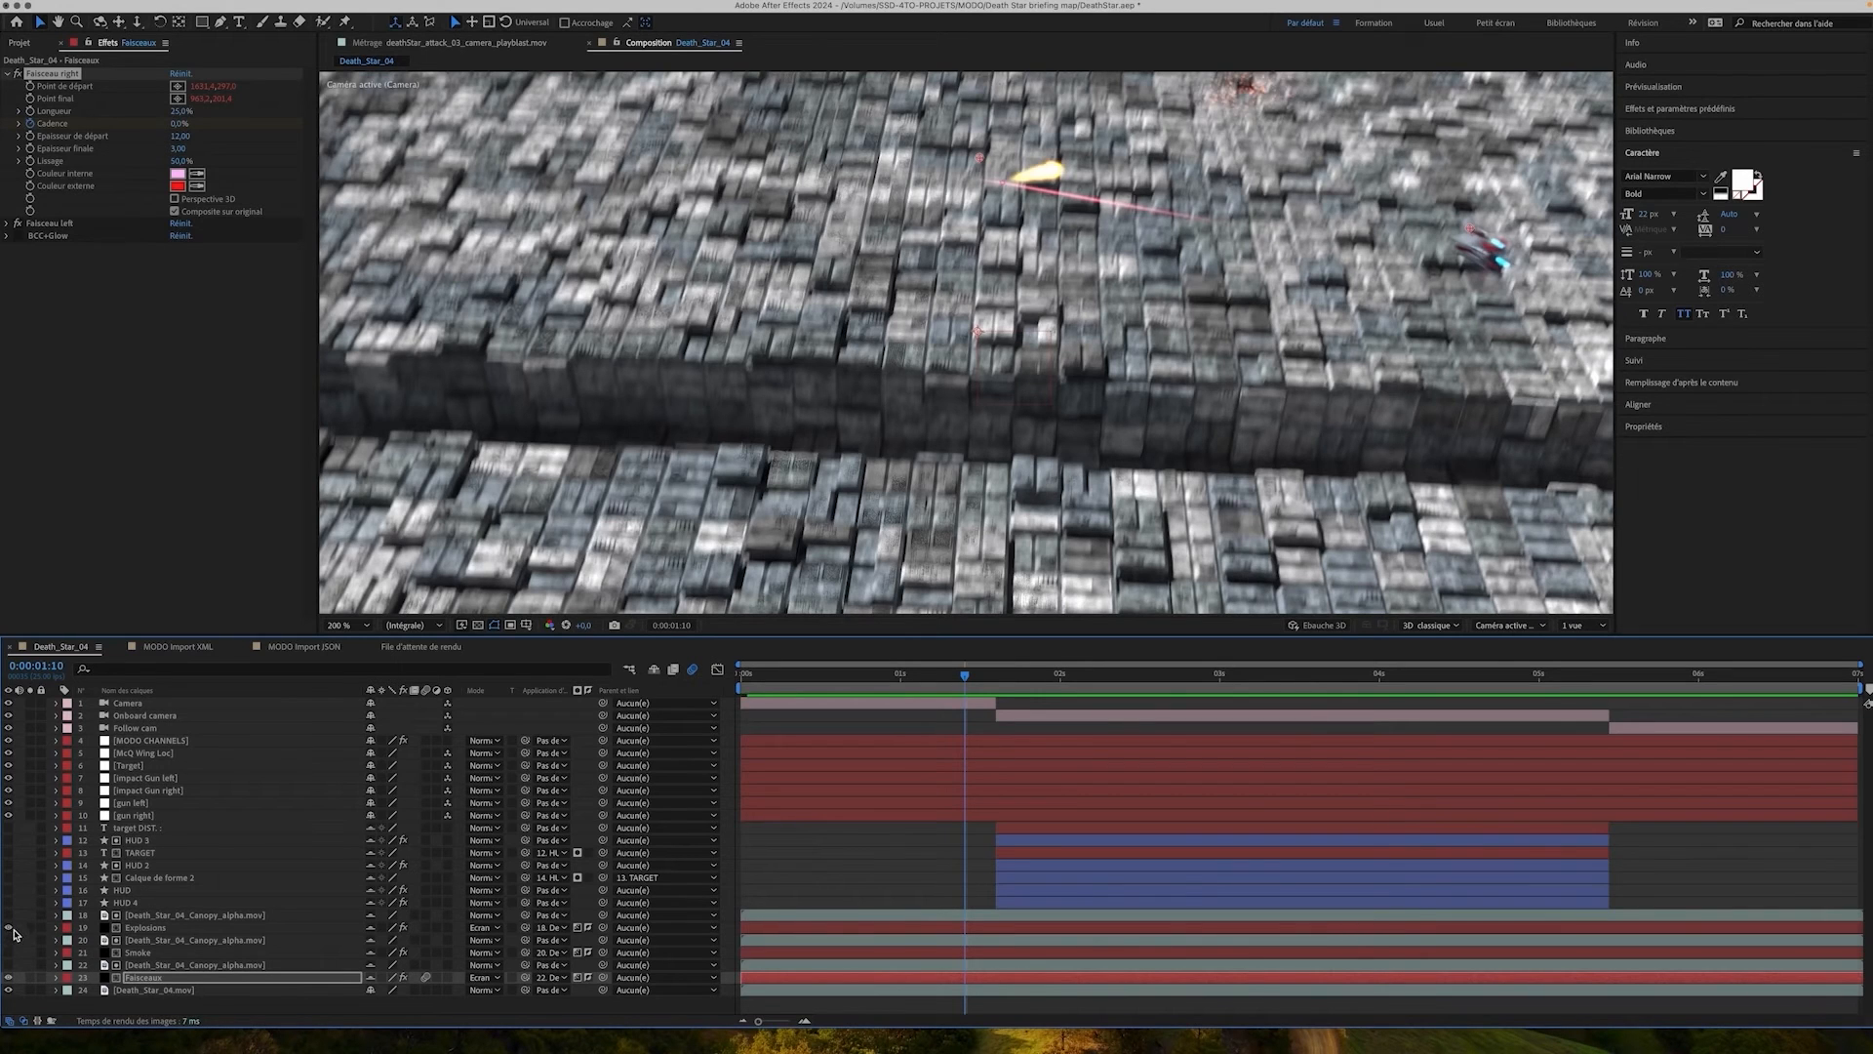
# Expand the Explosions layer to examine the Explosions right effect and its Birth Rate expression, then fold the effect groups
pyautogui.click(61, 931)
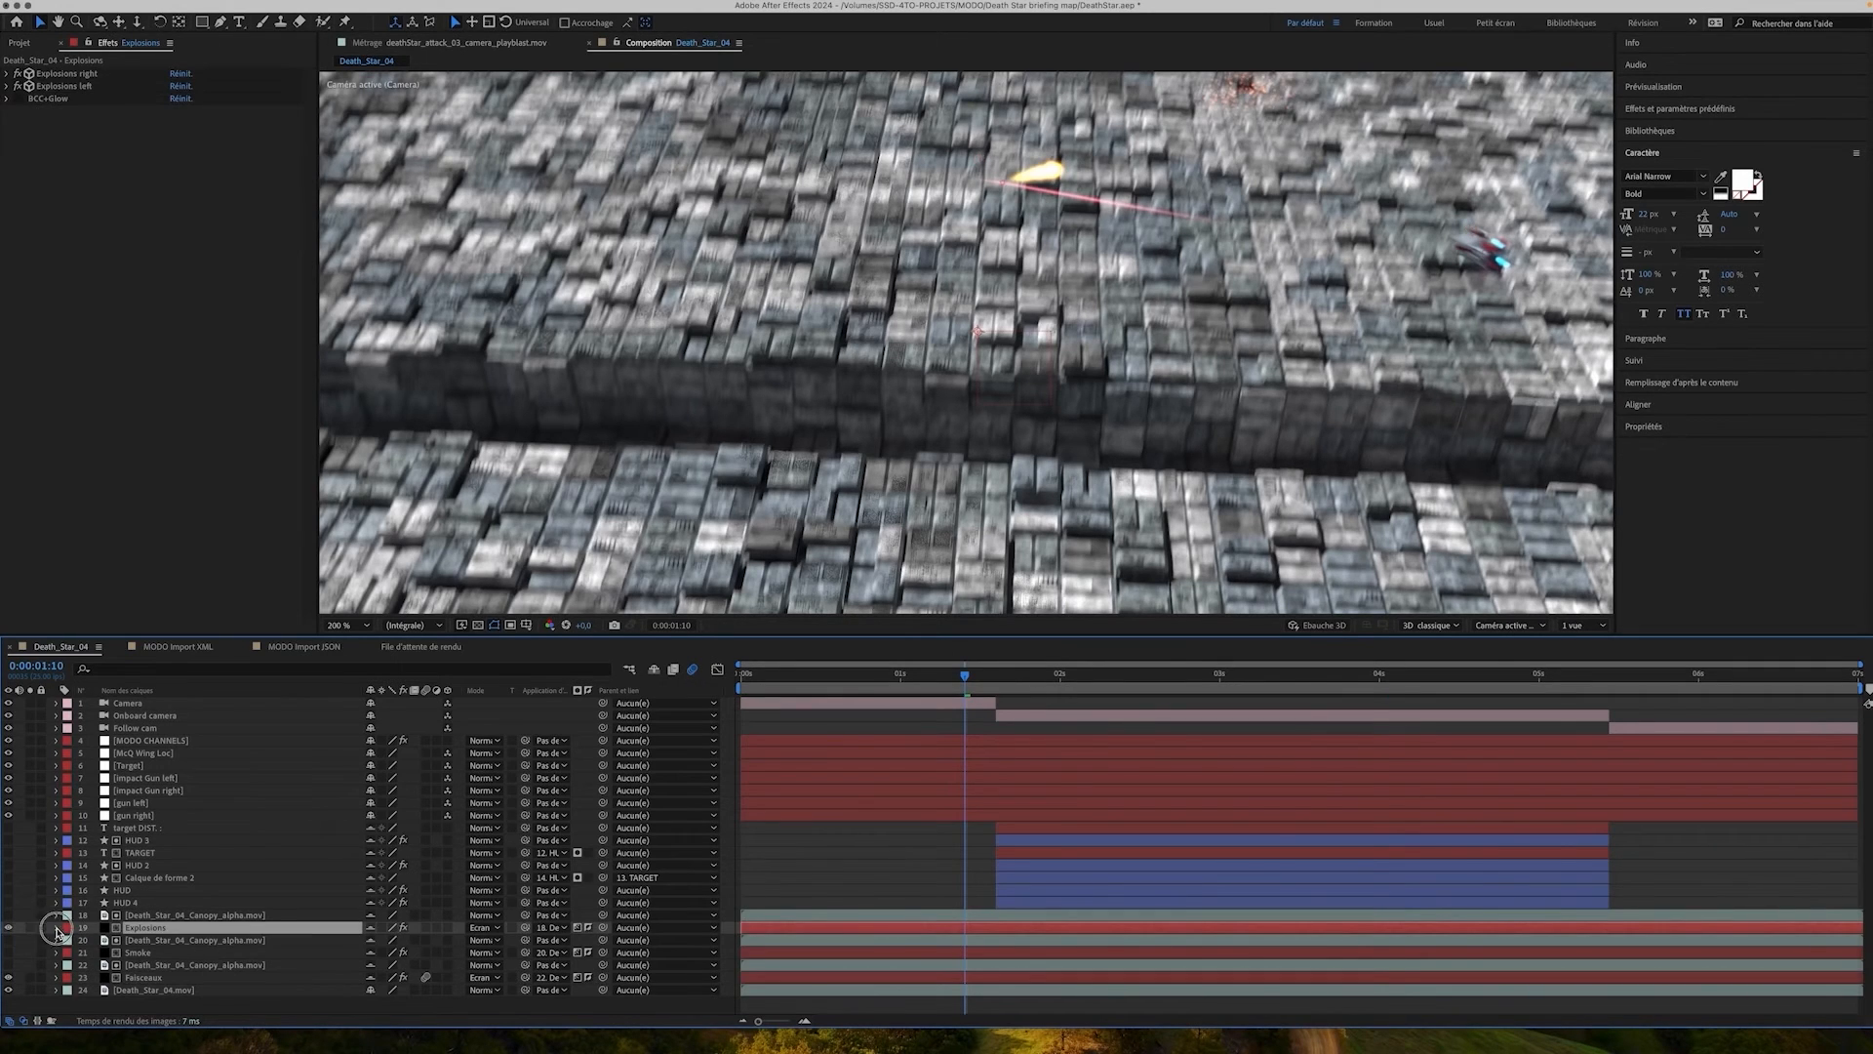
pyautogui.click(57, 928)
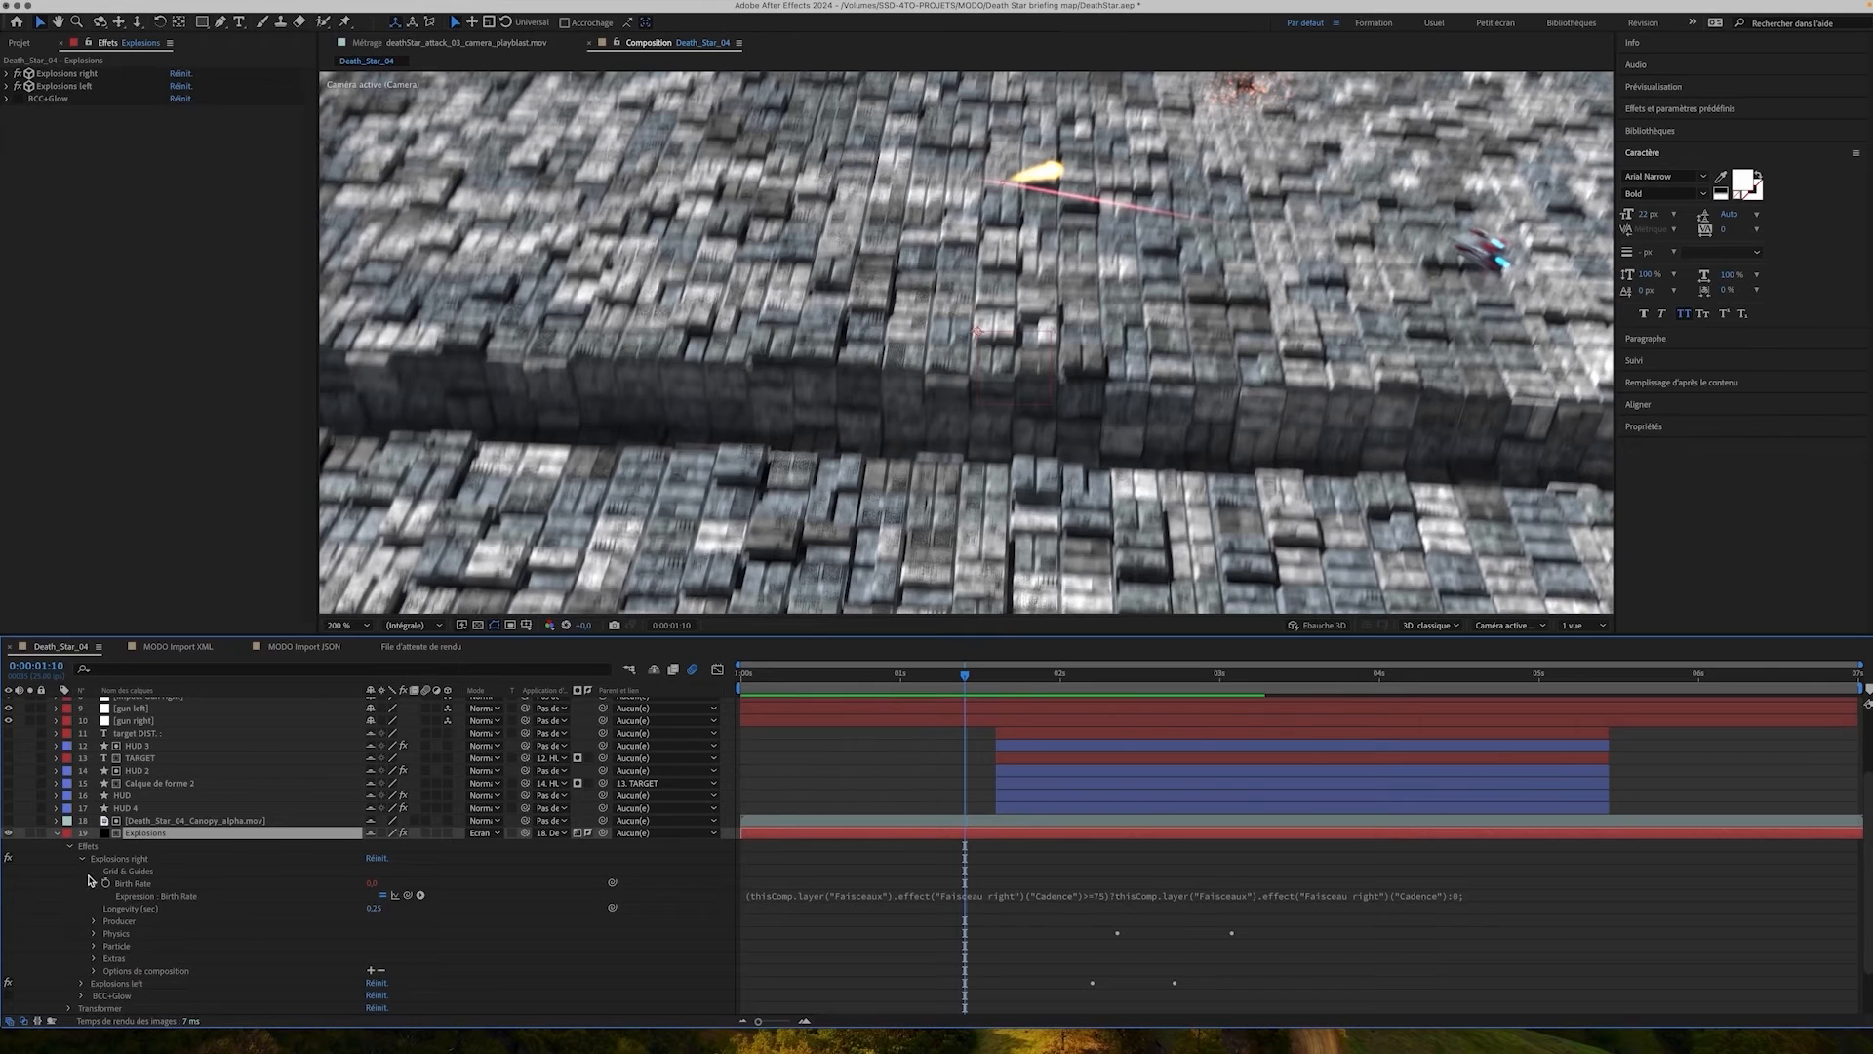
pyautogui.click(83, 860)
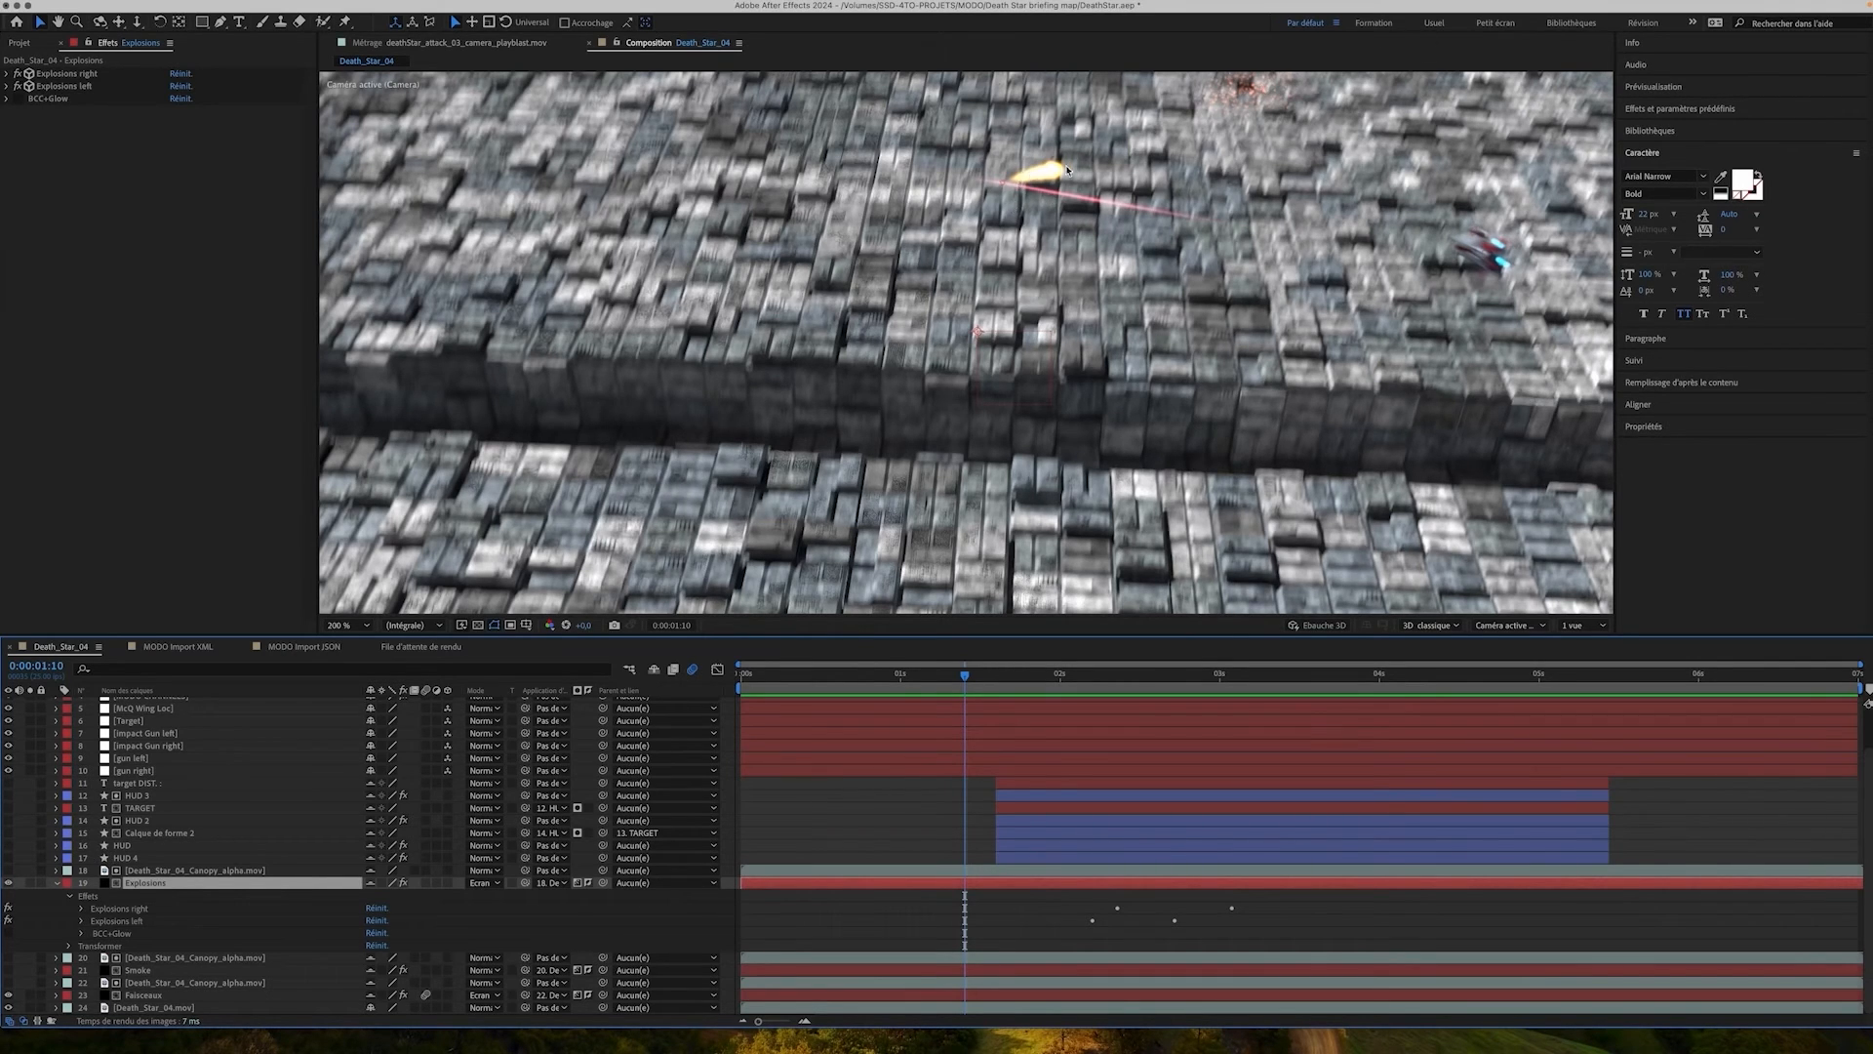
pyautogui.click(81, 909)
pyautogui.scroll(3, 230, 921)
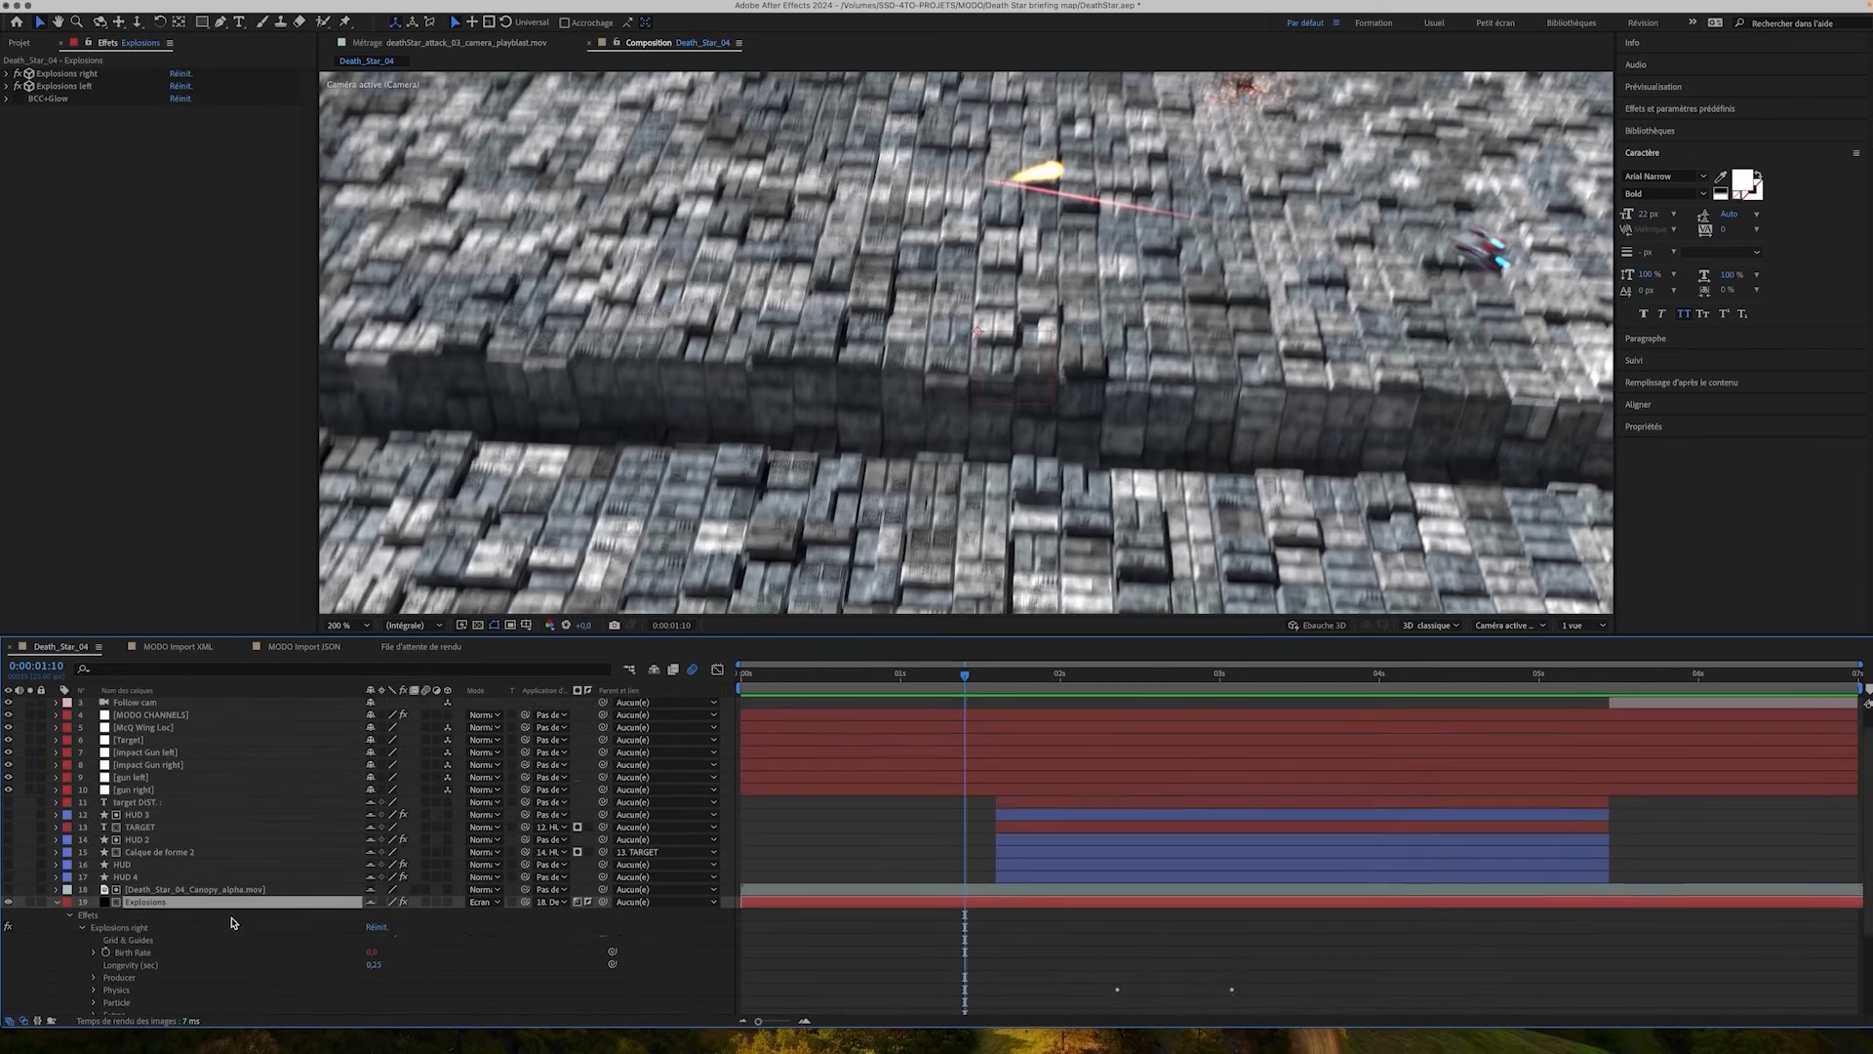
pyautogui.click(69, 915)
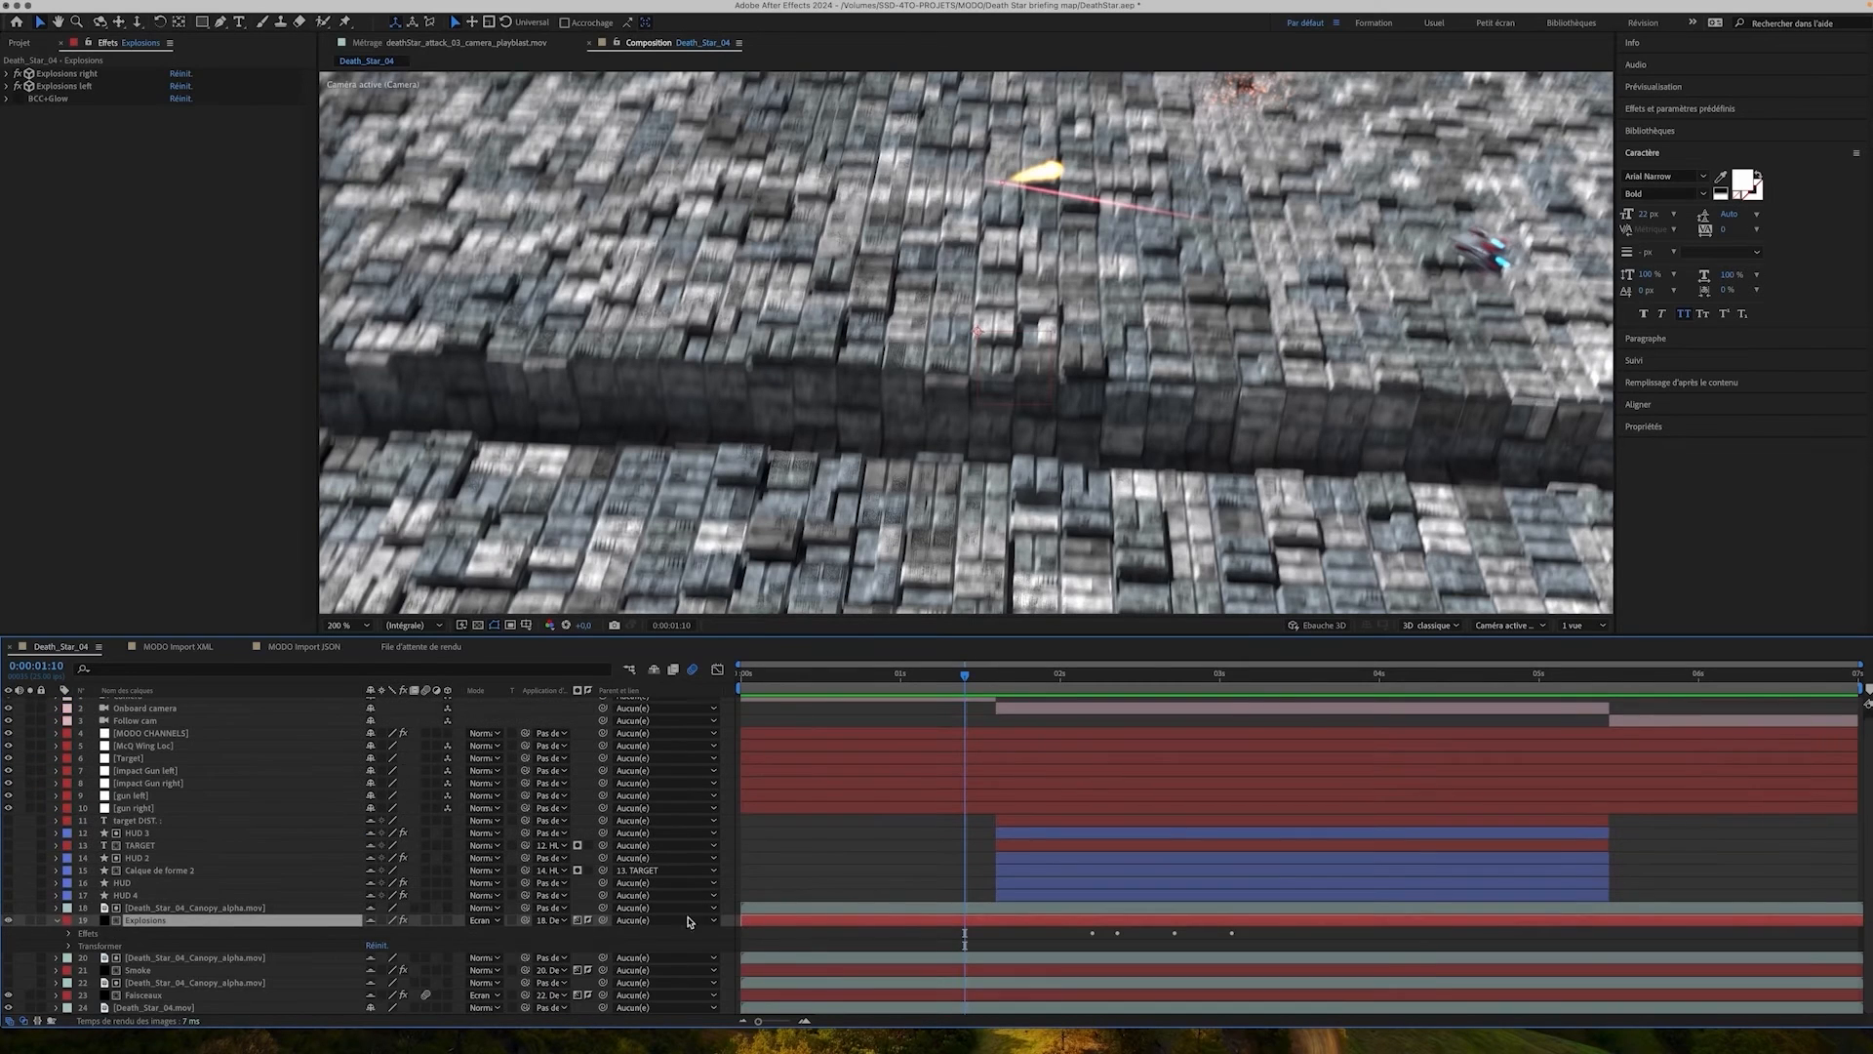
pyautogui.click(68, 934)
# Scrub to 0:00:02:17 to watch the explosions from the onboard view, then fold the Explosions left Physics settings
pyautogui.moveTo(955, 671); pyautogui.dragTo(1092, 673)
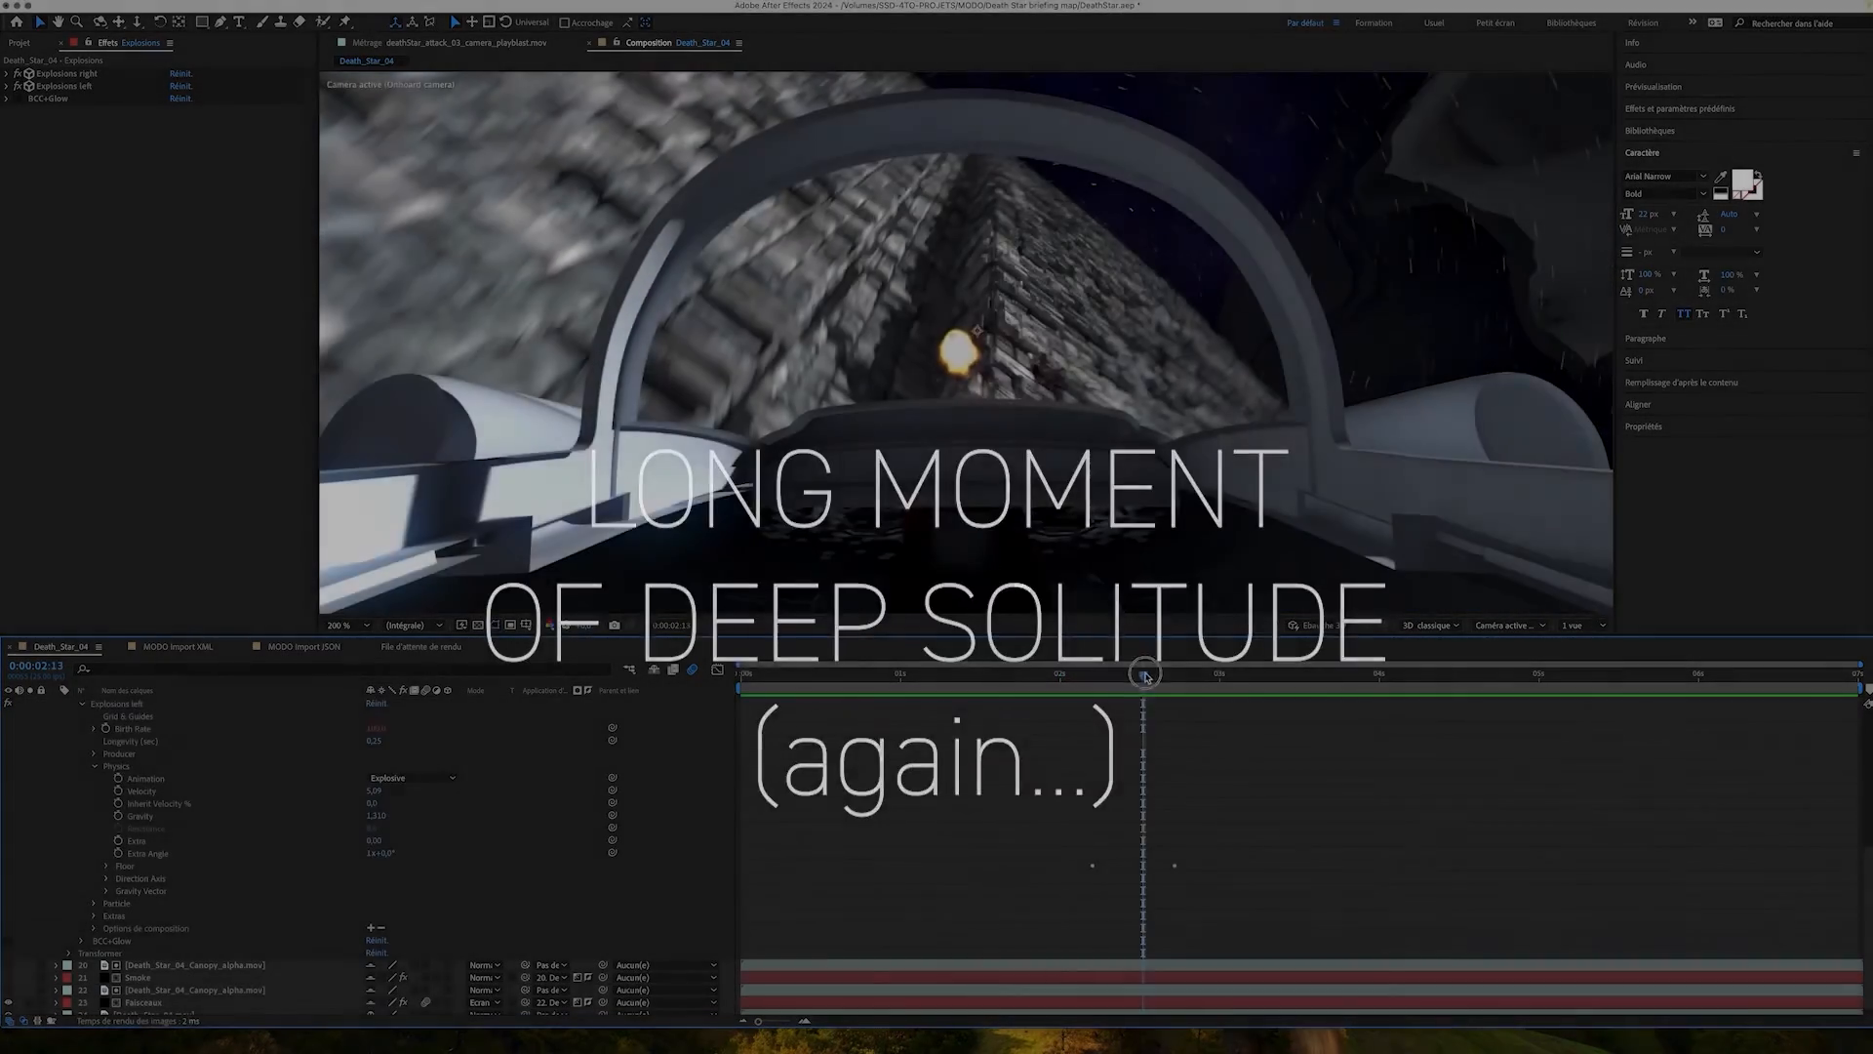
pyautogui.moveTo(1092, 673); pyautogui.dragTo(1169, 659)
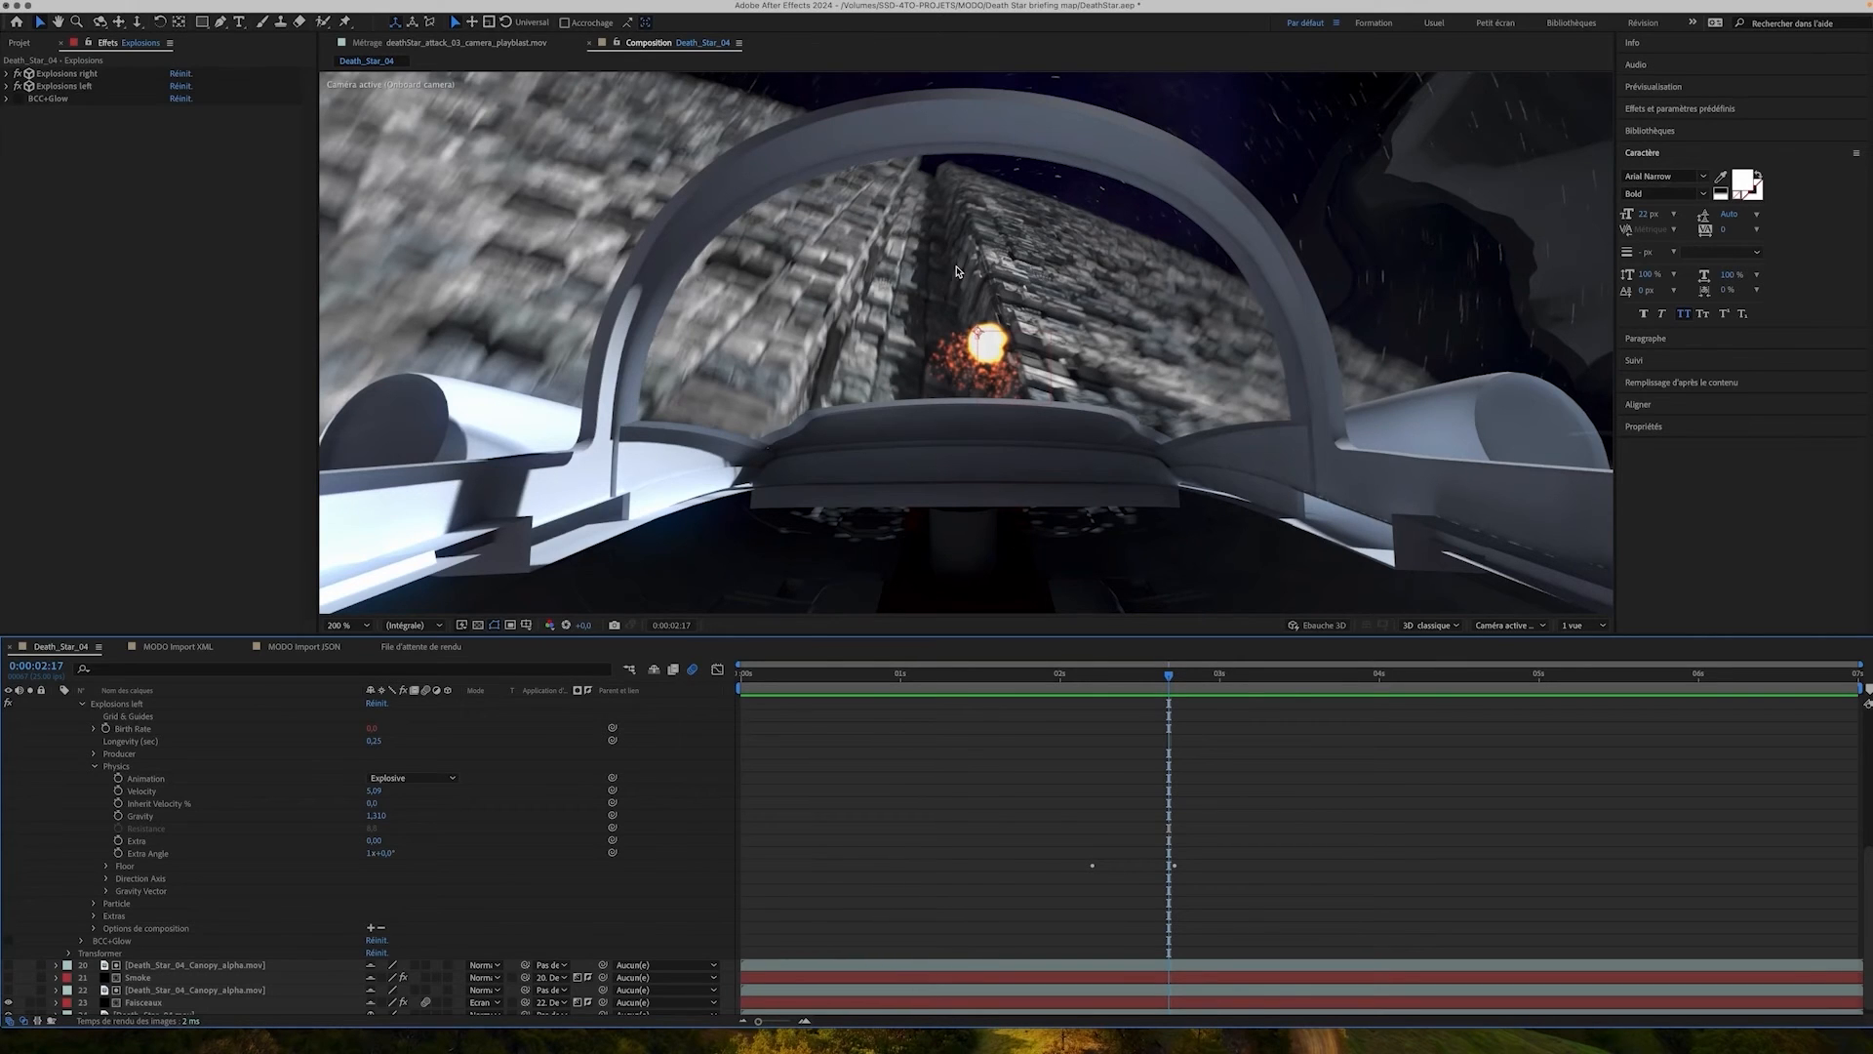
pyautogui.click(96, 767)
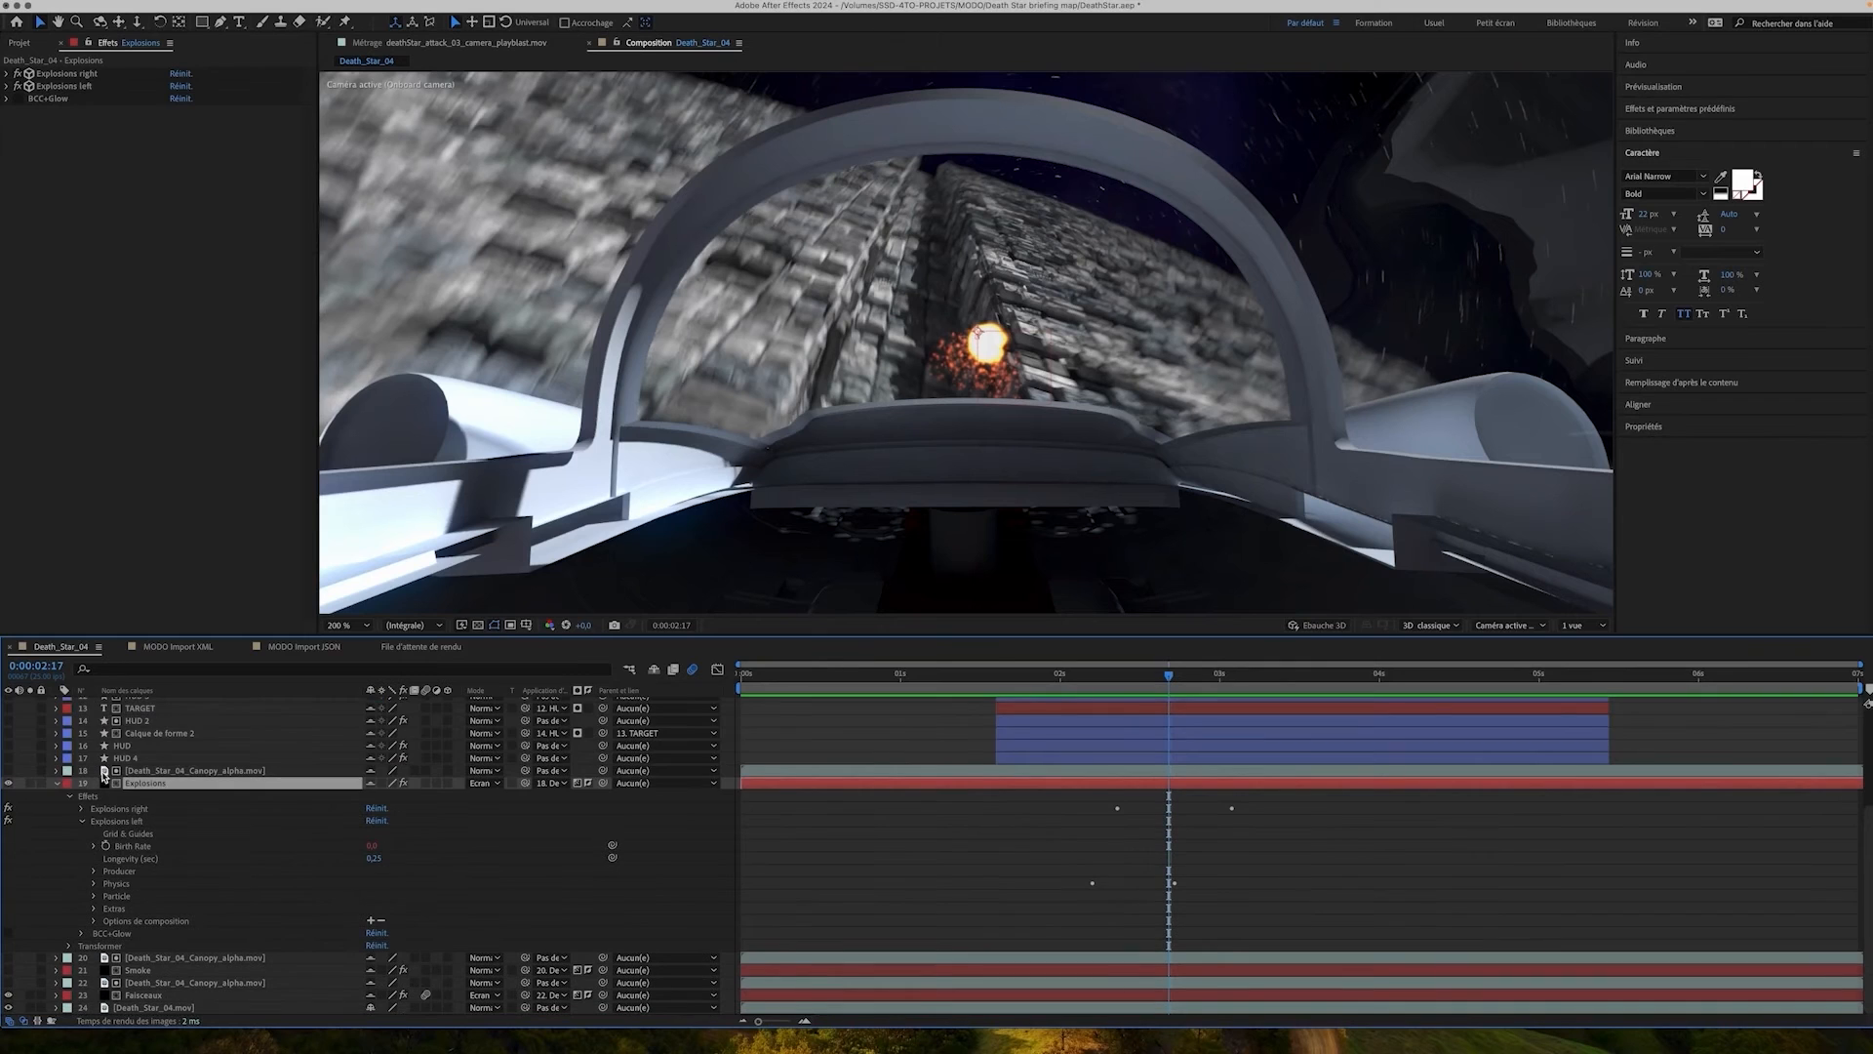
# Open the Birth Rate expression of the Explosions left effect to examine its link to the Faisceau left Cadence
pyautogui.click(149, 848)
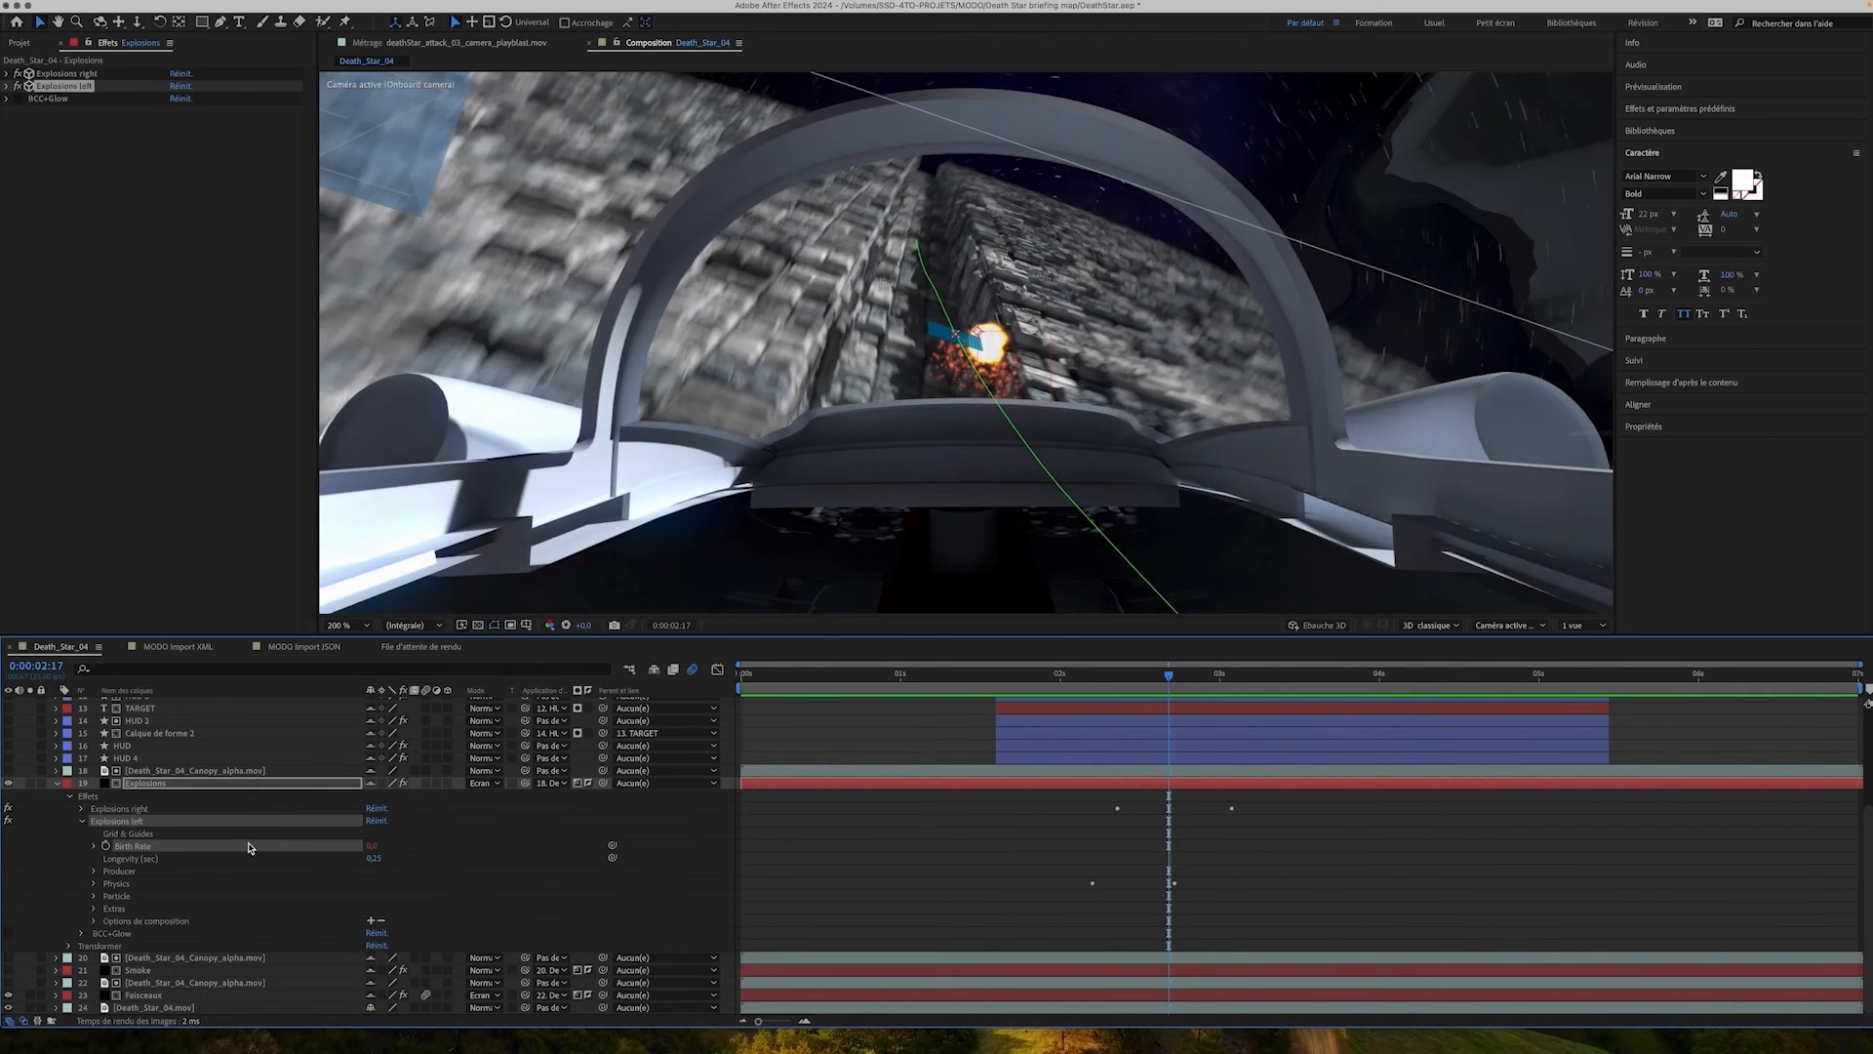
pyautogui.click(95, 847)
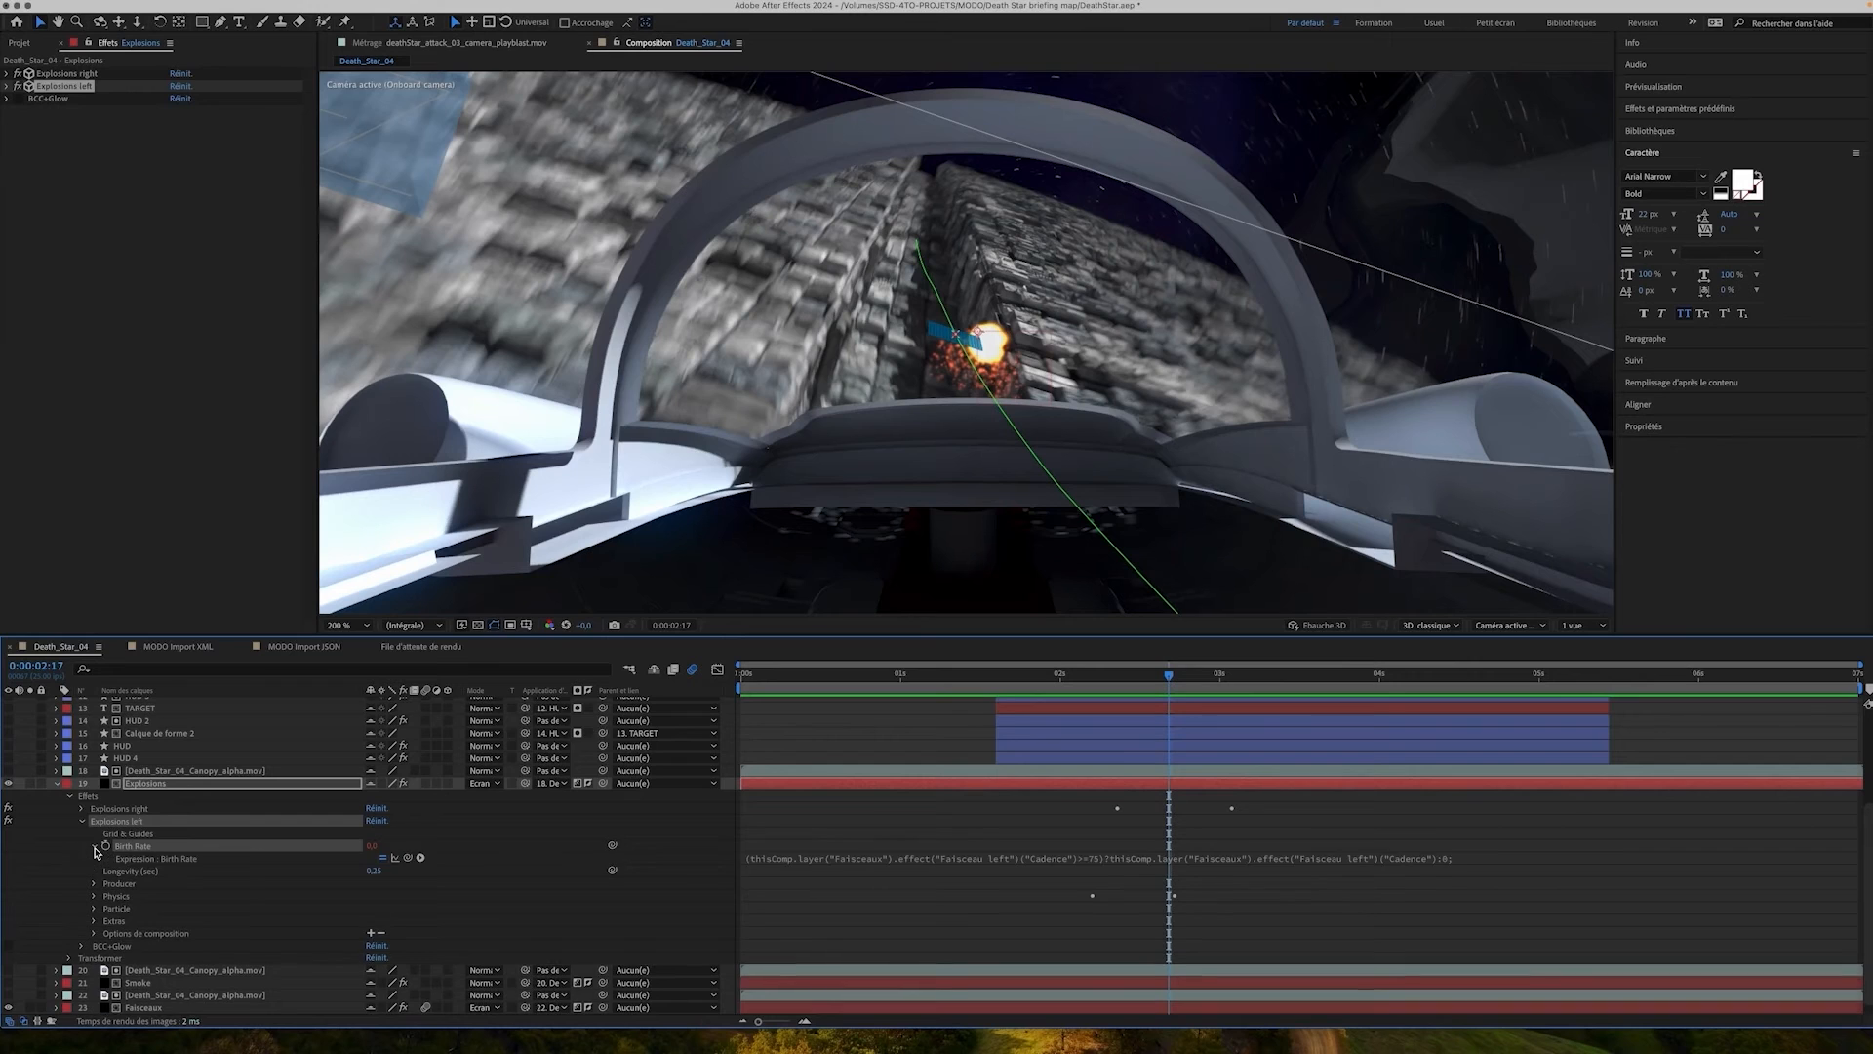
pyautogui.click(762, 860)
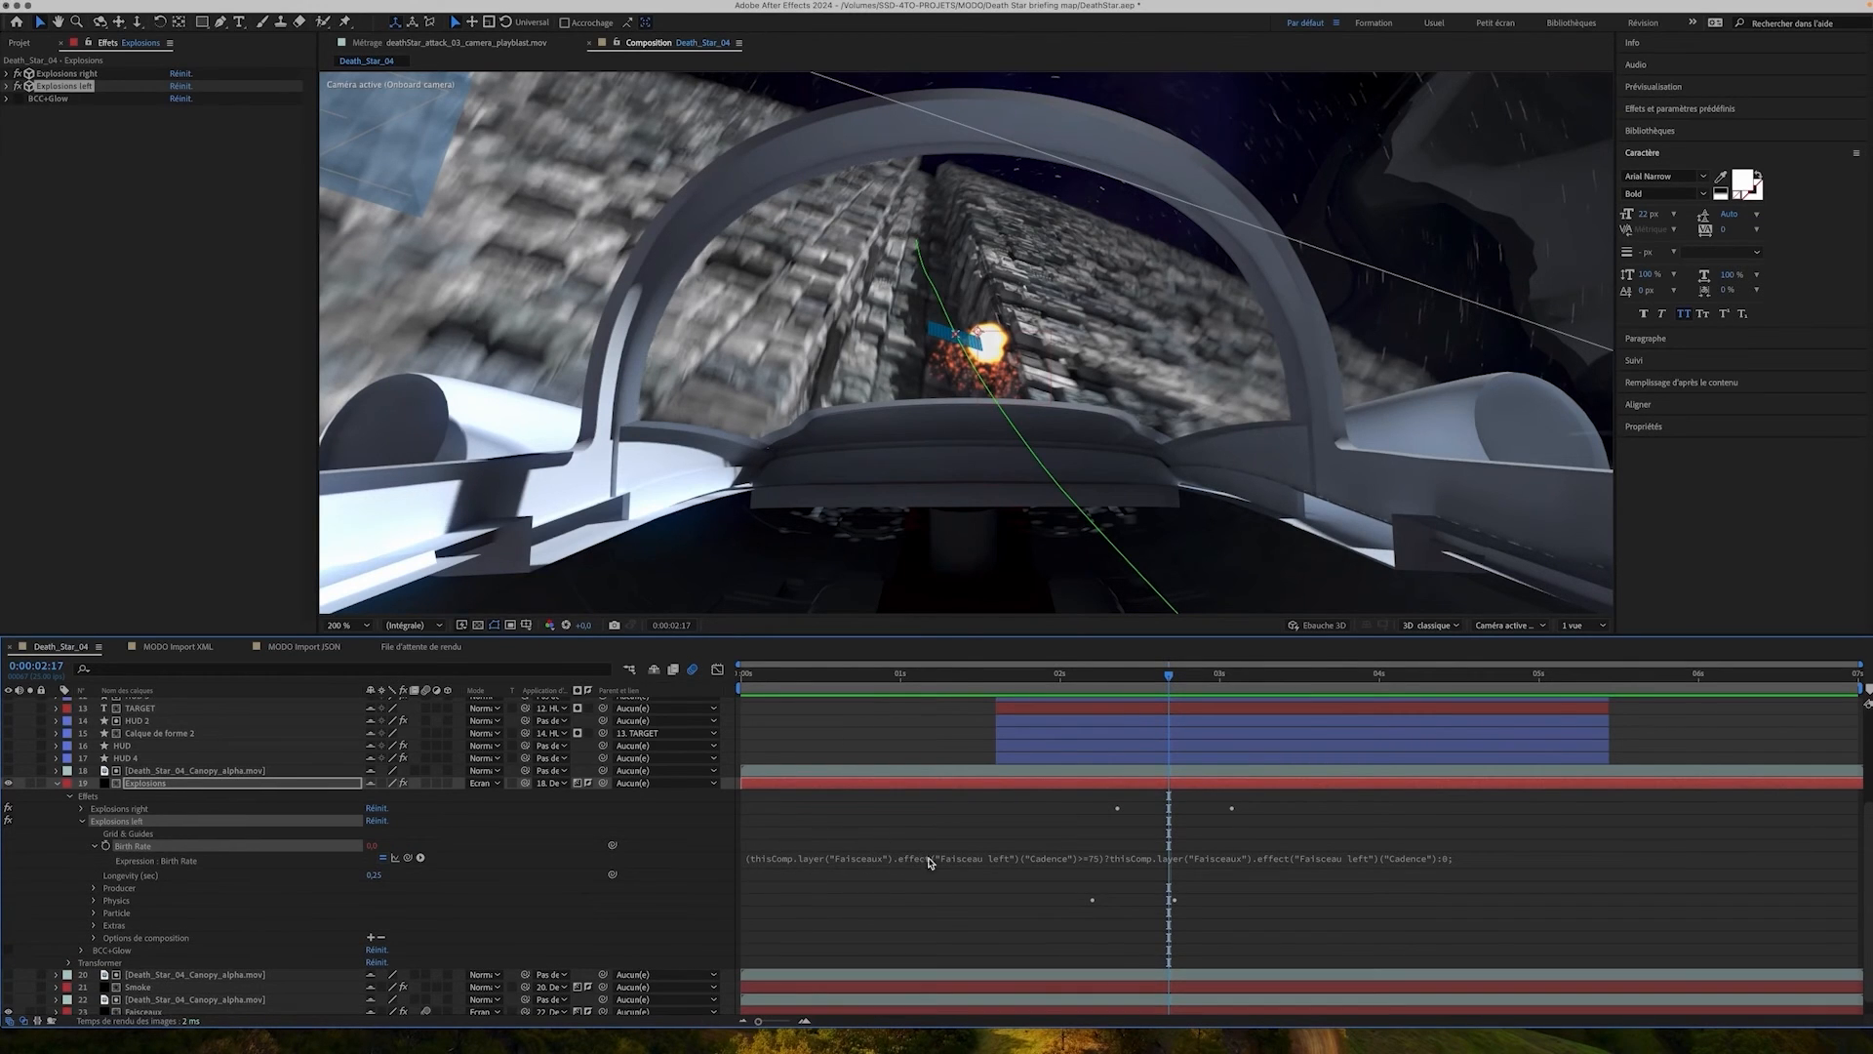
pyautogui.click(1040, 861)
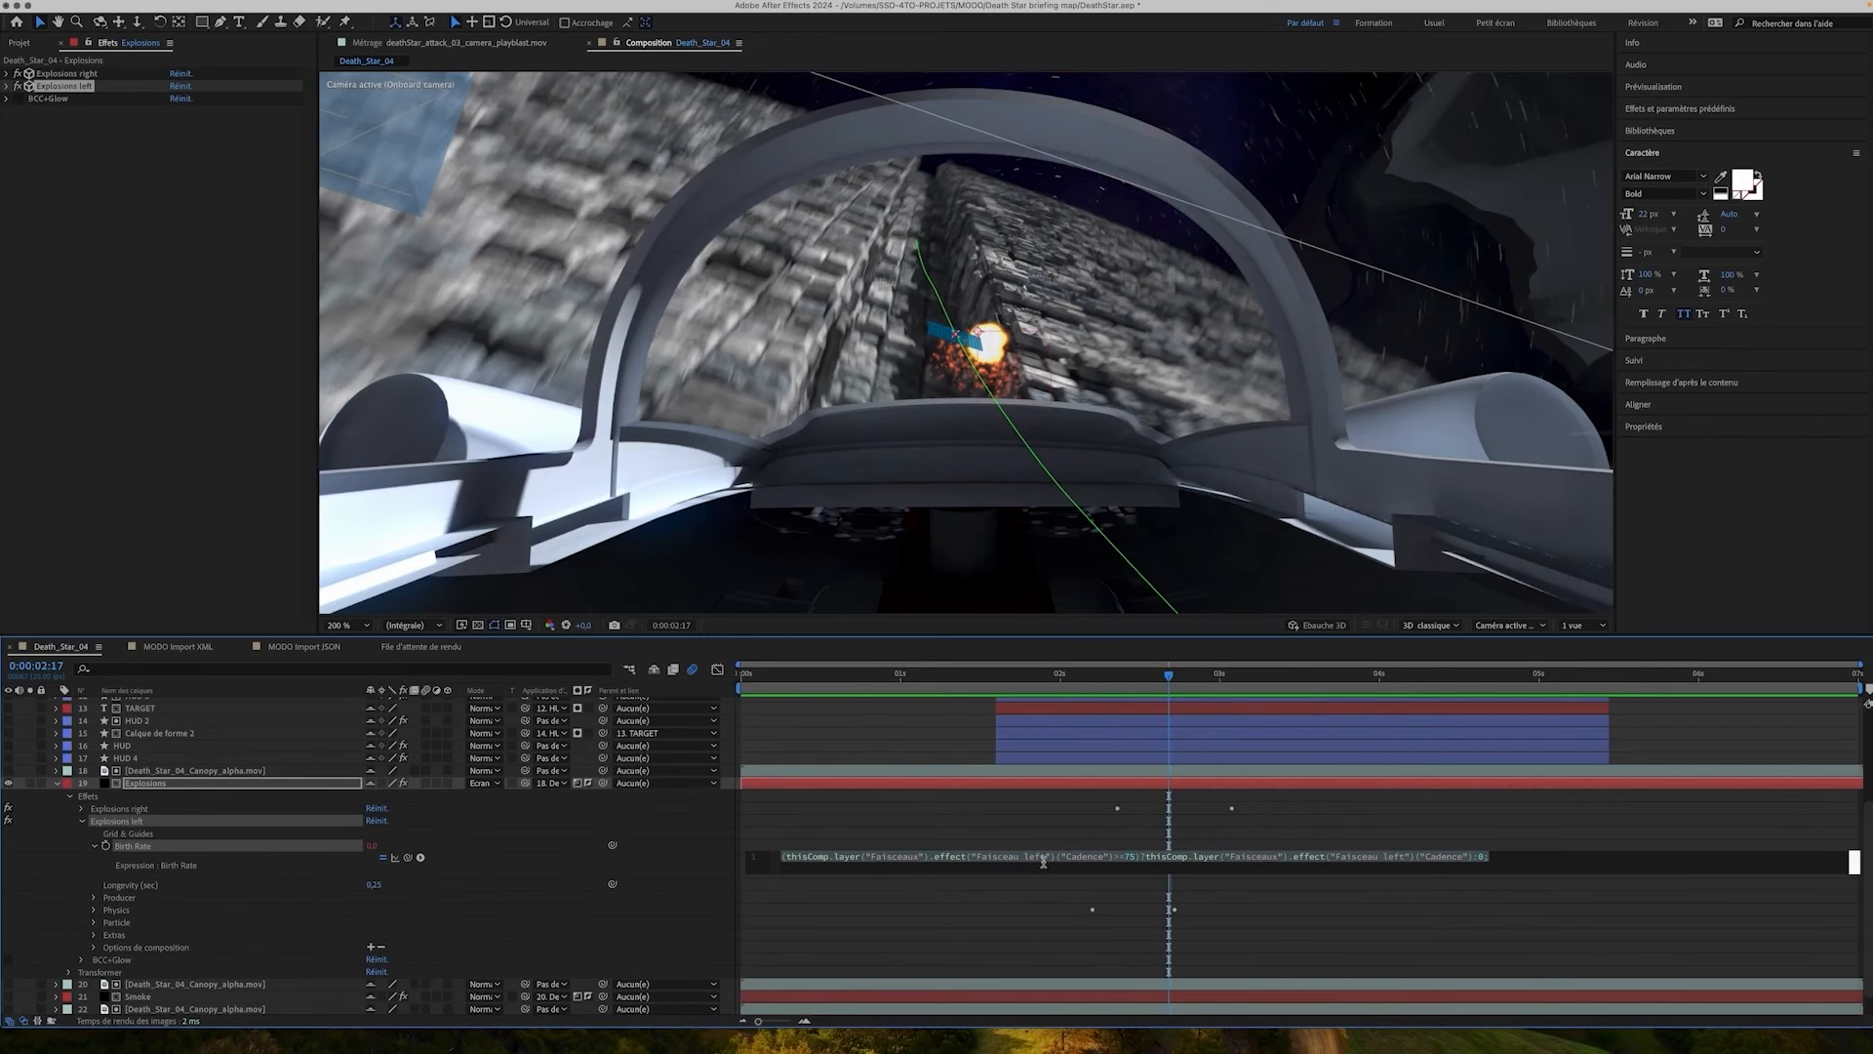
# Compare the Cadence reference in the Explosions left Birth Rate expression with the Faisceaux layer's effect keyframes, then fold the expression
pyautogui.doubleClick(1083, 857)
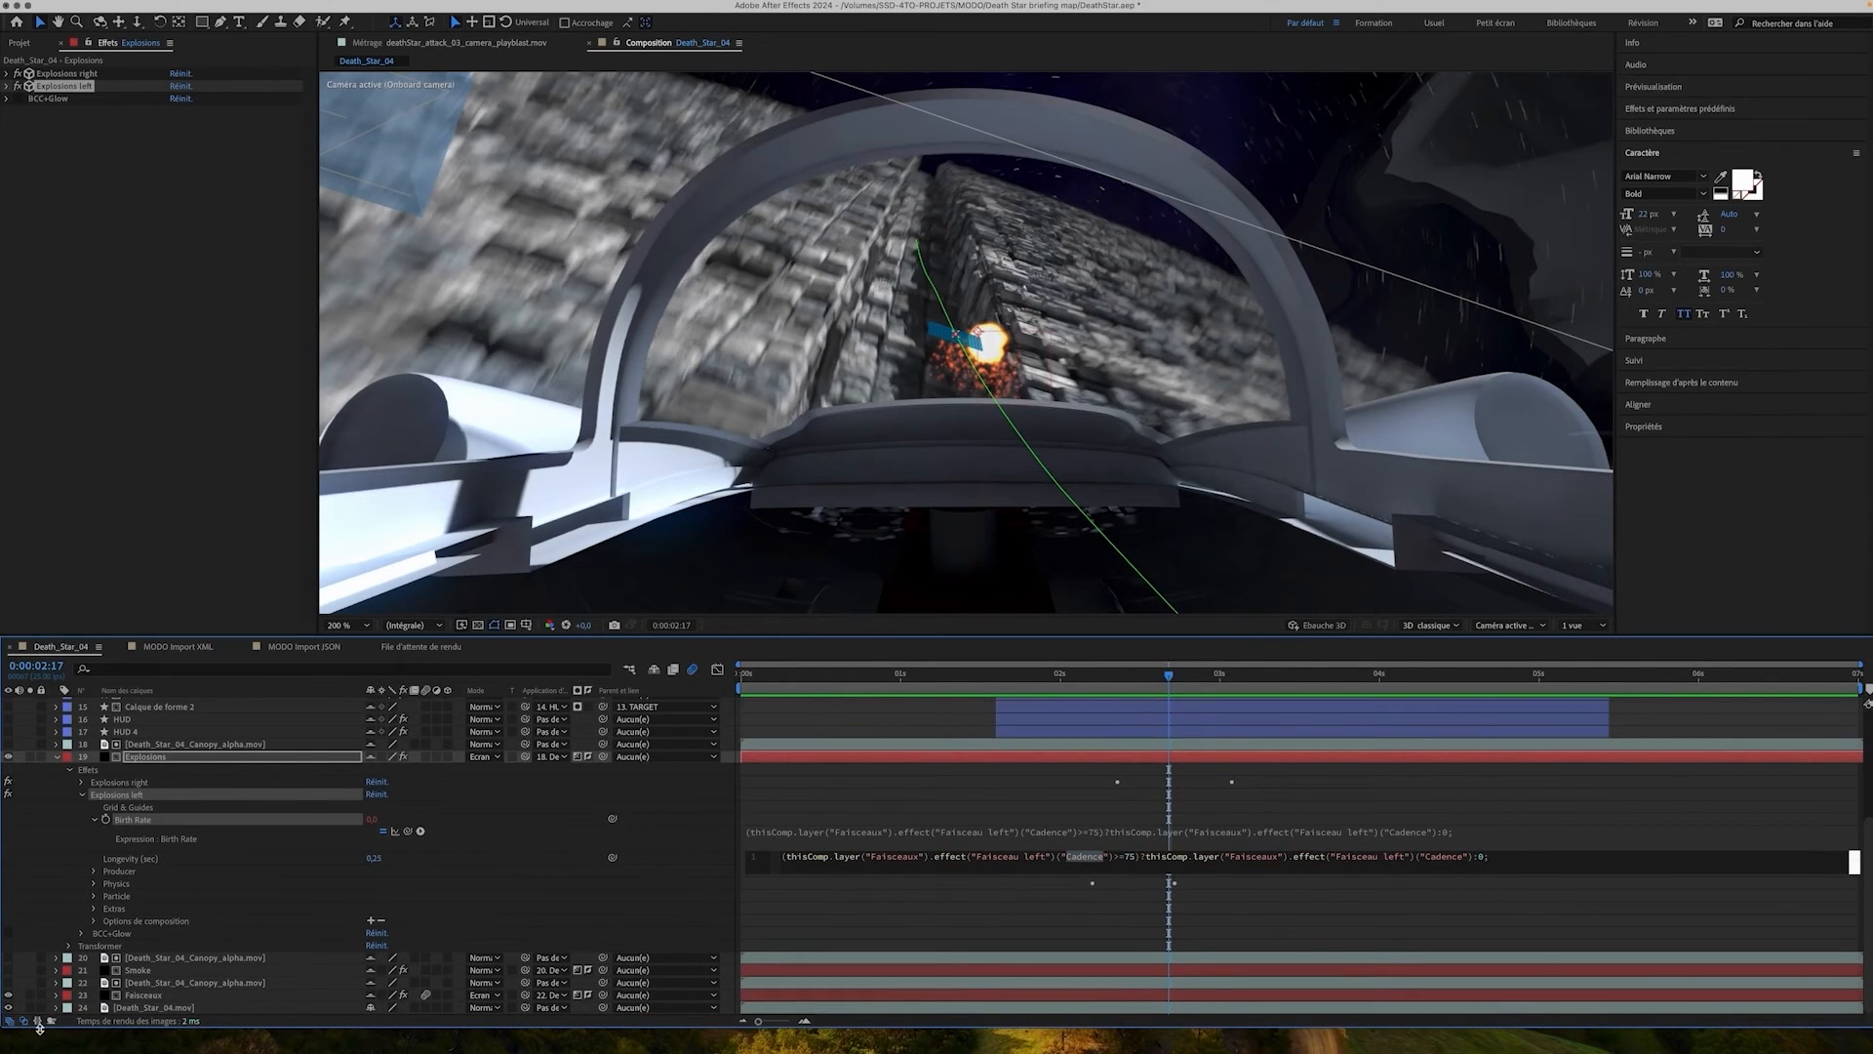
pyautogui.click(55, 995)
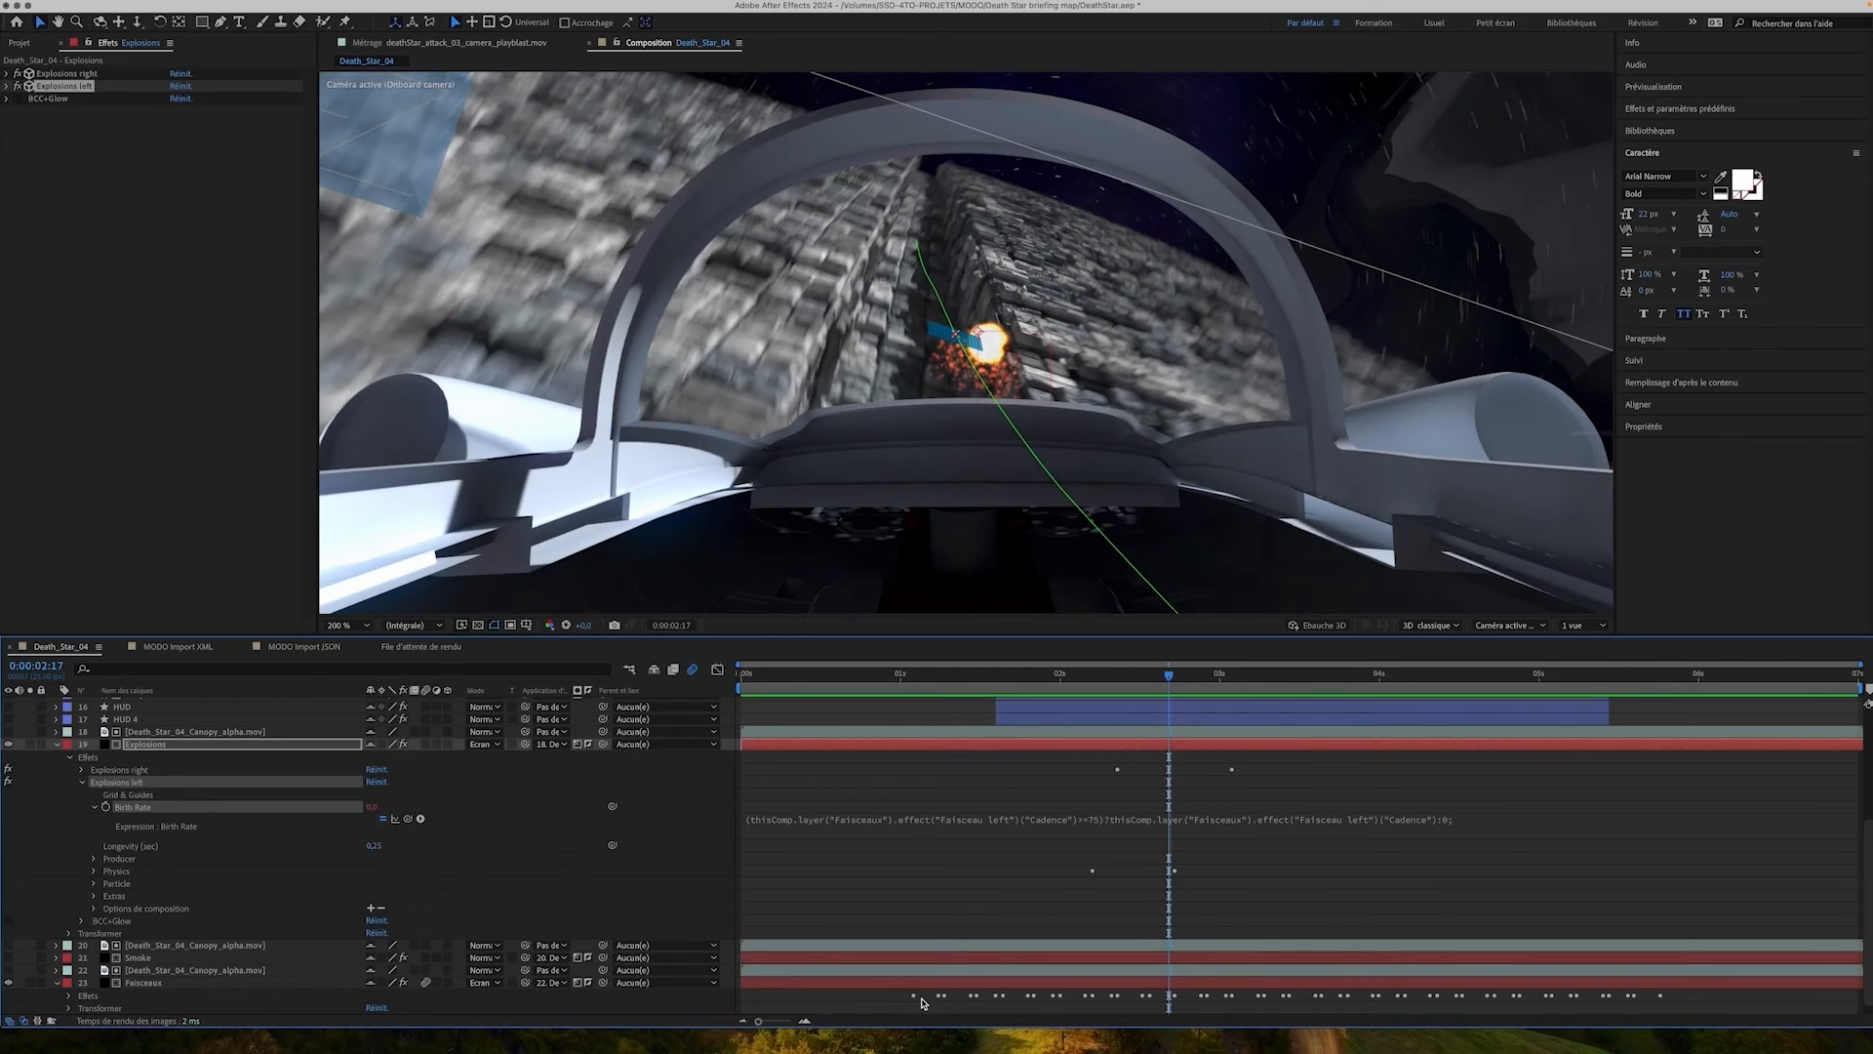
pyautogui.click(1115, 823)
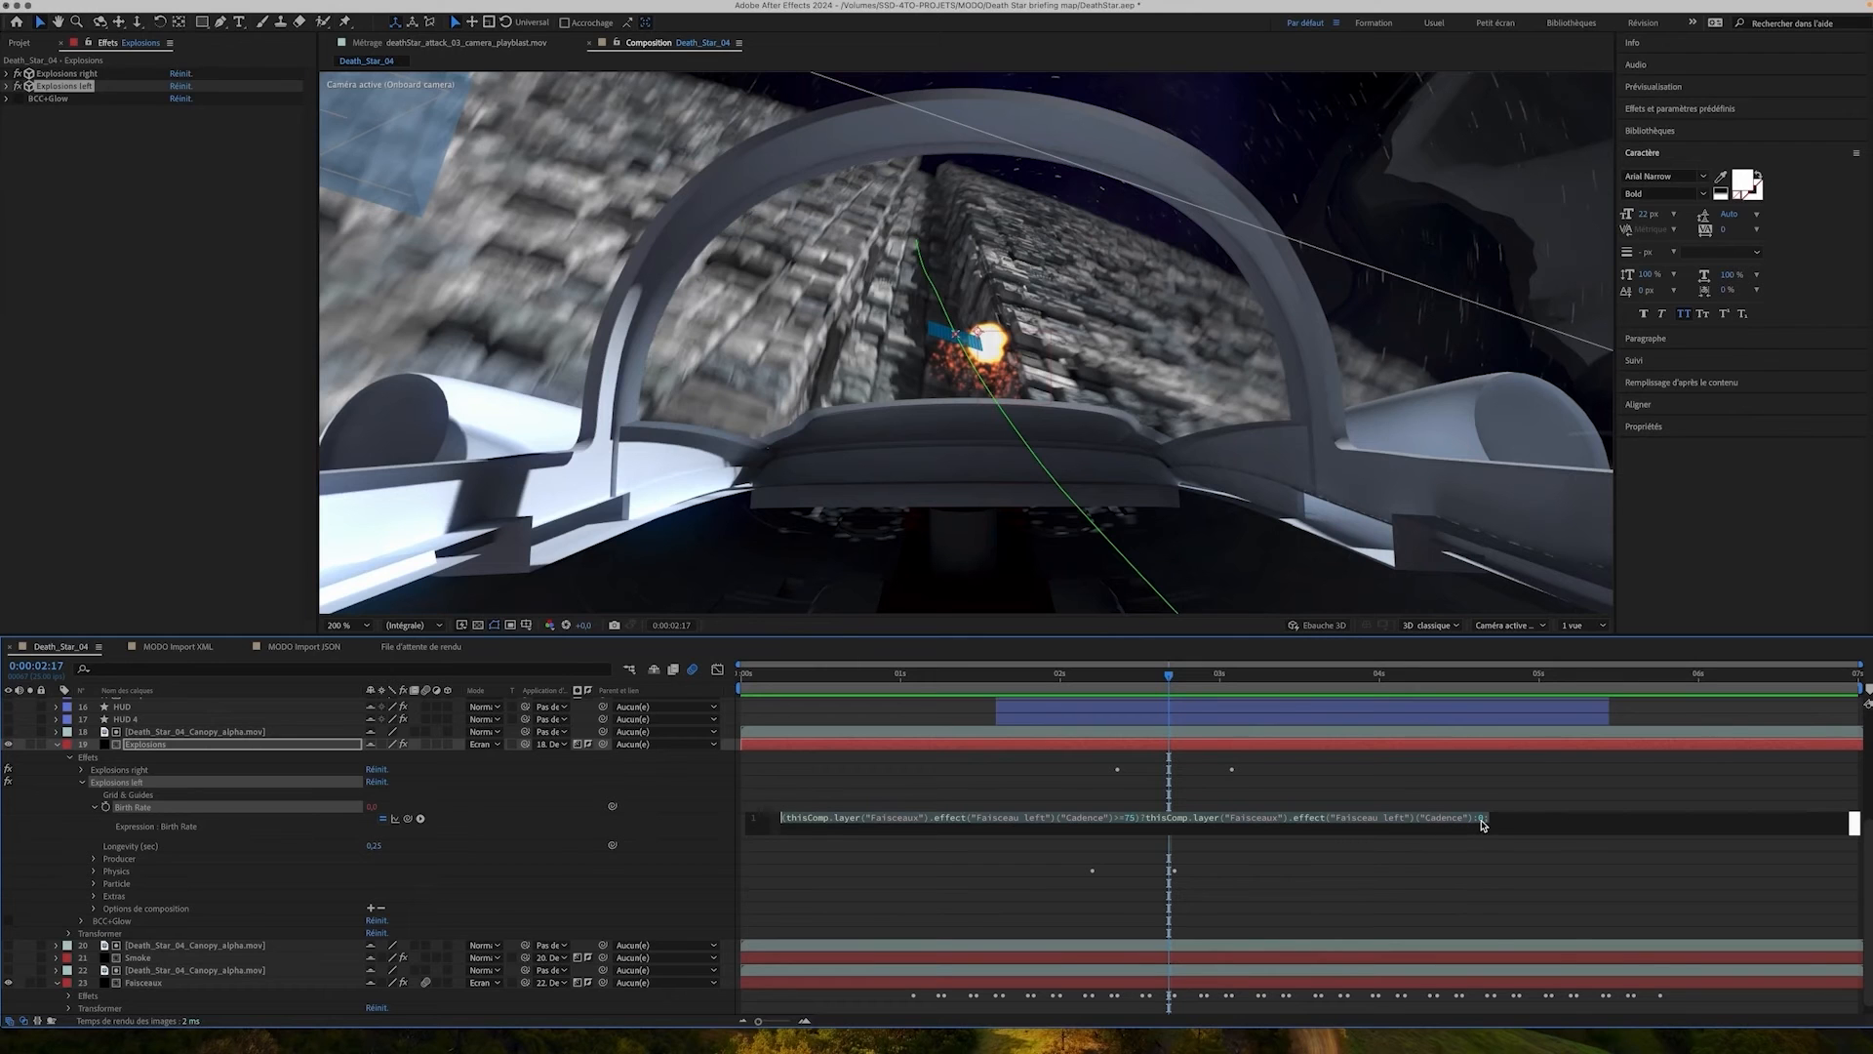
pyautogui.click(191, 801)
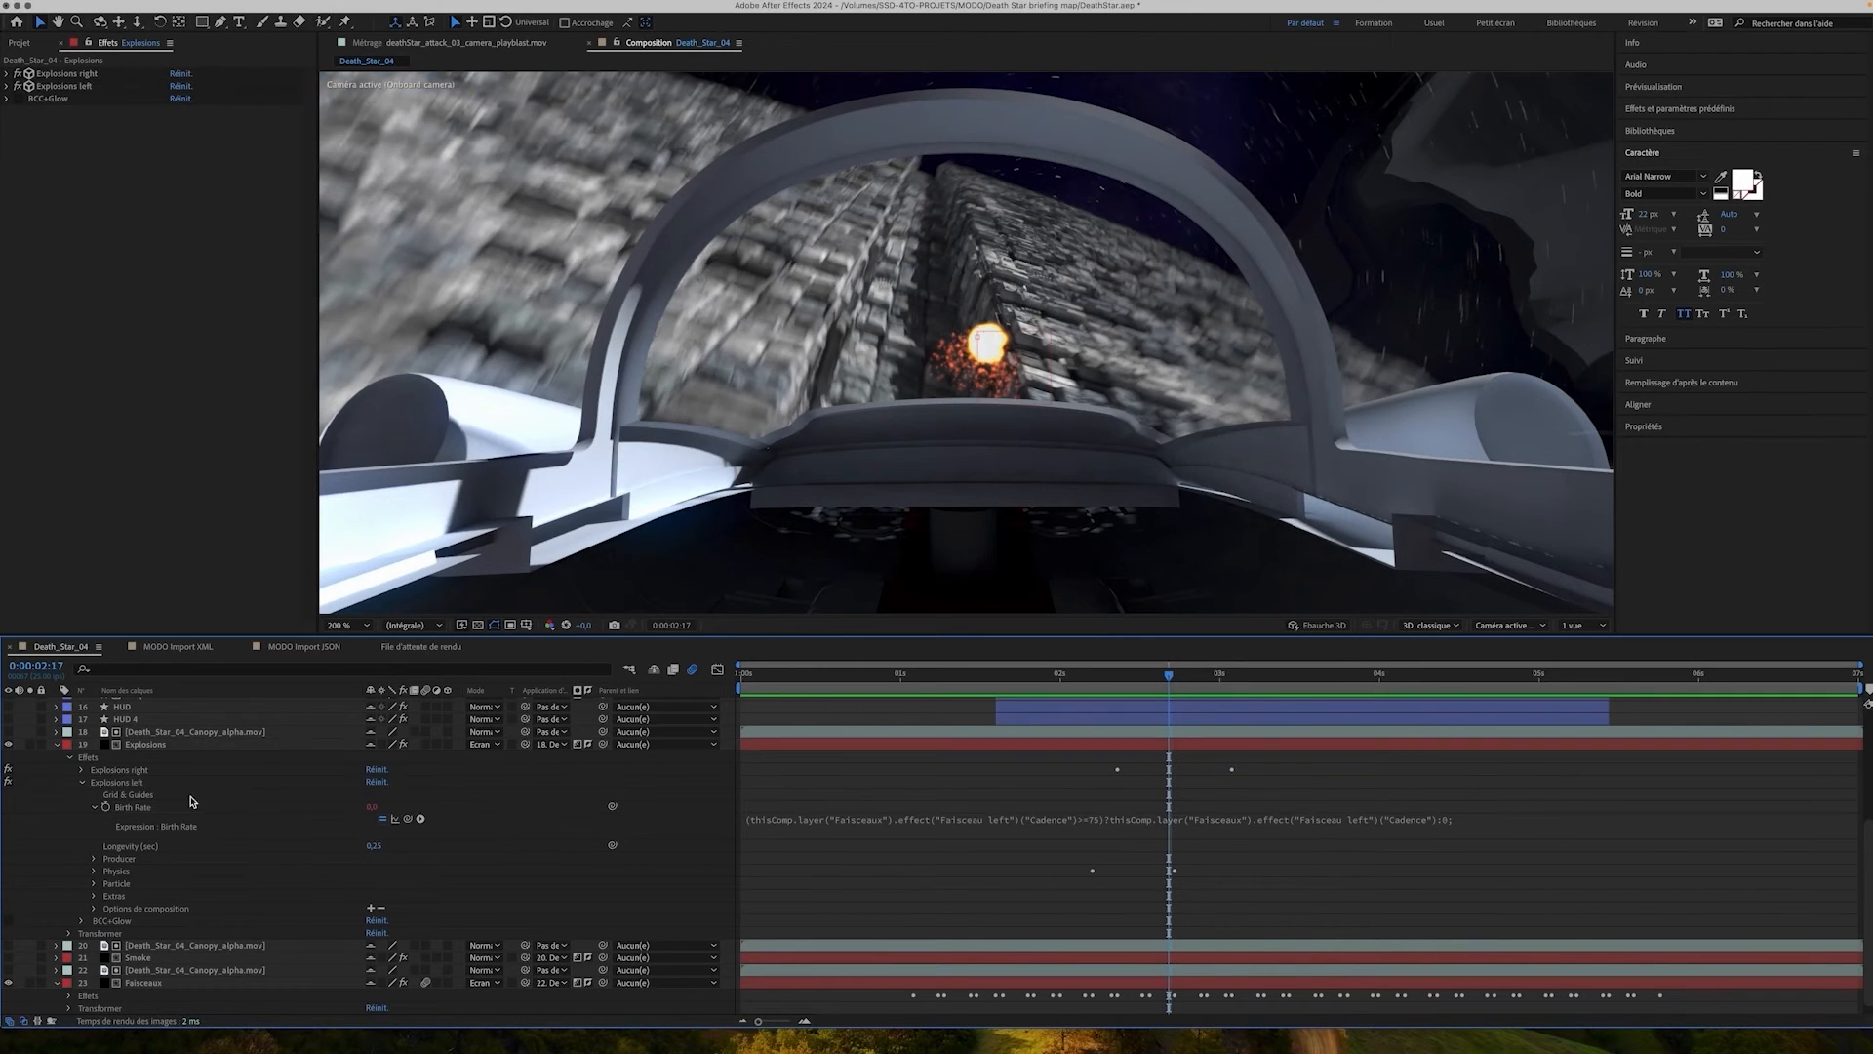
pyautogui.click(95, 807)
# Scrub between 0:00:02:05 and 0:00:02:21 to watch the explosions, folding the Explosions and Faisceaux layers and ending at 0:00:02:19
pyautogui.moveTo(1169, 683)
pyautogui.mouseDown()
pyautogui.moveTo(1016, 661)
pyautogui.moveTo(1329, 715)
pyautogui.moveTo(1129, 712)
pyautogui.moveTo(1196, 711)
pyautogui.moveTo(1198, 693)
pyautogui.mouseUp()
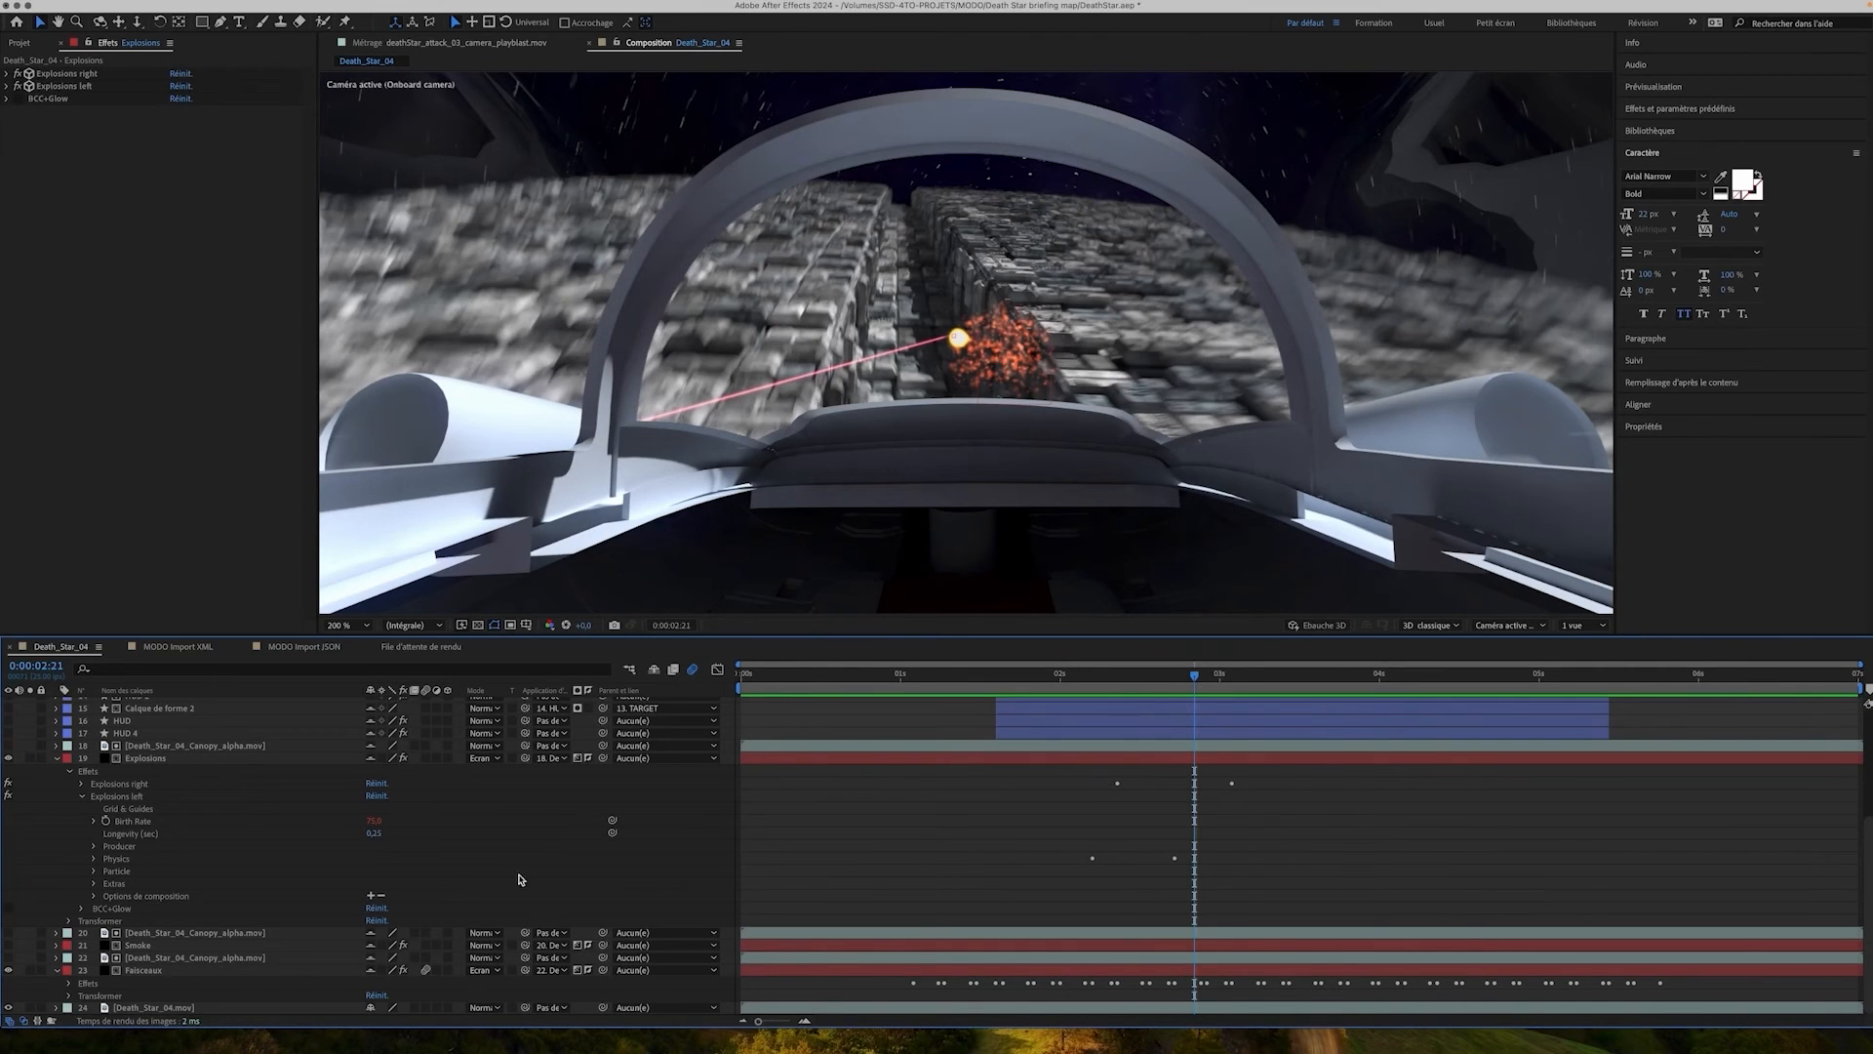
pyautogui.click(83, 797)
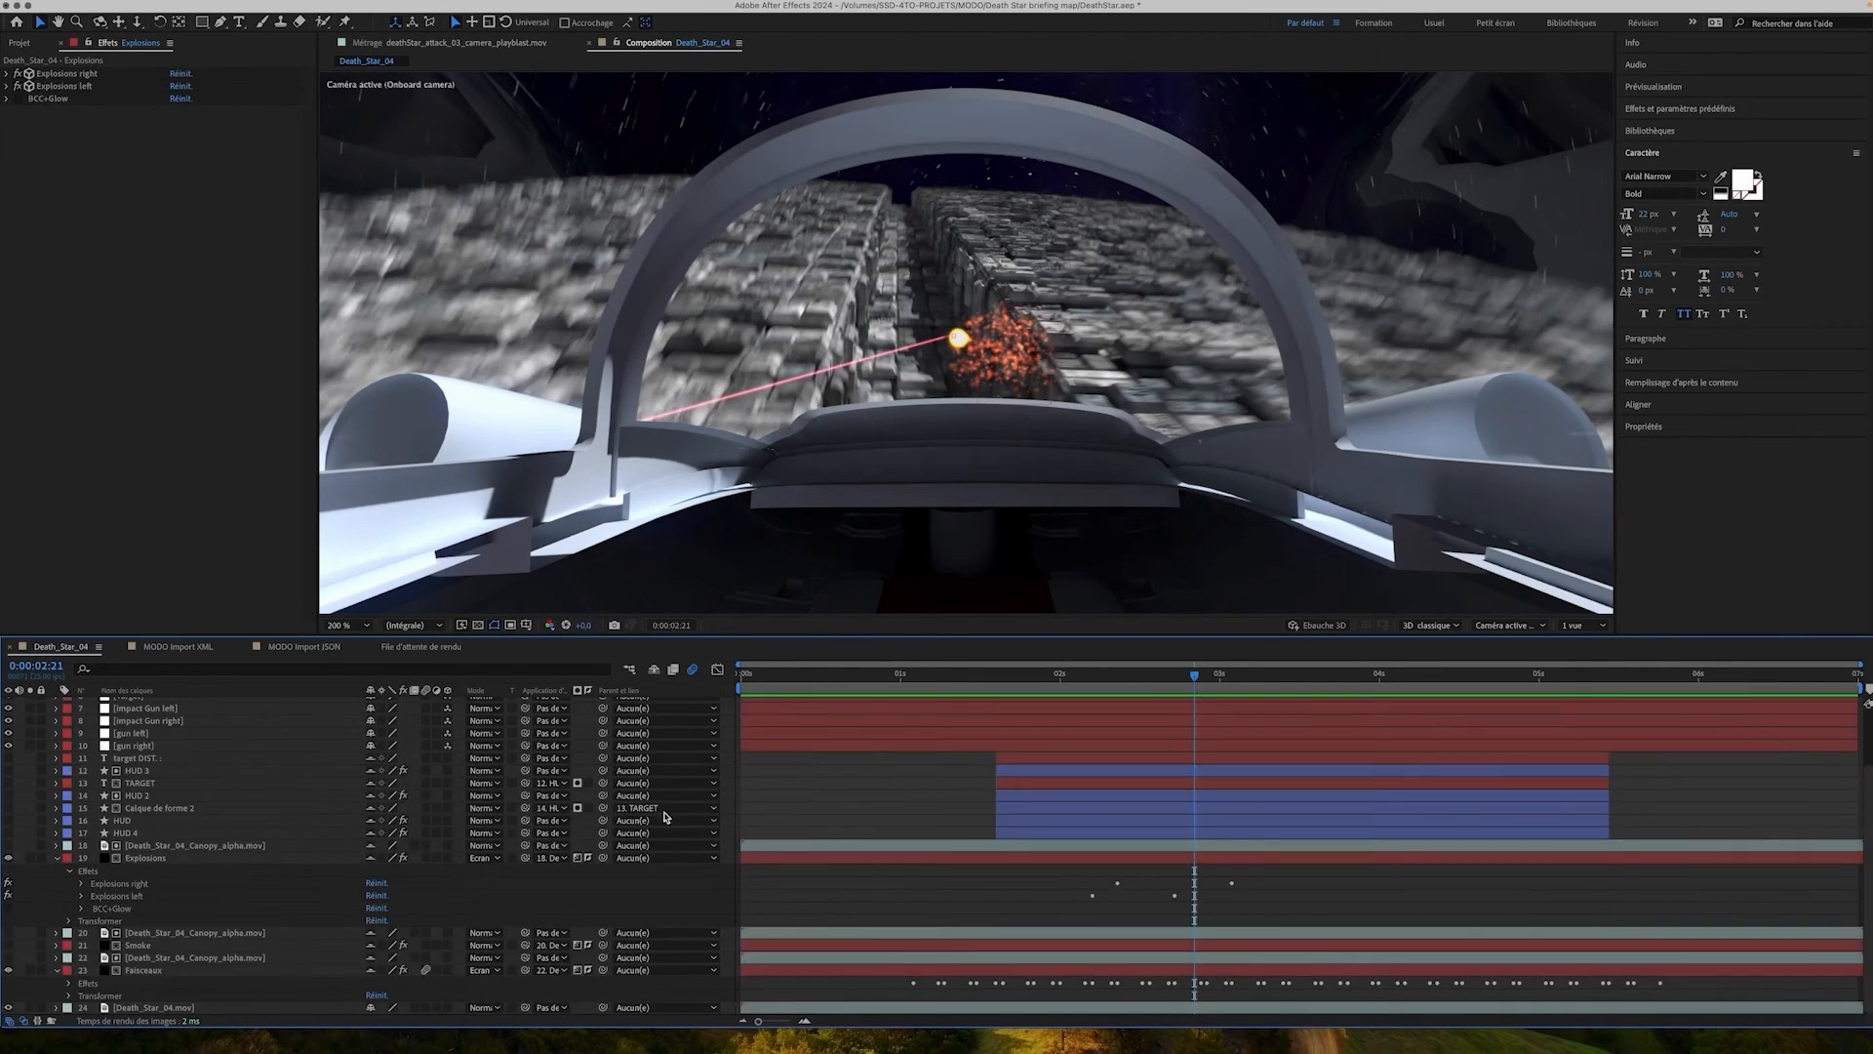
pyautogui.moveTo(1195, 680); pyautogui.dragTo(1124, 680)
pyautogui.click(56, 858)
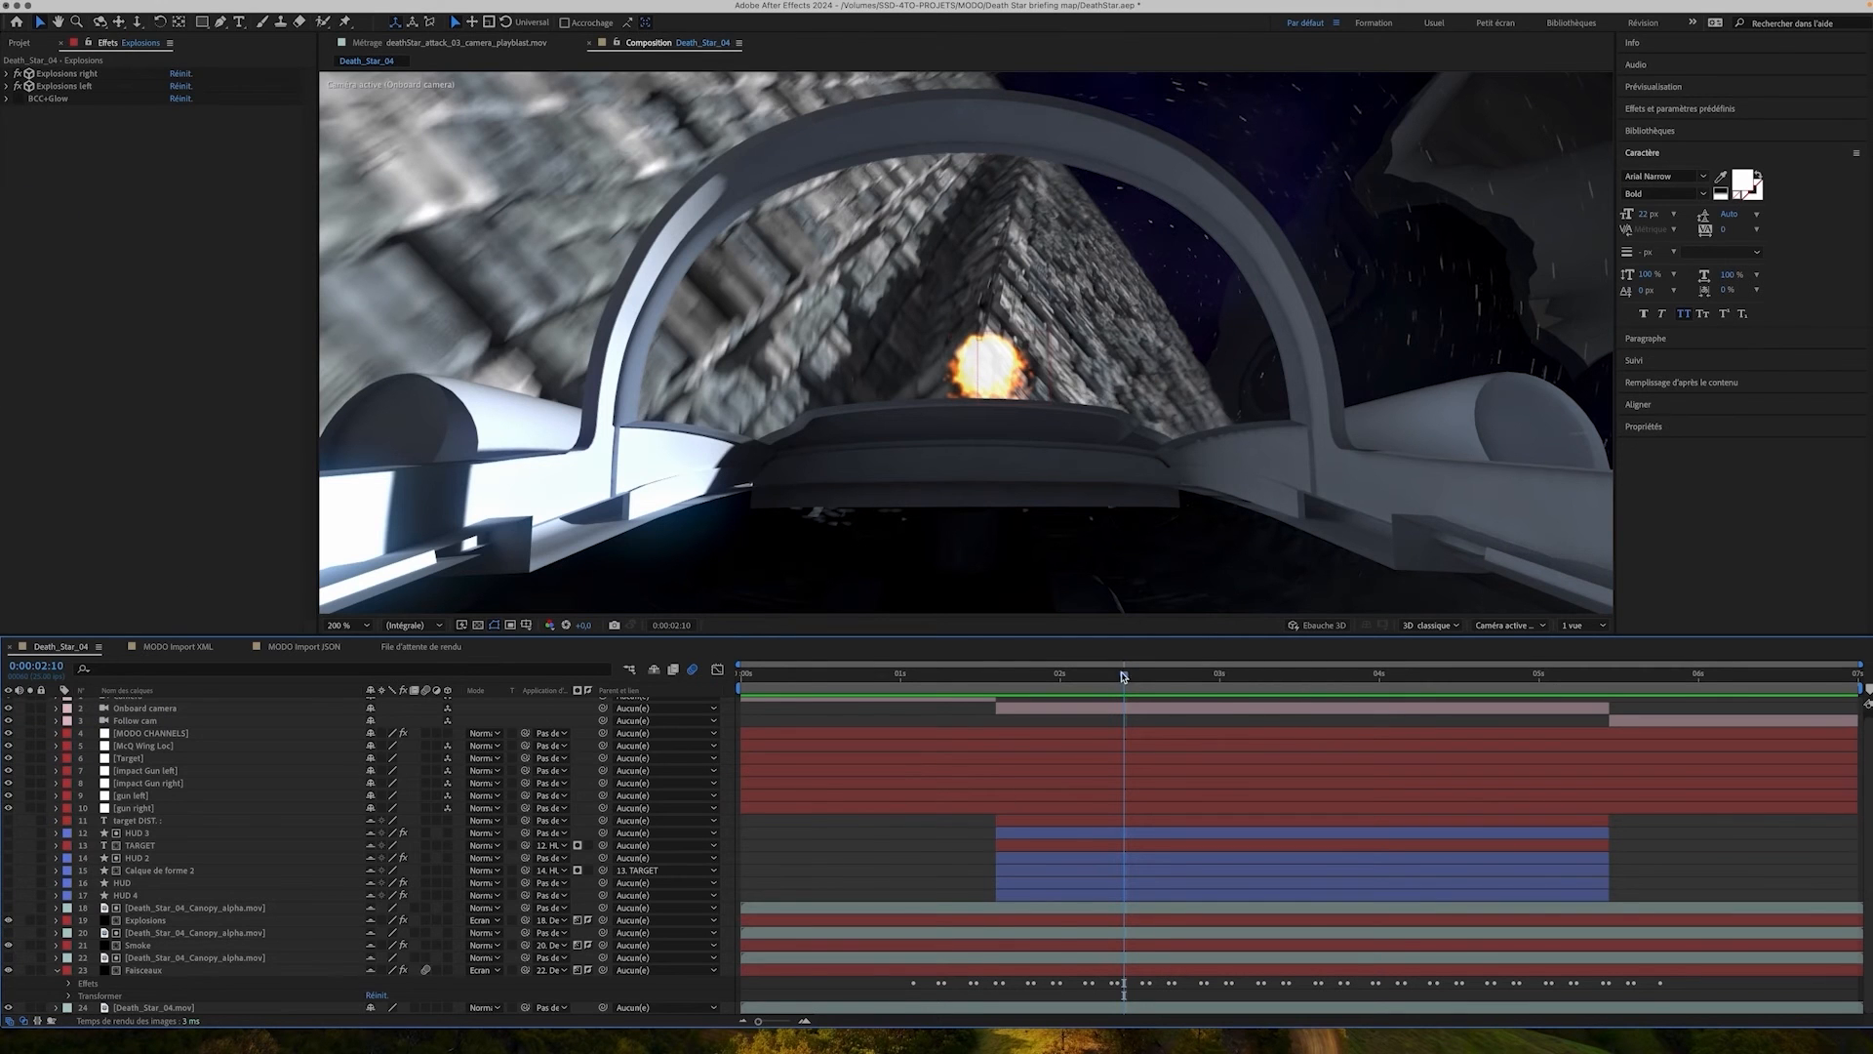
pyautogui.moveTo(1123, 677); pyautogui.dragTo(1093, 717)
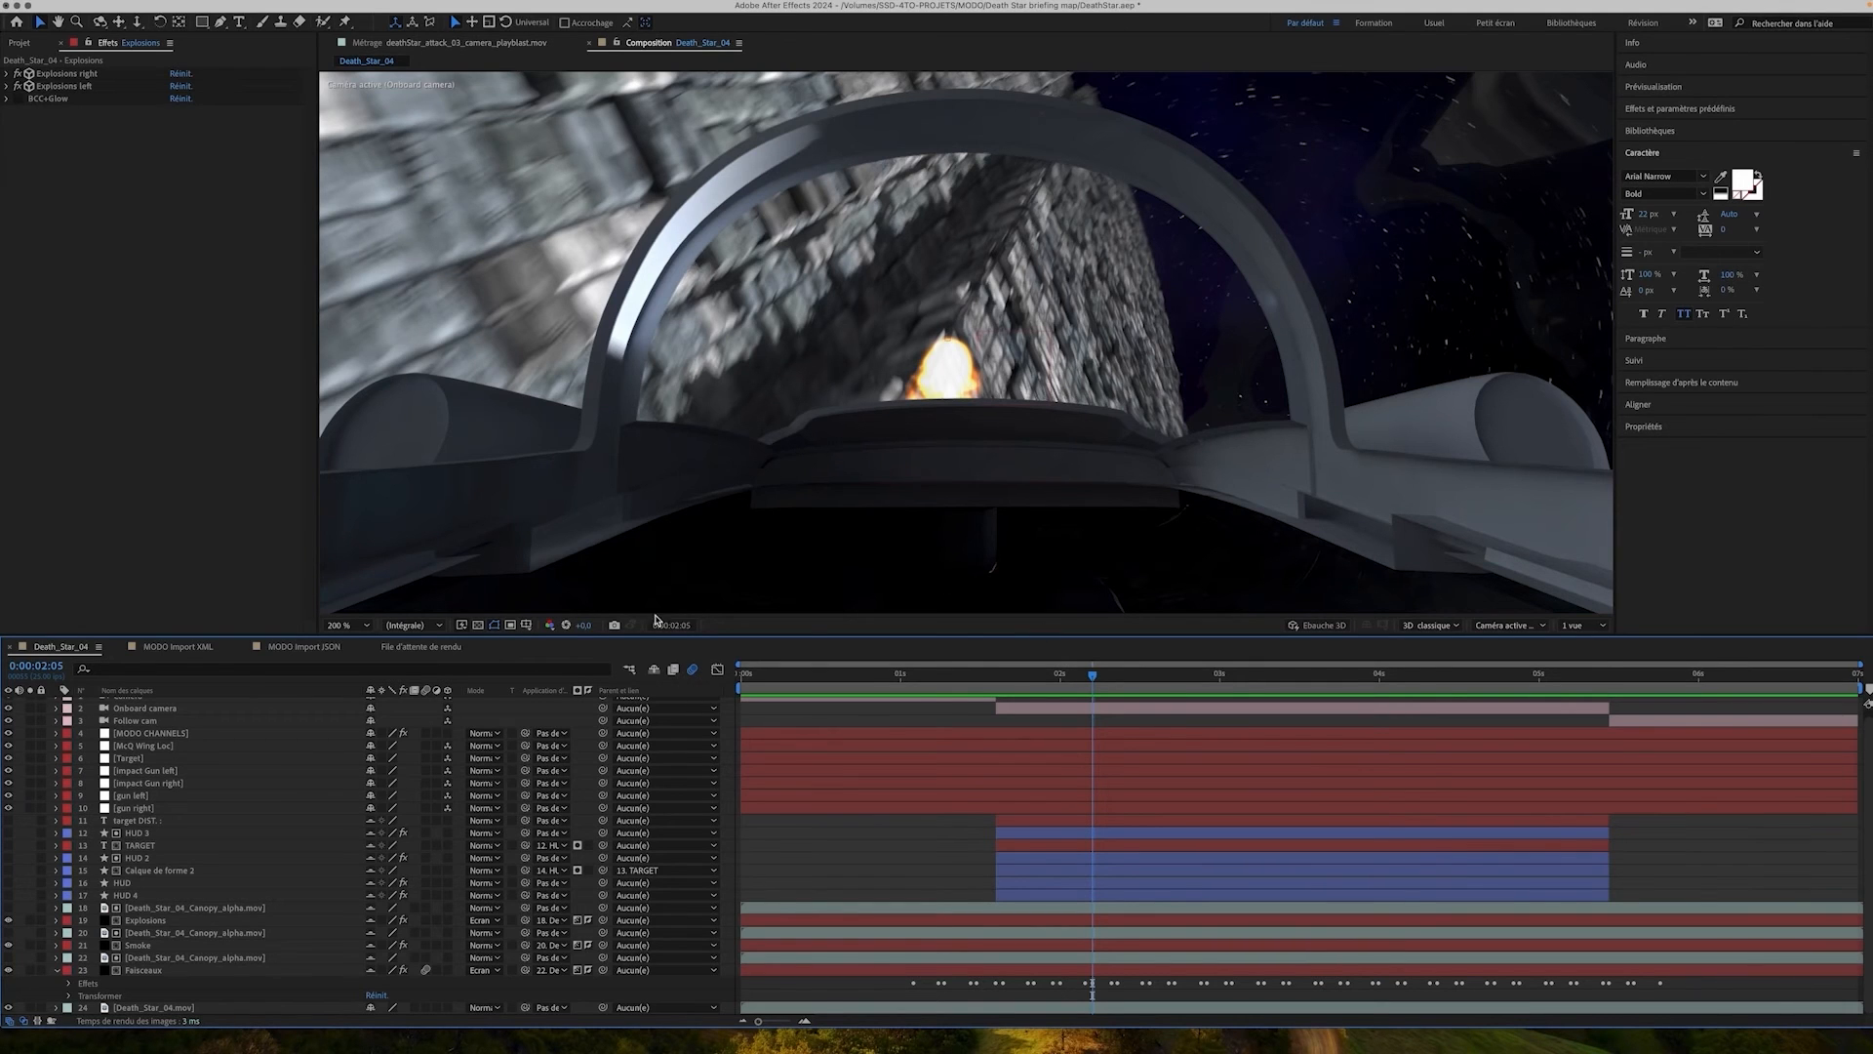
pyautogui.click(56, 971)
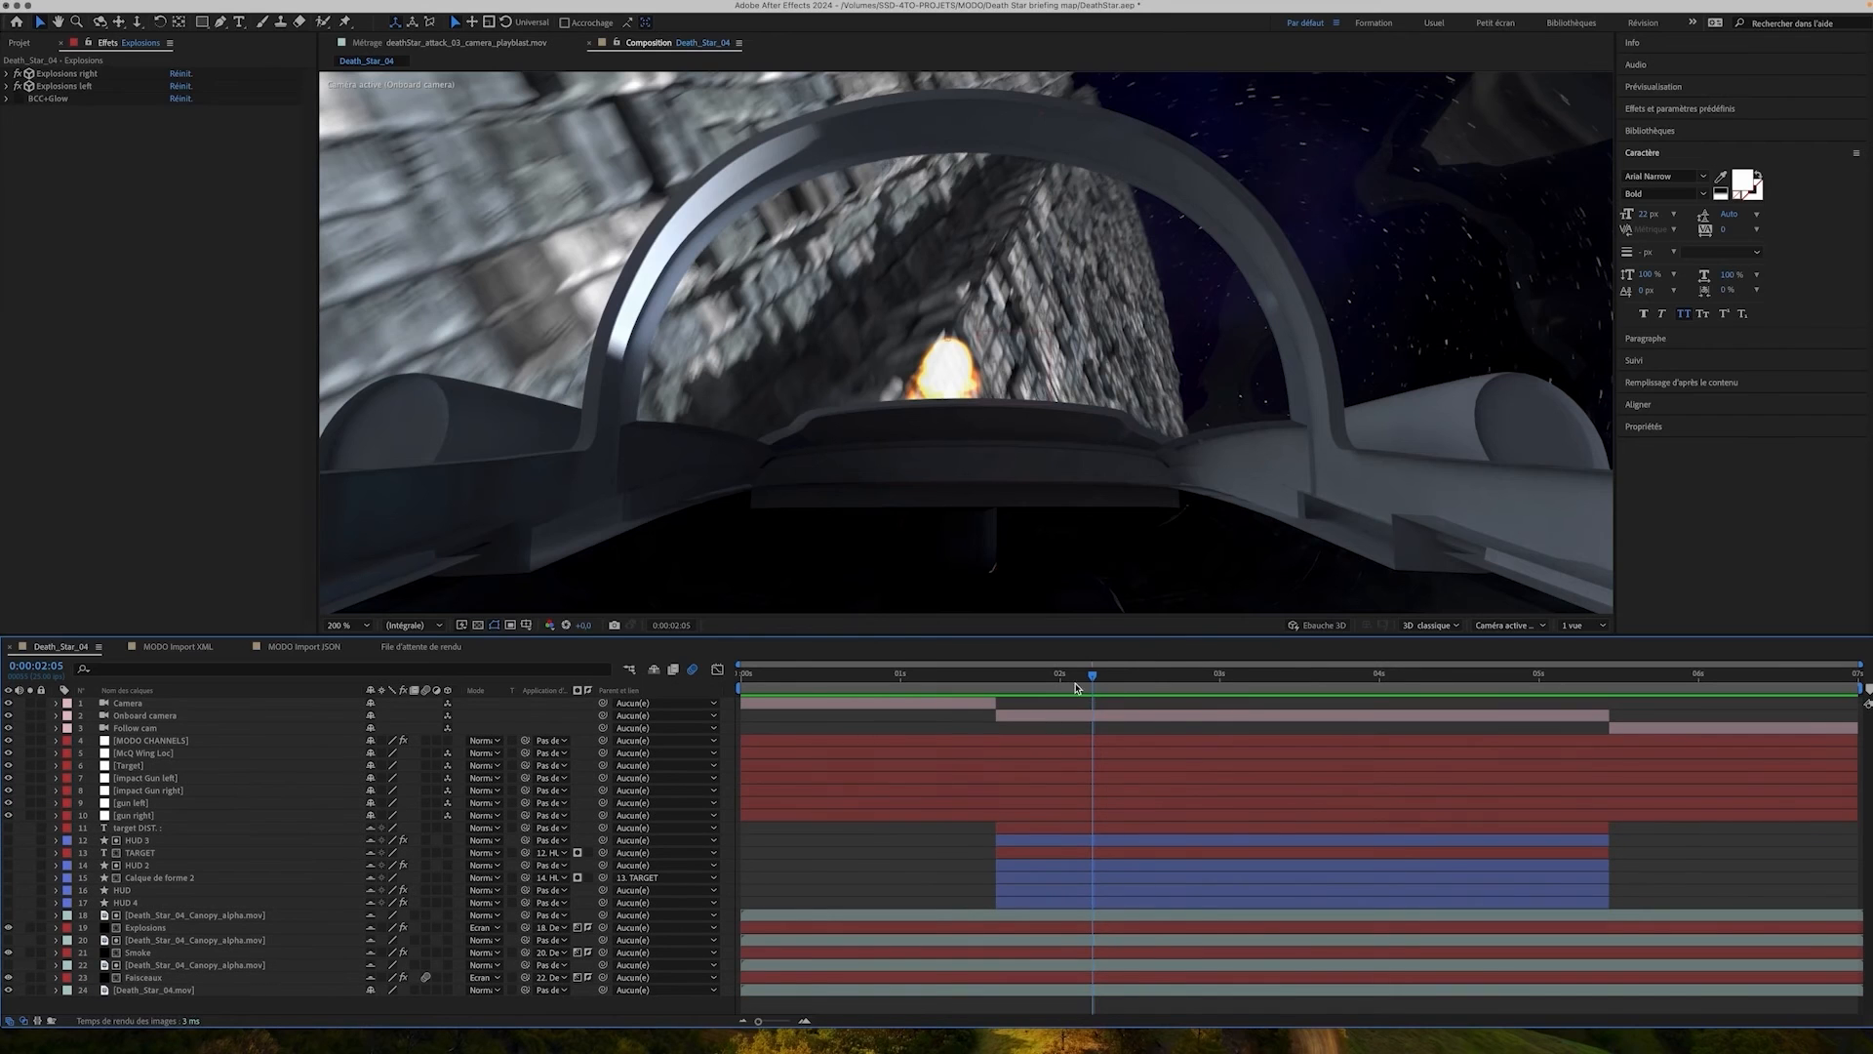
pyautogui.moveTo(1092, 677); pyautogui.dragTo(1180, 677)
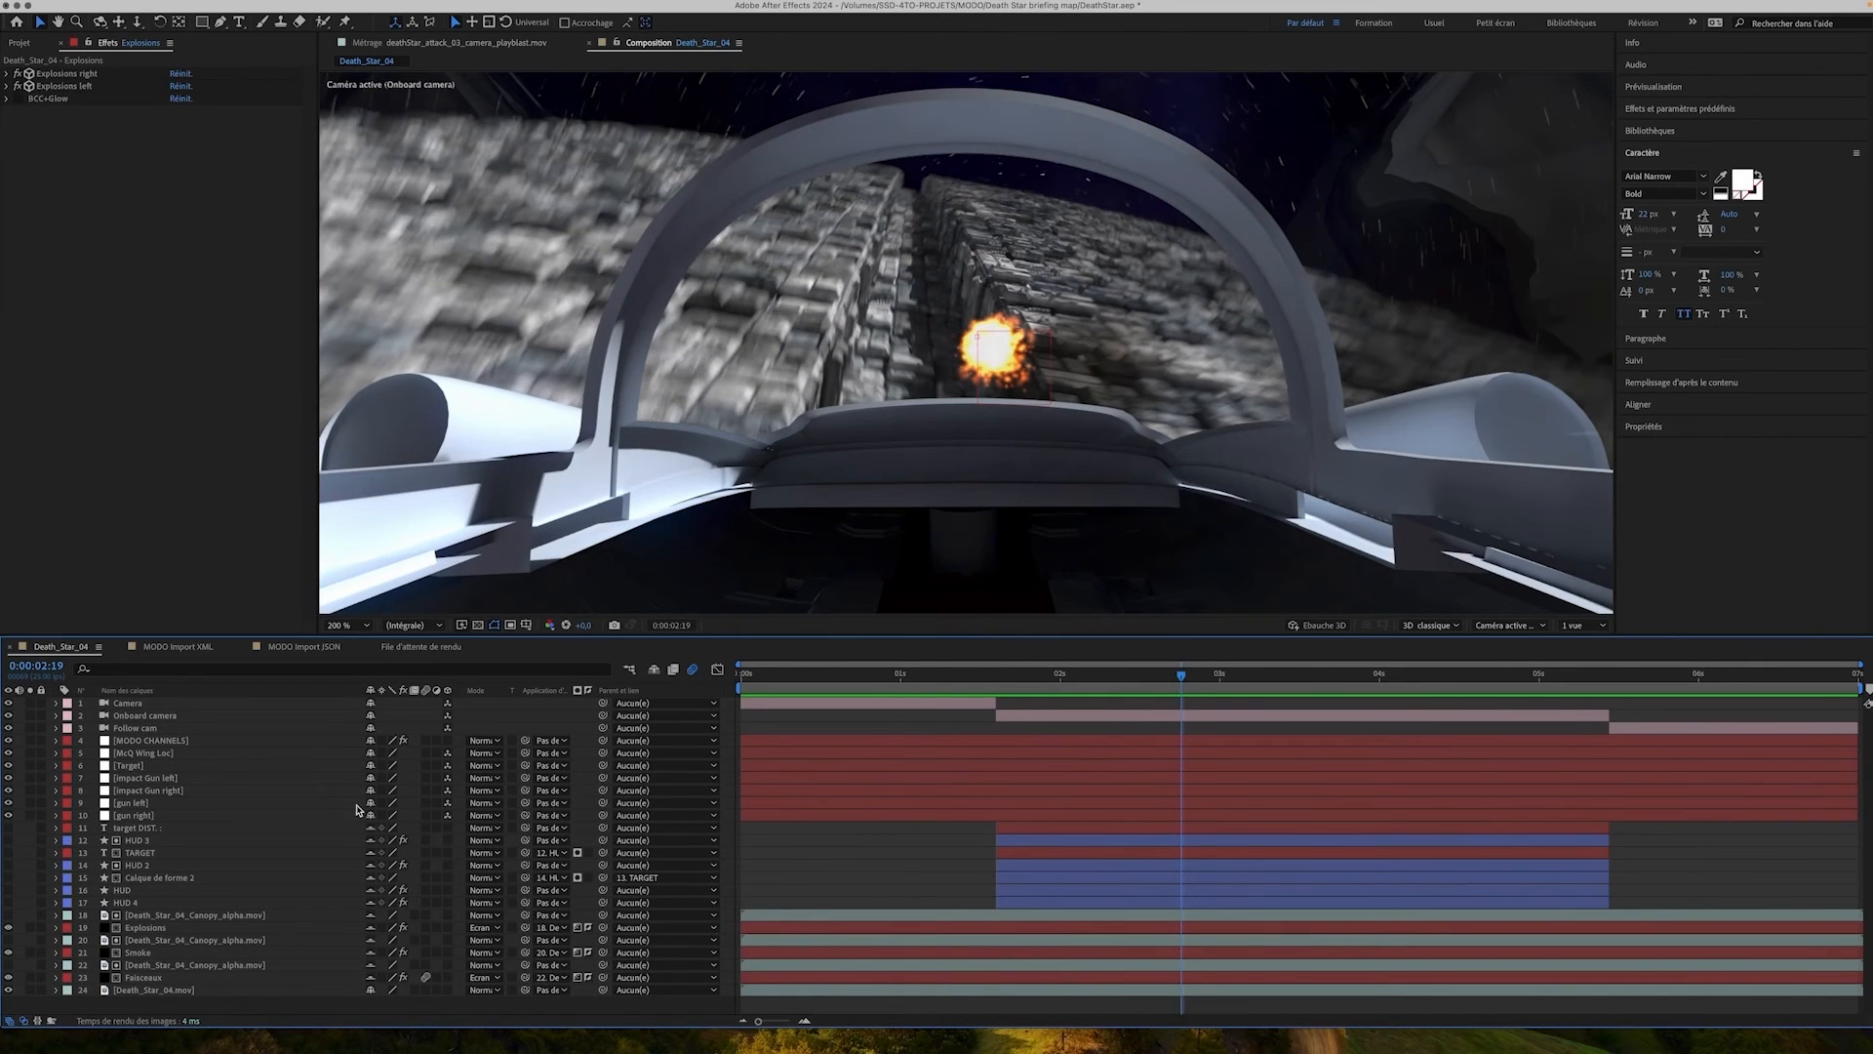
# Turn on the HUD 4 and HUD layers and scrub to 0:00:02:14 to check them in the onboard view
pyautogui.click(8, 903)
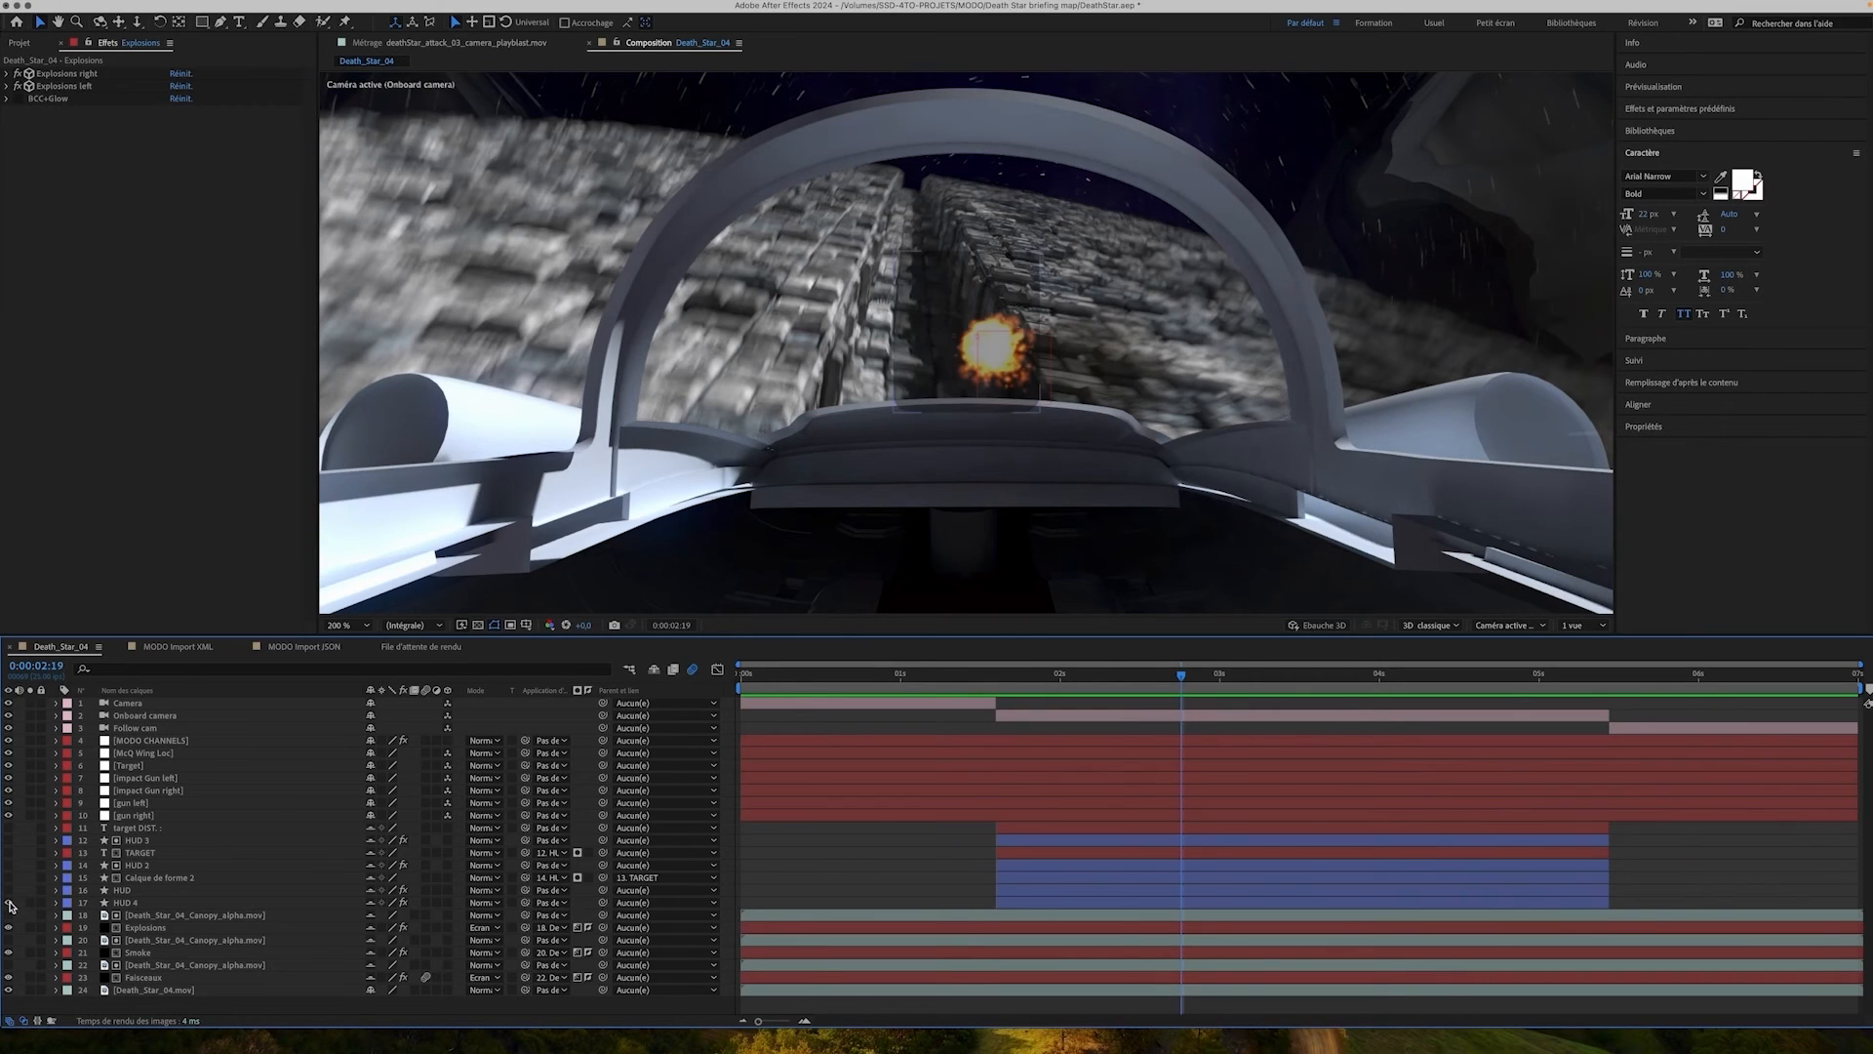
pyautogui.click(934, 269)
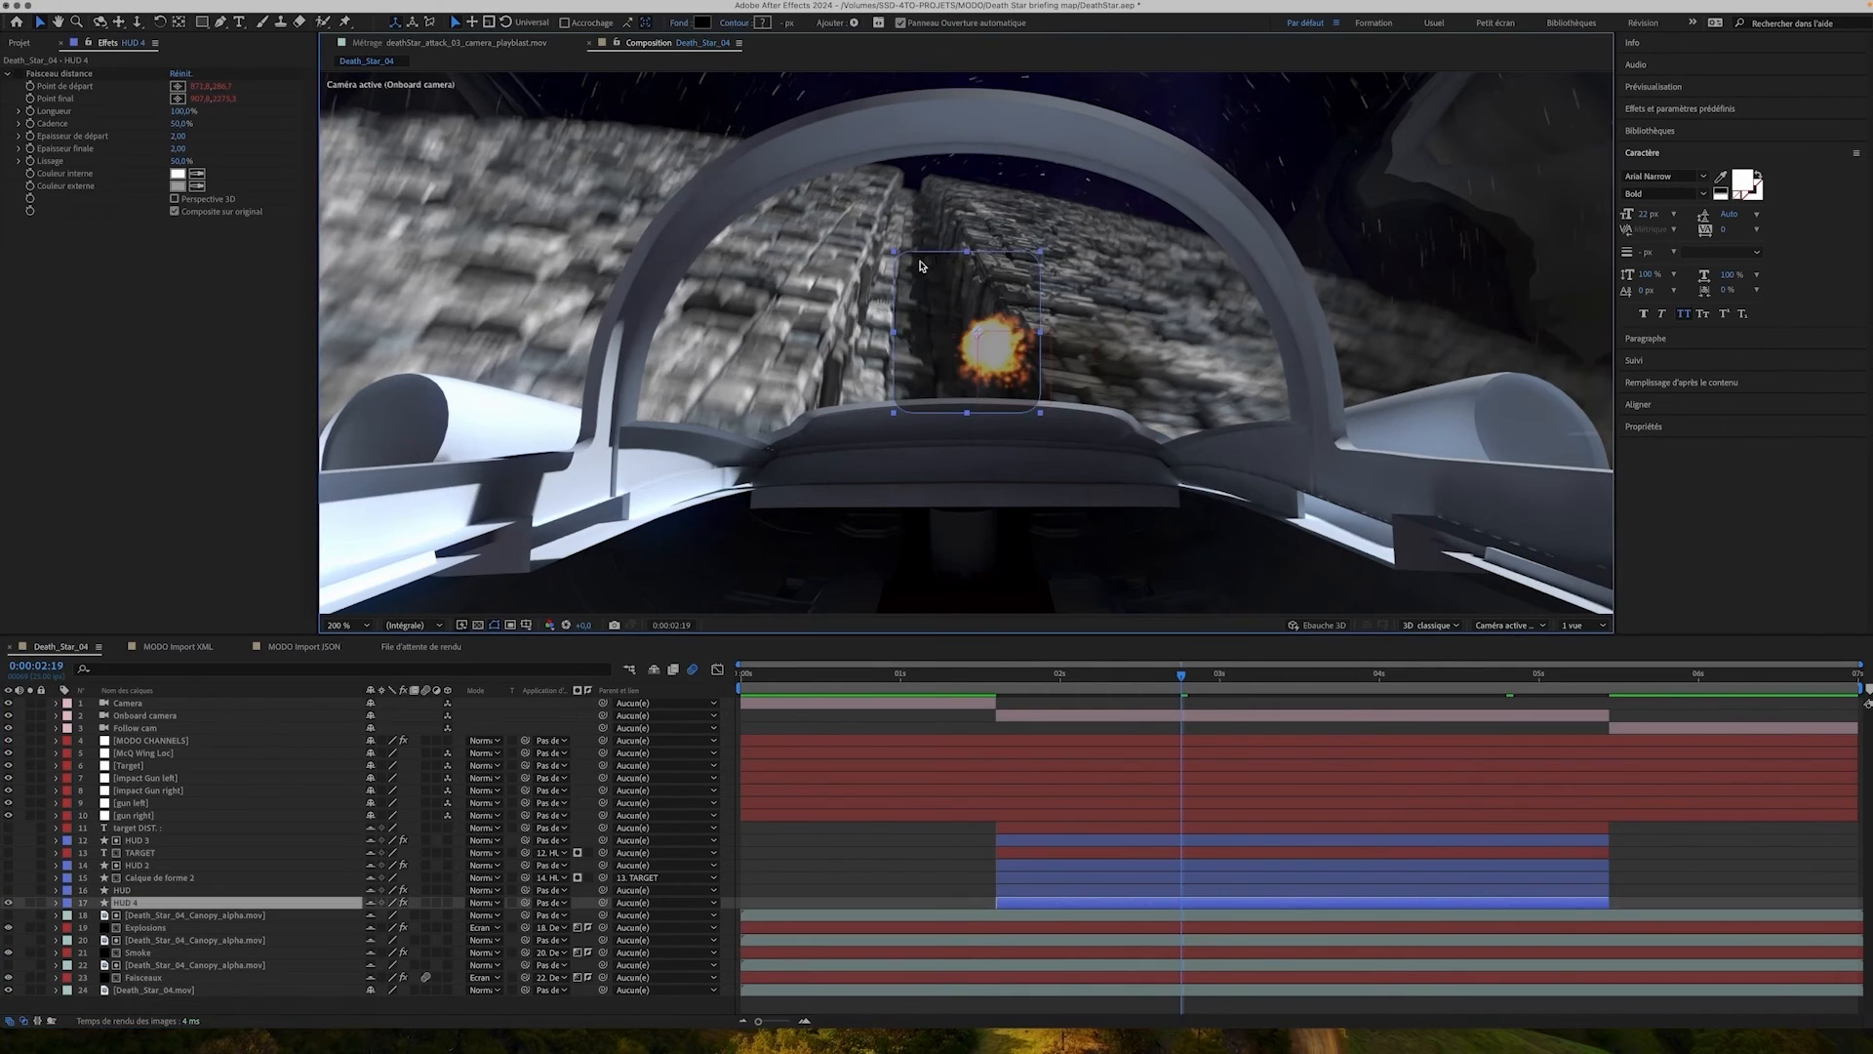
pyautogui.click(8, 890)
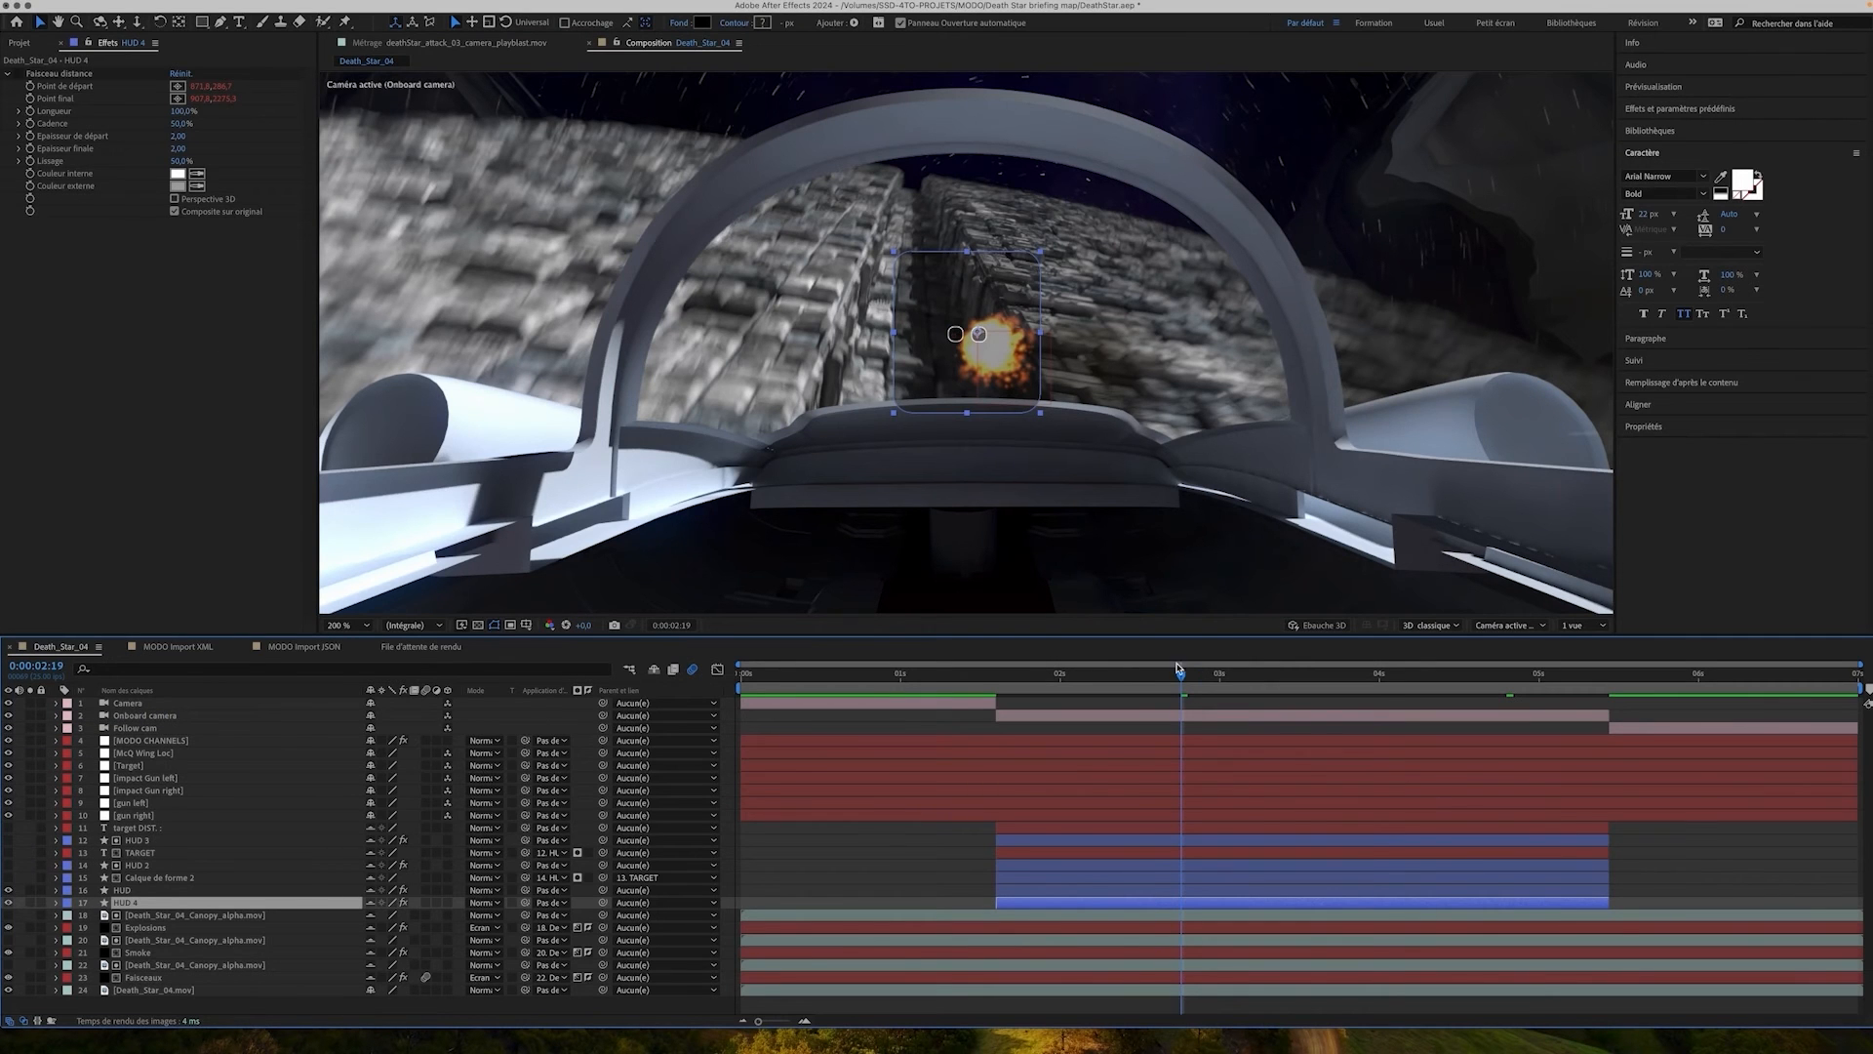
pyautogui.moveTo(1181, 675); pyautogui.dragTo(1106, 770)
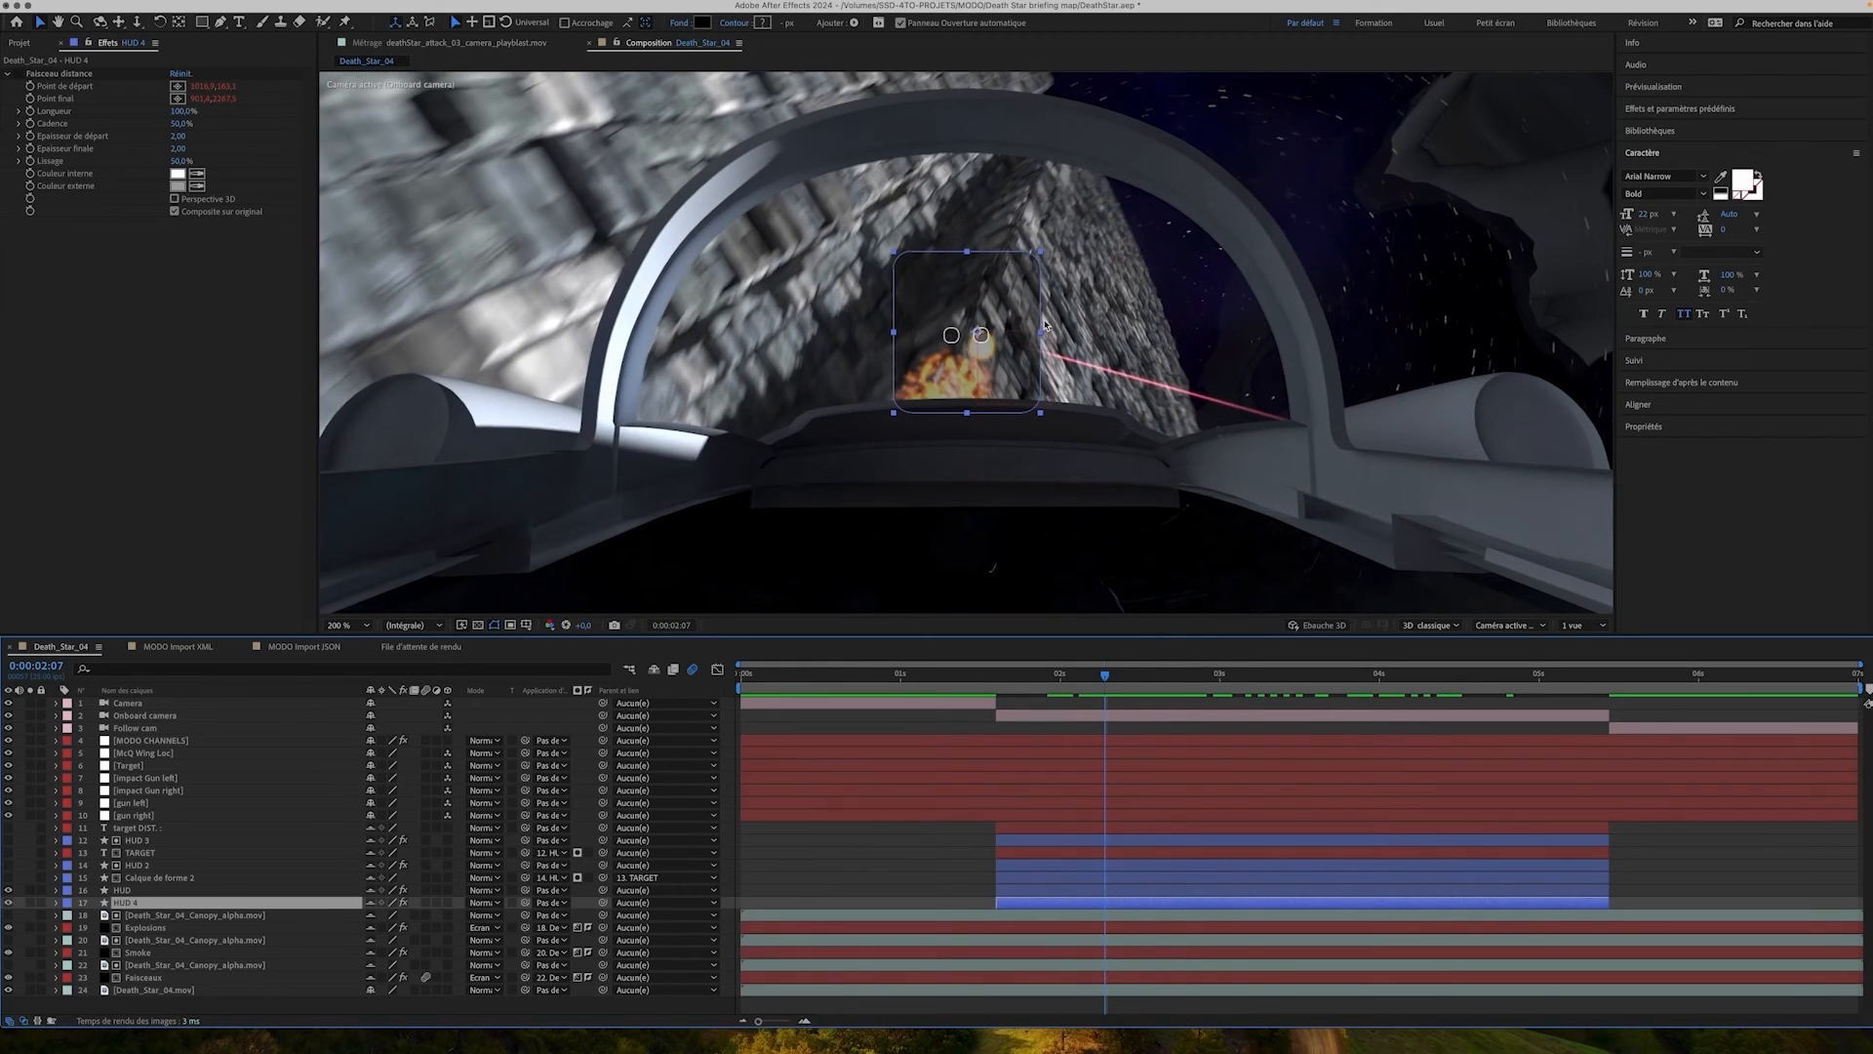
pyautogui.moveTo(1113, 693); pyautogui.dragTo(1150, 738)
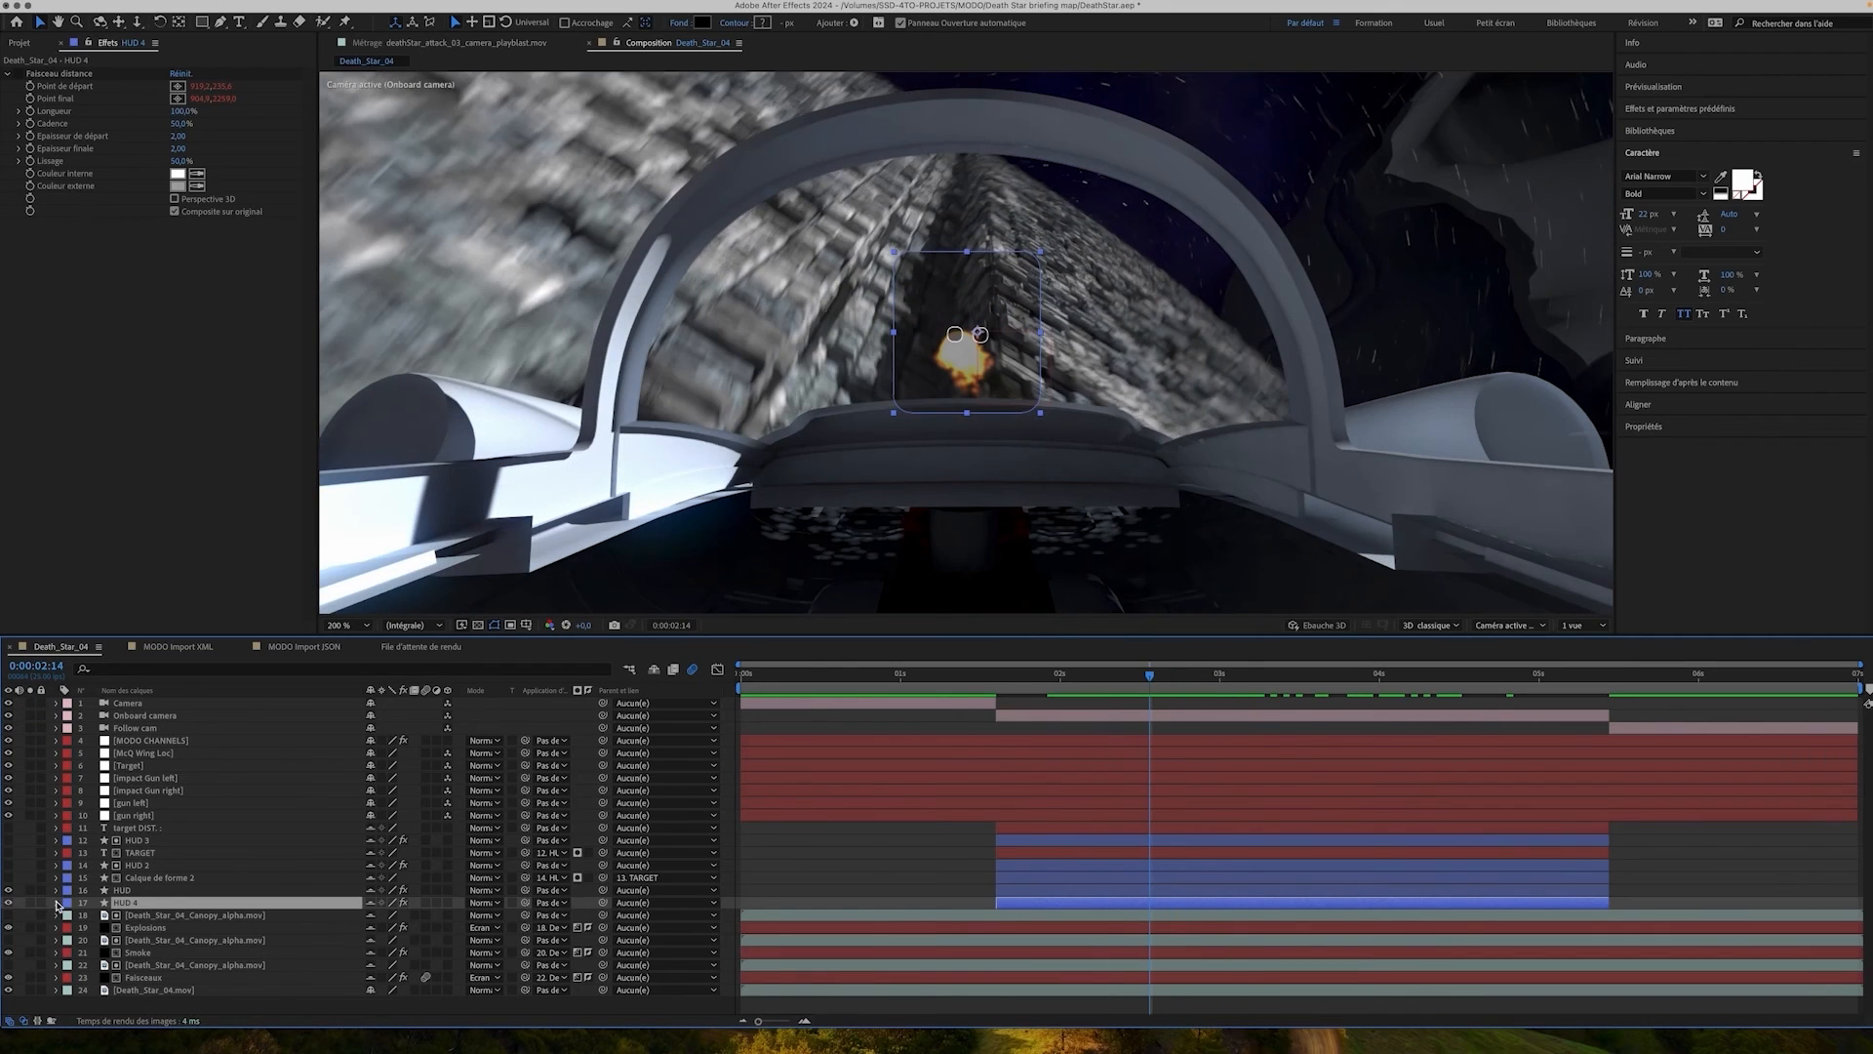
# Expand the HUD 4 and HUD layers to examine the rectangle paths, Contour 1 and Fond 1 in HUD's Rectangle 1 group
pyautogui.click(57, 903)
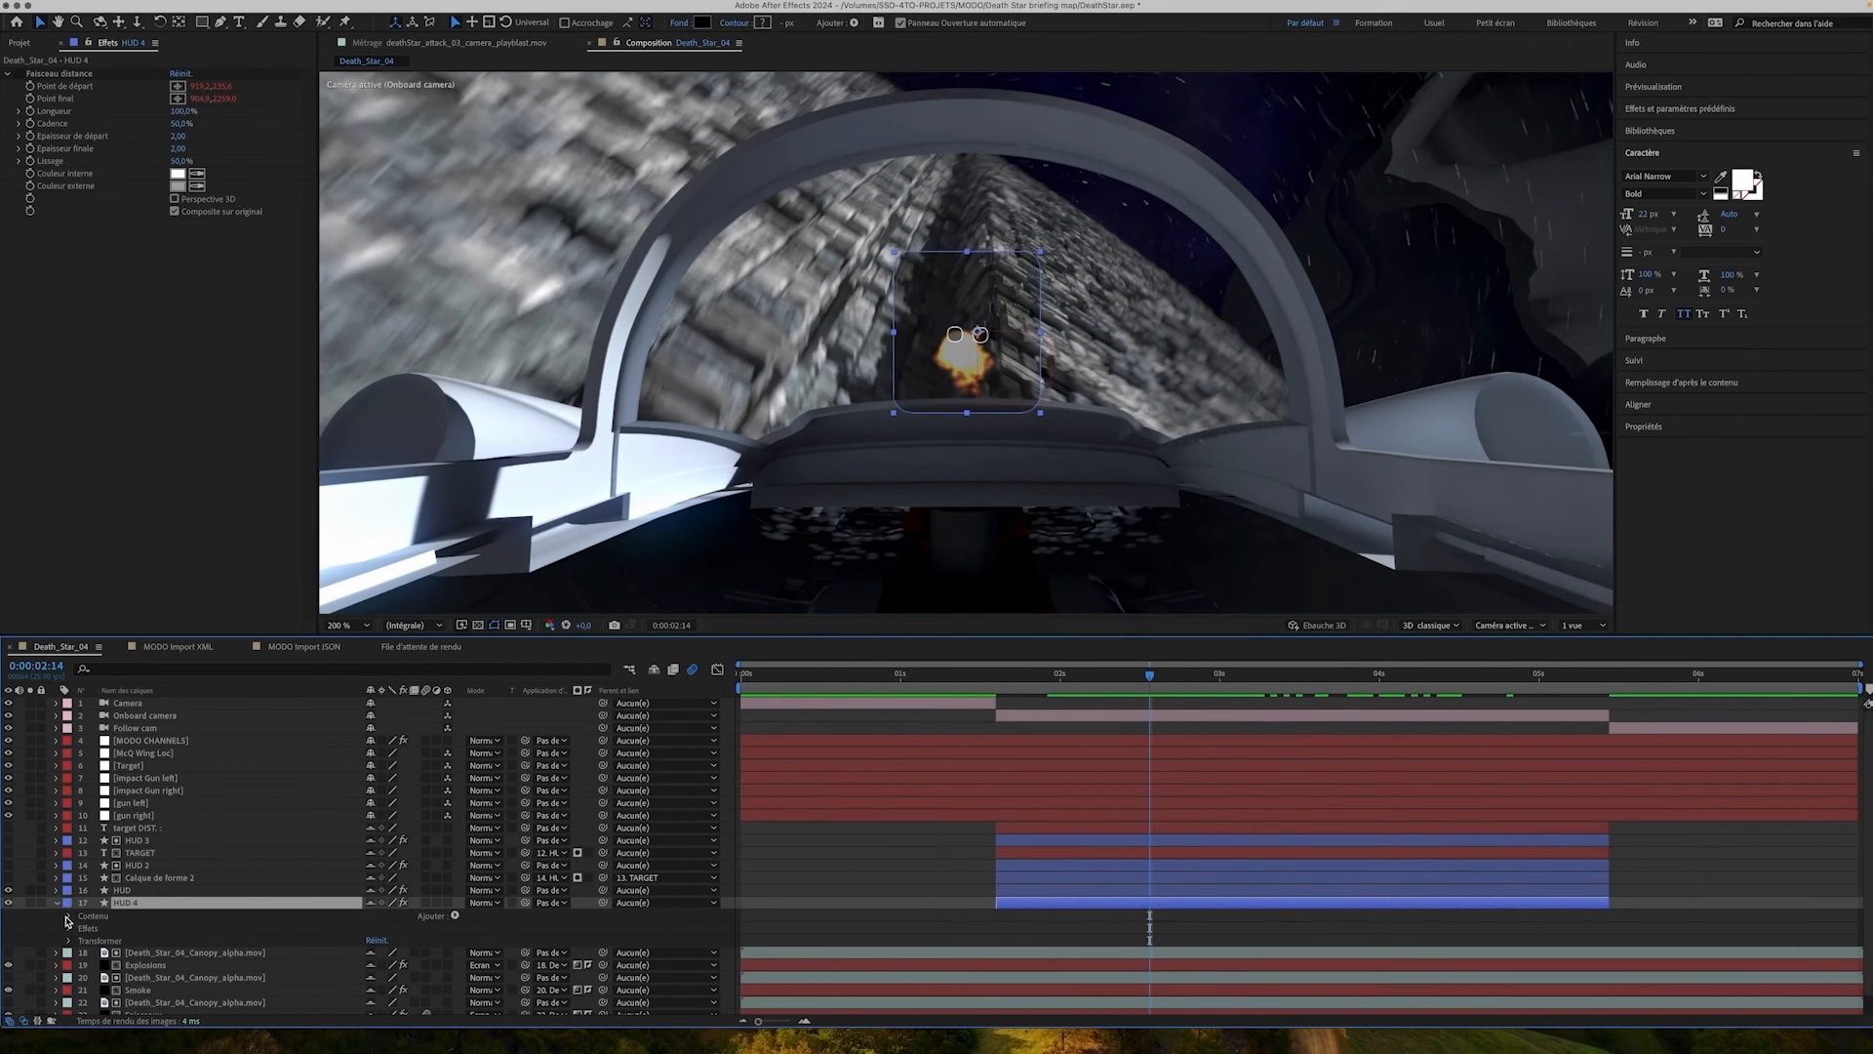
pyautogui.click(70, 916)
pyautogui.click(69, 916)
pyautogui.click(143, 891)
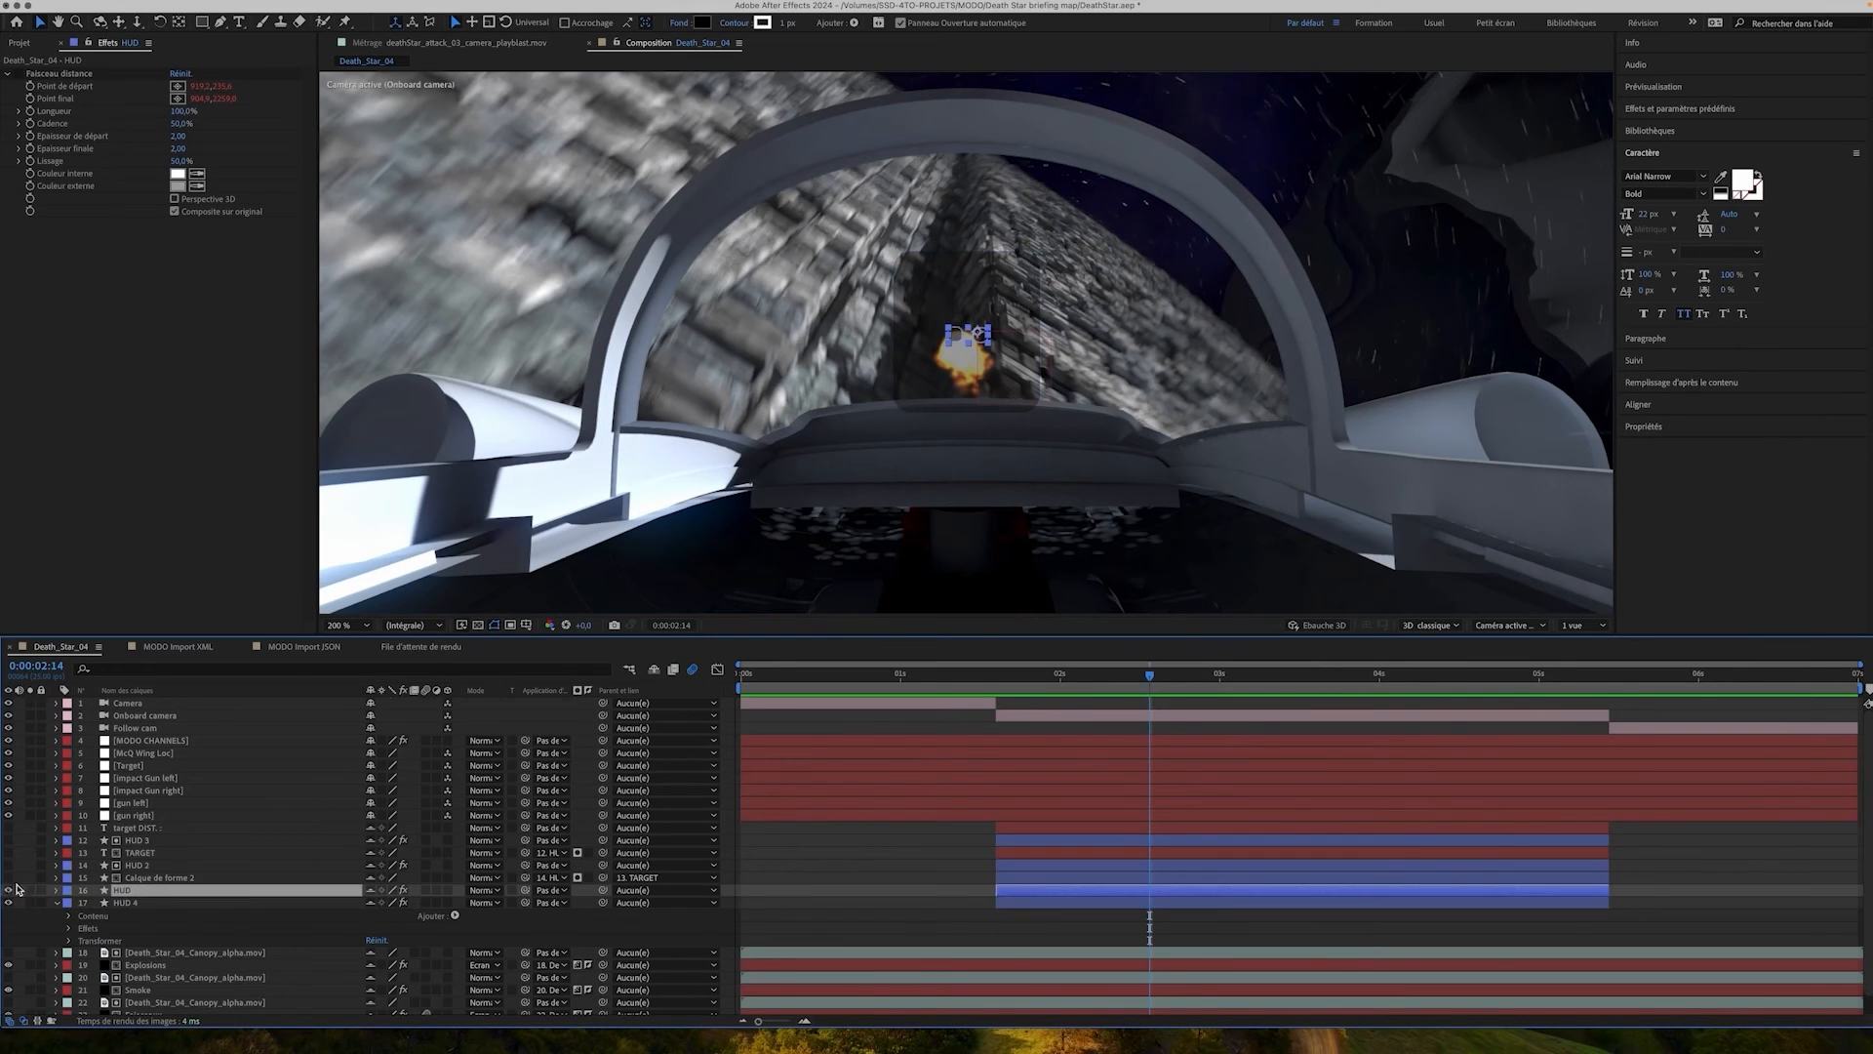
pyautogui.click(57, 890)
pyautogui.click(95, 834)
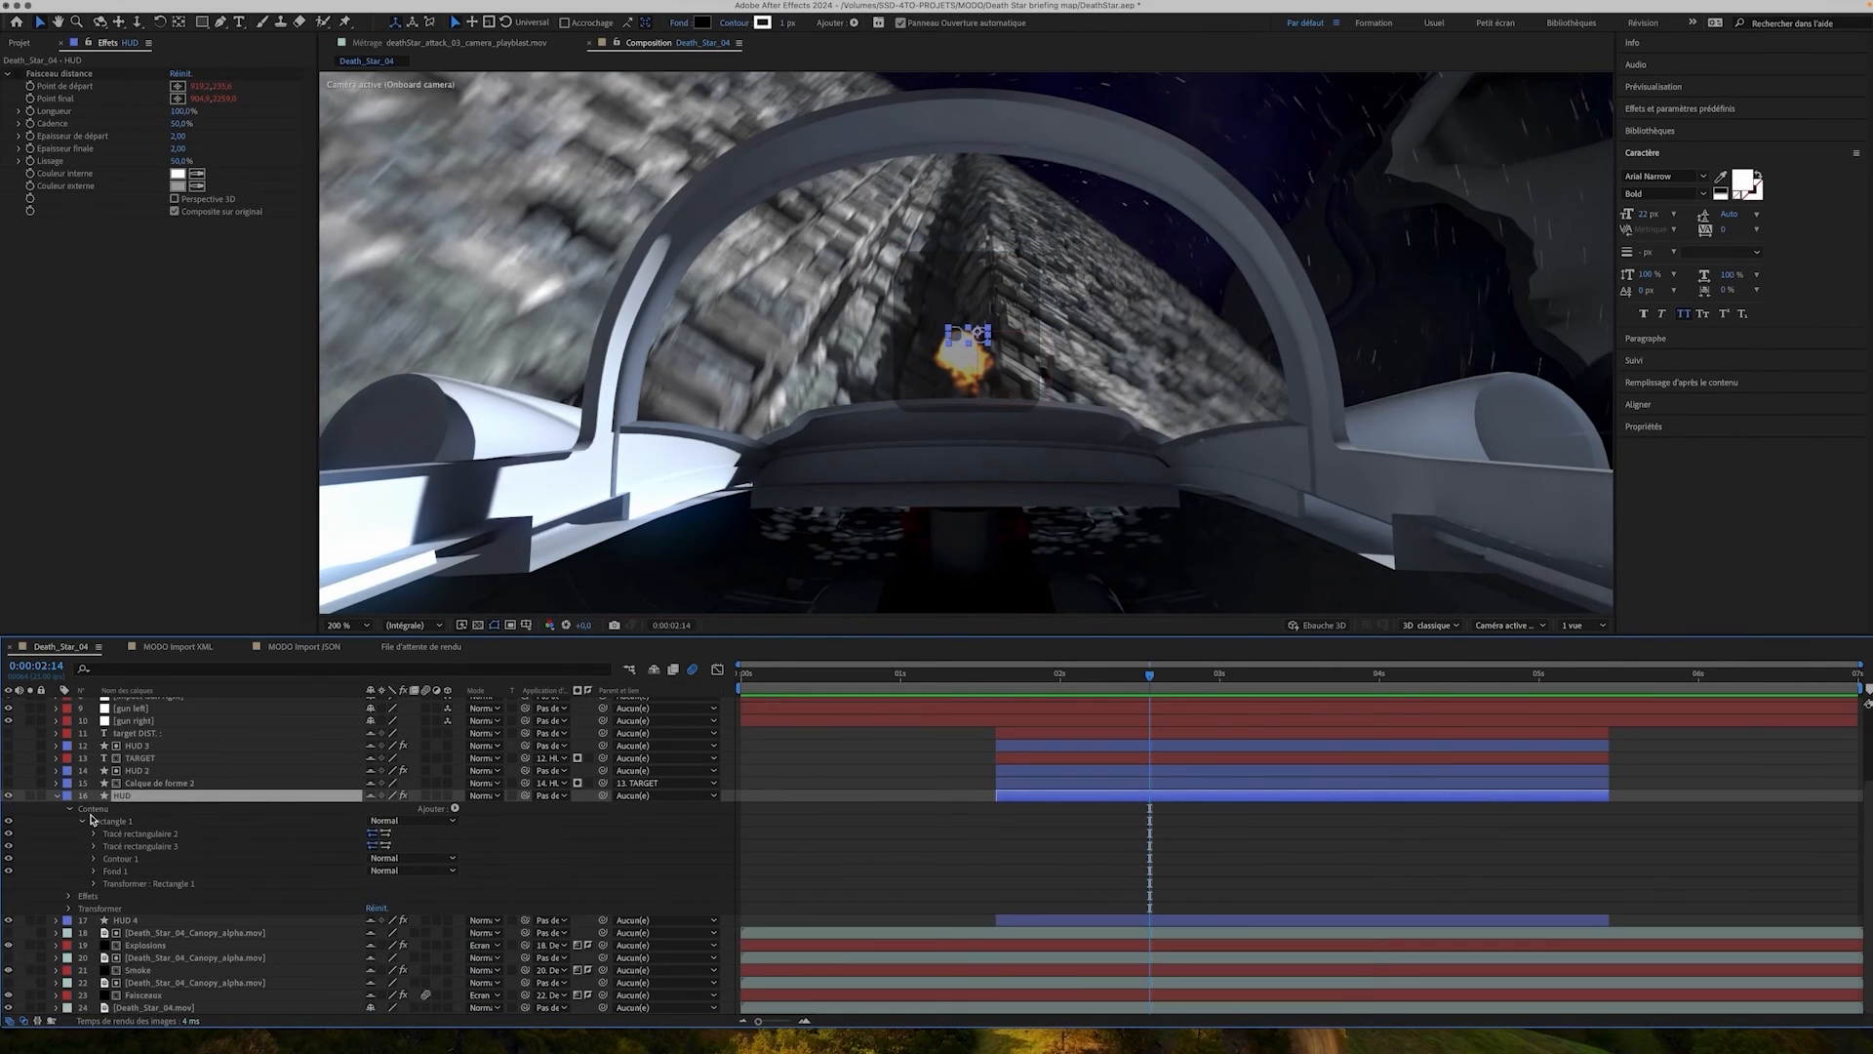
pyautogui.click(145, 835)
pyautogui.click(150, 847)
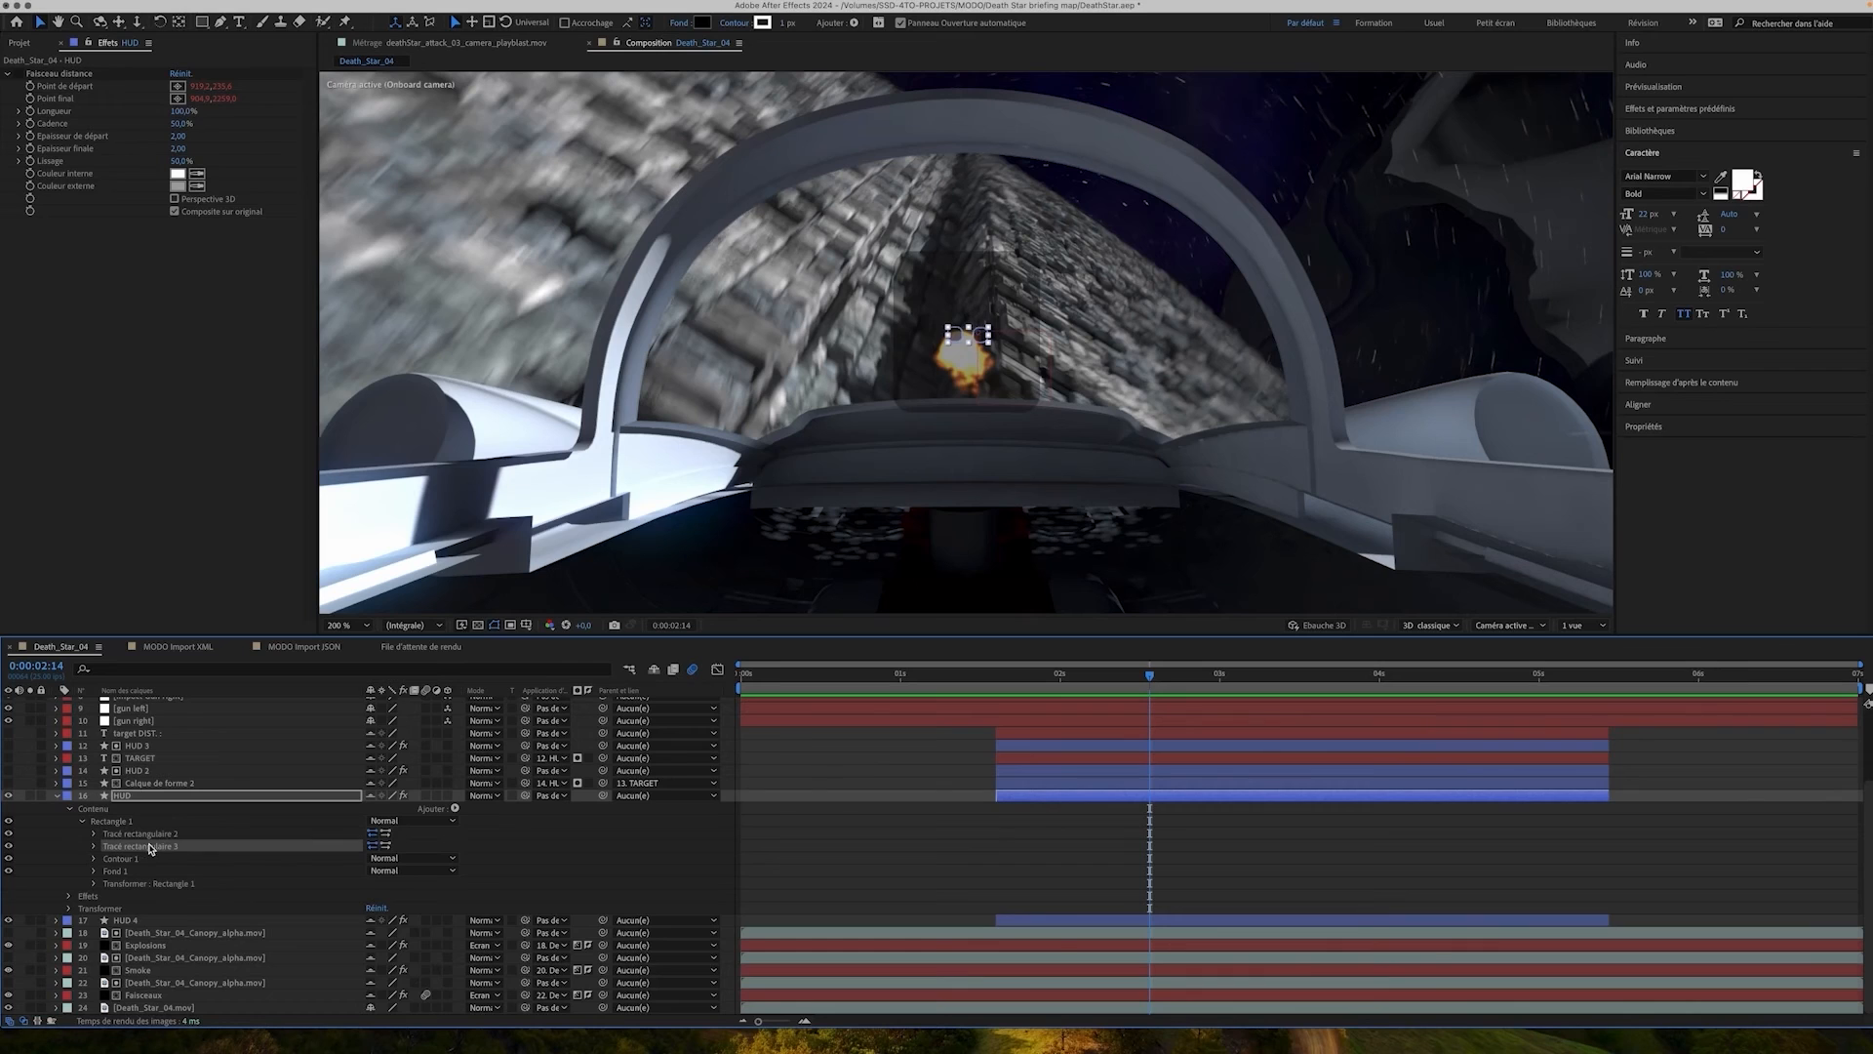
pyautogui.click(150, 859)
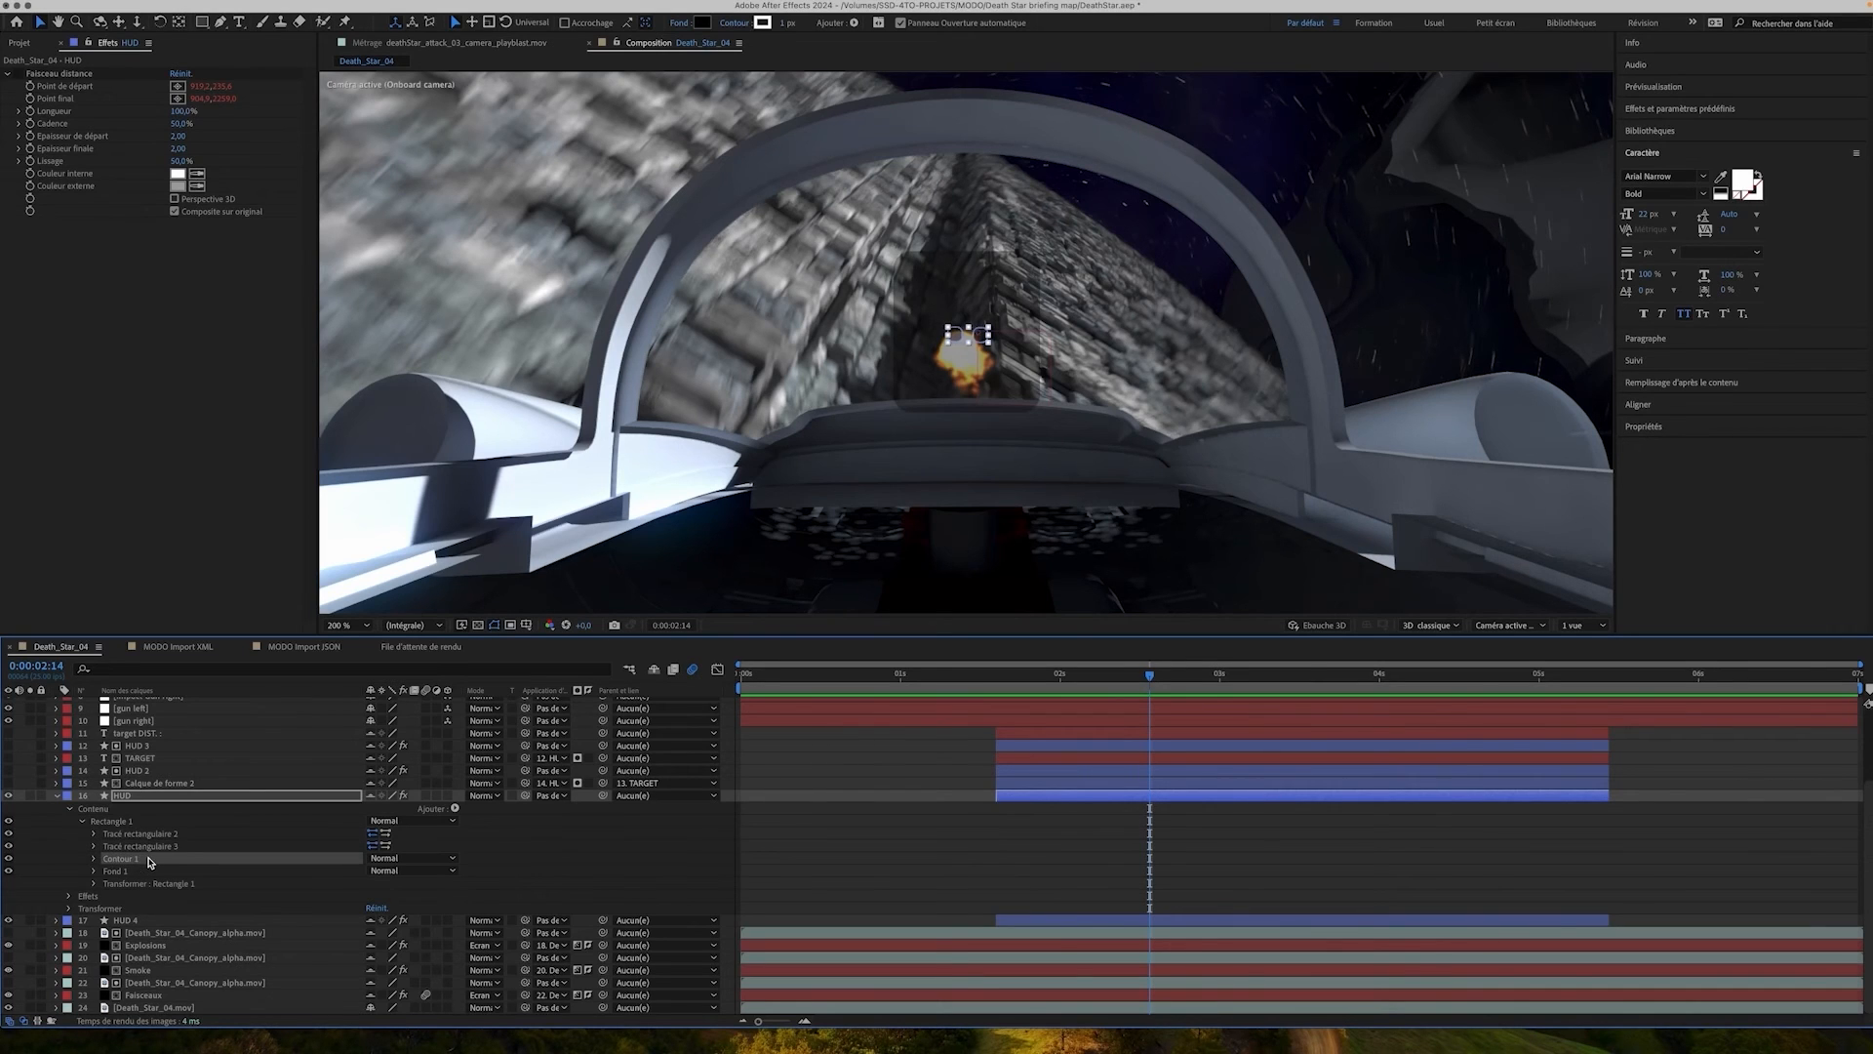
pyautogui.click(153, 871)
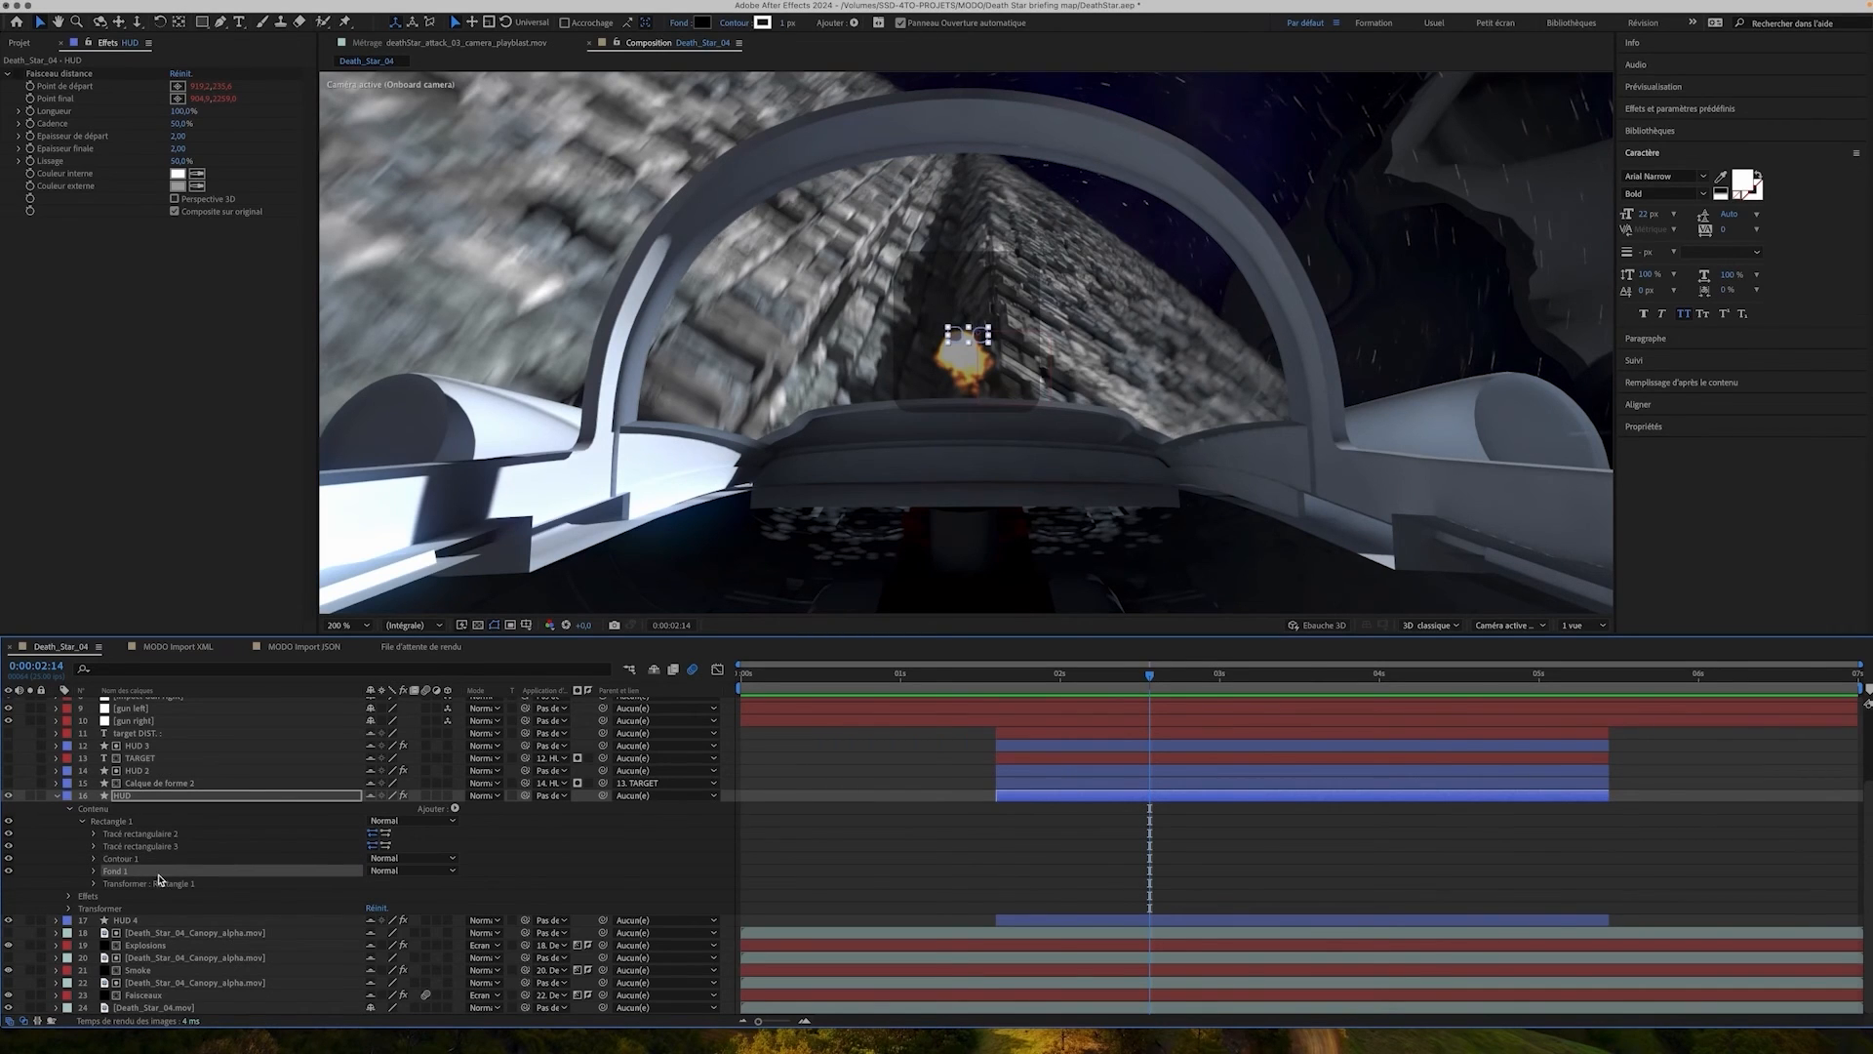
# Examine the Position expression of Tracé rectangulaire 2 linked to the Impact Gun left locator, then fold the HUD layer
pyautogui.click(94, 835)
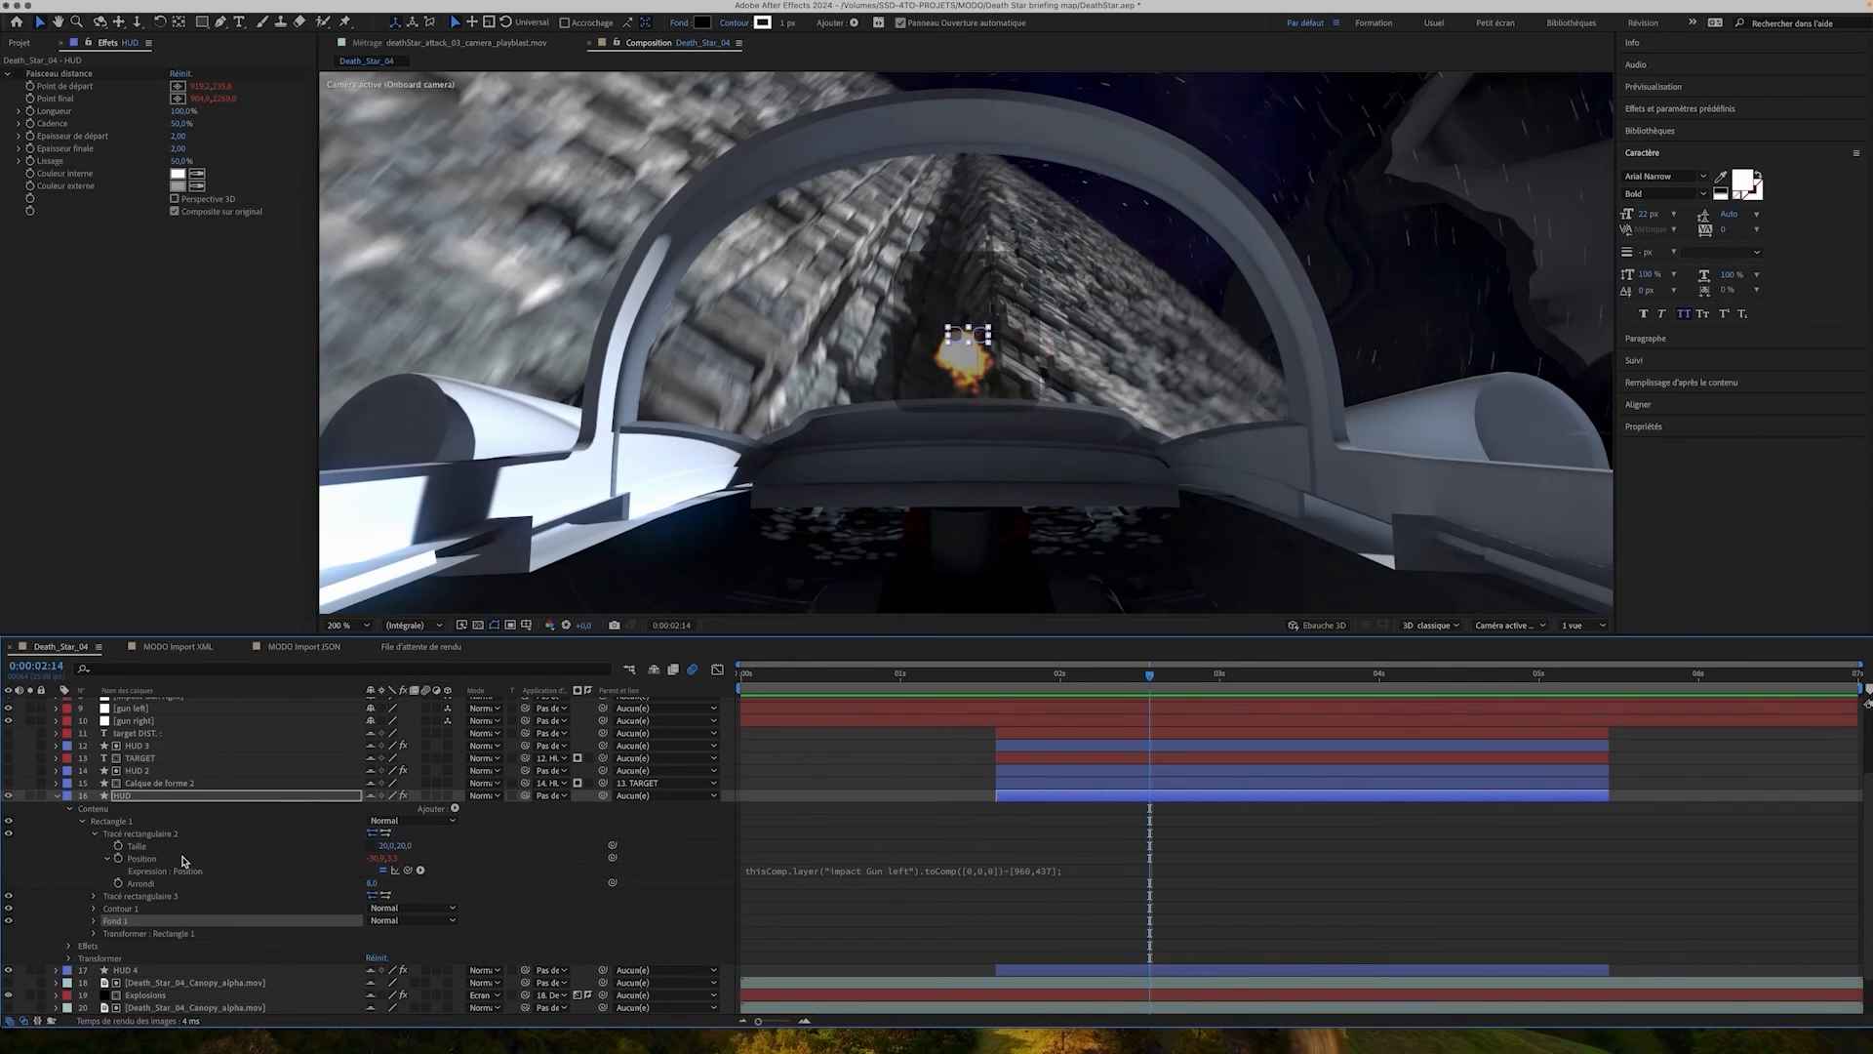
pyautogui.click(814, 871)
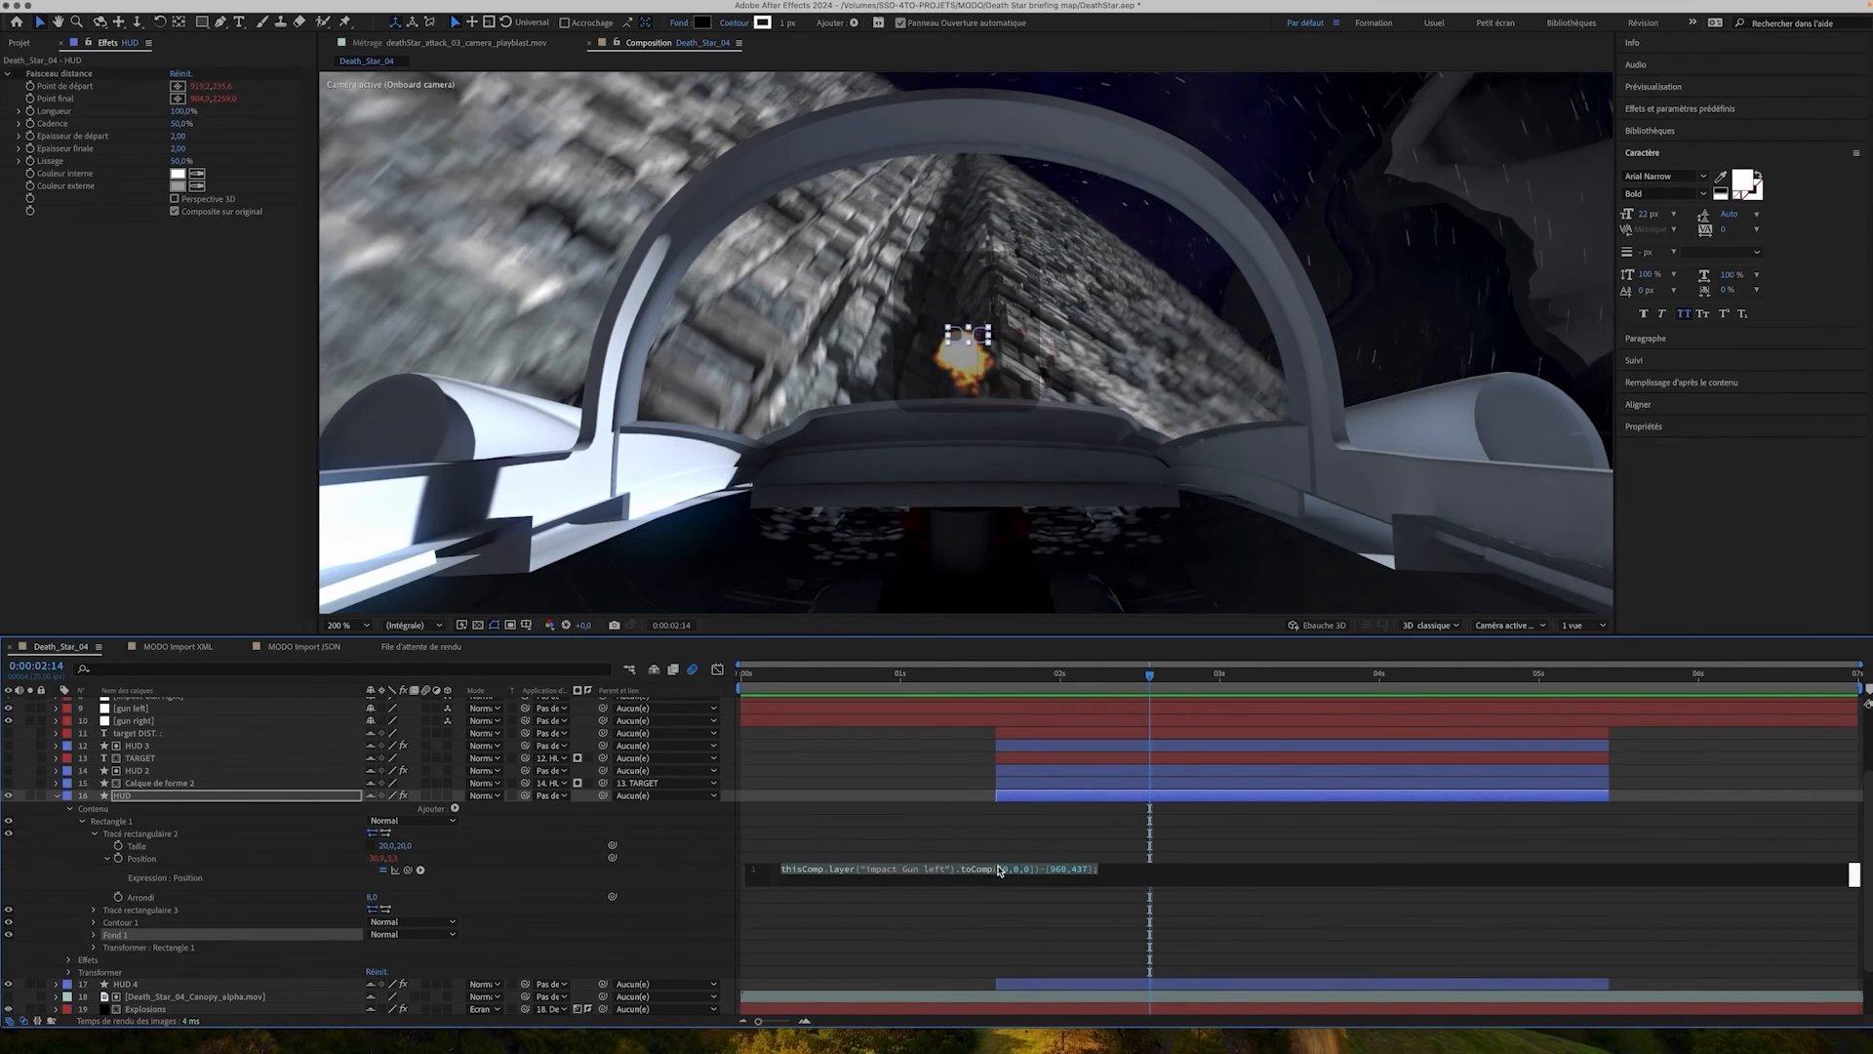
pyautogui.click(107, 859)
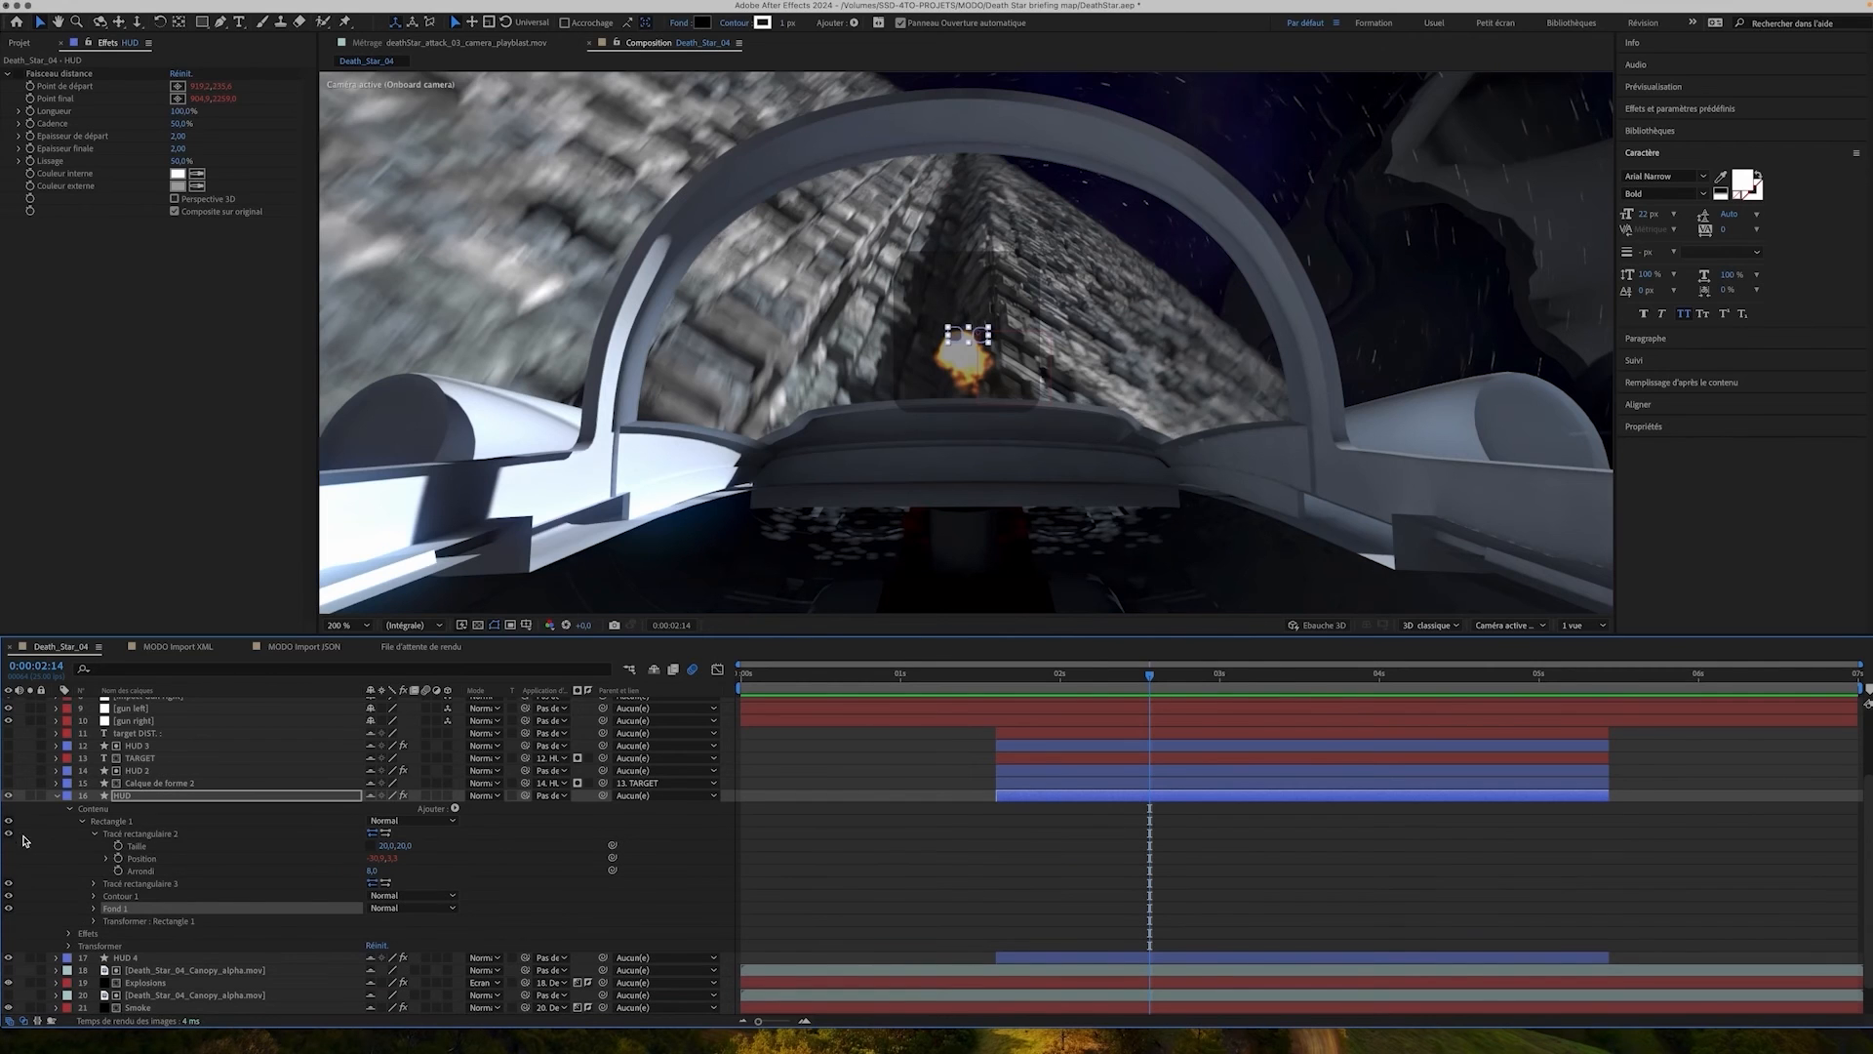
pyautogui.click(57, 796)
# Turn on the target DIST. text layer and scrub to 0:00:03:18 to watch its distance readout change
pyautogui.click(9, 828)
pyautogui.click(993, 375)
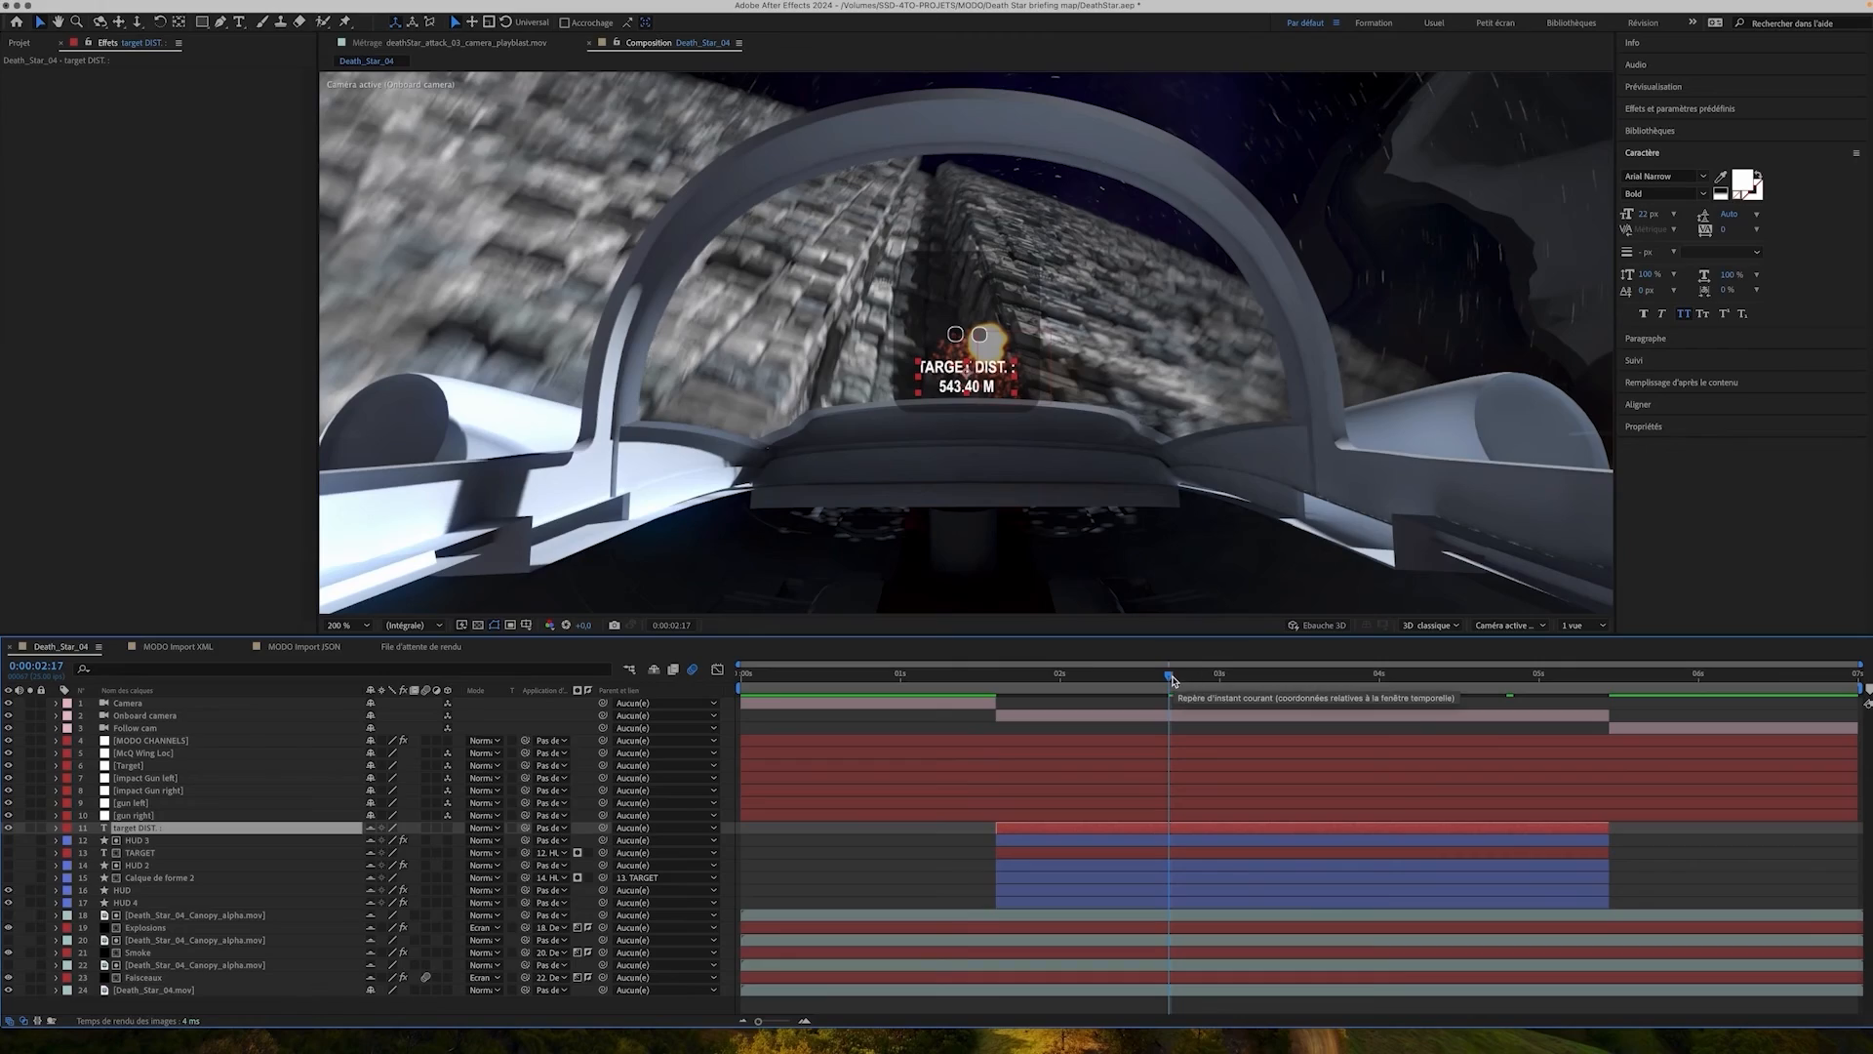
pyautogui.moveTo(1171, 675); pyautogui.dragTo(1438, 668)
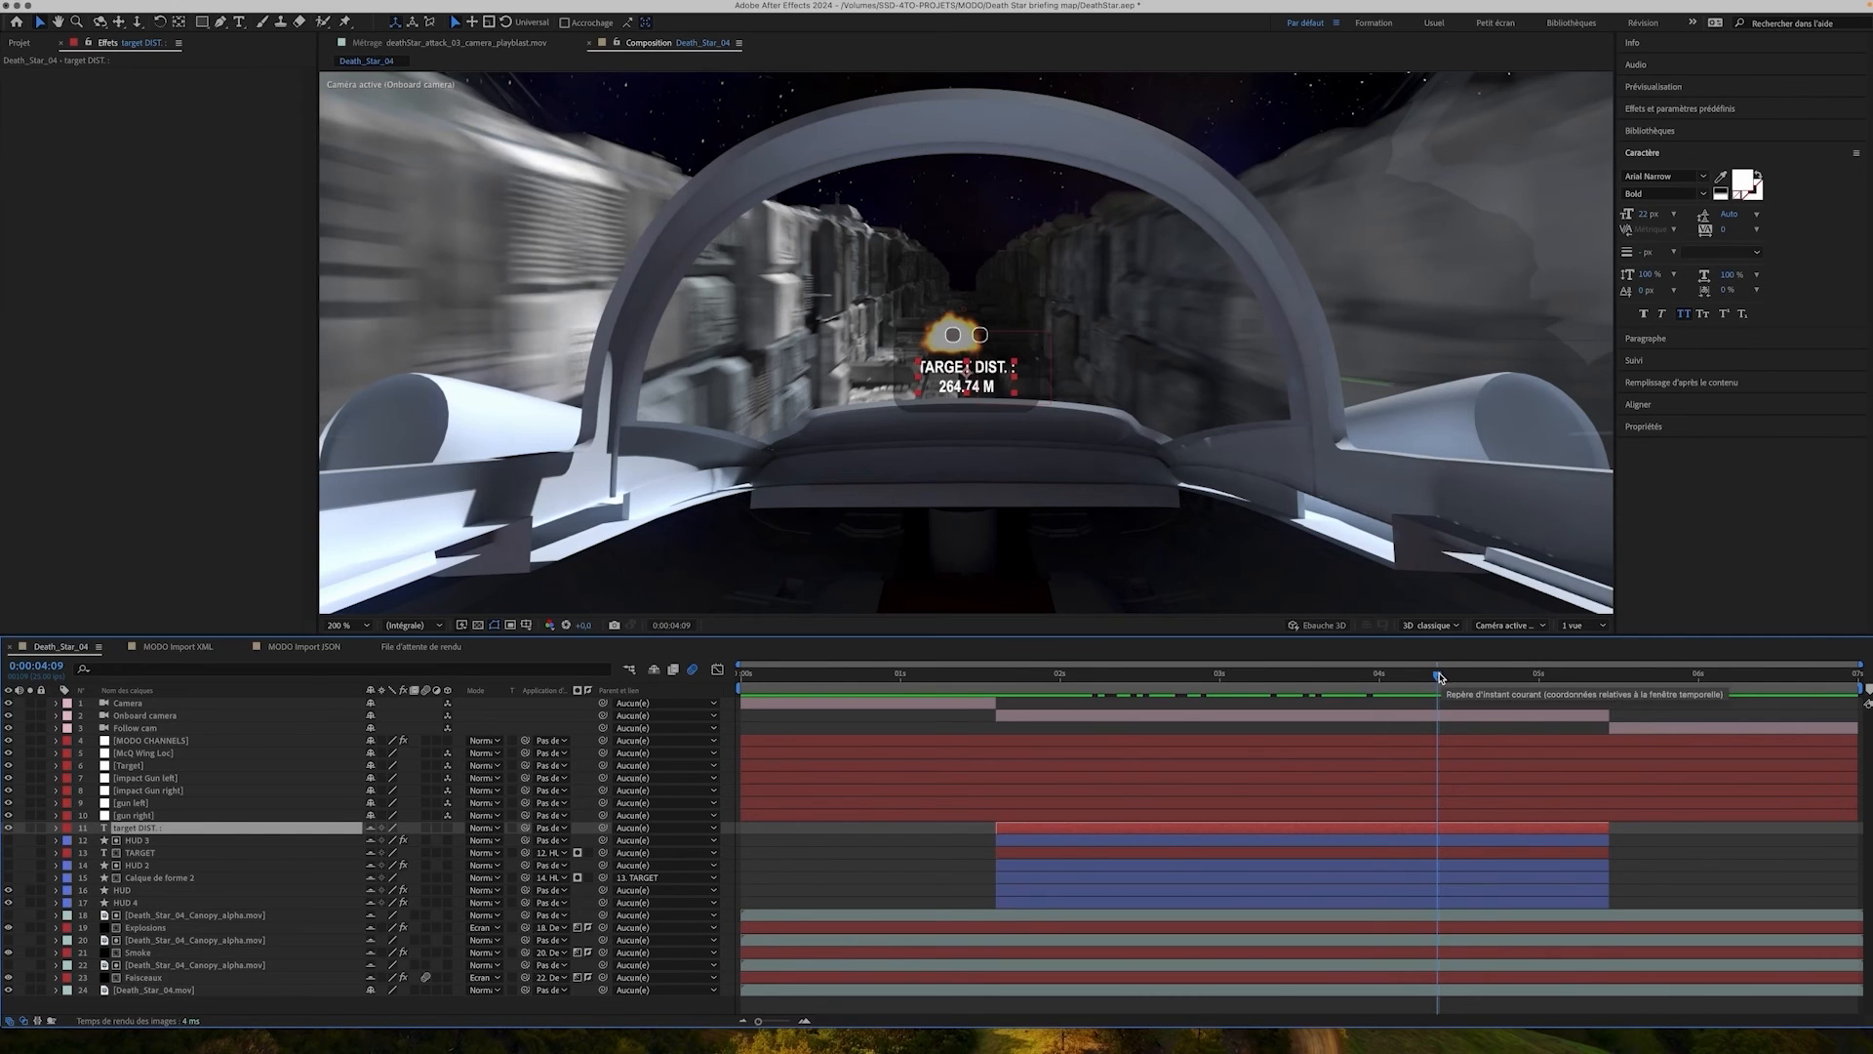
pyautogui.moveTo(1439, 675); pyautogui.dragTo(1338, 653)
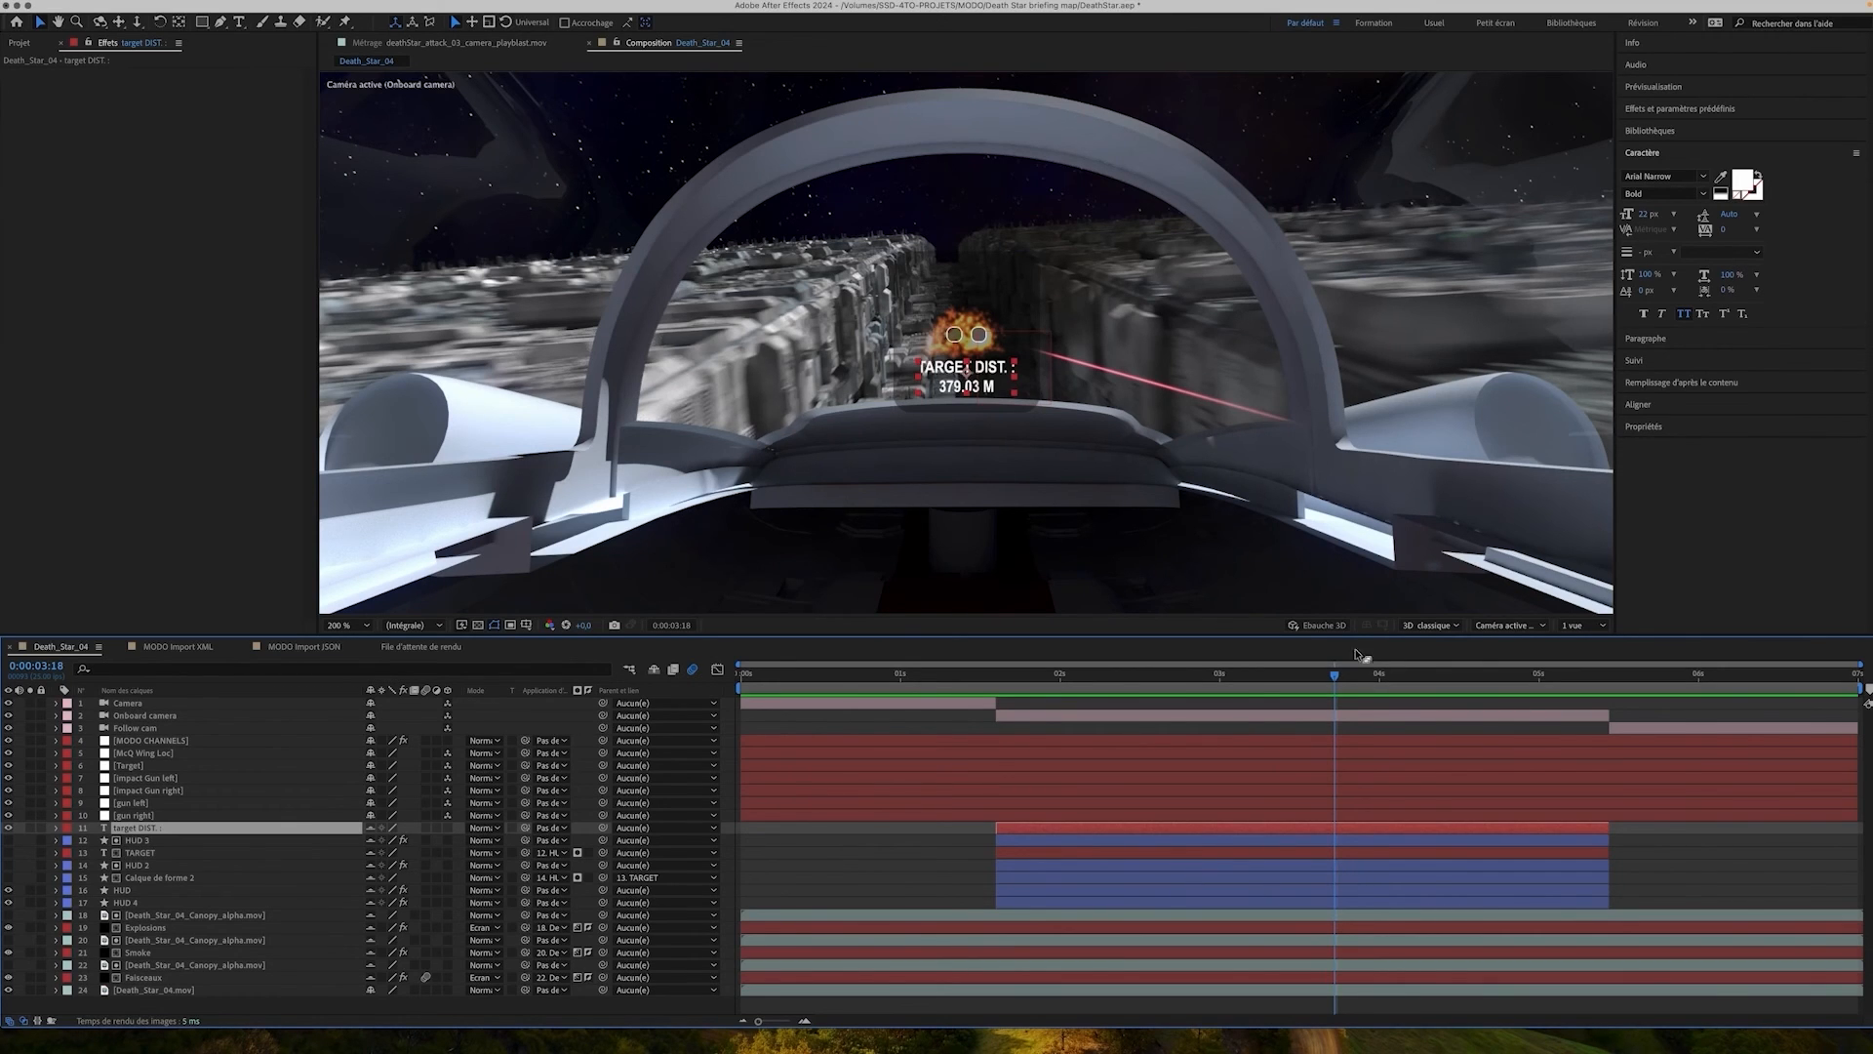
# Open the Texte source expression of the target DIST. layer to examine its link to the MODO CHANNELS distanceToTarget slider
pyautogui.click(56, 828)
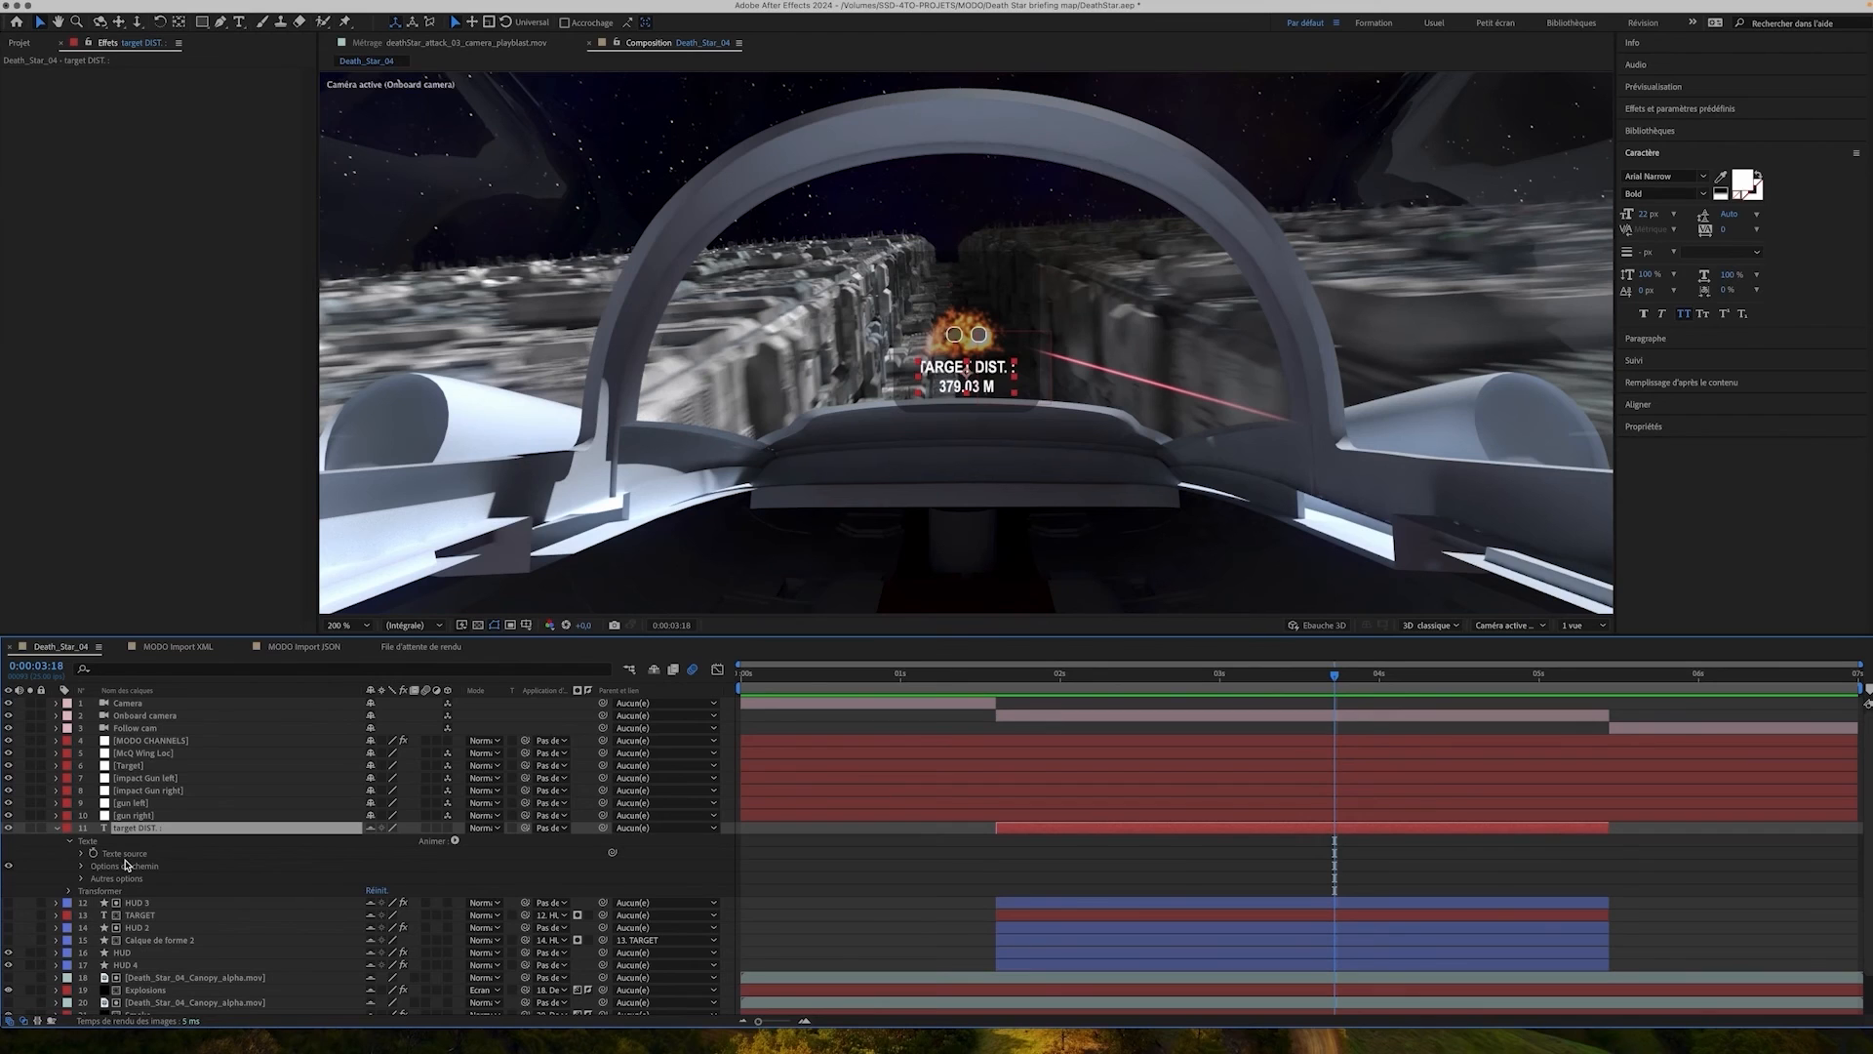
pyautogui.click(82, 854)
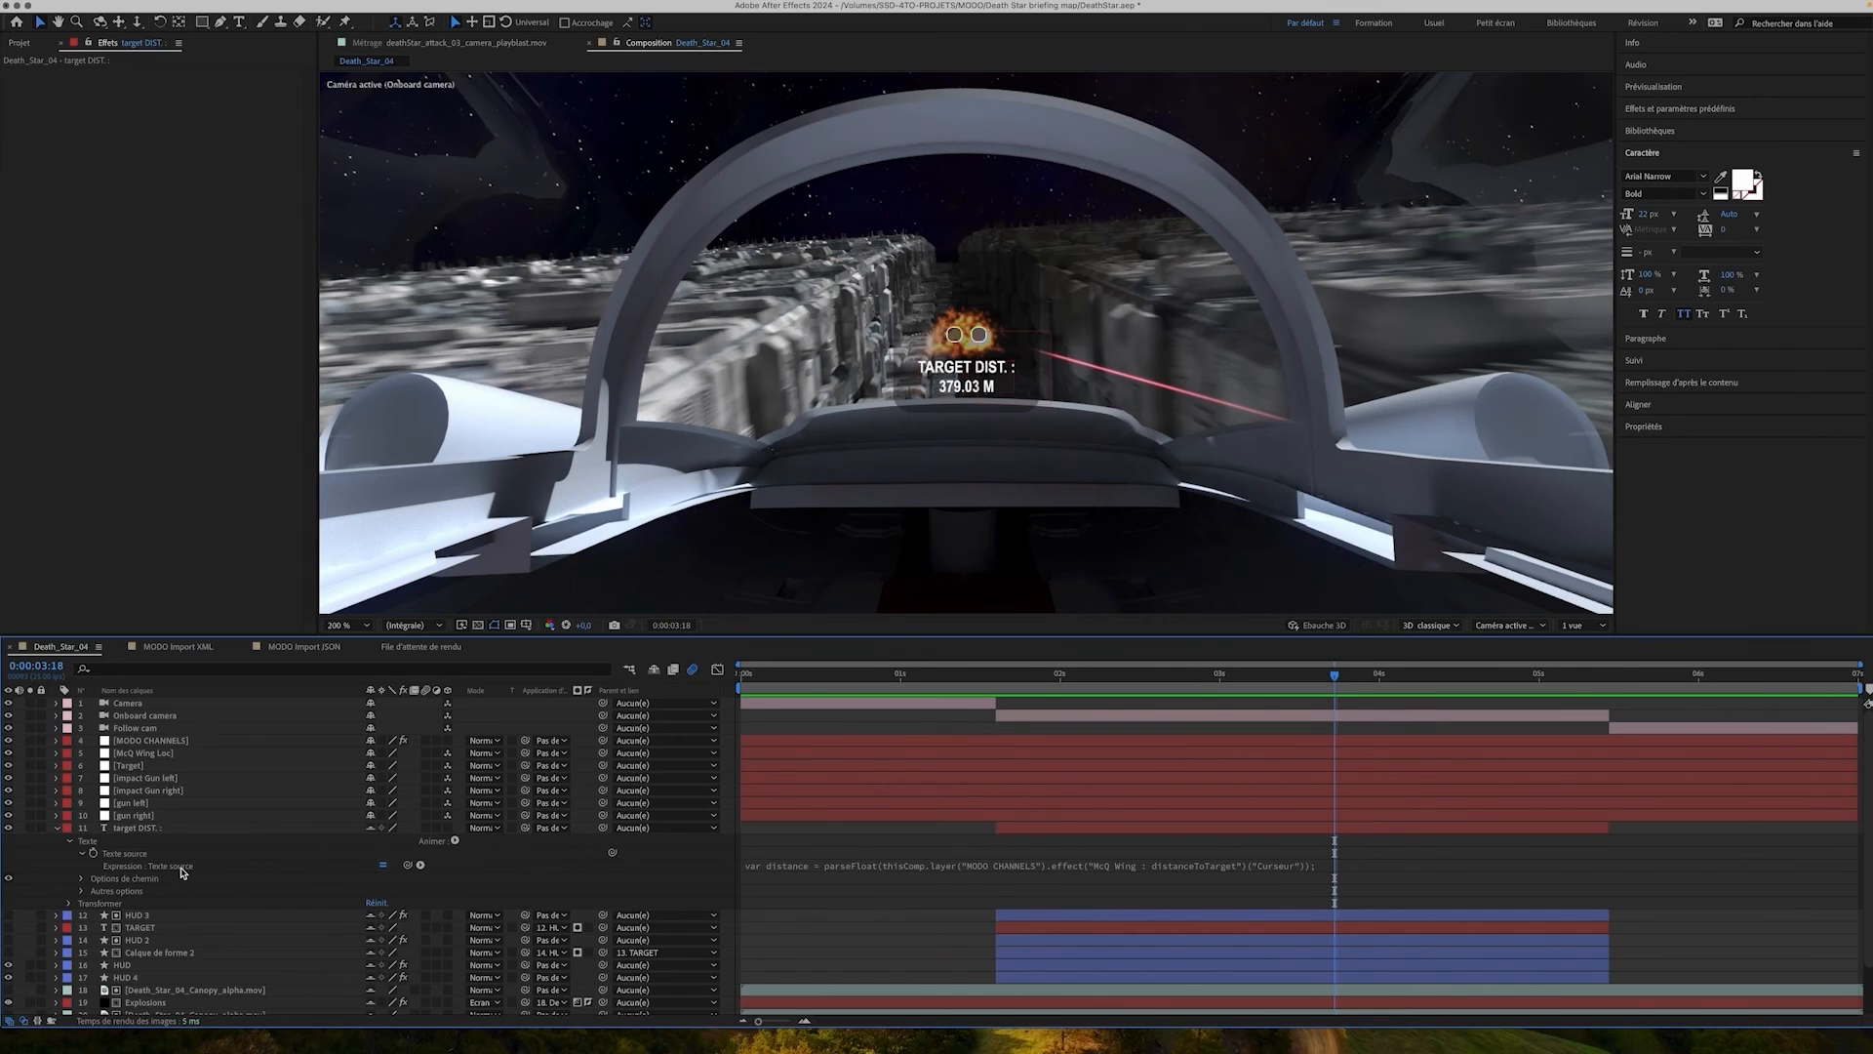
pyautogui.click(847, 868)
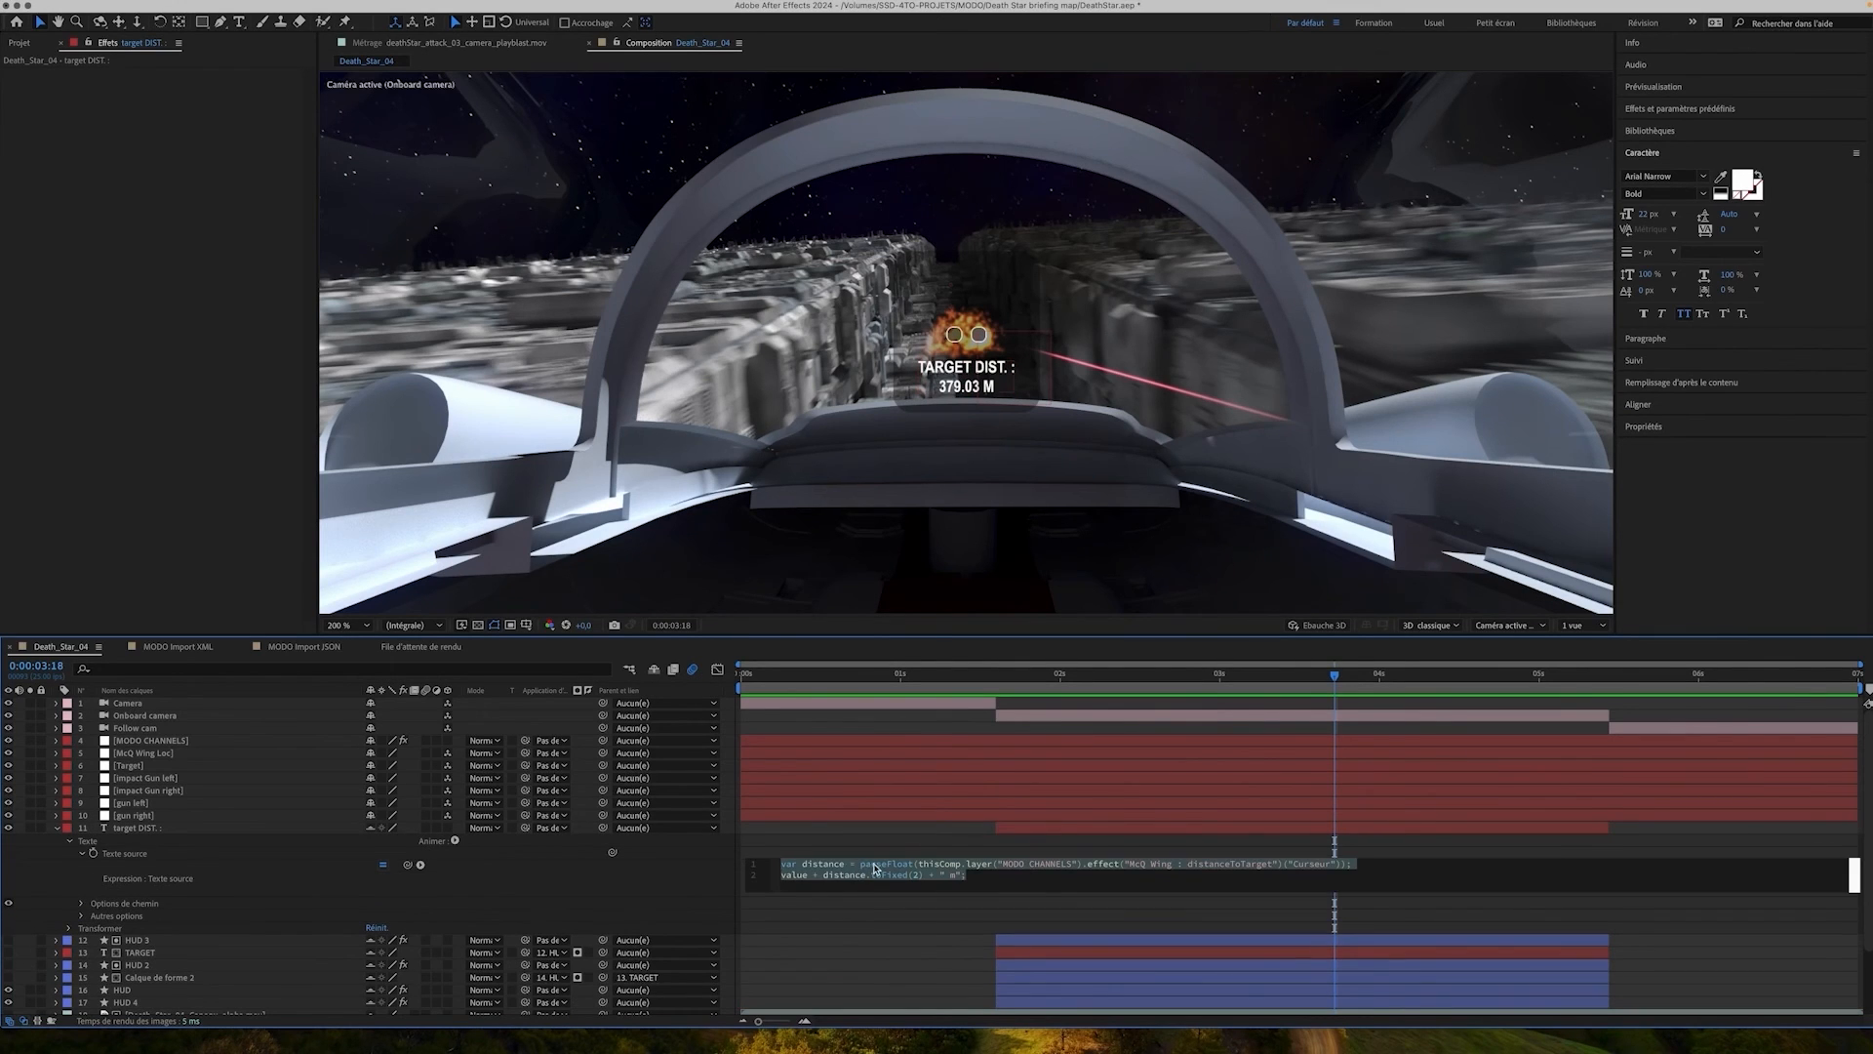
pyautogui.click(878, 867)
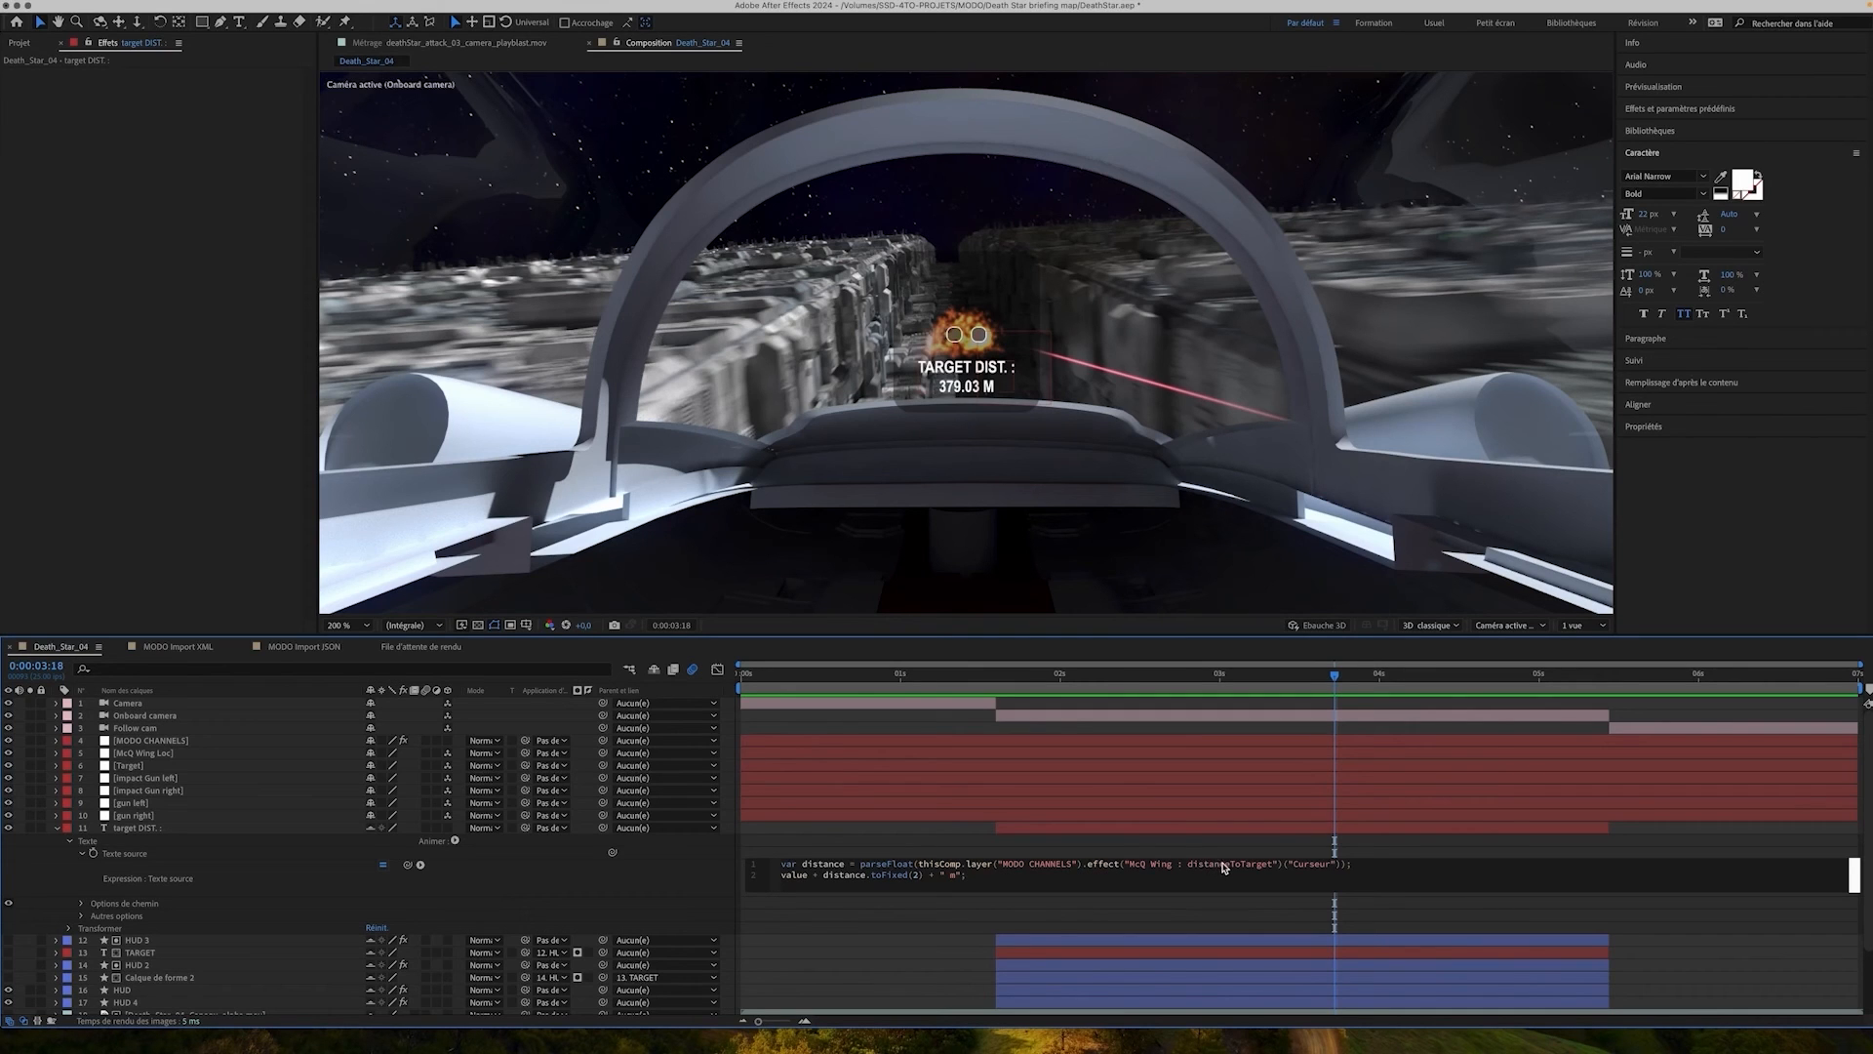
# Select the MODO CHANNELS layer and expand its effects to inspect the McQ Wing : distanceToTarget channel
pyautogui.click(56, 741)
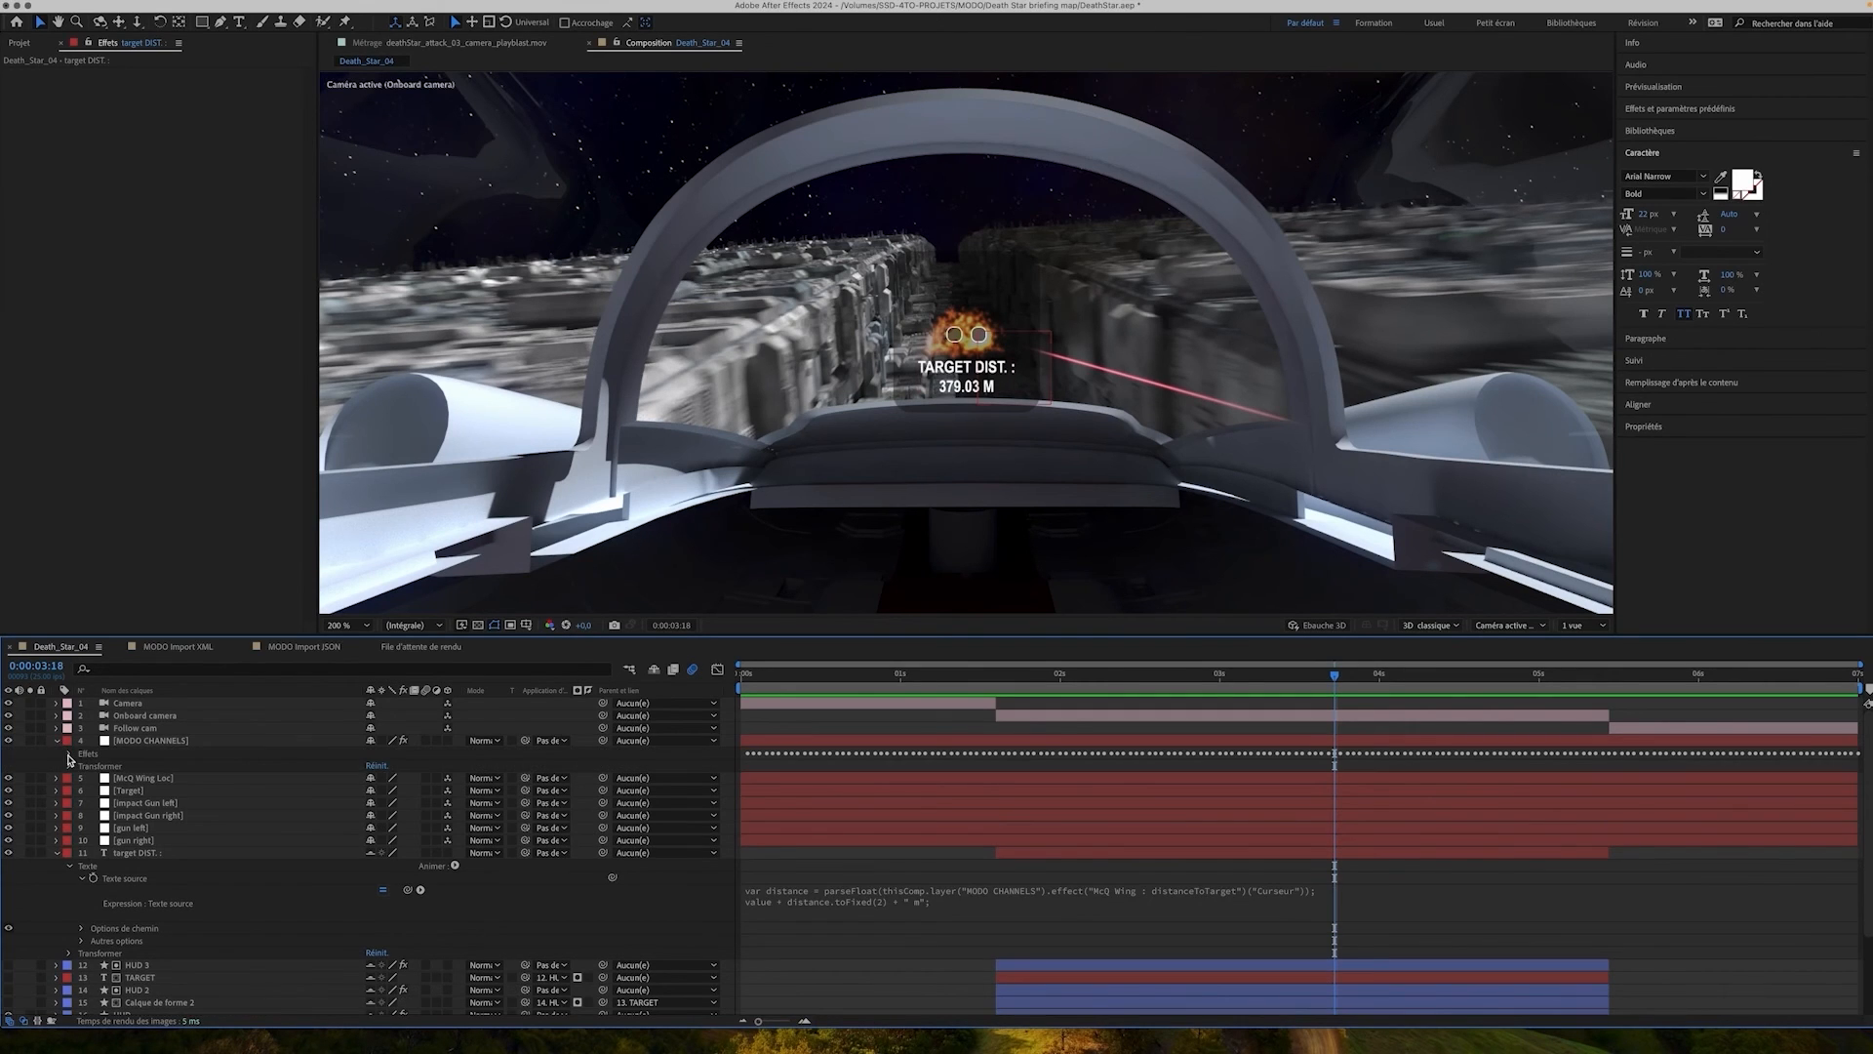
pyautogui.click(146, 742)
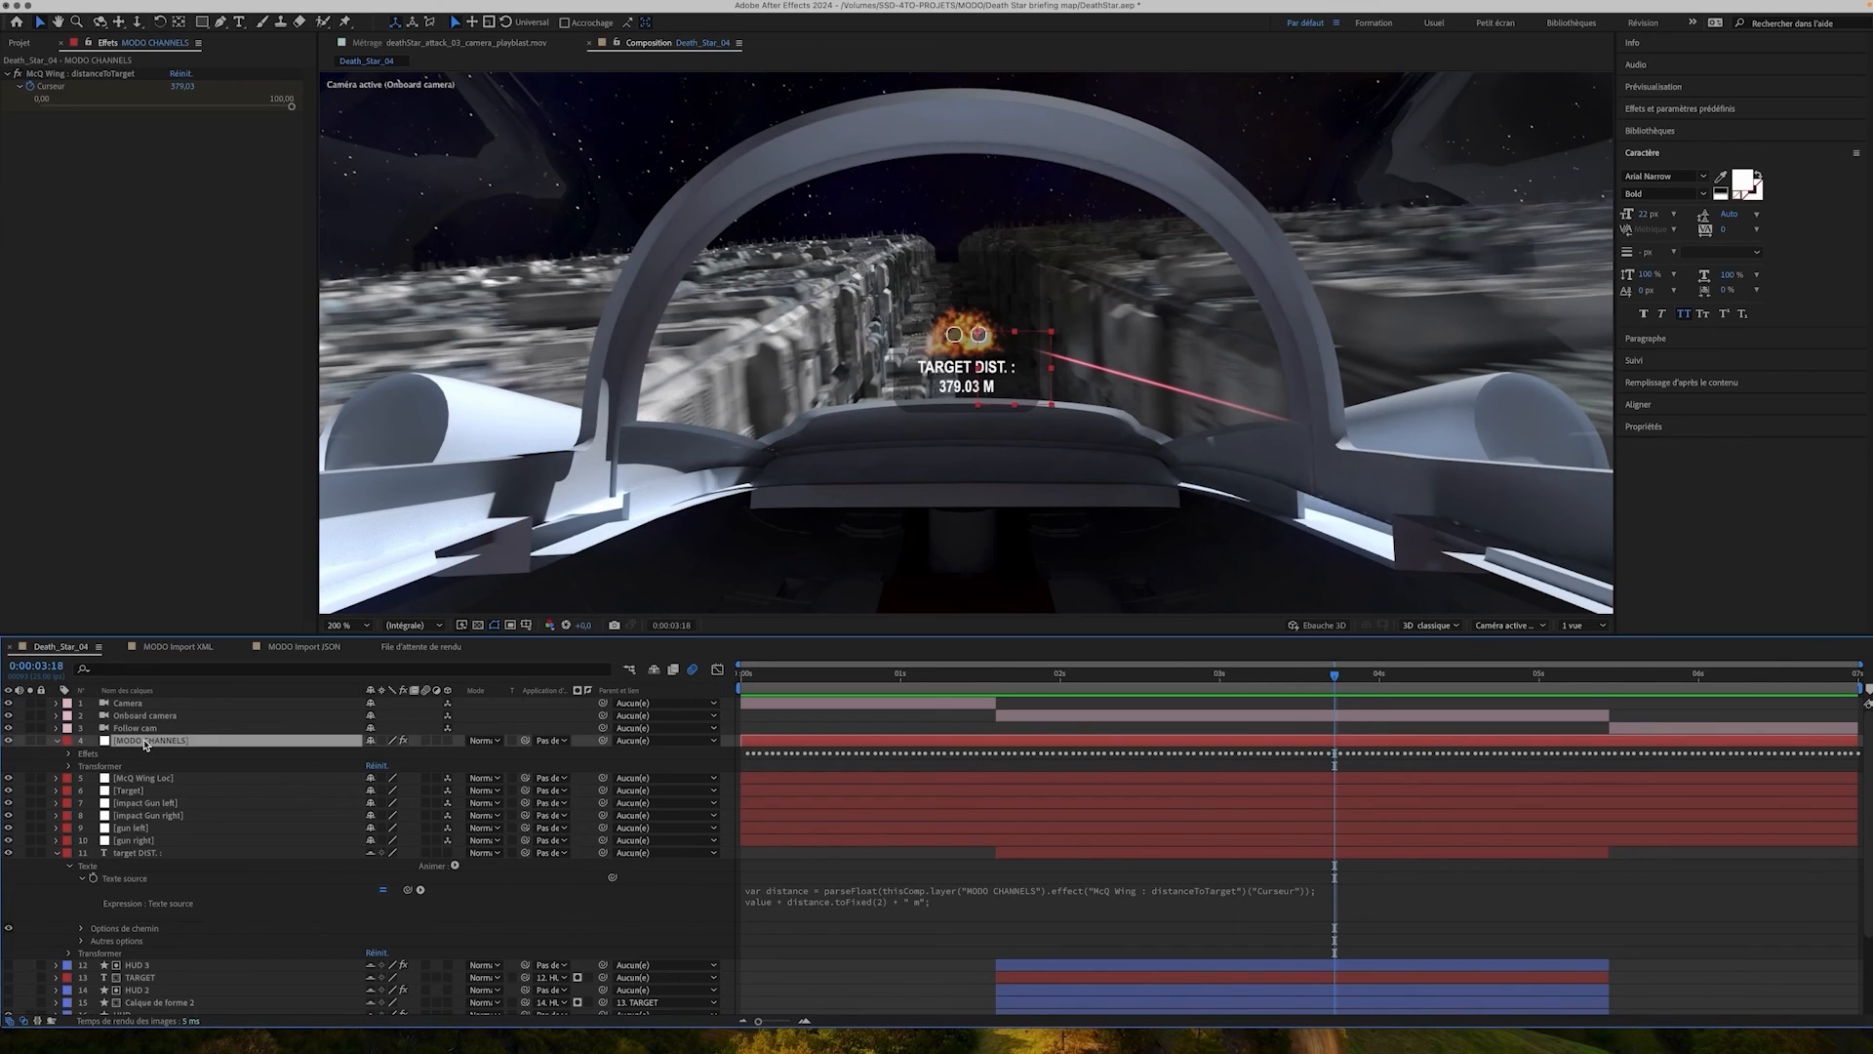
pyautogui.click(107, 754)
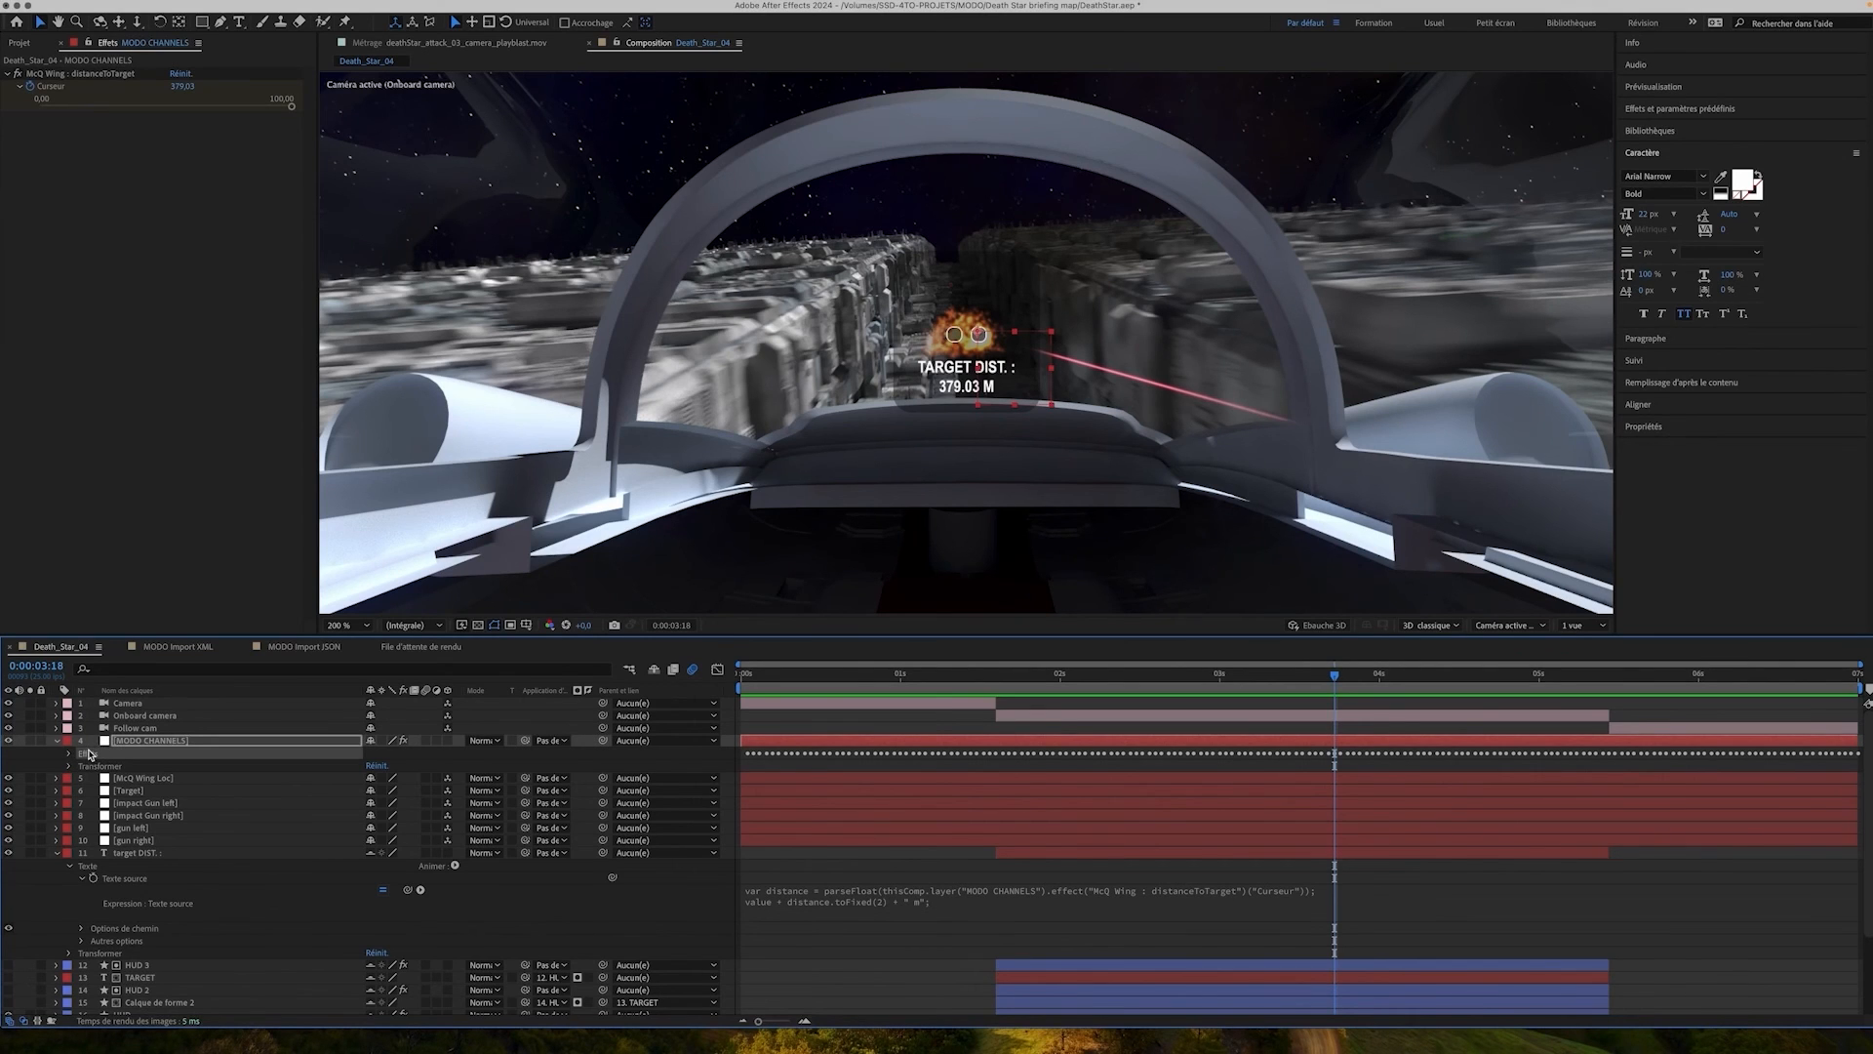
pyautogui.click(70, 754)
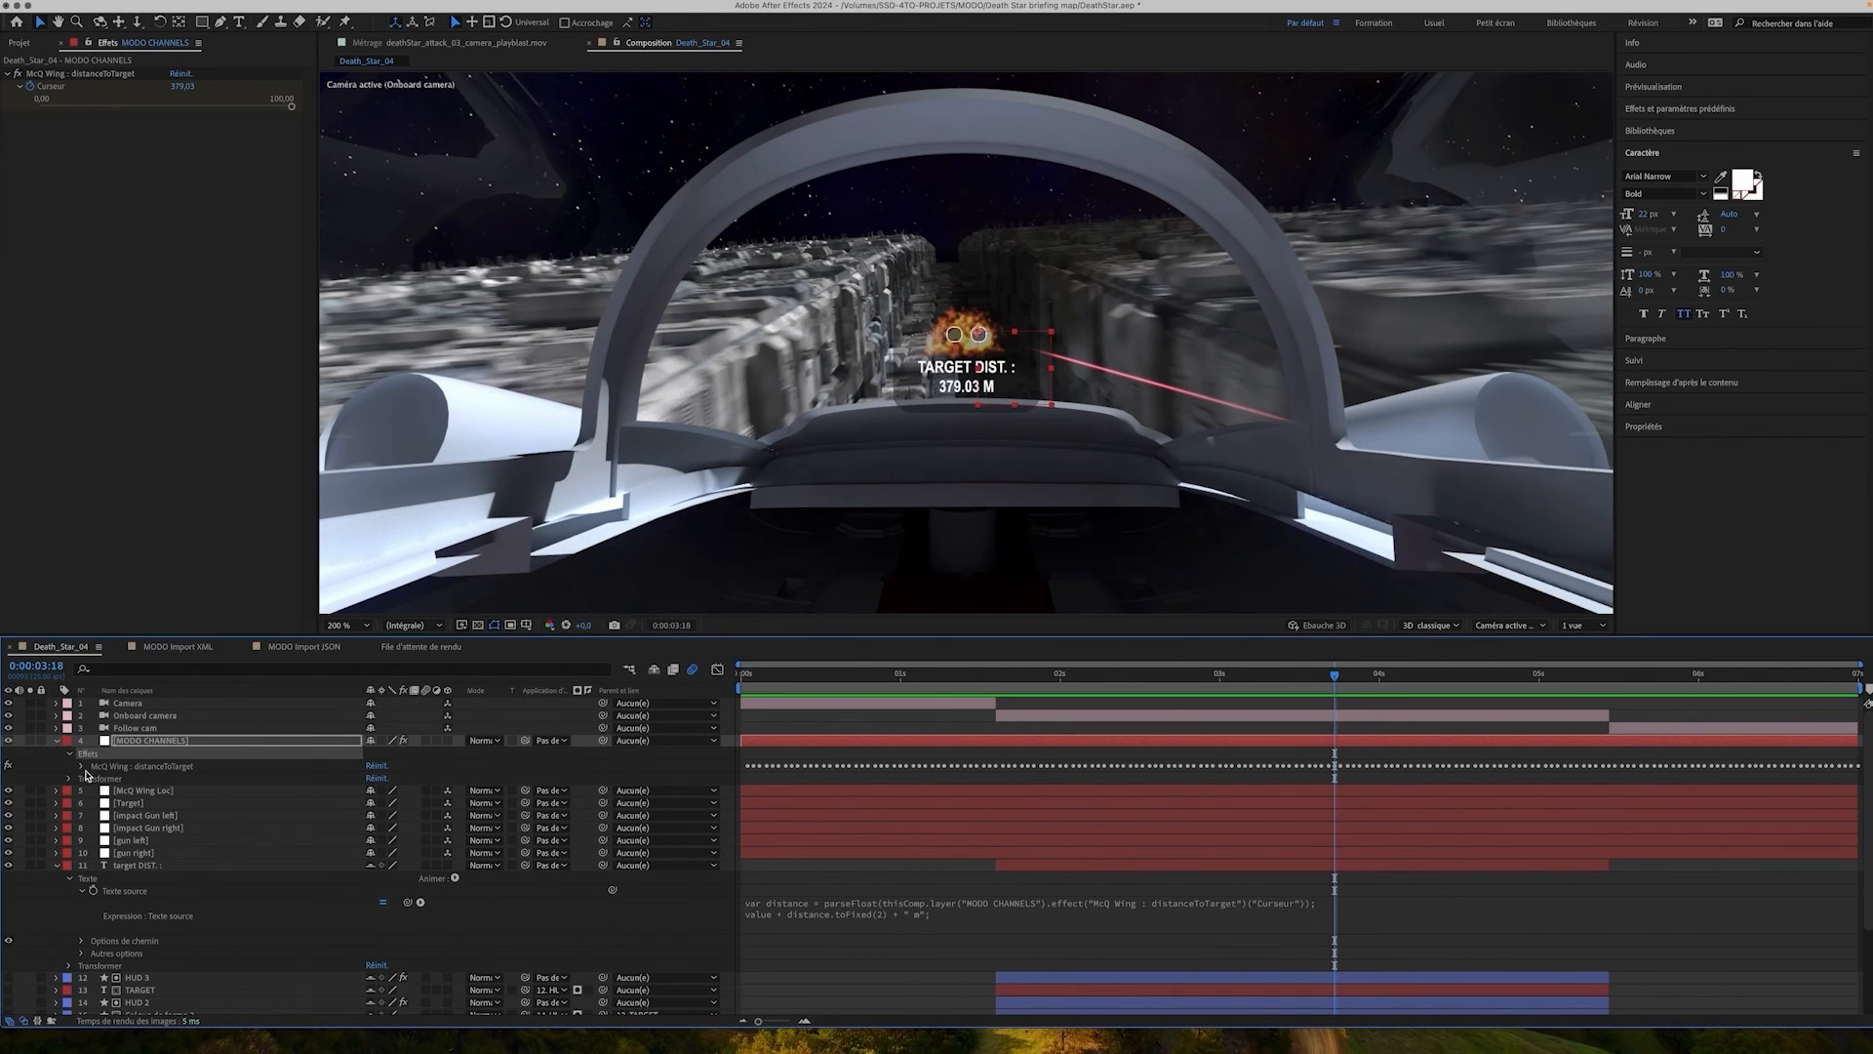
# Expand the McQ Wing : distanceToTarget slider and examine how the Texte source expression parses it and formats the value with toFixed(2)
pyautogui.click(119, 767)
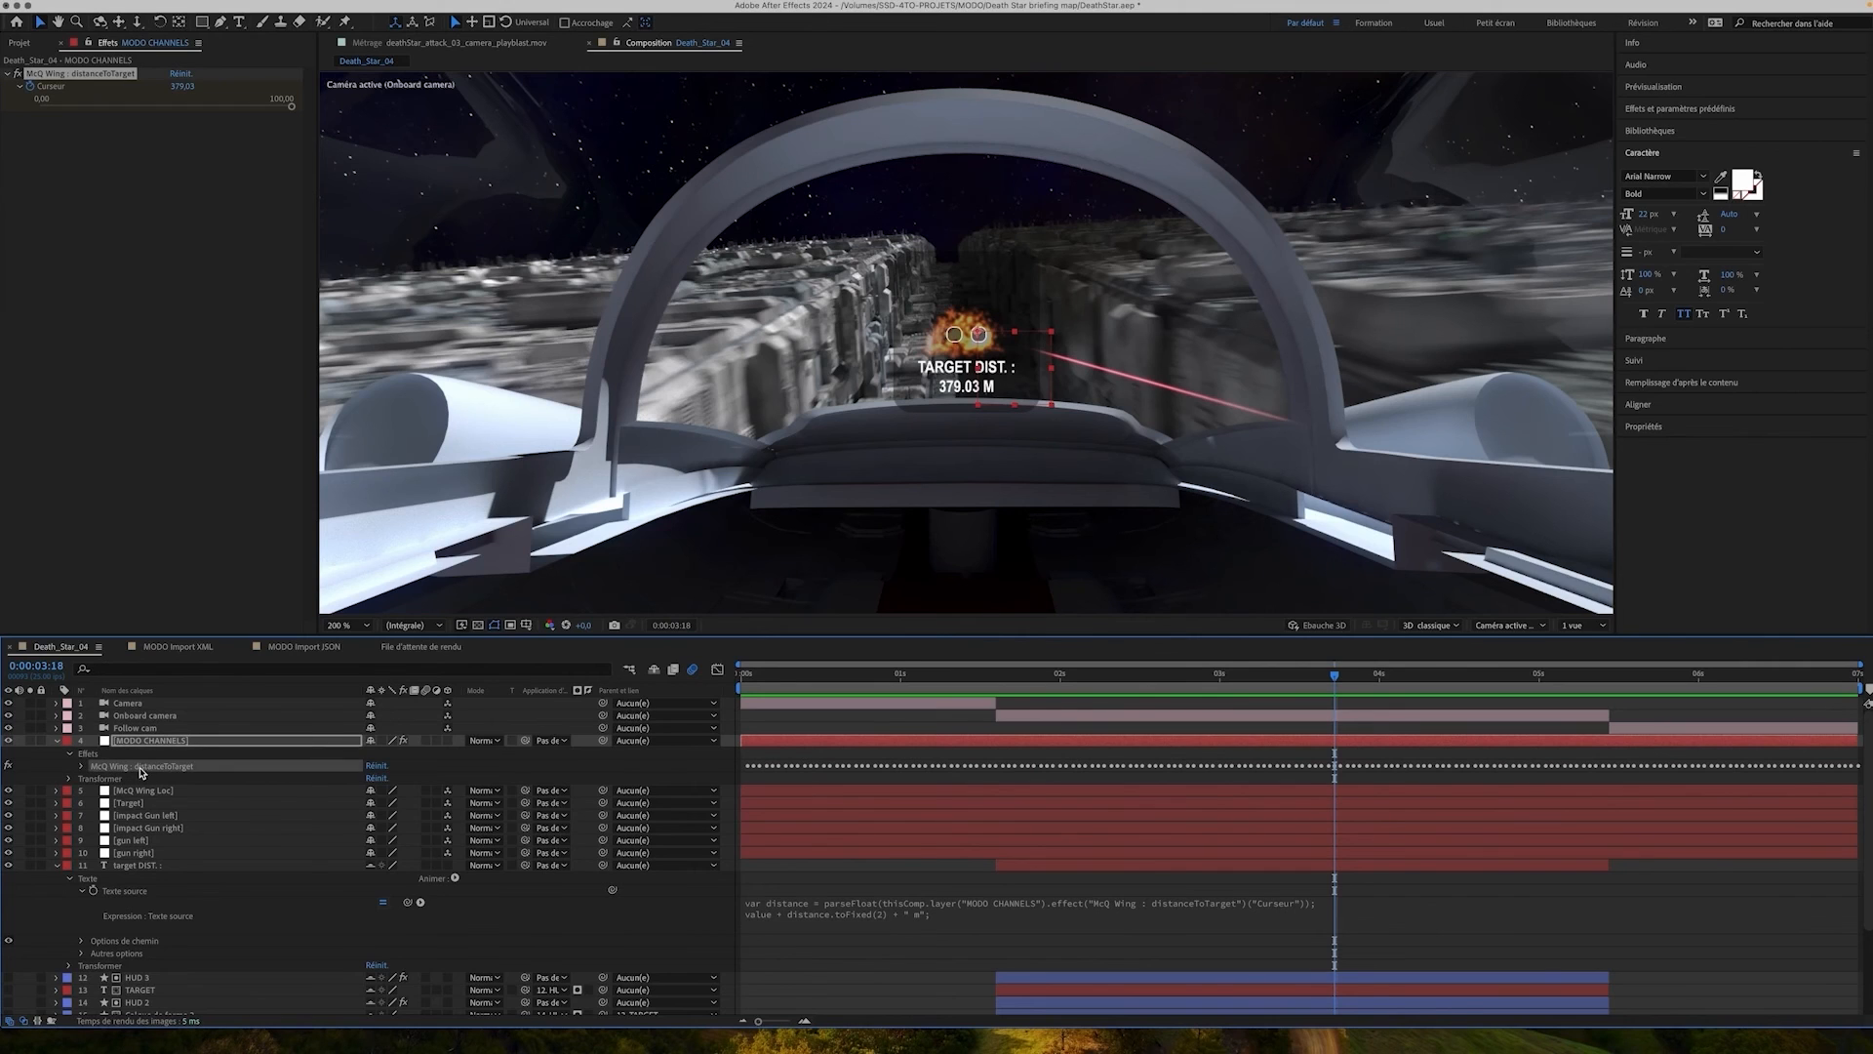
pyautogui.click(82, 766)
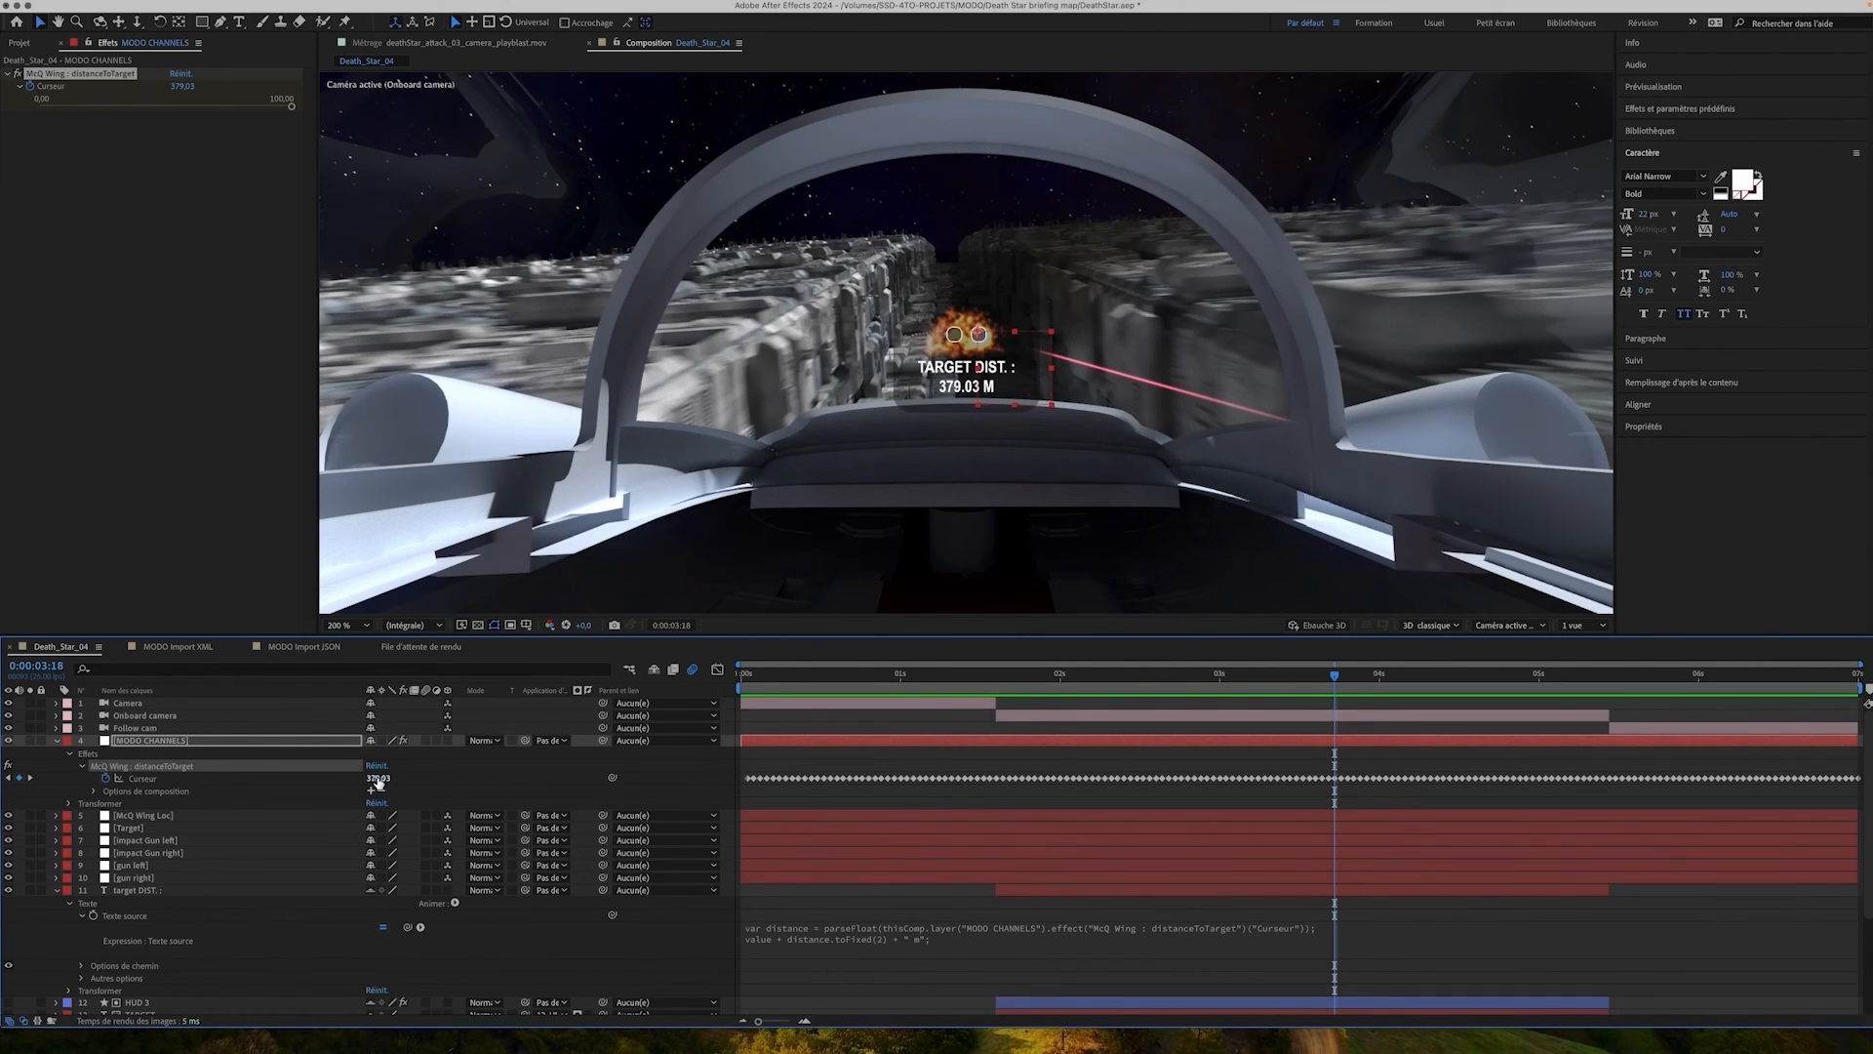
pyautogui.click(1288, 934)
pyautogui.moveTo(1371, 927); pyautogui.dragTo(914, 926)
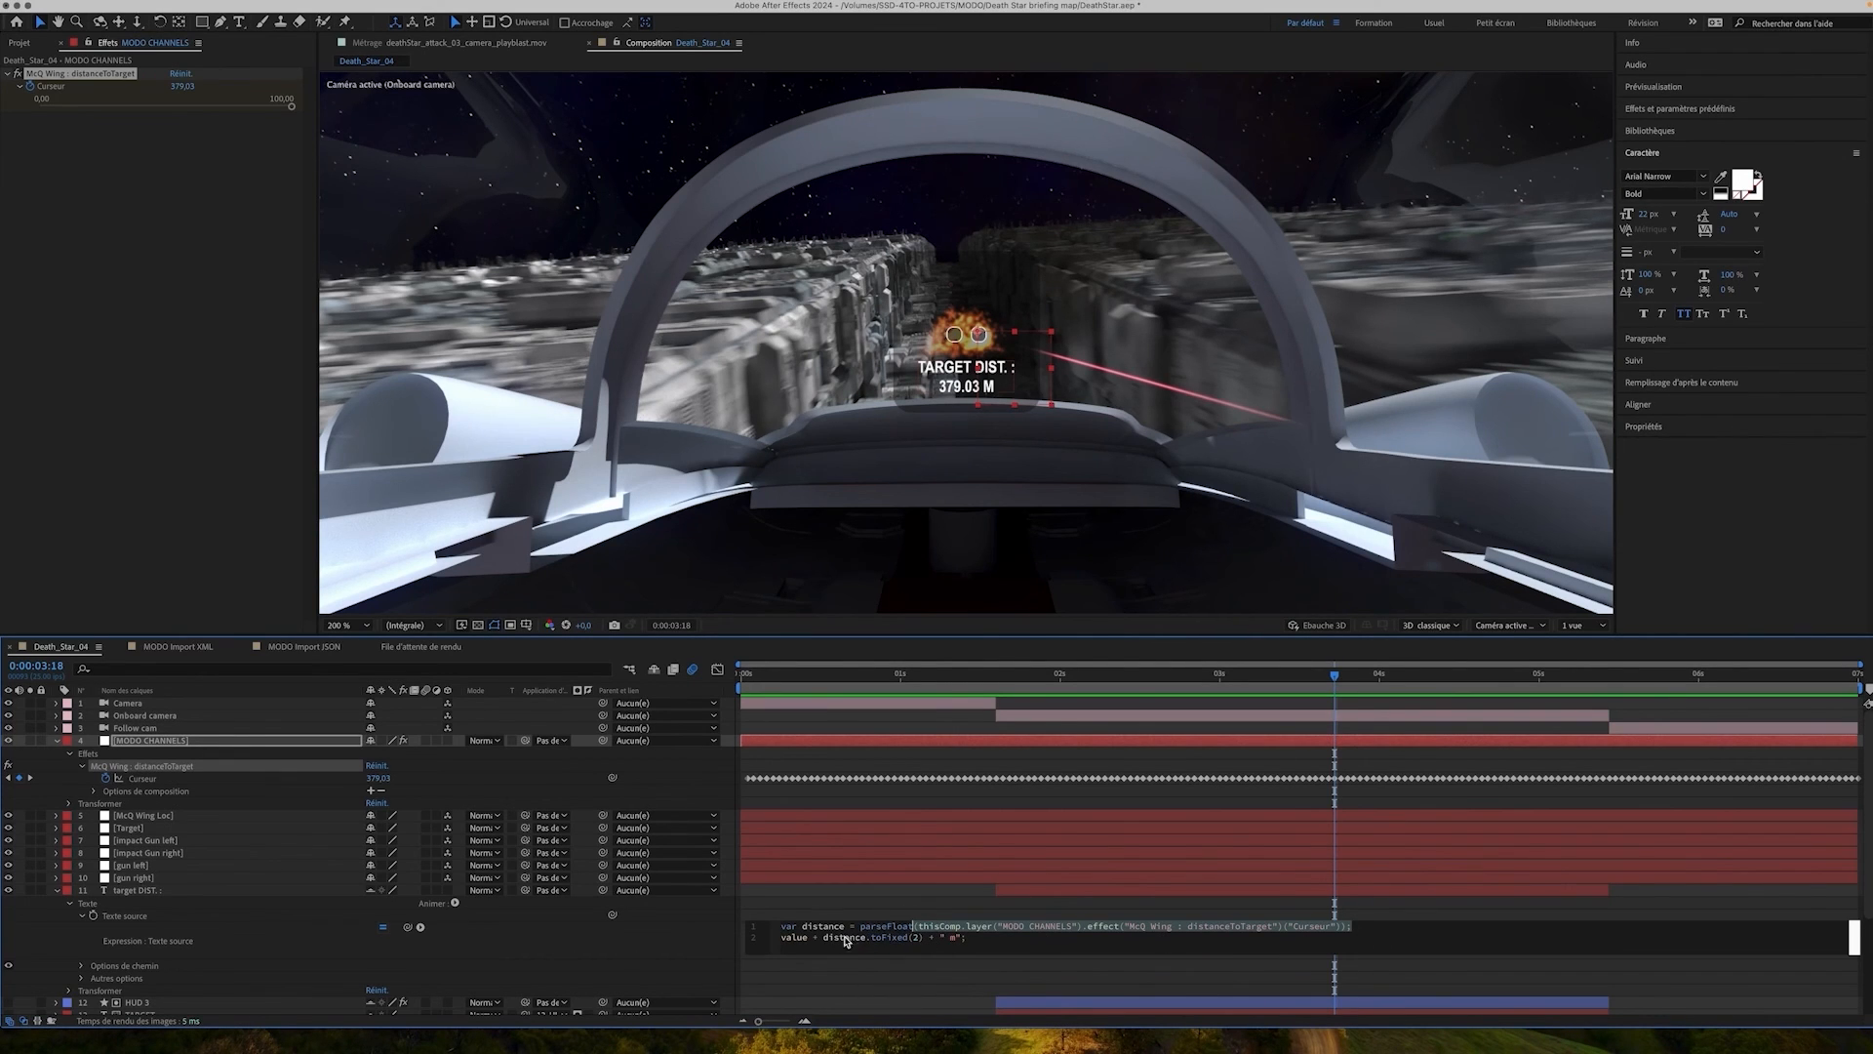
pyautogui.click(804, 939)
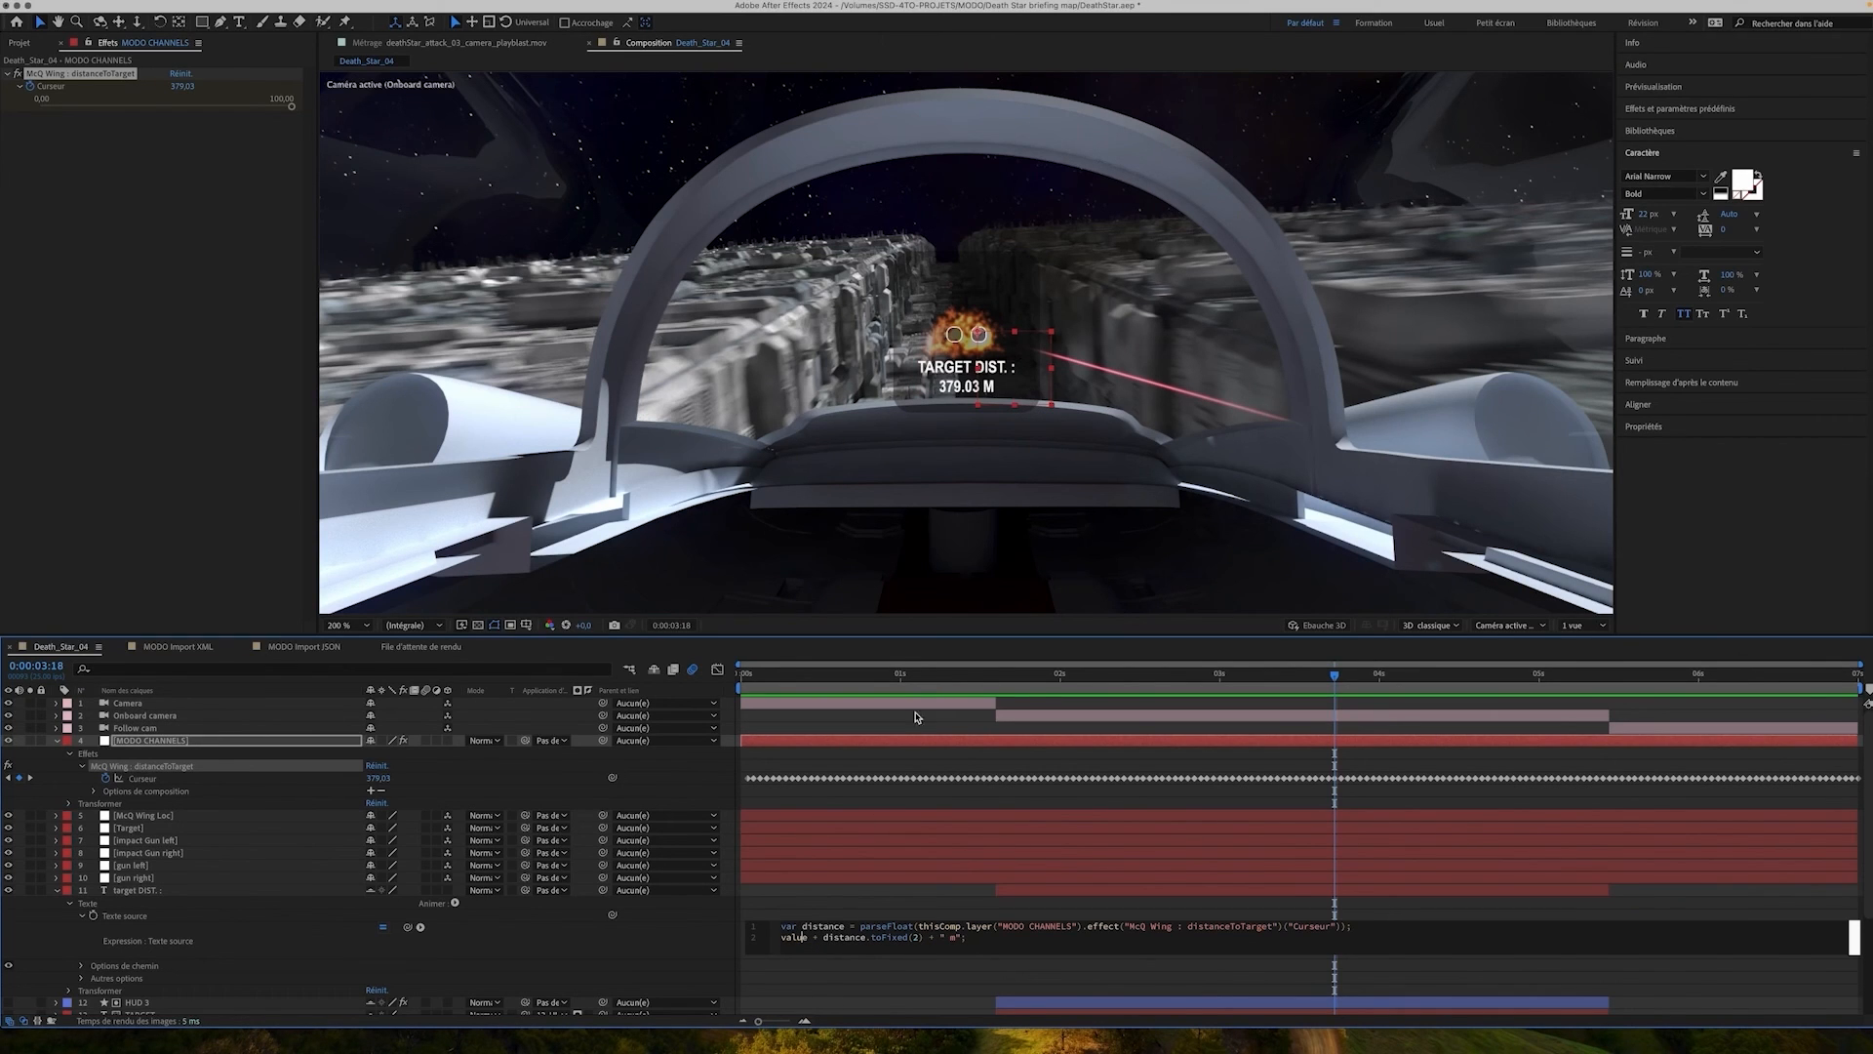
pyautogui.moveTo(824, 940); pyautogui.dragTo(960, 938)
# Scrub the composition to 0:00:03:01 to check the target distance text, and fold the target DIST. layer
pyautogui.click(1316, 682)
pyautogui.moveTo(1315, 676); pyautogui.dragTo(1227, 780)
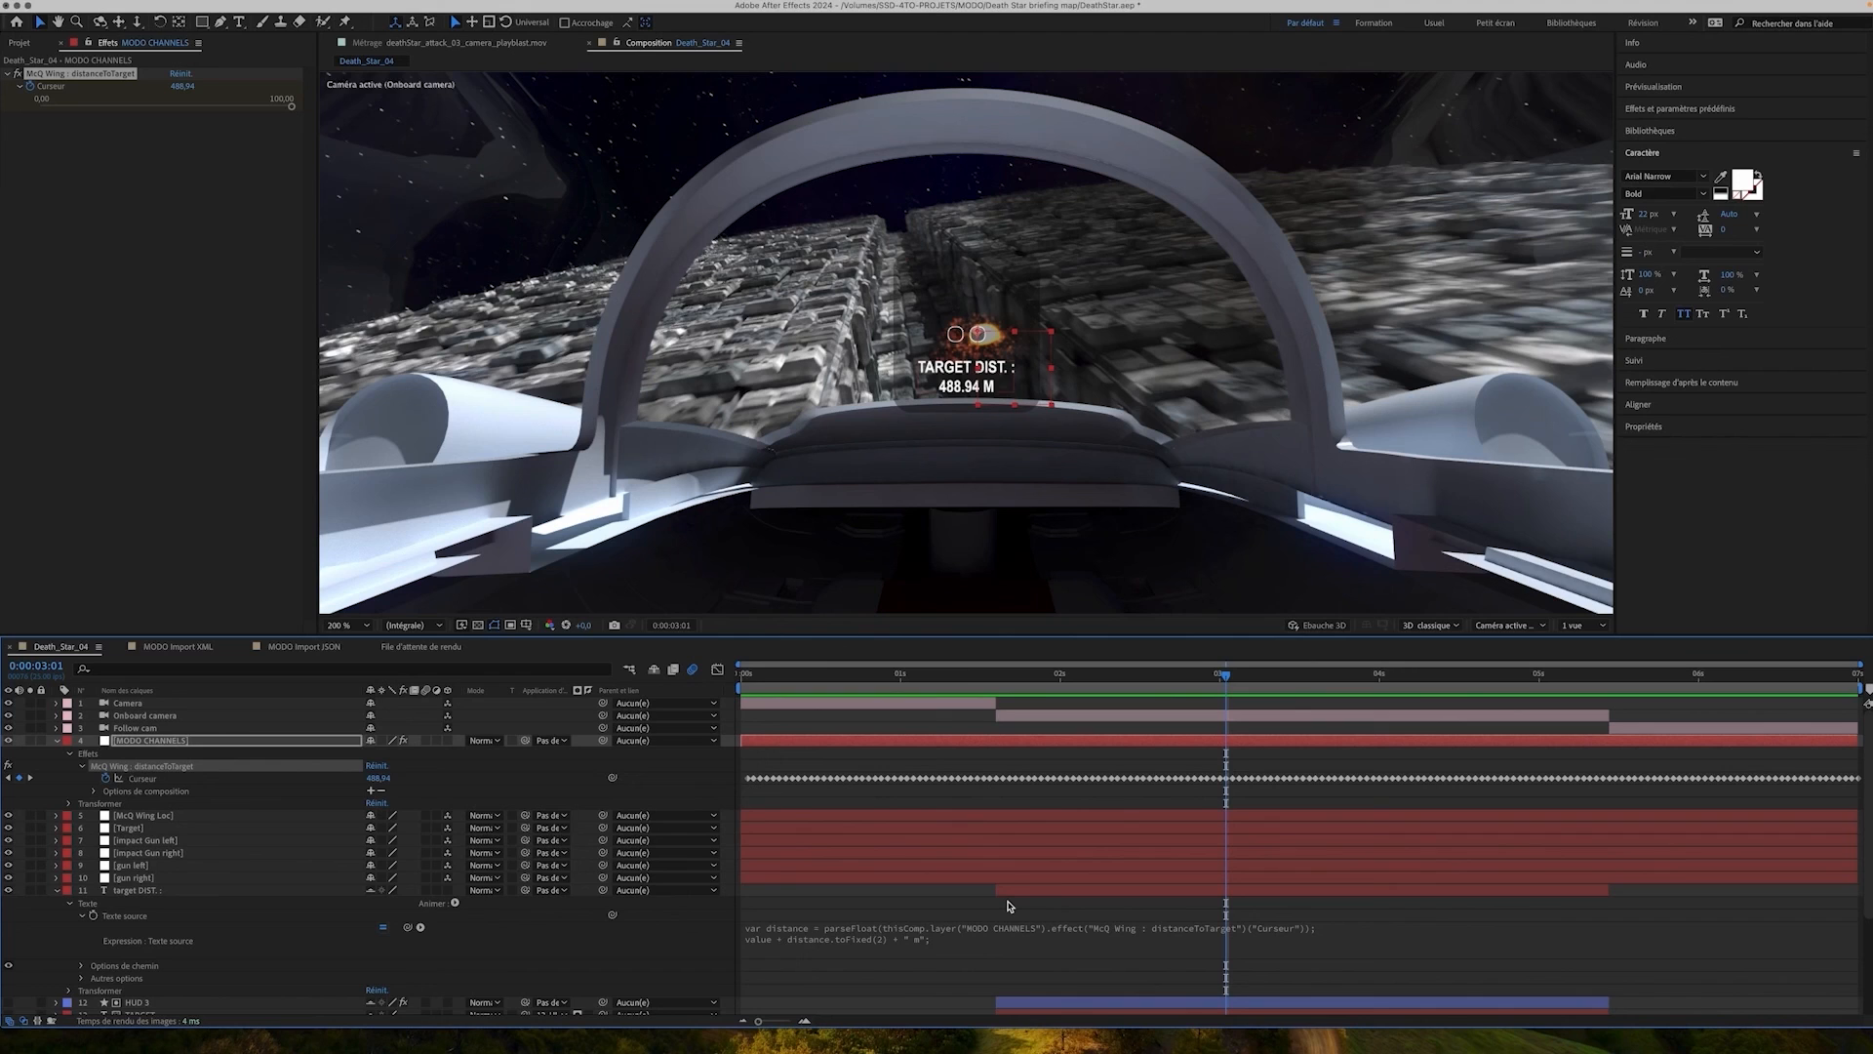
pyautogui.click(69, 903)
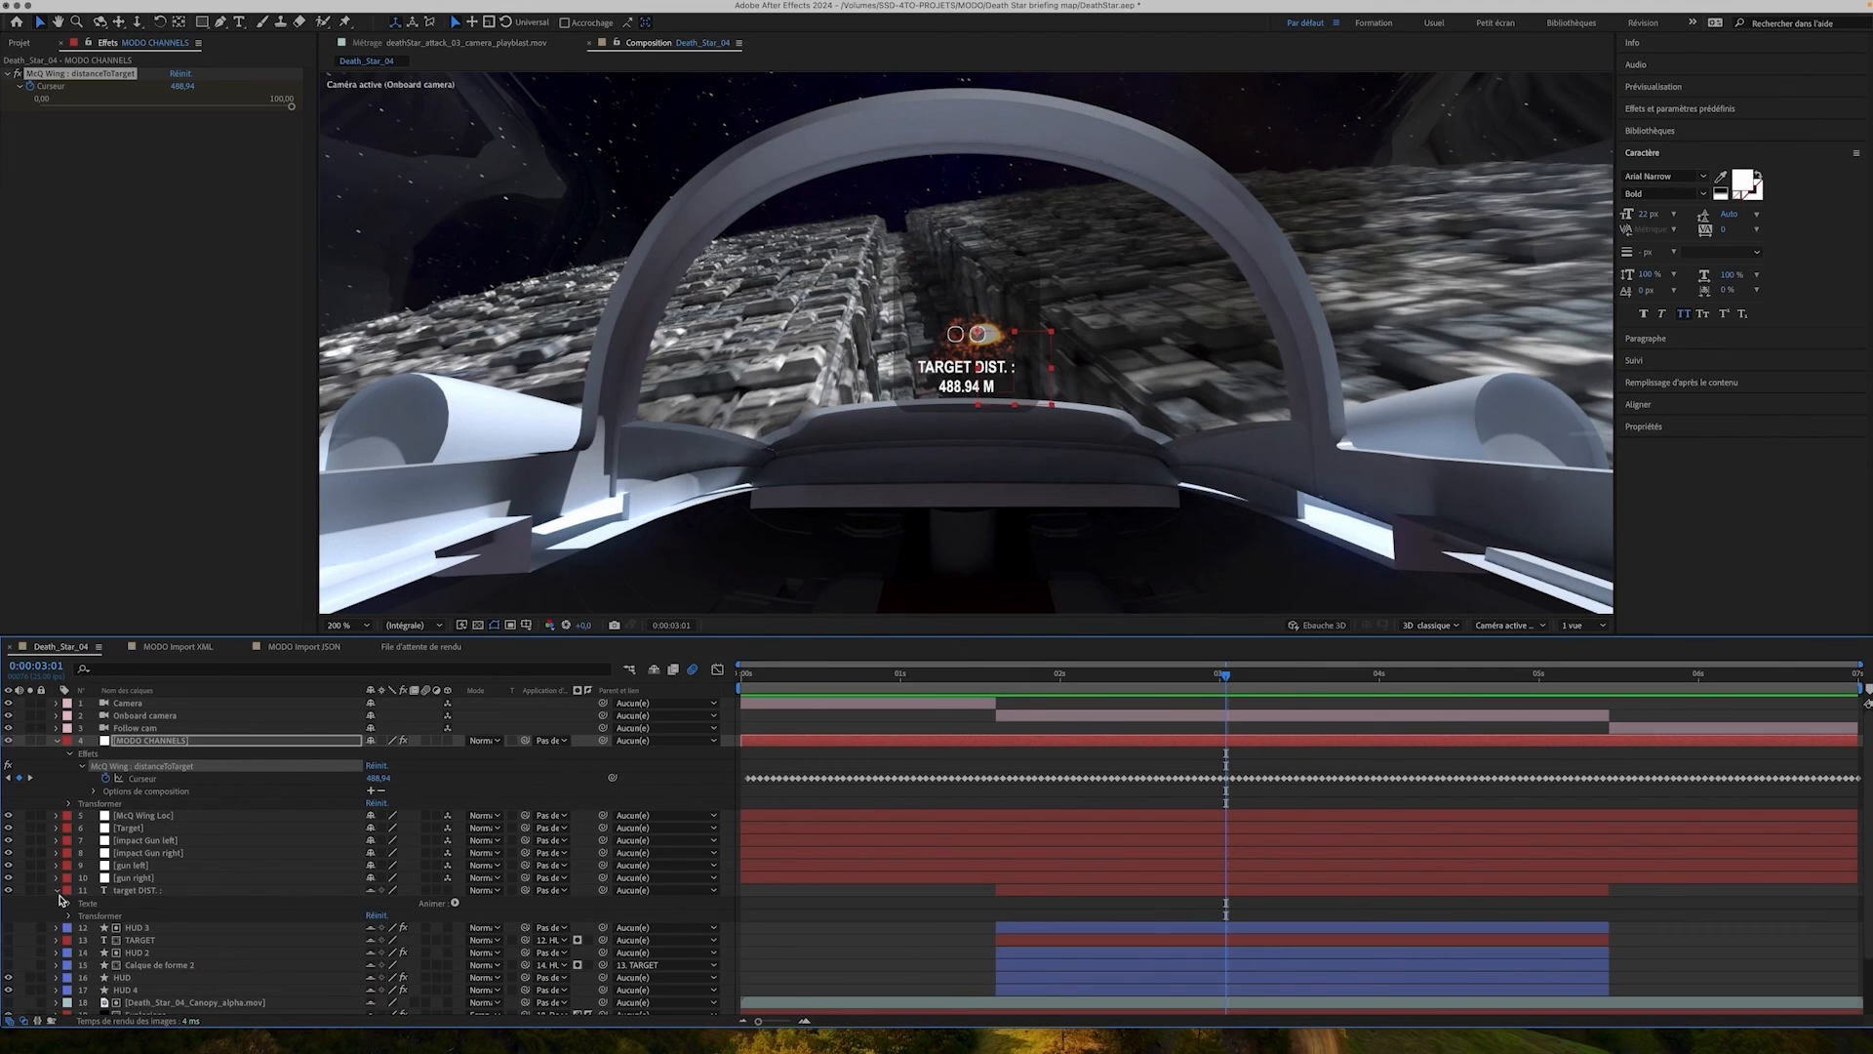
pyautogui.click(56, 890)
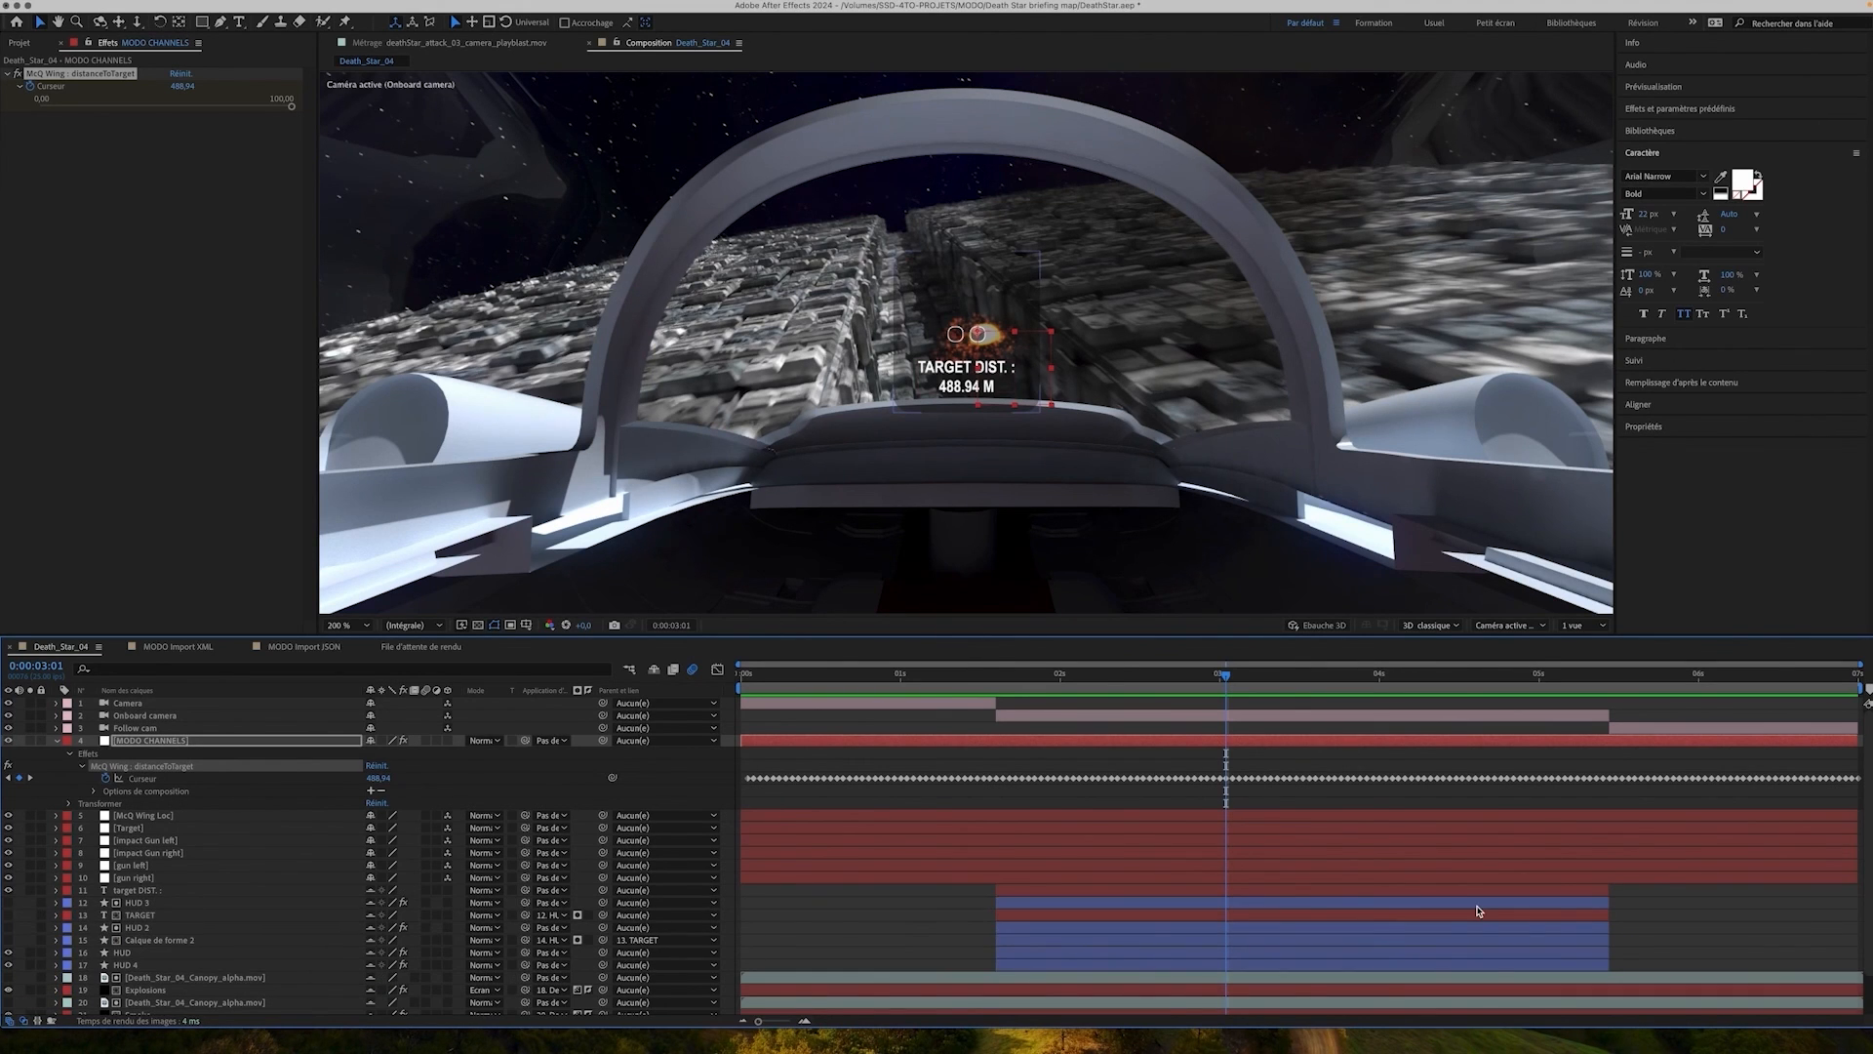
# Switch to Modo, select the A-Wing Trajectory curve and try moving one of its control points to reshape the flight path
pyautogui.press('super+Tab')
pyautogui.press('super+Tab')
pyautogui.press('super+Tab')
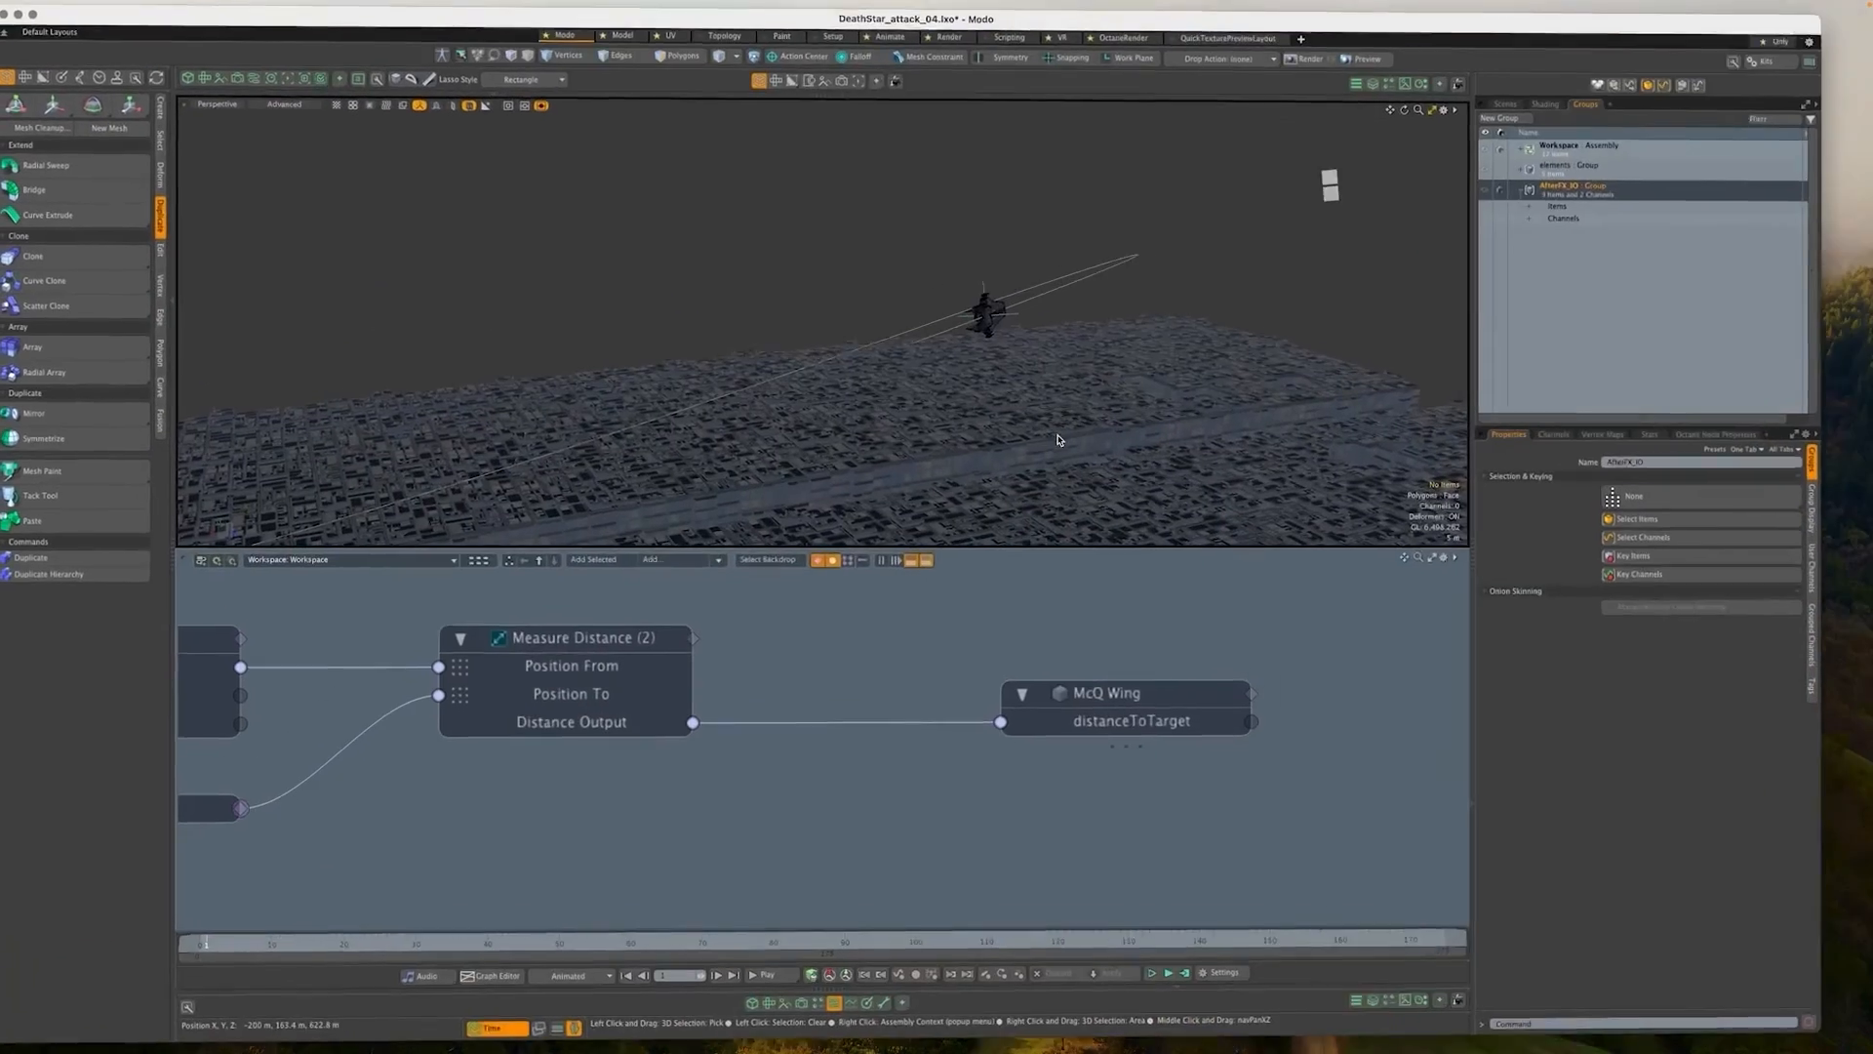
pyautogui.keyDown('alt'); pyautogui.moveTo(1226, 243); pyautogui.dragTo(746, 230); pyautogui.keyUp('alt')
pyautogui.click(746, 231)
pyautogui.press('3')
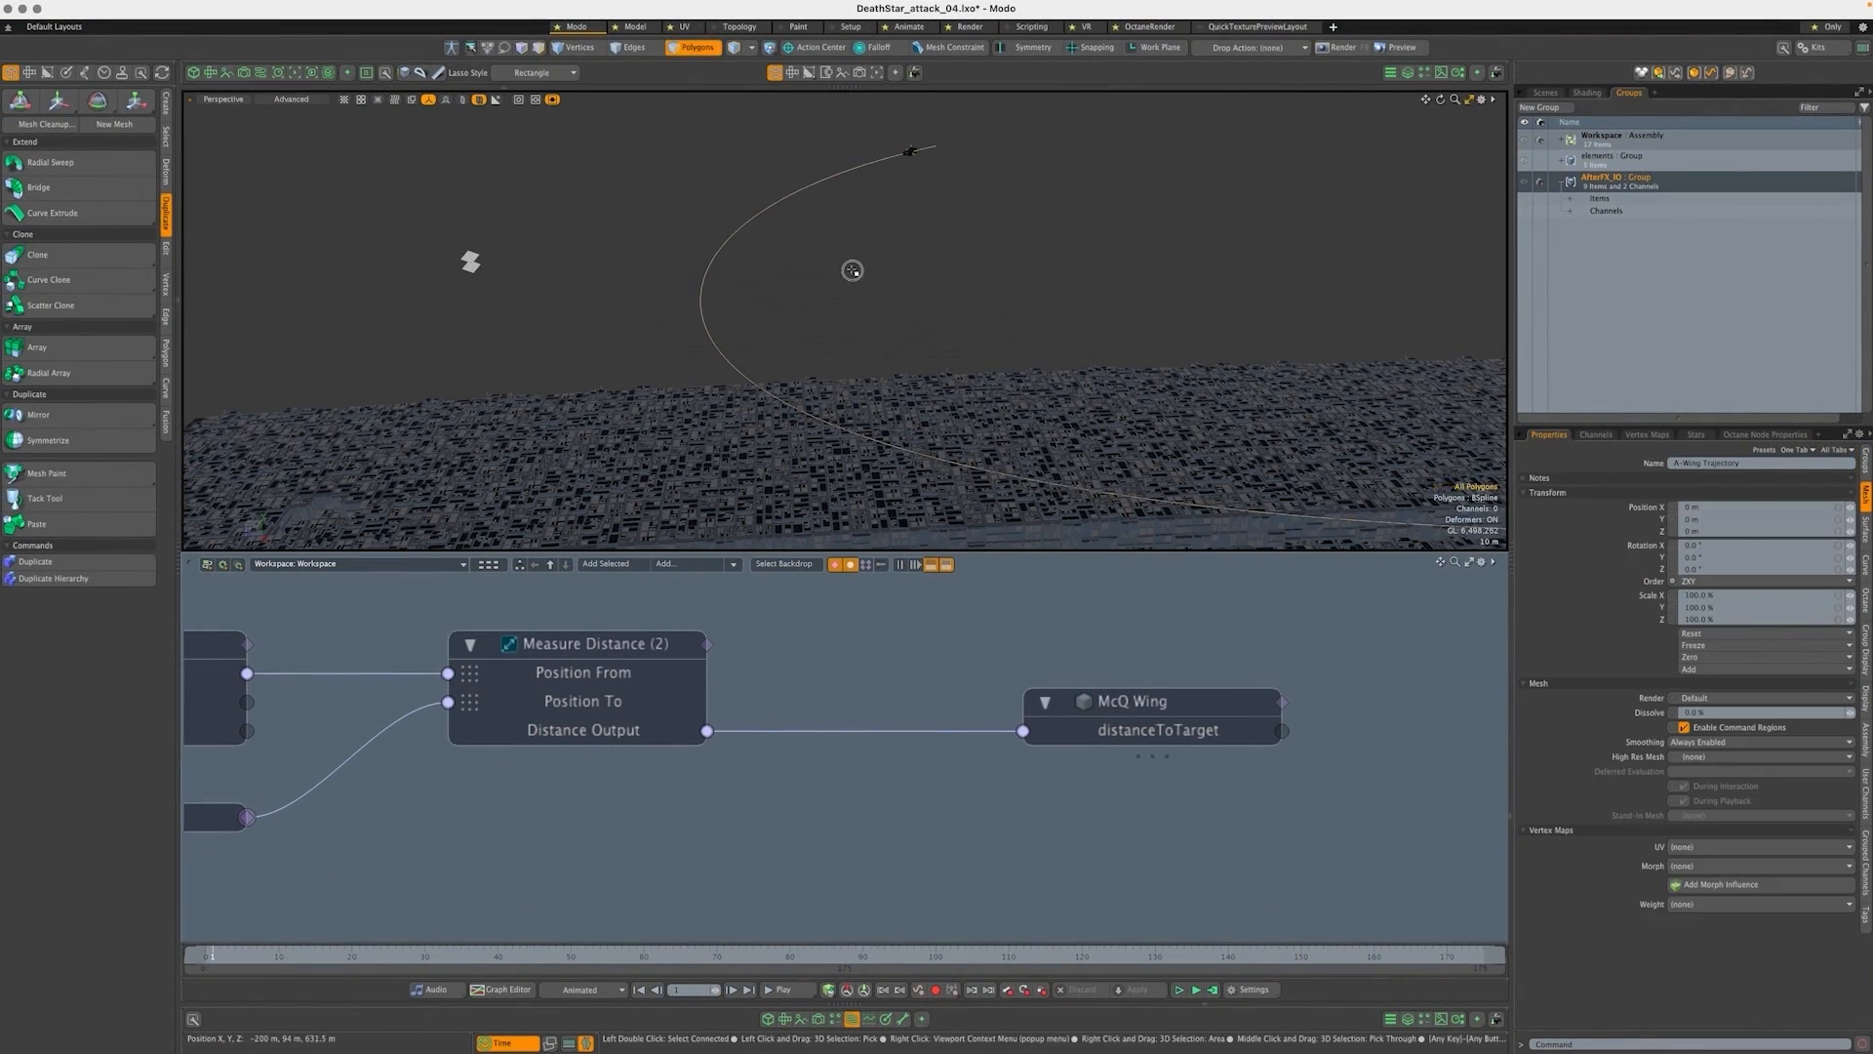
pyautogui.click(780, 215)
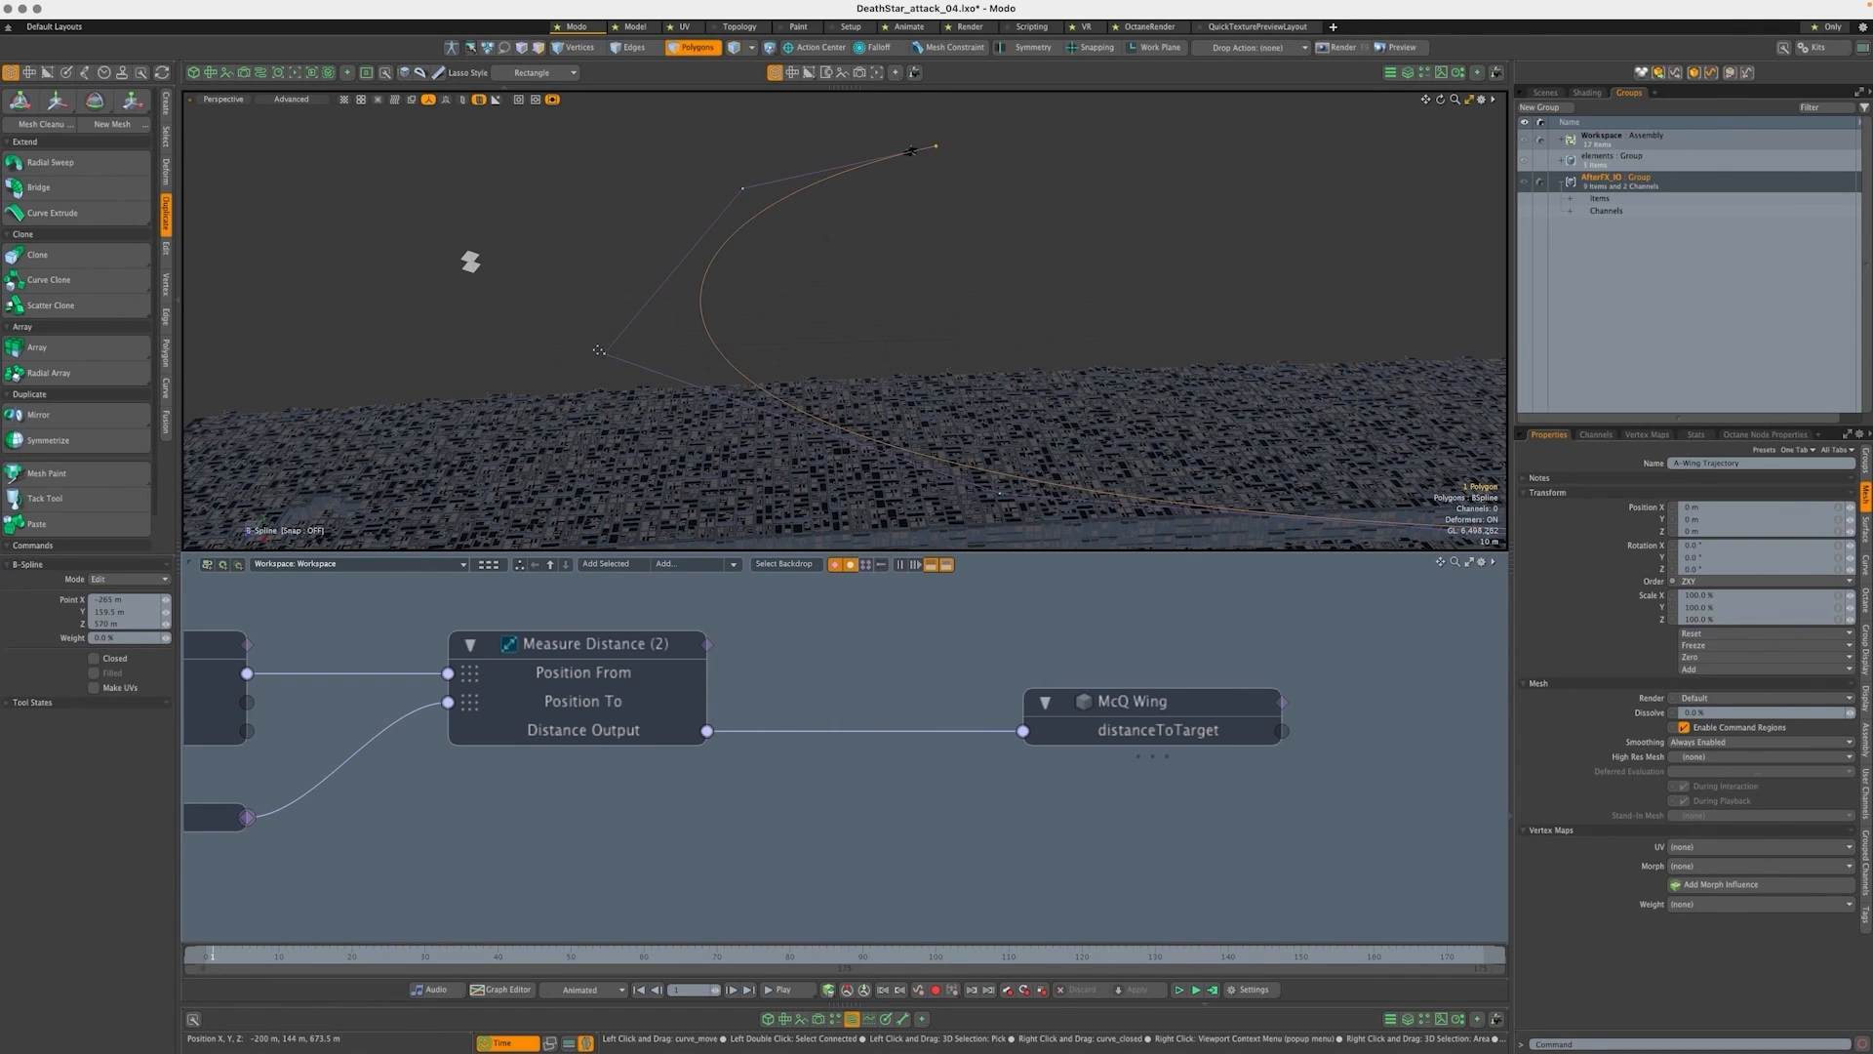
pyautogui.moveTo(598, 351); pyautogui.dragTo(606, 360)
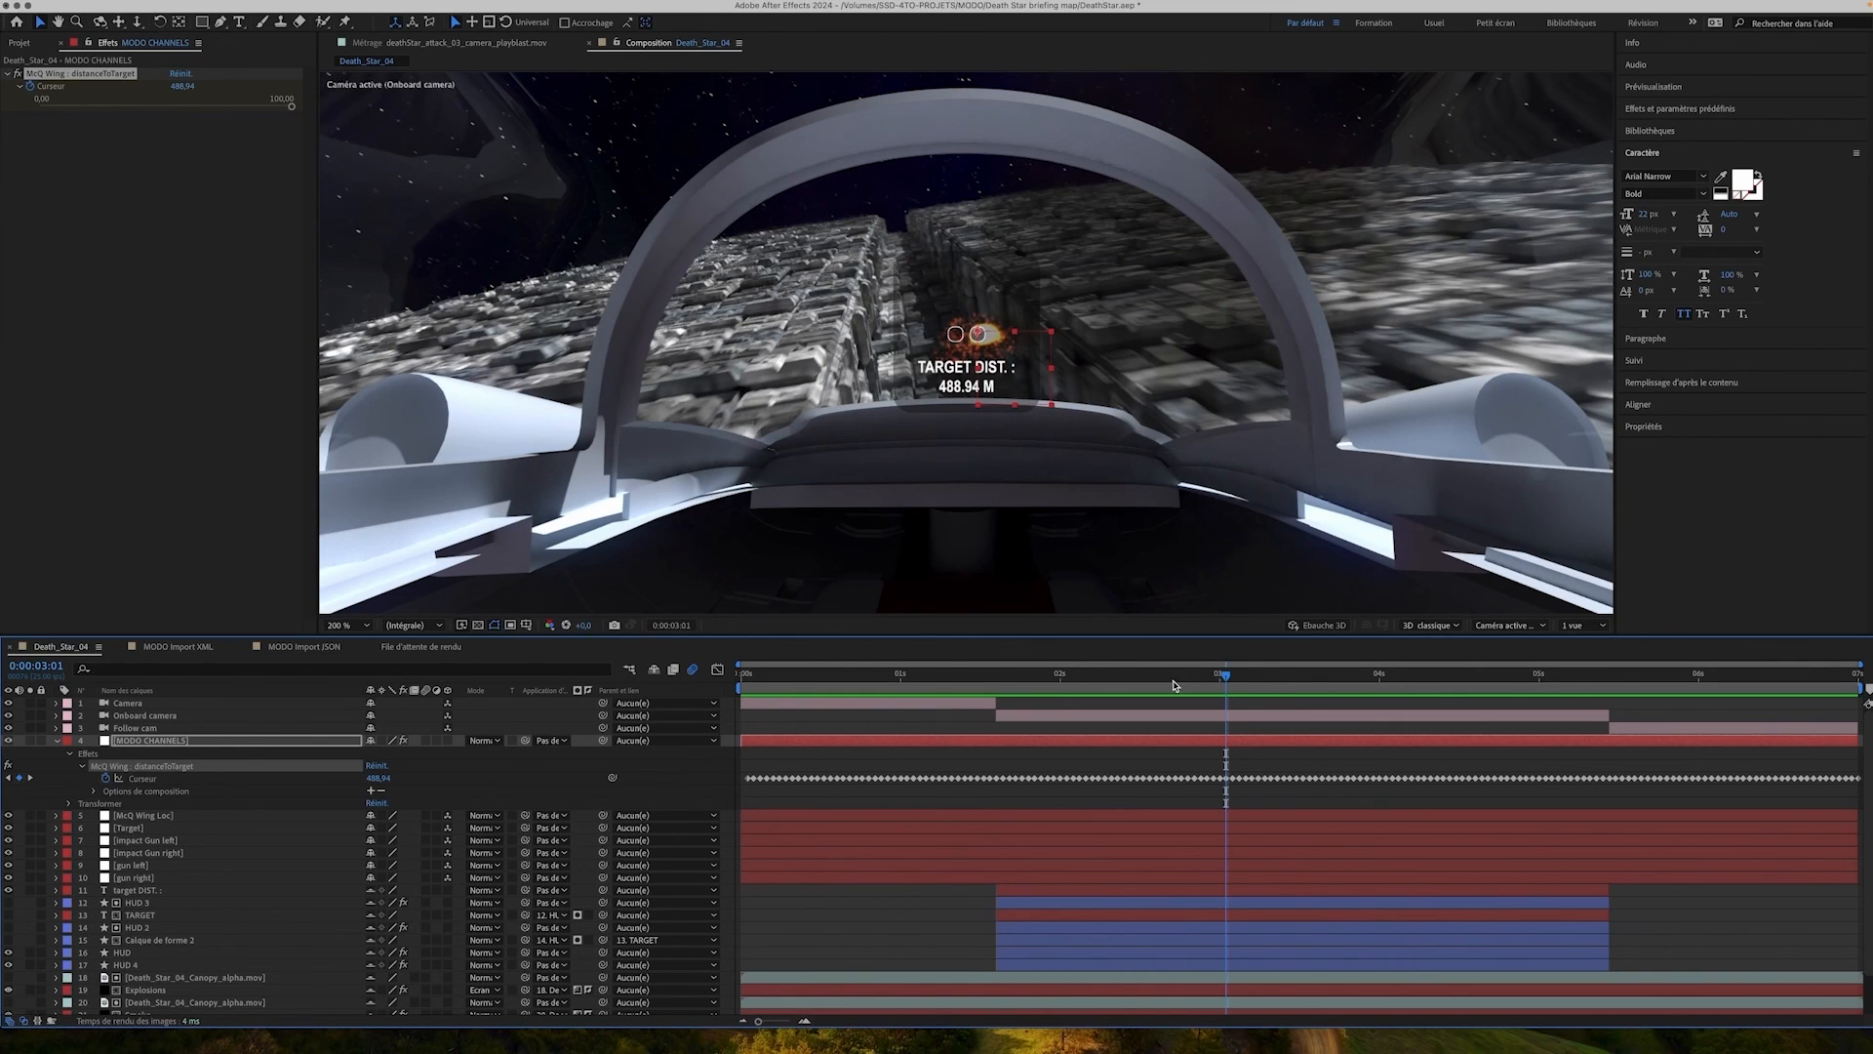
# Back in After Effects, fold the MODO CHANNELS layer and scrub the composition to 0:00:00:07
pyautogui.click(69, 753)
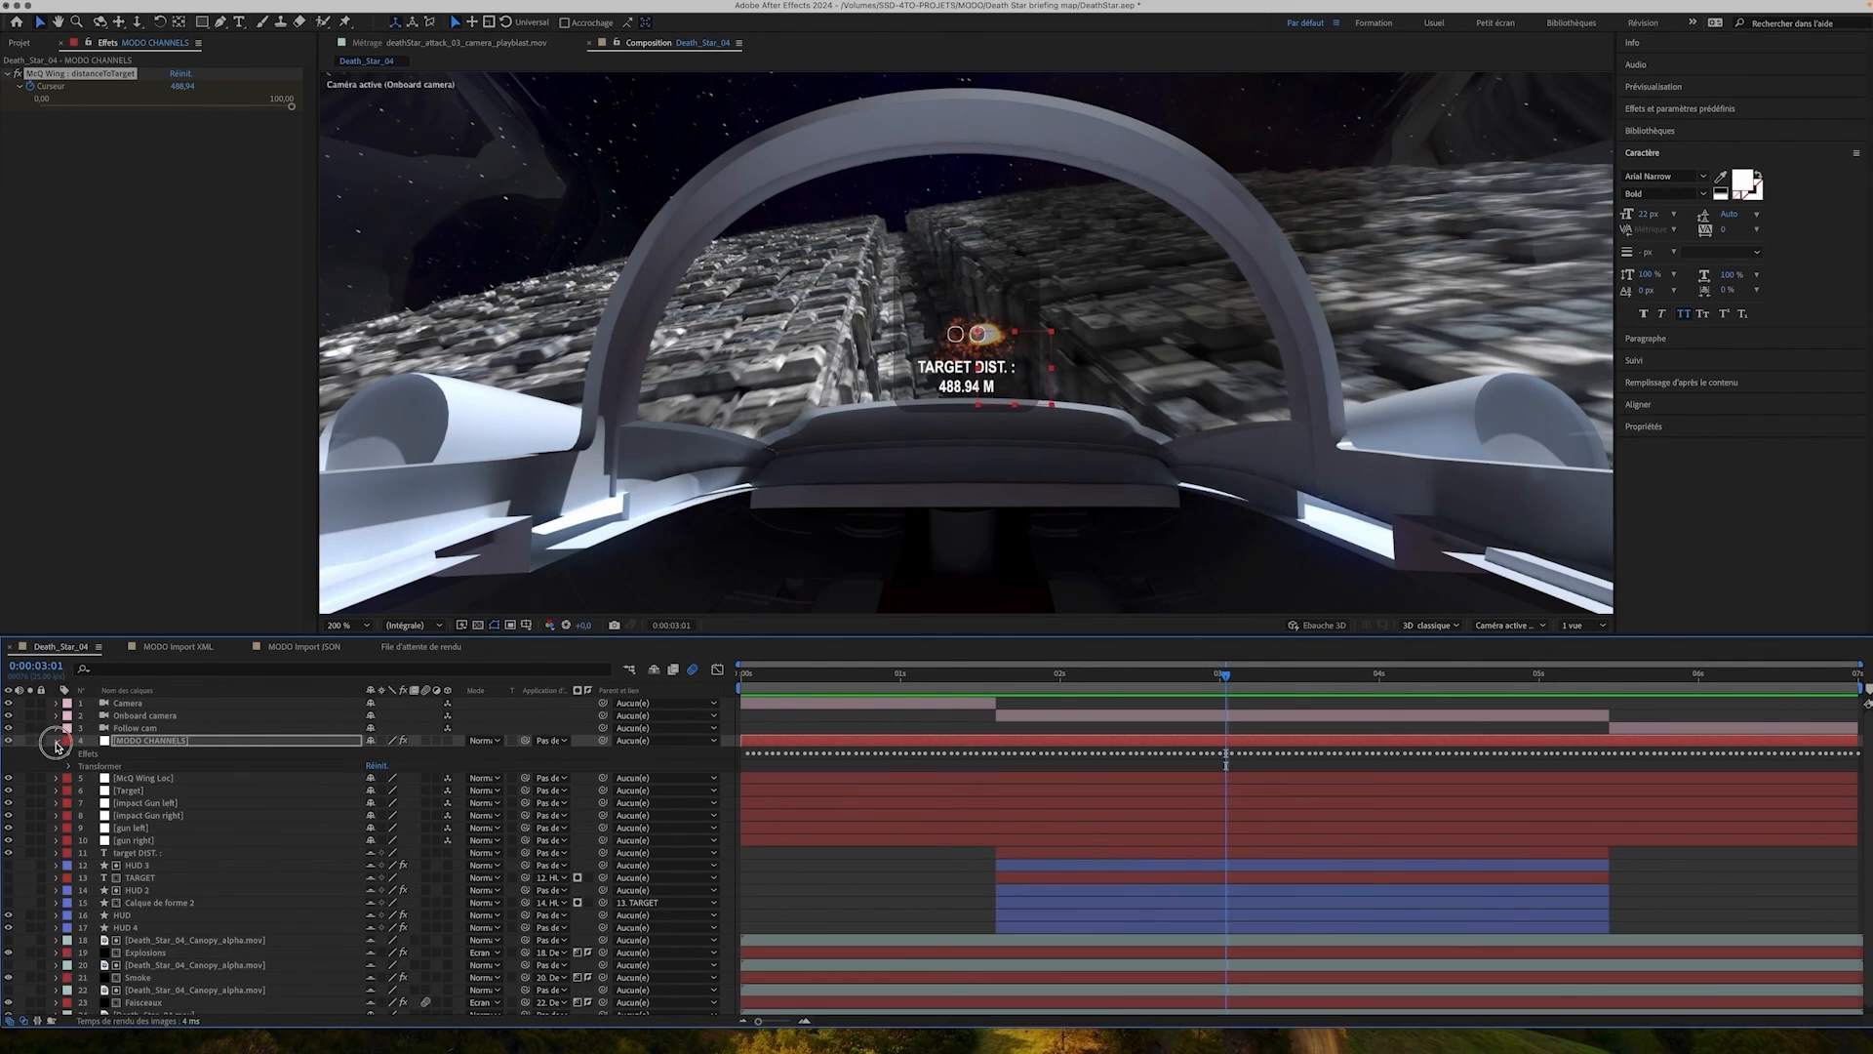
pyautogui.click(56, 741)
pyautogui.moveTo(1224, 677); pyautogui.dragTo(776, 714)
# Switch to Modo and review the whole A-Wing Trajectory curve above the Death Star surface
pyautogui.press('super+Tab')
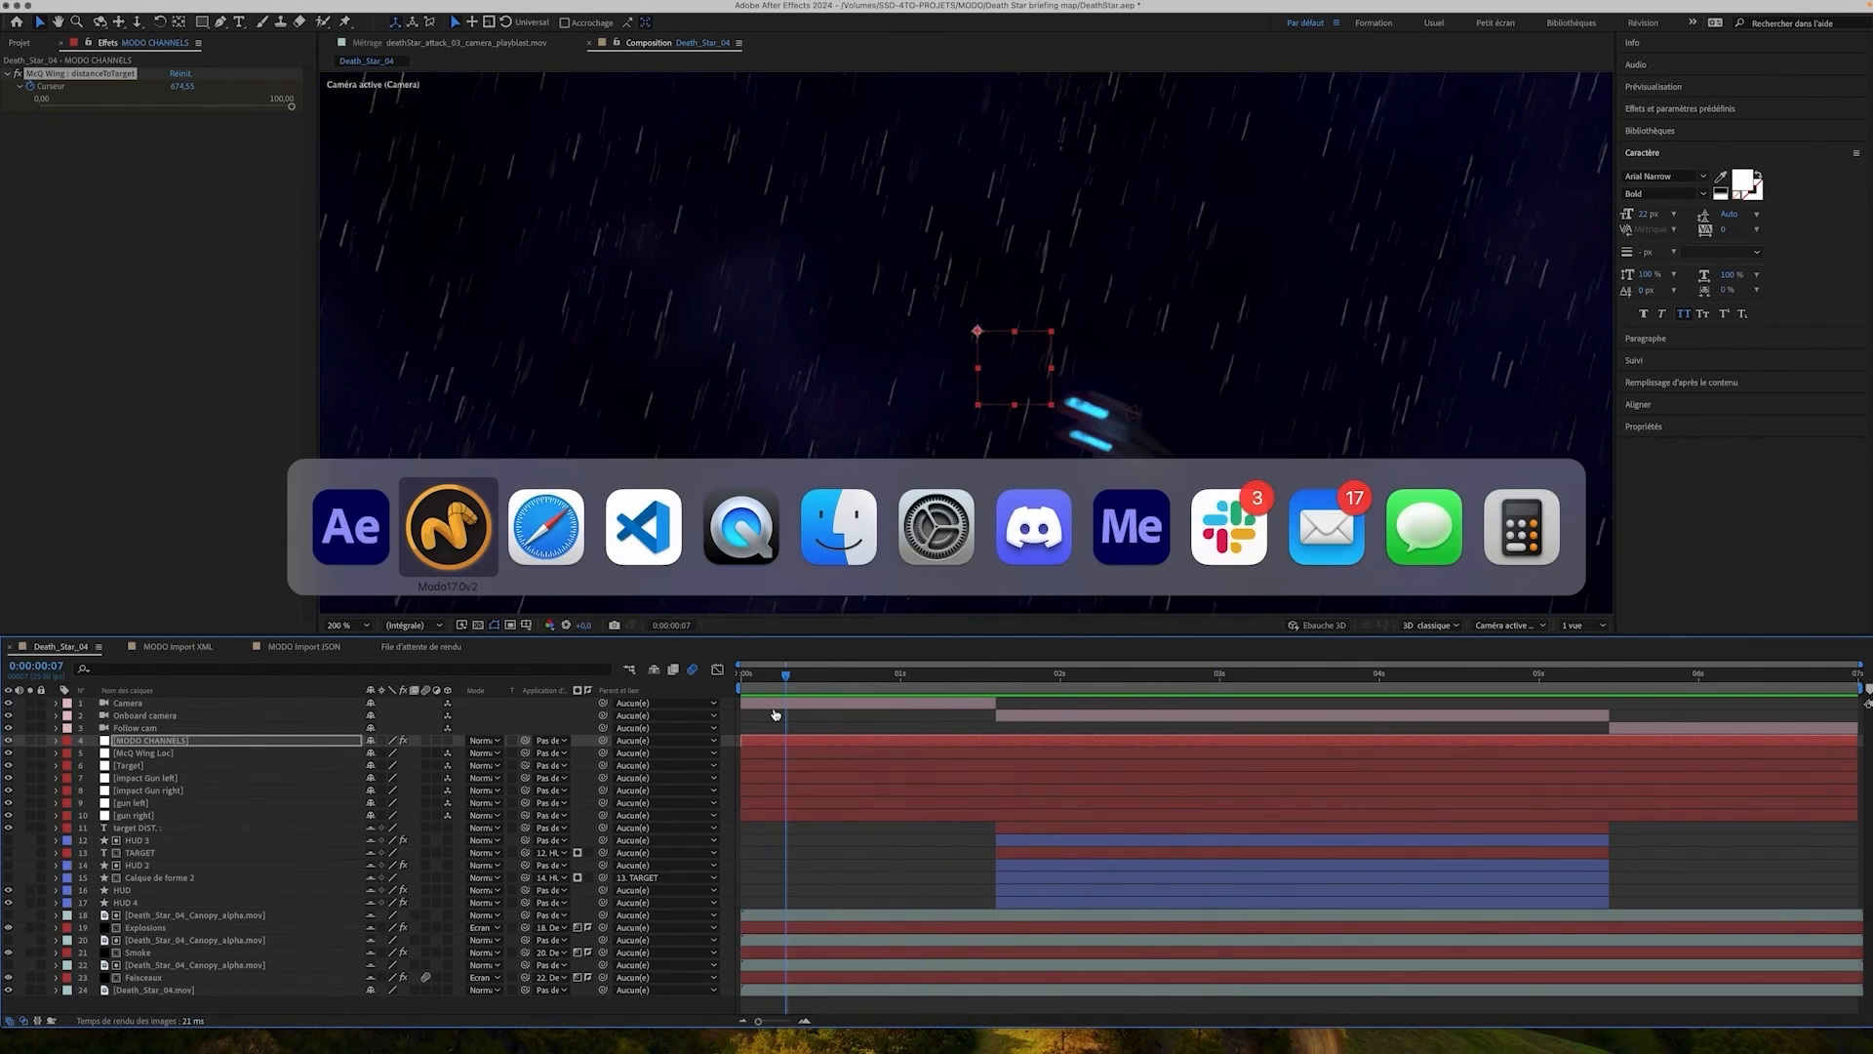
pyautogui.press('super+Tab')
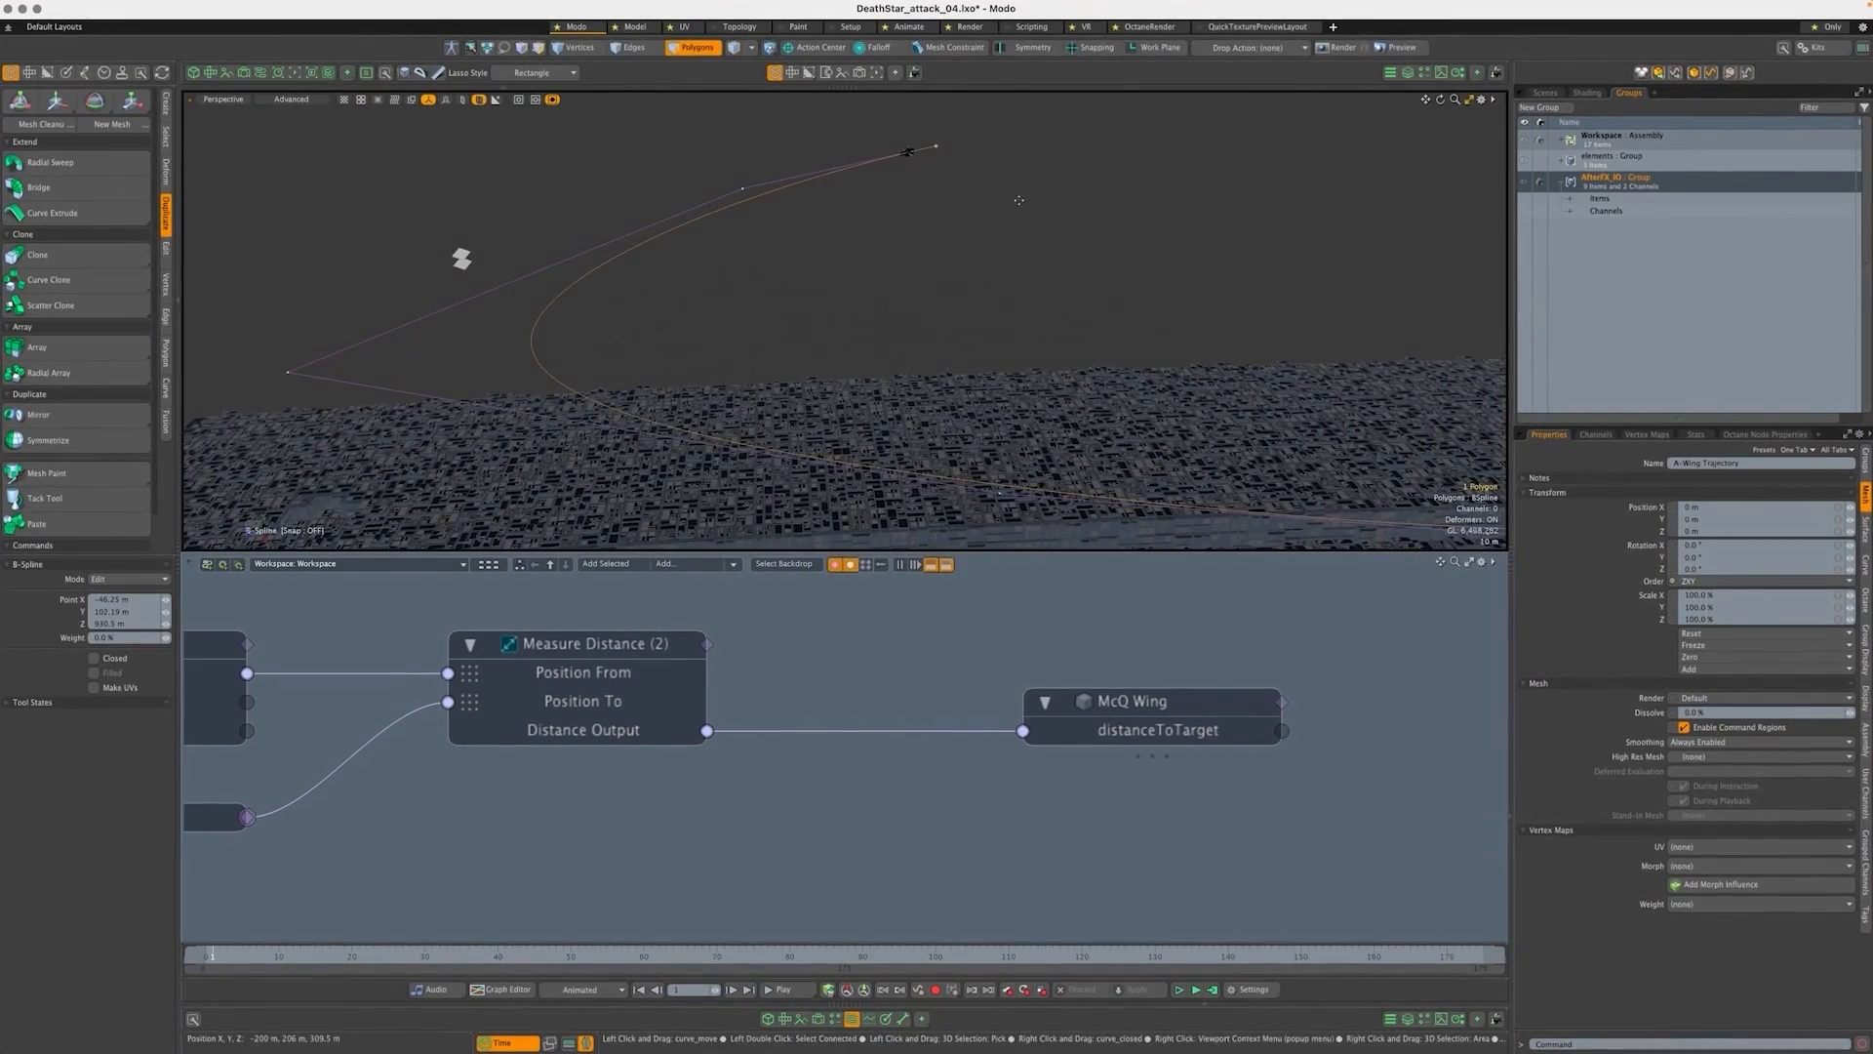
pyautogui.keyDown('alt'); pyautogui.moveTo(907, 156); pyautogui.dragTo(946, 318); pyautogui.keyUp('alt')
pyautogui.keyDown('ctrl'); pyautogui.keyDown('alt'); pyautogui.moveTo(1124, 373); pyautogui.dragTo(961, 400); pyautogui.keyUp('alt'); pyautogui.keyUp('ctrl')
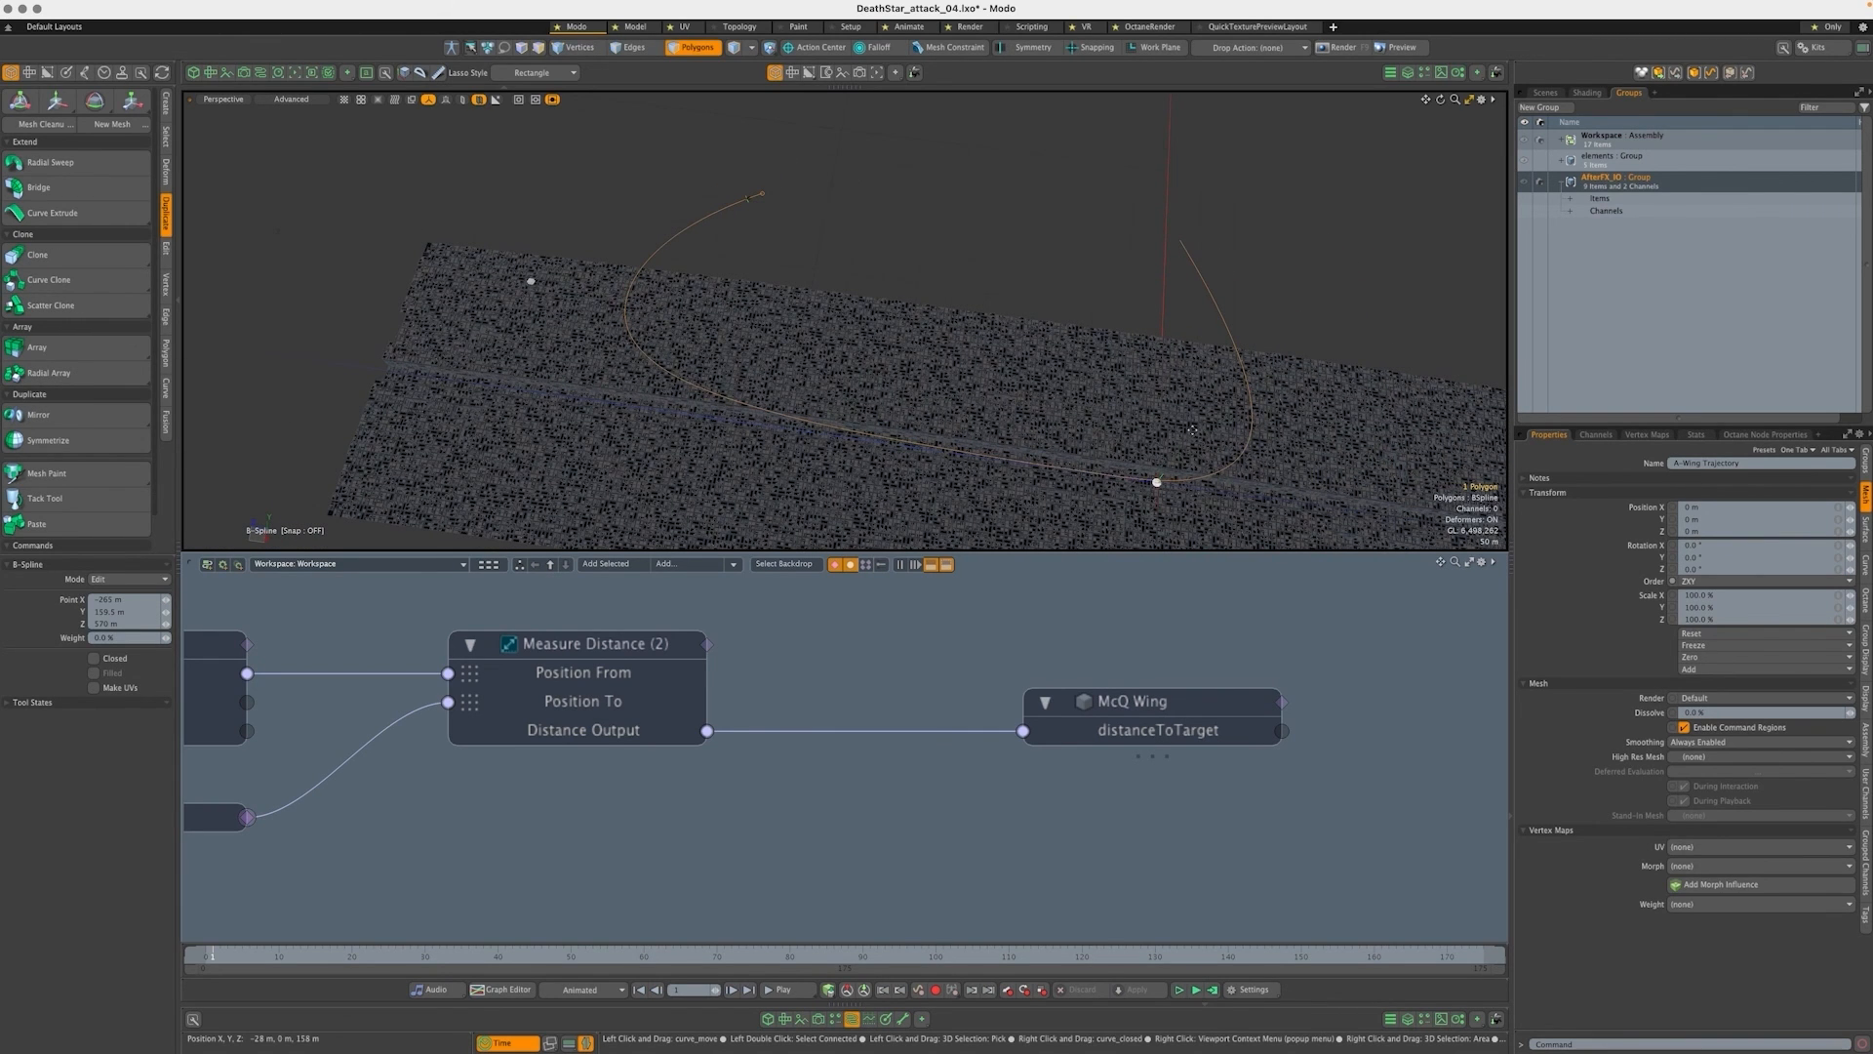
# Return to After Effects and scrub the composition to 0:00:02:16 to review the animated shots
pyautogui.press('super+Tab')
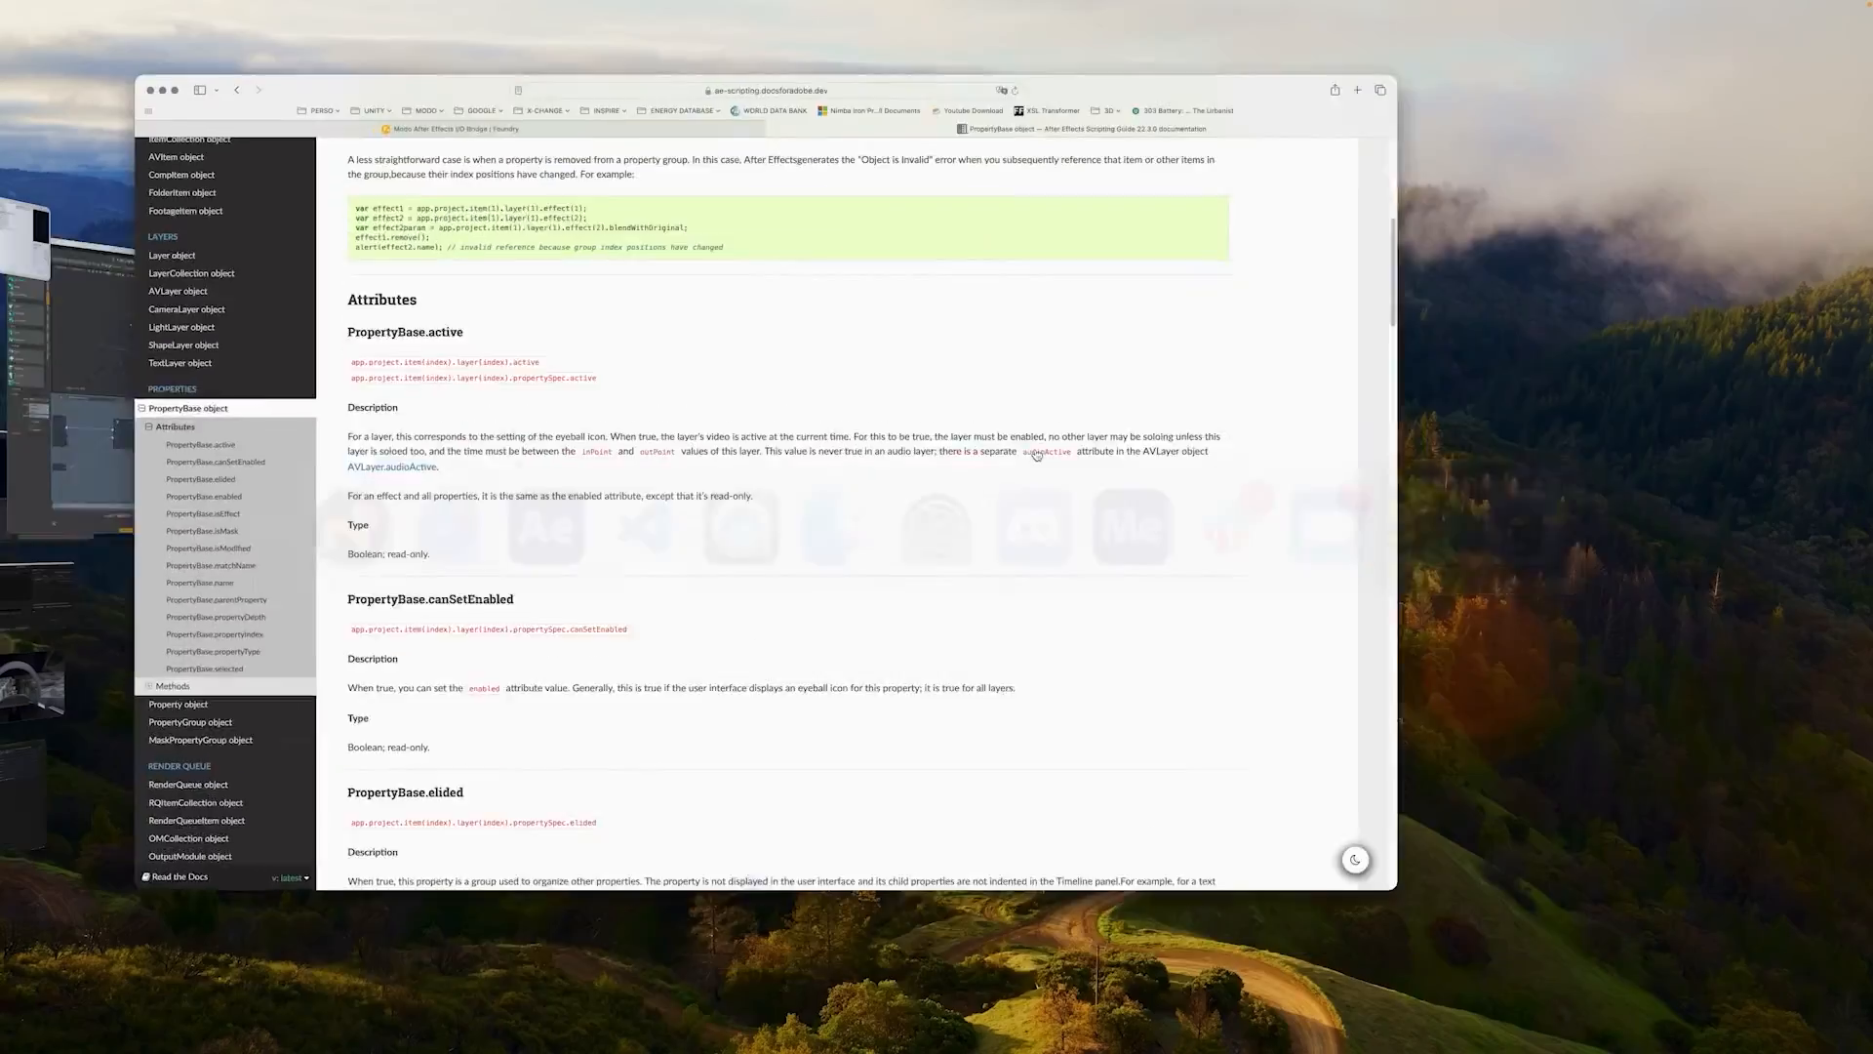
pyautogui.press('super+Tab')
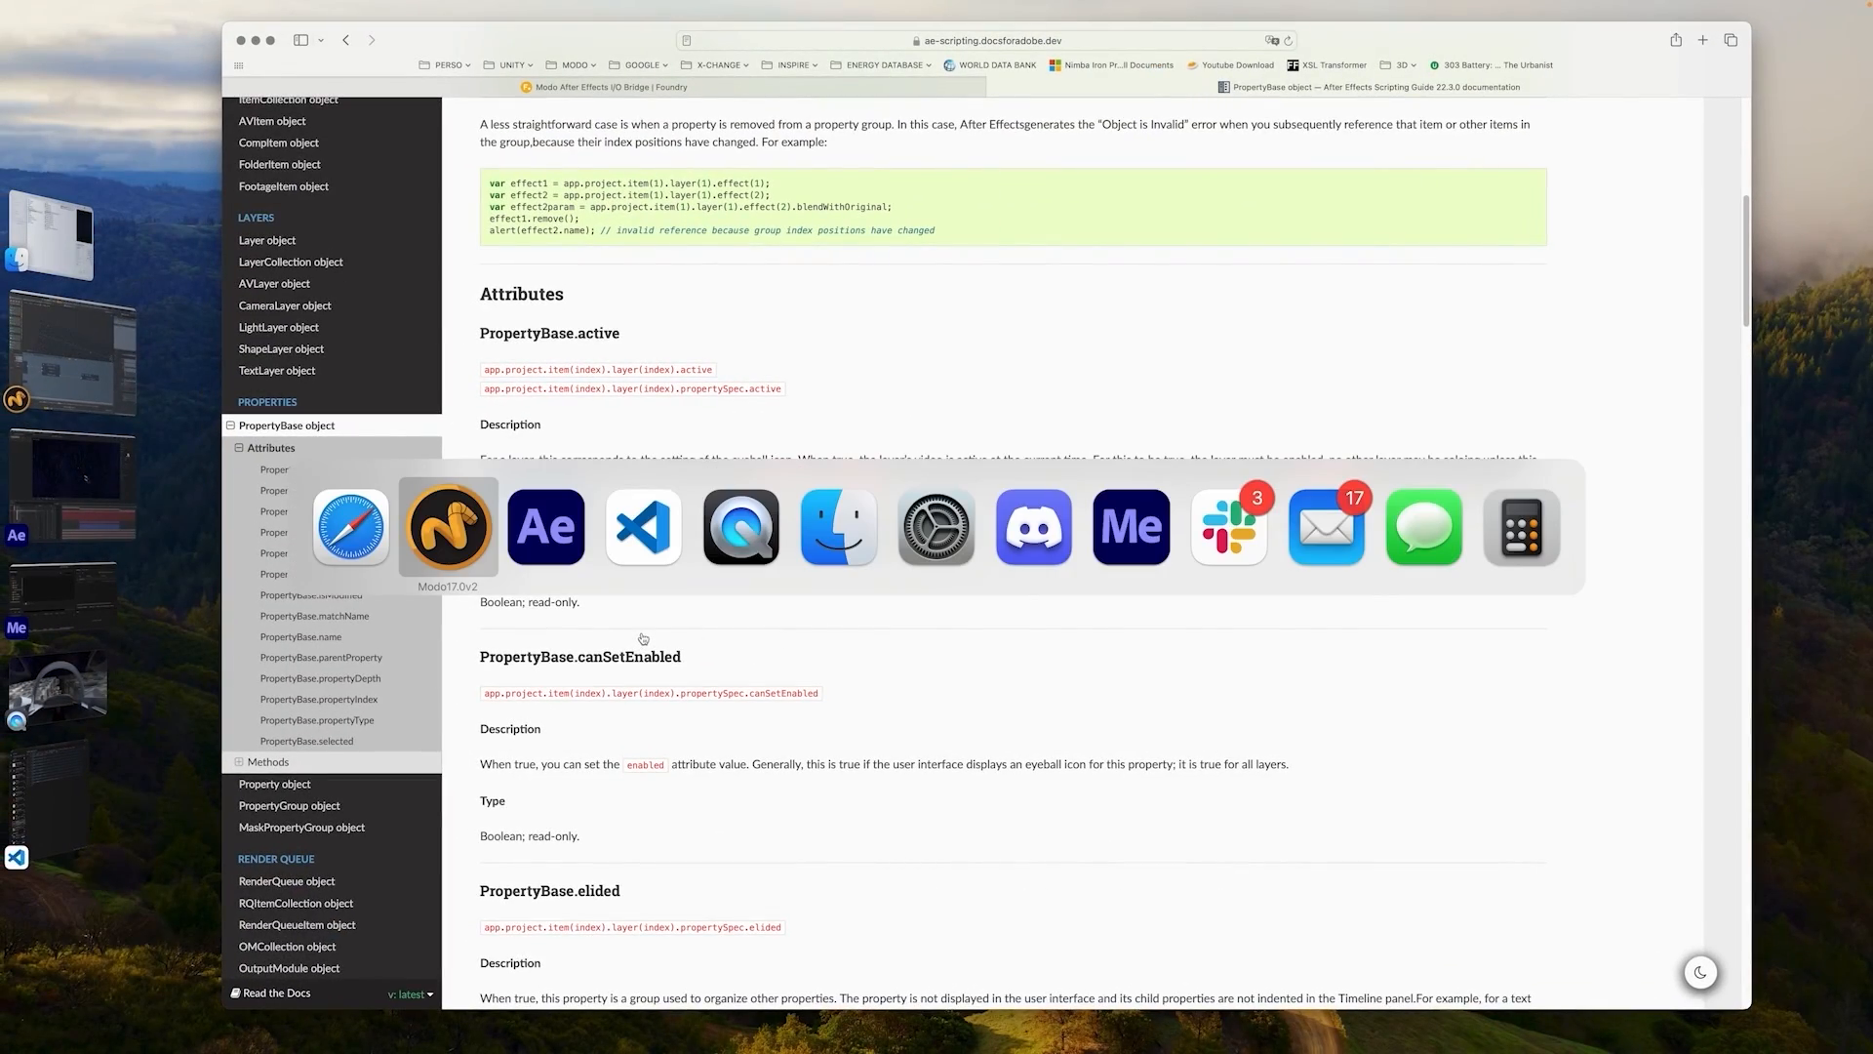
pyautogui.press('super+Tab')
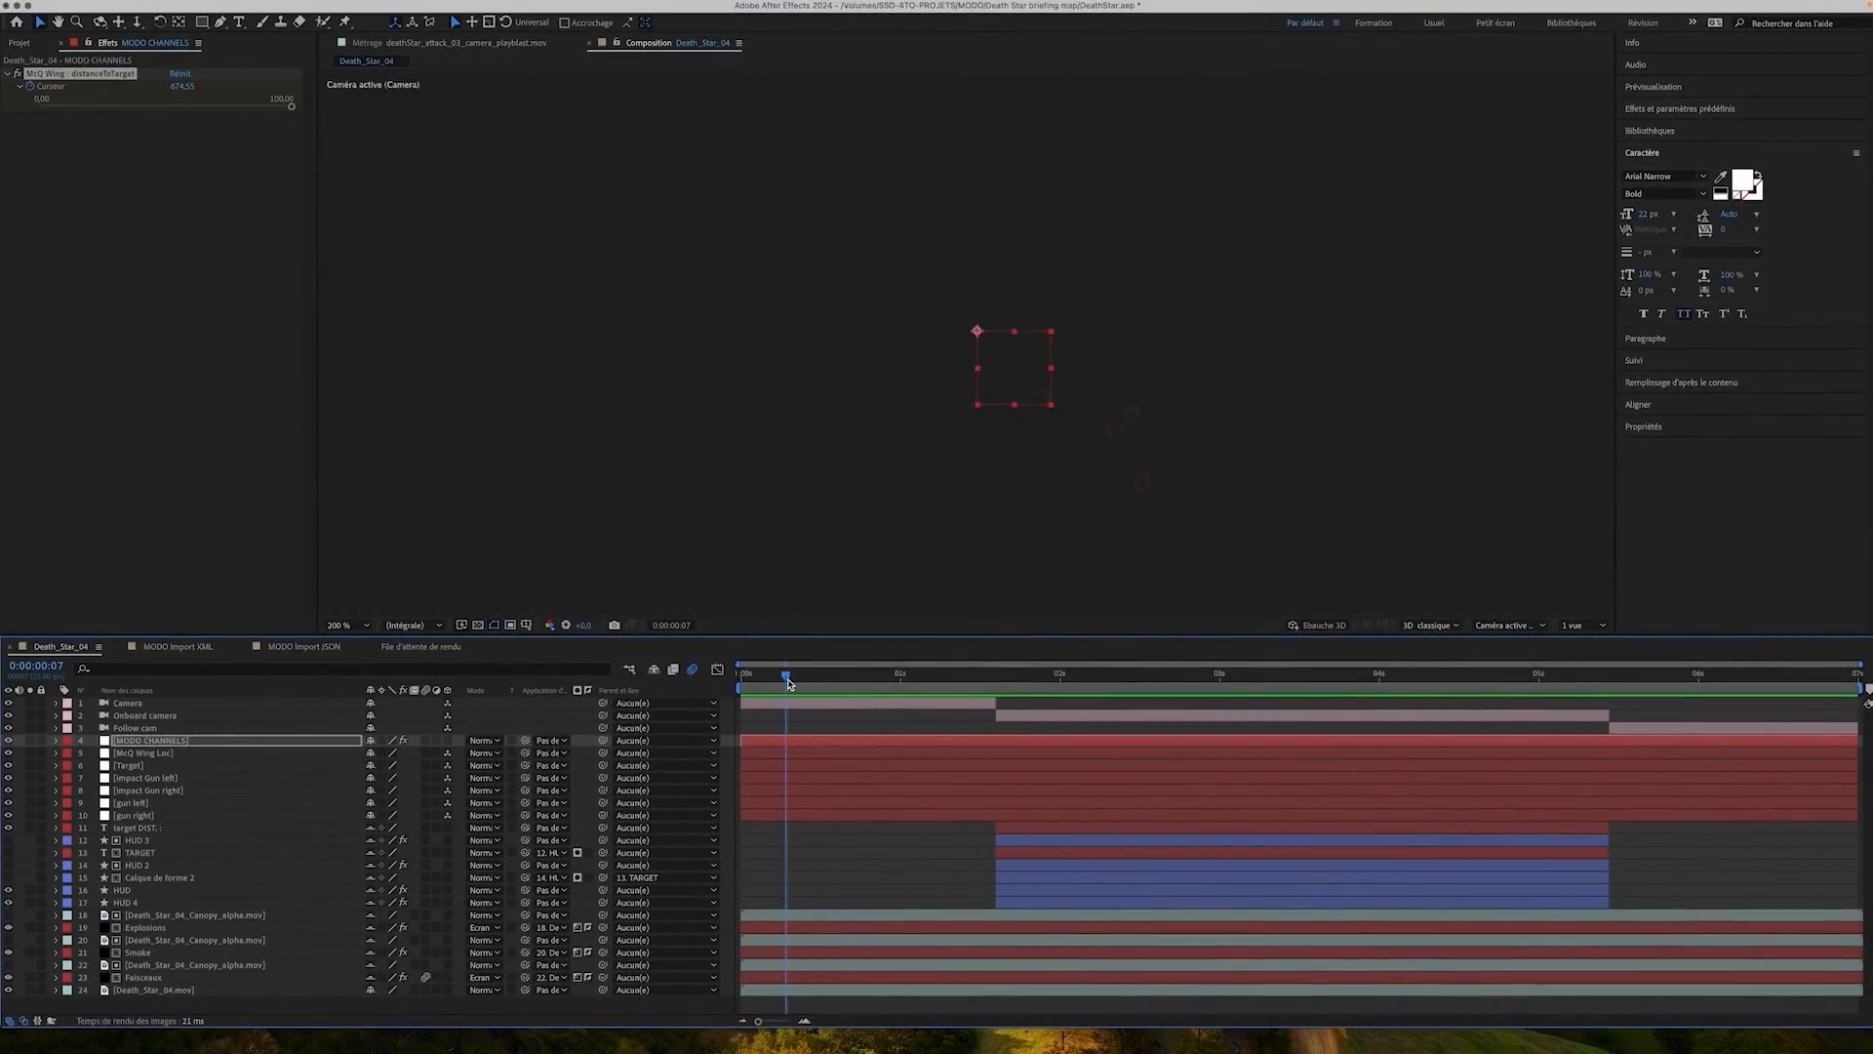
pyautogui.click(765, 678)
pyautogui.moveTo(765, 680); pyautogui.dragTo(1170, 689)
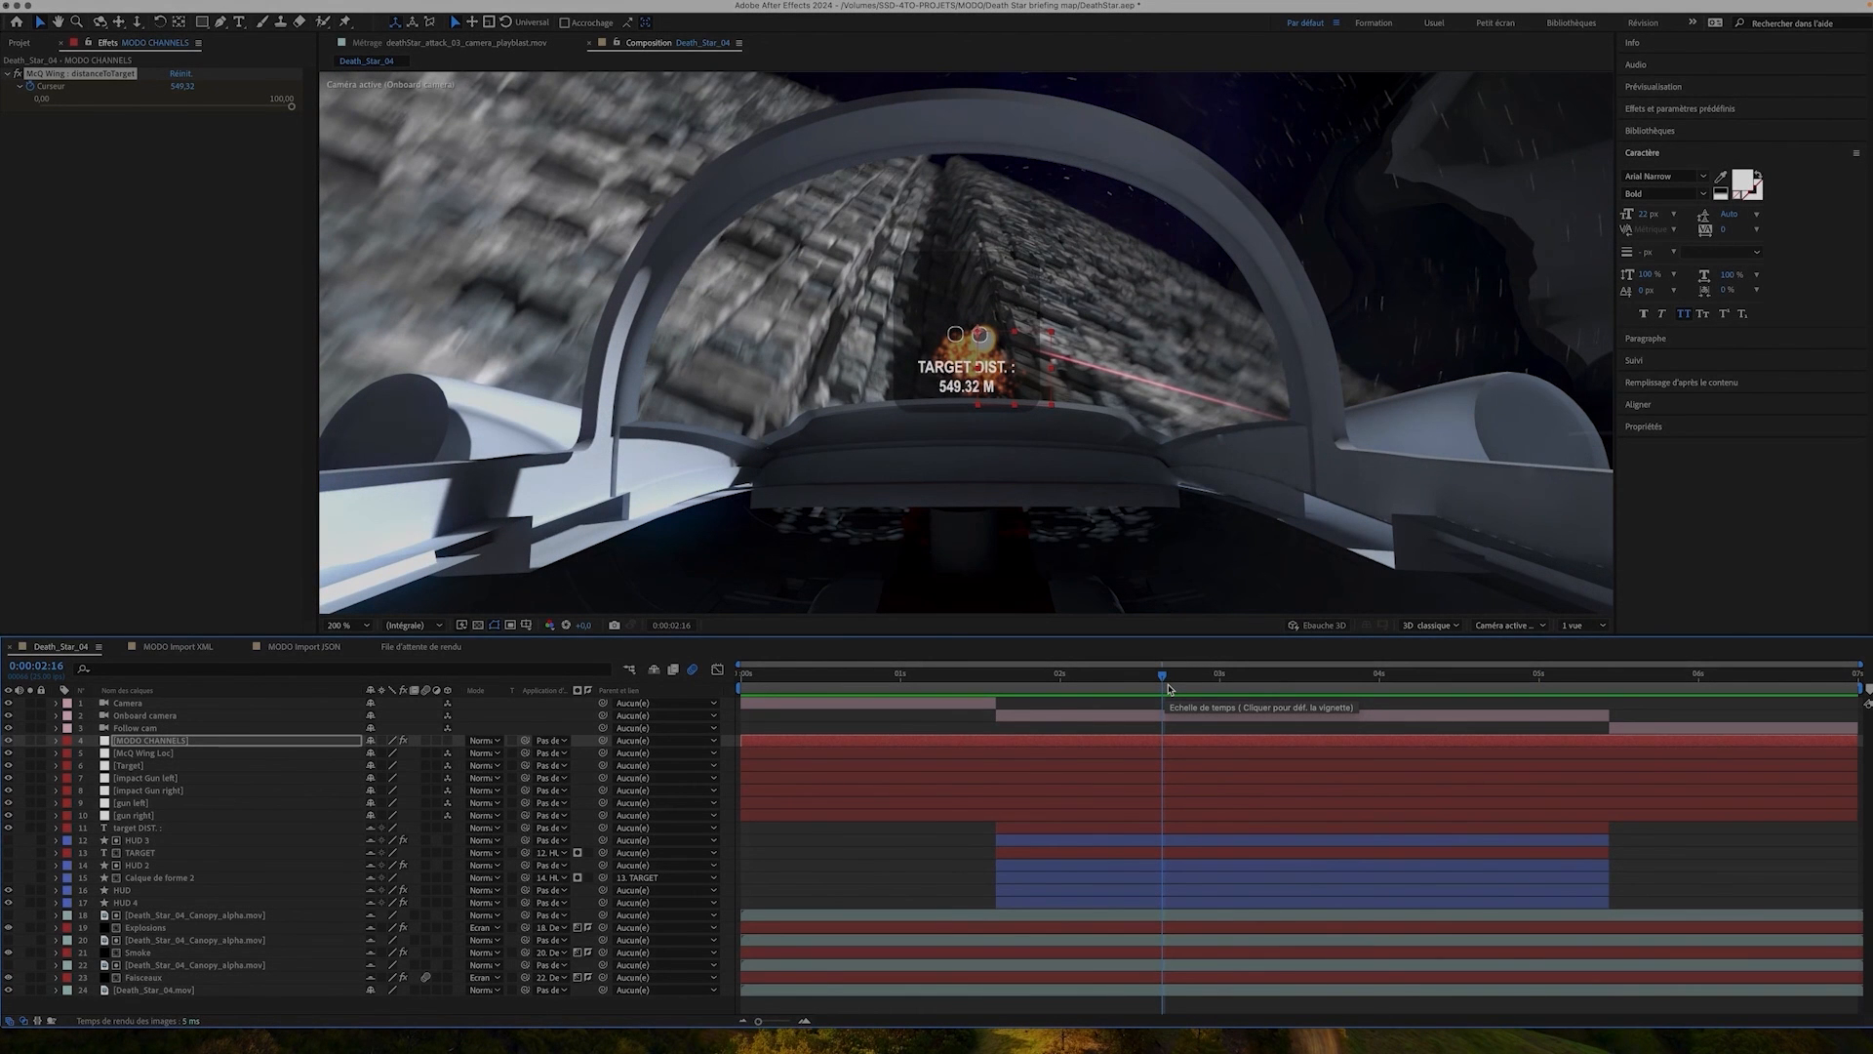